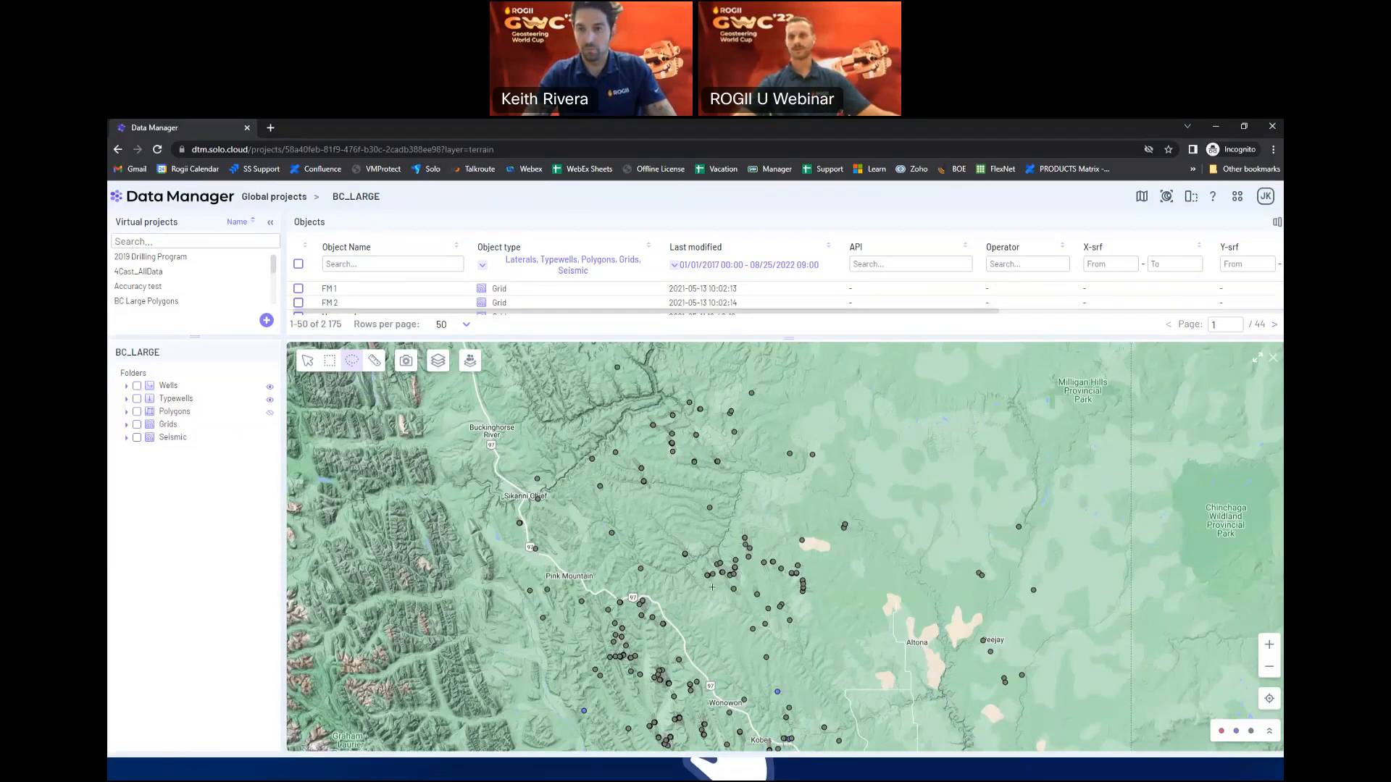
Turn on the PetroNinja well layer over the BC_LARGE map around Sikanni Chief and Pink Mountain
scroll(656, 620, up, 2)
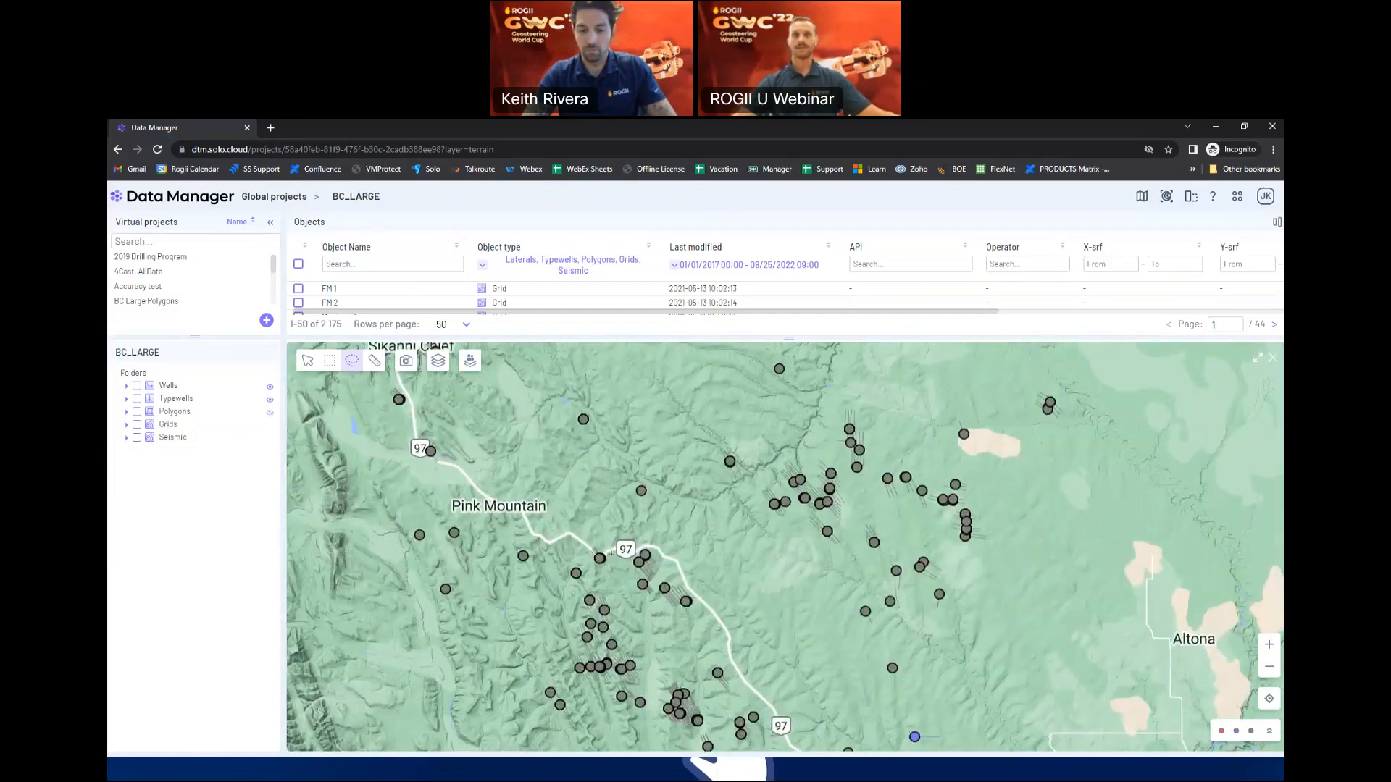
mouse_move(516, 402)
mouse_down()
mouse_move(612, 561)
mouse_move(543, 452)
mouse_up()
click(351, 360)
mouse_move(655, 536)
mouse_down()
mouse_move(707, 702)
mouse_move(729, 716)
mouse_up()
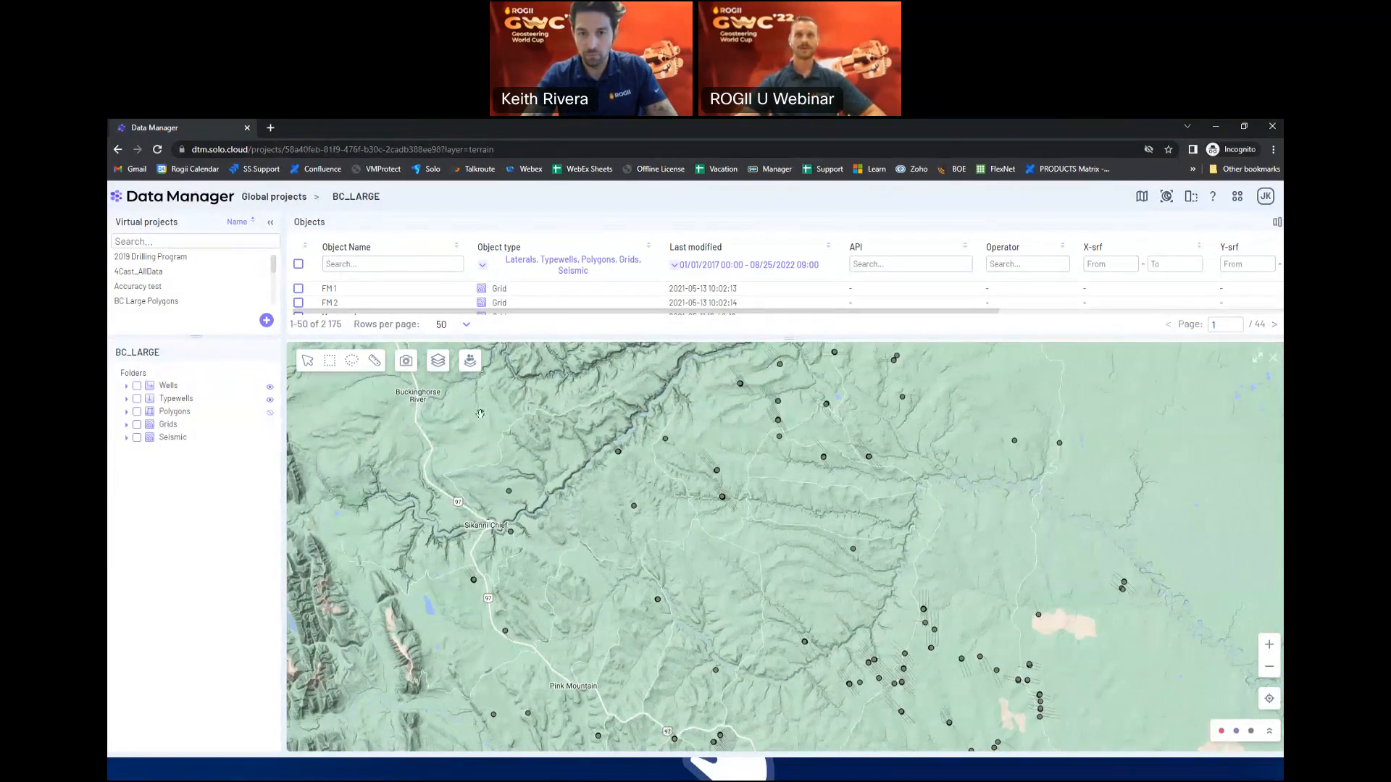
click(470, 363)
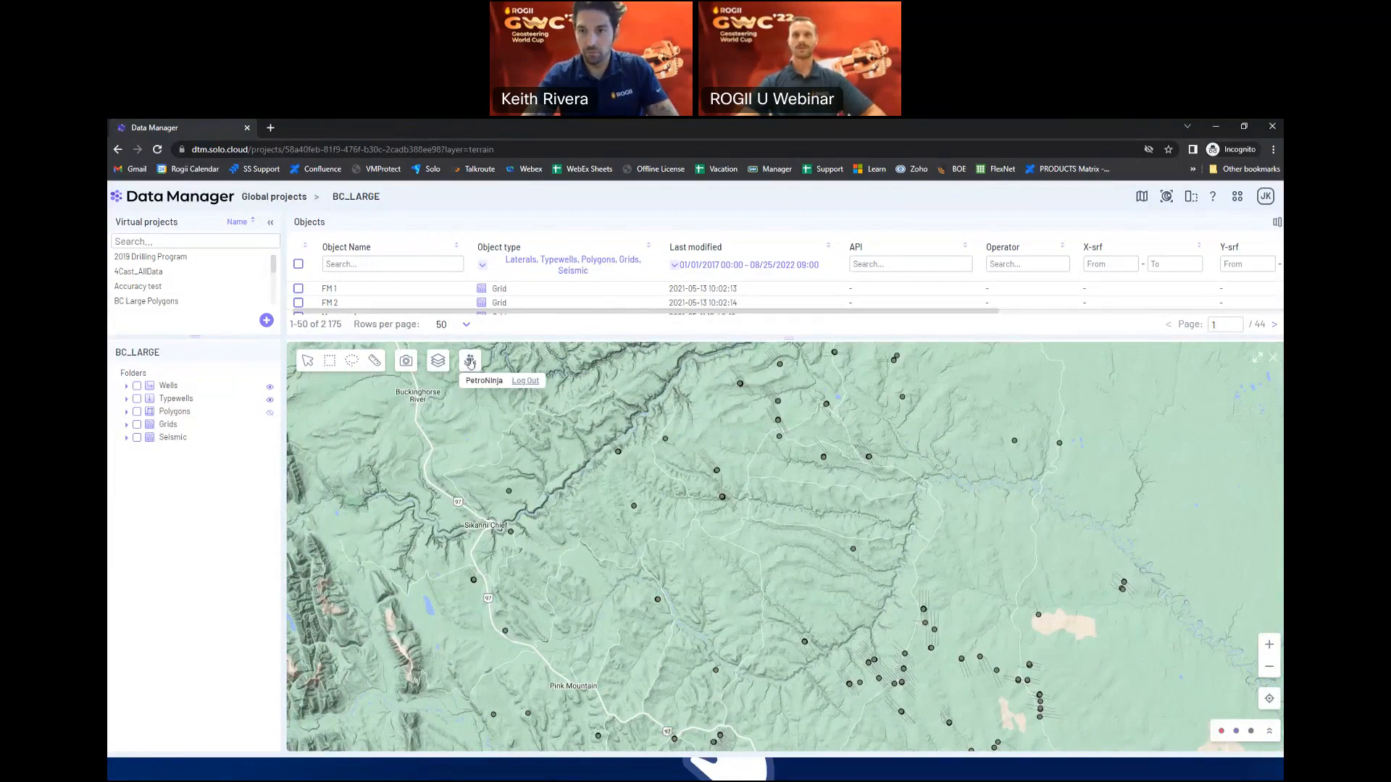
click(470, 363)
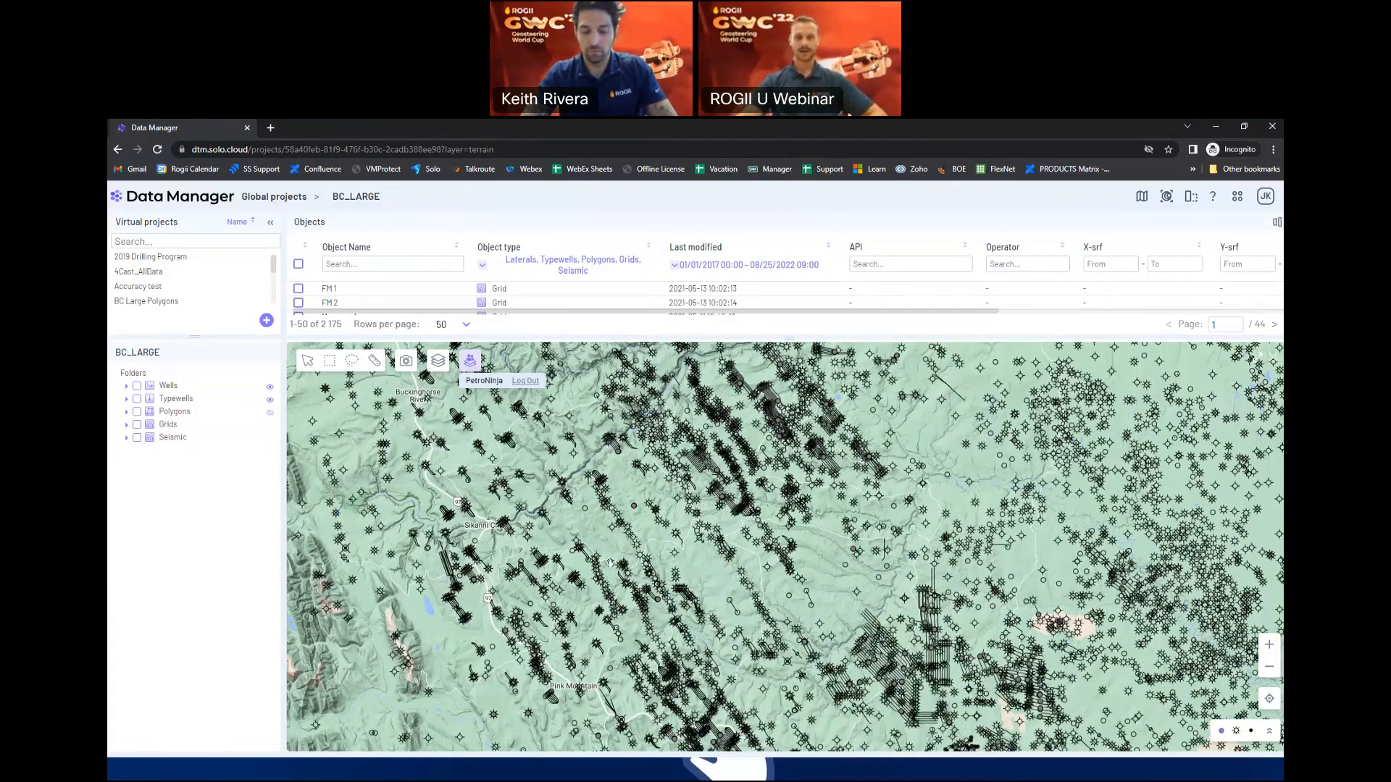
Show the details of the single PetroNinja well CNRL BEG A-009-D/094-G-08 east of Sikanni Chief
mouse_move(472, 377)
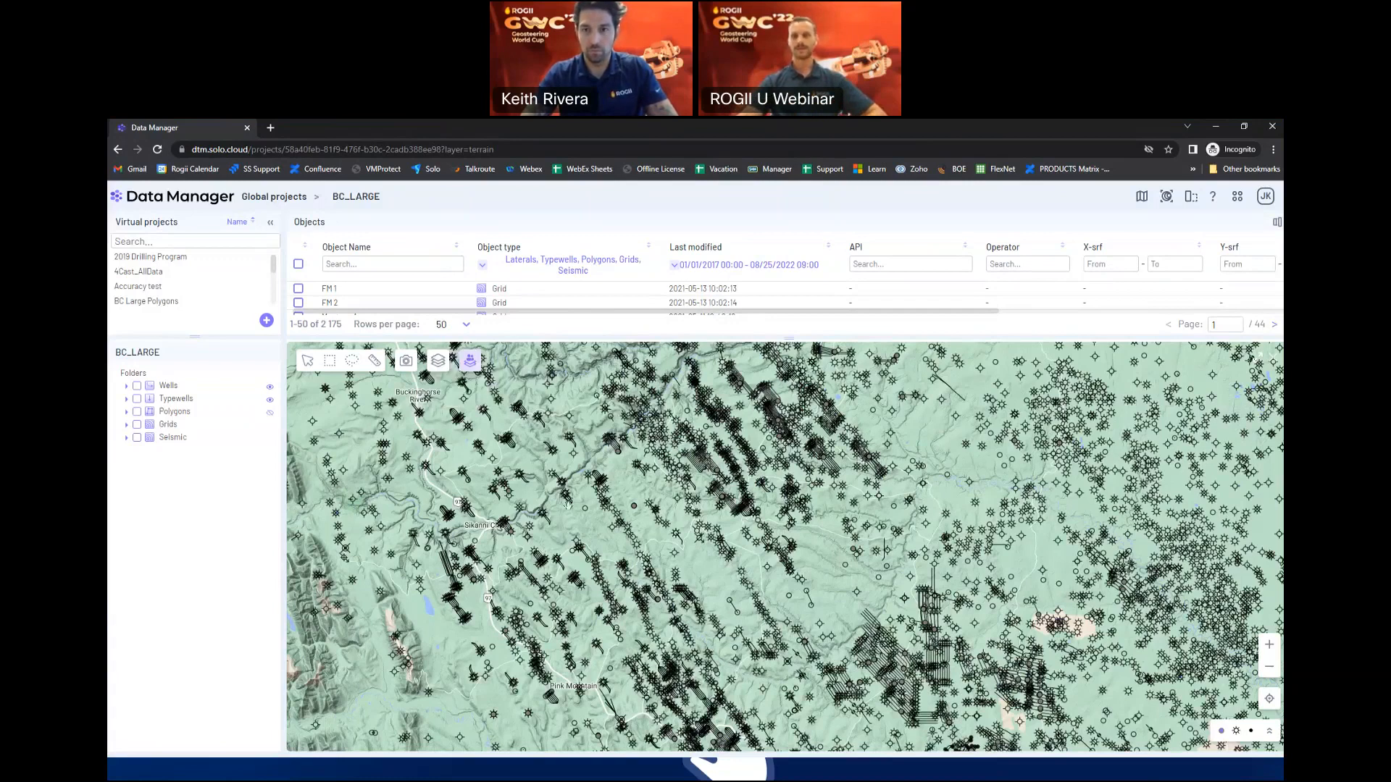
scroll(587, 505, up, 3)
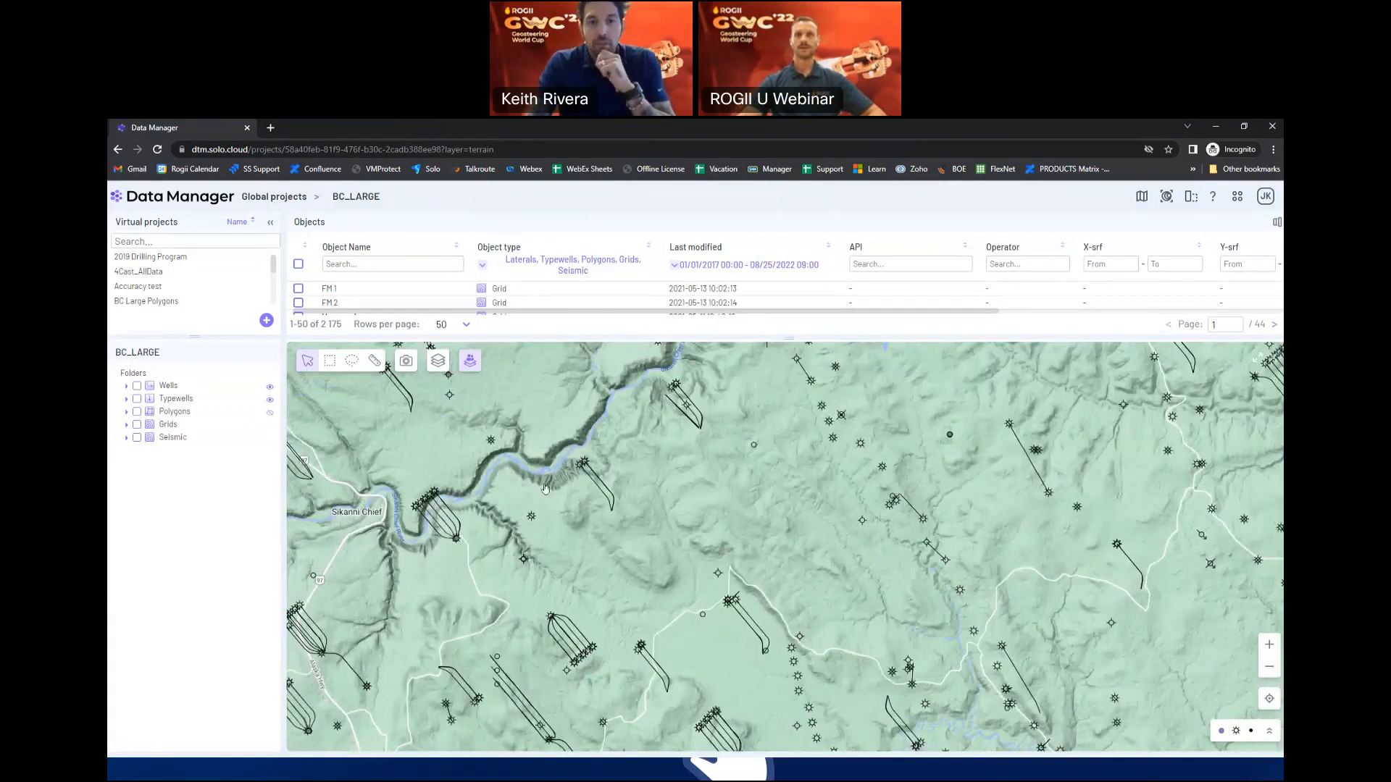
click(754, 446)
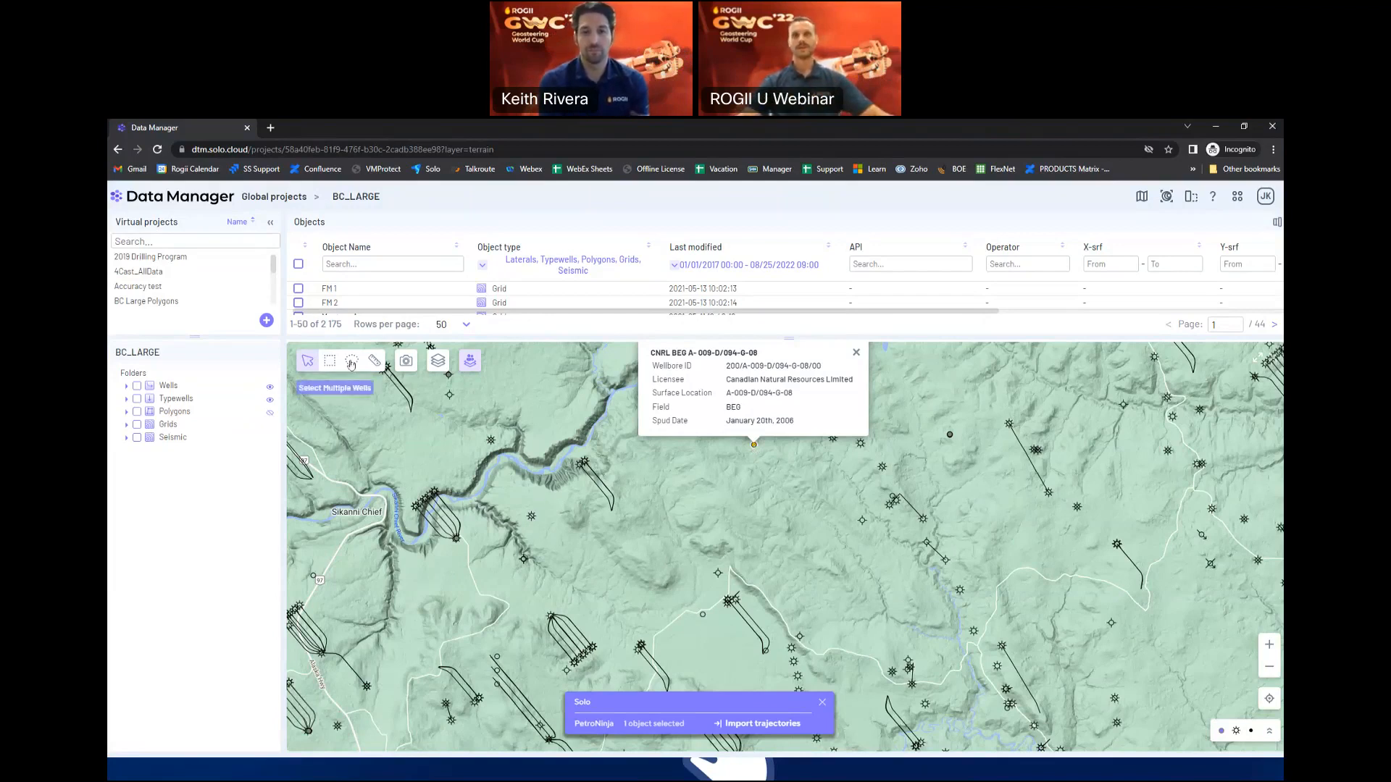
Hide the PetroNinja layer to compare it with the project's own wells near Sikanni Chief, and show it again
click(470, 362)
drag(419, 535, 561, 560)
scroll(561, 559, up, 2)
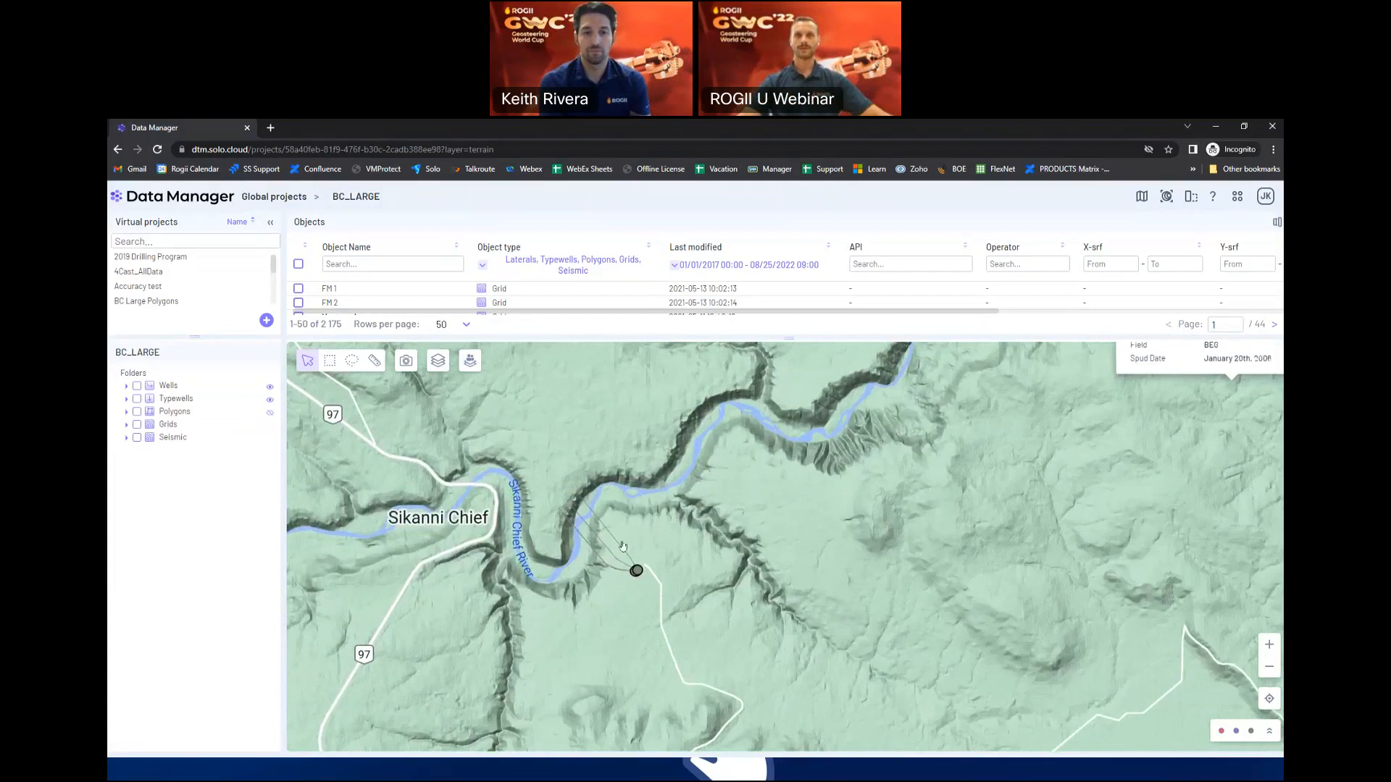
mouse_move(471, 363)
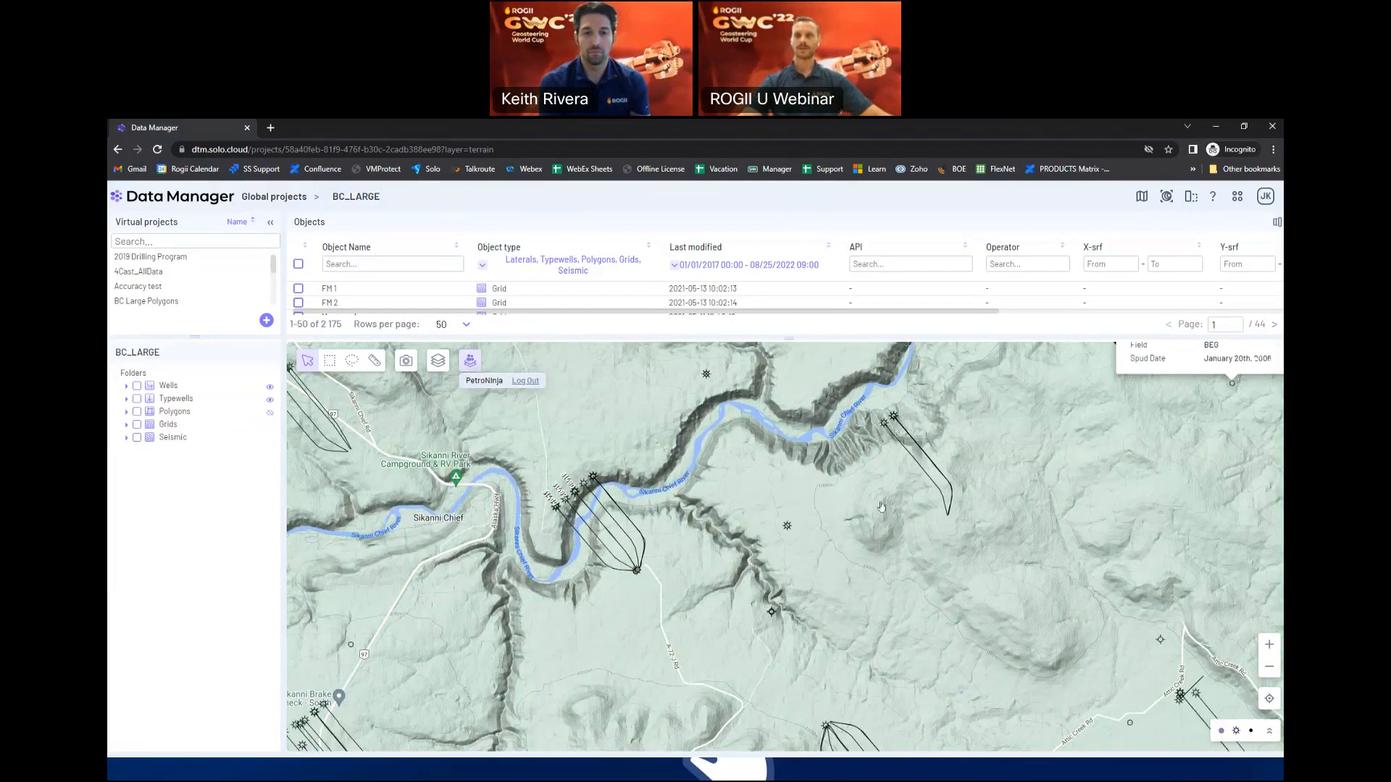
Lasso the PetroNinja wells beside the river northeast of Sikanni Chief and import their trajectories
click(352, 364)
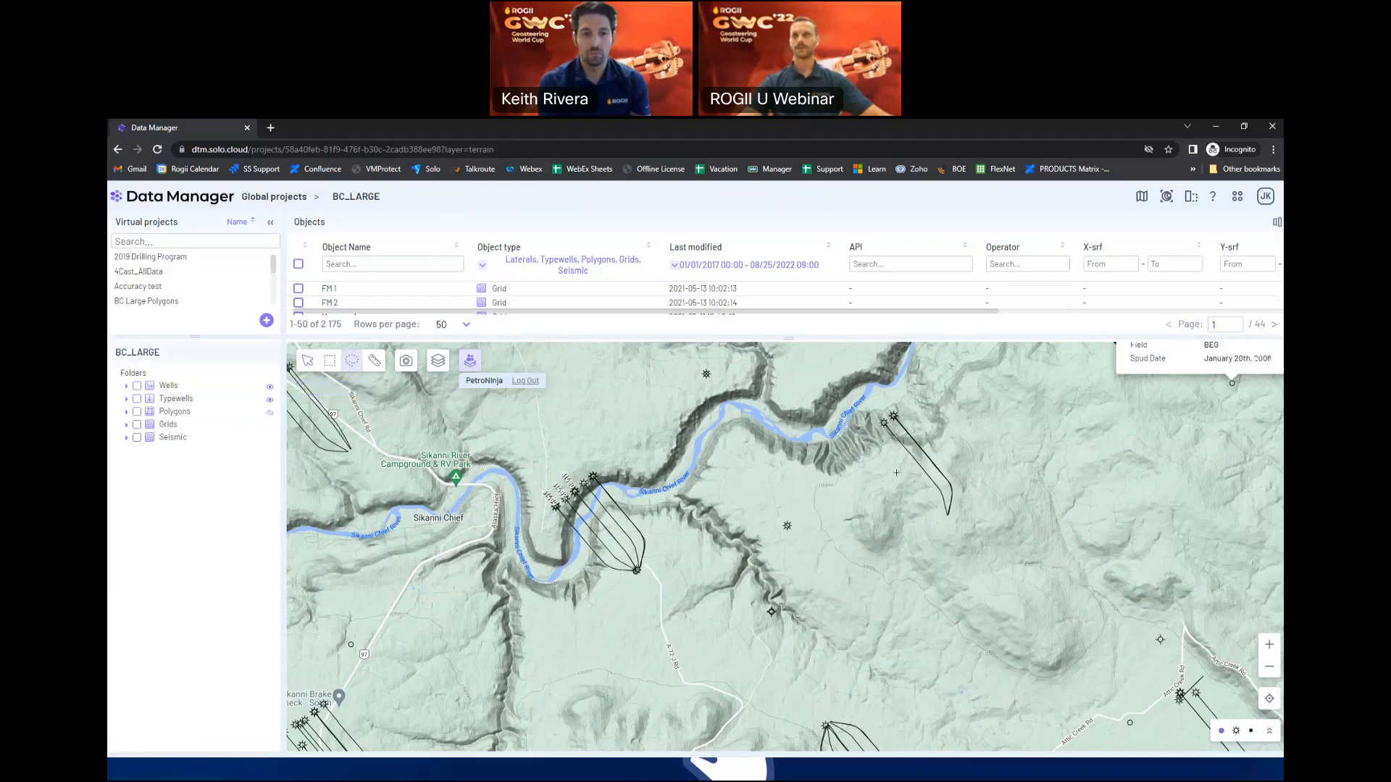
mouse_move(890, 402)
mouse_down()
mouse_move(942, 530)
mouse_move(913, 412)
mouse_move(886, 401)
mouse_up()
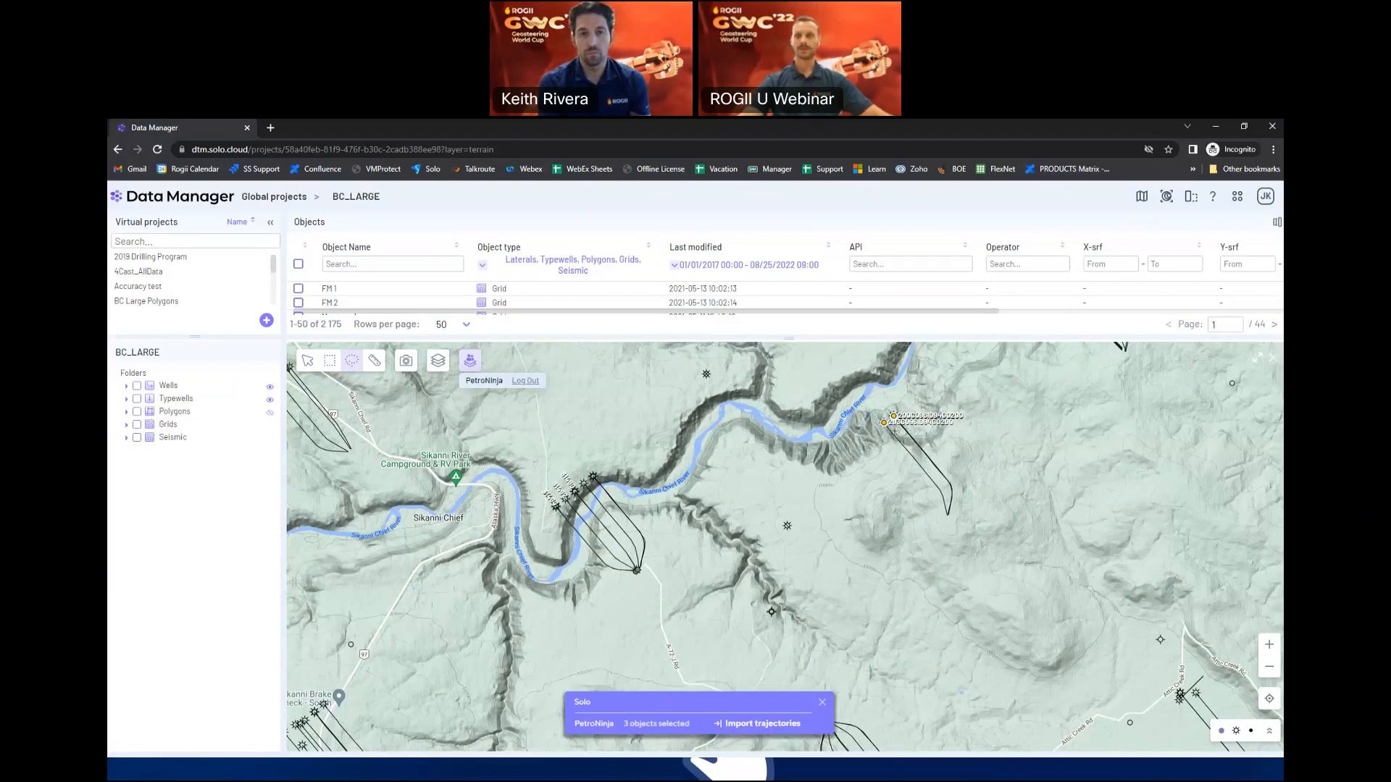
click(760, 724)
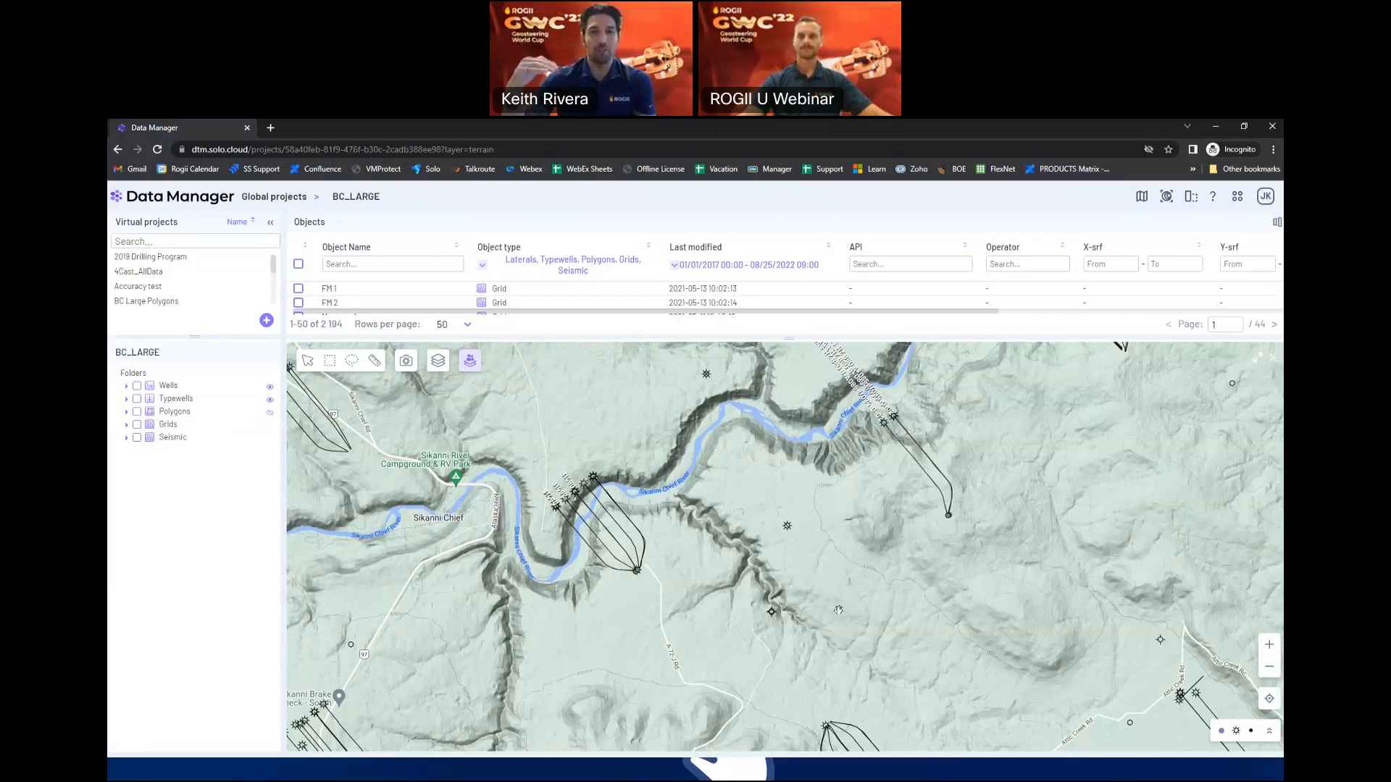
Examine how the project's wells are distributed across northeastern British Columbia
scroll(836, 608, down, 1)
scroll(839, 611, down, 1)
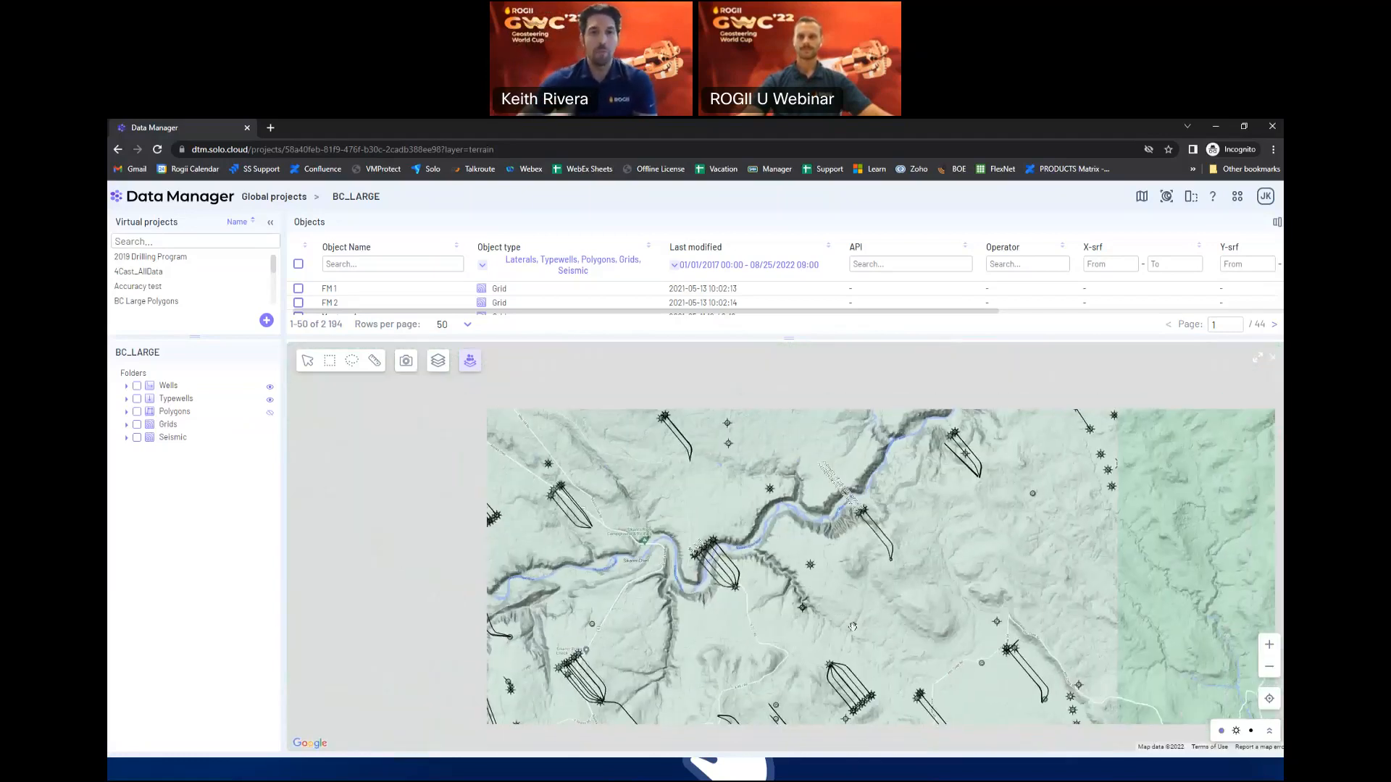
scroll(852, 627, down, 2)
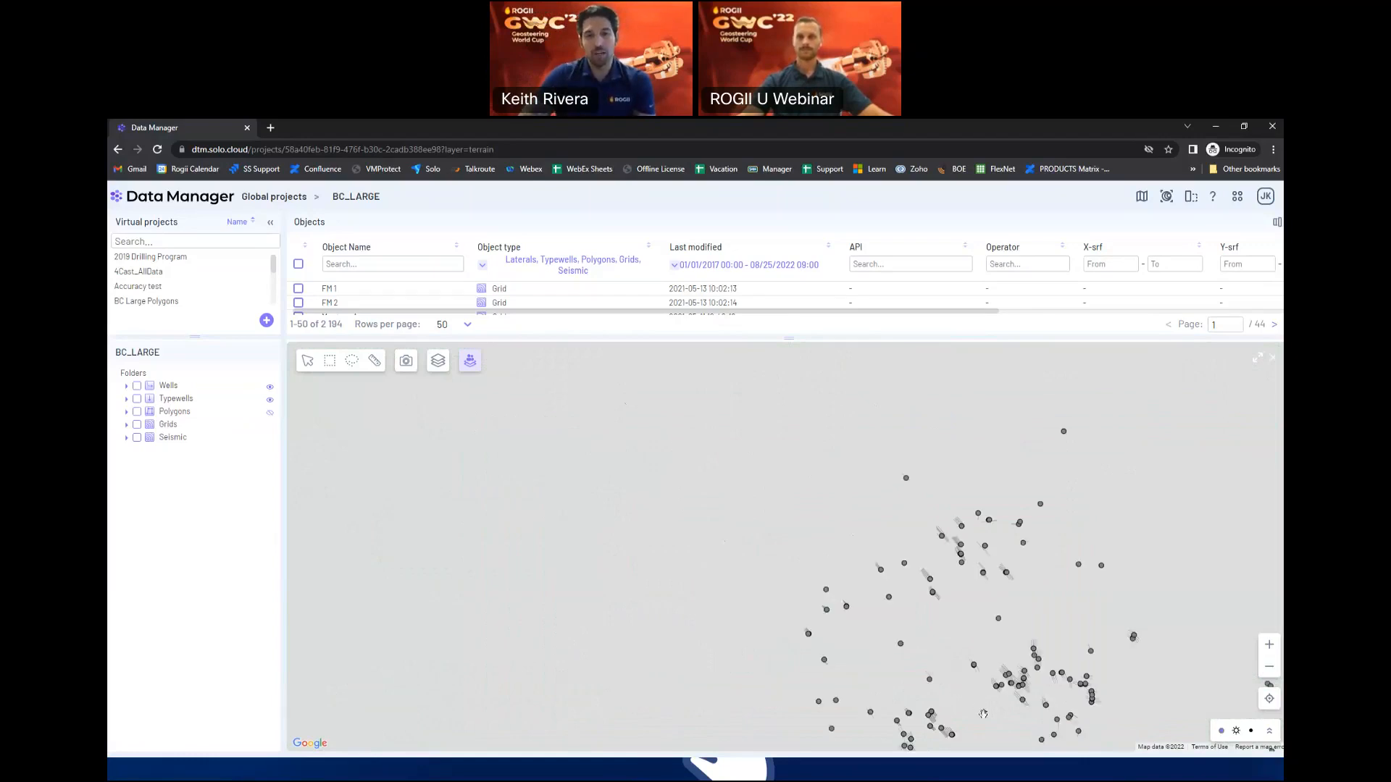
scroll(988, 716, down, 1)
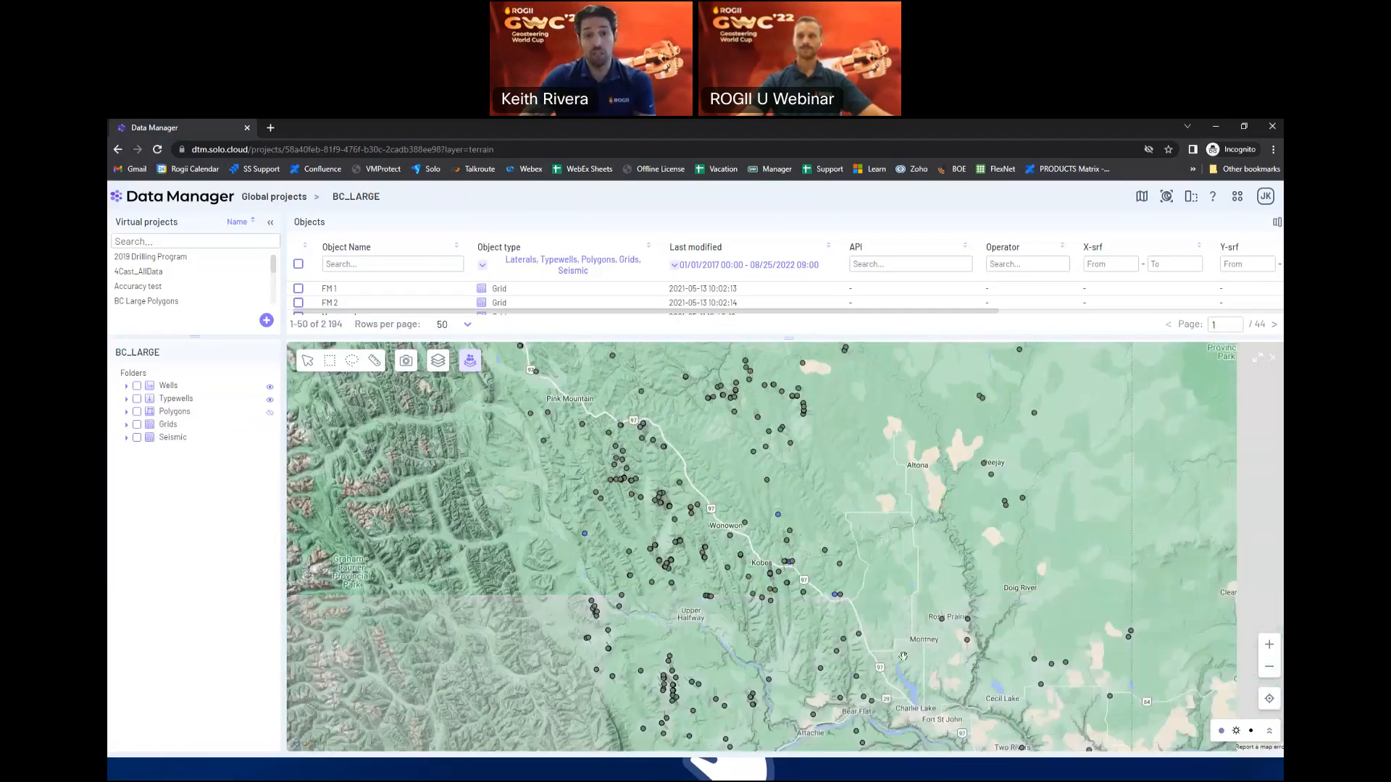
scroll(898, 637, up, 1)
scroll(891, 629, down, 1)
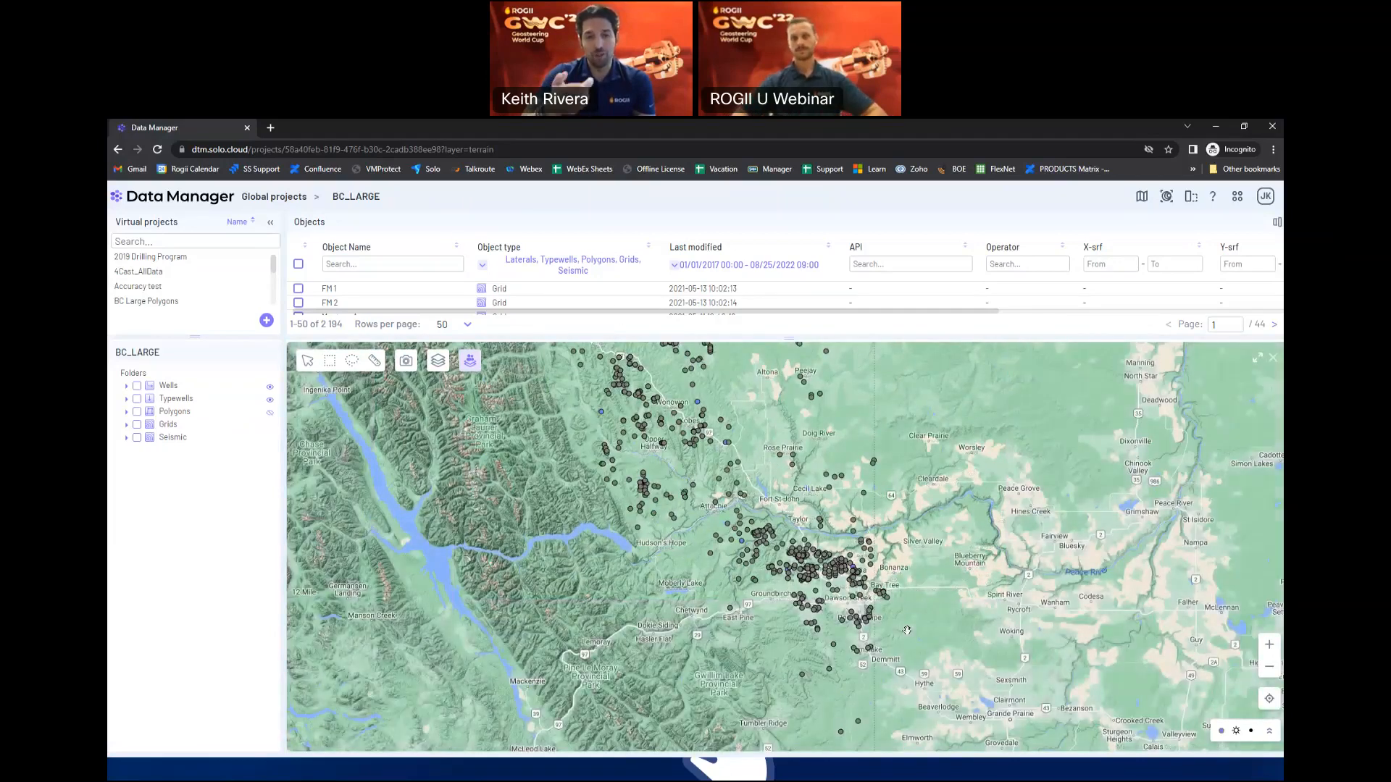
scroll(906, 629, down, 2)
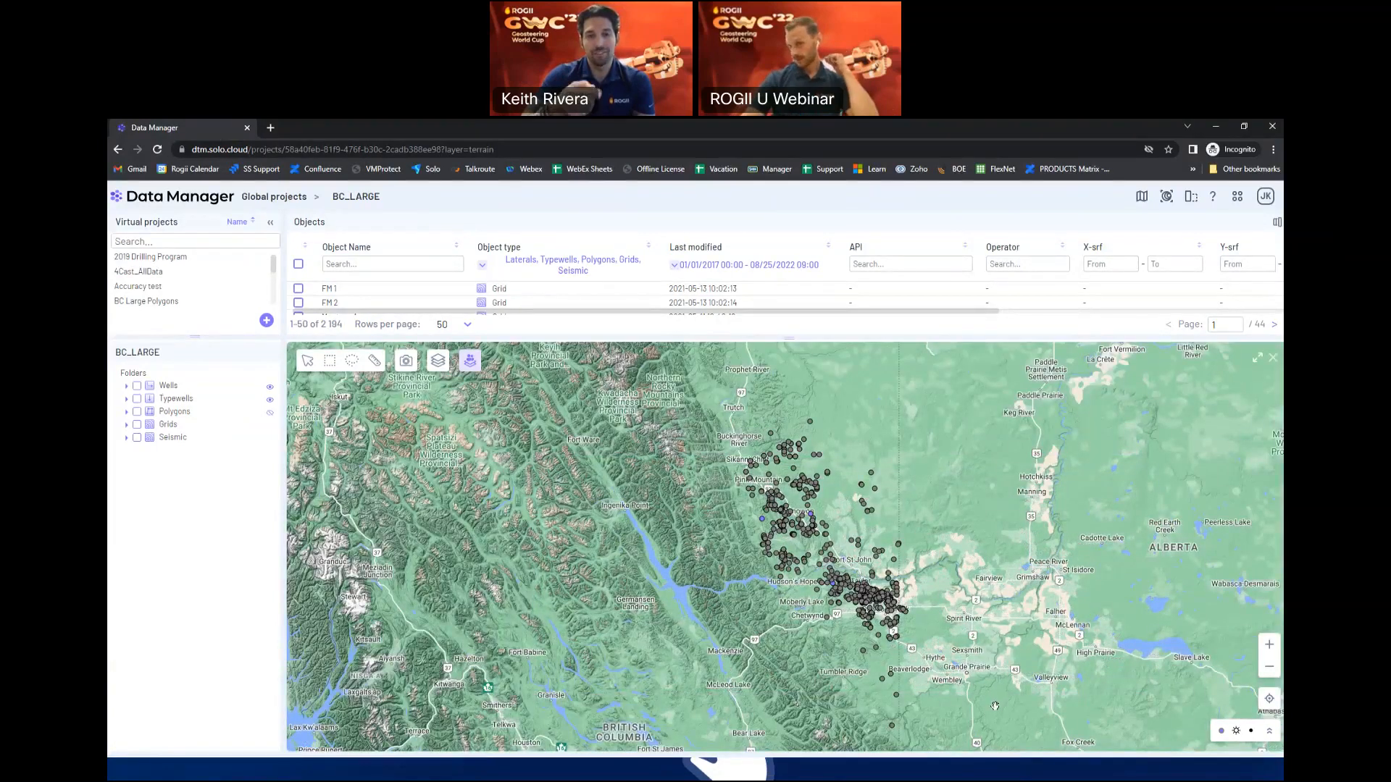
Examine the PetroNinja well coverage around Houston, Texas
drag(932, 644, 701, 414)
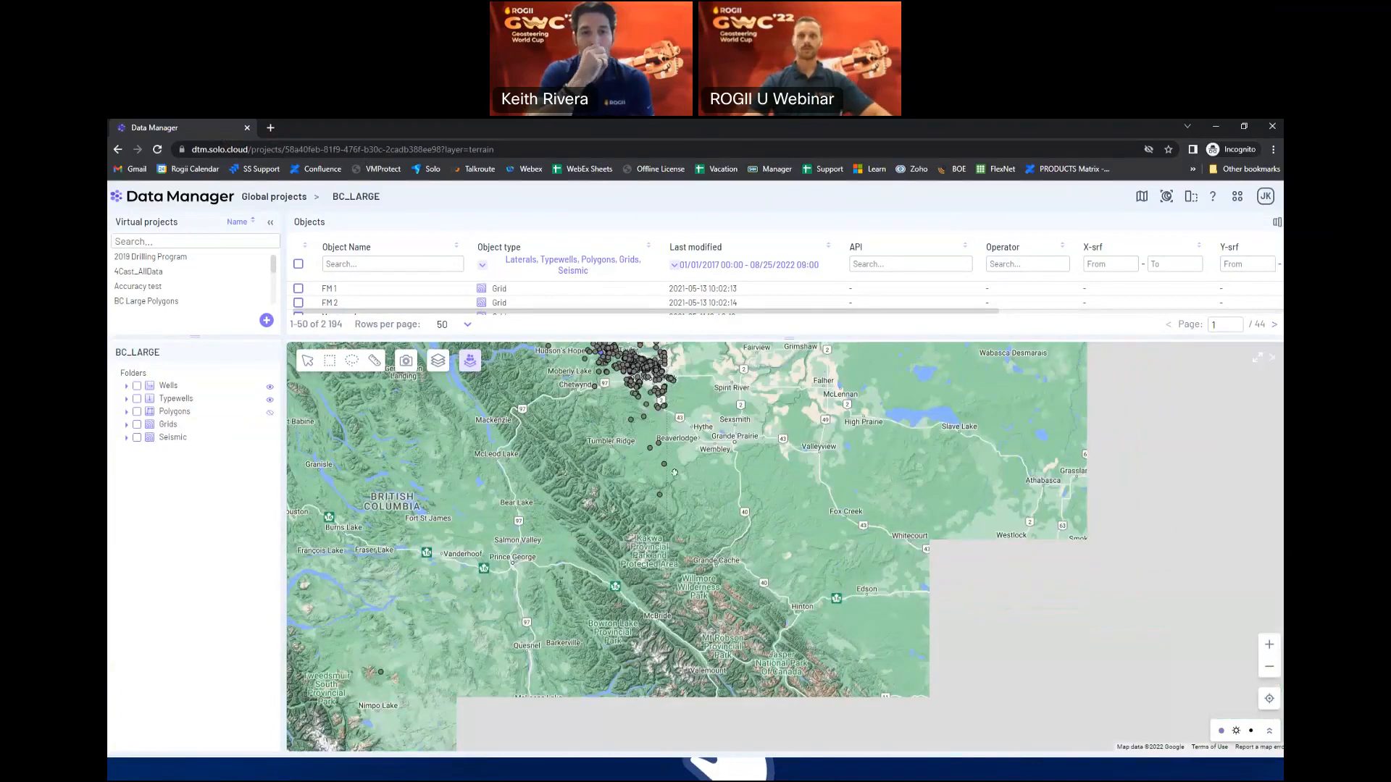
drag(970, 717, 652, 384)
drag(876, 725, 875, 633)
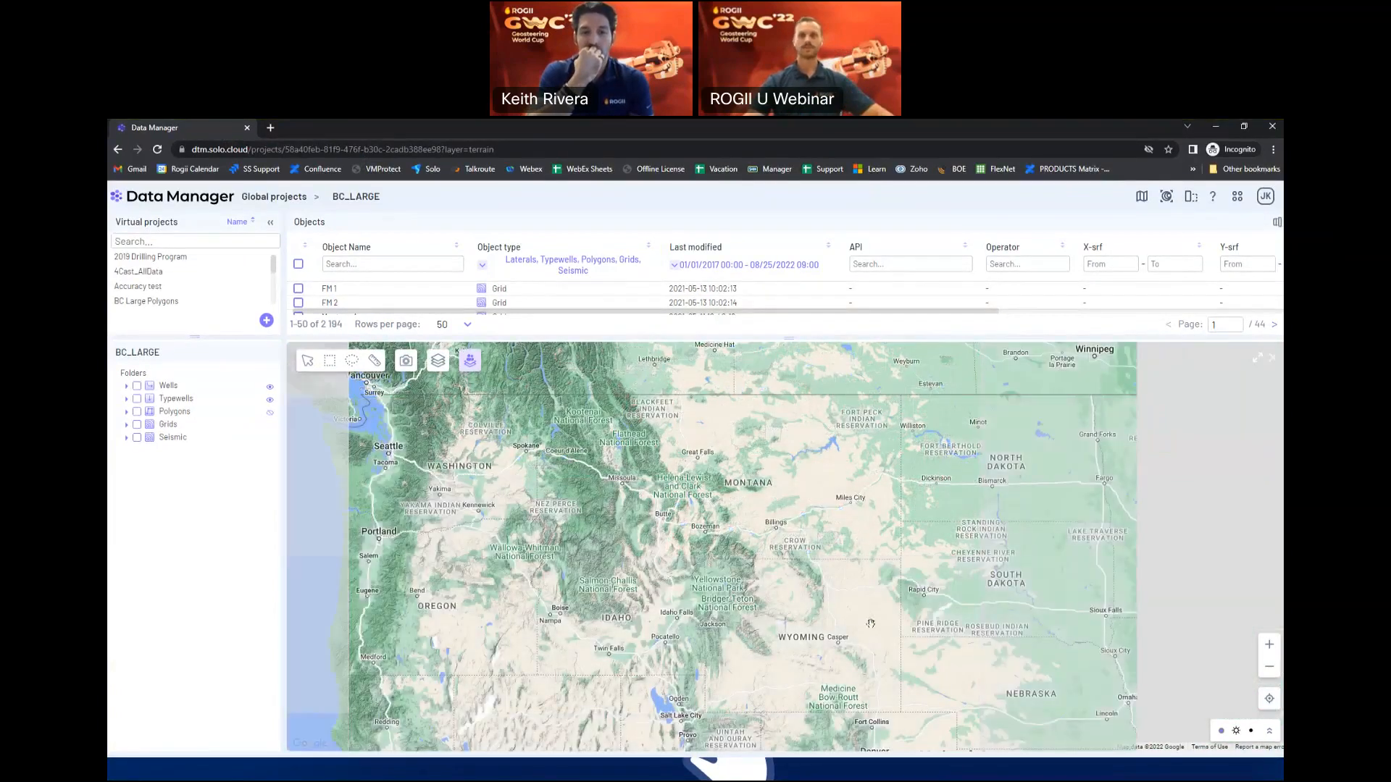
drag(859, 728, 678, 375)
drag(849, 707, 684, 472)
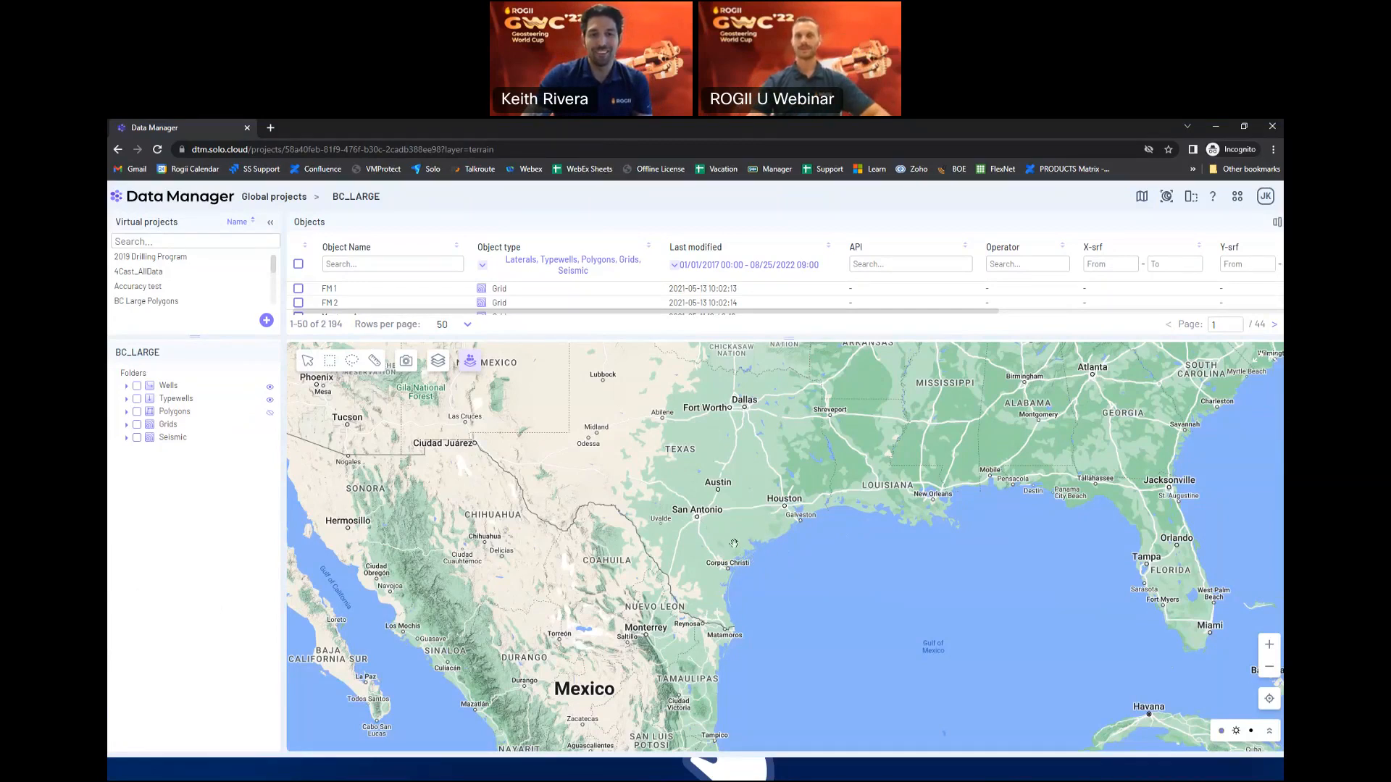
scroll(783, 519, up, 3)
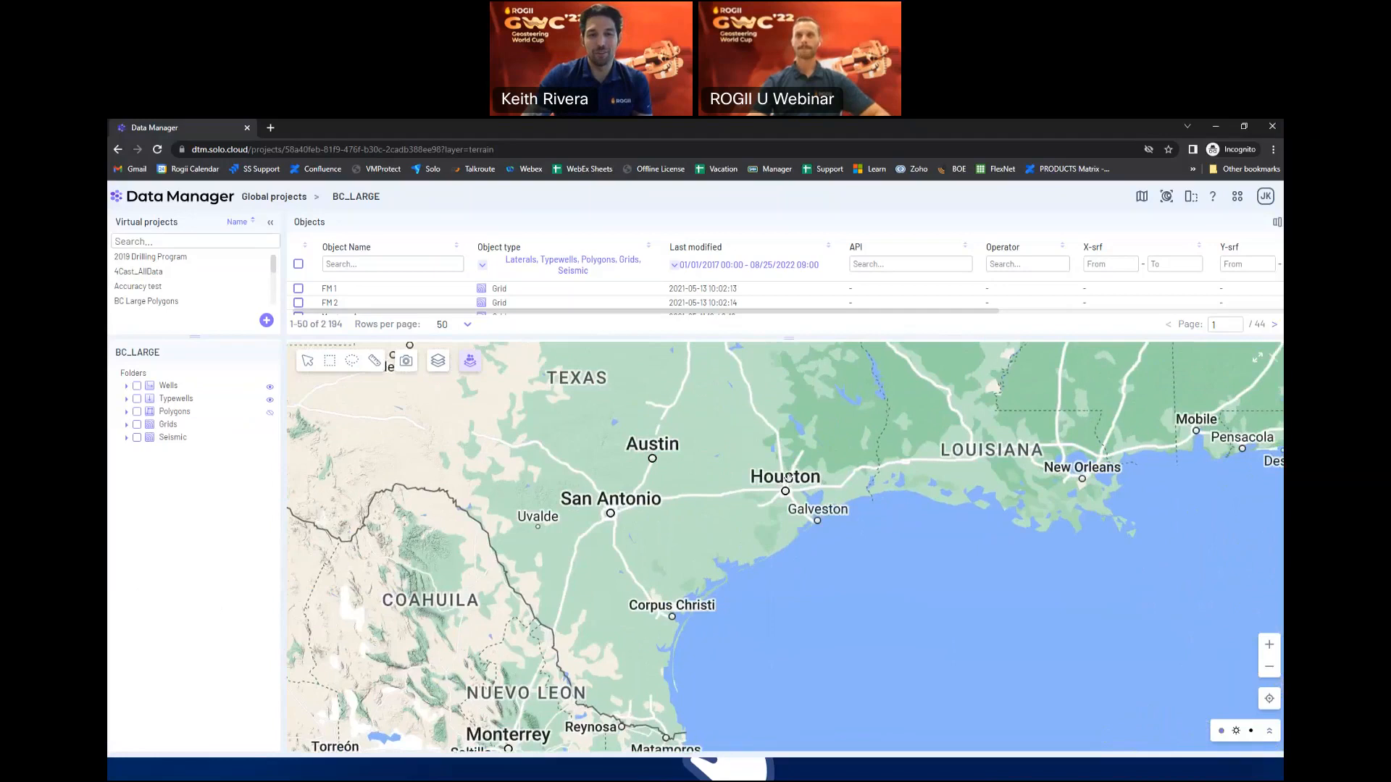
scroll(787, 478, up, 2)
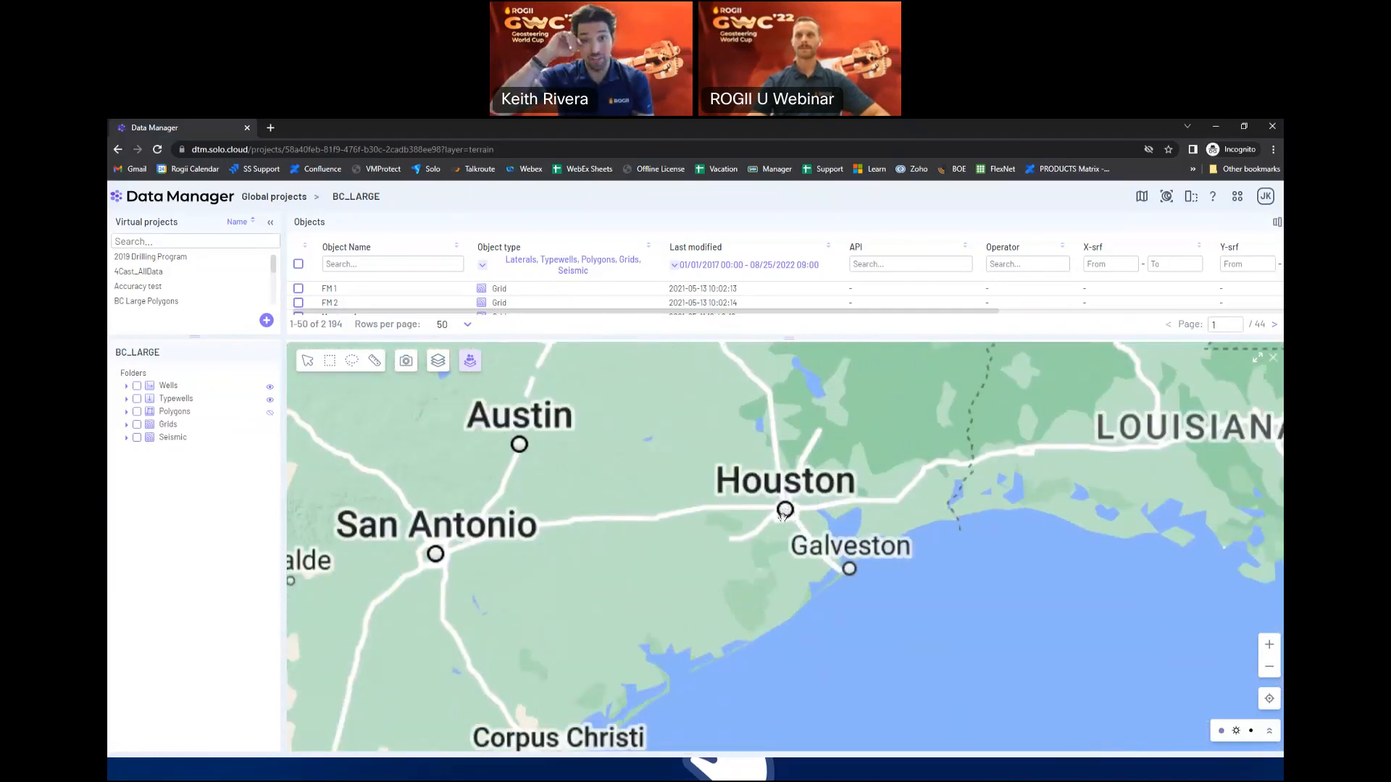
scroll(783, 517, up, 3)
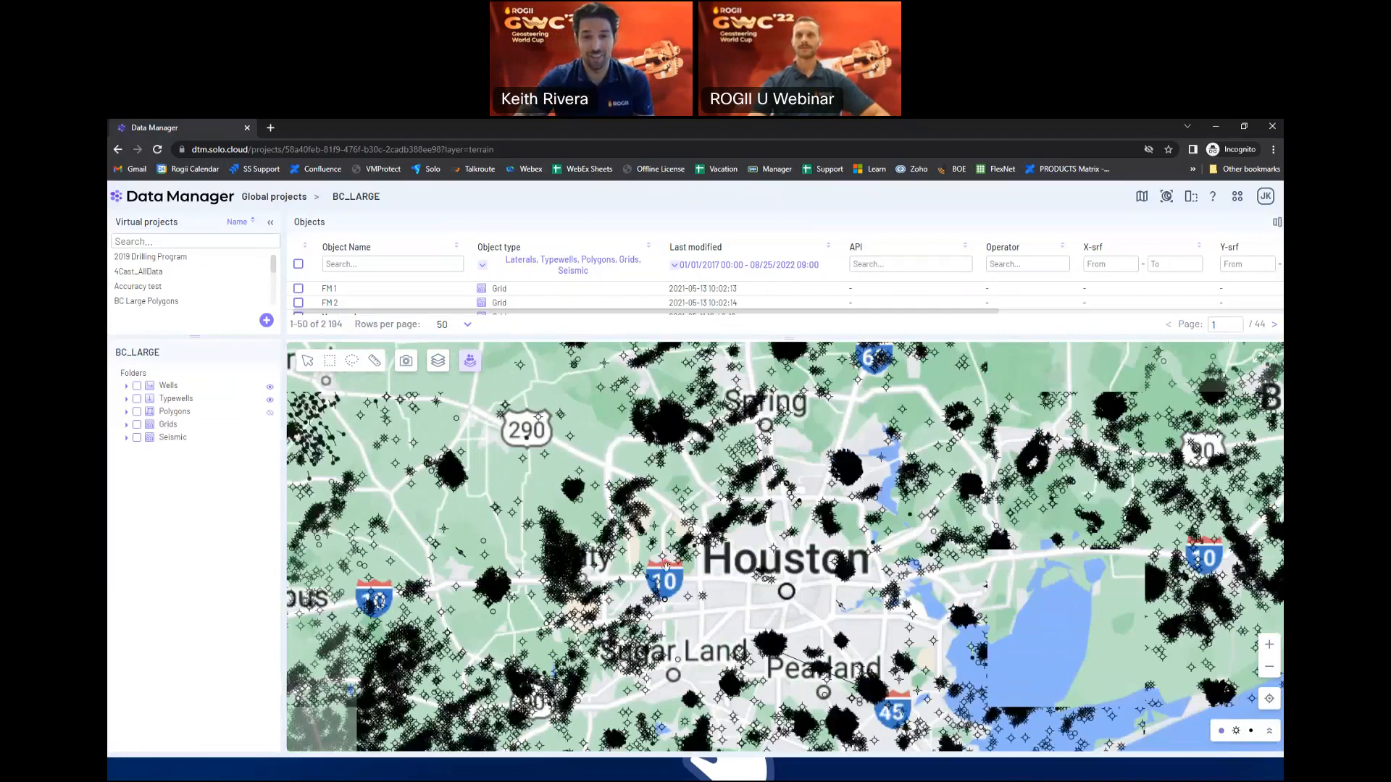
scroll(666, 567, down, 2)
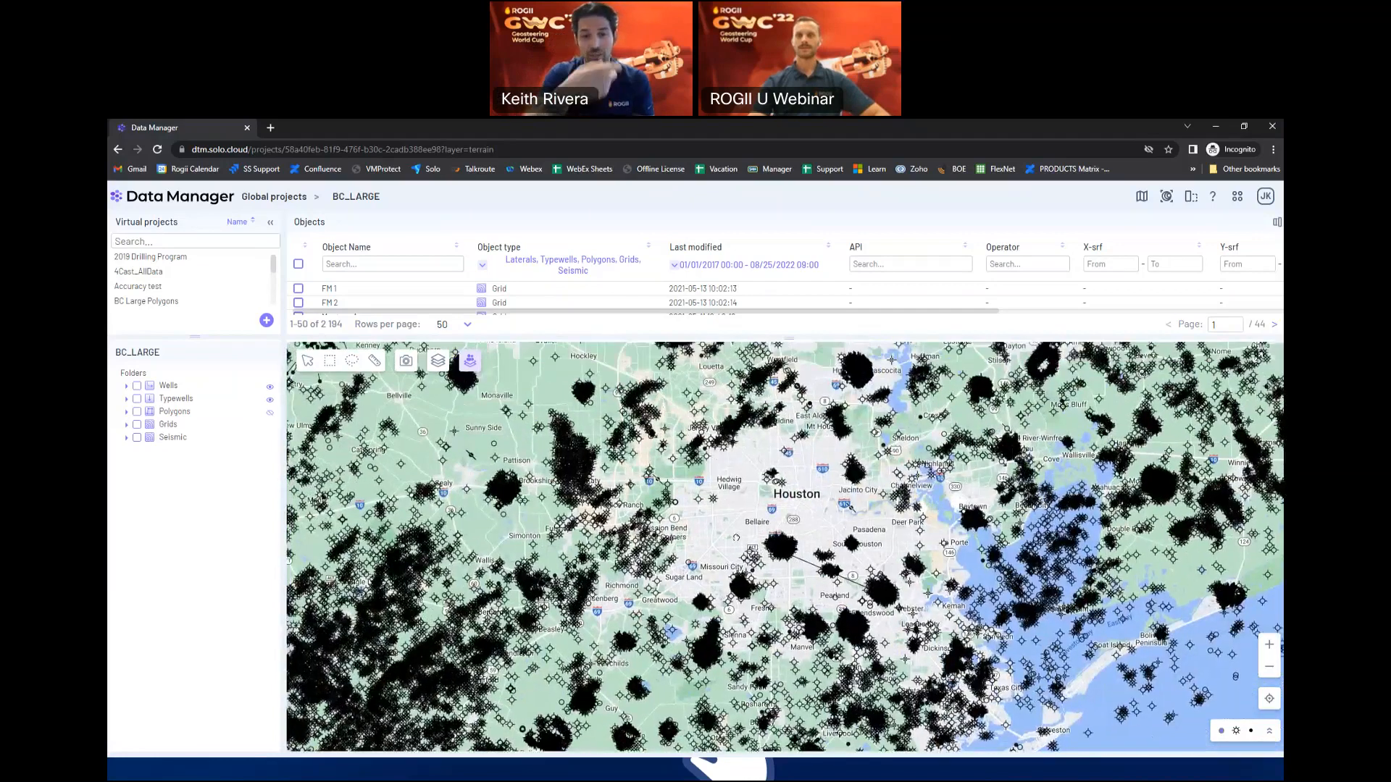
drag(736, 537, 736, 546)
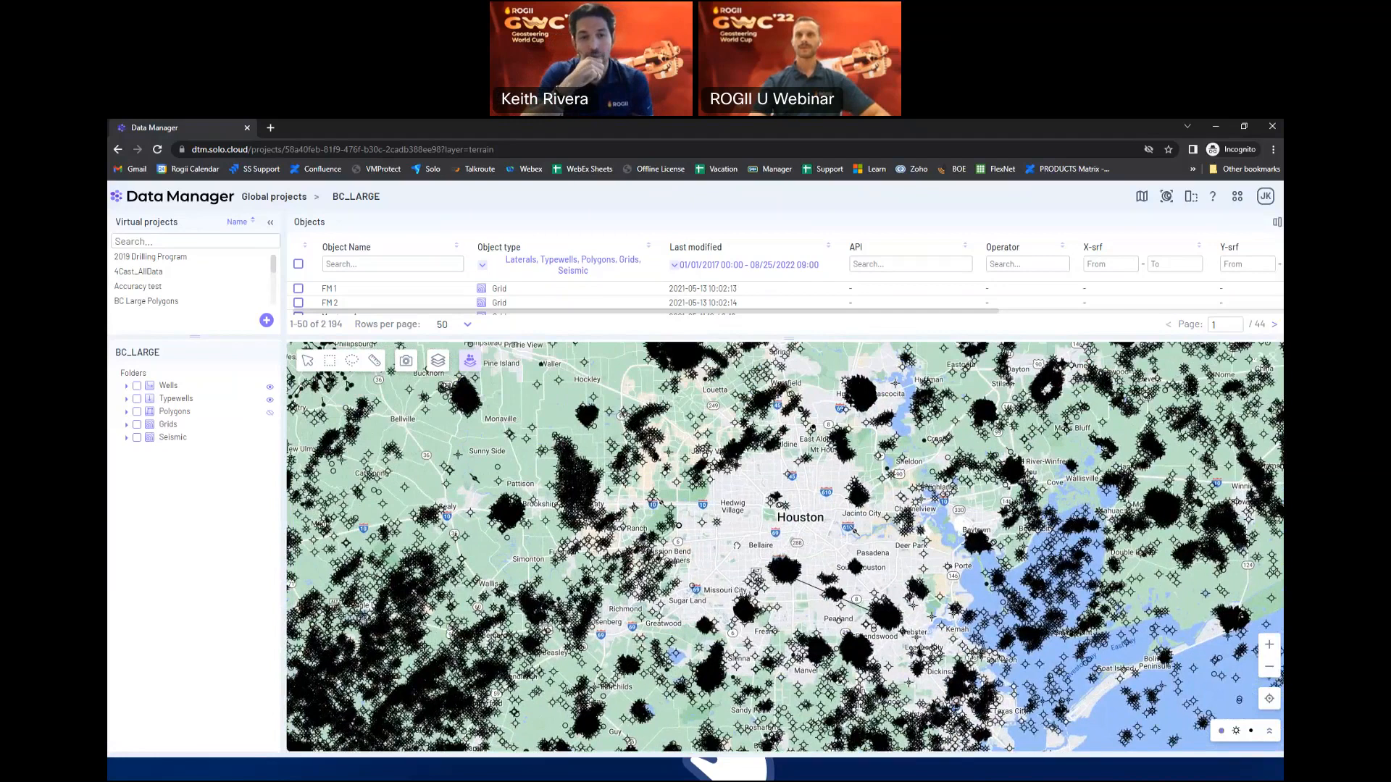
scroll(733, 545, down, 2)
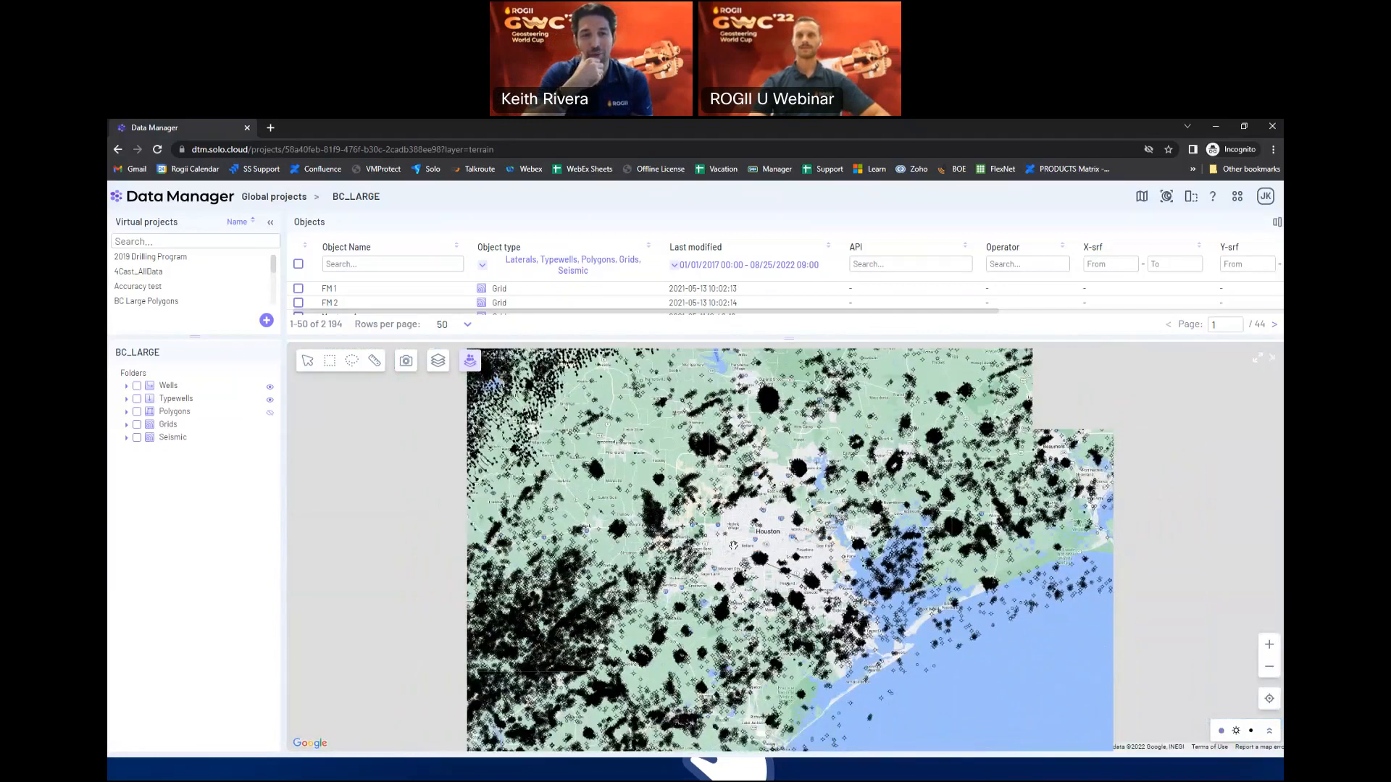
scroll(733, 545, down, 1)
Examine the PetroNinja well coverage around Midland and Odessa in West Texas
drag(591, 479, 812, 618)
drag(645, 551, 717, 606)
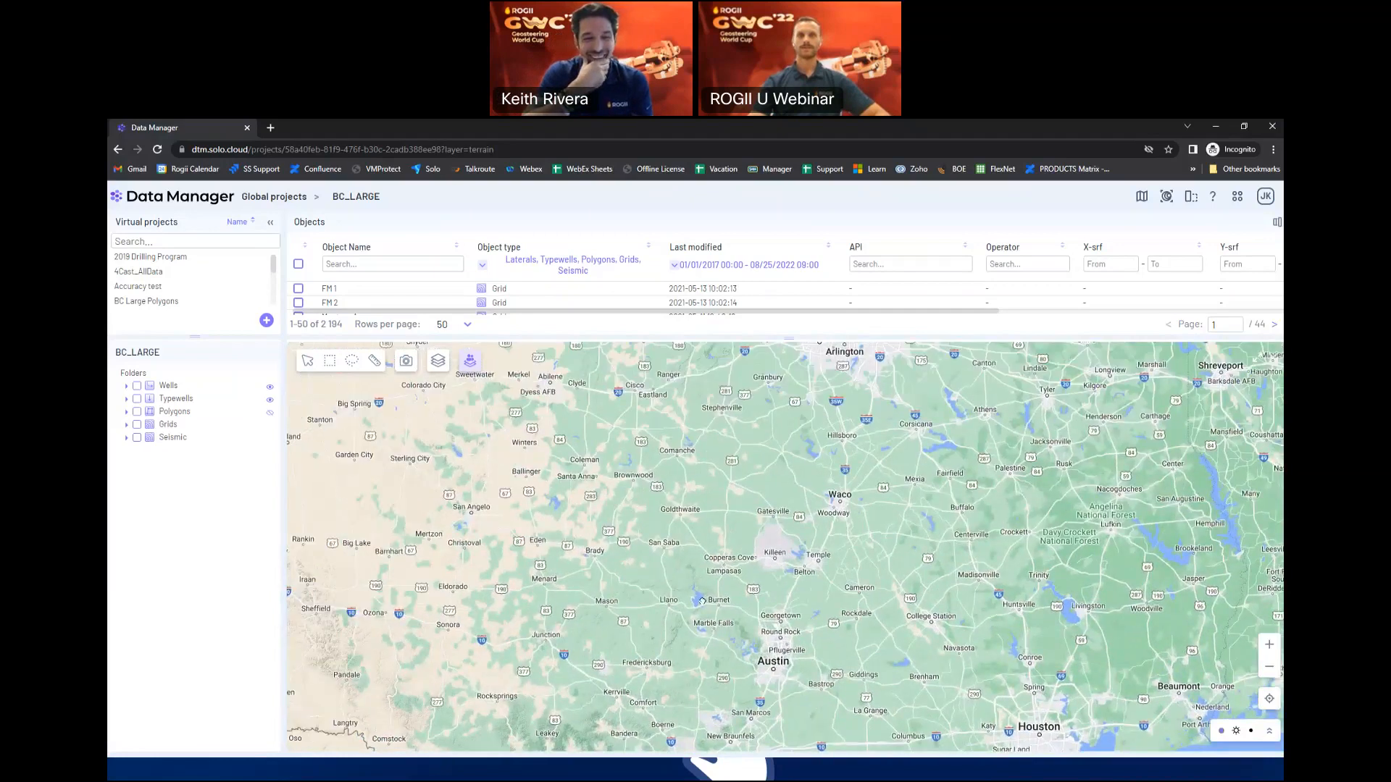
drag(454, 458, 531, 522)
drag(361, 507, 716, 493)
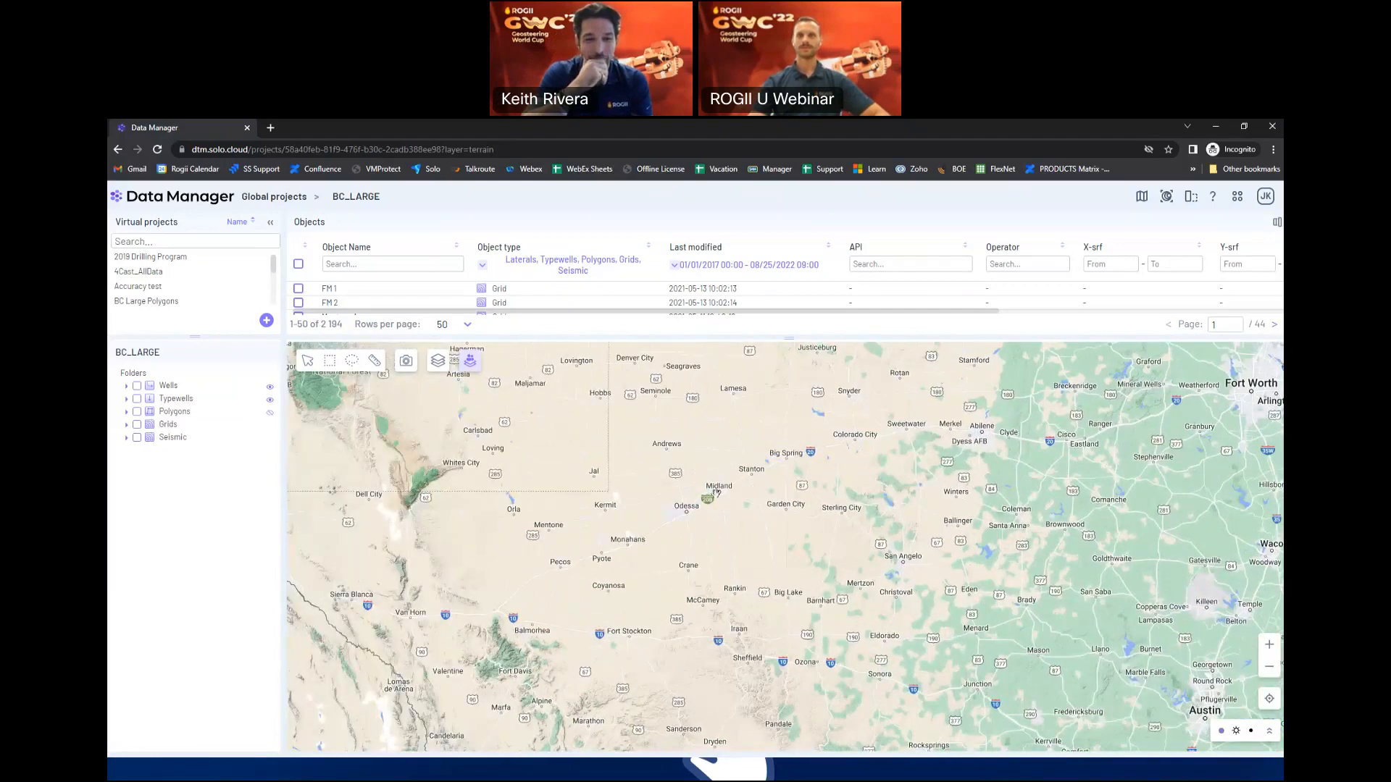
scroll(716, 483, up, 3)
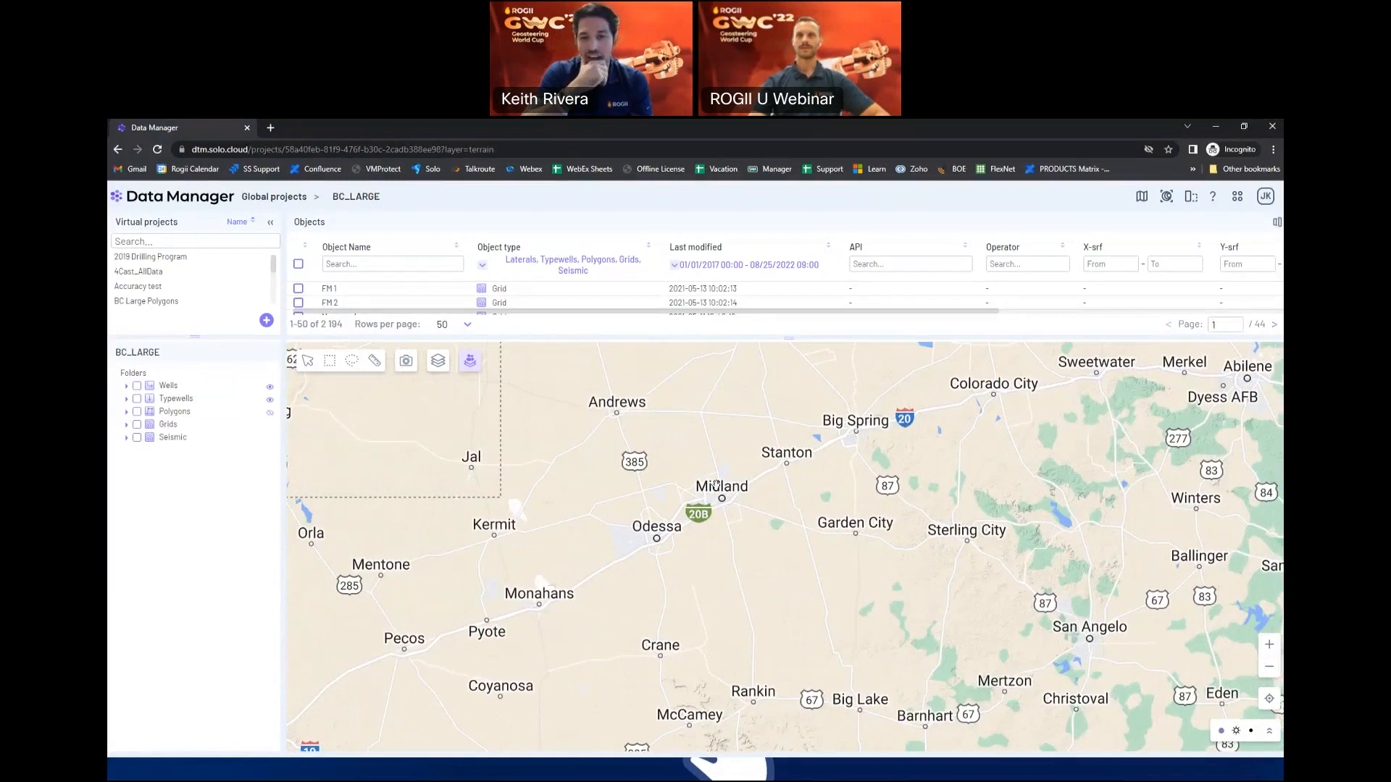
scroll(716, 484, up, 3)
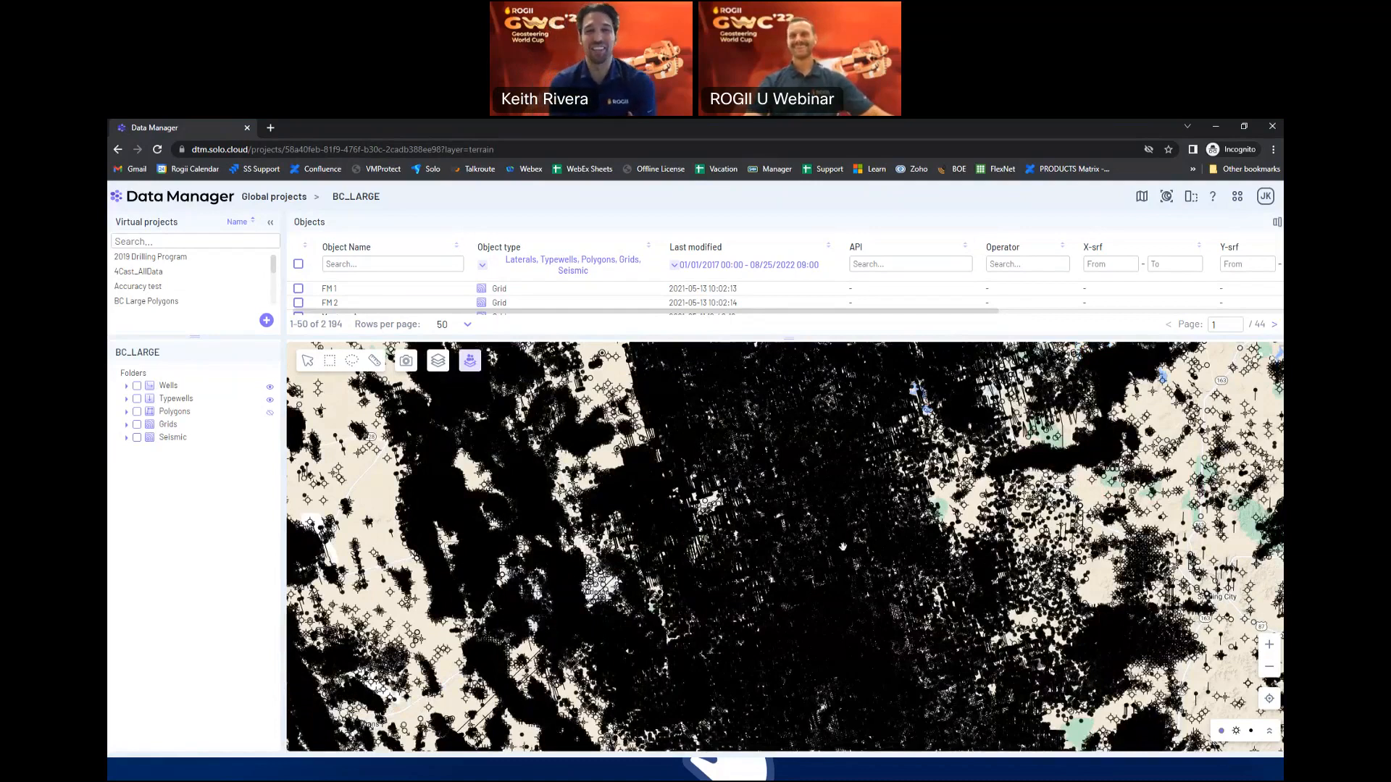
scroll(861, 565, down, 2)
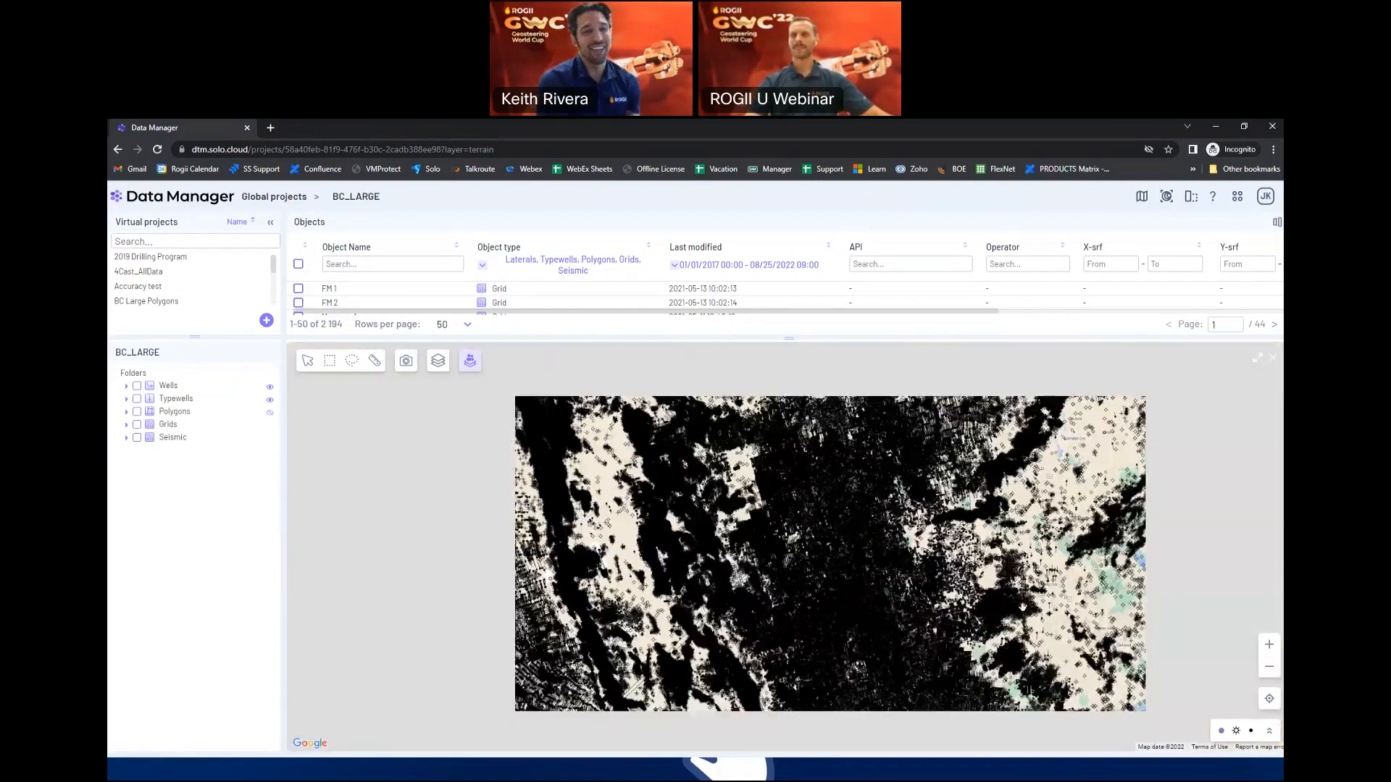
Turn off the PetroNinja well layer over West Texas
click(470, 362)
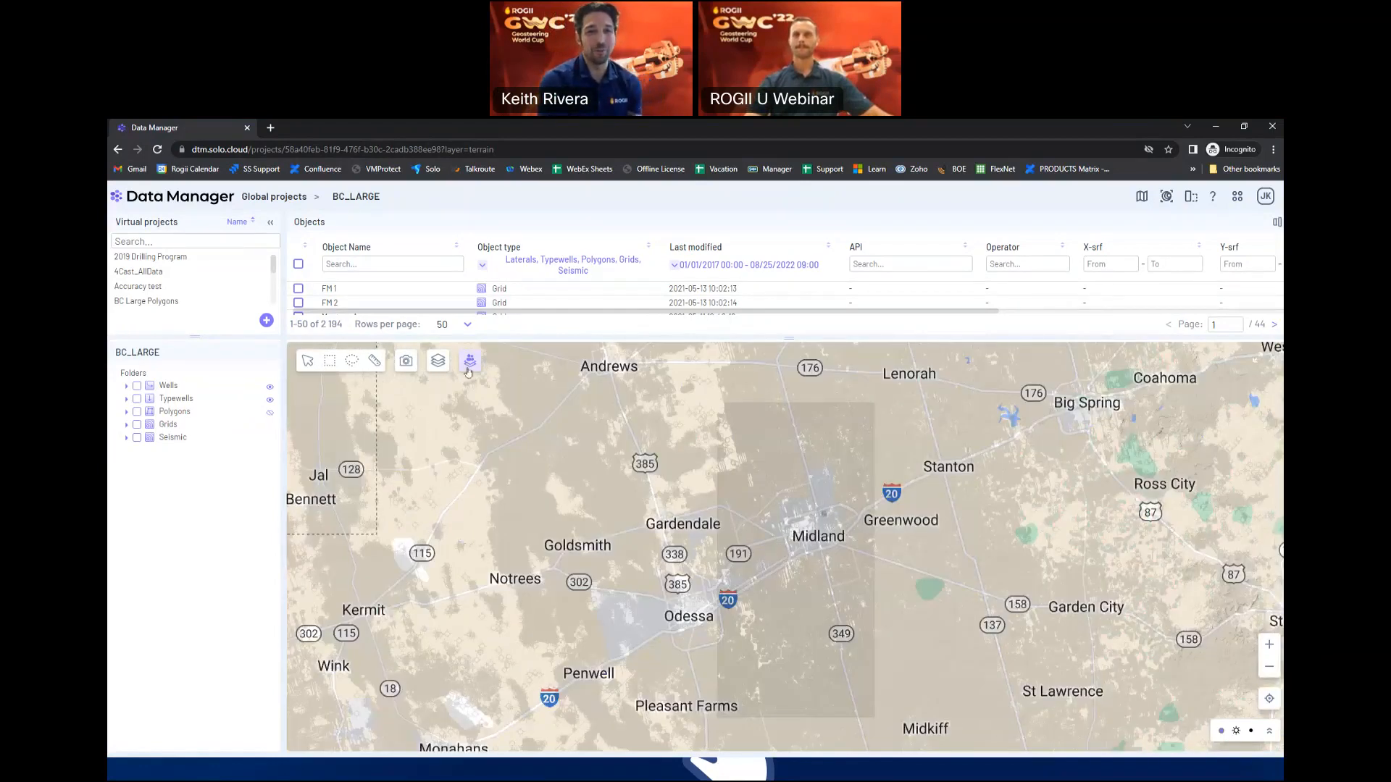
click(469, 371)
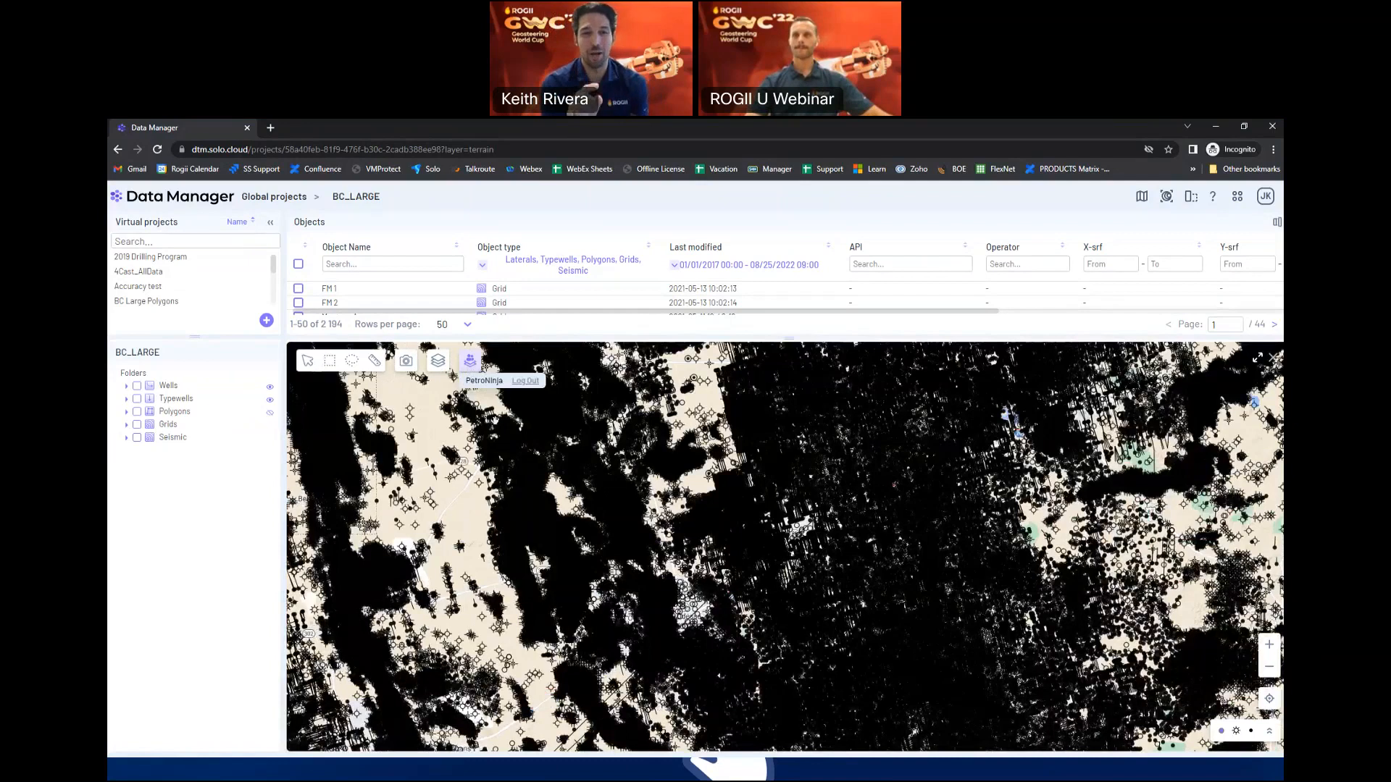
scroll(855, 568, down, 5)
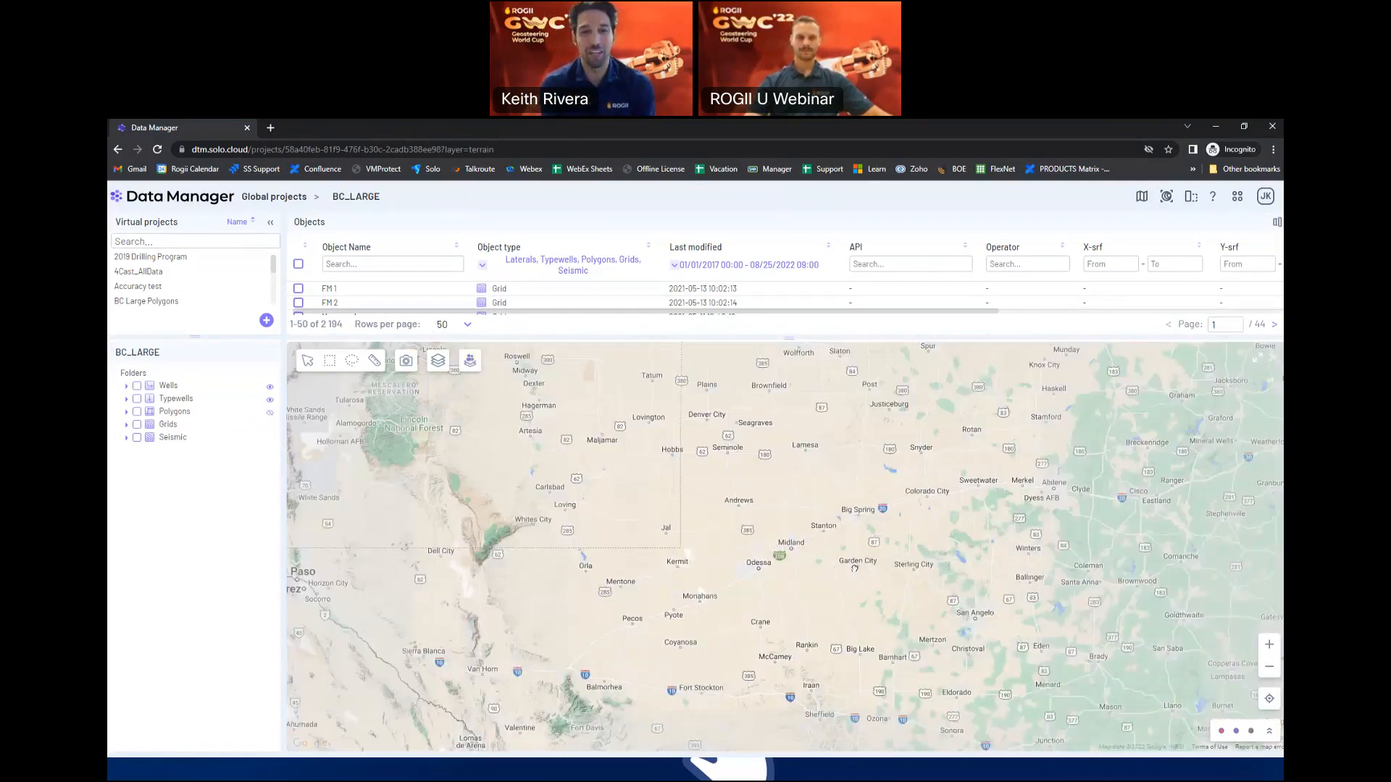
drag(855, 568, 724, 510)
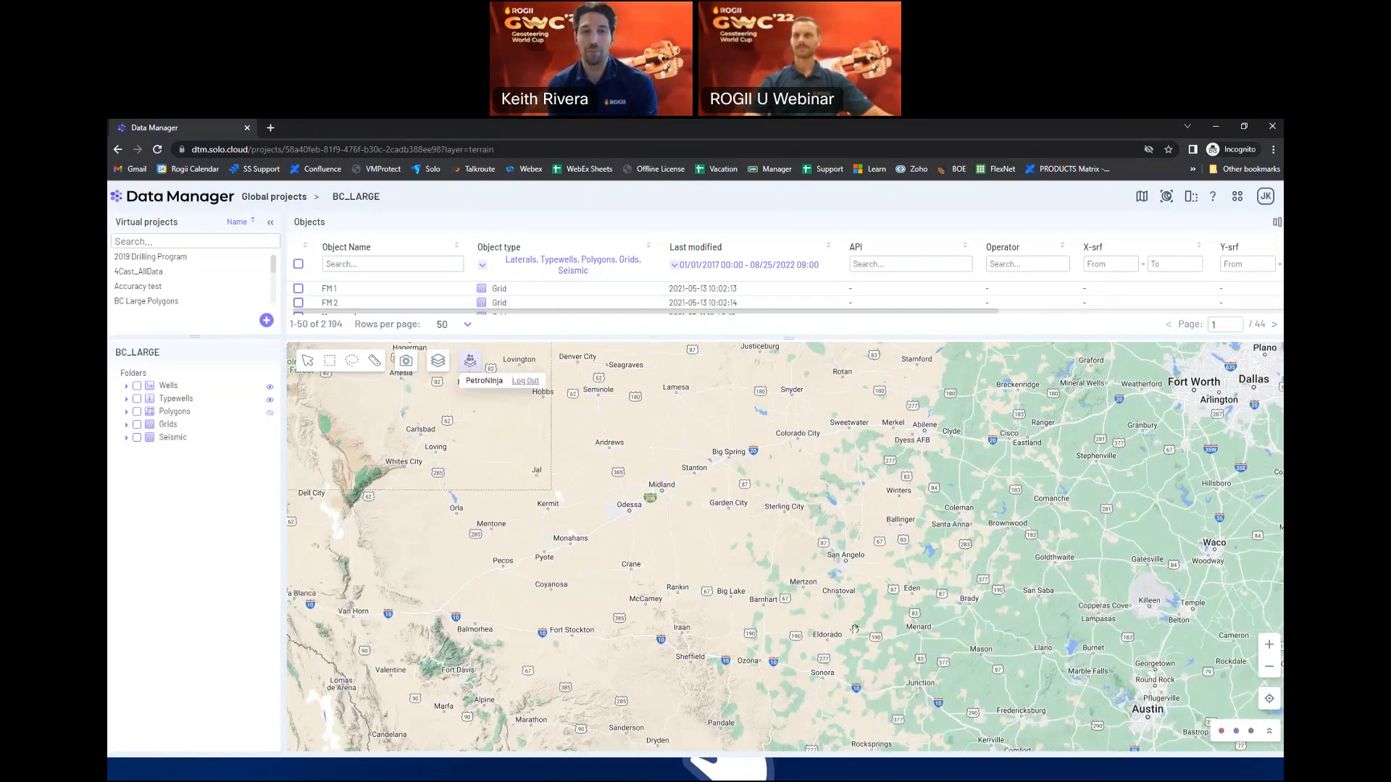
scroll(789, 551, up, 2)
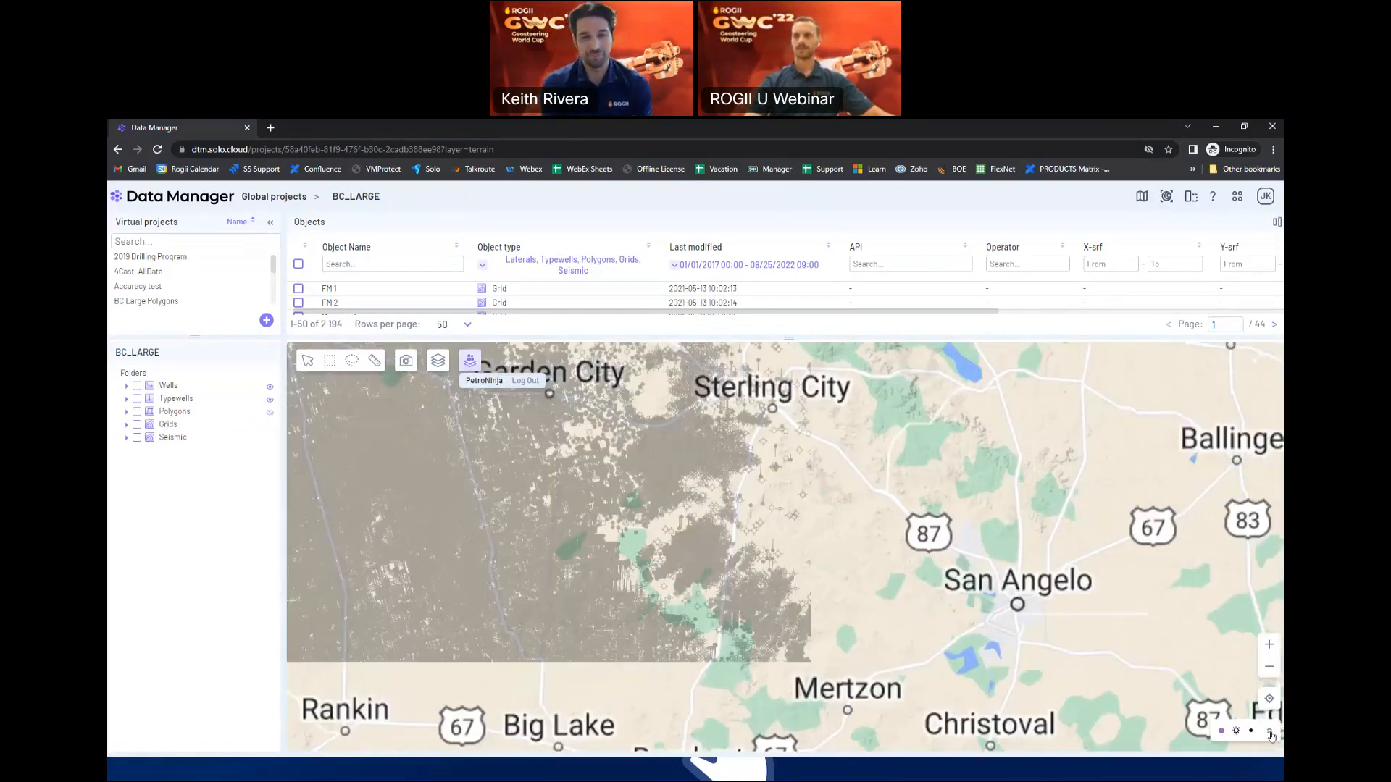
click(1270, 733)
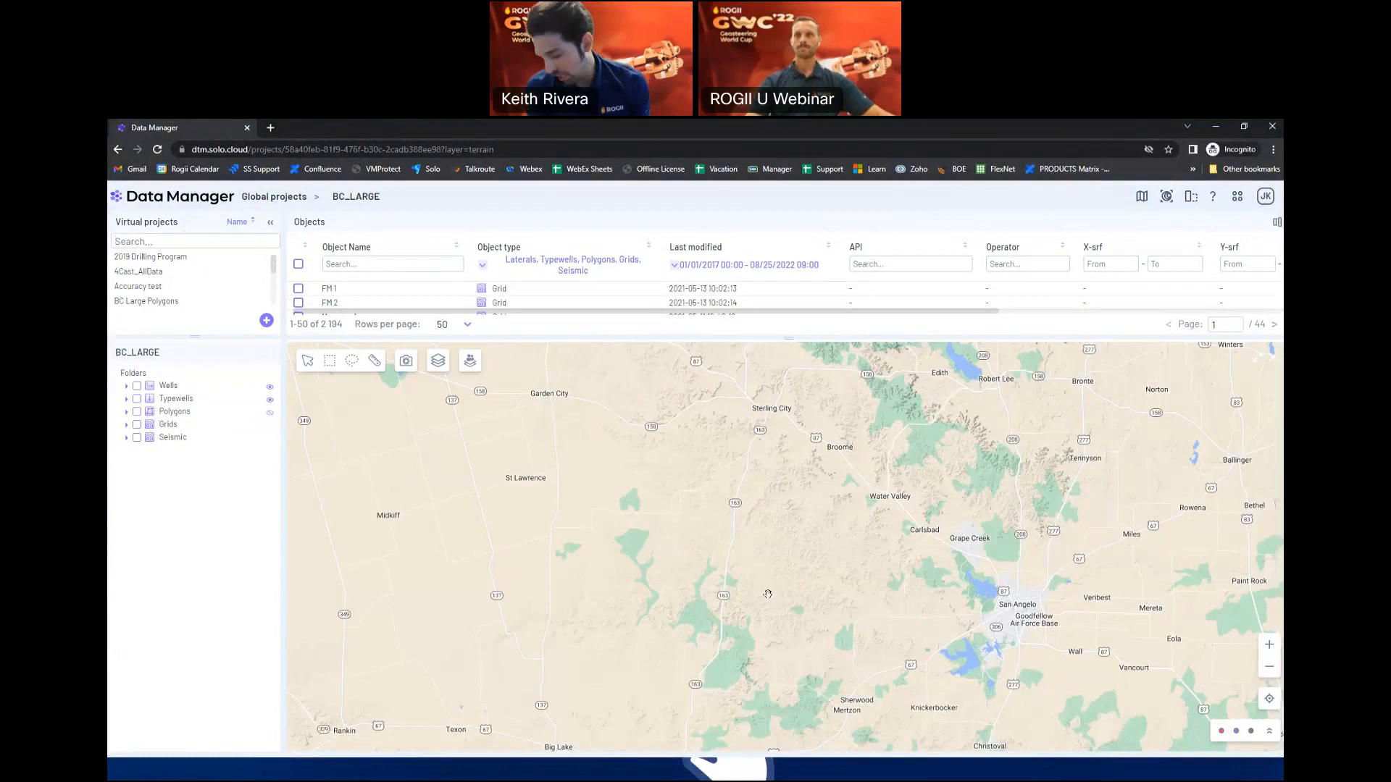
scroll(768, 594, down, 1)
scroll(768, 594, down, 1)
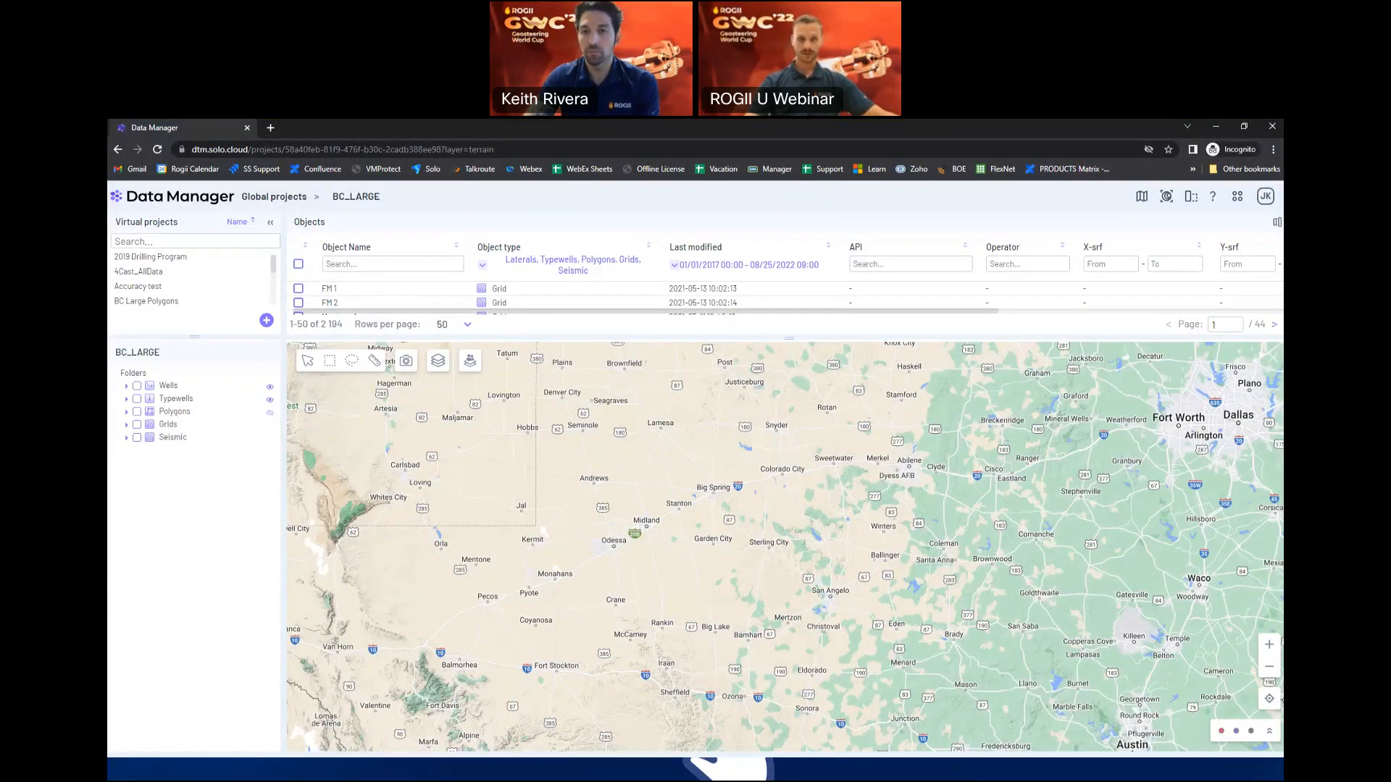
Switch to Excel and review the deviation survey rows of the wells in Bulk import wells.xlsx
key(alt+Tab)
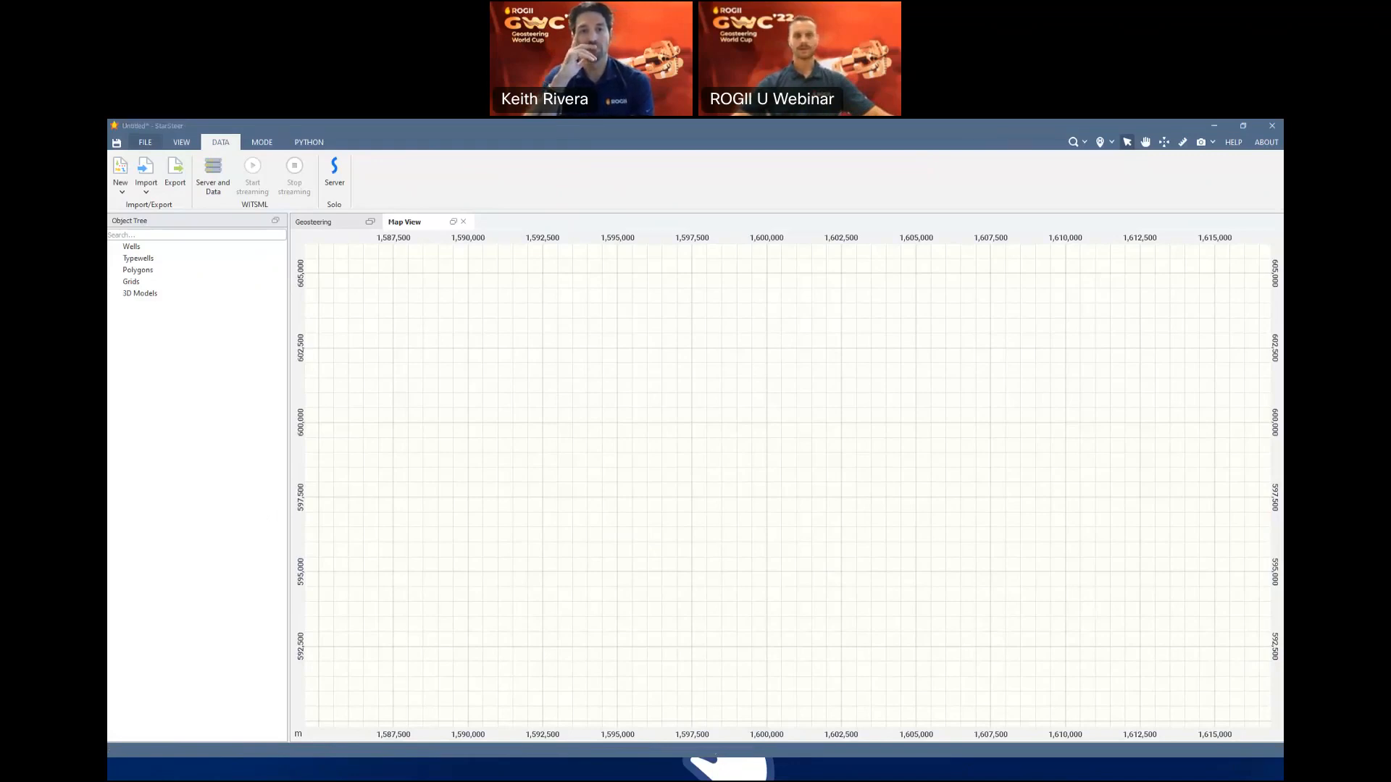
key(alt+Tab)
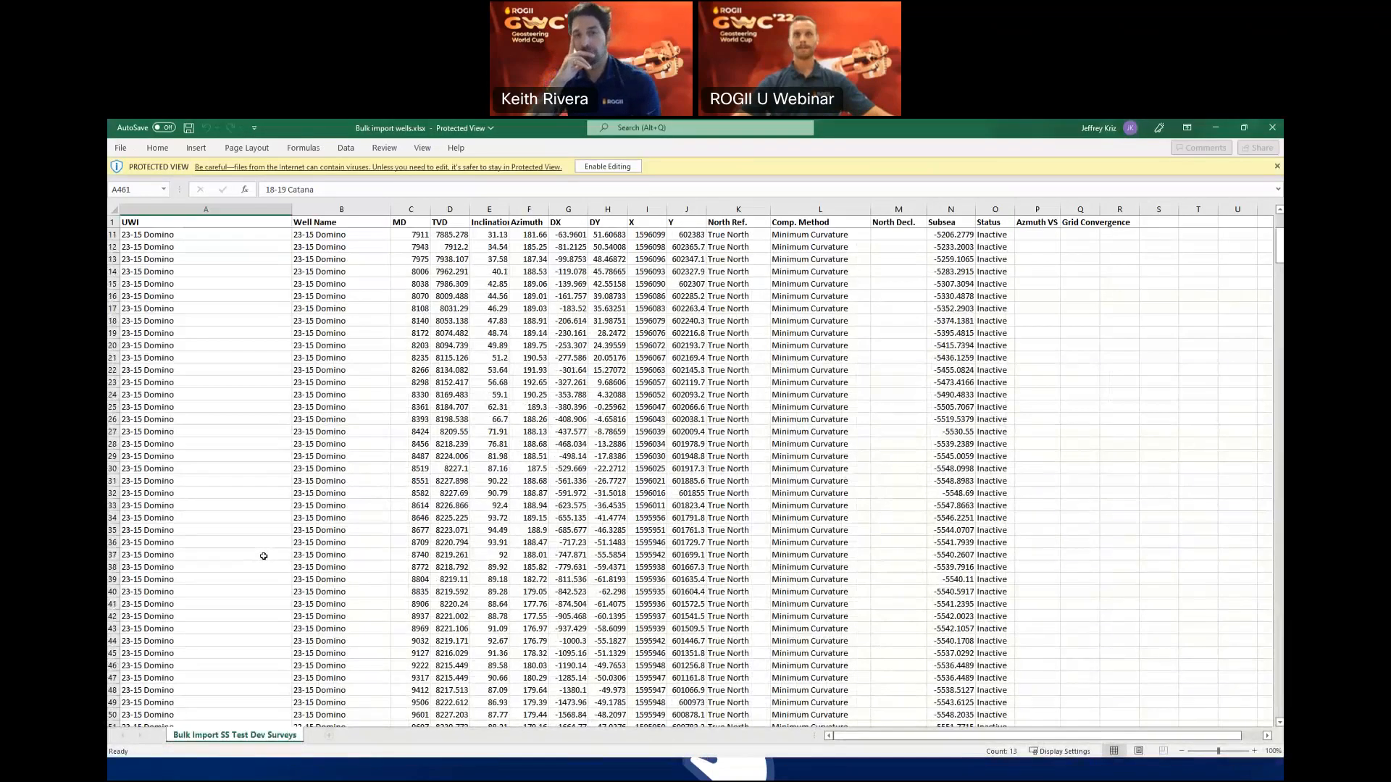
scroll(264, 556, up, 3)
scroll(194, 251, down, 20)
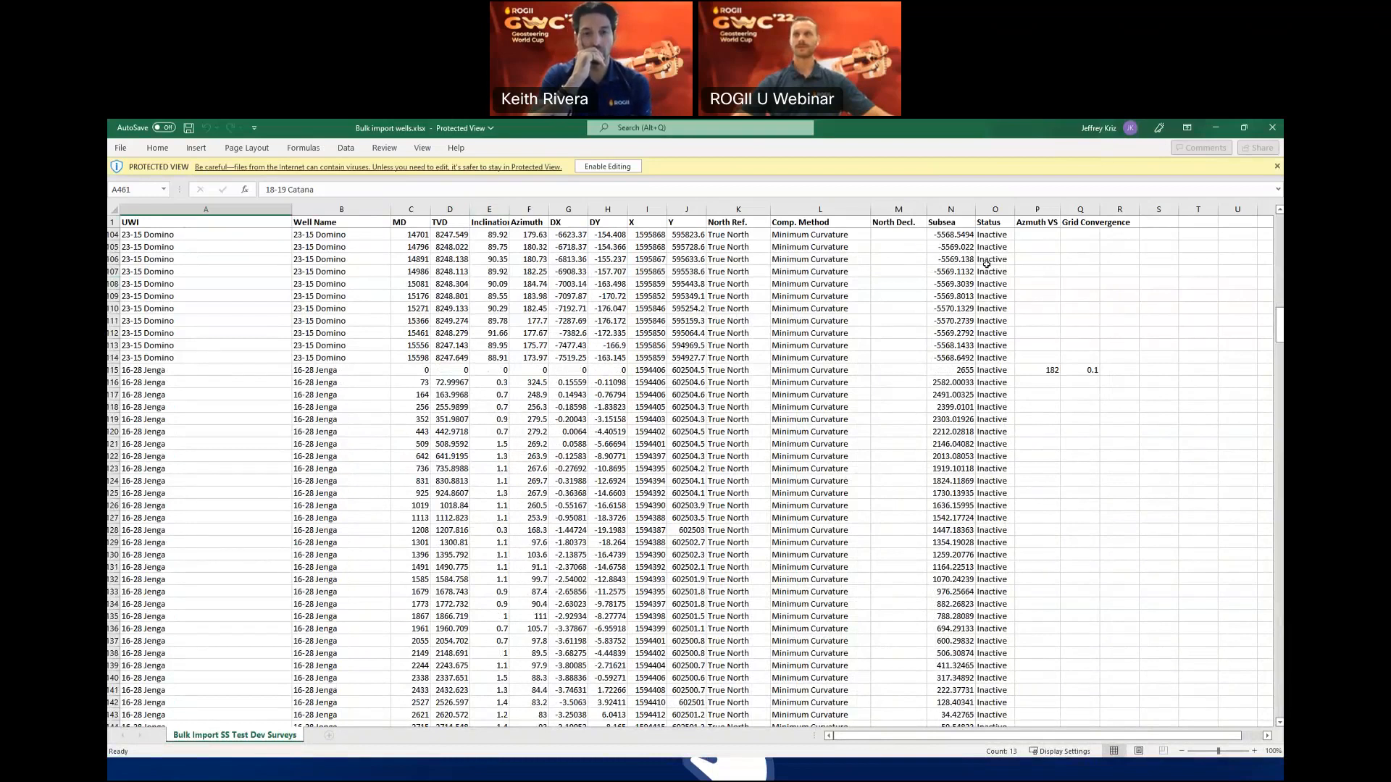
scroll(554, 478, up, 6)
scroll(554, 479, up, 20)
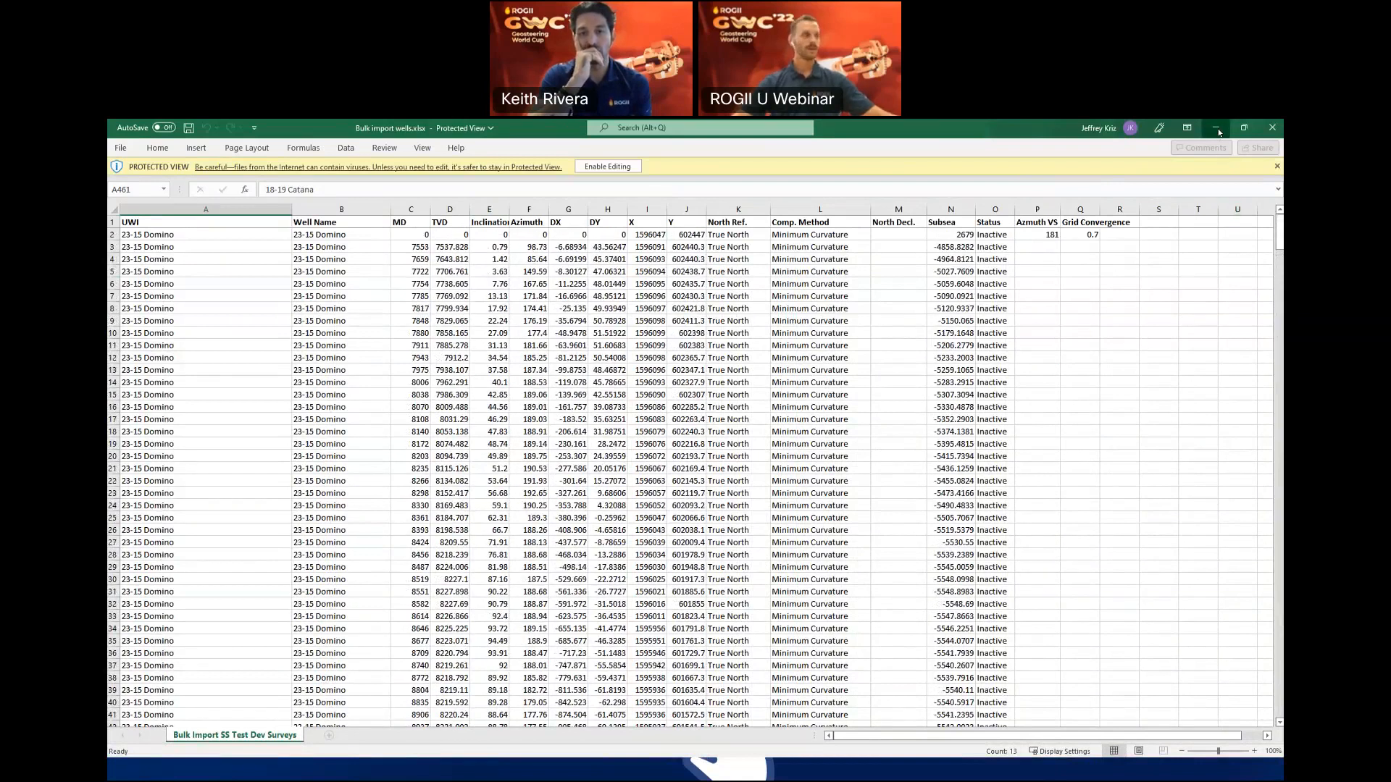
click(1216, 129)
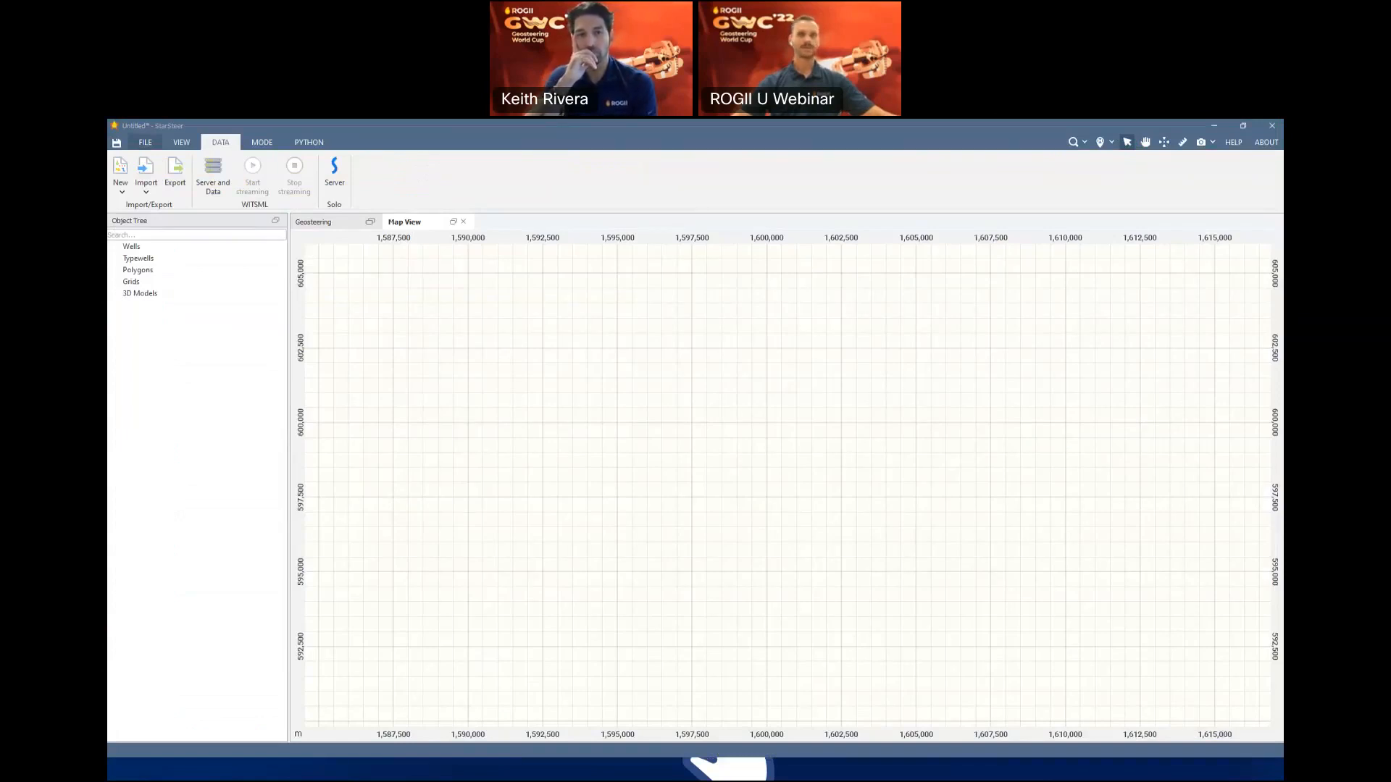
Import the trajectories from Bulk import wells.xlsx into StarSteer in Multi Well mode, matched by well name, with the Create action
drag(652, 481, 631, 427)
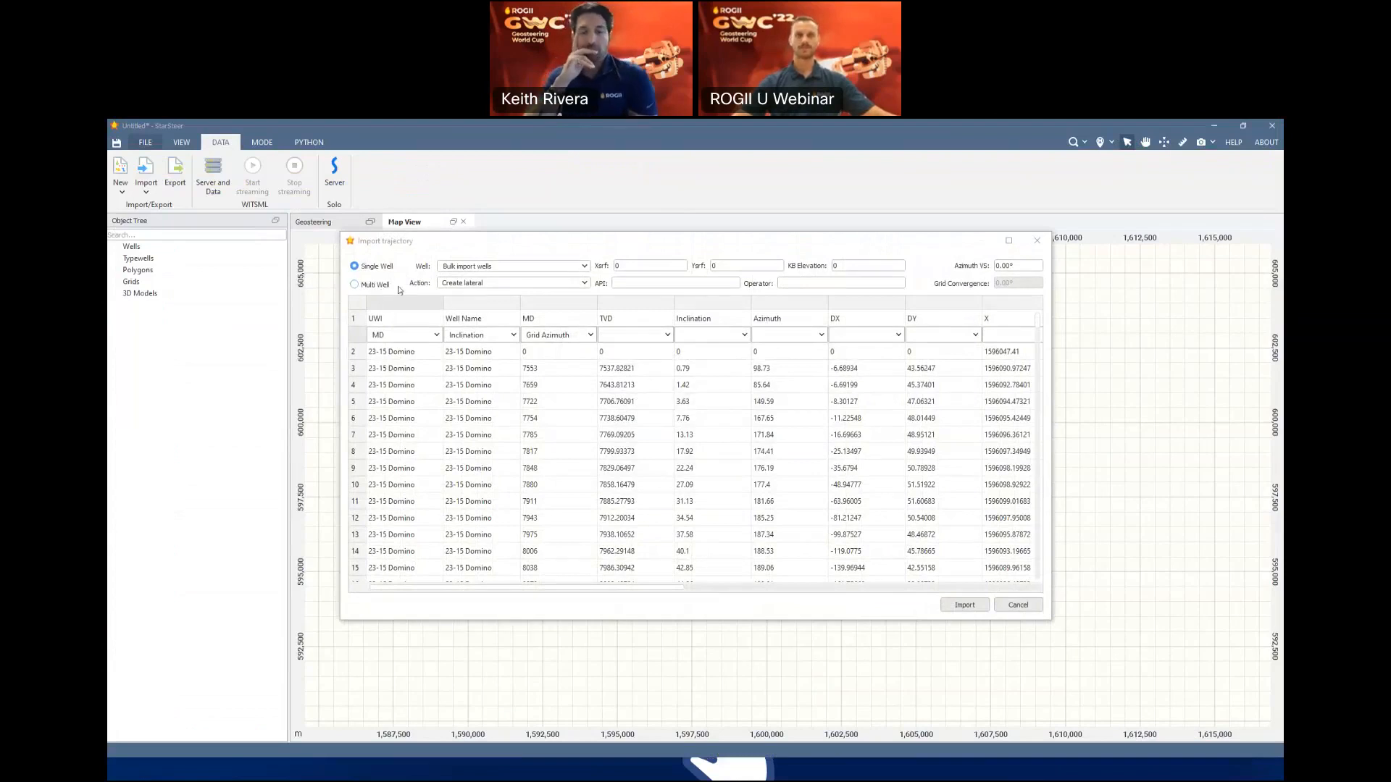
click(355, 285)
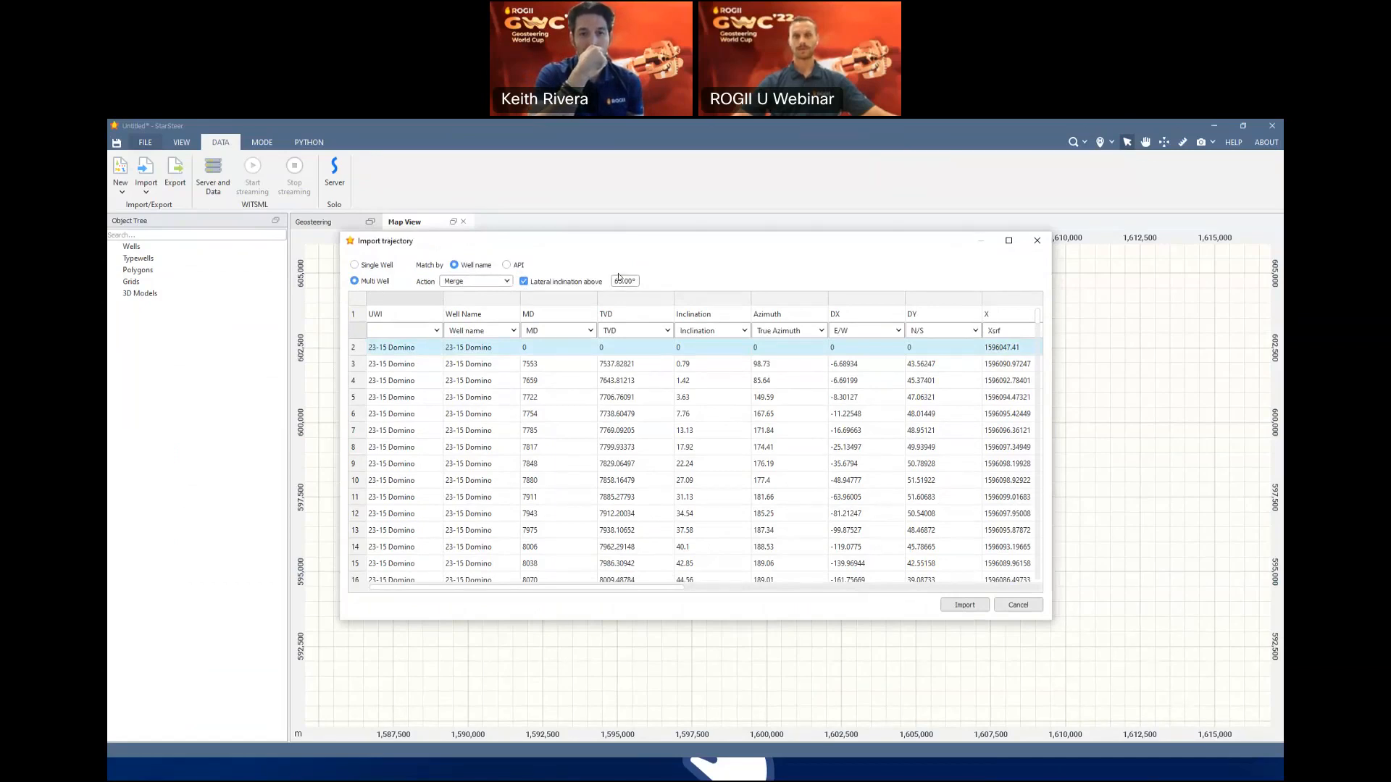
click(507, 283)
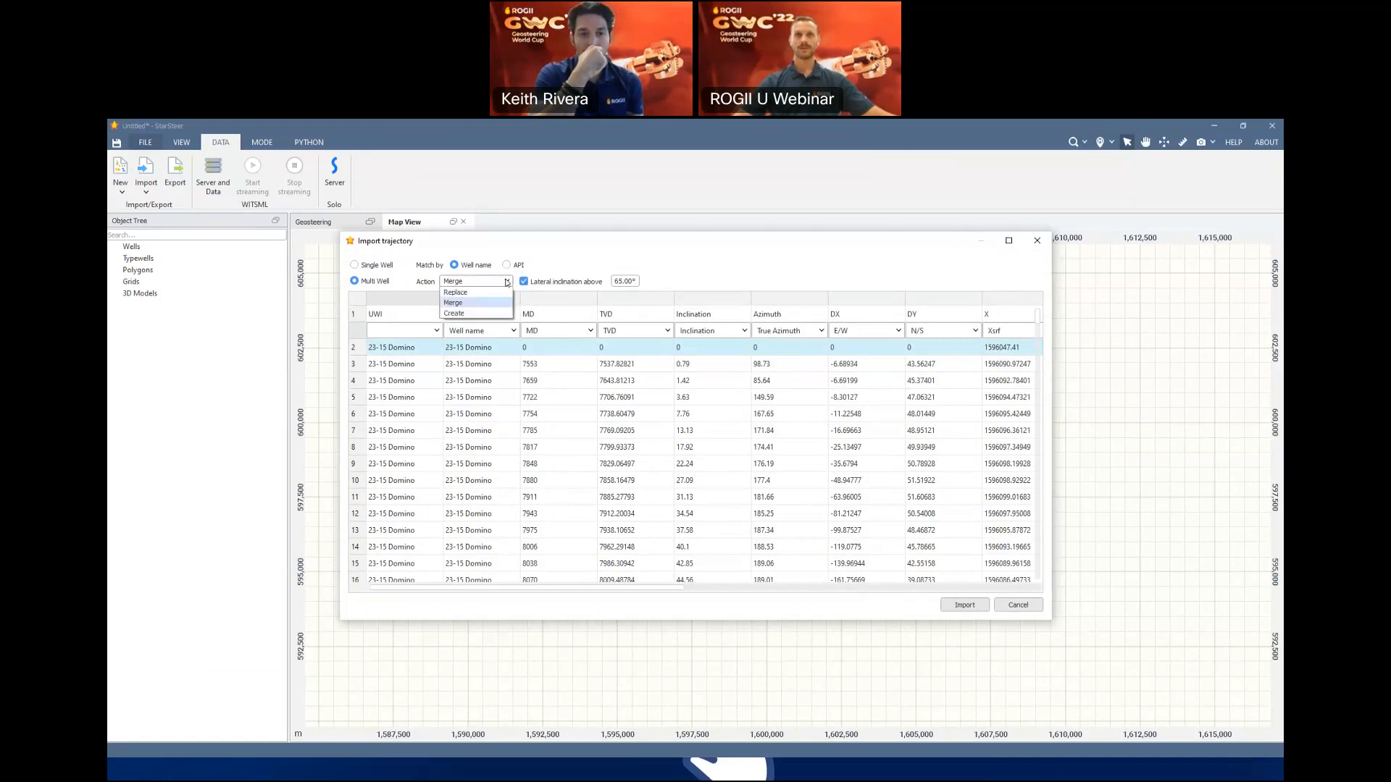
click(487, 316)
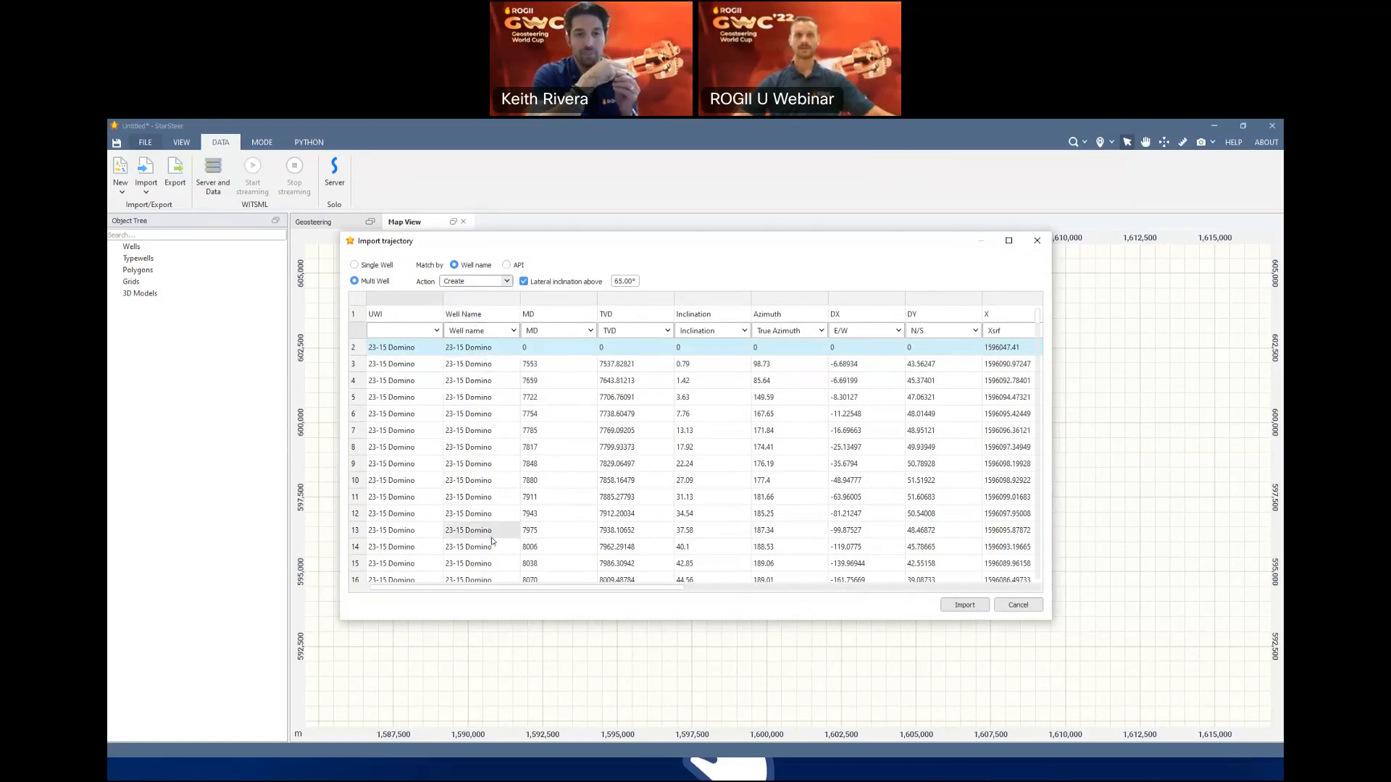
drag(478, 588, 840, 589)
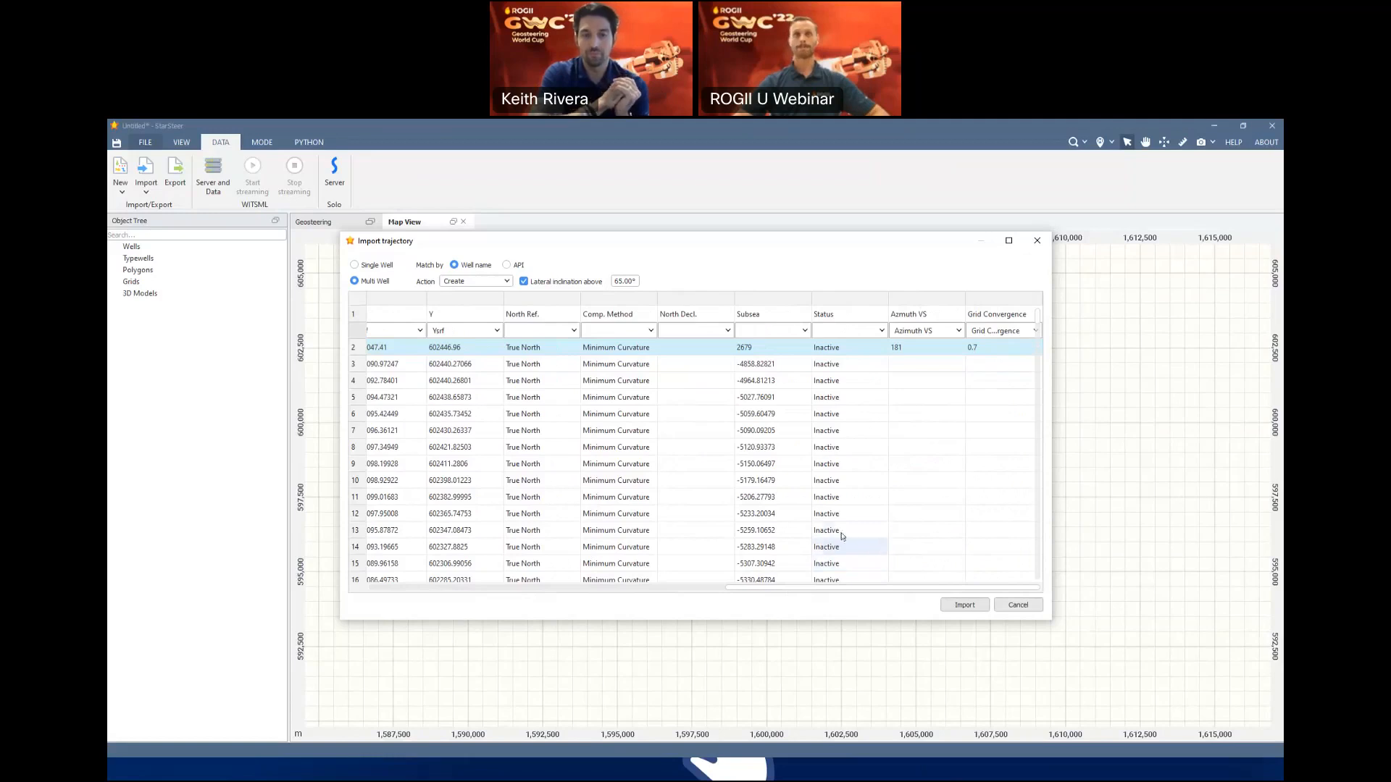
click(965, 606)
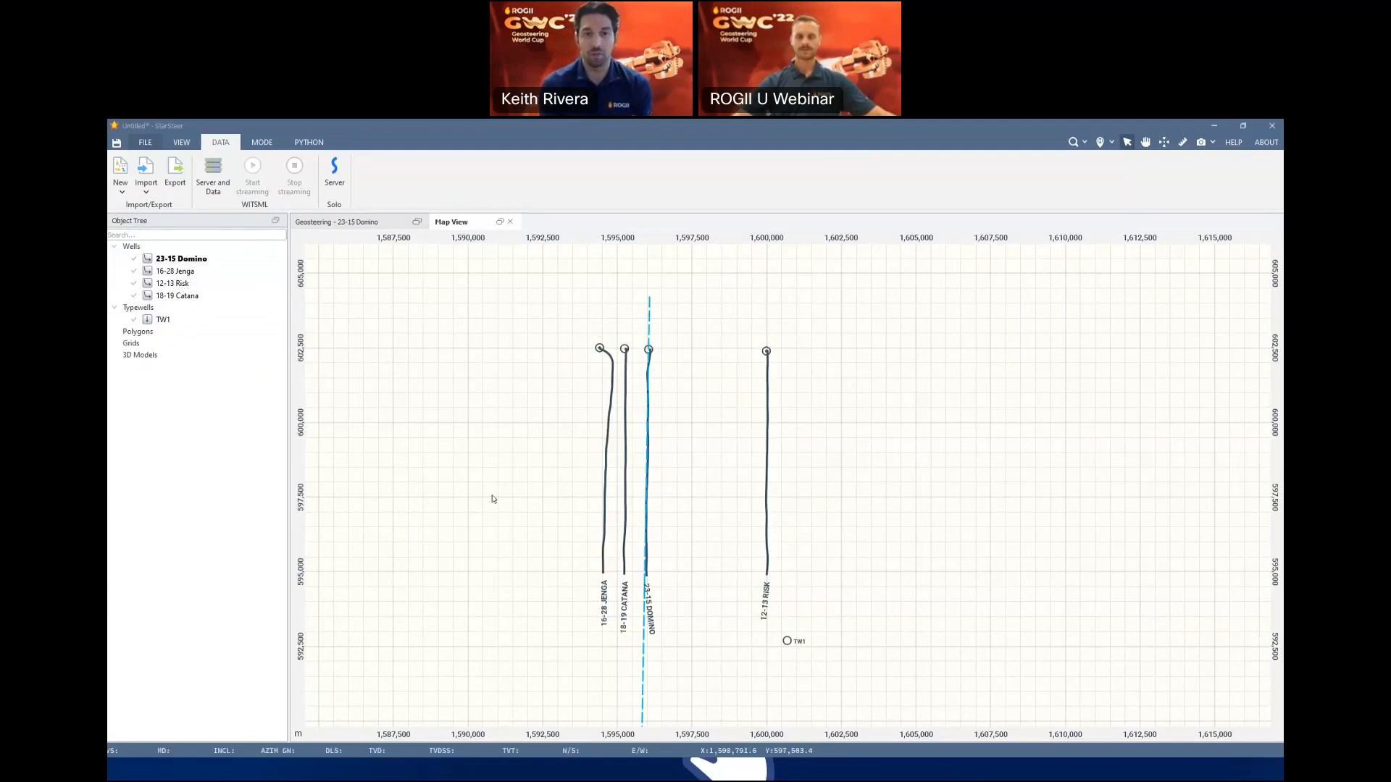
Check the header fields of well 23-15 Domino in its trajectory spreadsheet, including surface coordinates, KB elevation, API and azimuth VS
right_click(203, 264)
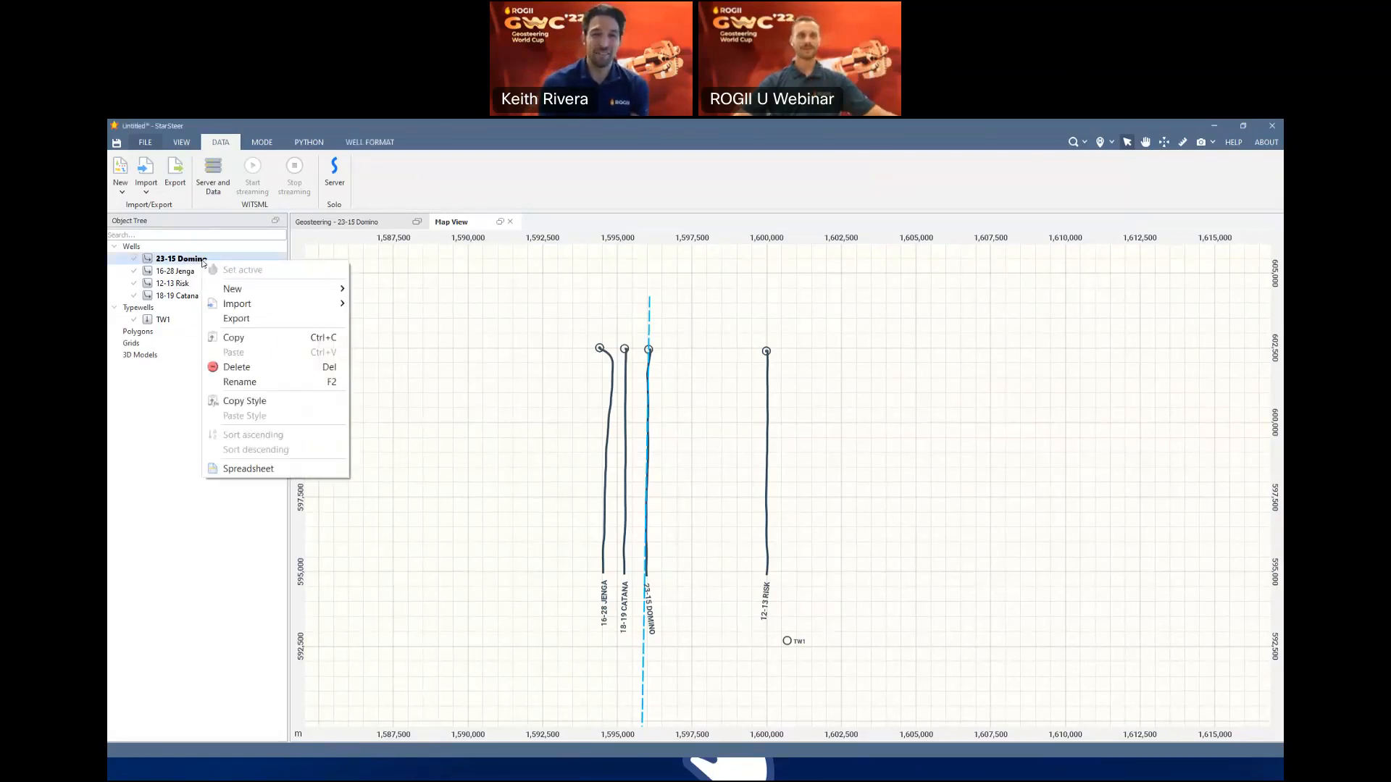
click(274, 468)
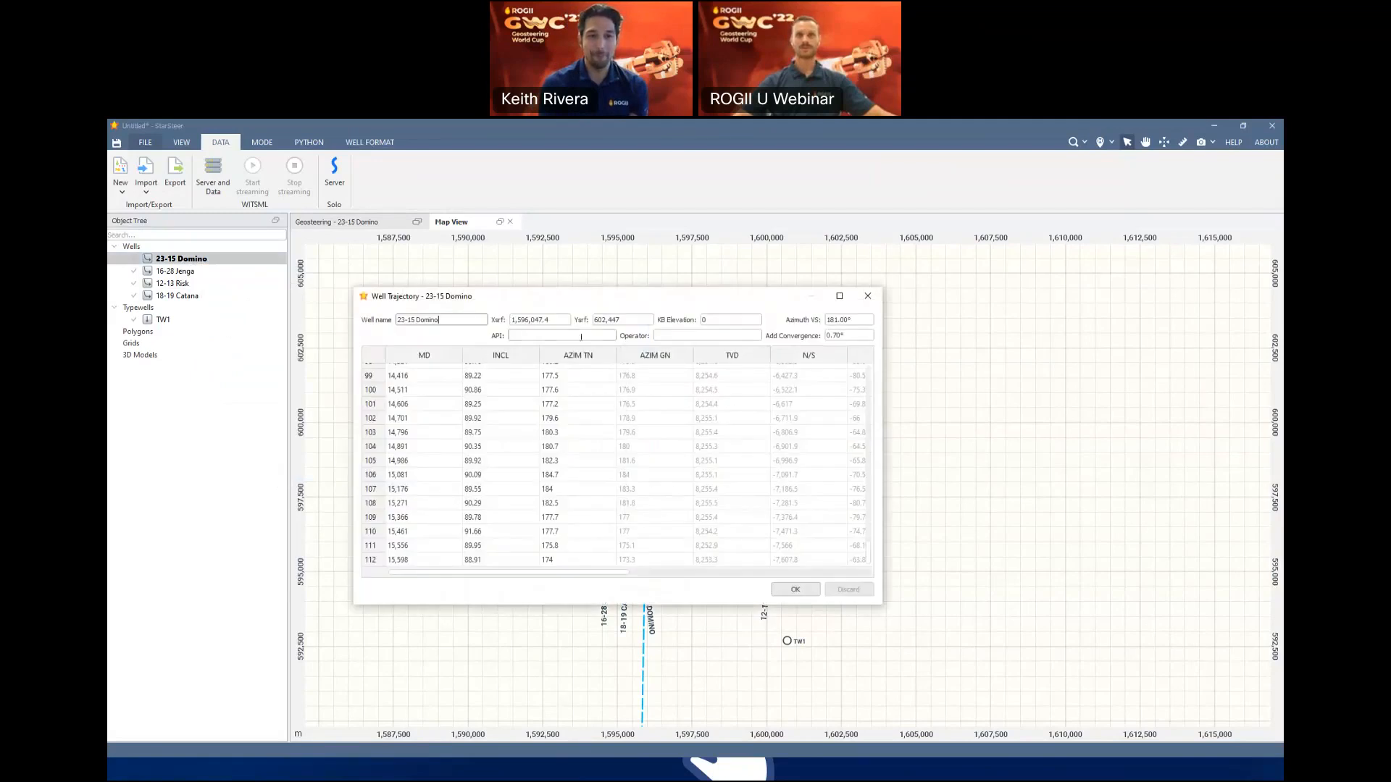
click(564, 320)
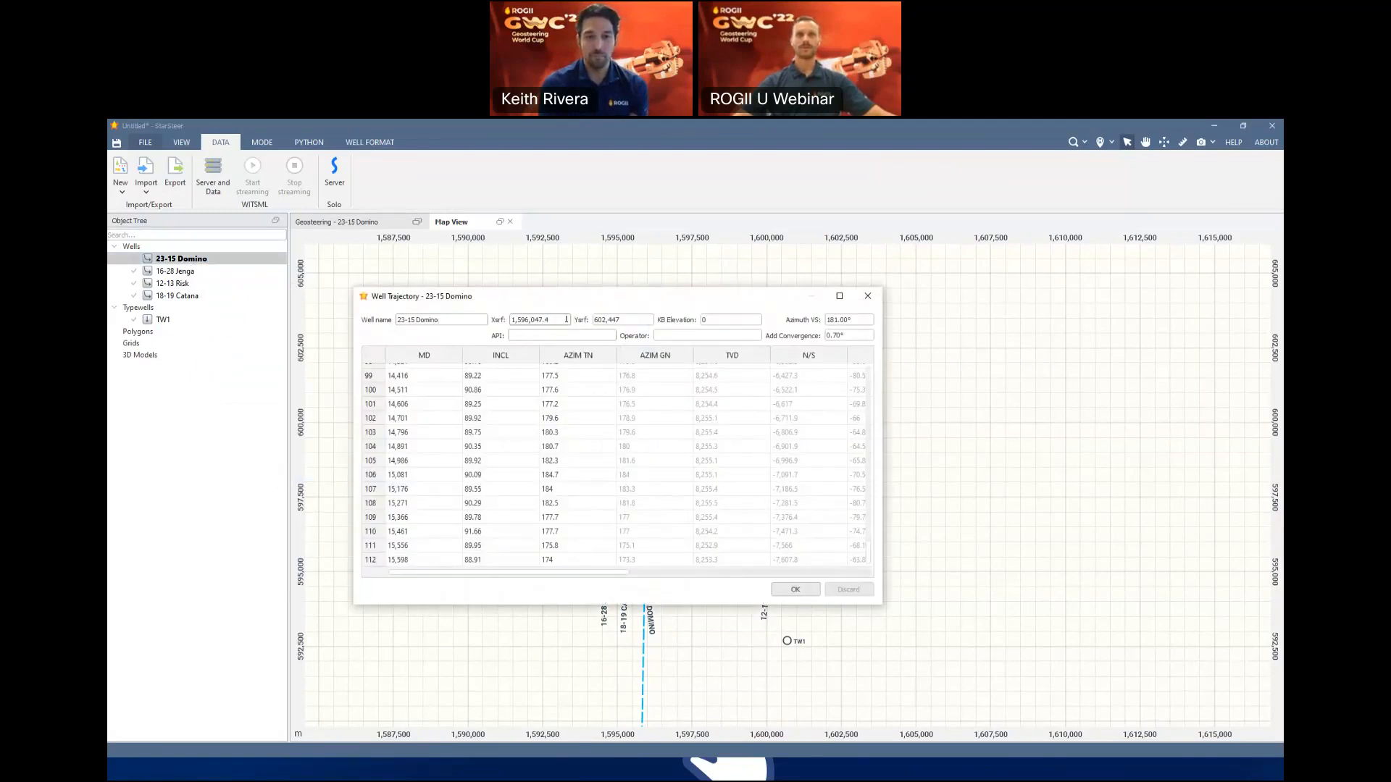
click(856, 320)
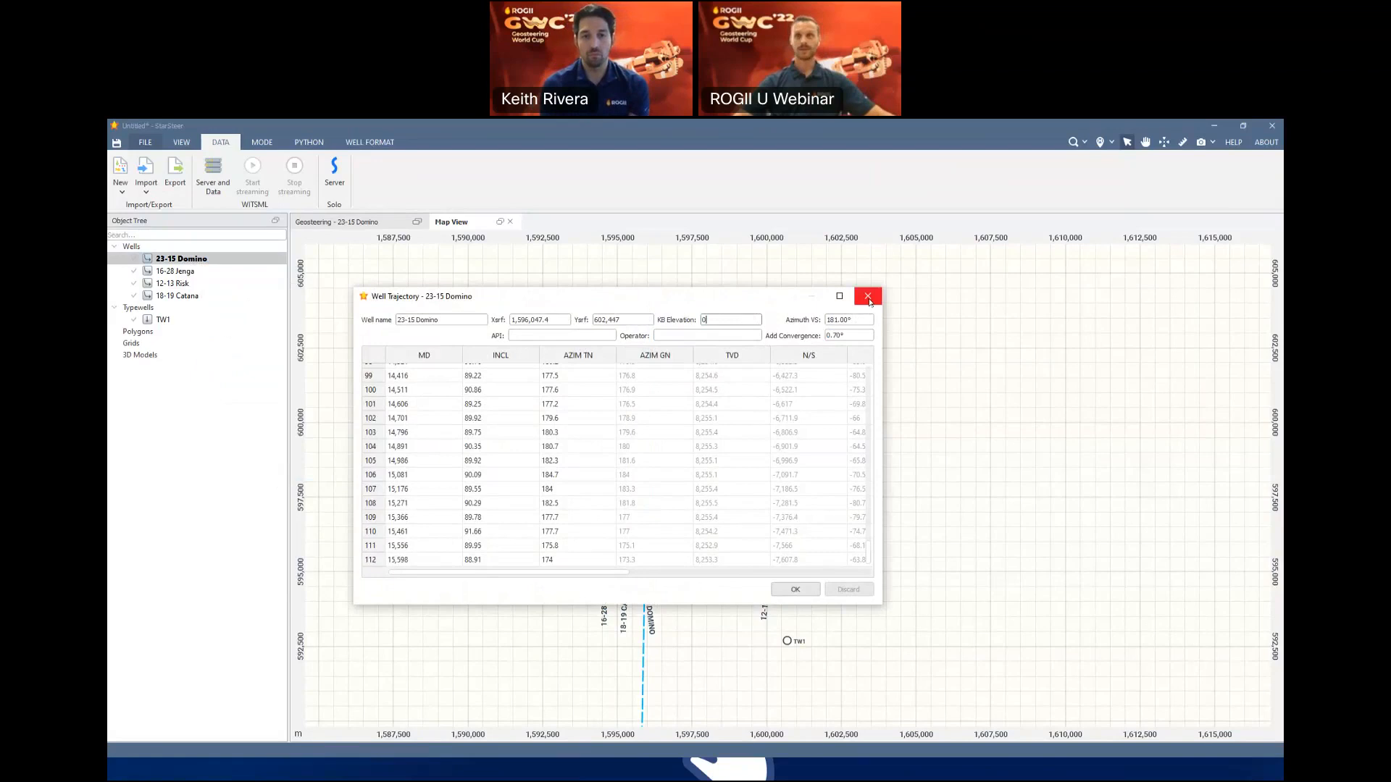
click(868, 297)
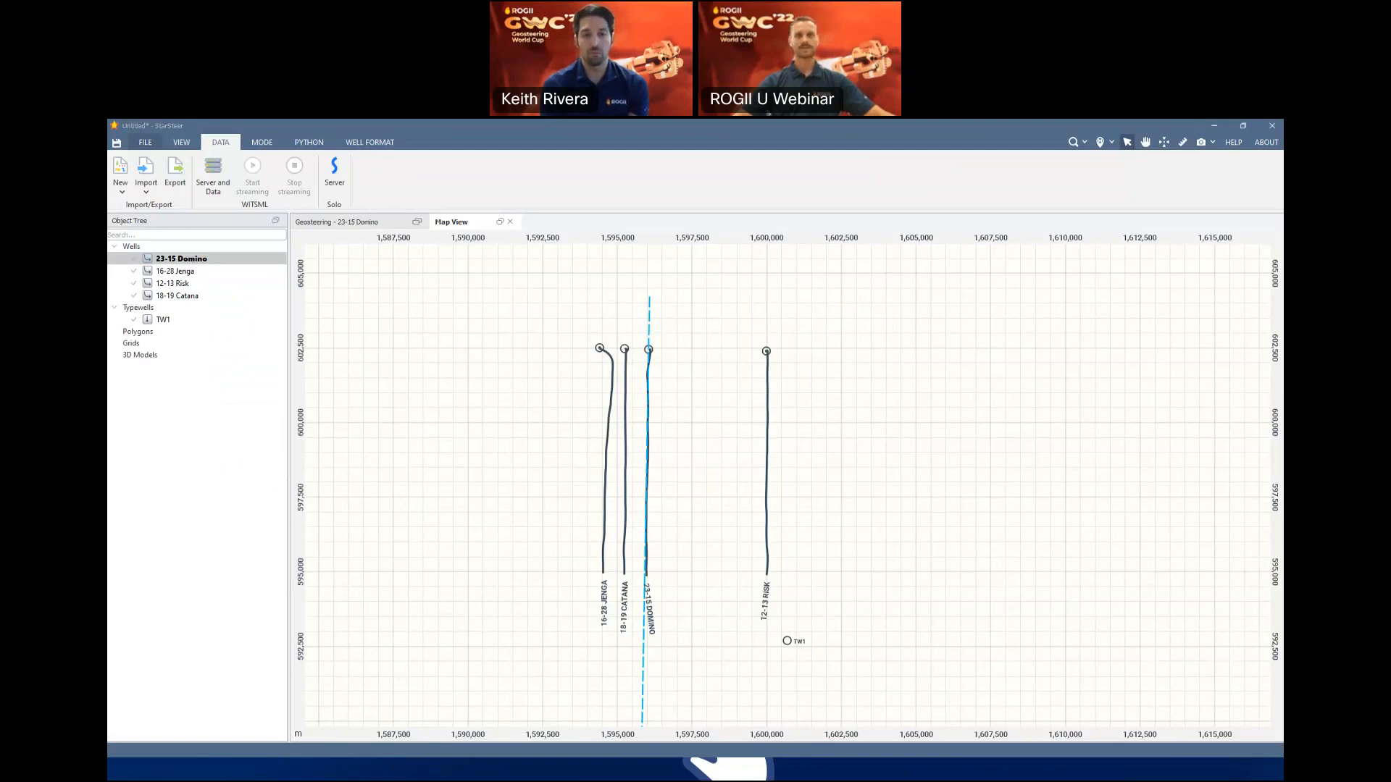
Switch to Excel and review the 23-15 Domino row and its KB value in Well Headers.xlsx
key(alt+Tab)
drag(154, 278, 665, 277)
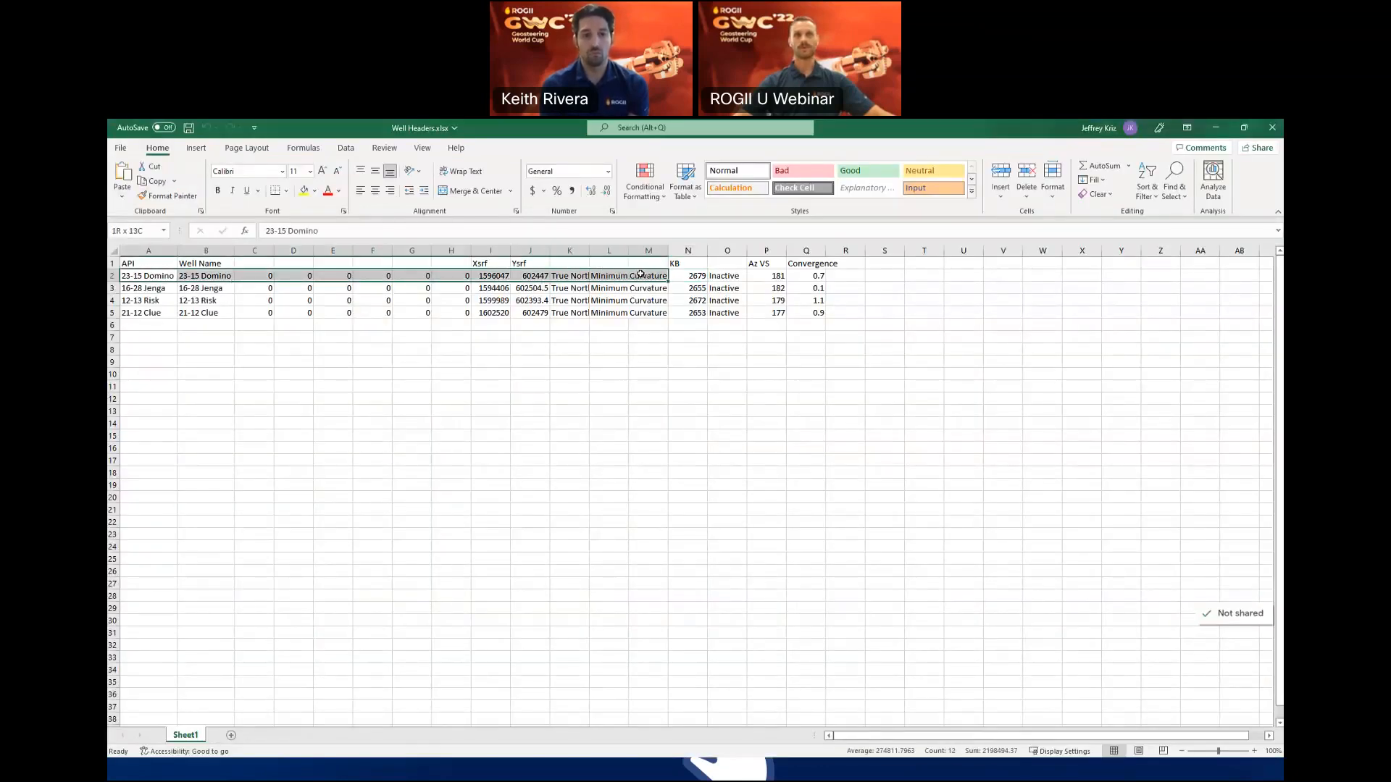
key(Right)
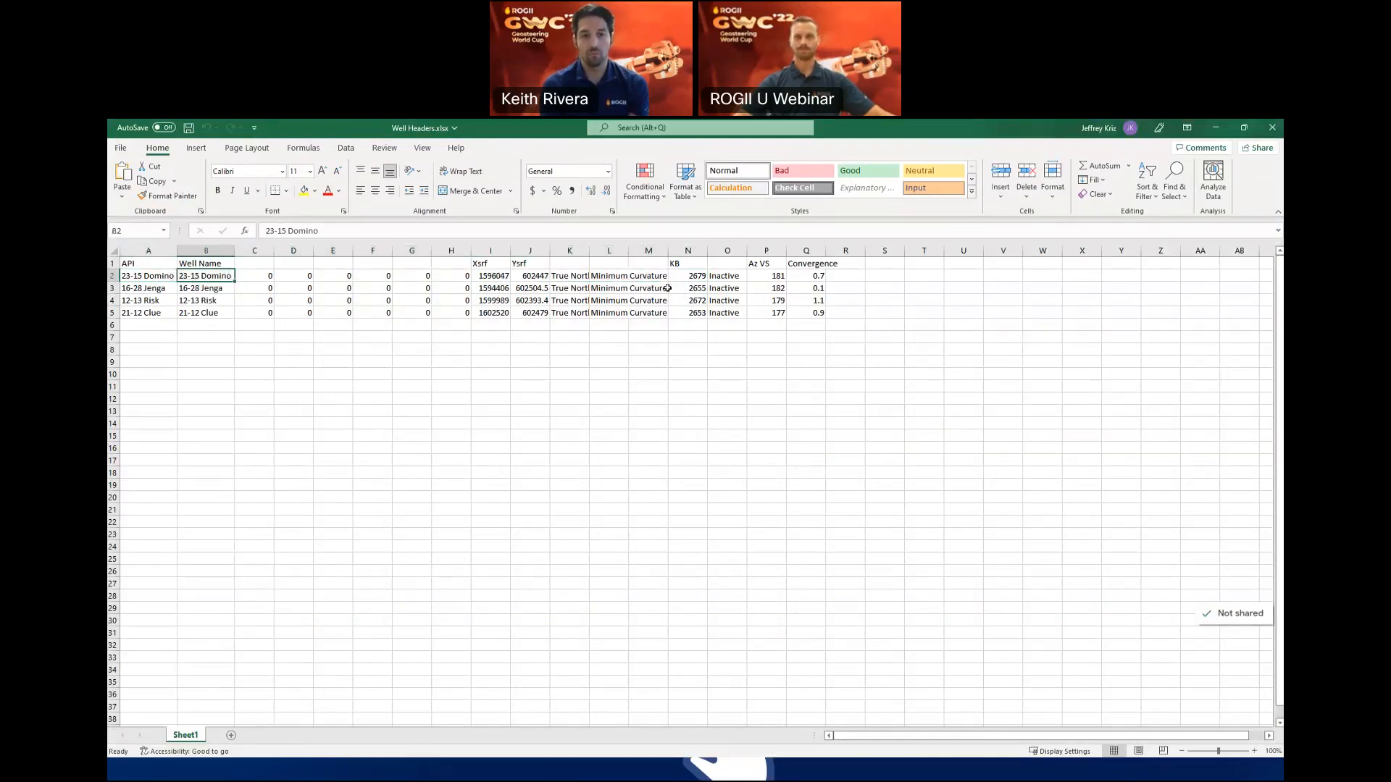
click(689, 276)
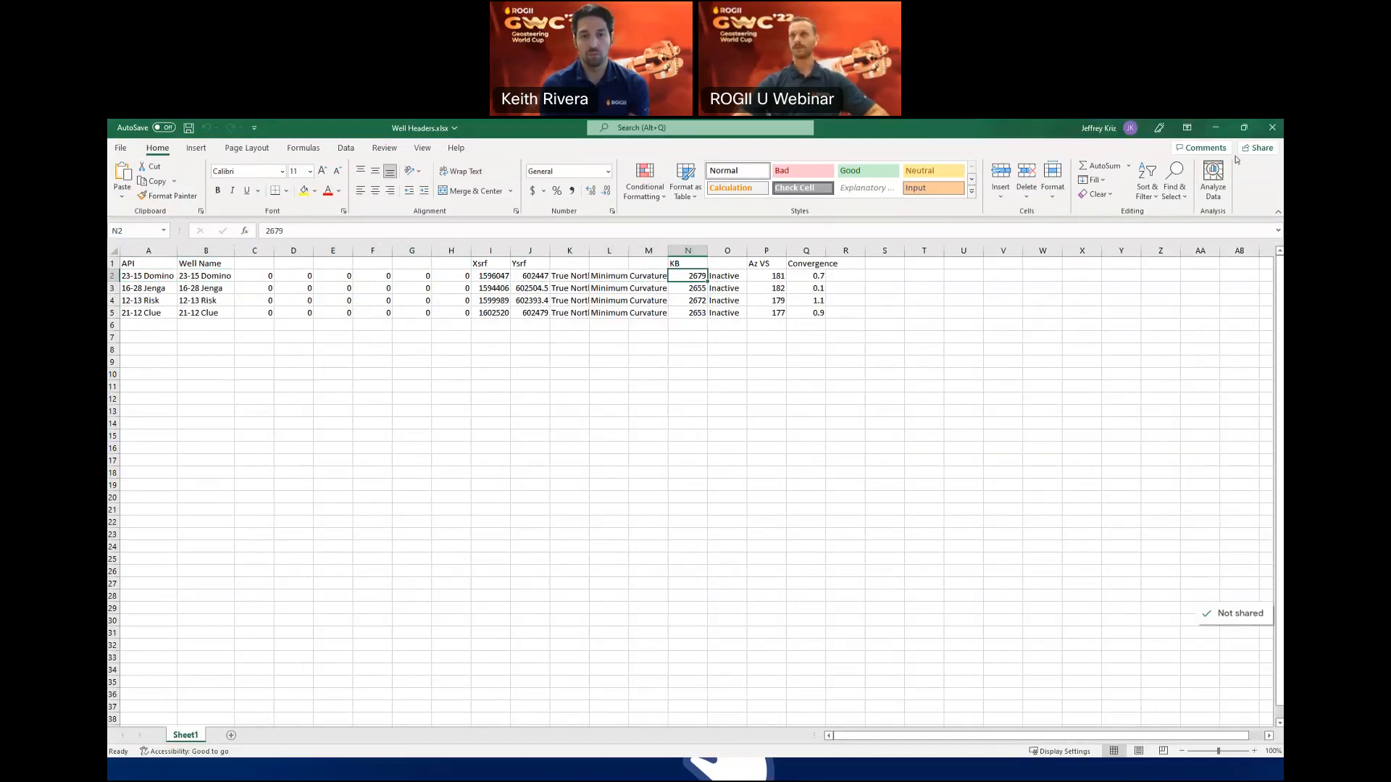
click(1215, 131)
Load Well Headers.xlsx for a well header import in StarSteer and map the KB column to KB Elevation
right_click(175, 258)
mouse_move(275, 273)
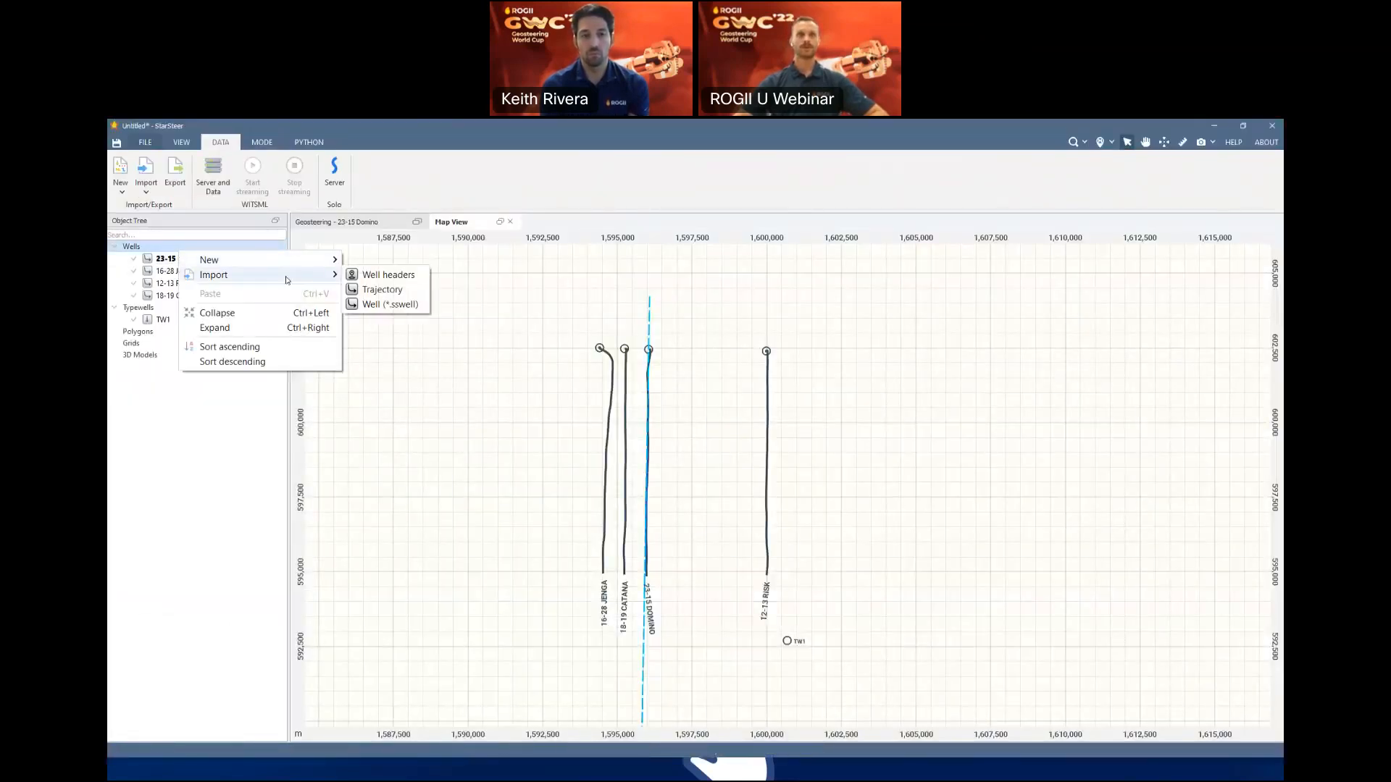
click(381, 278)
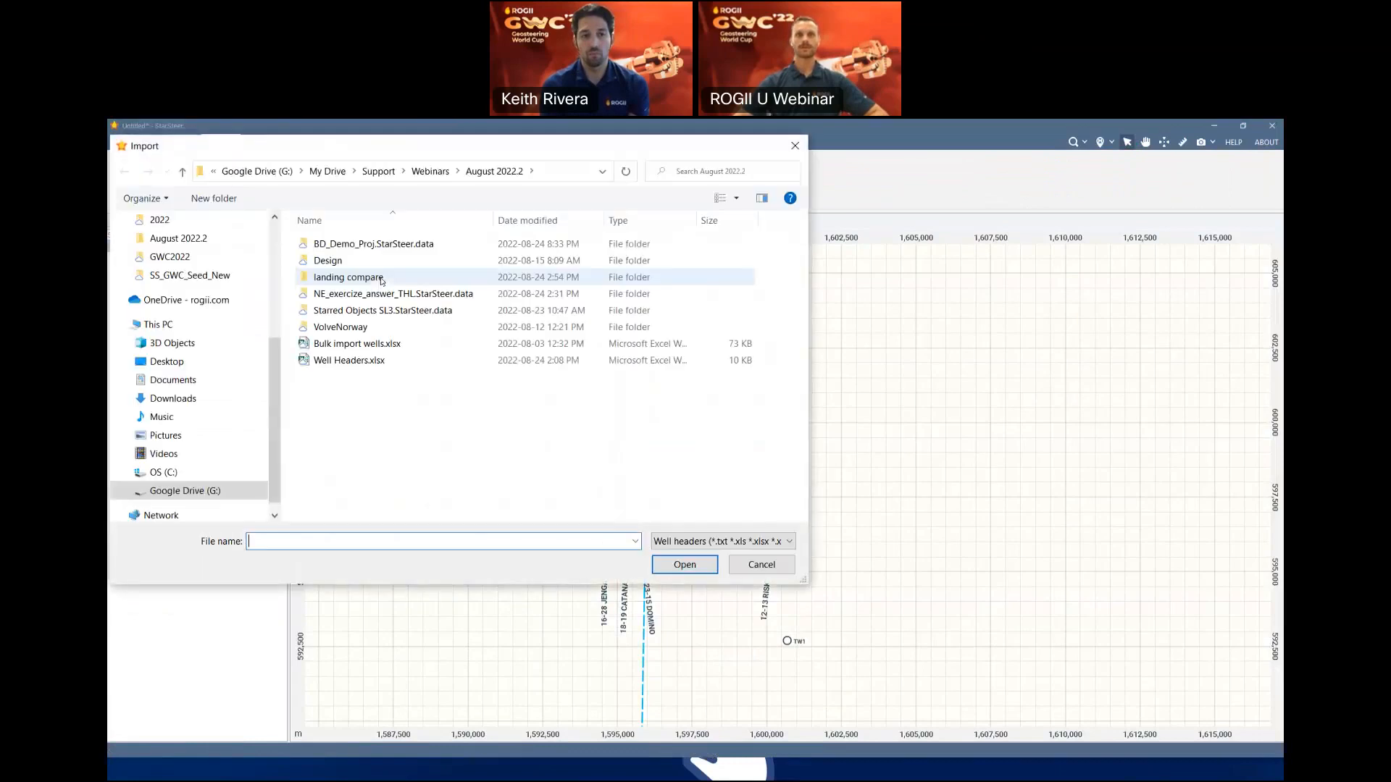
double_click(371, 364)
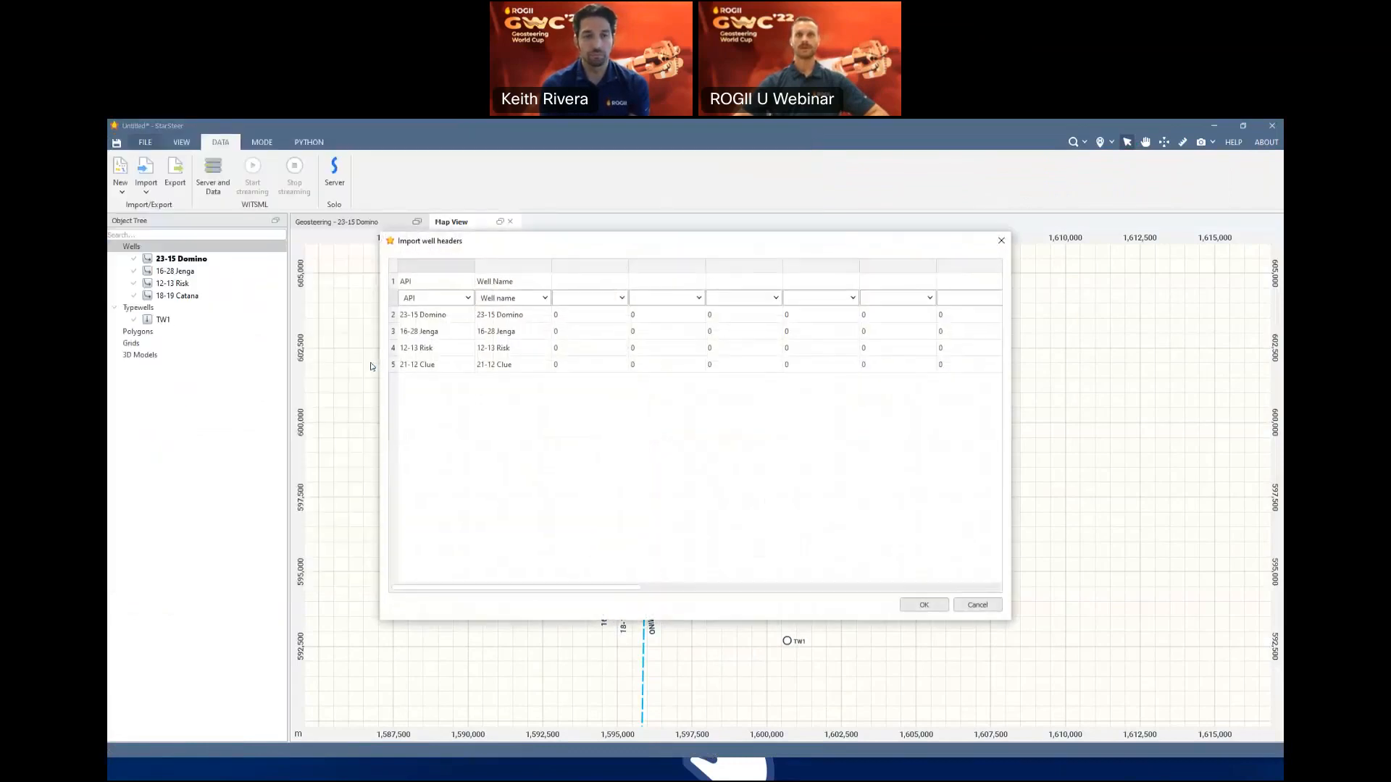
drag(545, 592, 869, 588)
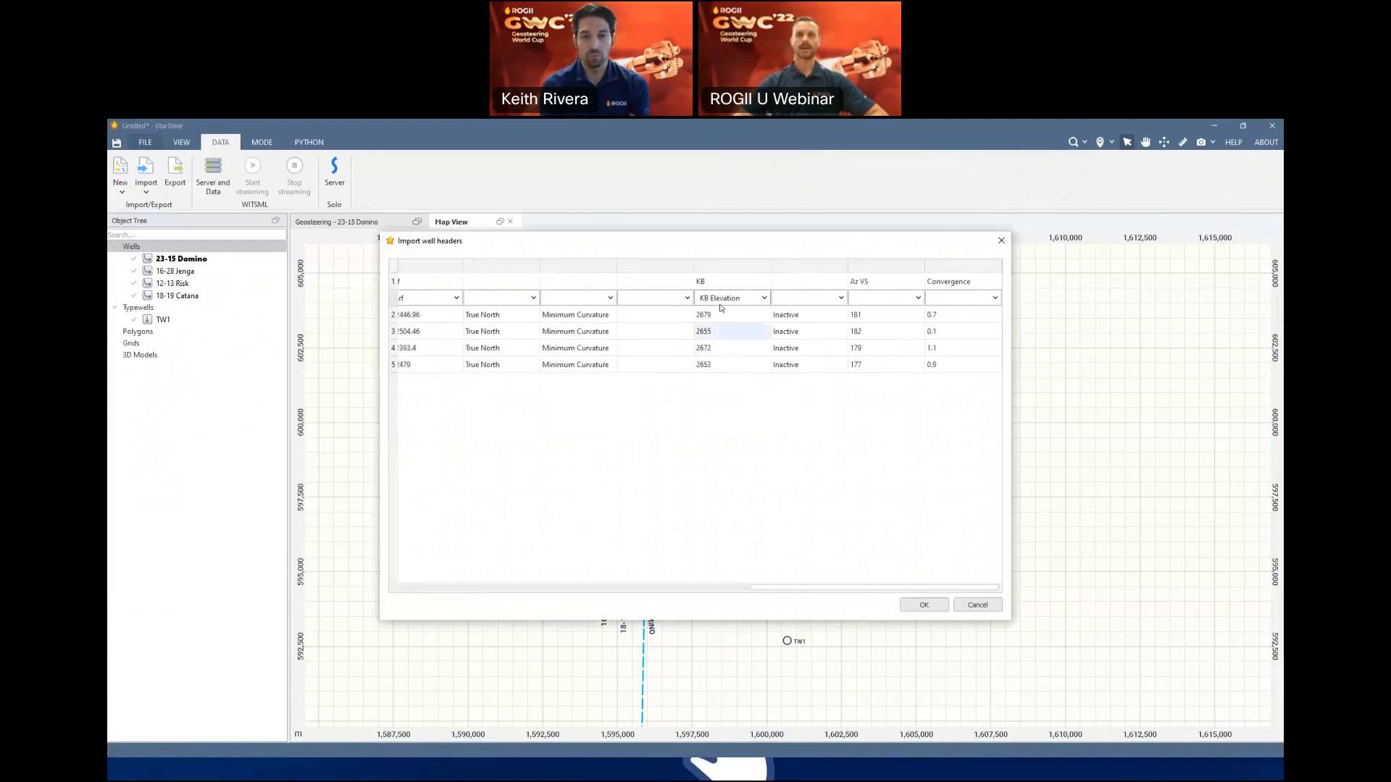
click(765, 298)
click(739, 385)
Run the well header import, choosing to update the headers of all wells already in the project
click(922, 607)
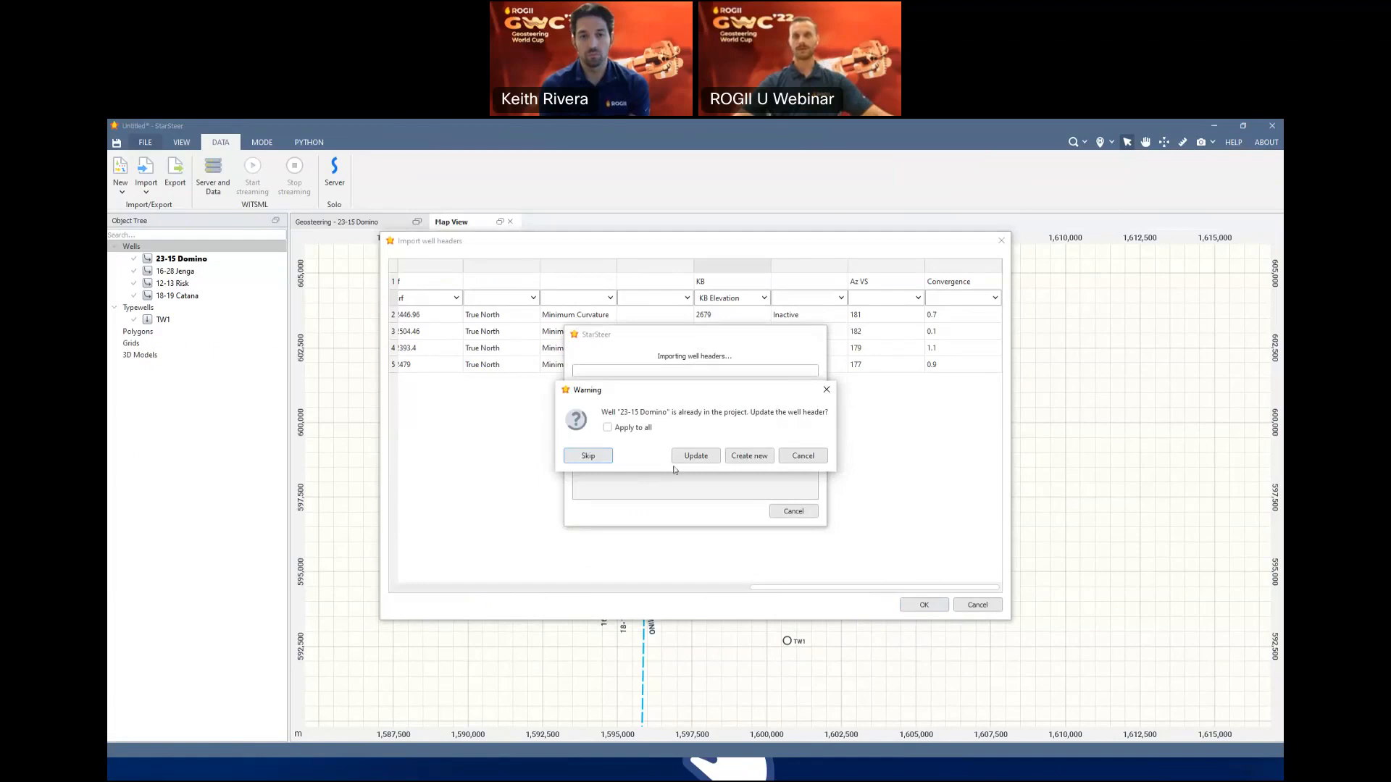
click(607, 428)
click(692, 456)
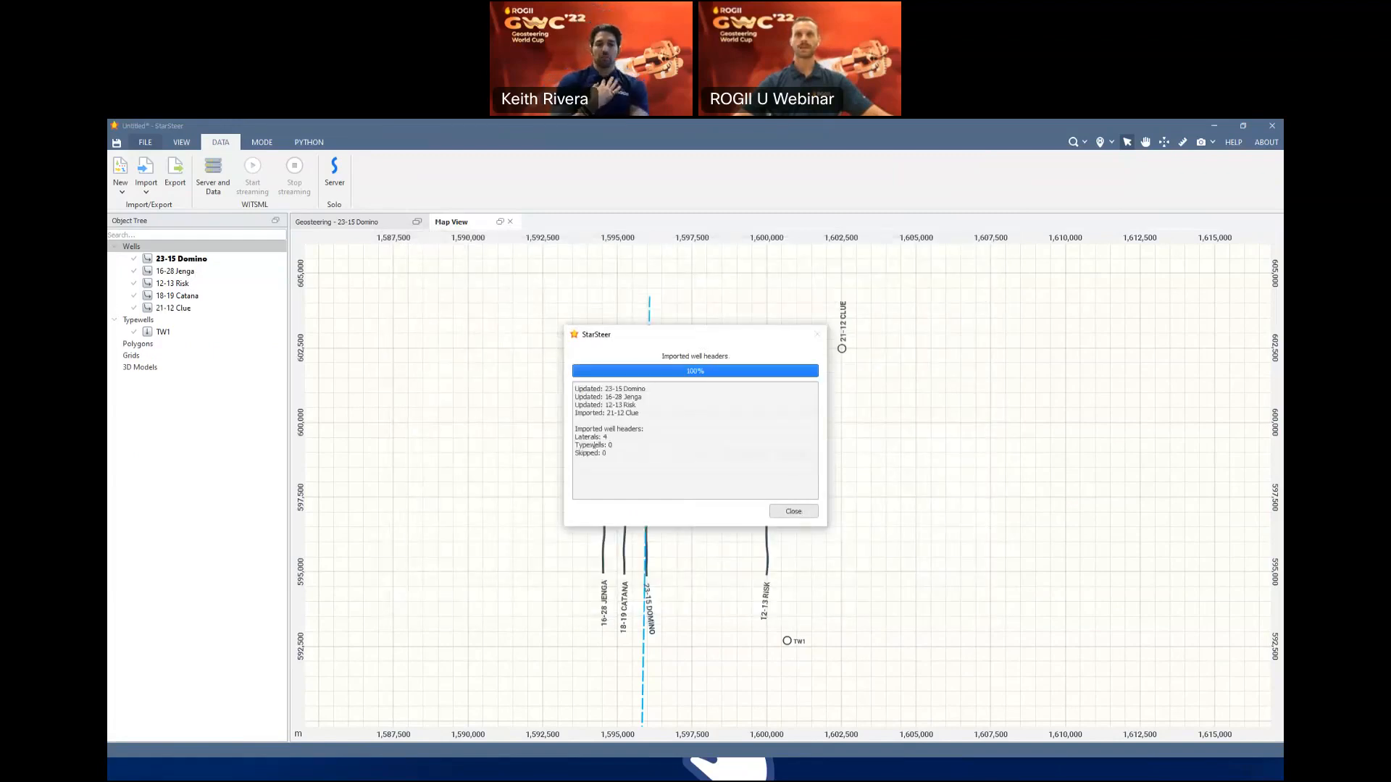
click(793, 511)
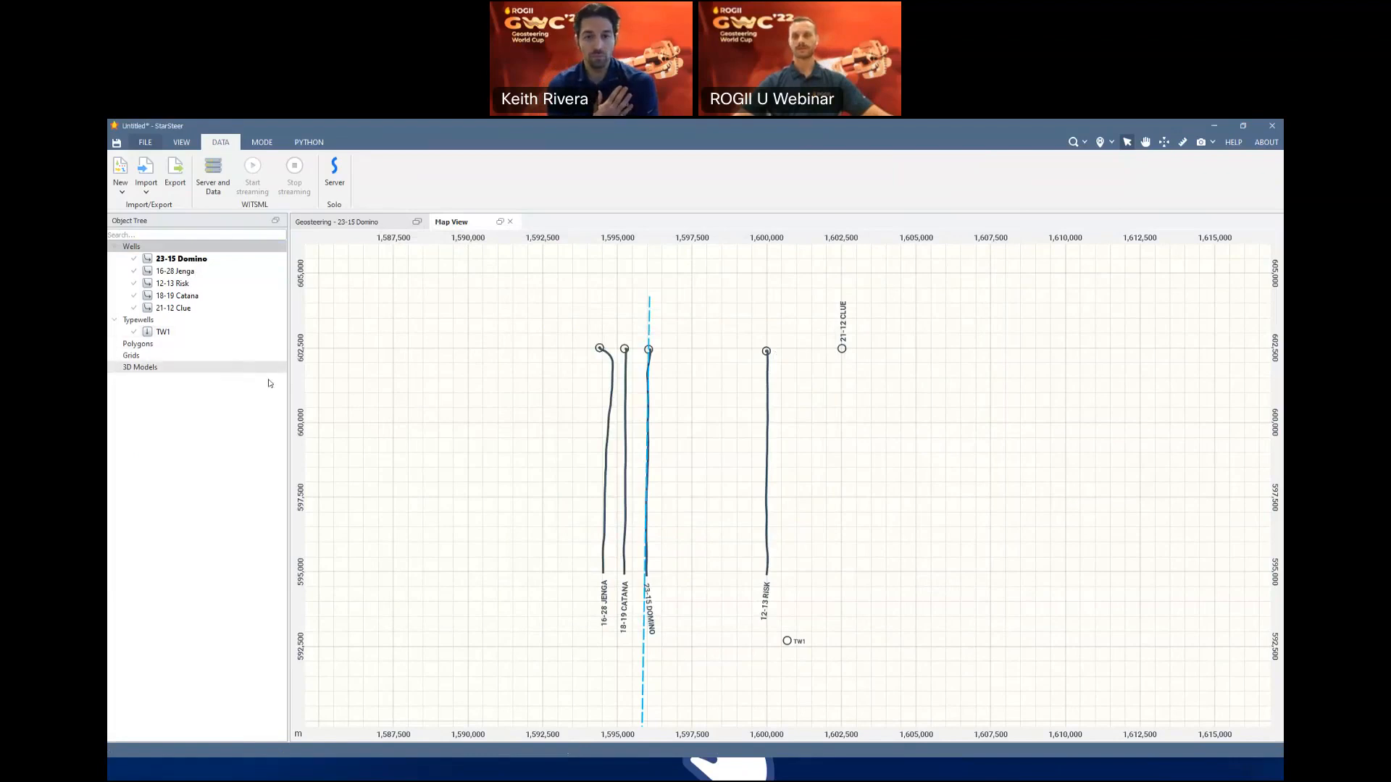
Change the line colour of well 21-12 Clue to pink
click(163, 308)
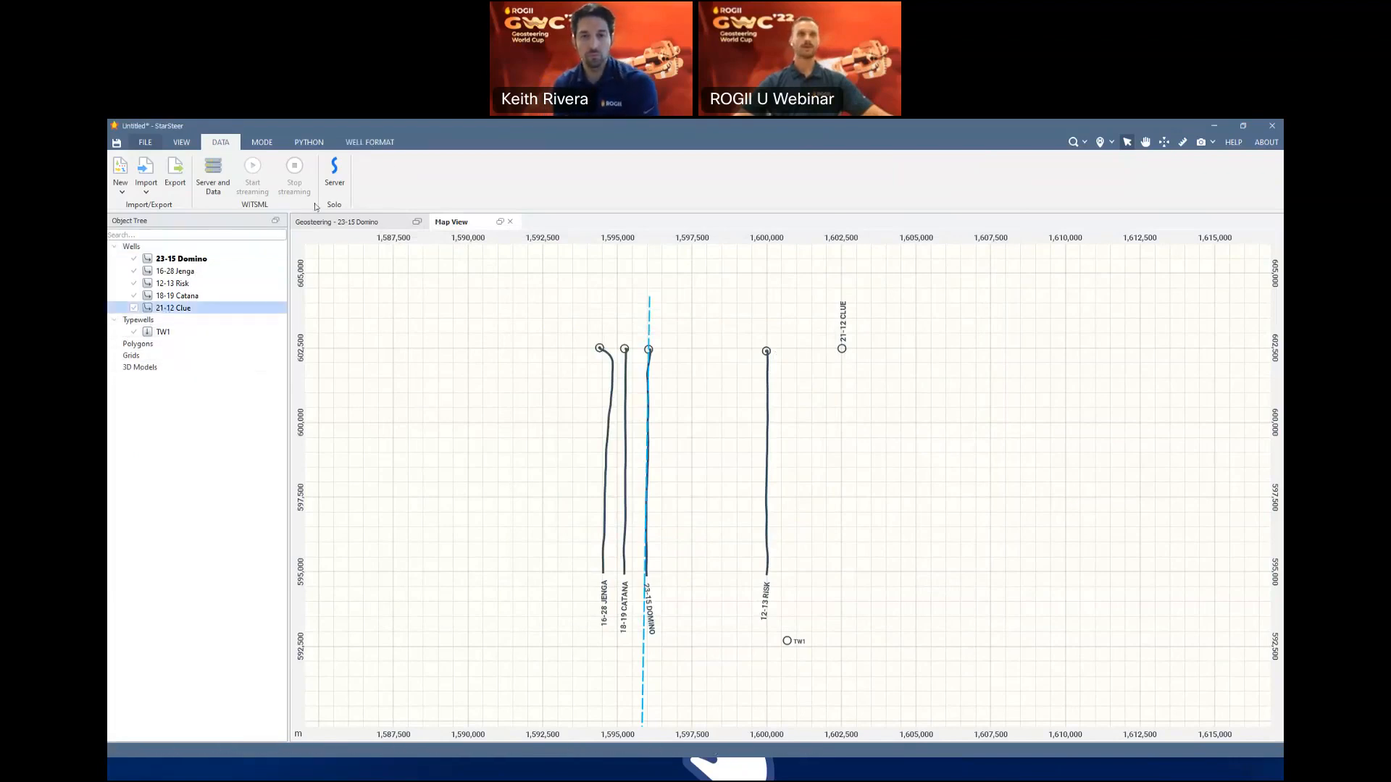
click(158, 162)
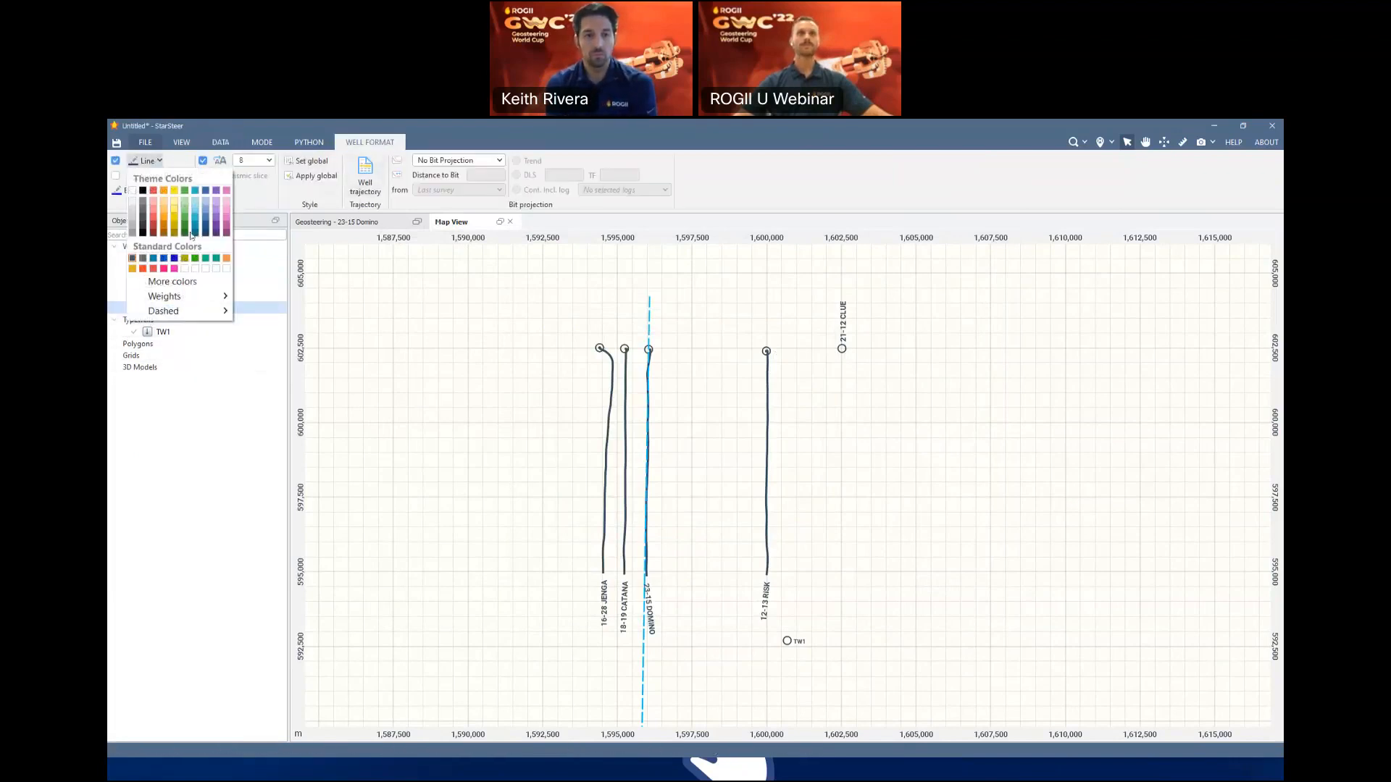
click(226, 219)
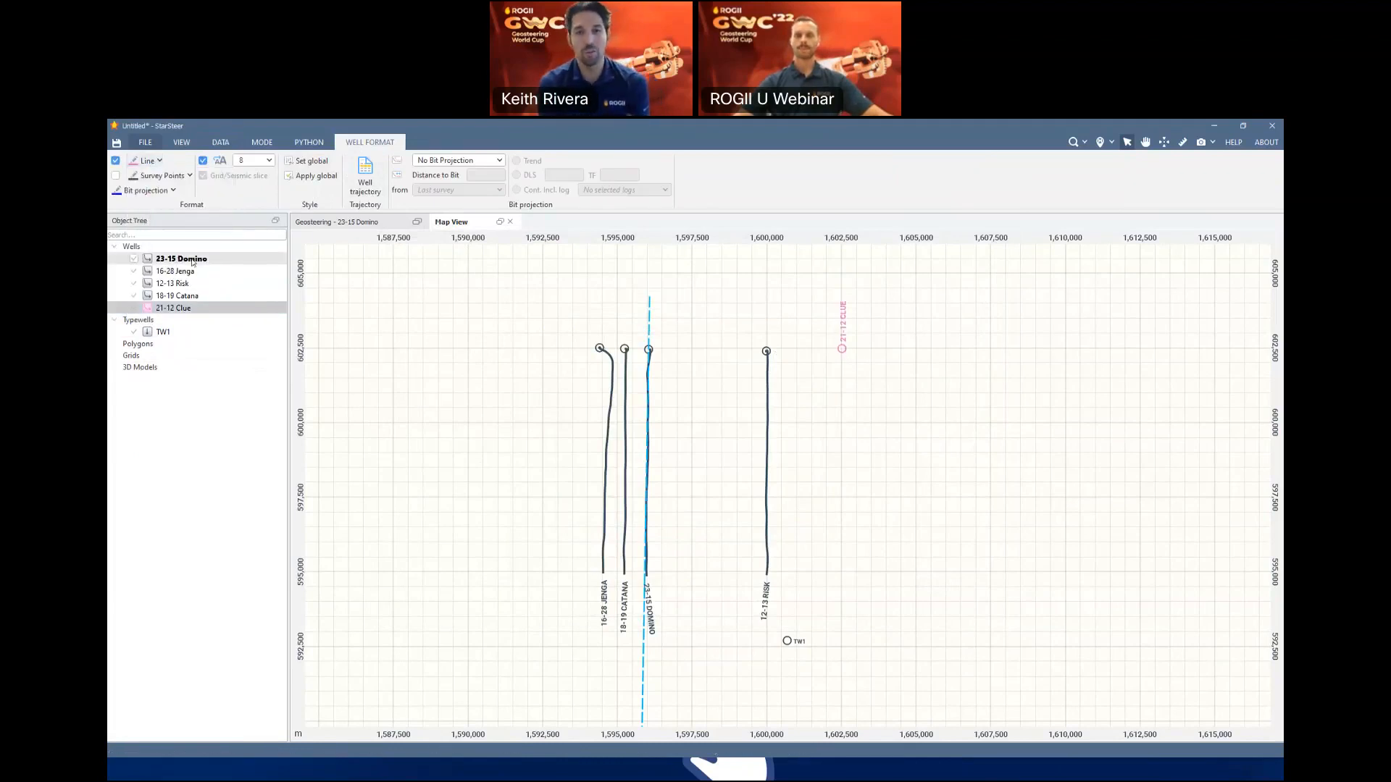
Check the imported KB elevation and API of well 23-15 Domino in its trajectory spreadsheet
right_click(194, 262)
click(232, 467)
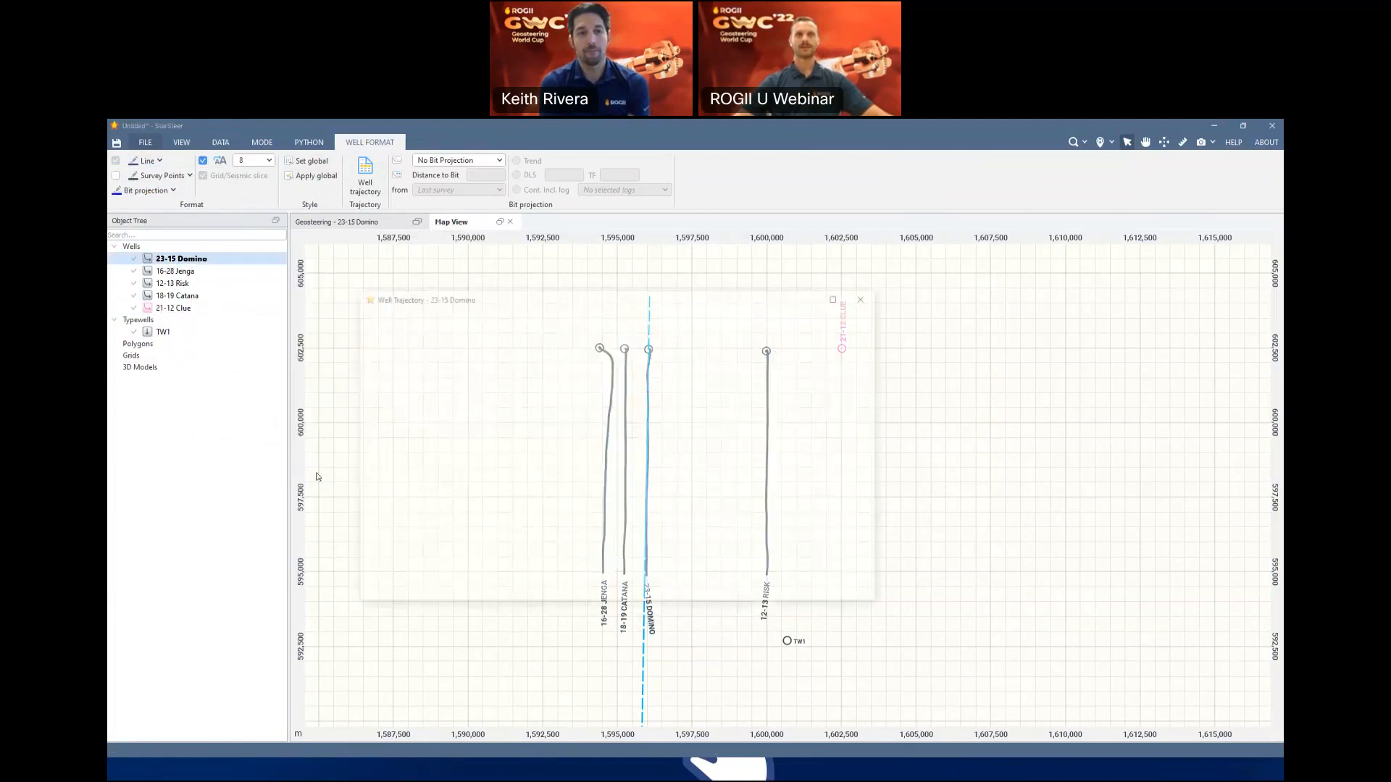
triple_click(555, 335)
click(555, 335)
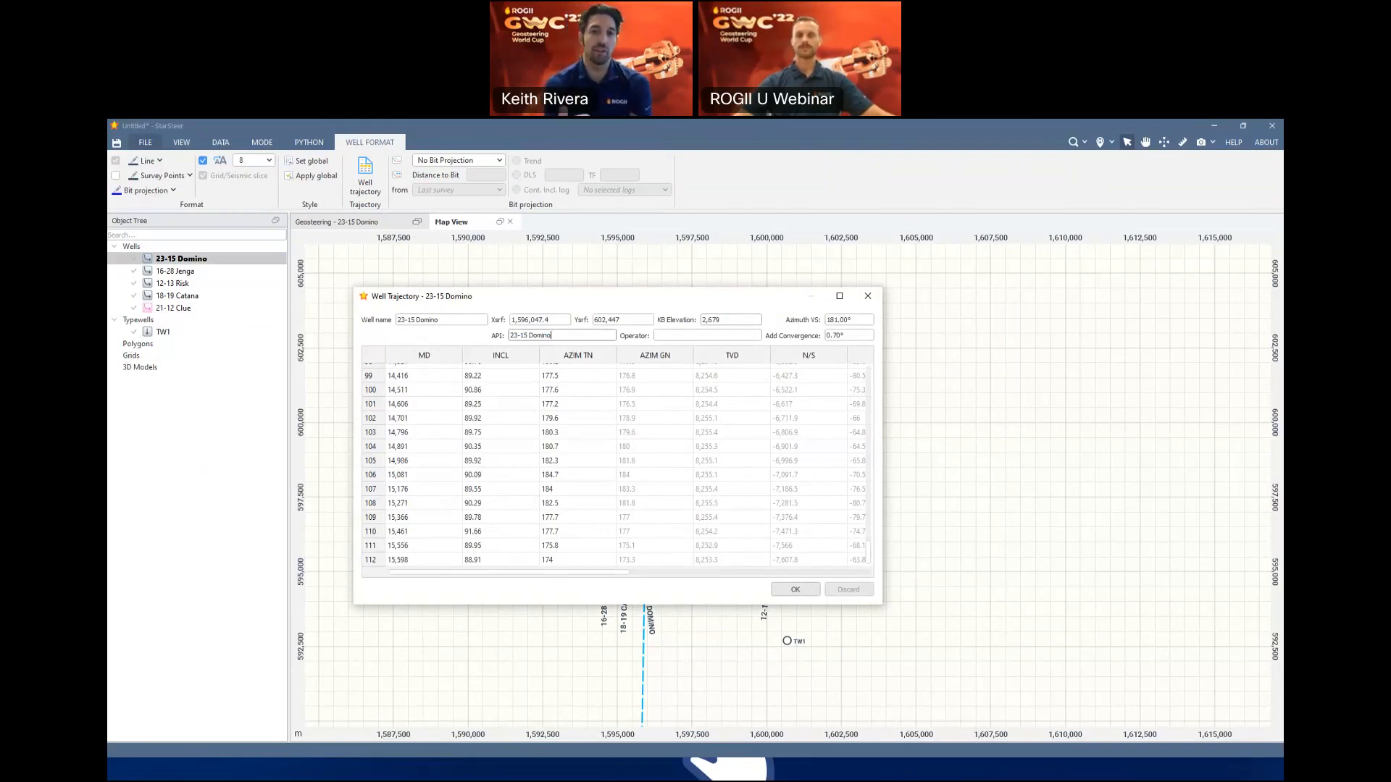
click(873, 299)
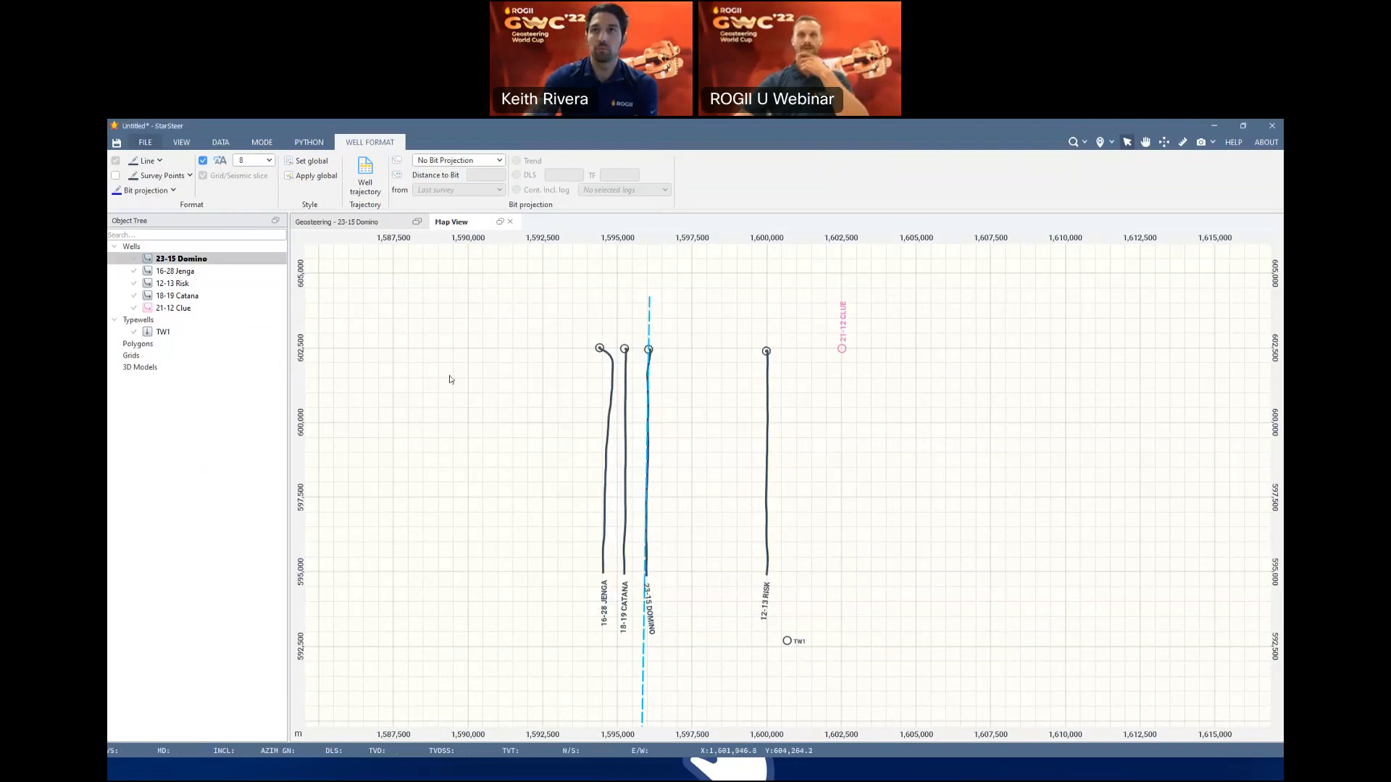
Check the azimuth VS and added convergence of well 21-12 Clue in its trajectory spreadsheet
click(170, 309)
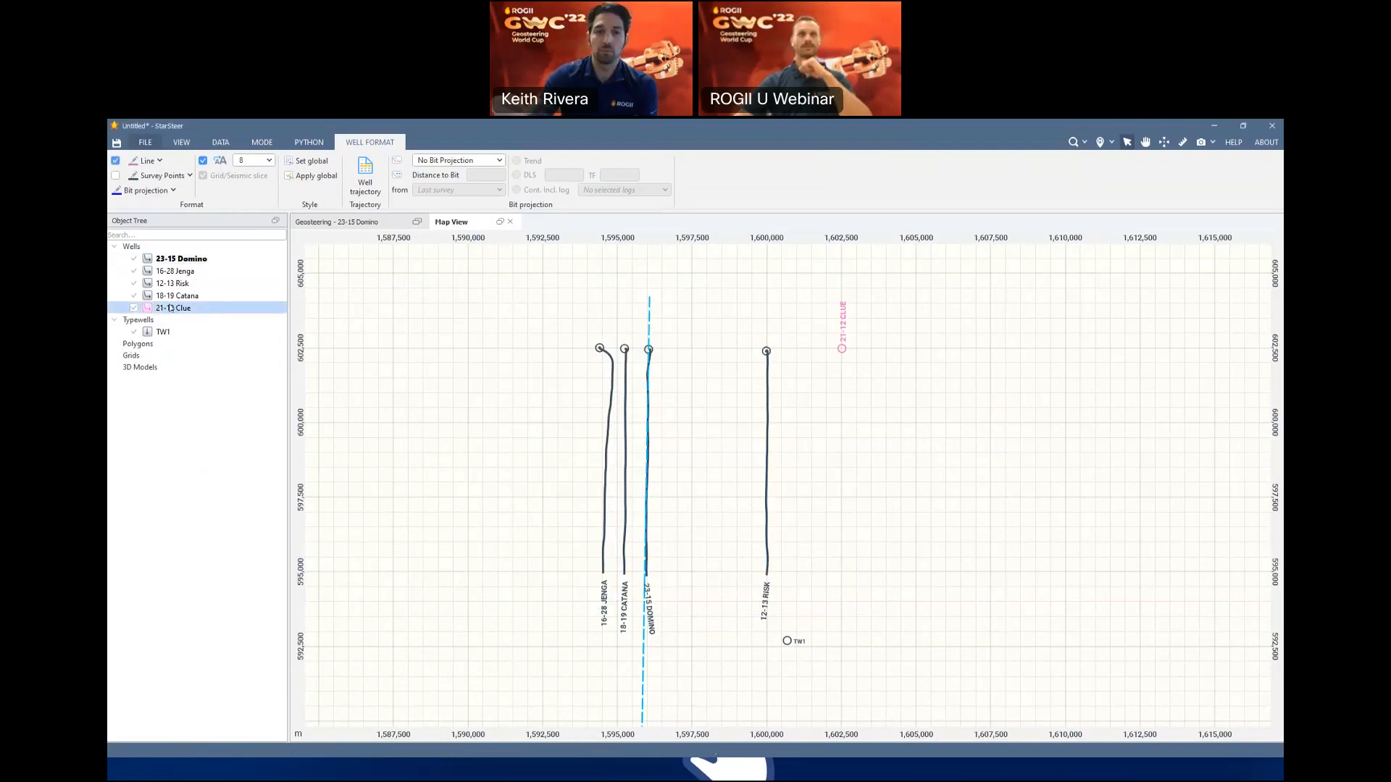
right_click(198, 311)
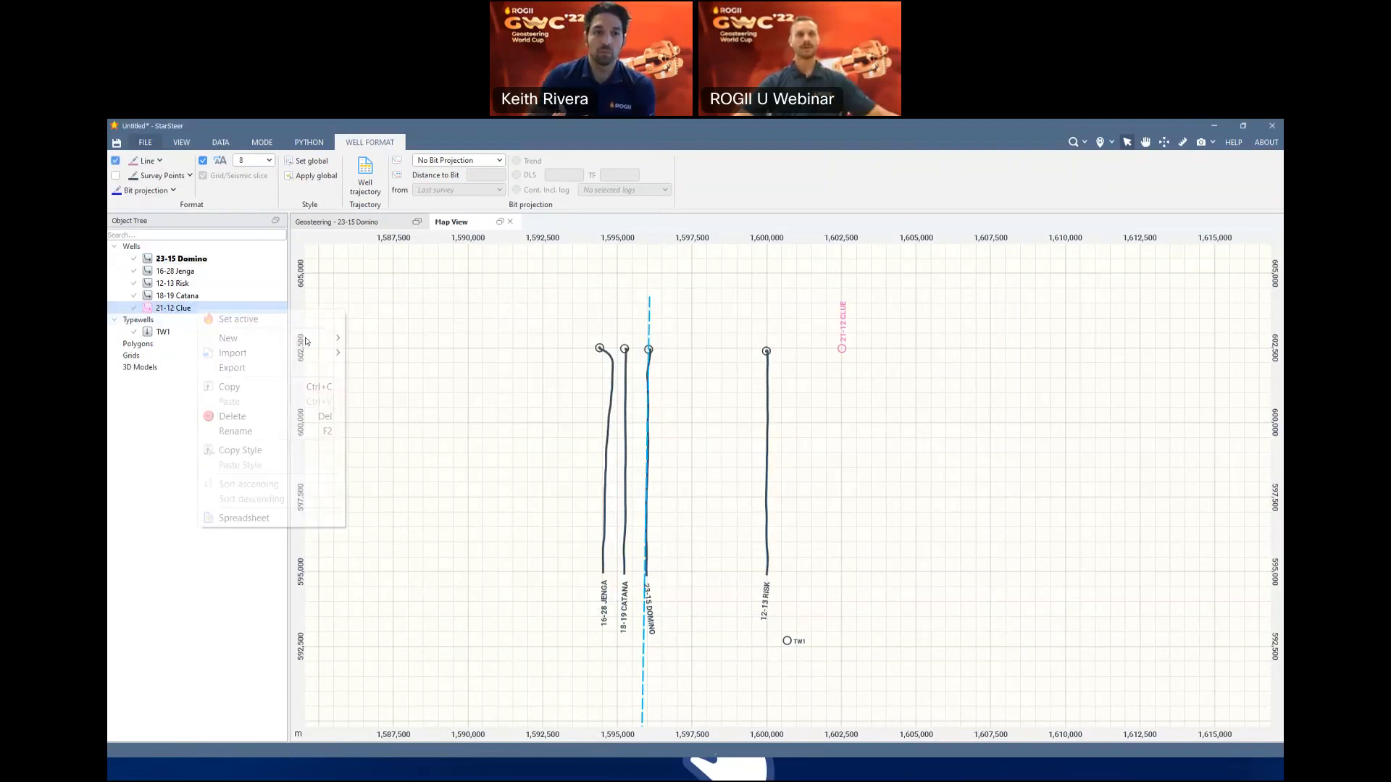
click(282, 518)
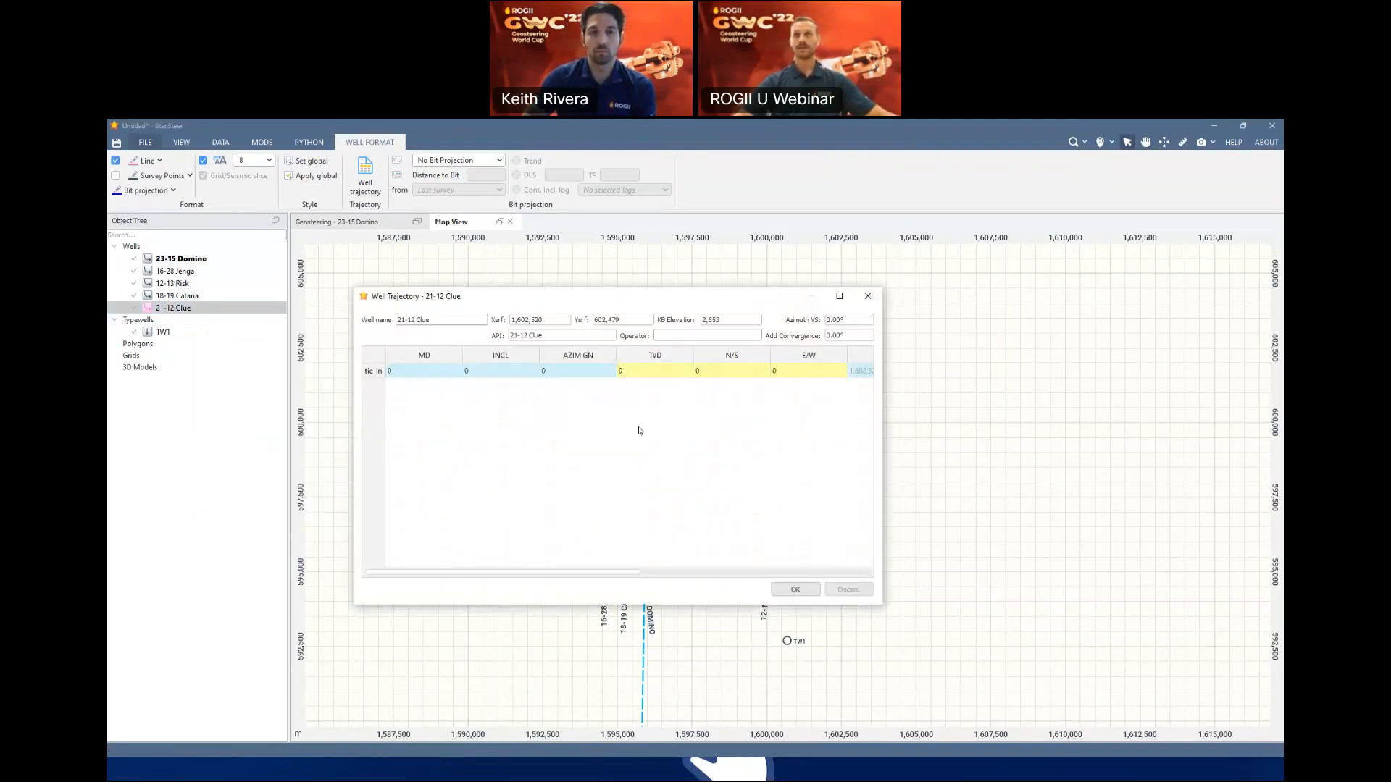
double_click(836, 320)
drag(856, 338, 814, 336)
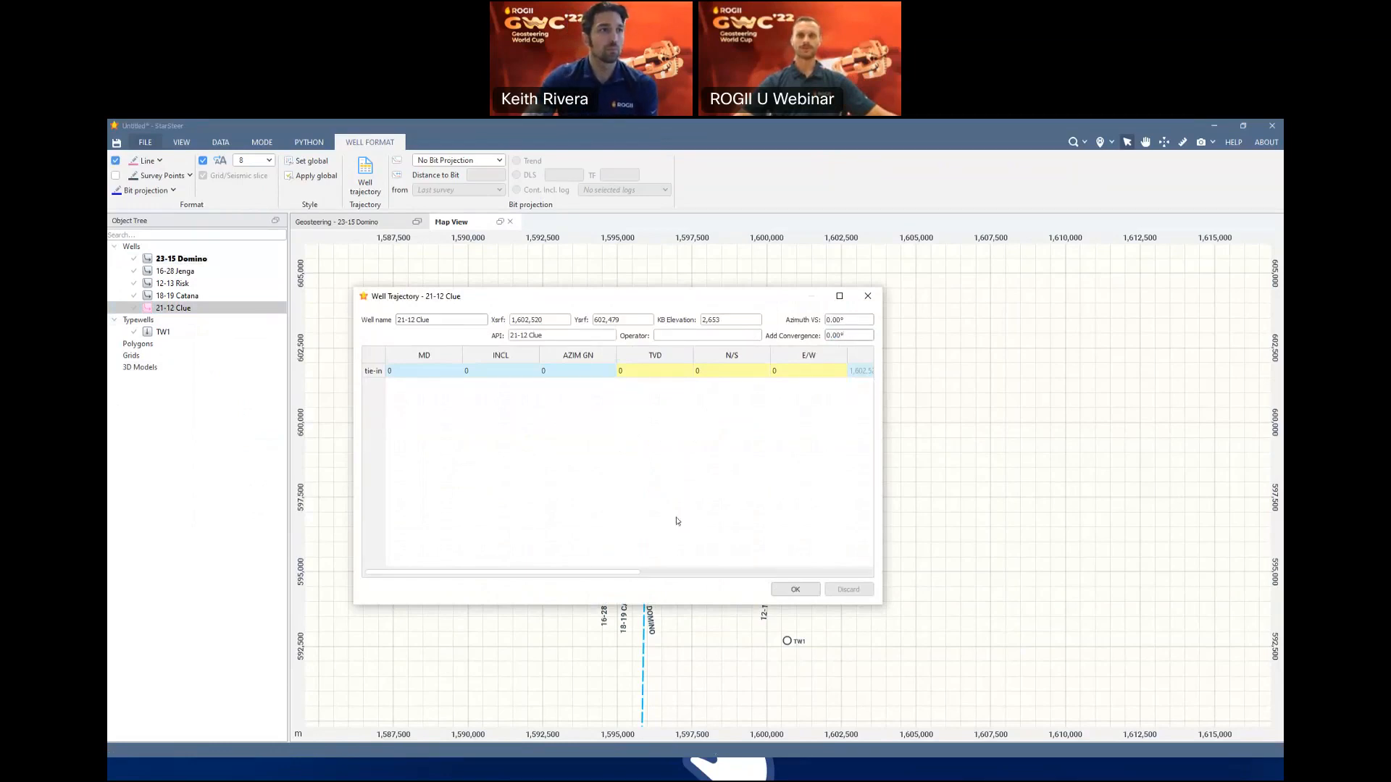
double_click(850, 321)
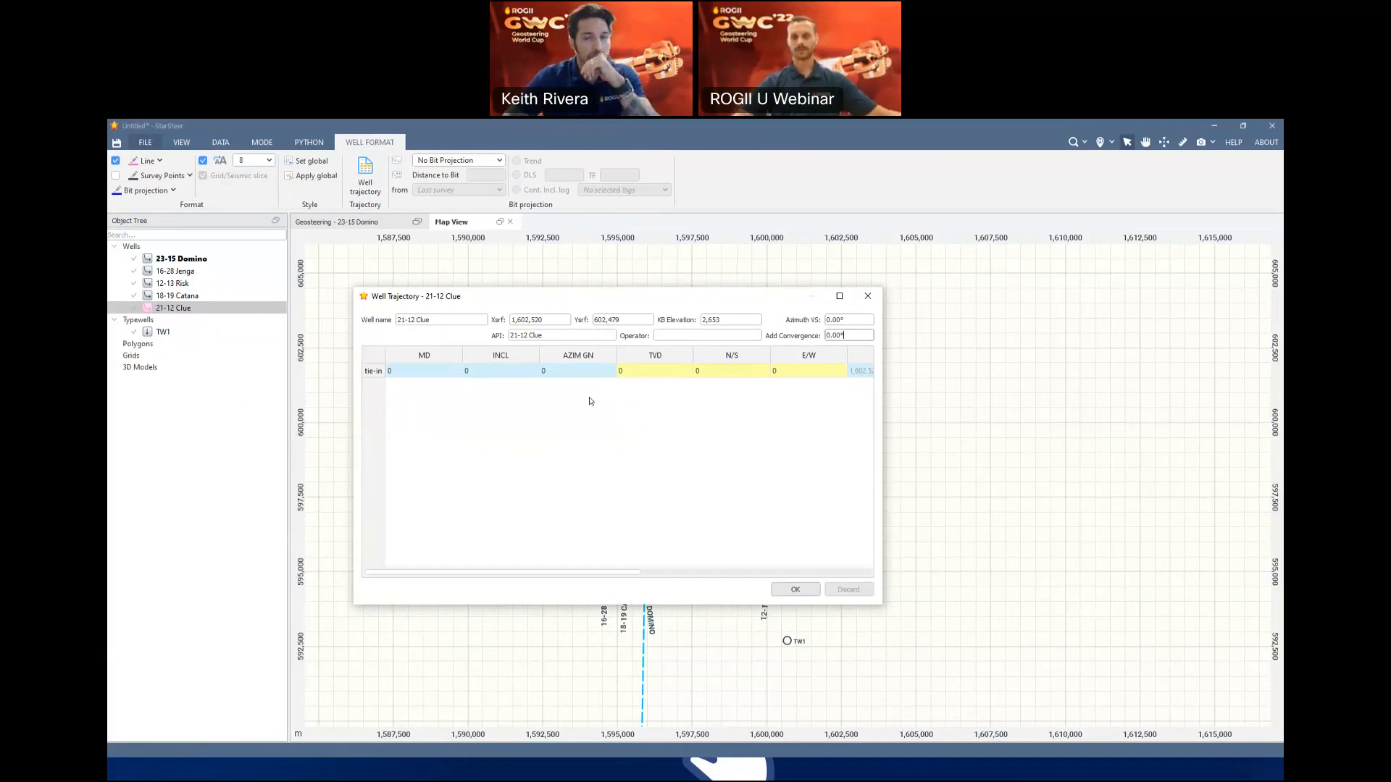
click(867, 299)
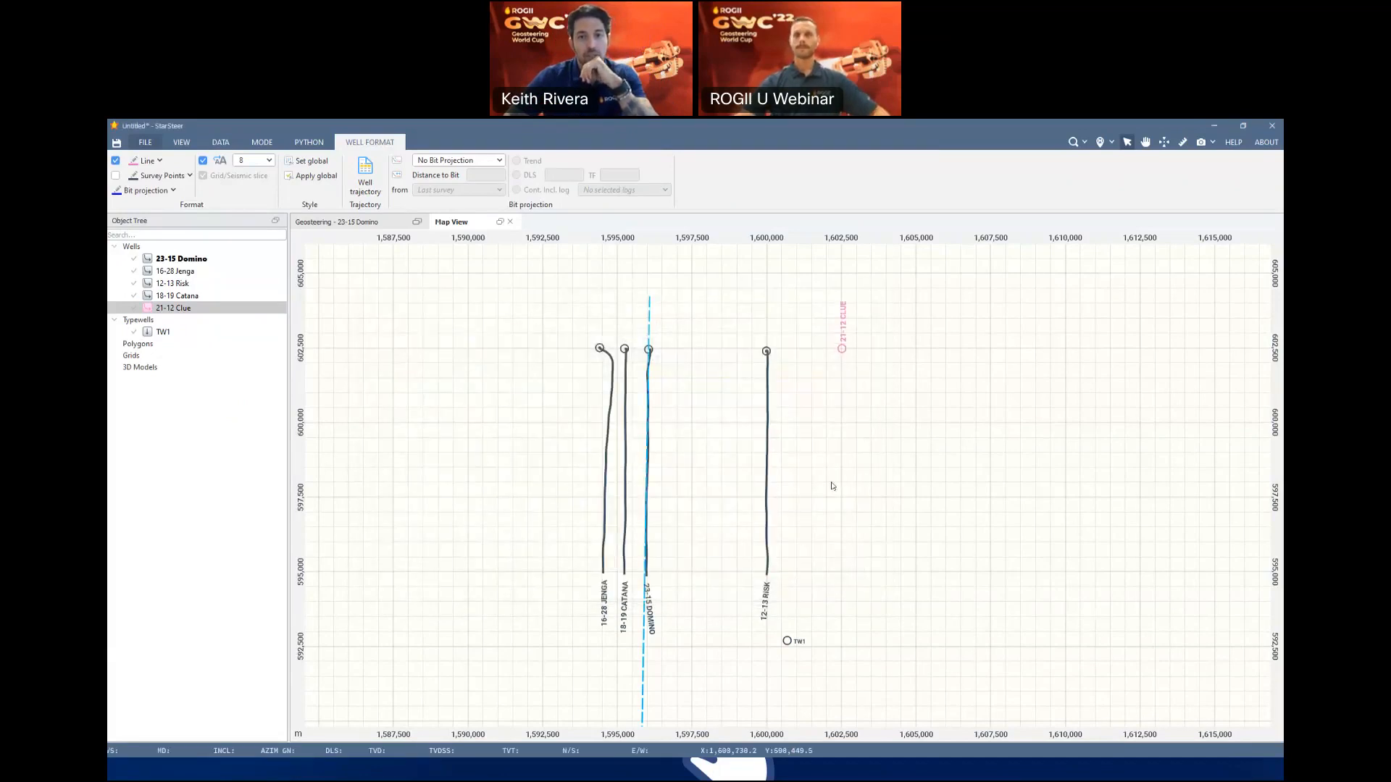
drag(829, 485, 765, 488)
scroll(746, 390, up, 1)
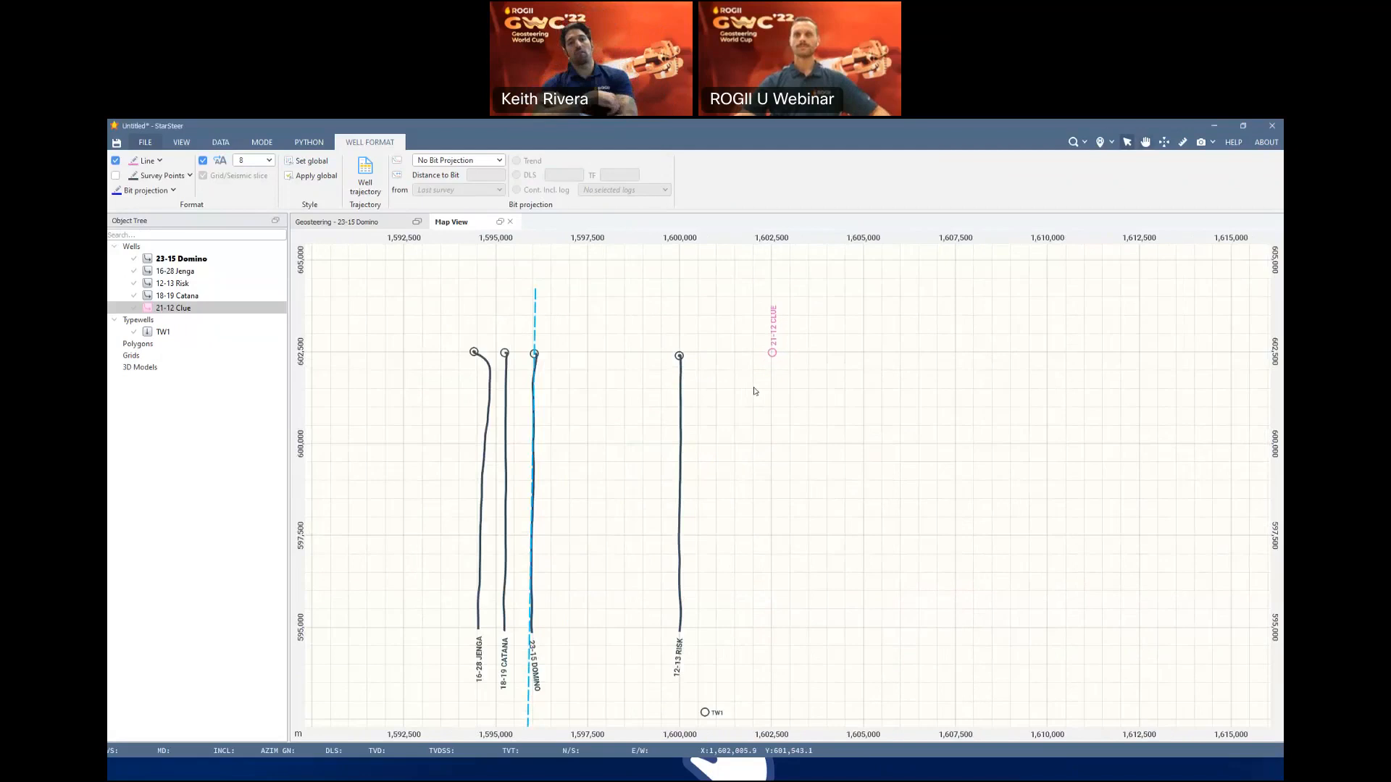
drag(745, 457, 742, 448)
scroll(740, 449, up, 1)
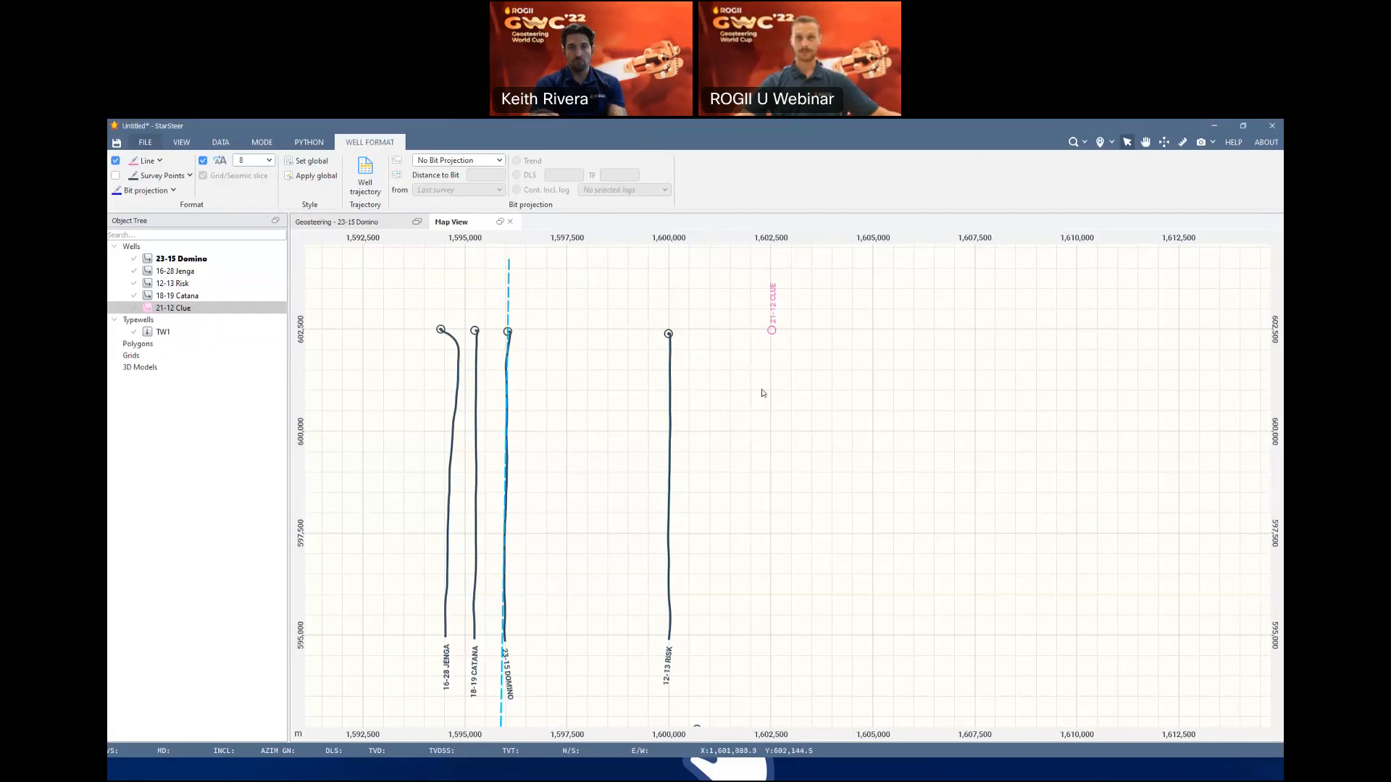
Review the trajectory, log and mudlog update modes in the WITSML server and data settings of well 23-15 Domino
click(221, 143)
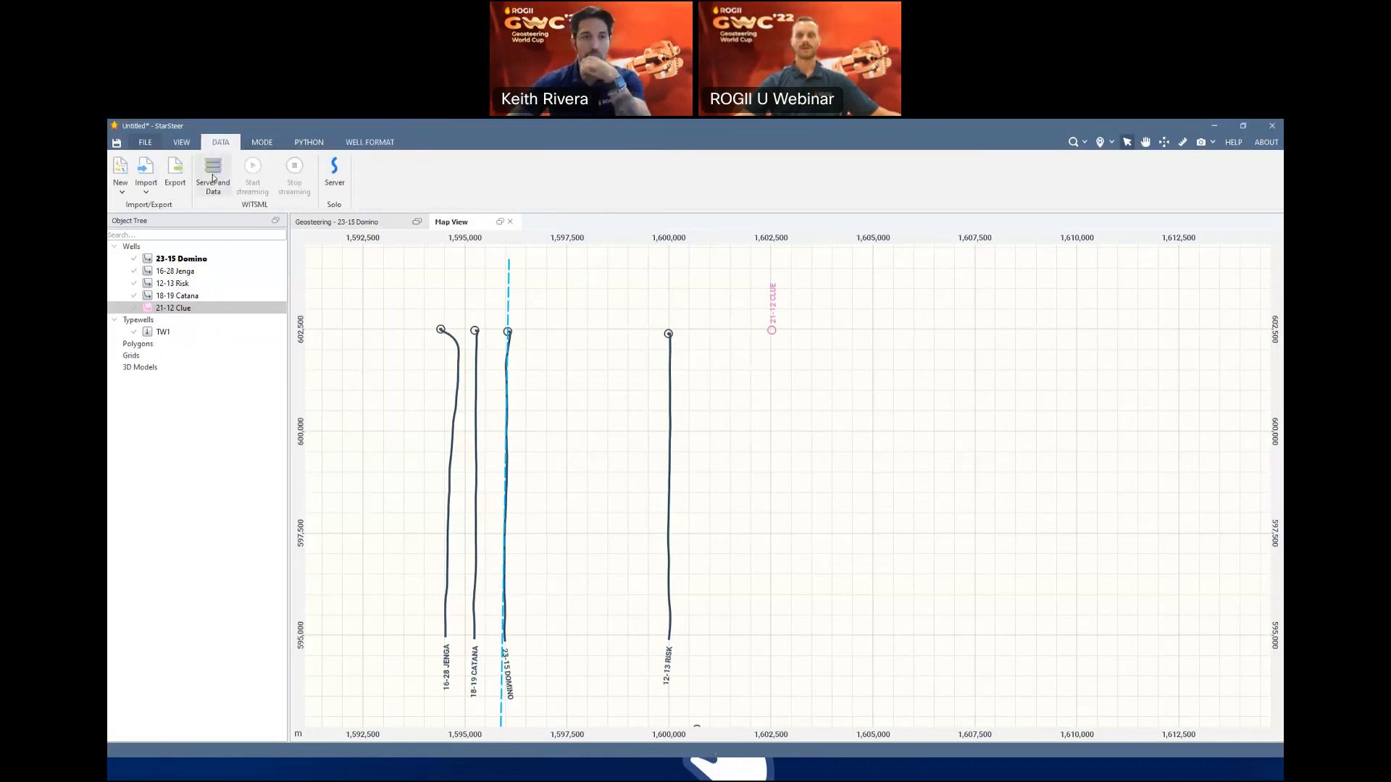
click(214, 178)
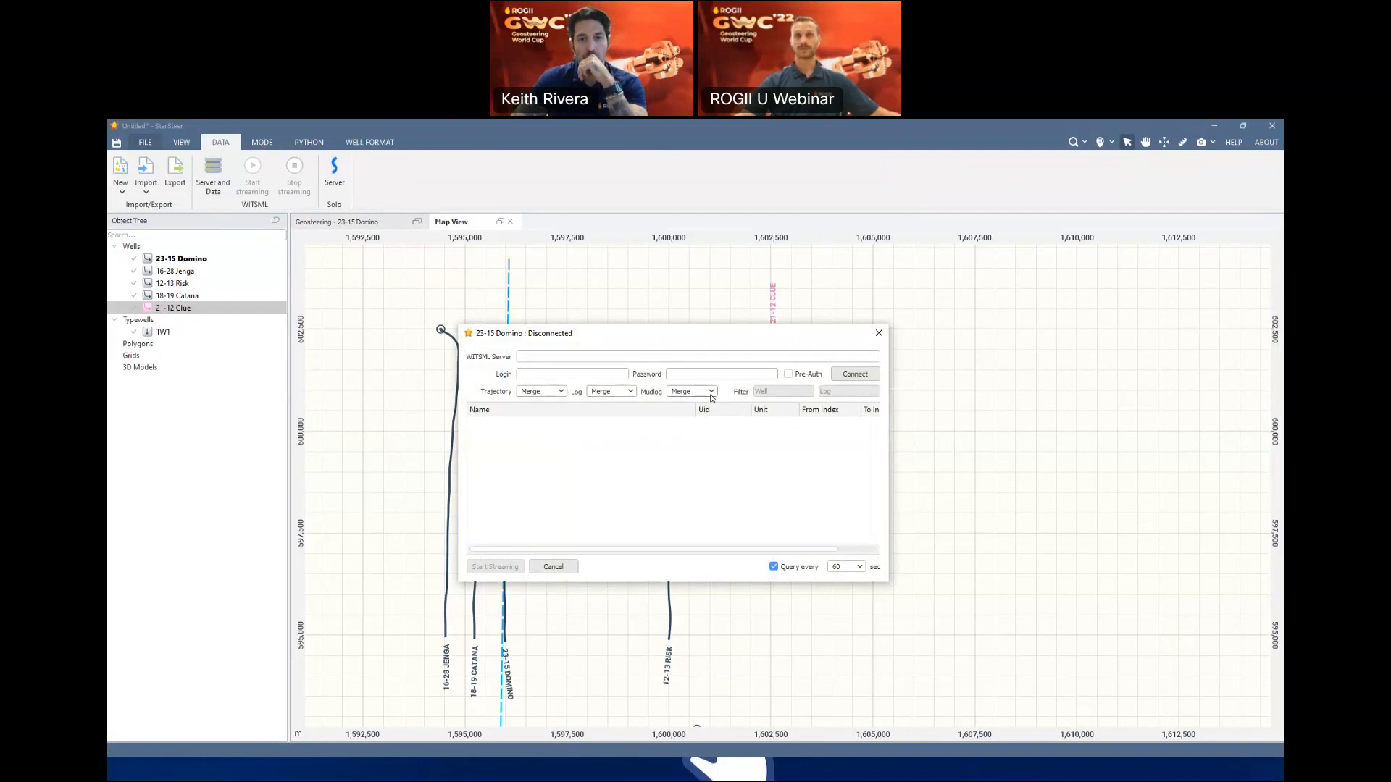
click(562, 393)
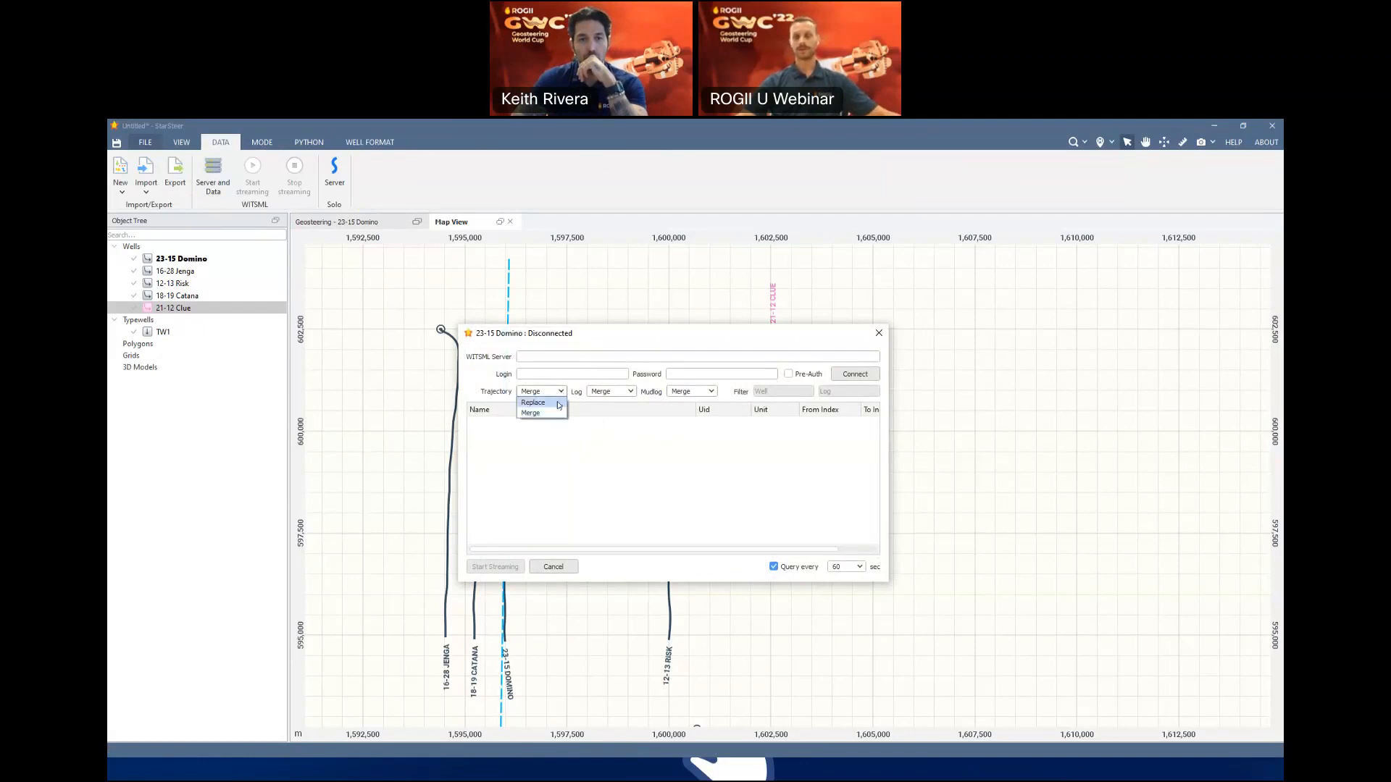
click(627, 395)
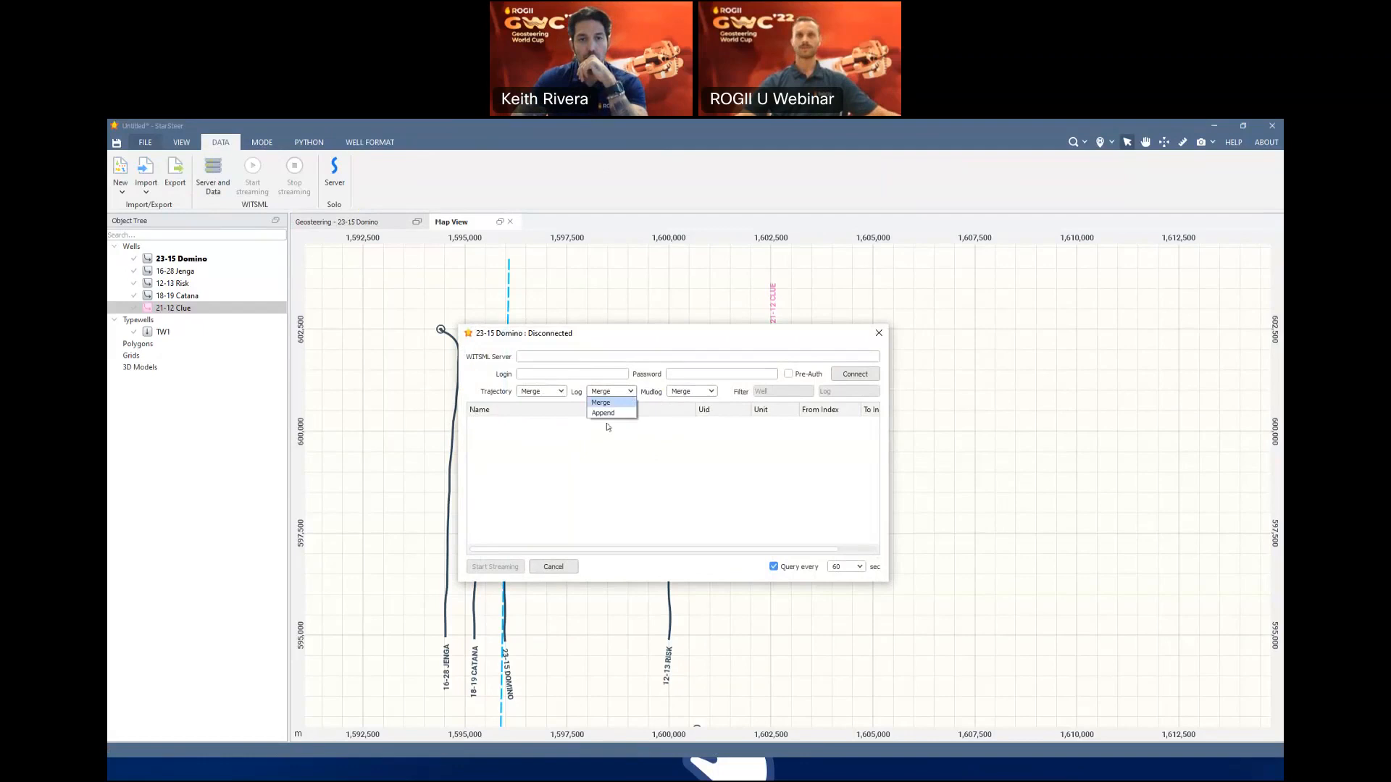
click(701, 394)
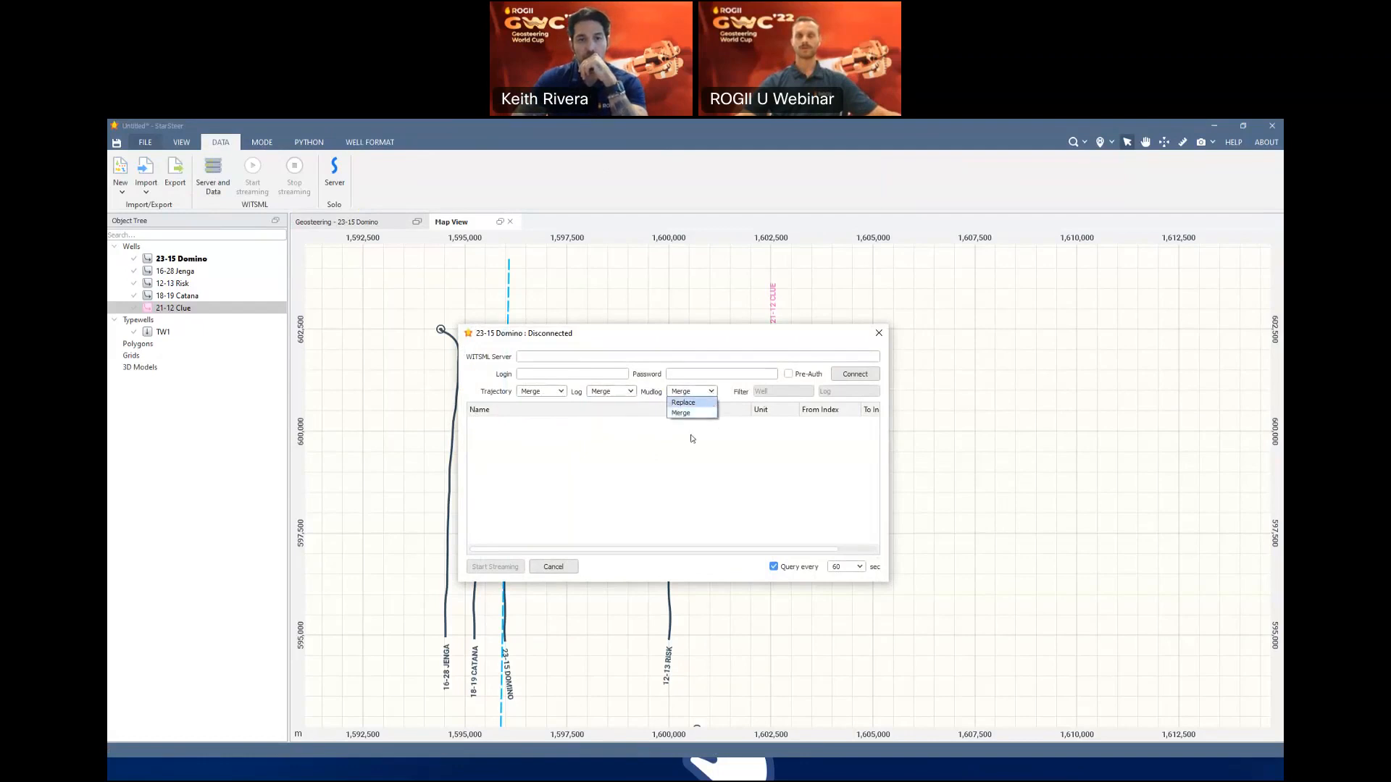
click(684, 494)
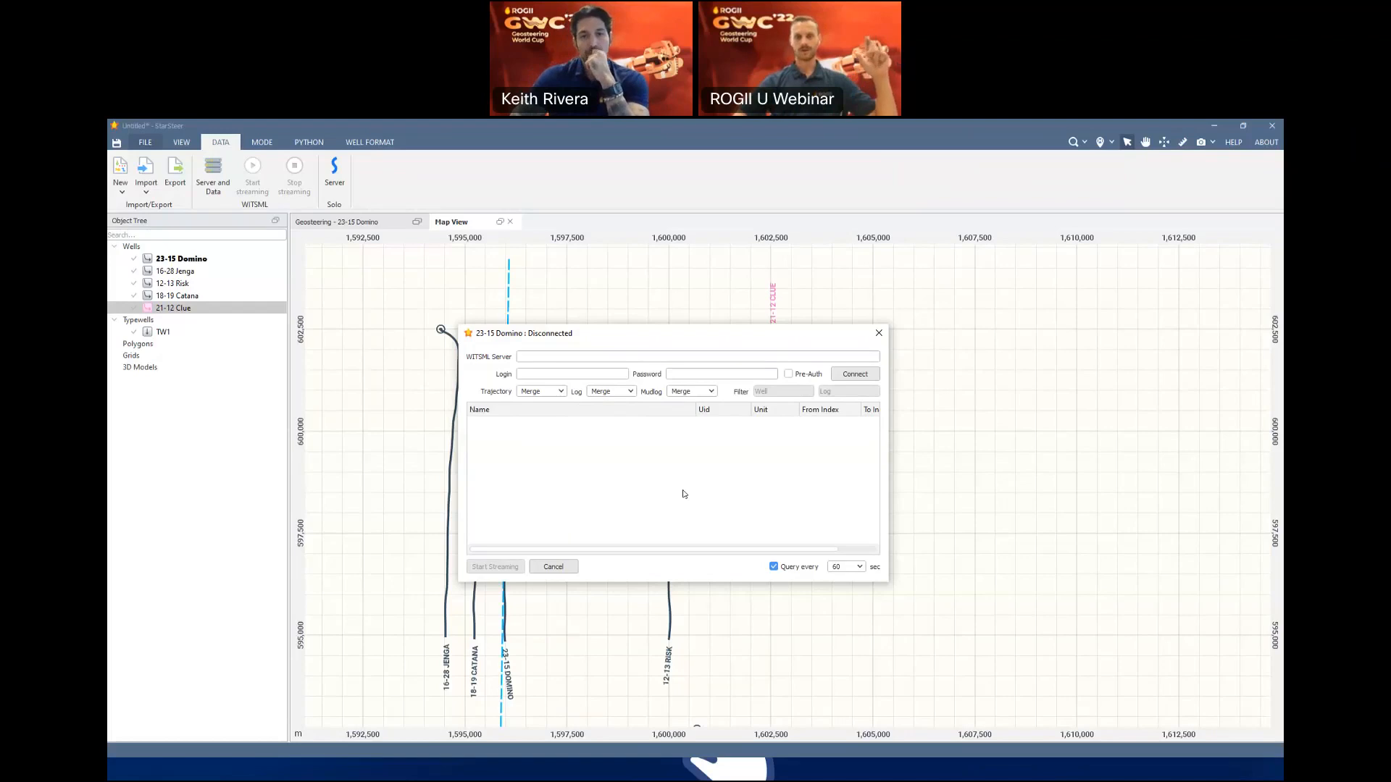
click(563, 394)
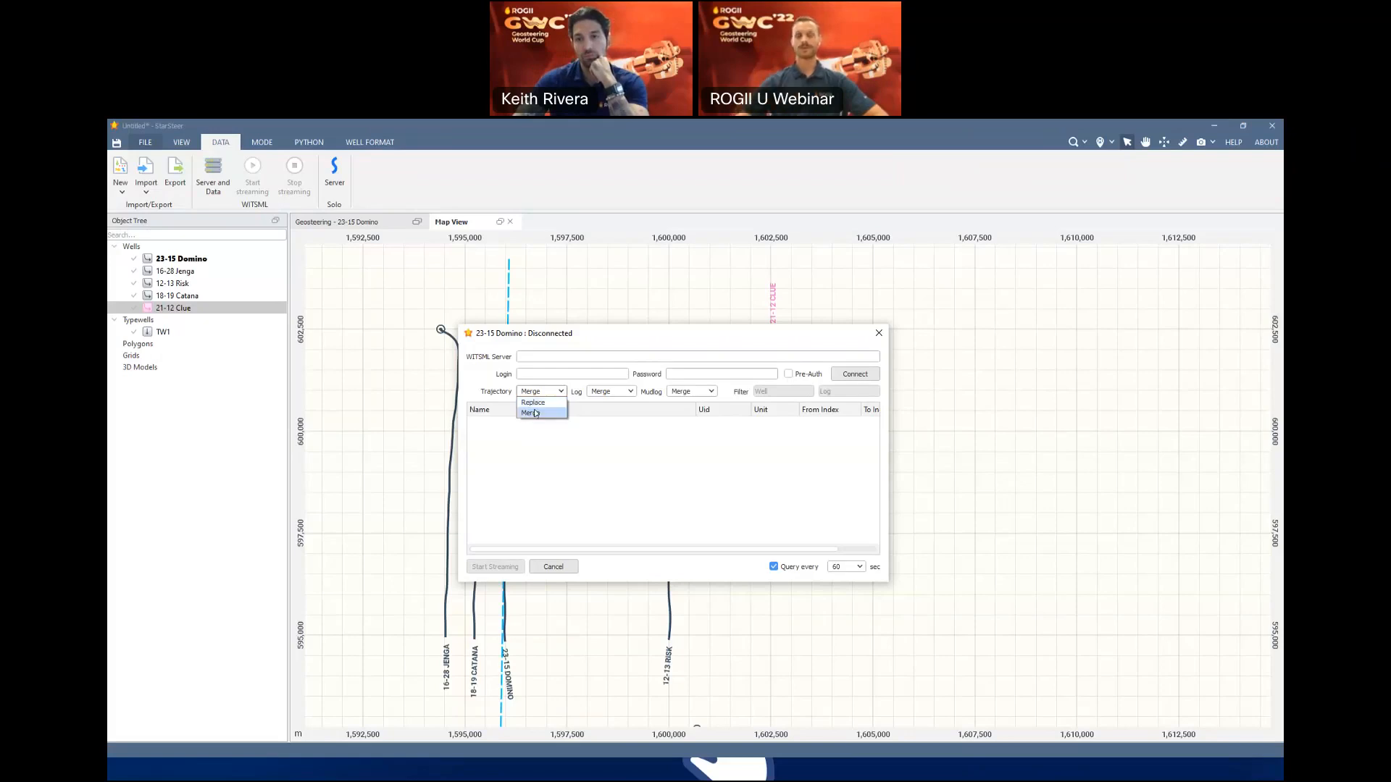
click(678, 492)
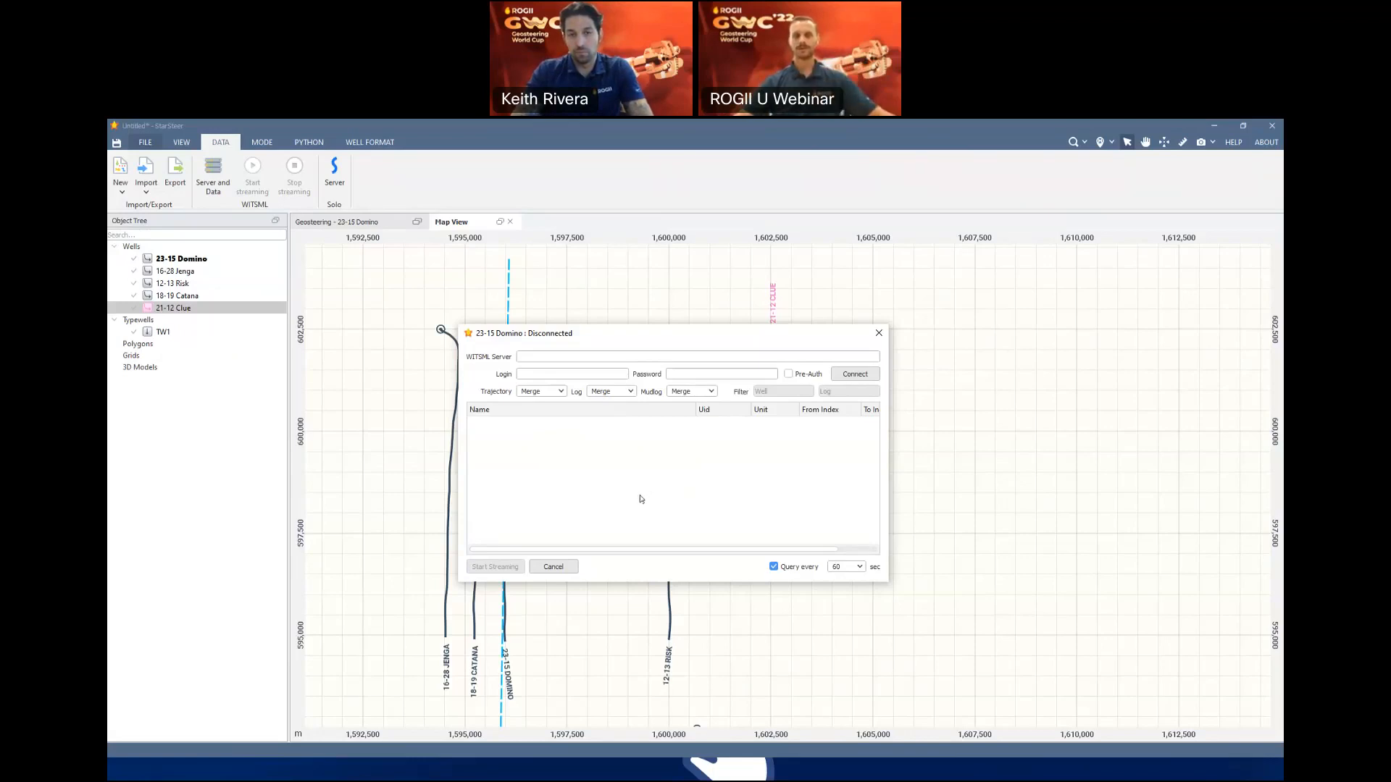
click(631, 396)
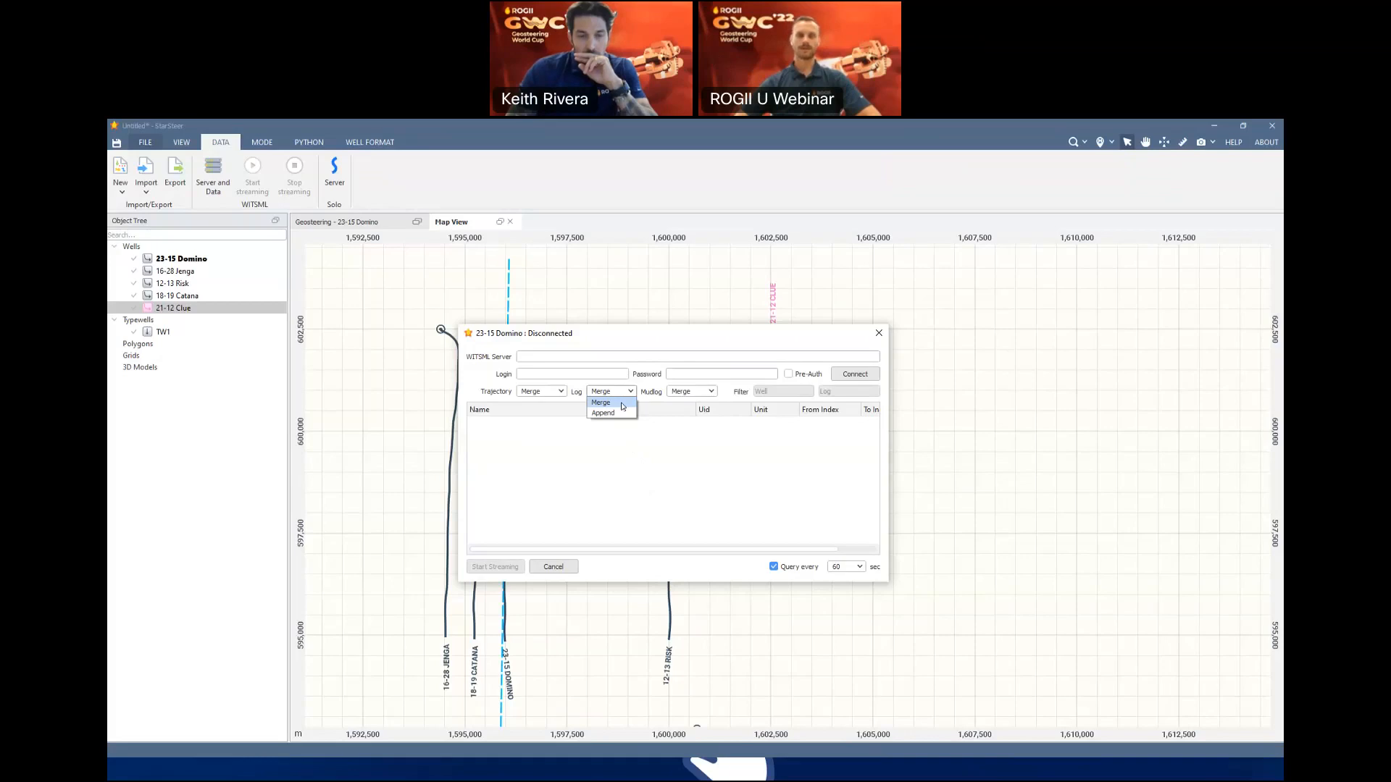
click(652, 406)
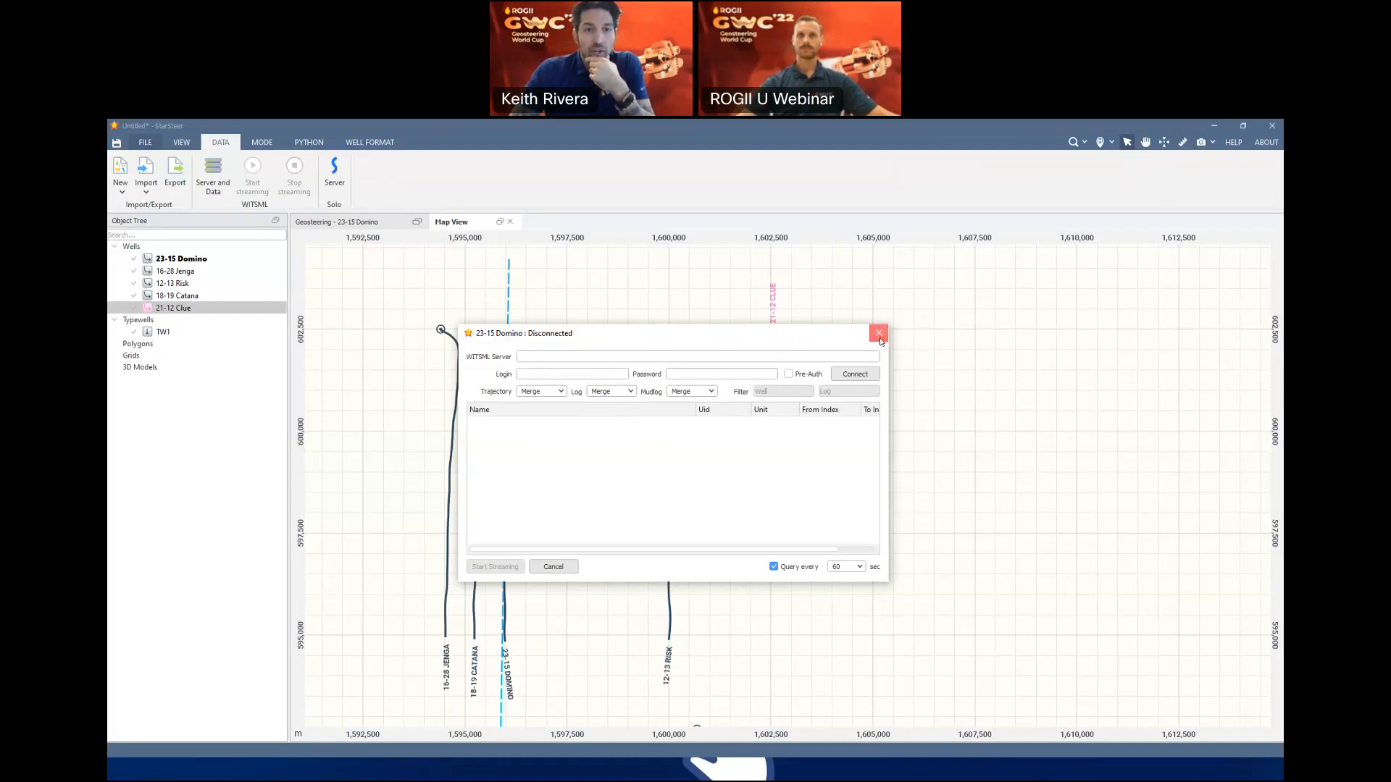
click(878, 332)
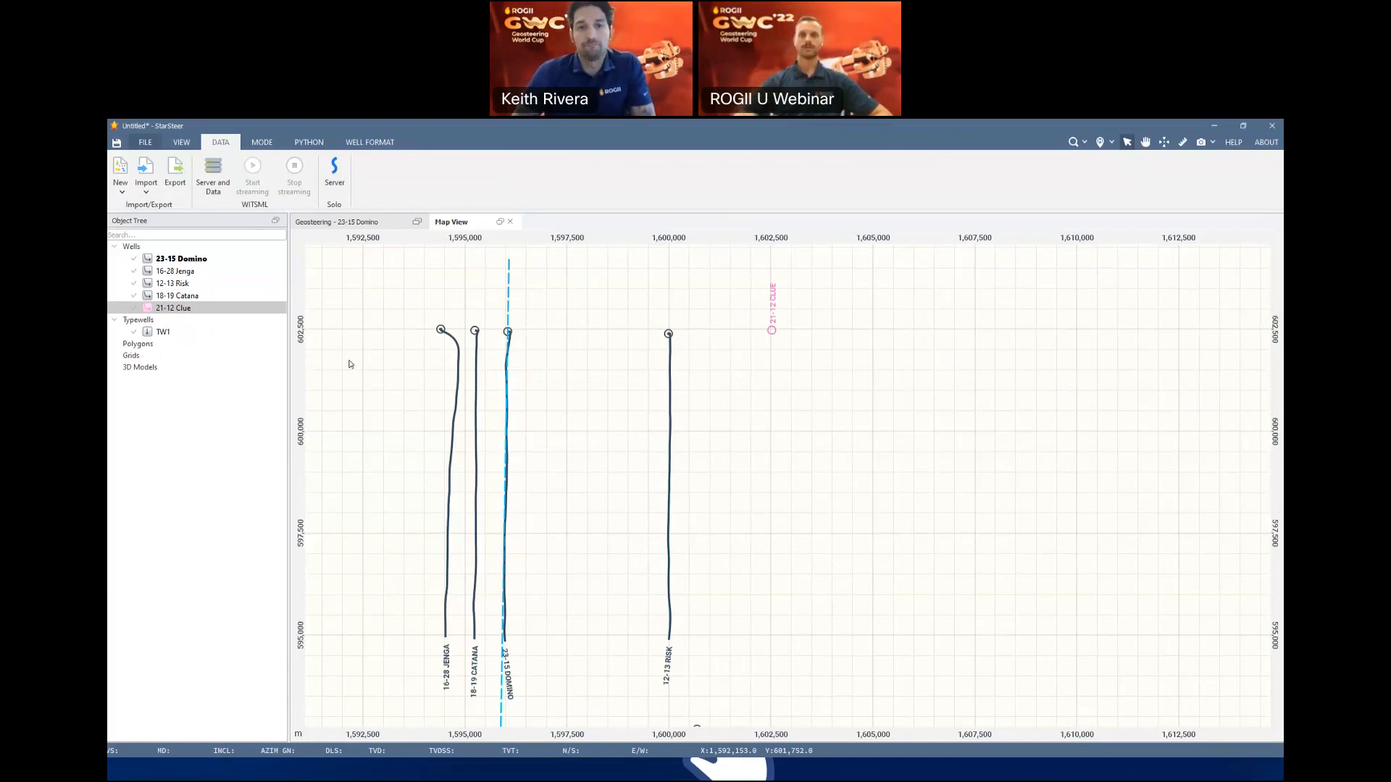
Look through the creation options for wells and the import options for typewells in the object tree
right_click(178, 247)
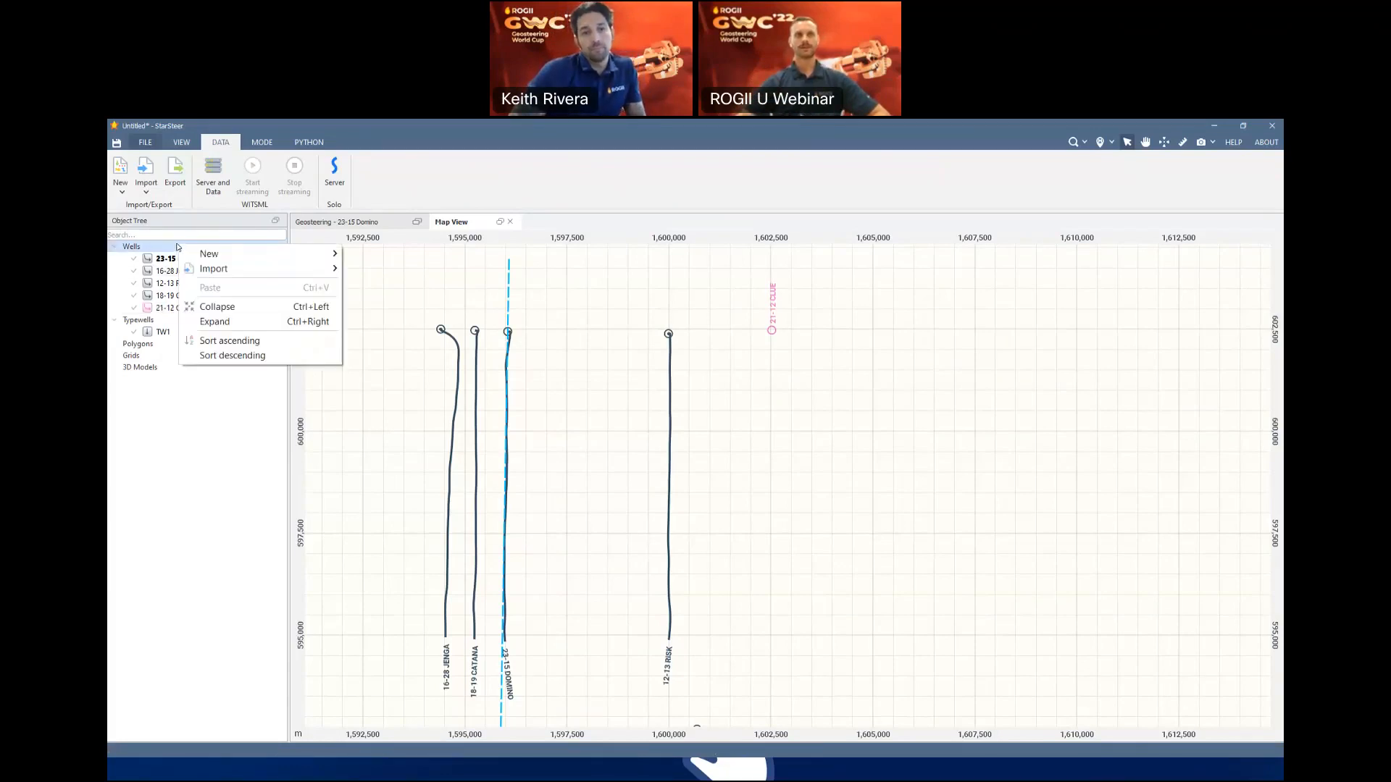
mouse_move(216, 252)
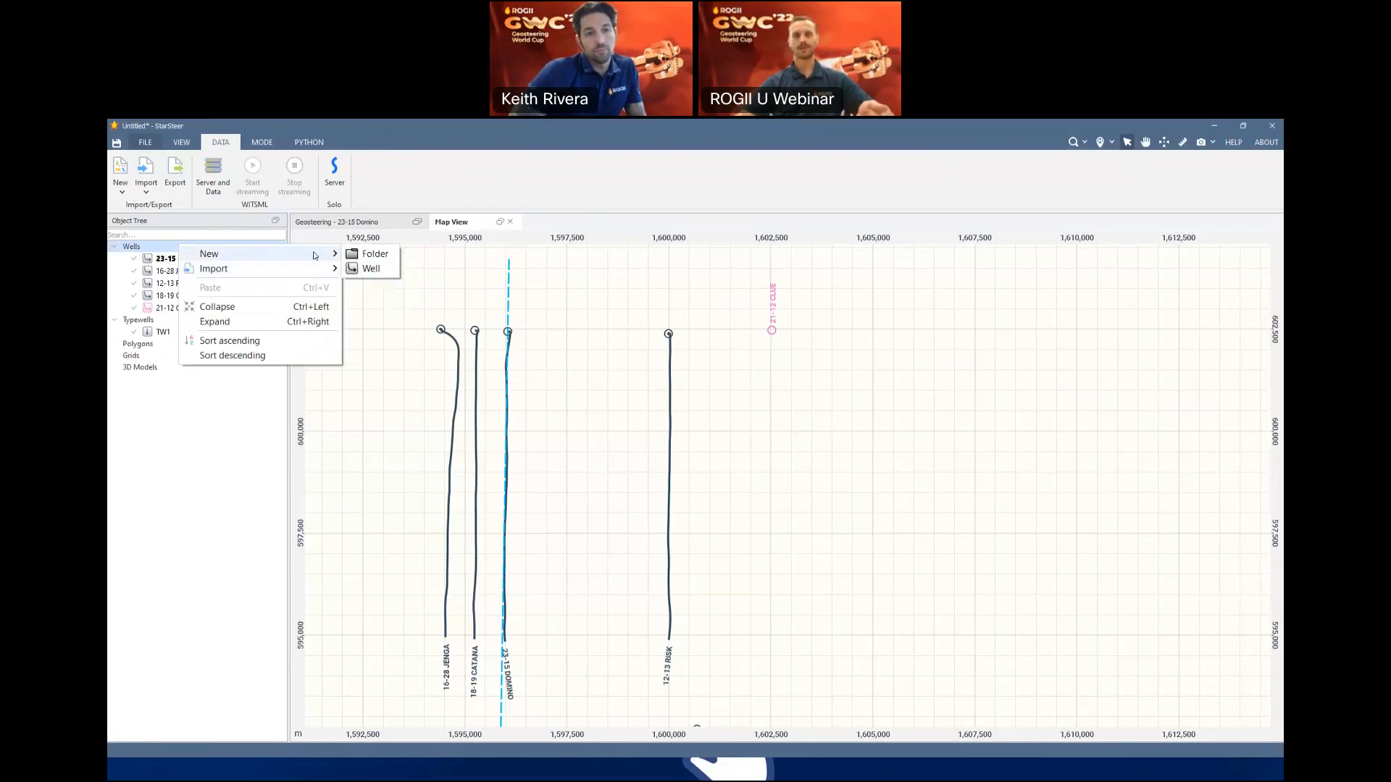
right_click(160, 321)
mouse_move(241, 341)
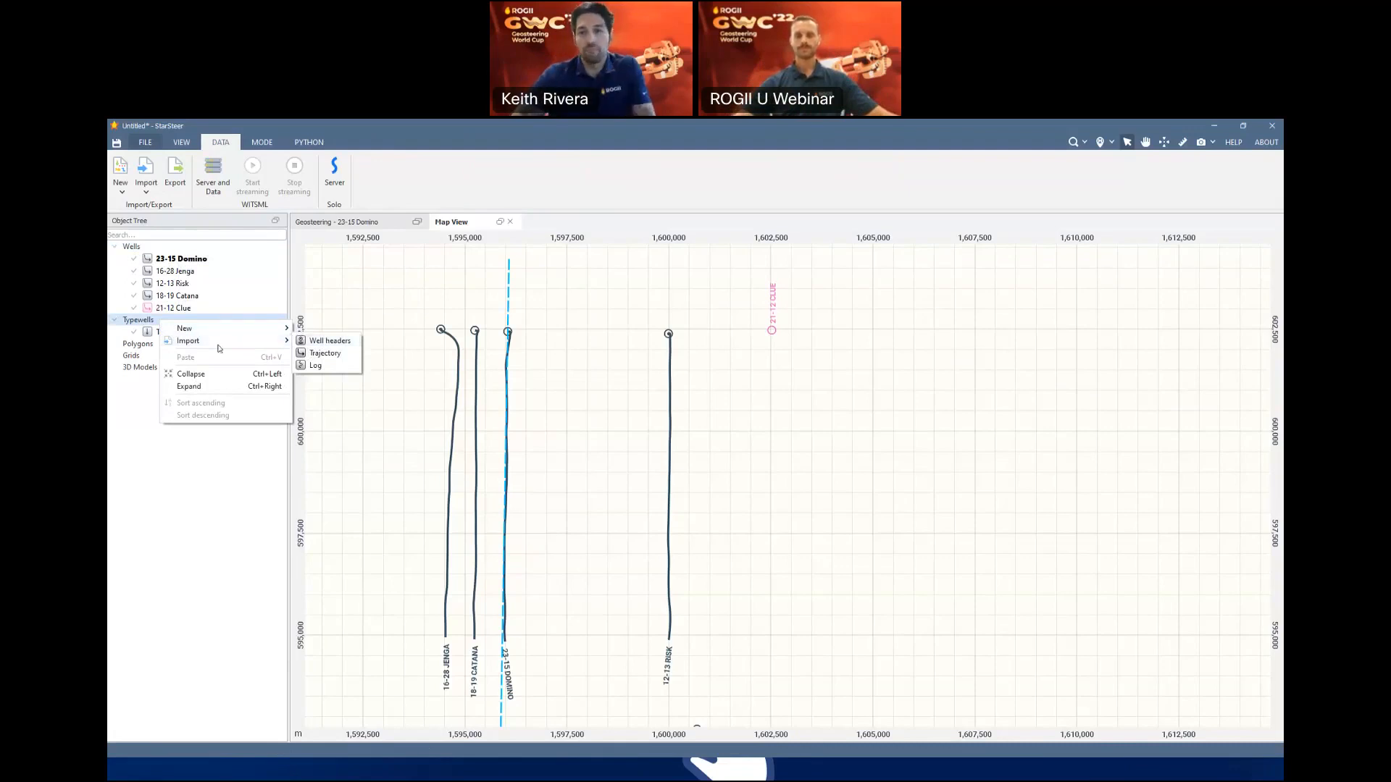
key(Escape)
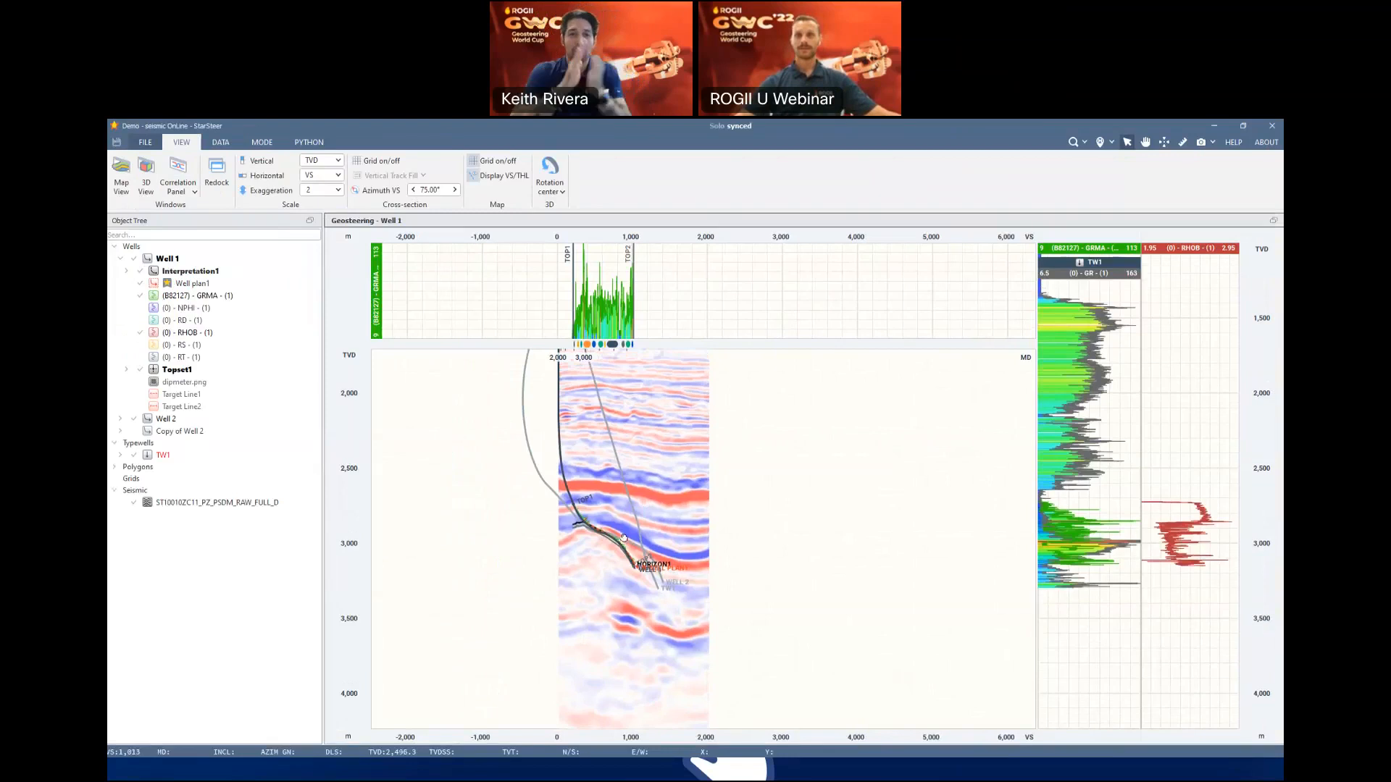
Examine the seismic cross-section around the Well 1 trajectory in the Demo - seismic project
scroll(623, 543, down, 1)
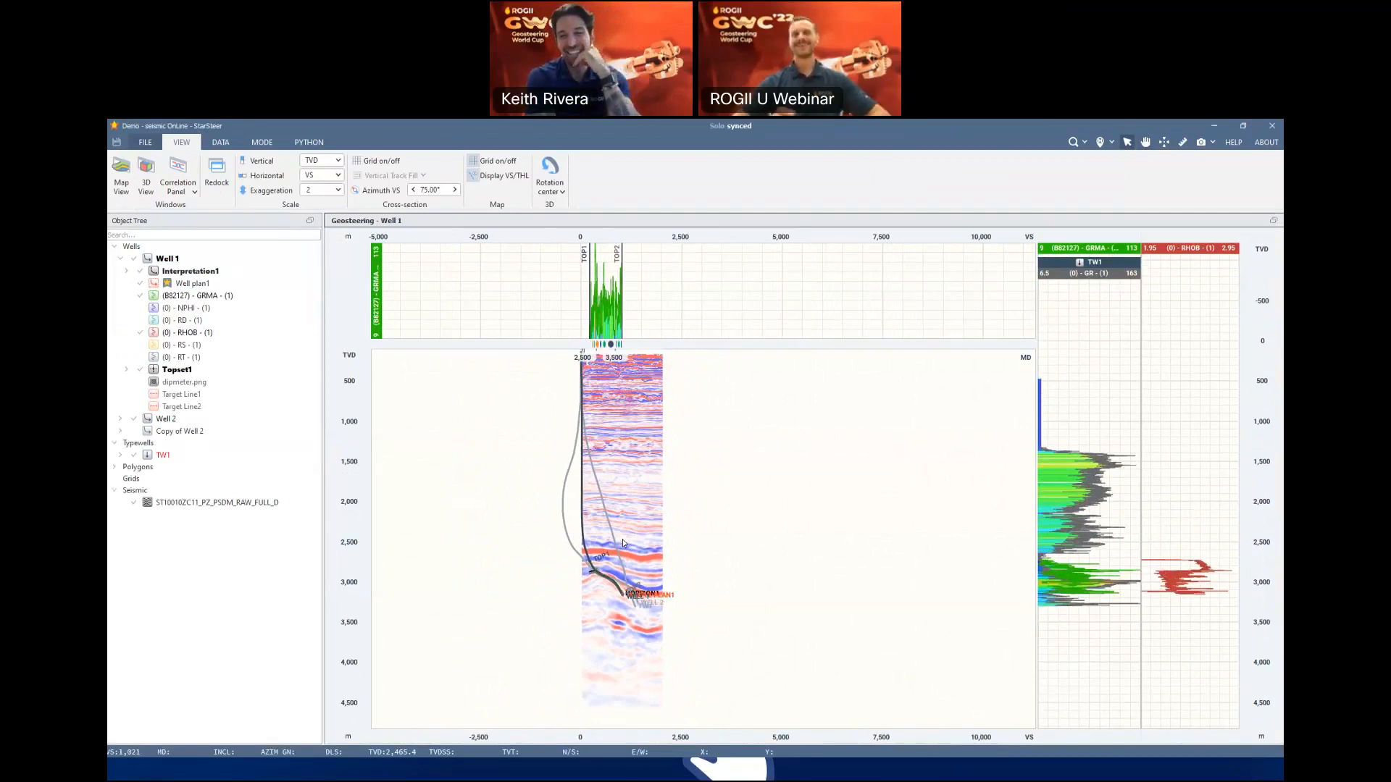
scroll(616, 595, up, 1)
scroll(616, 595, up, 5)
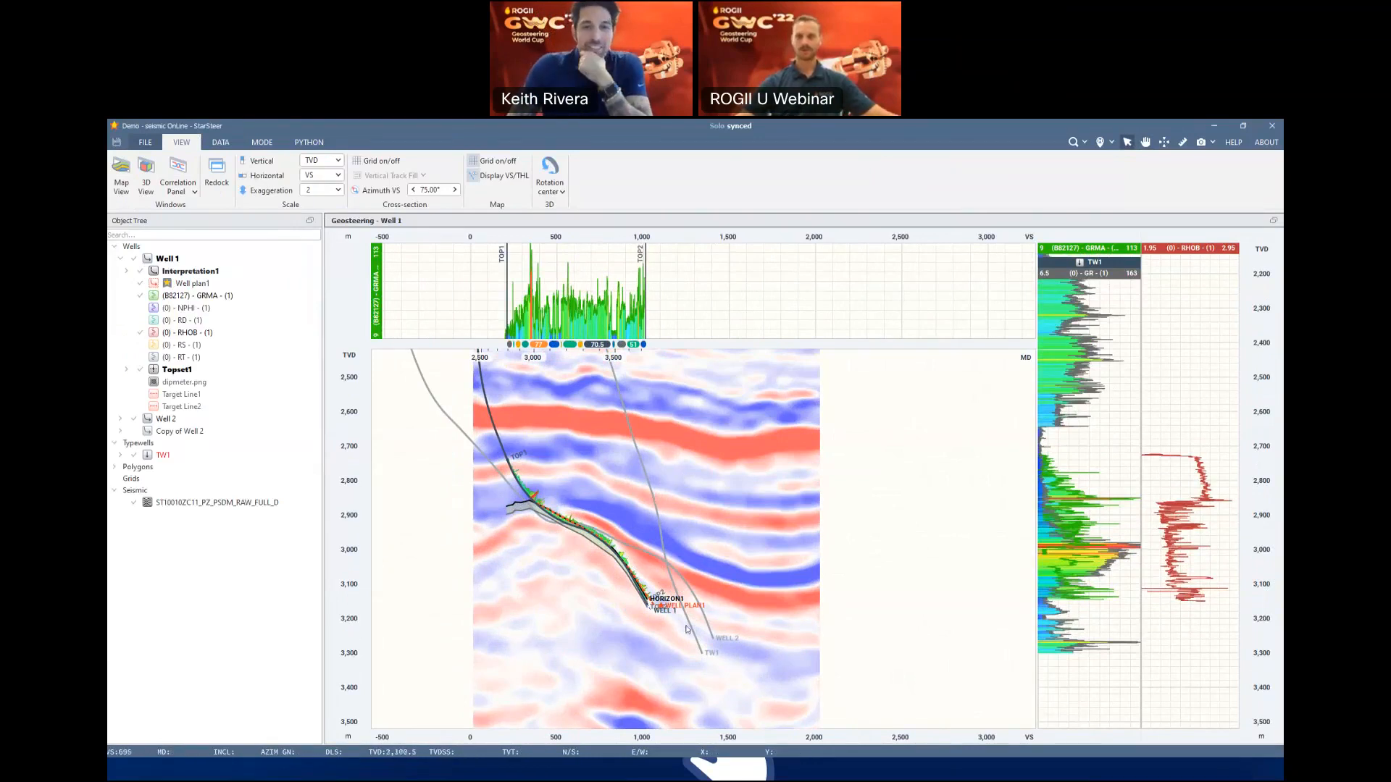
scroll(653, 600, up, 2)
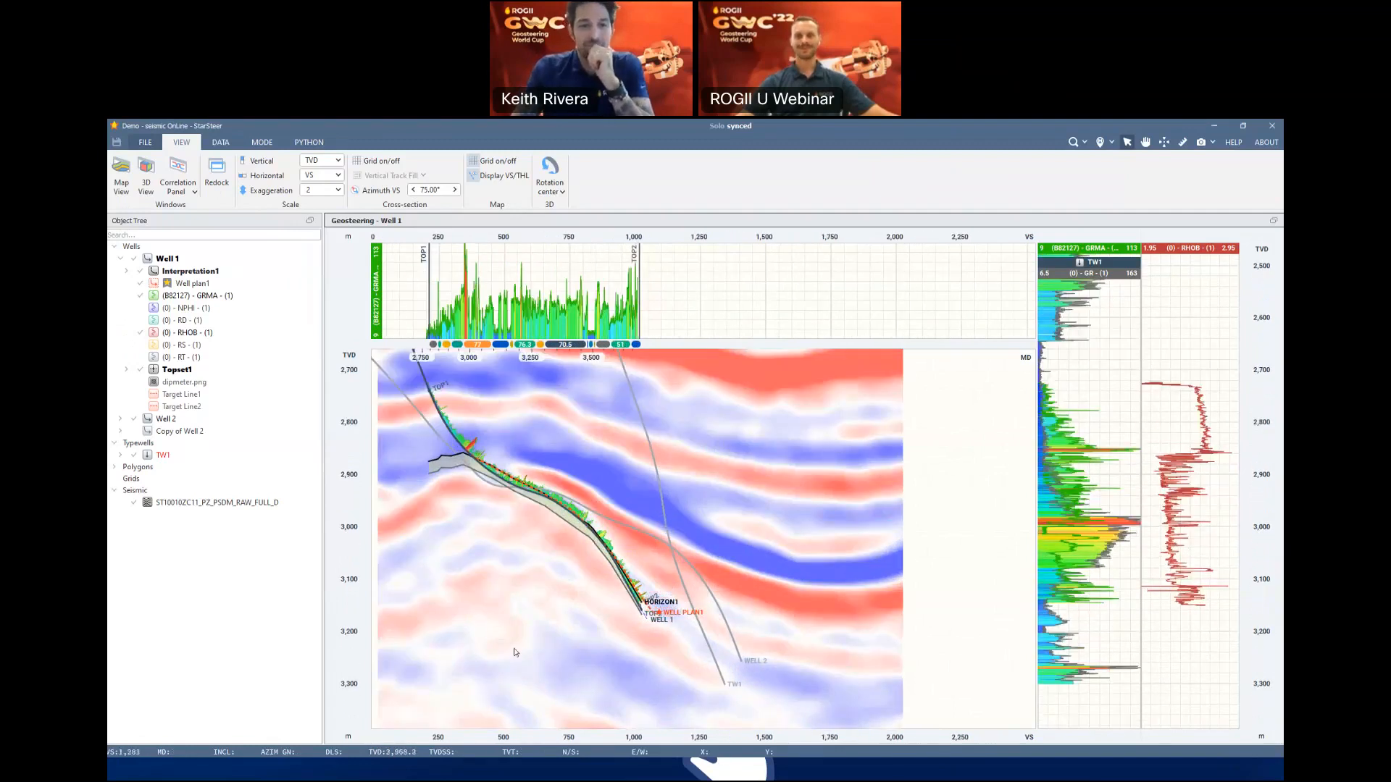
scroll(605, 592, down, 2)
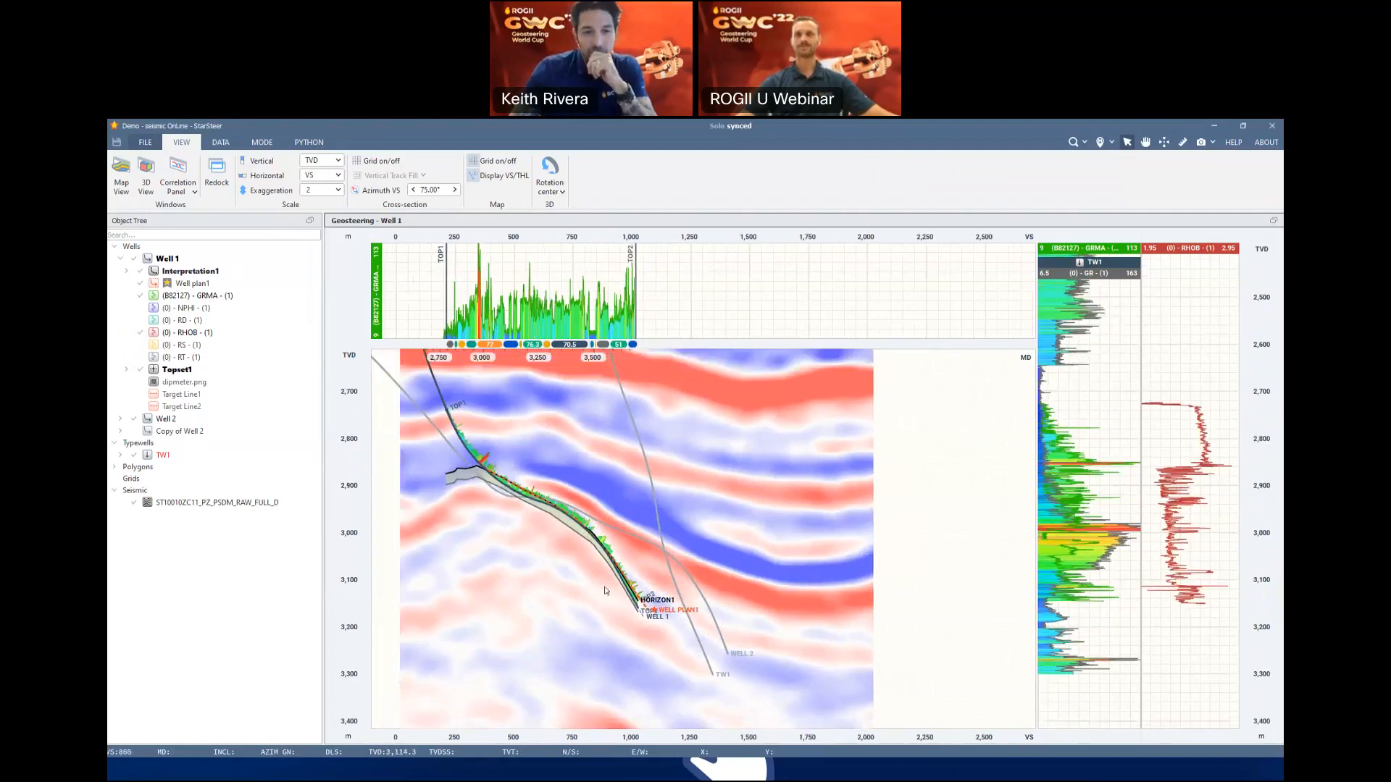
scroll(624, 605, down, 2)
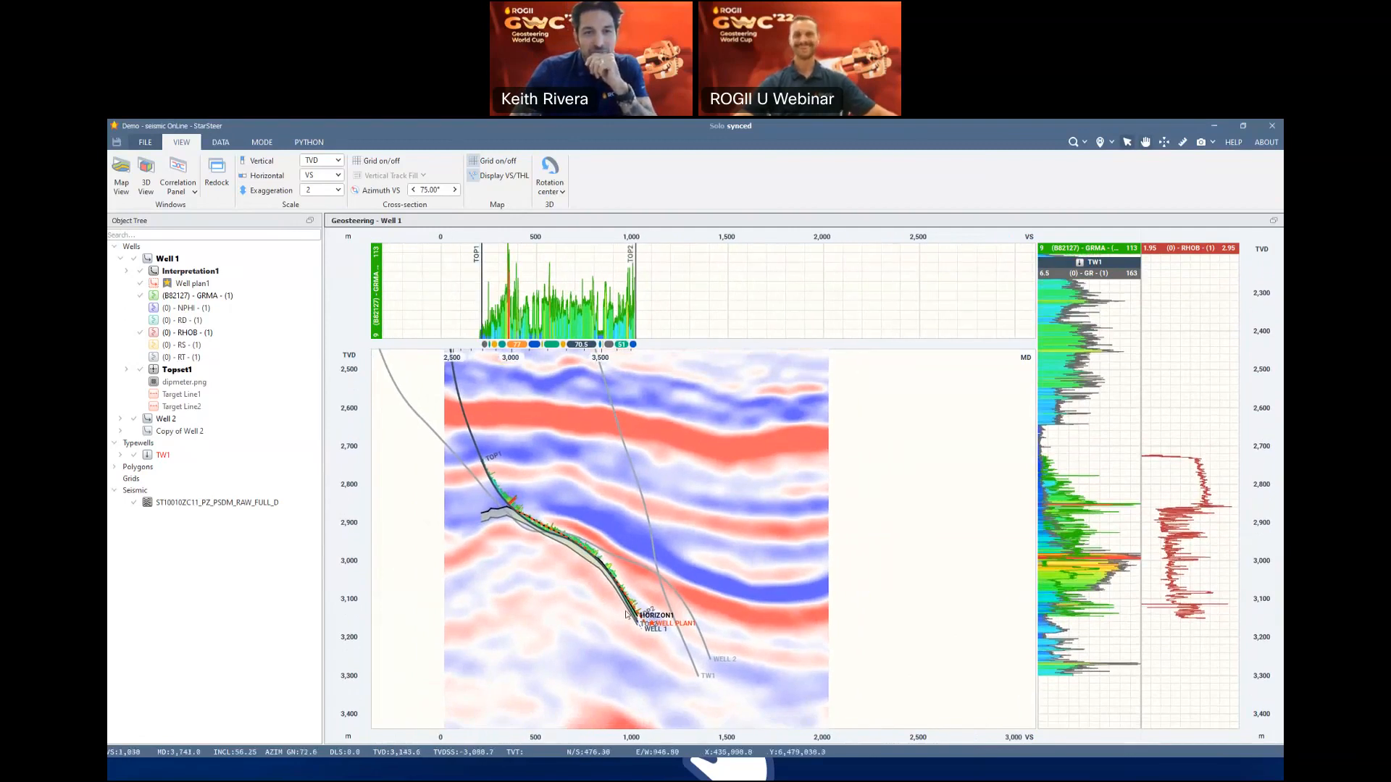
Switch the horizontal scale of the Well 1 cross-section to THL and return it to VS
click(265, 507)
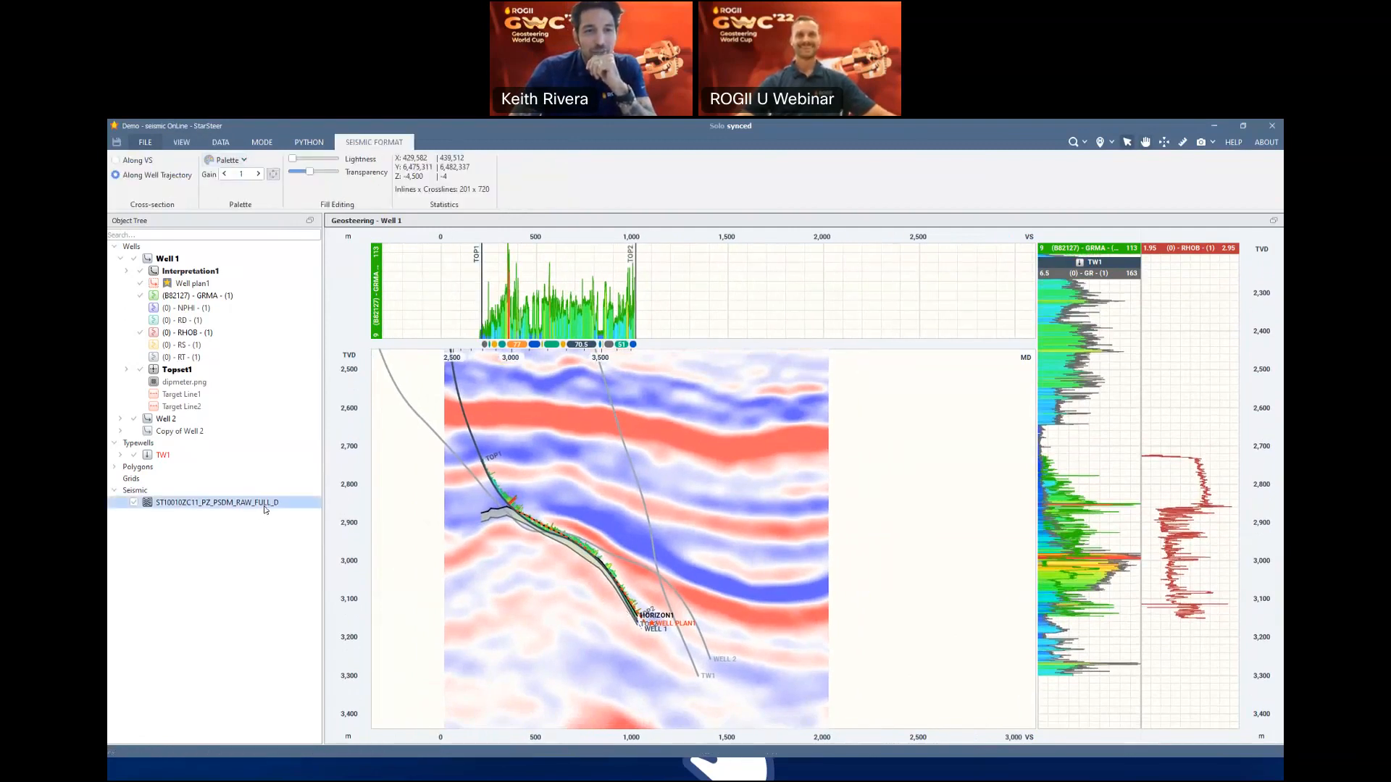
click(181, 142)
click(338, 178)
click(319, 210)
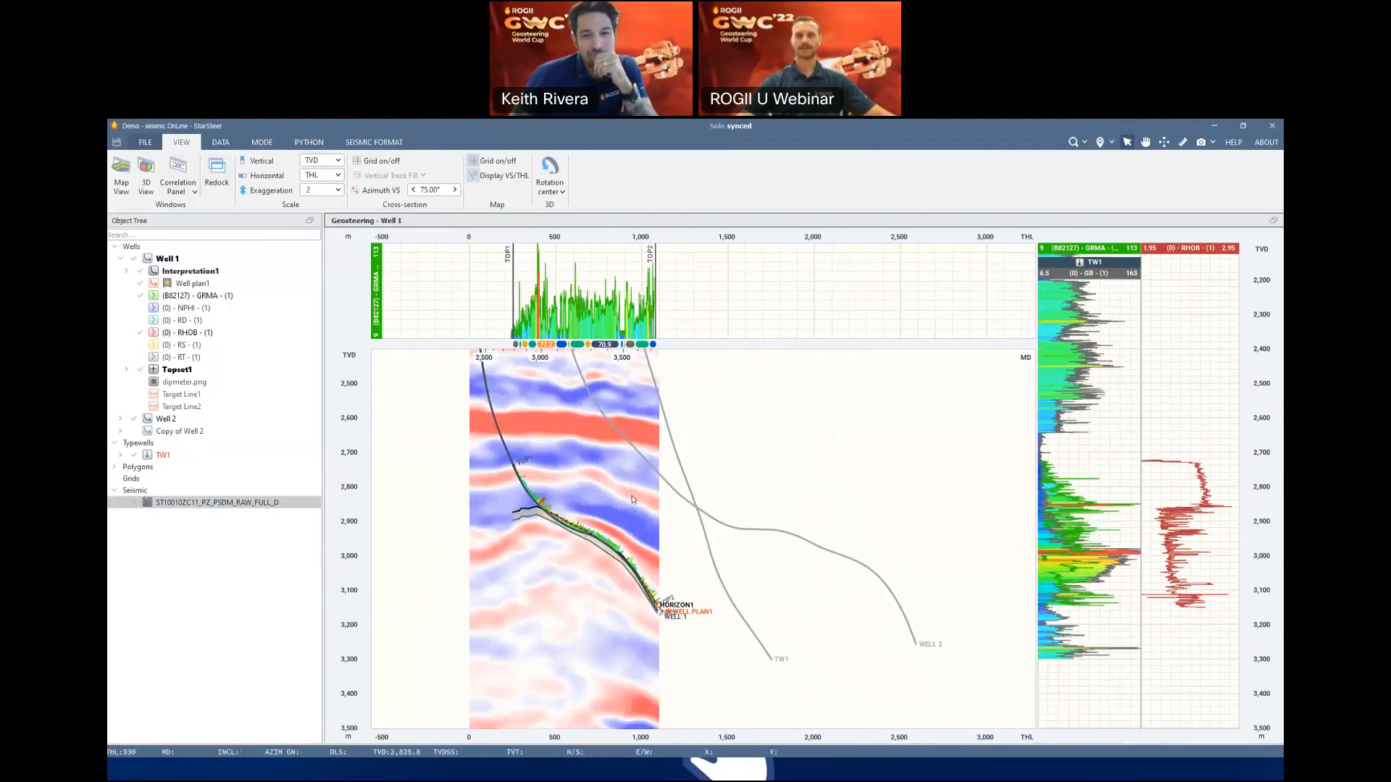
click(323, 178)
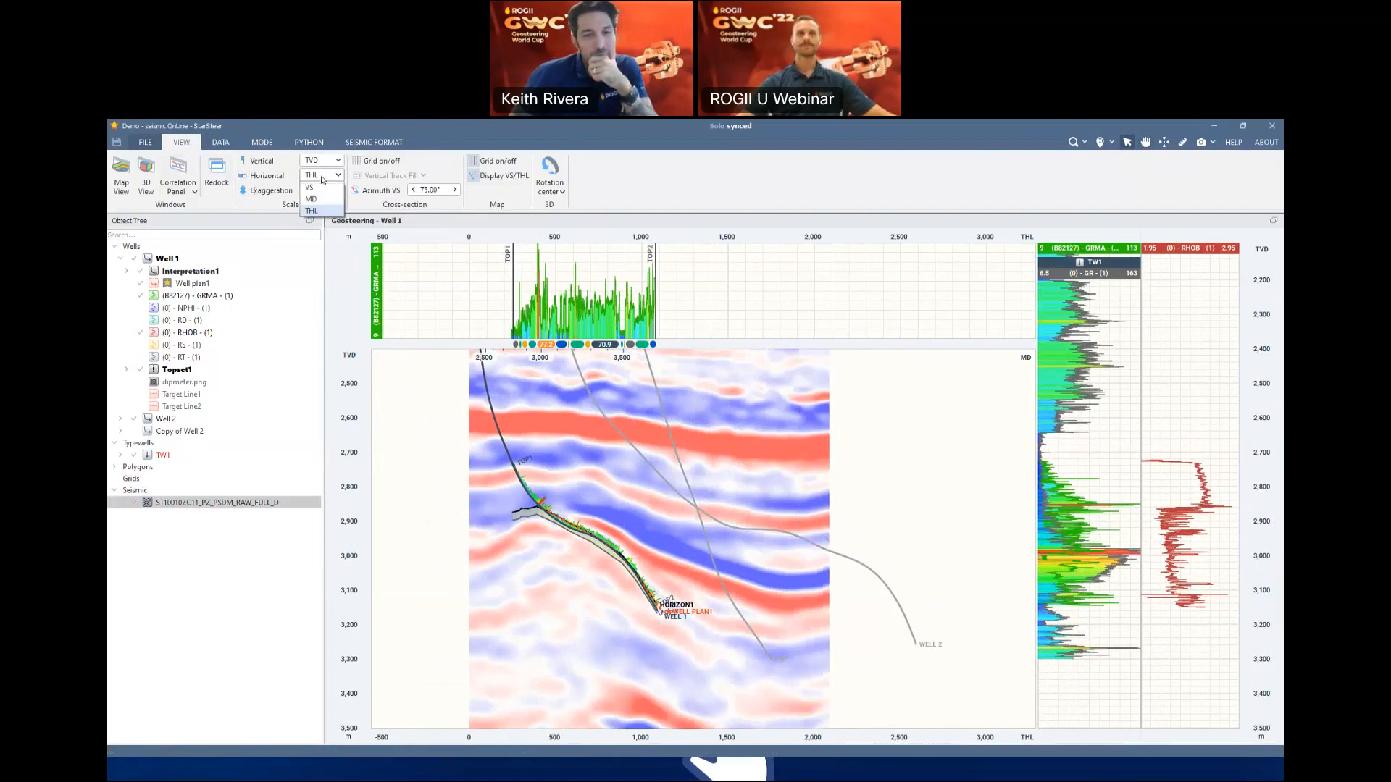
click(309, 187)
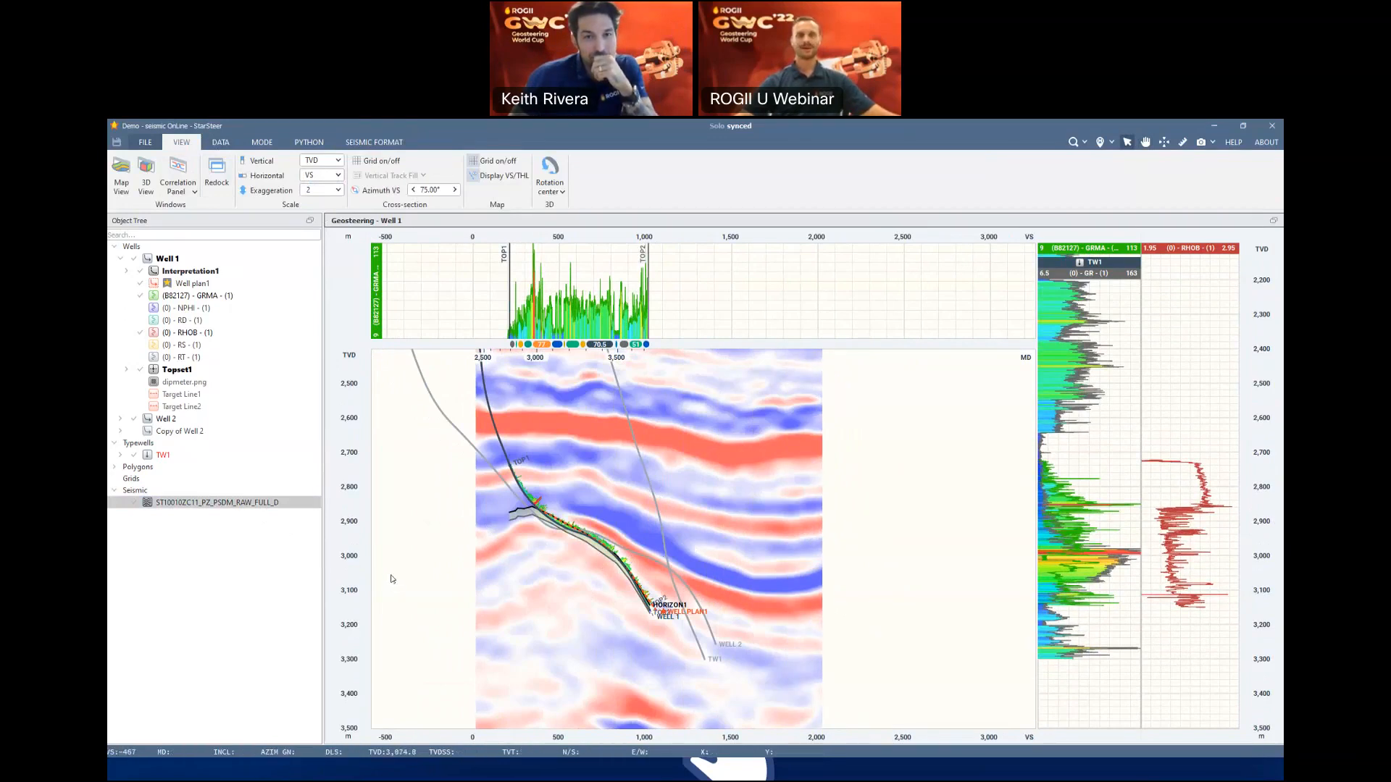
Permanently delete the seismic object ST10010ZC11_PZ_PSDM_RAW_FULL_D from the project
click(243, 507)
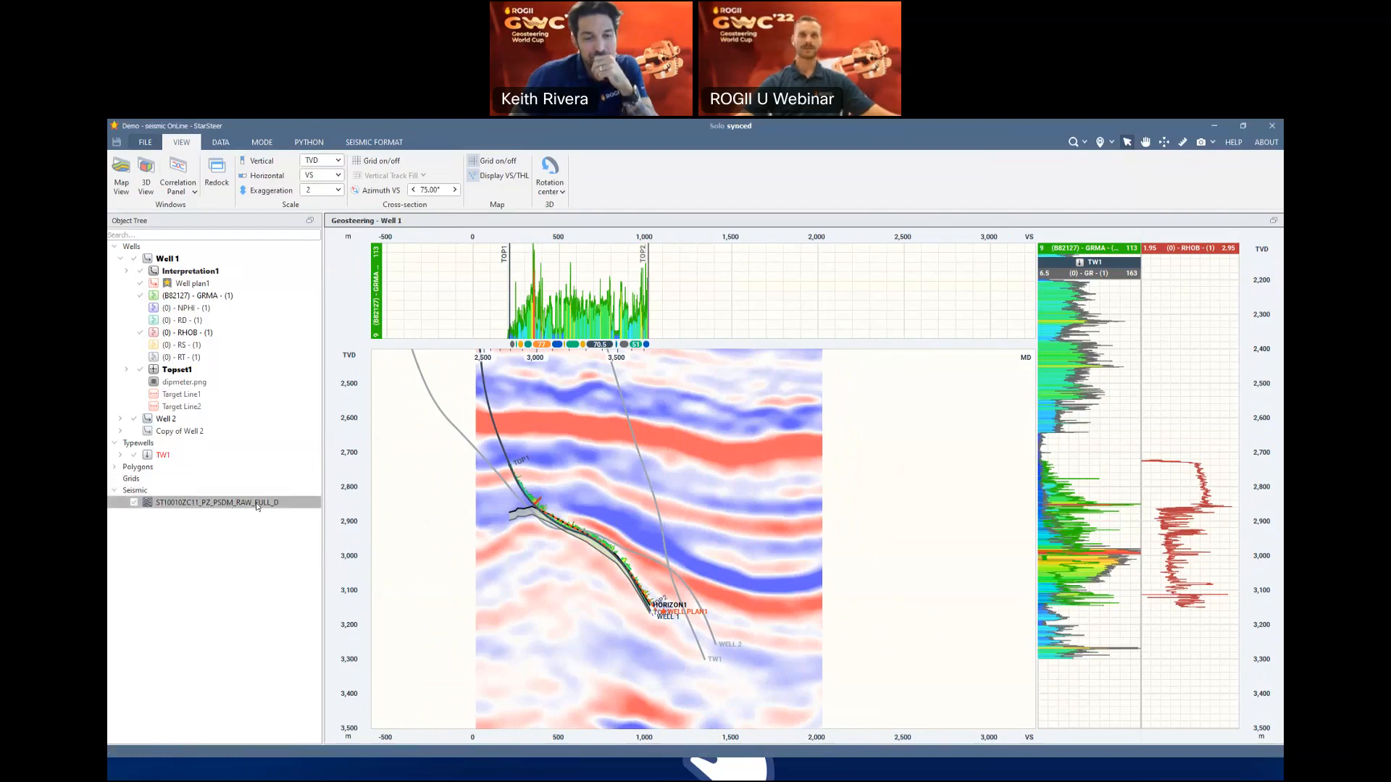
right_click(257, 507)
click(290, 513)
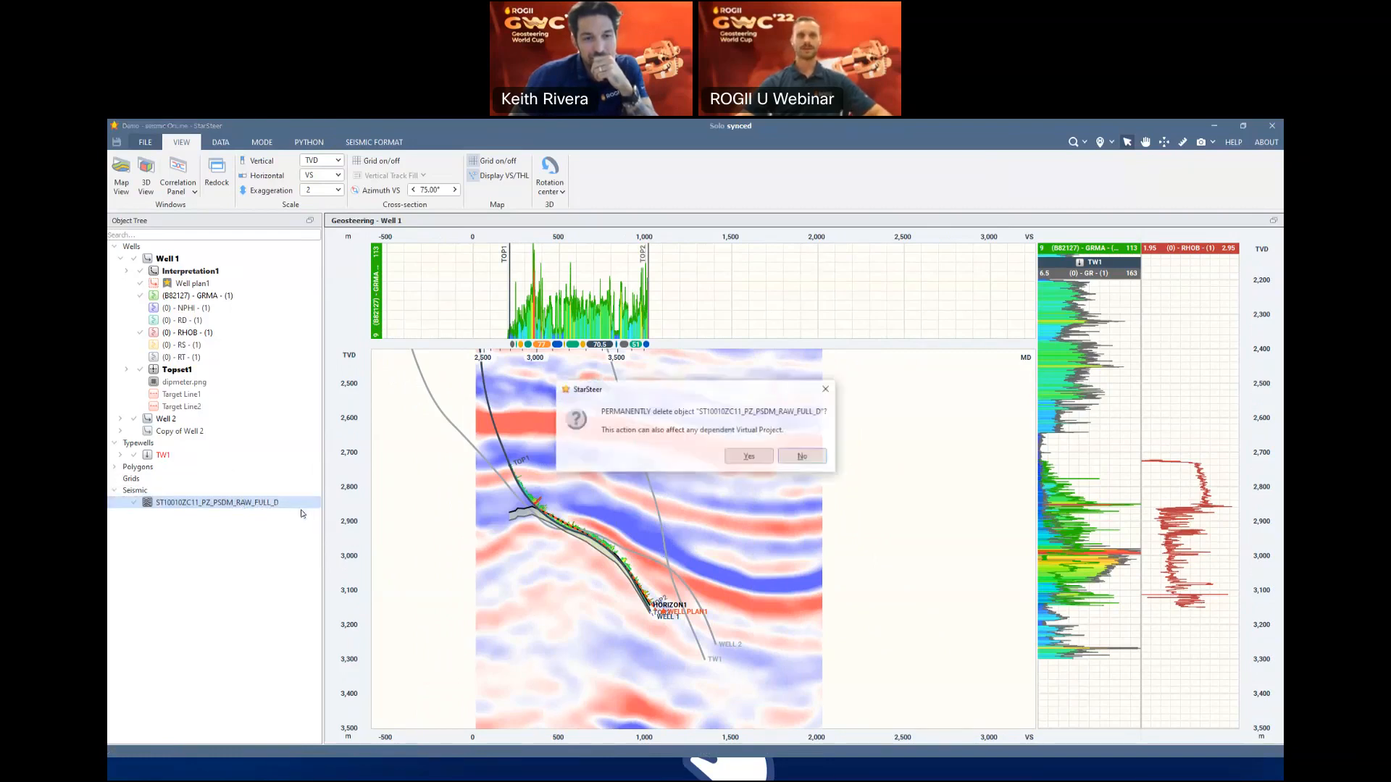
click(751, 463)
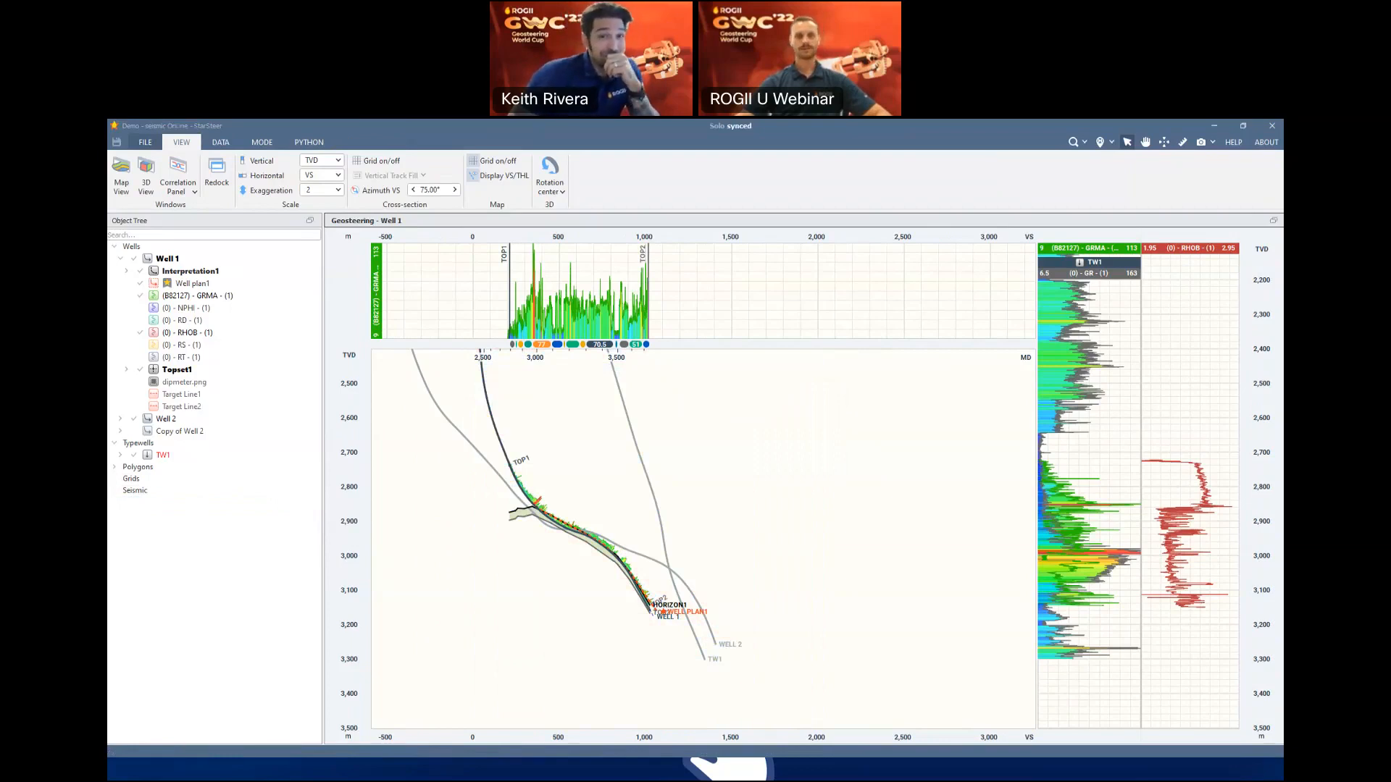
Import the SEG-Y file ST10010ZC11_PZ_PSDM_RAW_FULL_D with the detected inline, crossline and coordinate bytes
drag(108, 514, 173, 495)
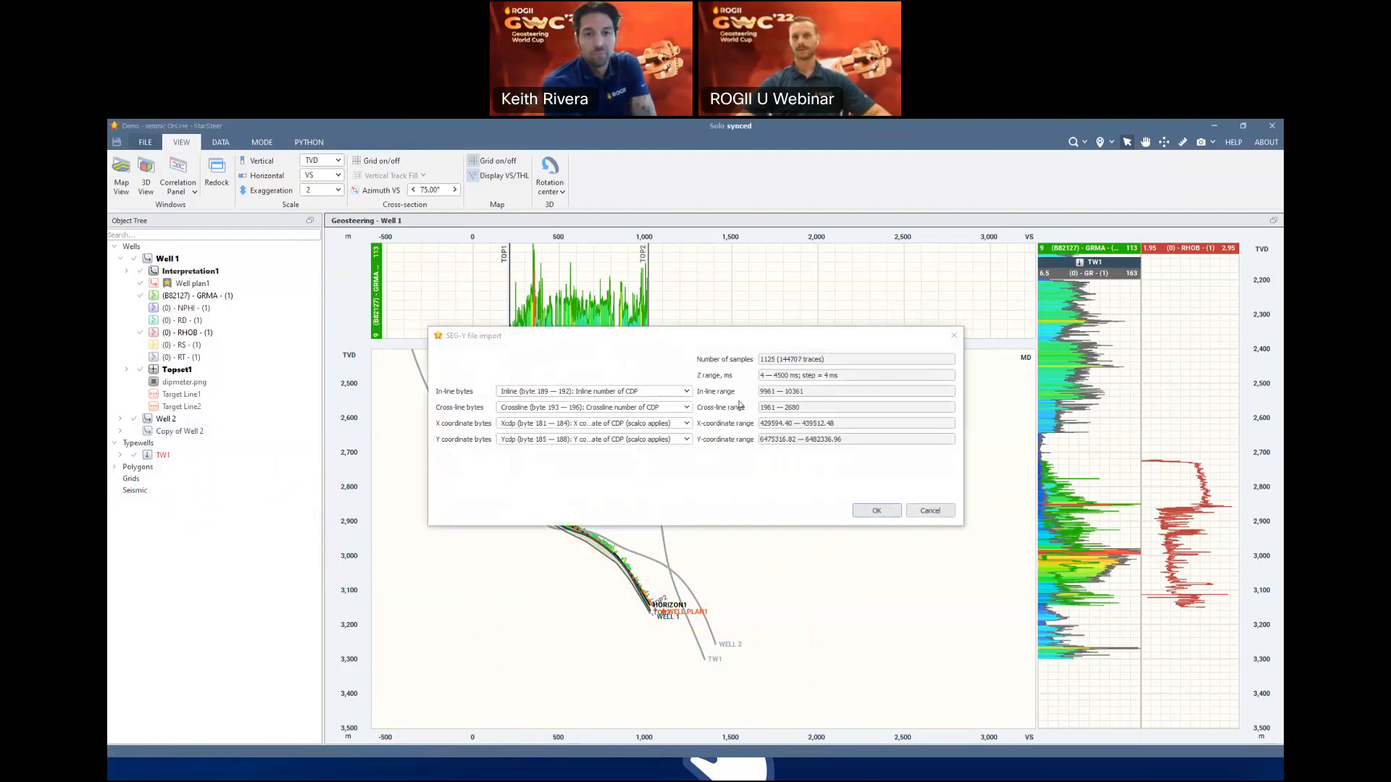
click(879, 515)
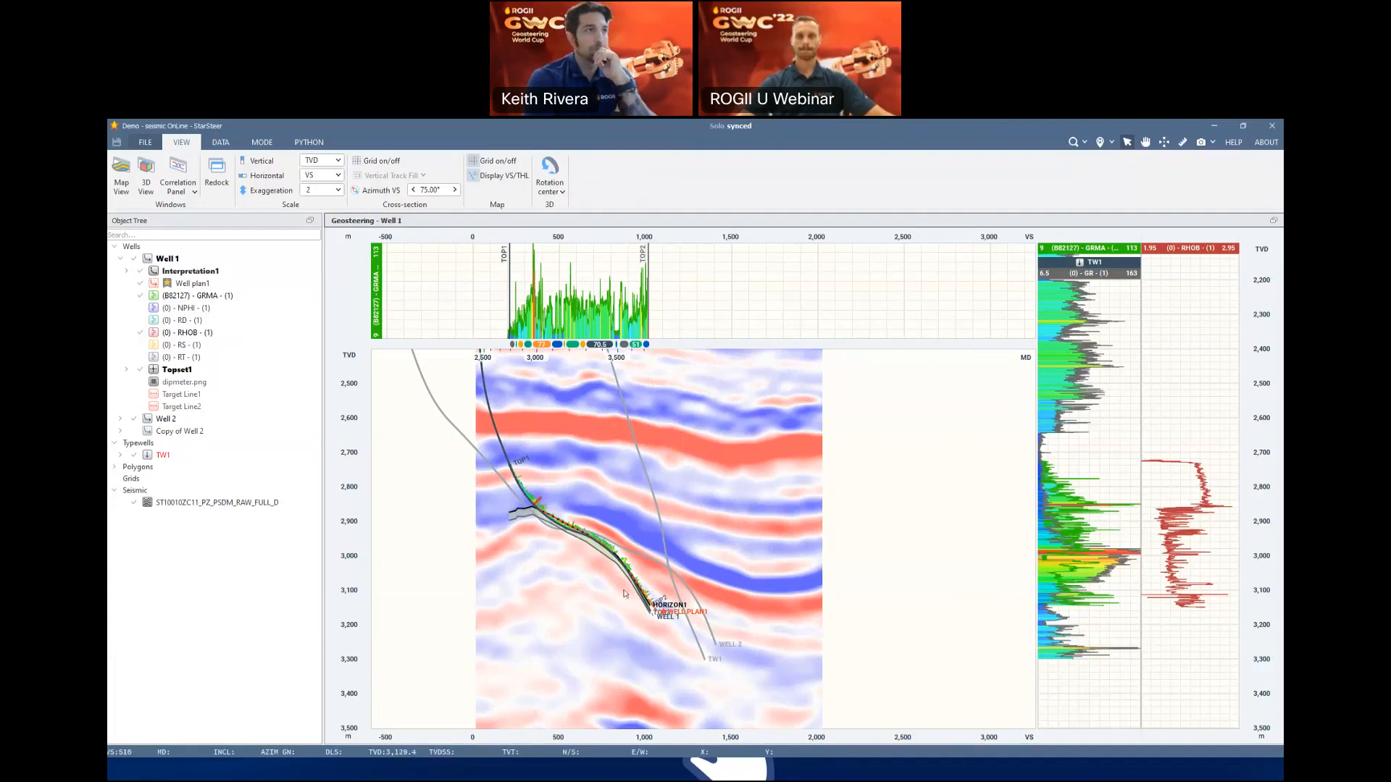
scroll(630, 600, up, 3)
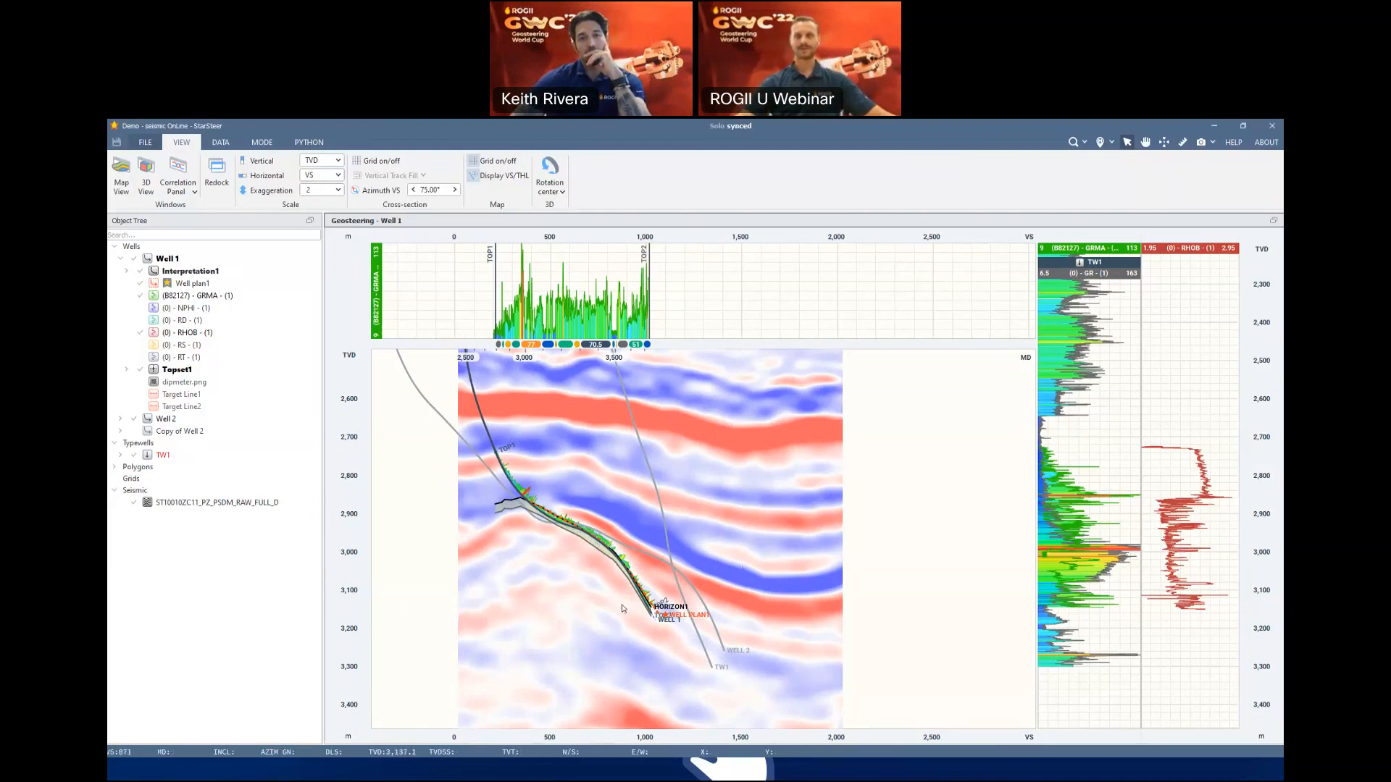
scroll(624, 610, down, 4)
scroll(617, 523, down, 3)
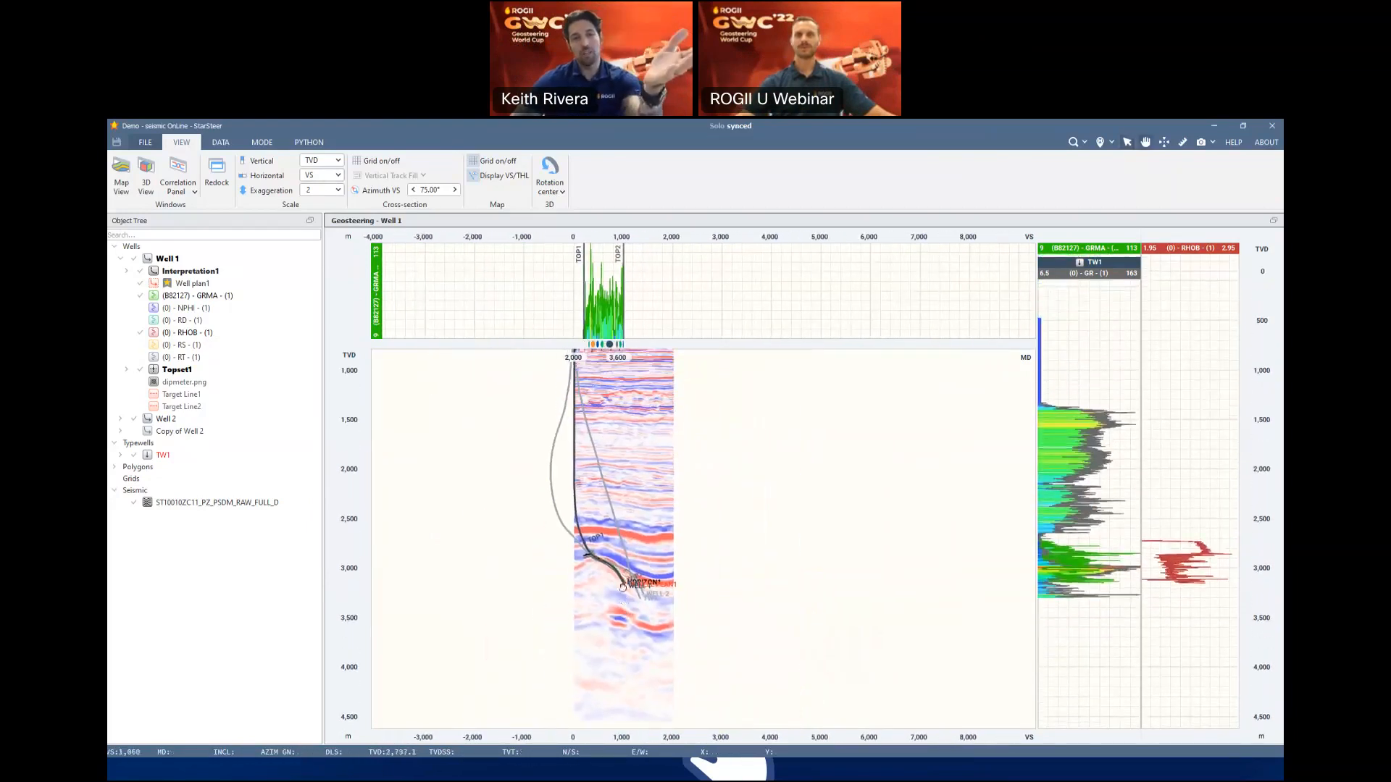
scroll(595, 587, up, 6)
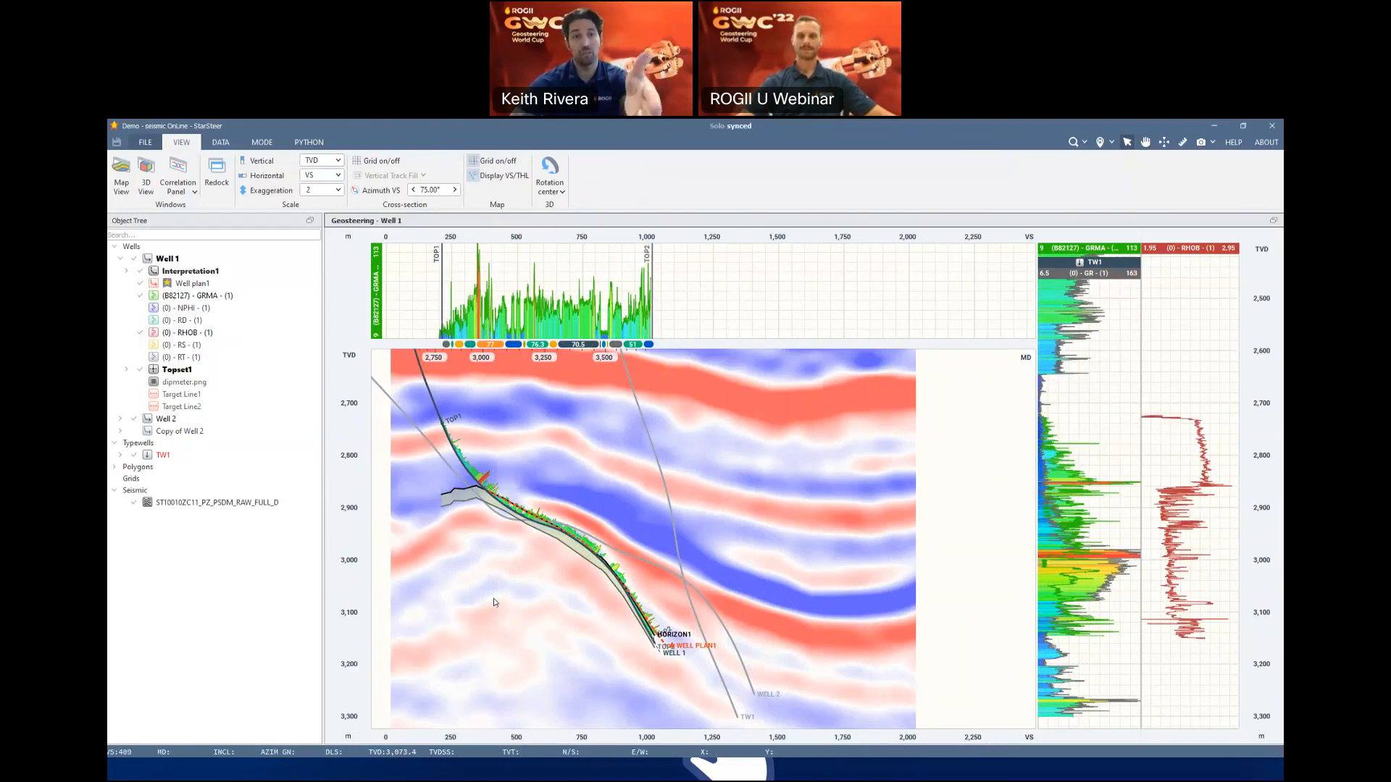
Set the imported seismic object's cross-section to run along VS
click(216, 508)
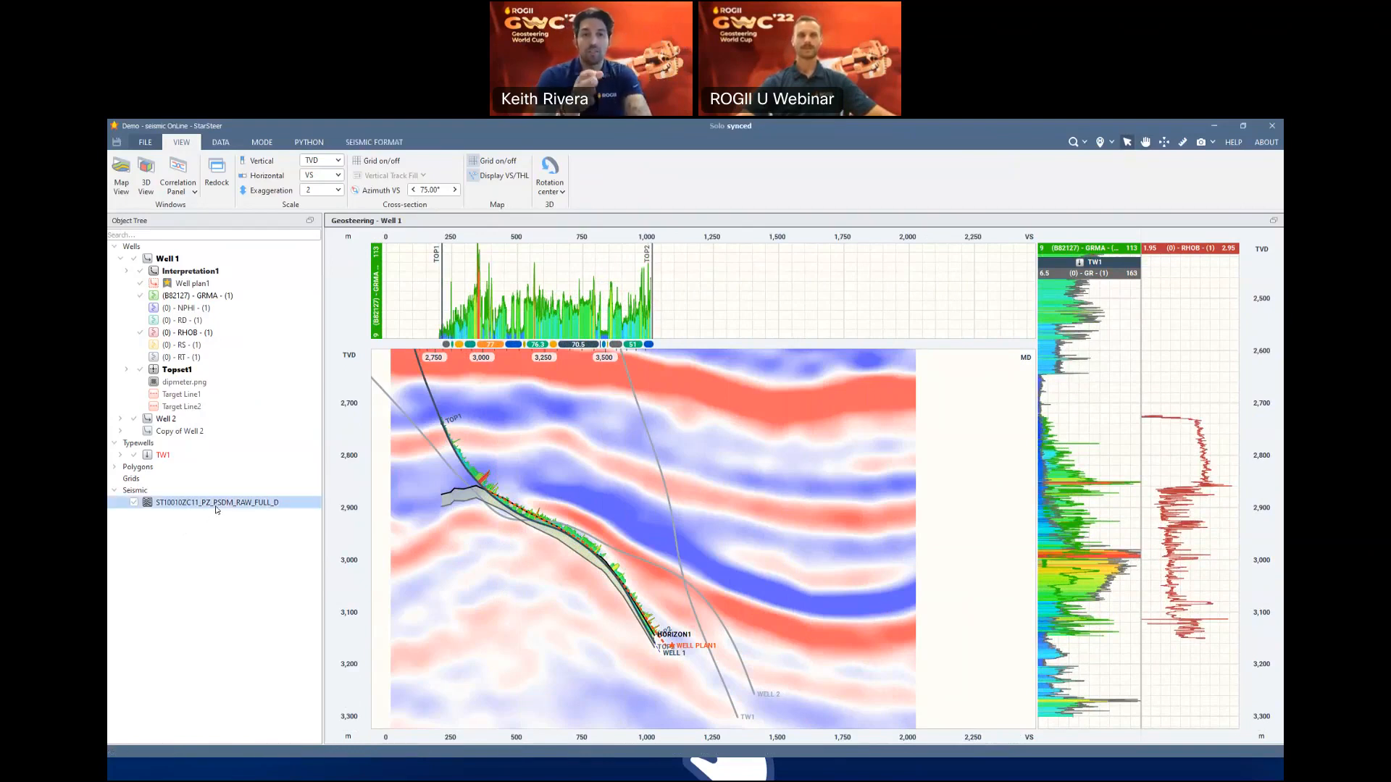
click(372, 143)
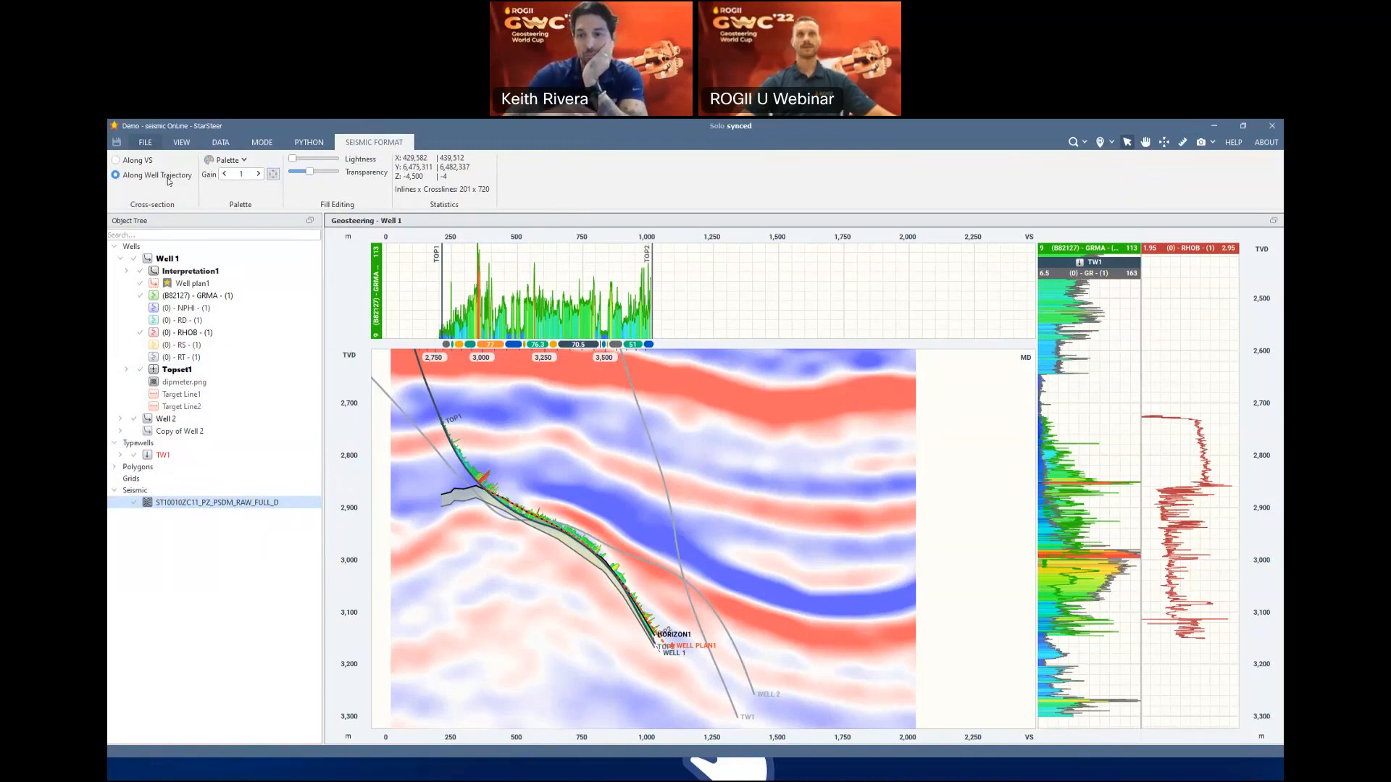
click(116, 160)
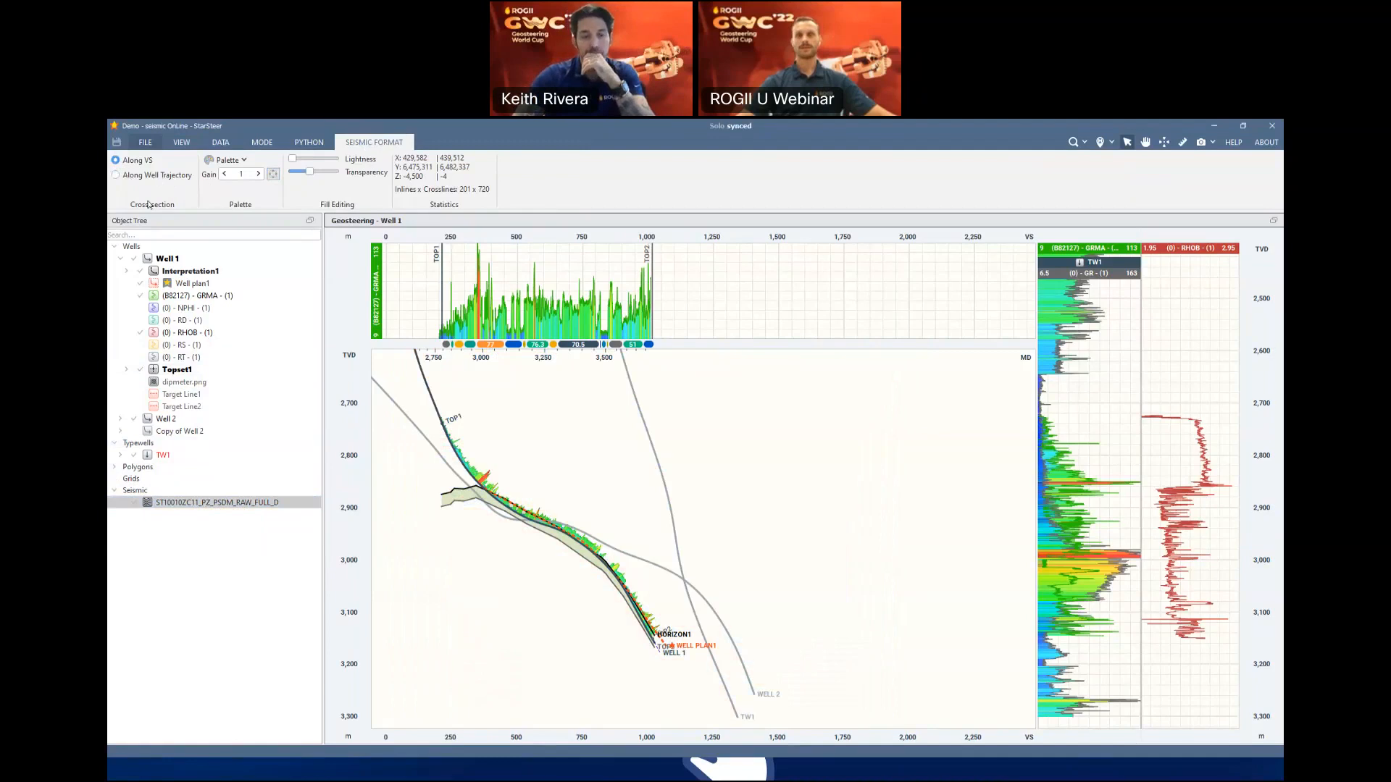
Open the map view and examine the Well 1 and Well plan1 paths against the dashed VS line
click(182, 142)
click(122, 171)
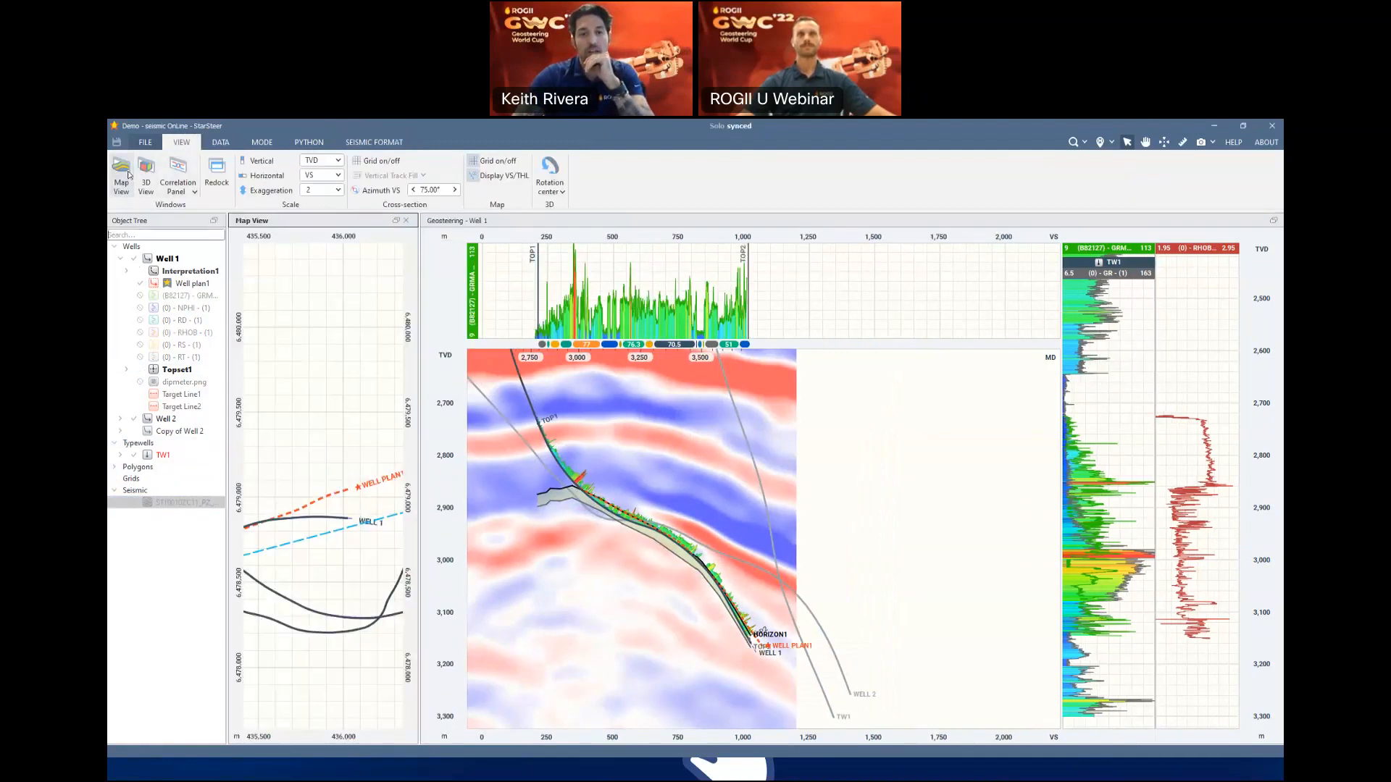
scroll(333, 491, down, 2)
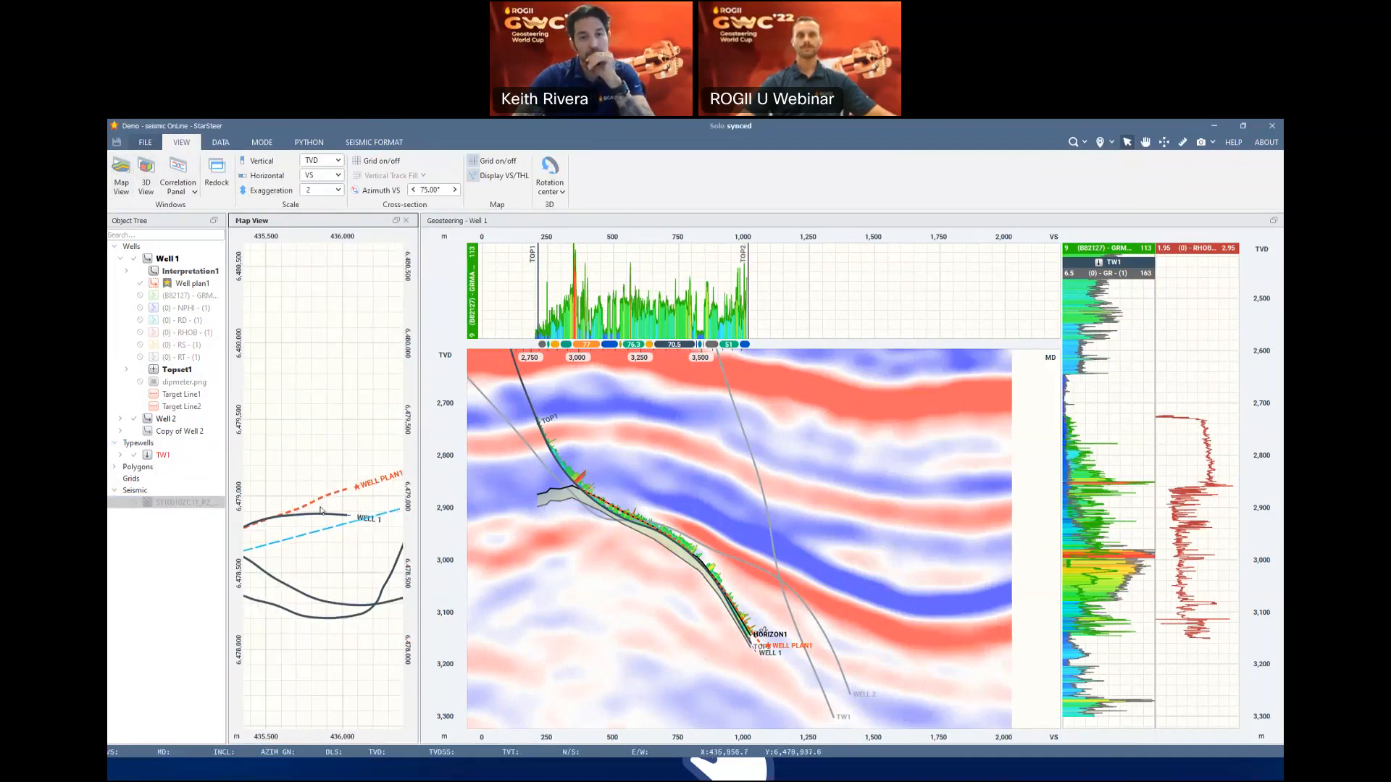
drag(320, 513, 328, 515)
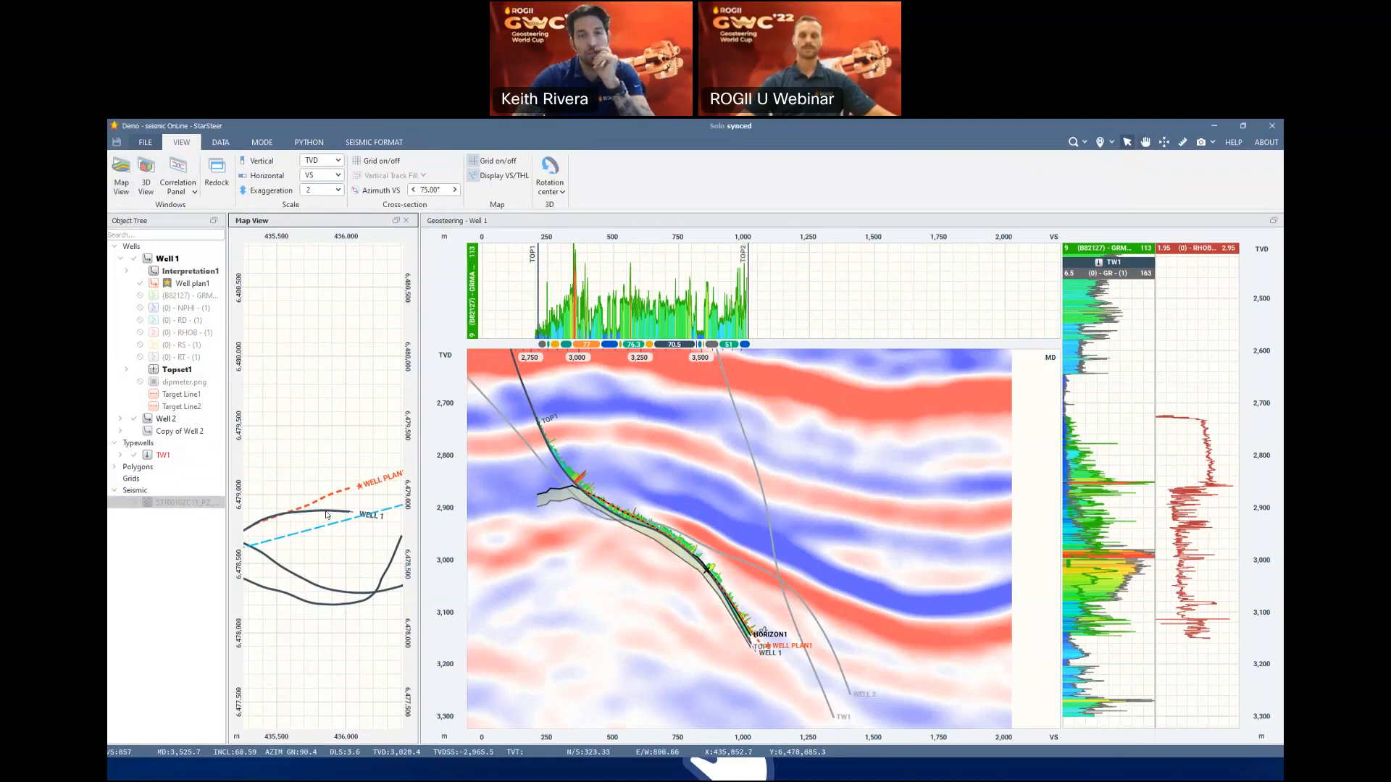
scroll(326, 515, down, 2)
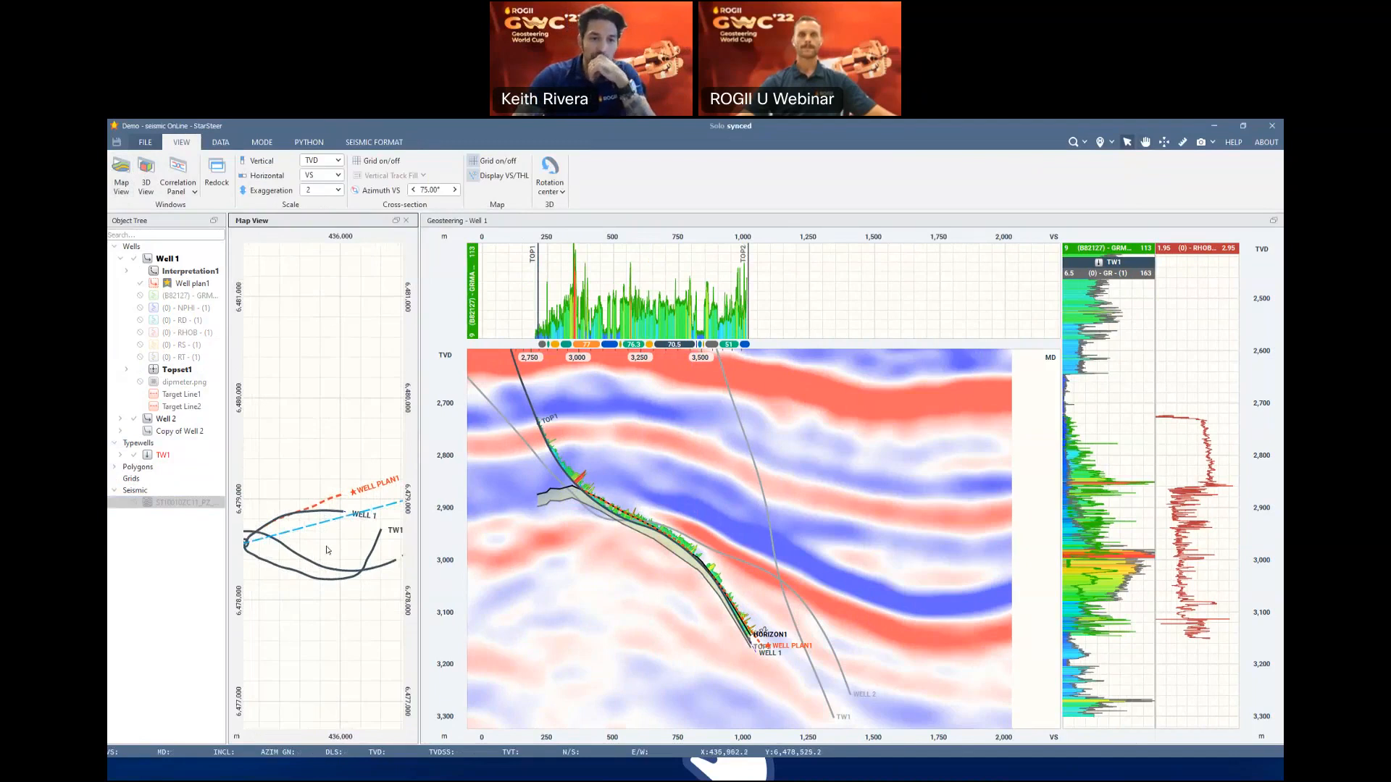
drag(227, 527, 255, 522)
Set the seismic cross-section back to Along Well Trajectory and make Well plan1 the source of the grid/seismic slice
click(393, 140)
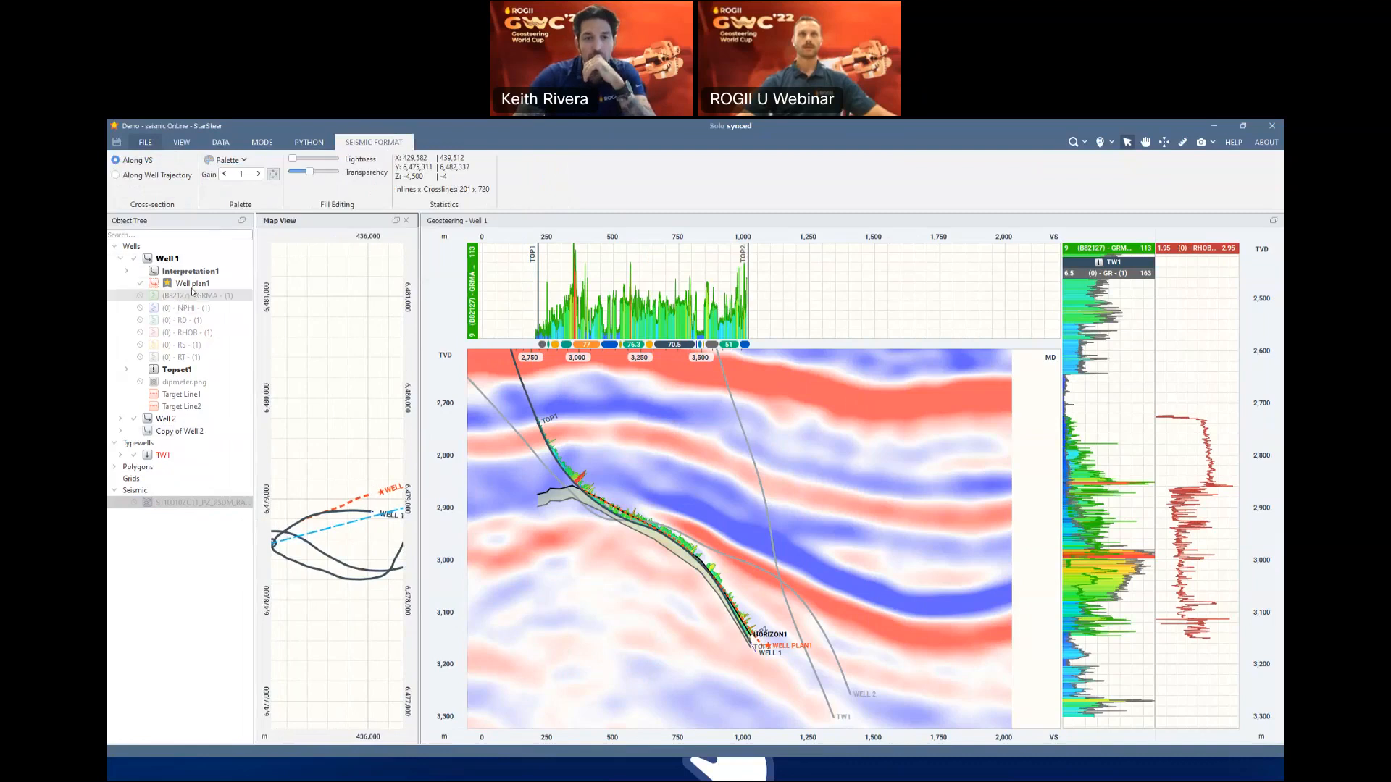
click(116, 175)
click(192, 283)
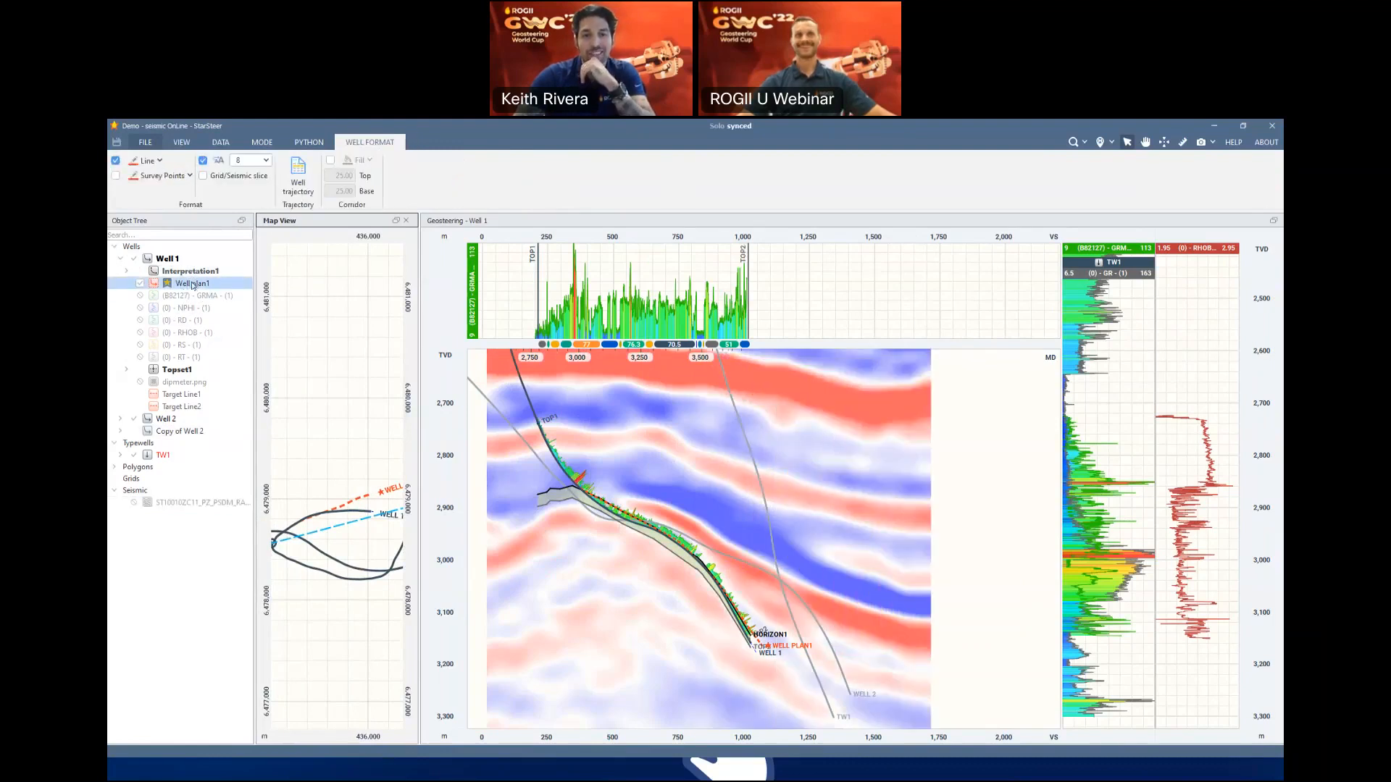
scroll(328, 499, down, 3)
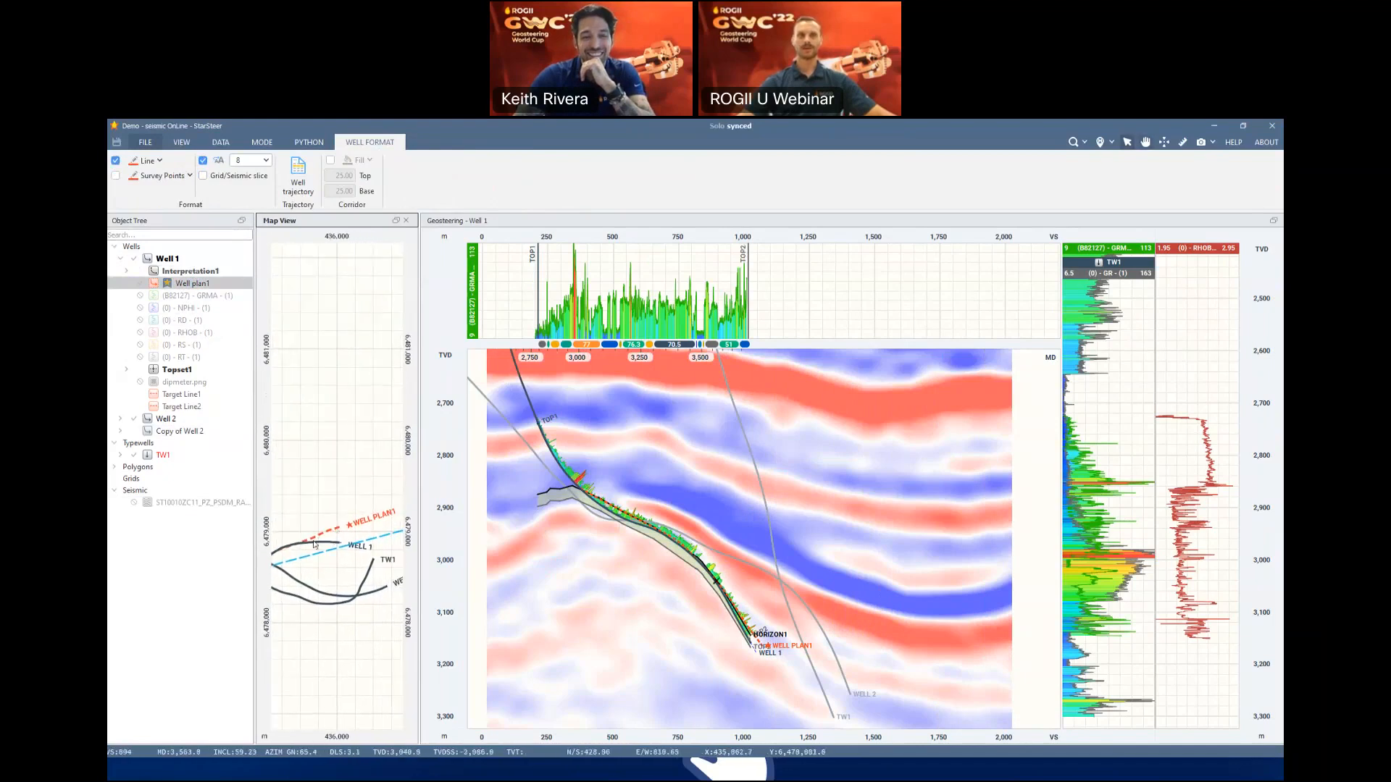
click(203, 176)
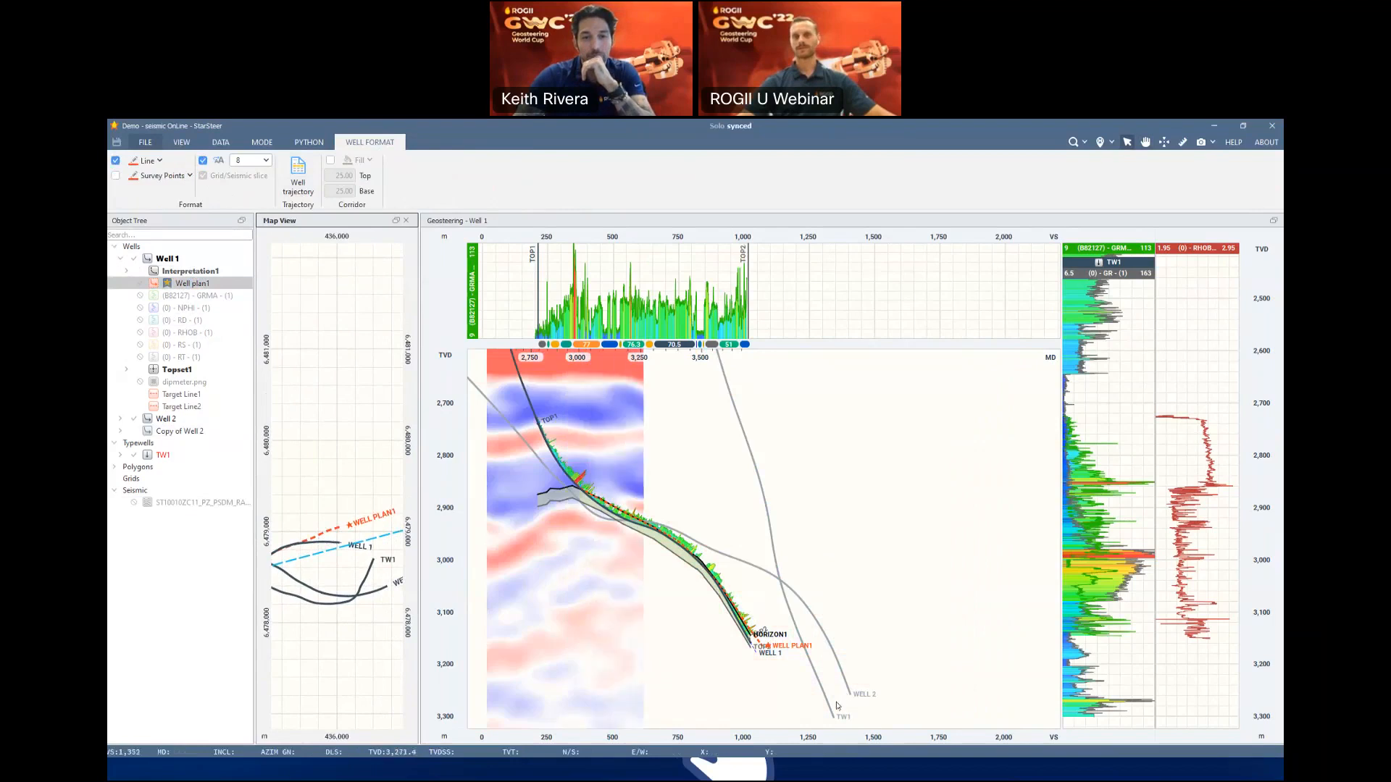
Return the grid/seismic slice to Well 1 and close the map view
click(195, 255)
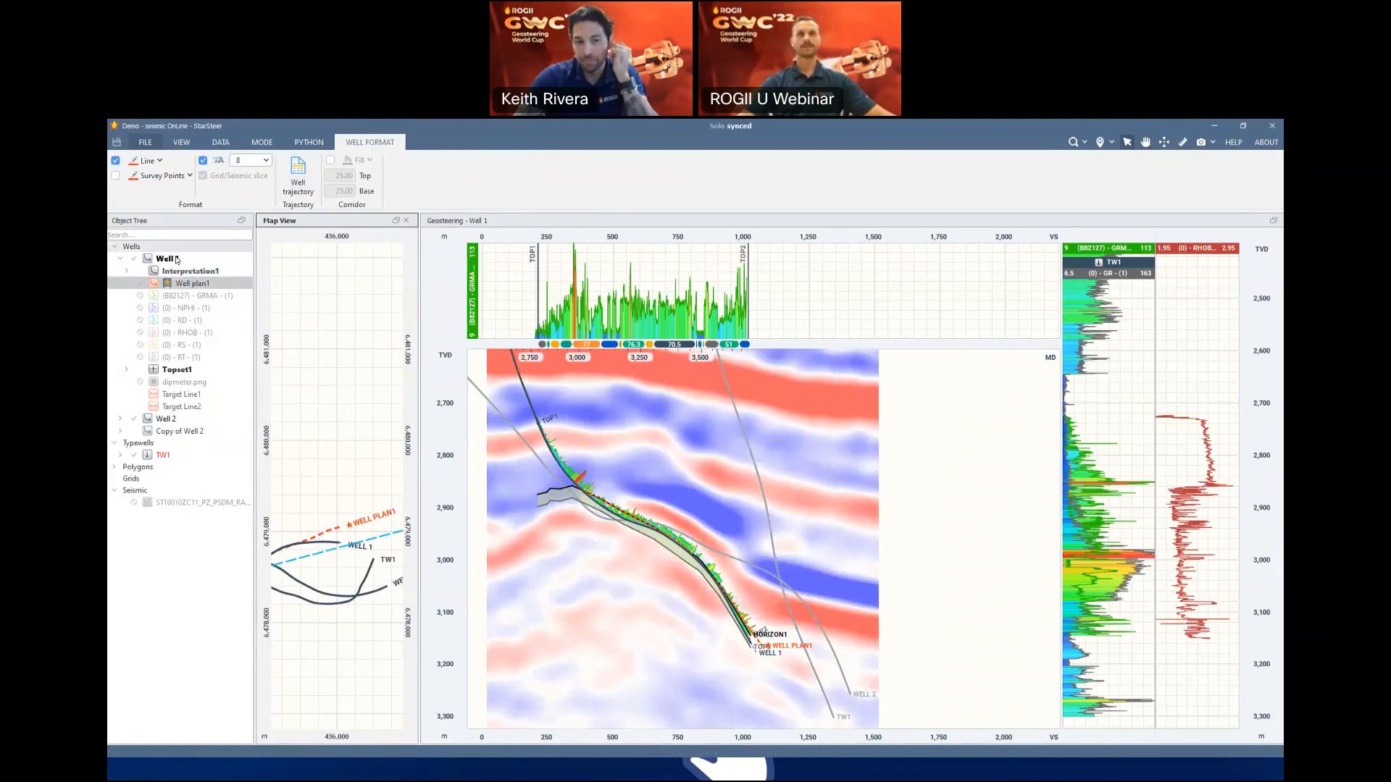
click(205, 177)
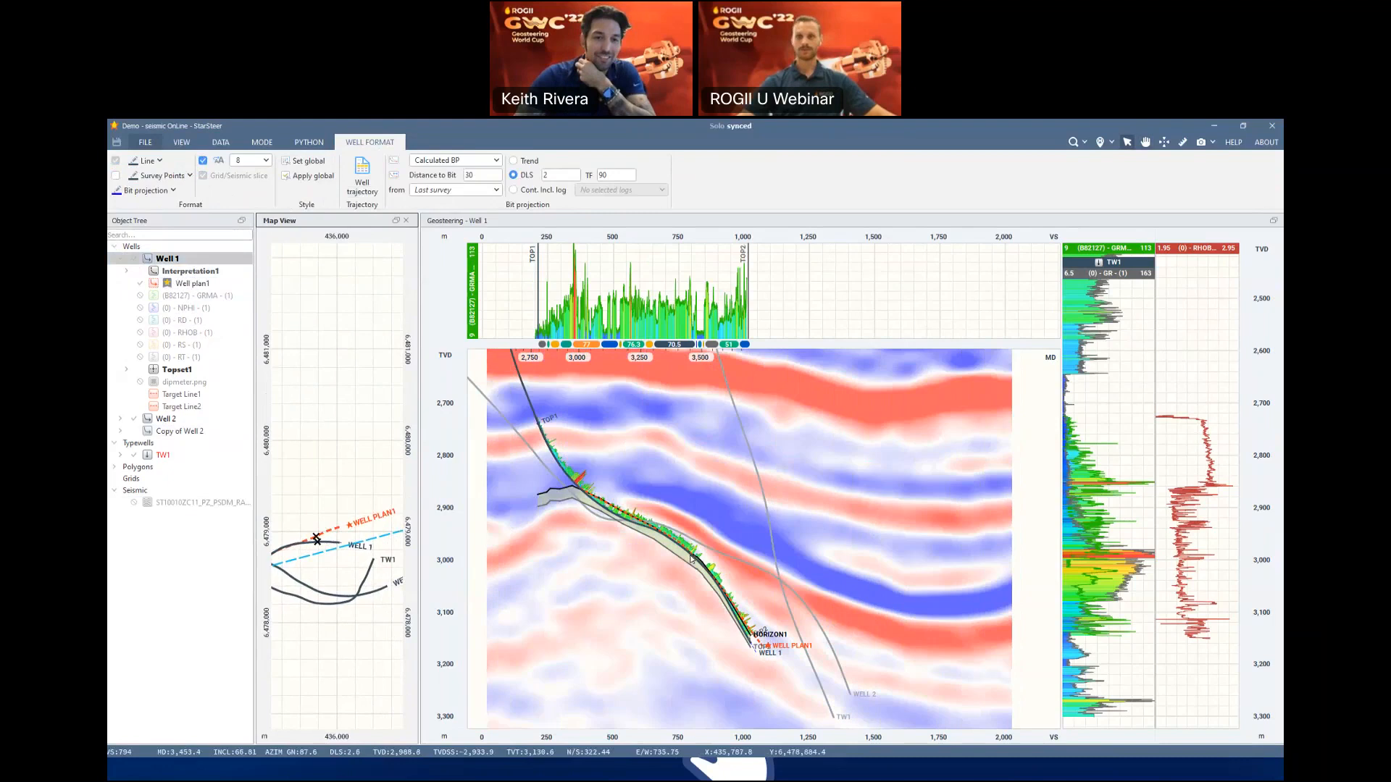
click(406, 221)
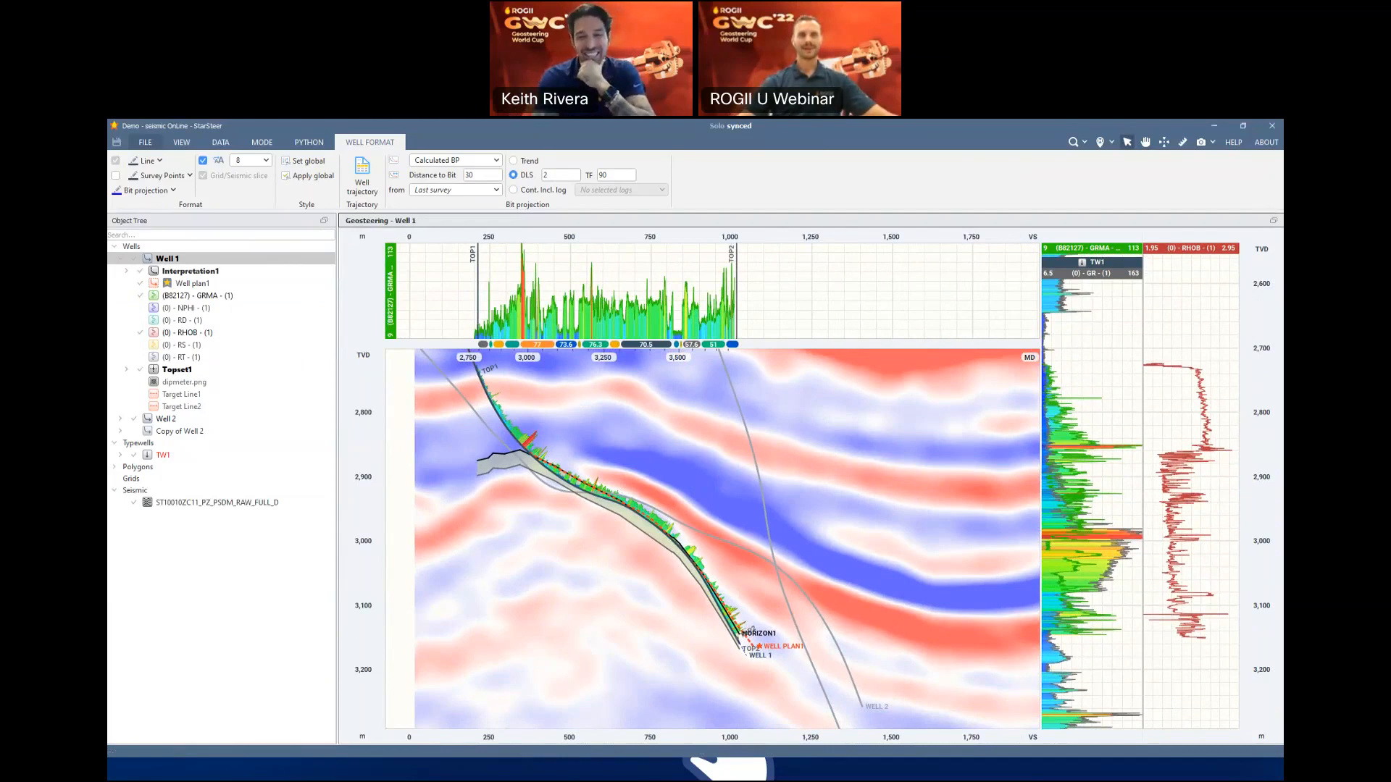
Start a new user palette for the seismic object, named with a colleague's first name followed by "Tasteful Palette"
click(279, 503)
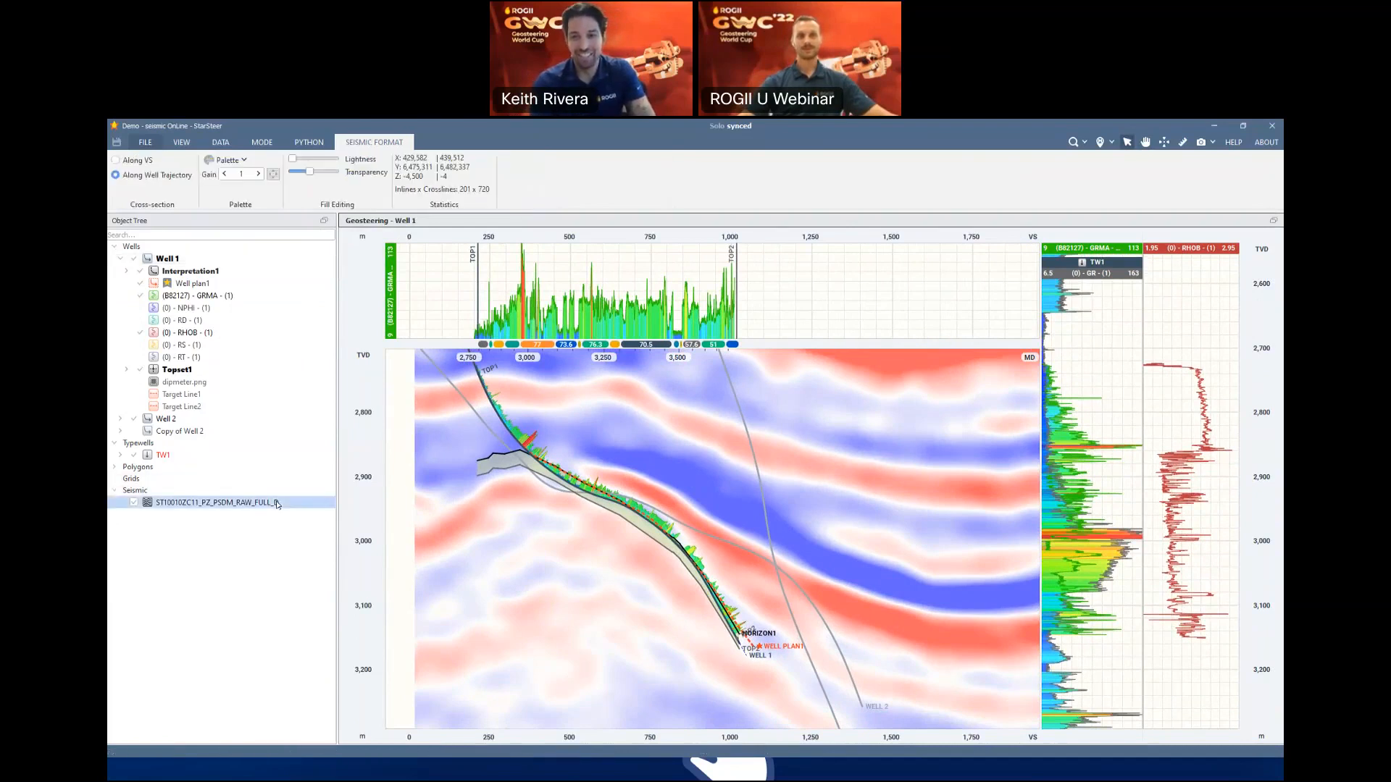
click(239, 161)
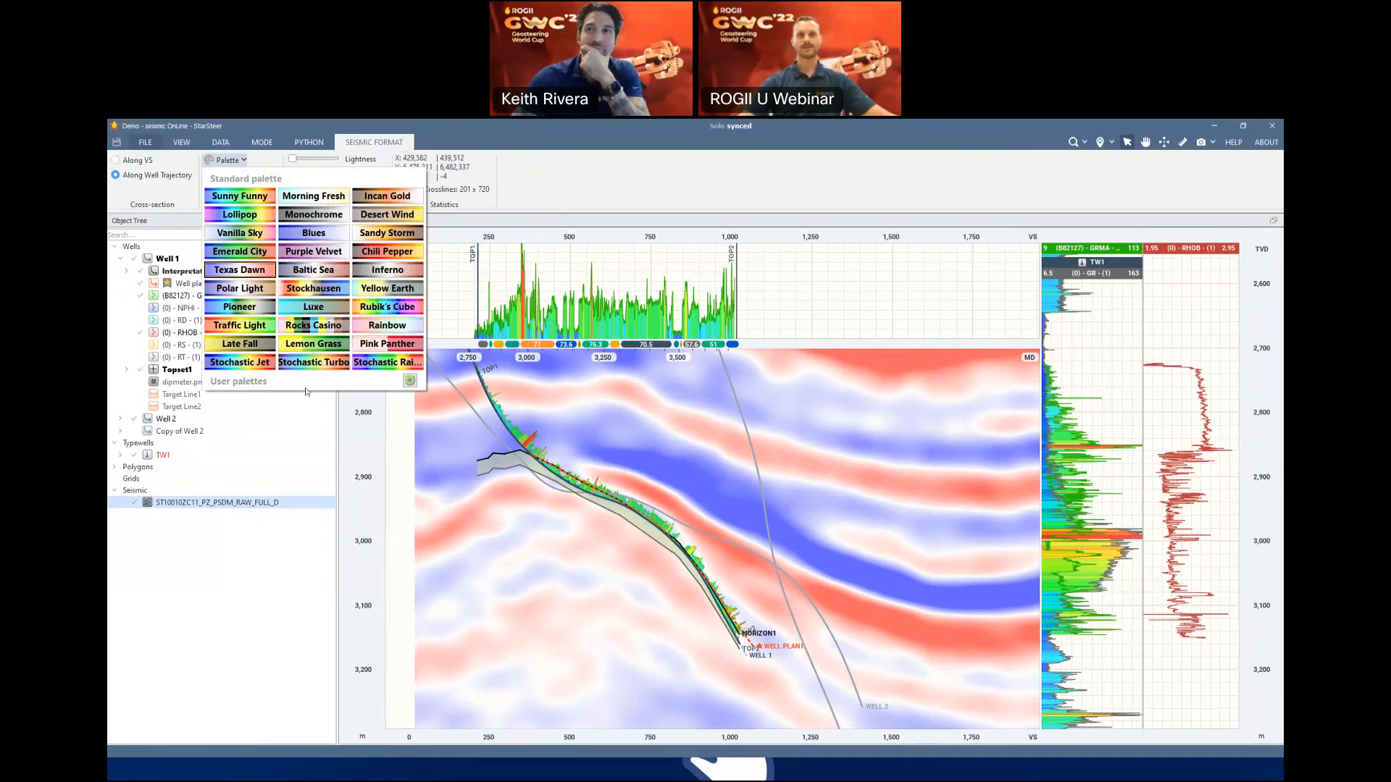
click(410, 382)
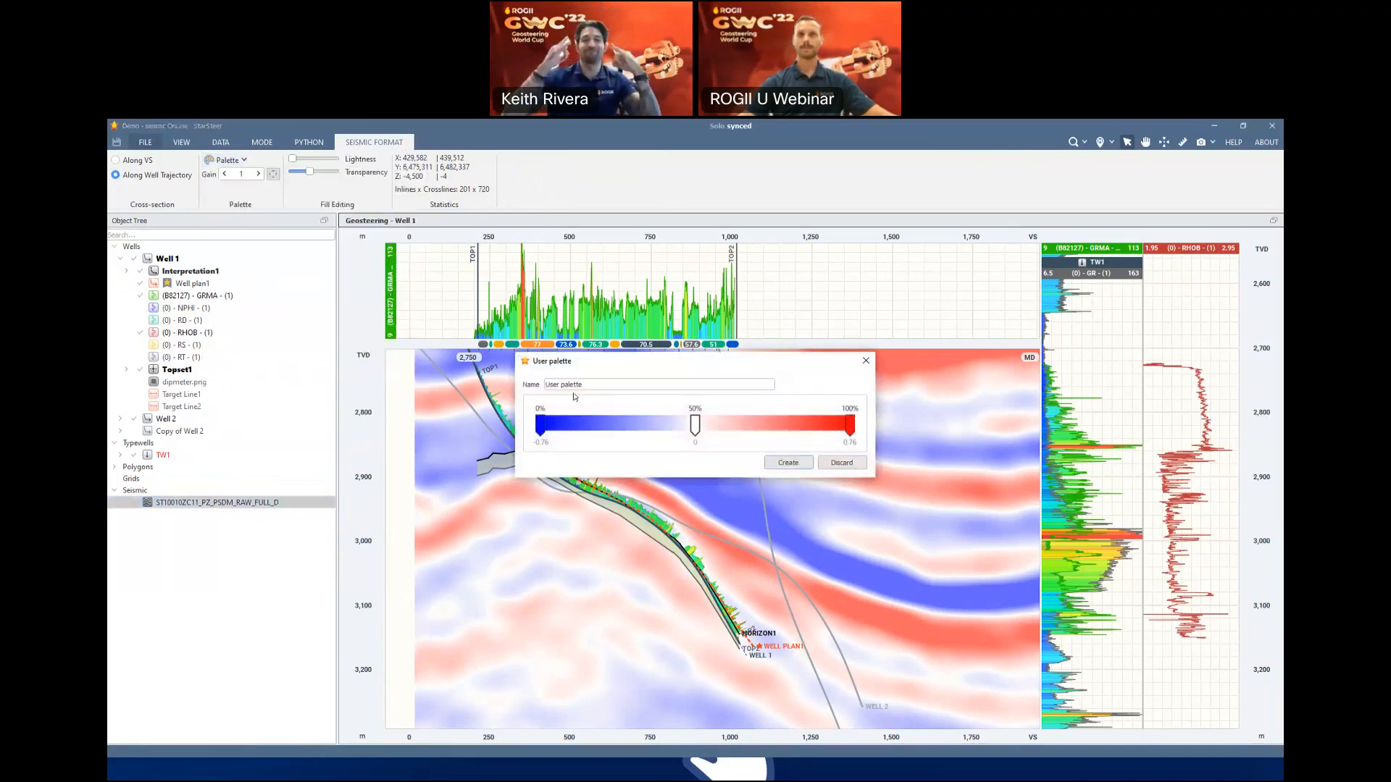
drag(588, 381, 476, 382)
text(Jeff's Tasteful)
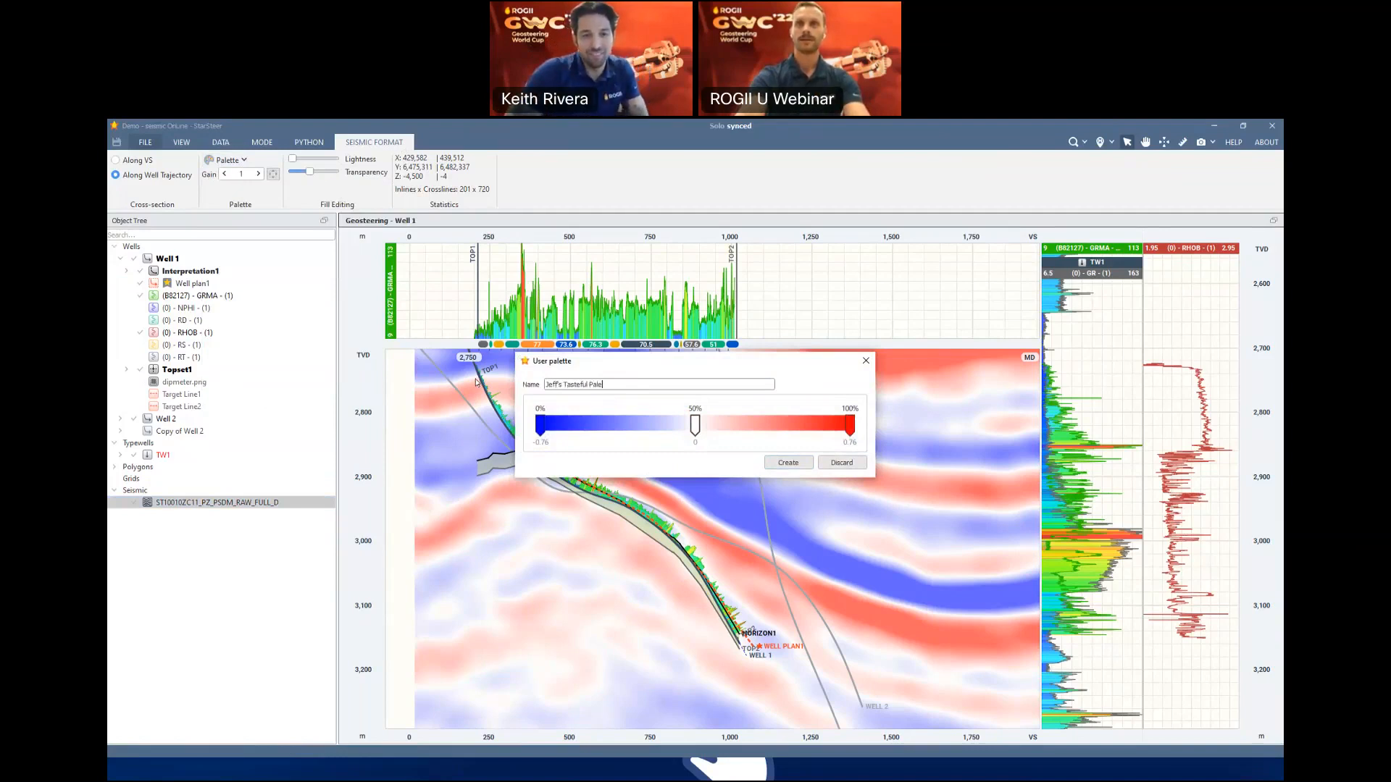
Add a pink color stop at 24% of the user palette and color the 50% stop green
click(614, 427)
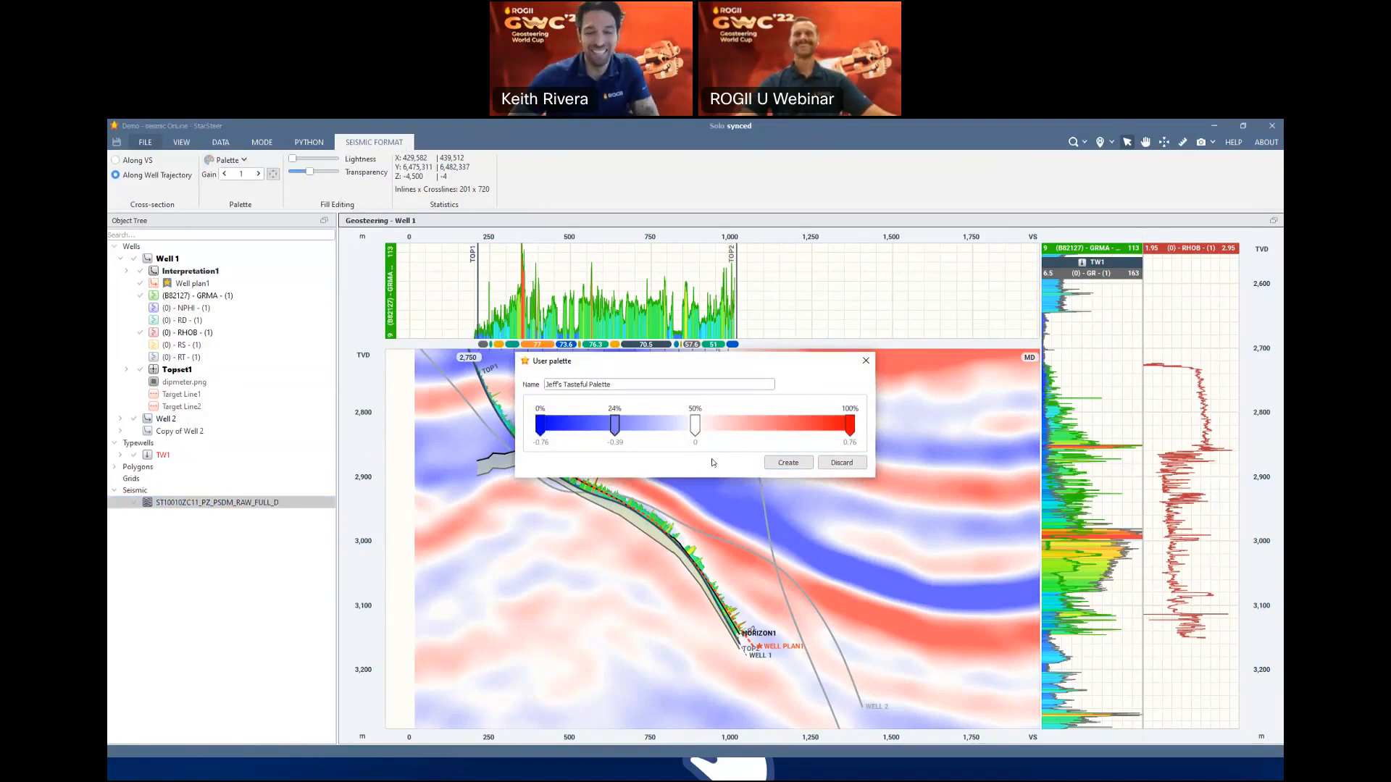
click(615, 426)
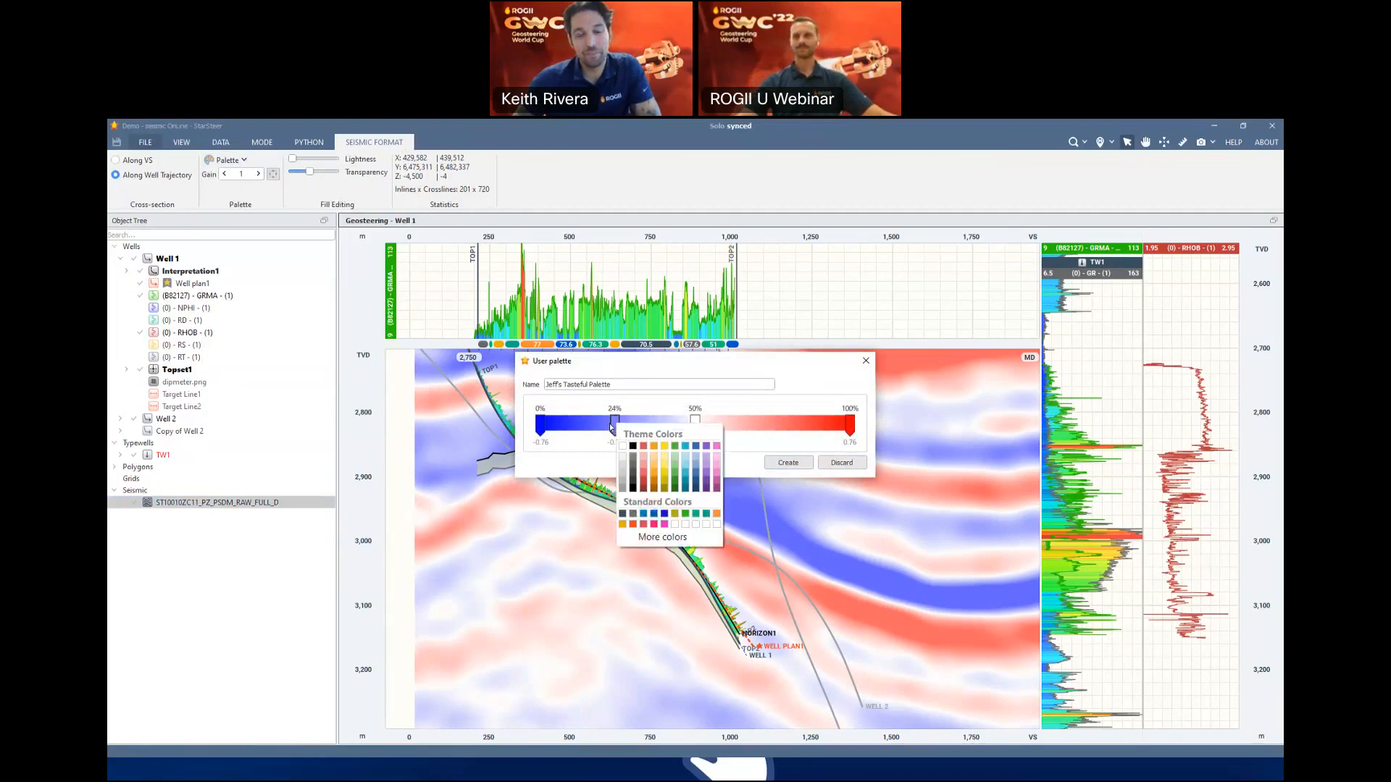
click(717, 446)
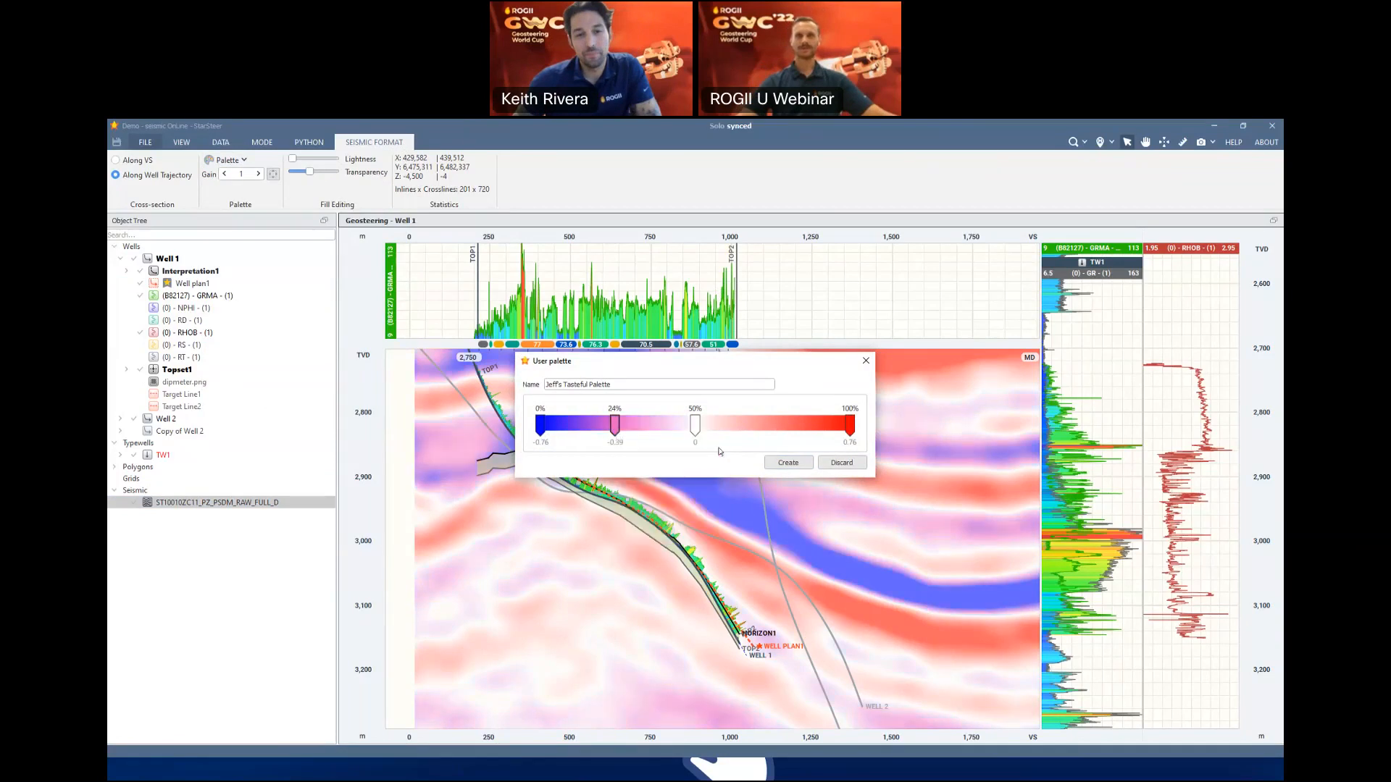
click(697, 426)
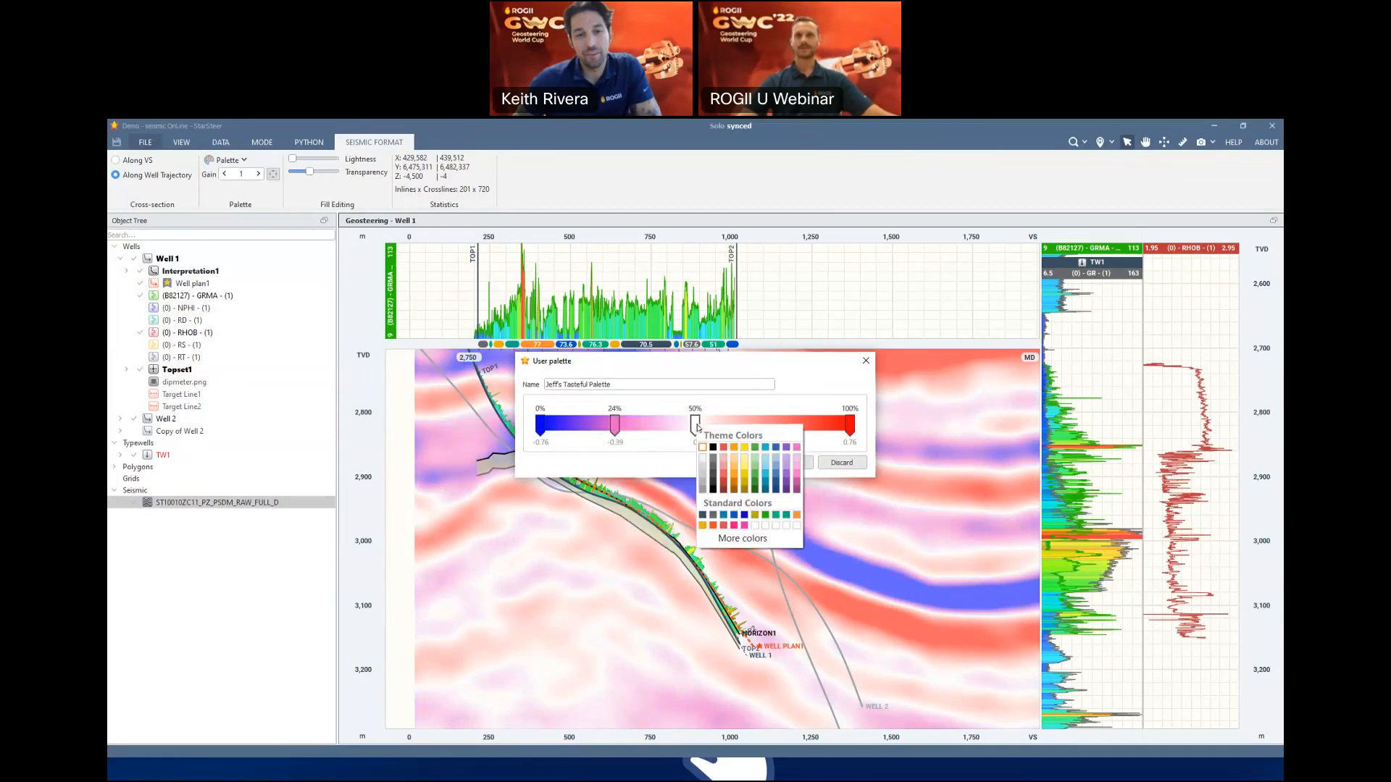
click(754, 449)
Add a color stop at 76% of the user palette and set it to yellow (#ffff00)
click(782, 425)
drag(782, 426, 775, 426)
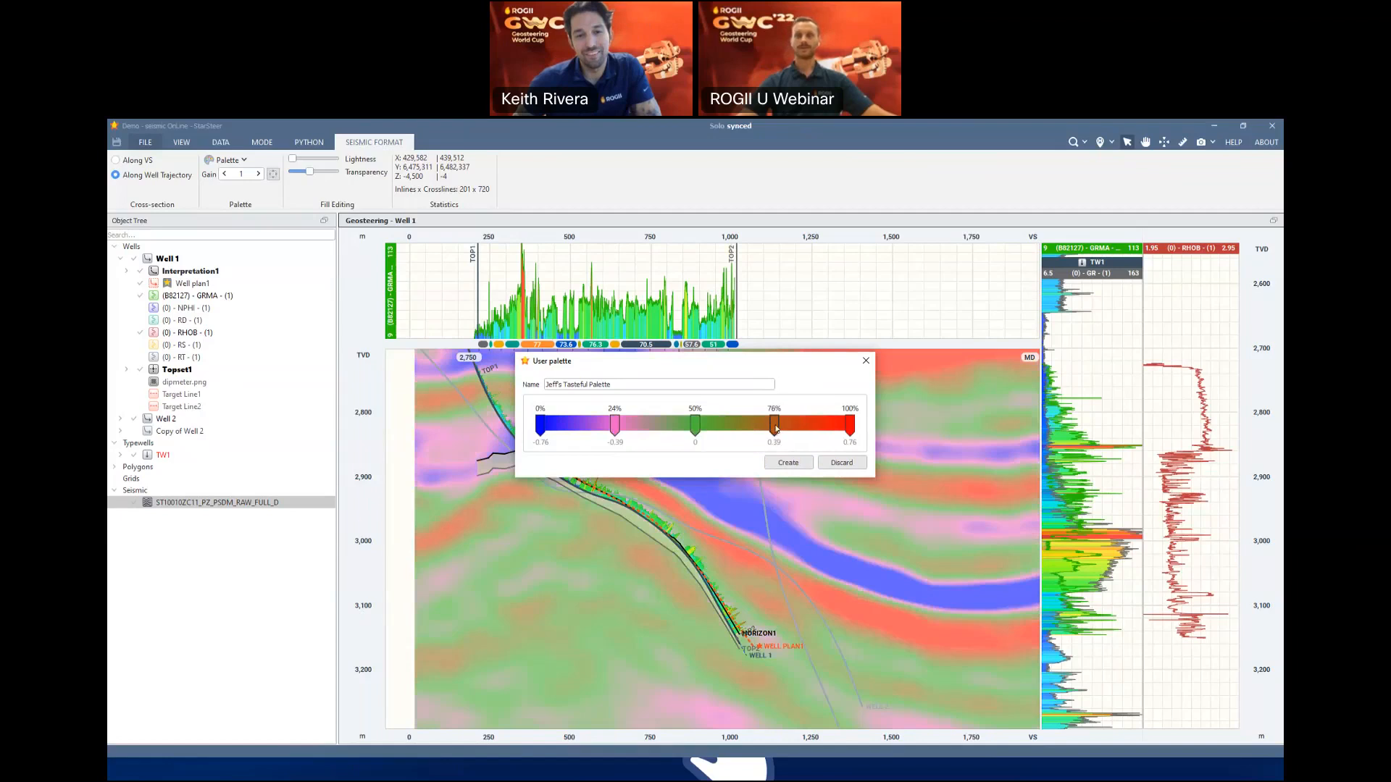
double_click(775, 426)
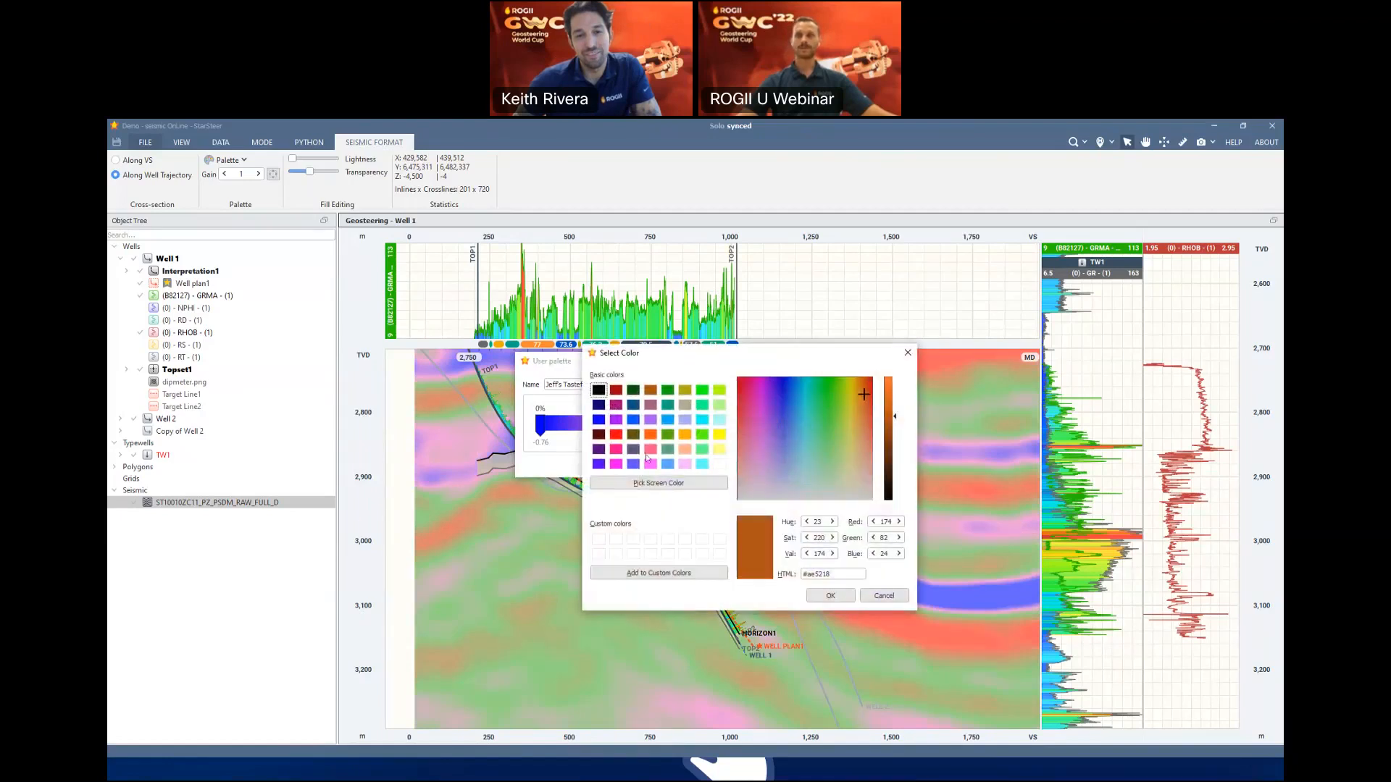
click(719, 434)
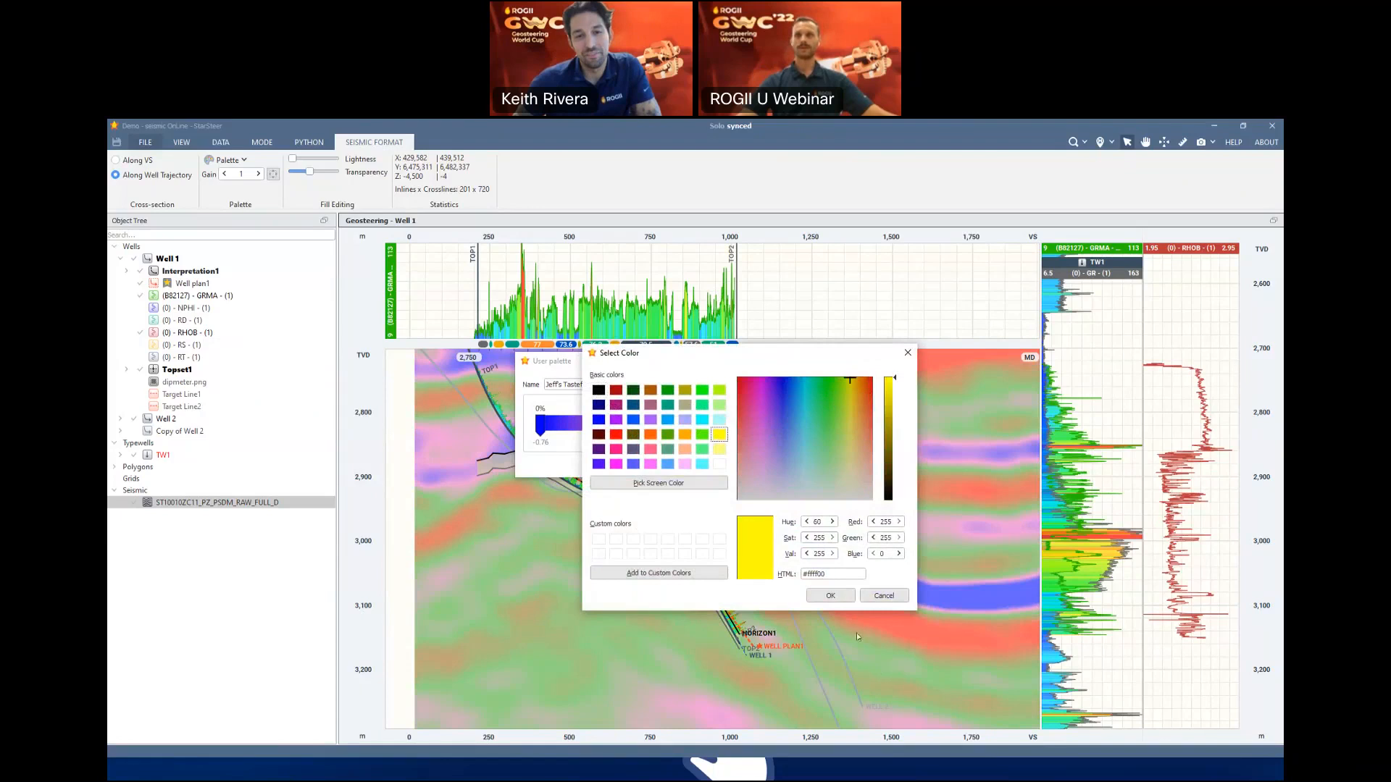
click(833, 595)
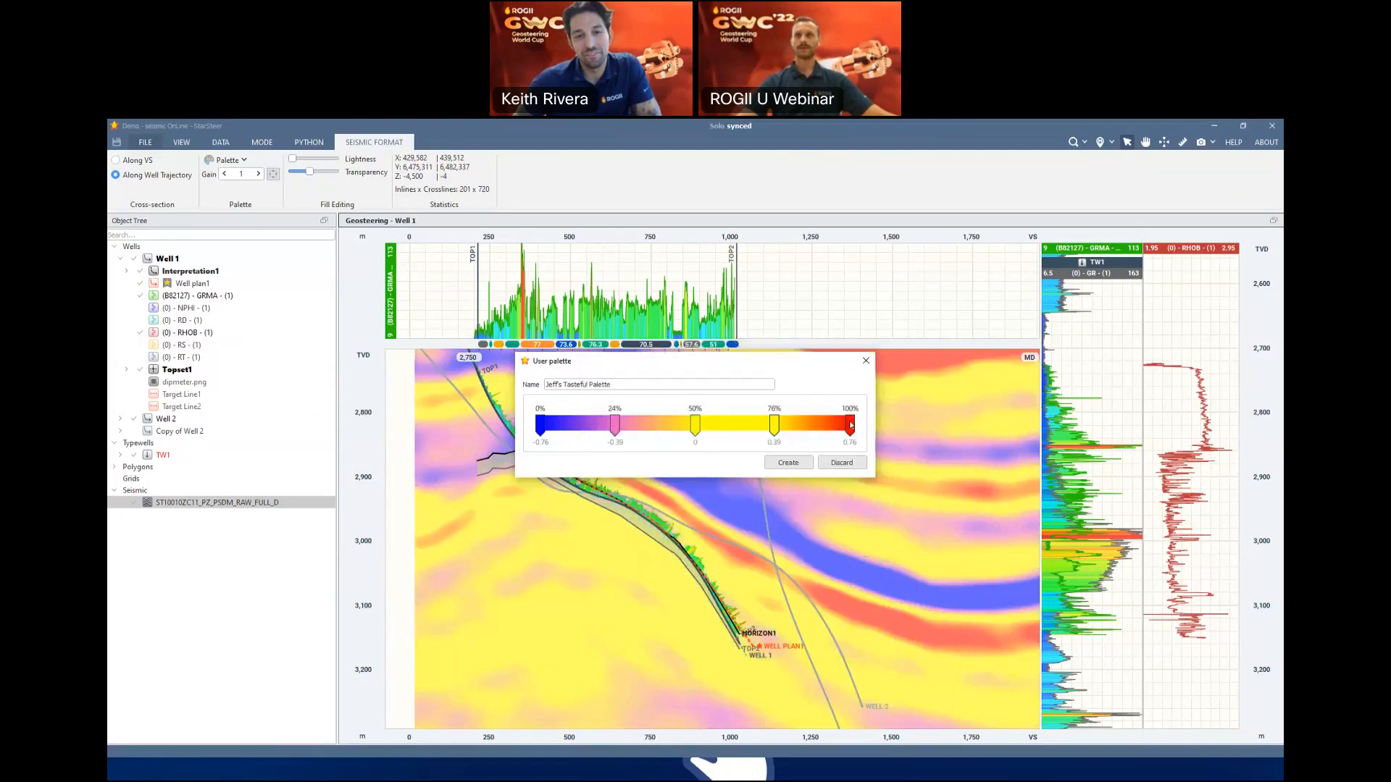
Set the user palette's 100% stop to orange (#ffaa00) and its 50% stop to bright green
double_click(850, 426)
click(681, 434)
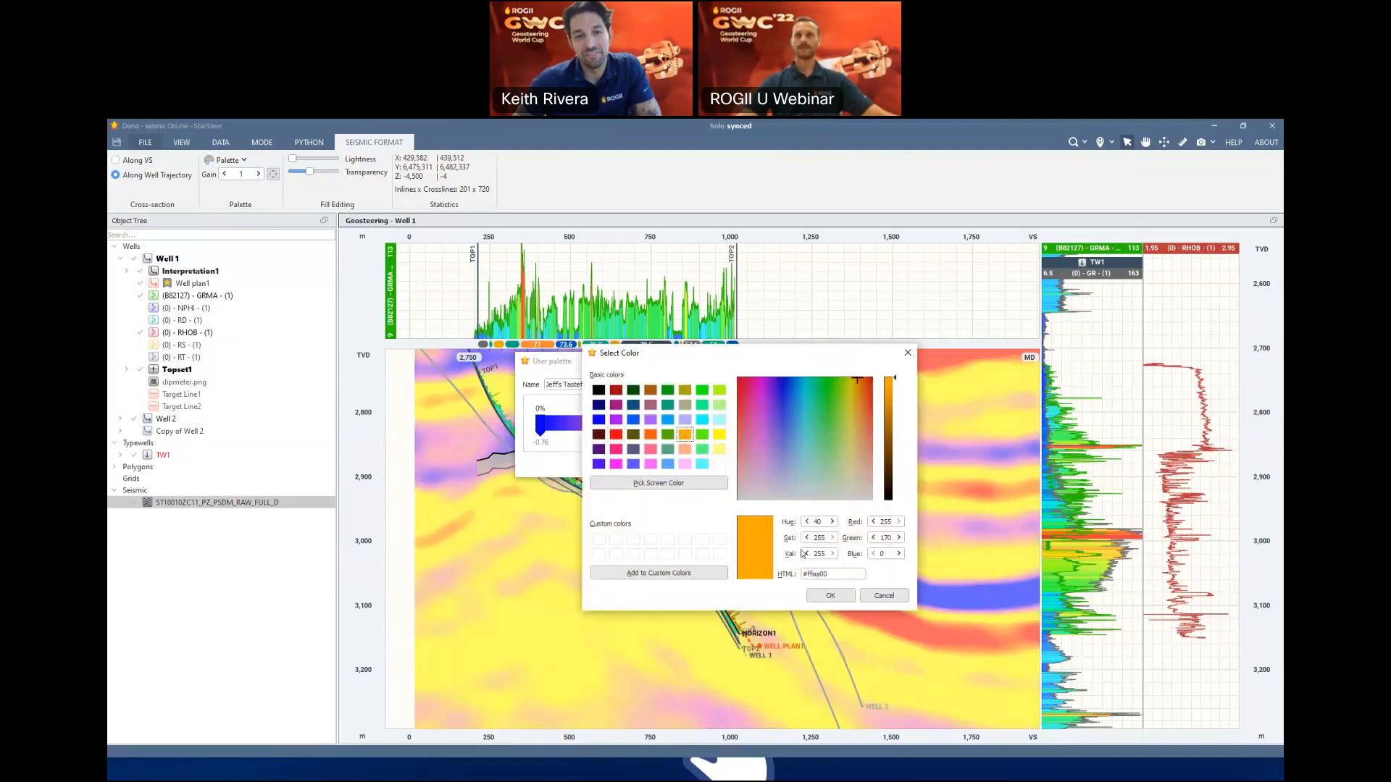
click(830, 596)
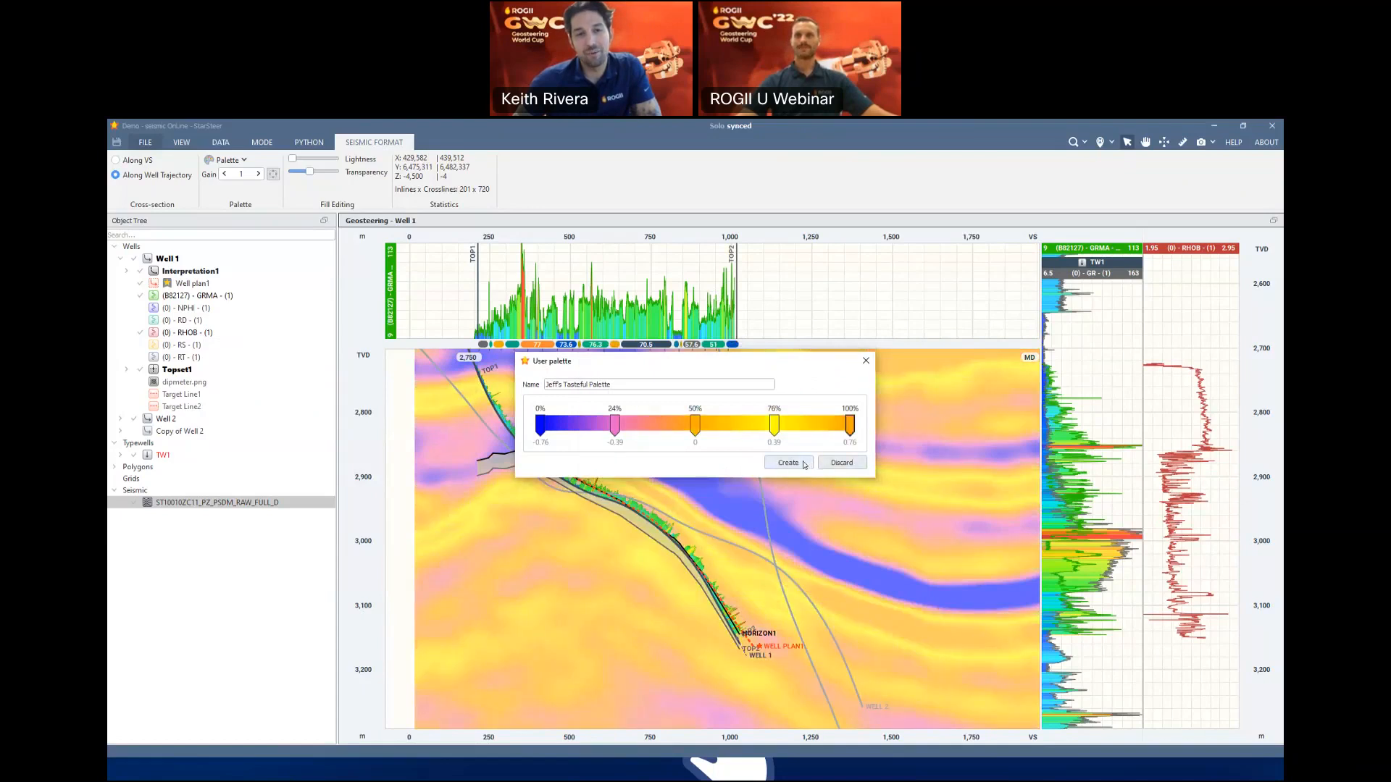
double_click(694, 427)
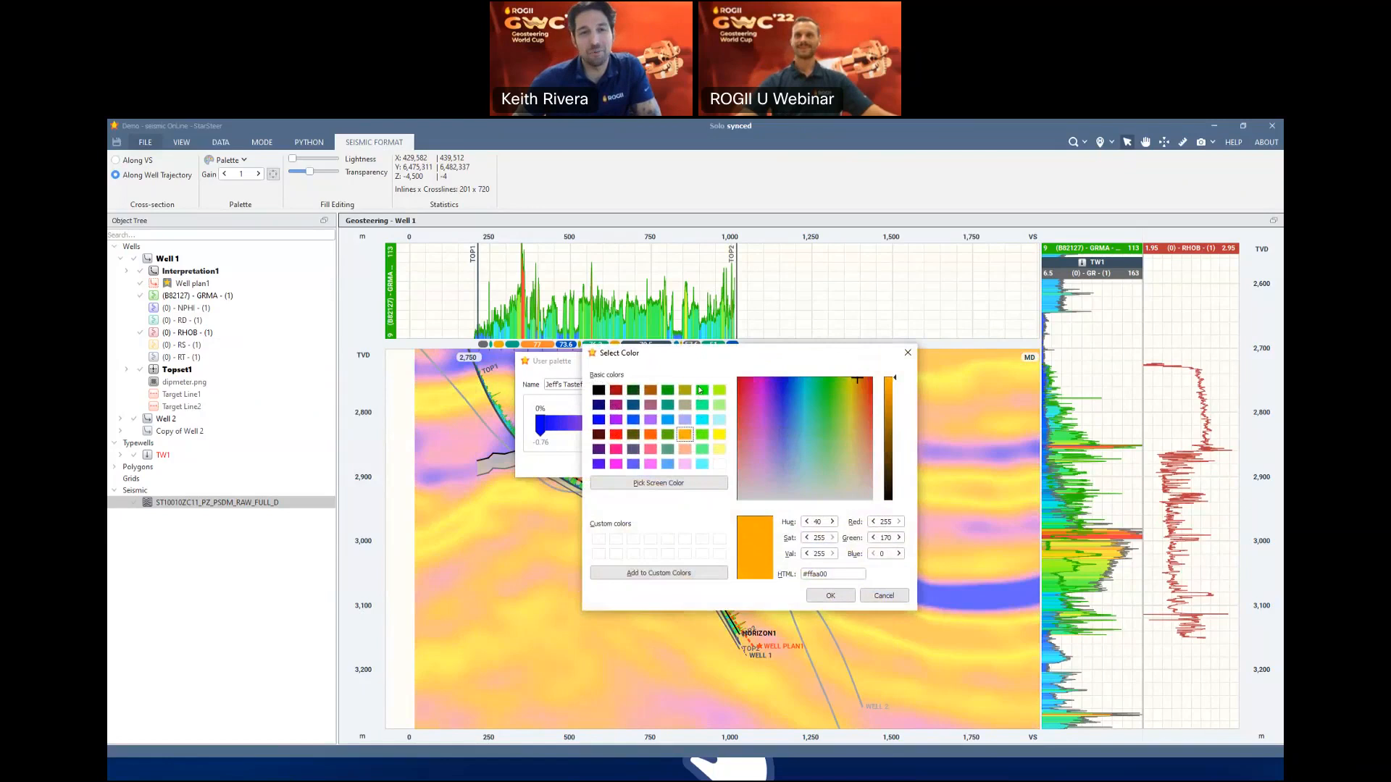
click(701, 391)
click(825, 597)
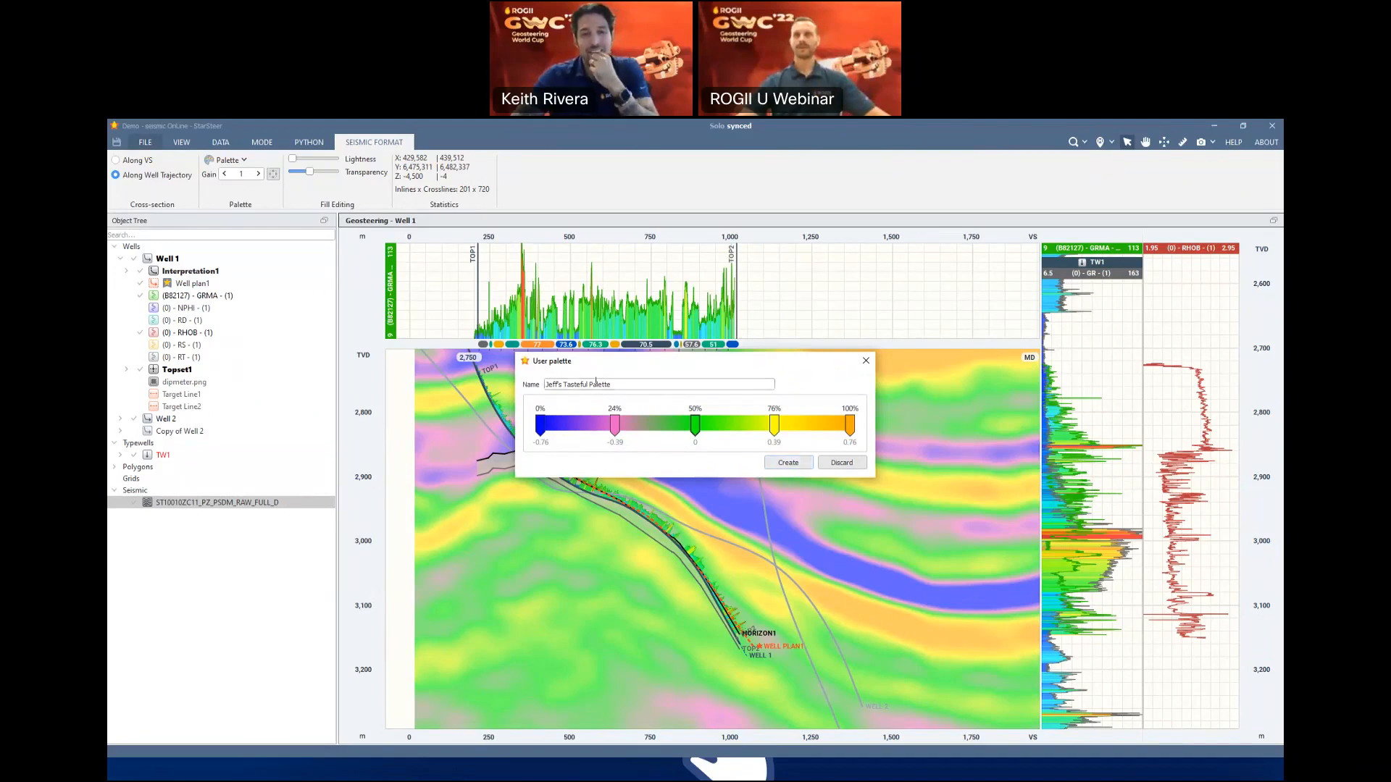
Create the seismic object's user palette with the color stops as configured
click(791, 463)
scroll(720, 557, down, 5)
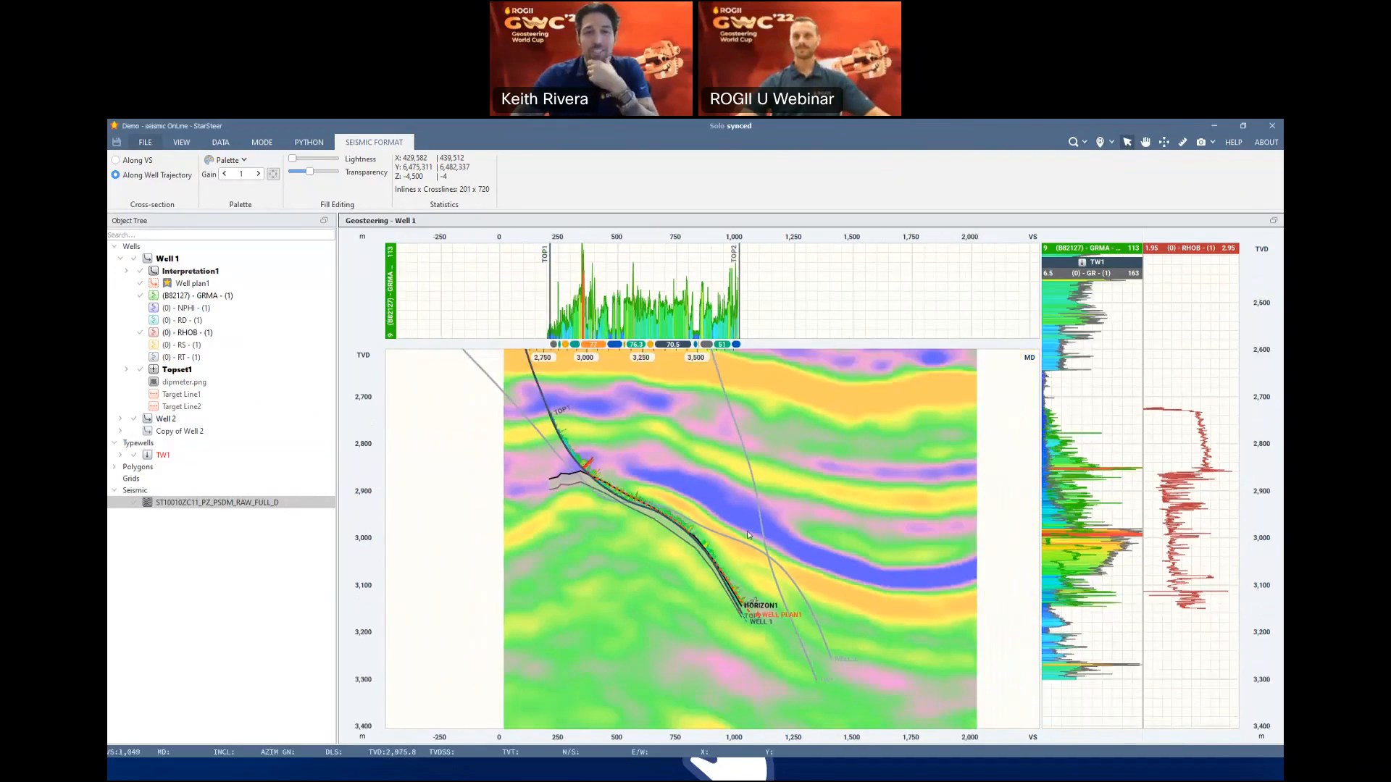
scroll(720, 556, down, 4)
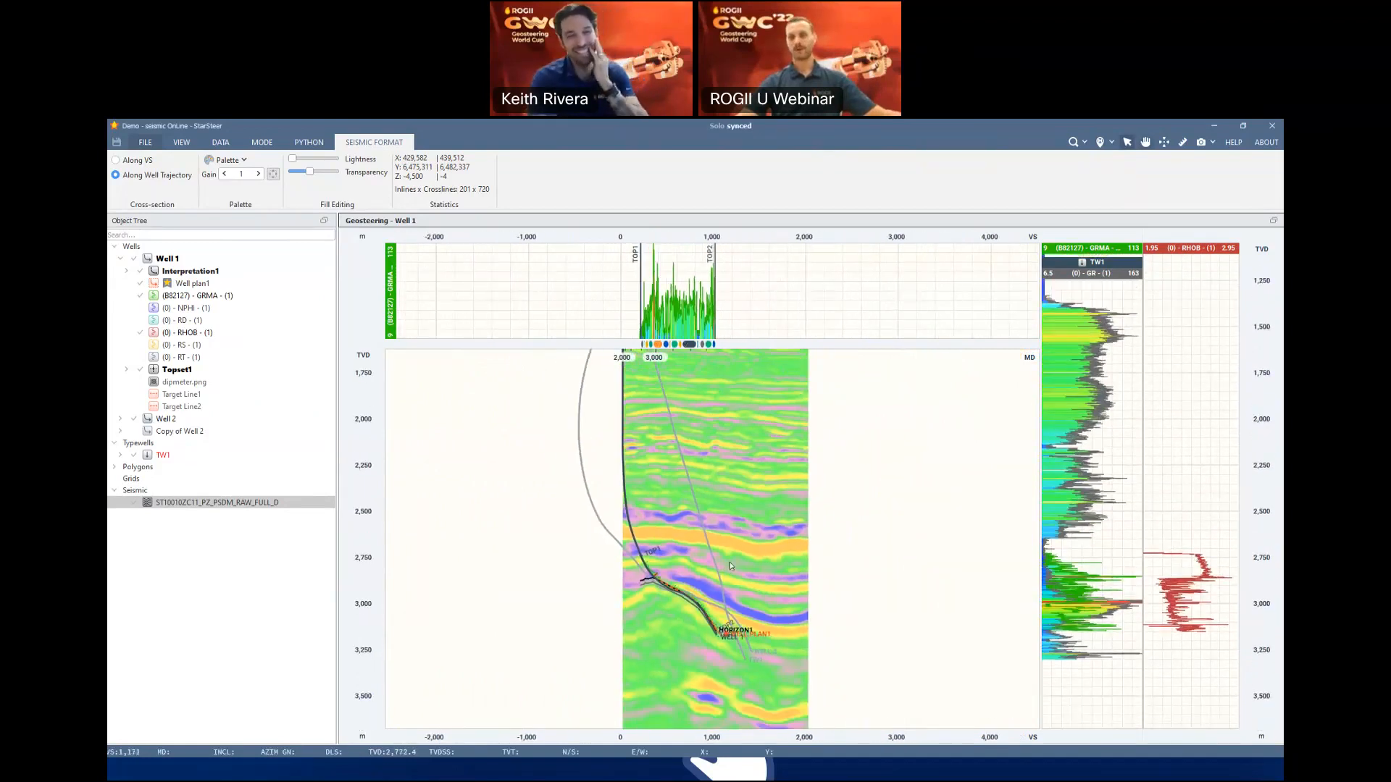
Try to export the seismic object's user palette as a StarSteer palette (*.sspalette) file
click(244, 160)
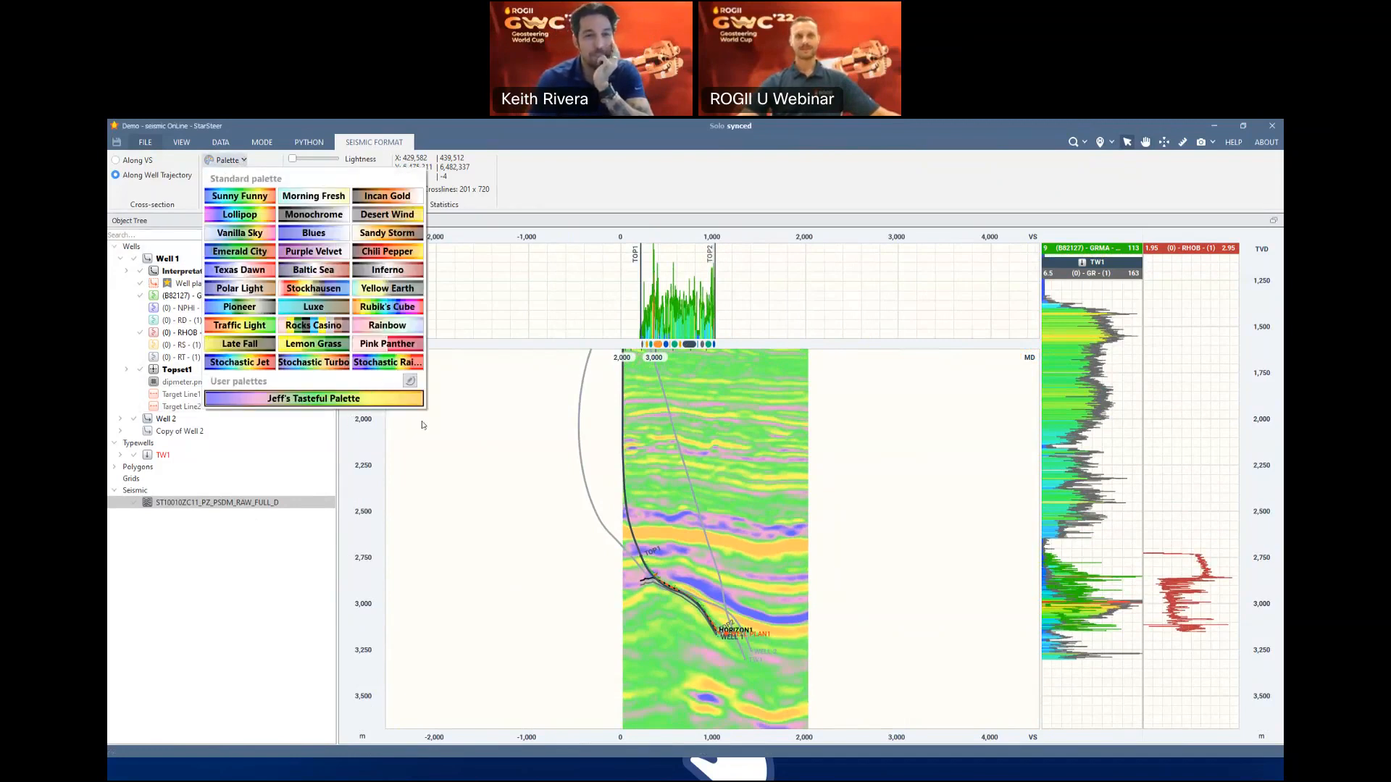
click(234, 158)
click(235, 159)
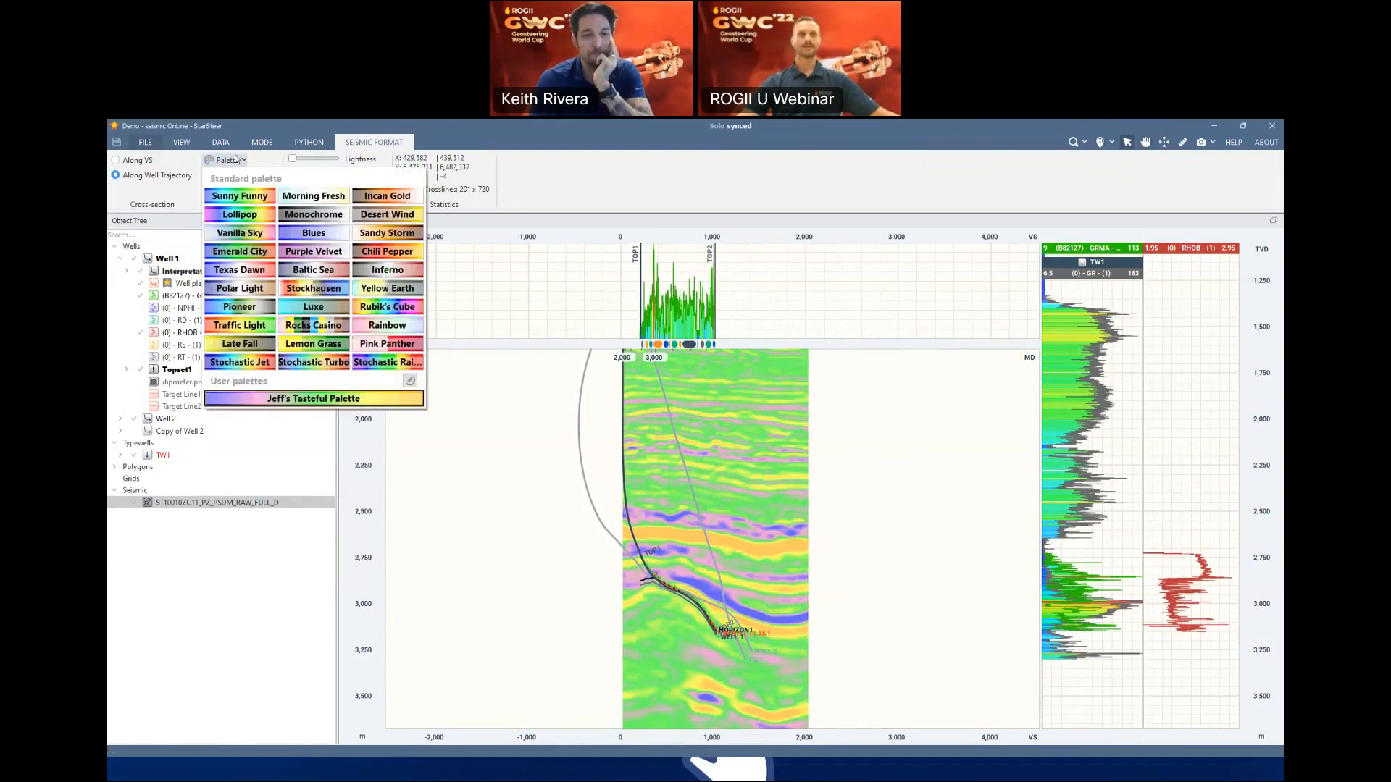
right_click(325, 402)
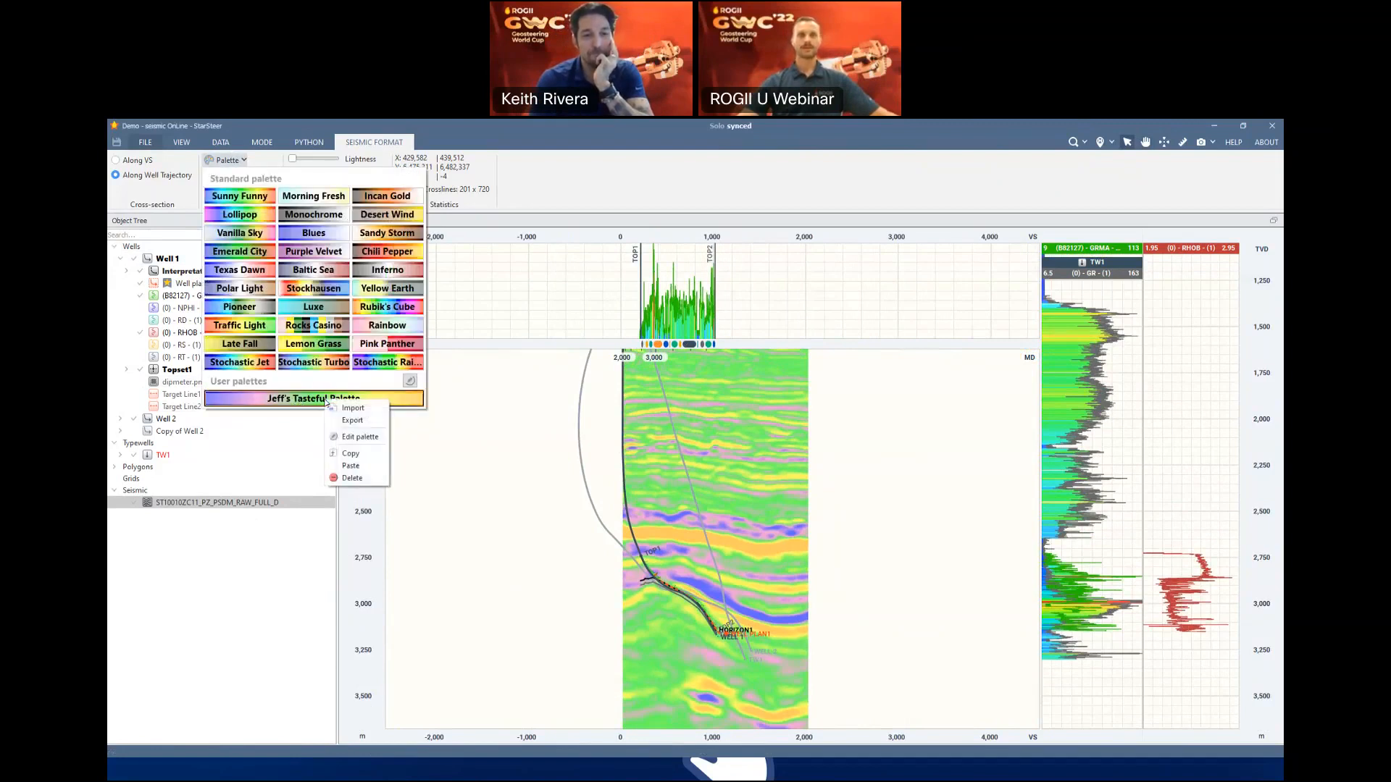
click(354, 420)
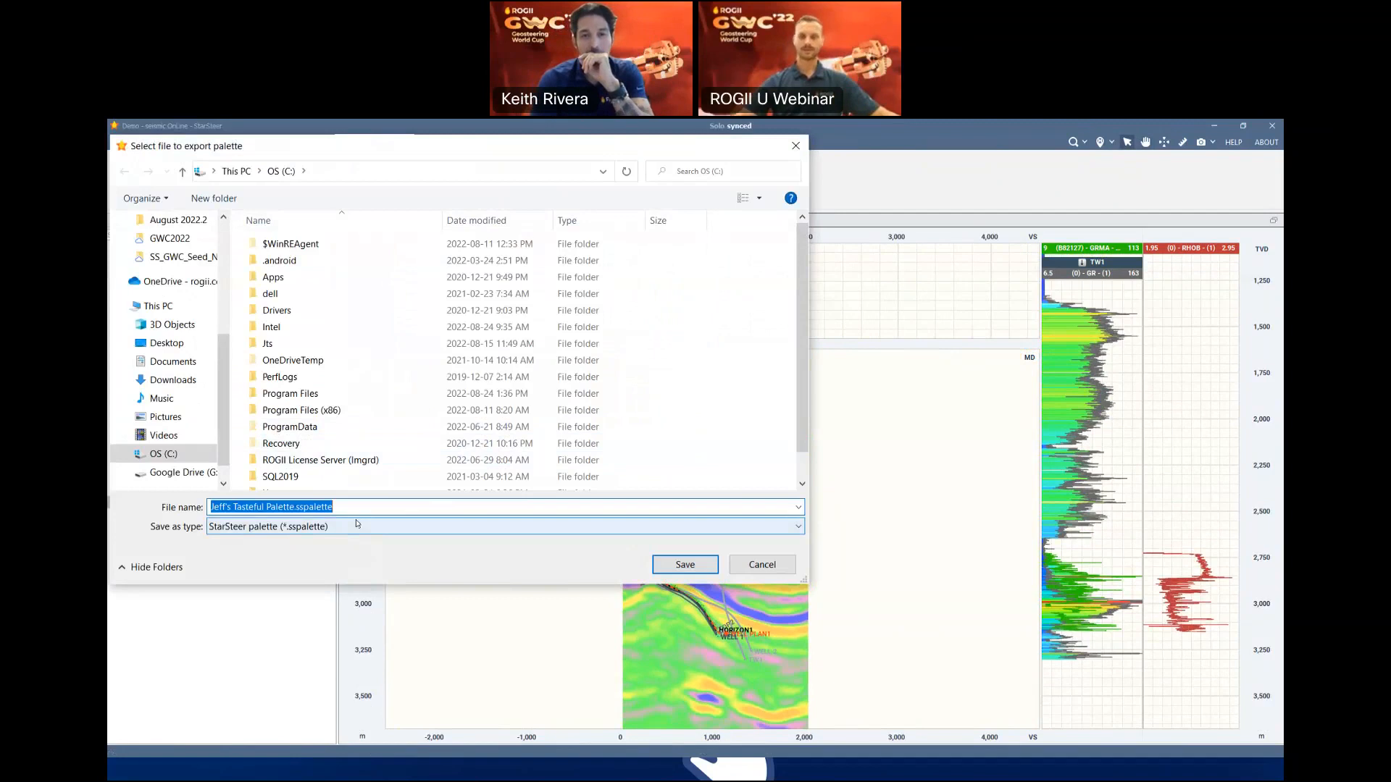
click(762, 564)
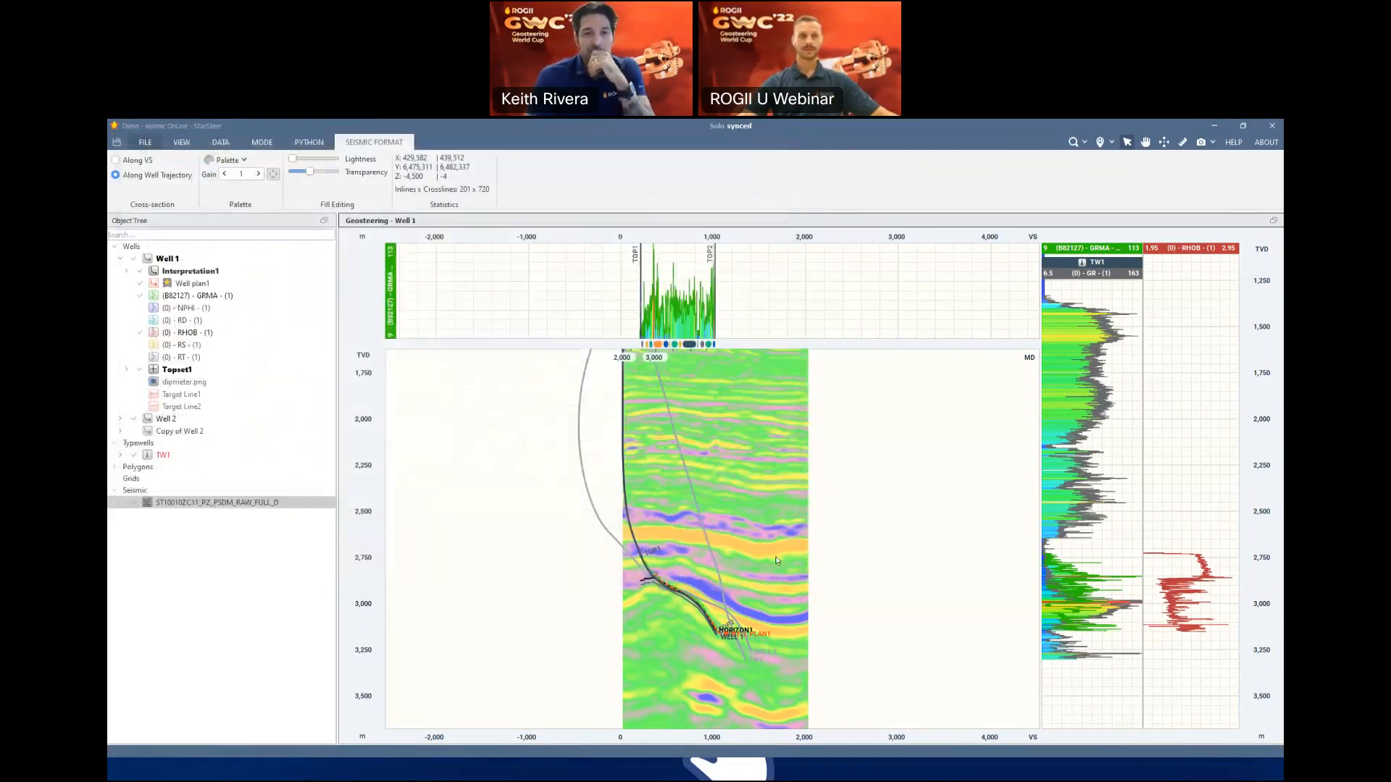
Copy the seismic object's user palette
click(246, 159)
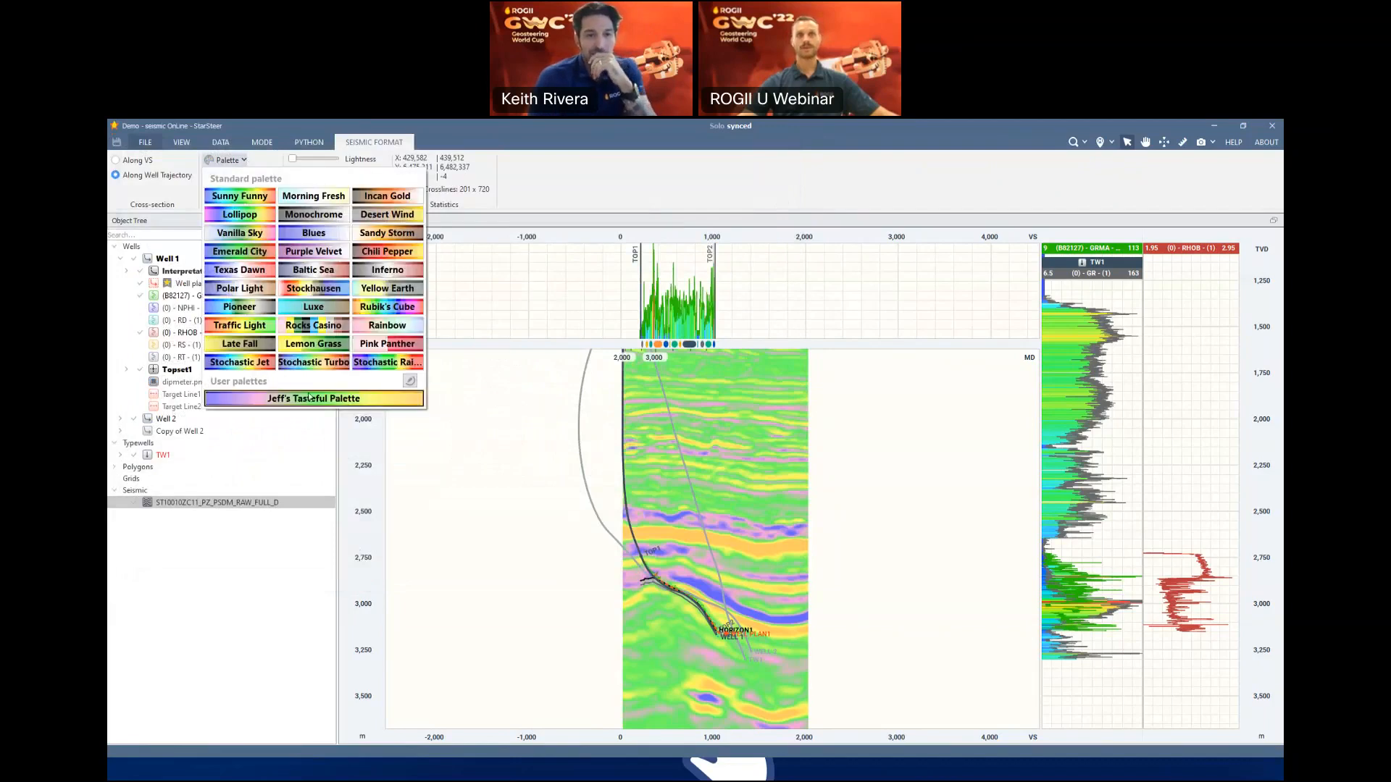
right_click(319, 400)
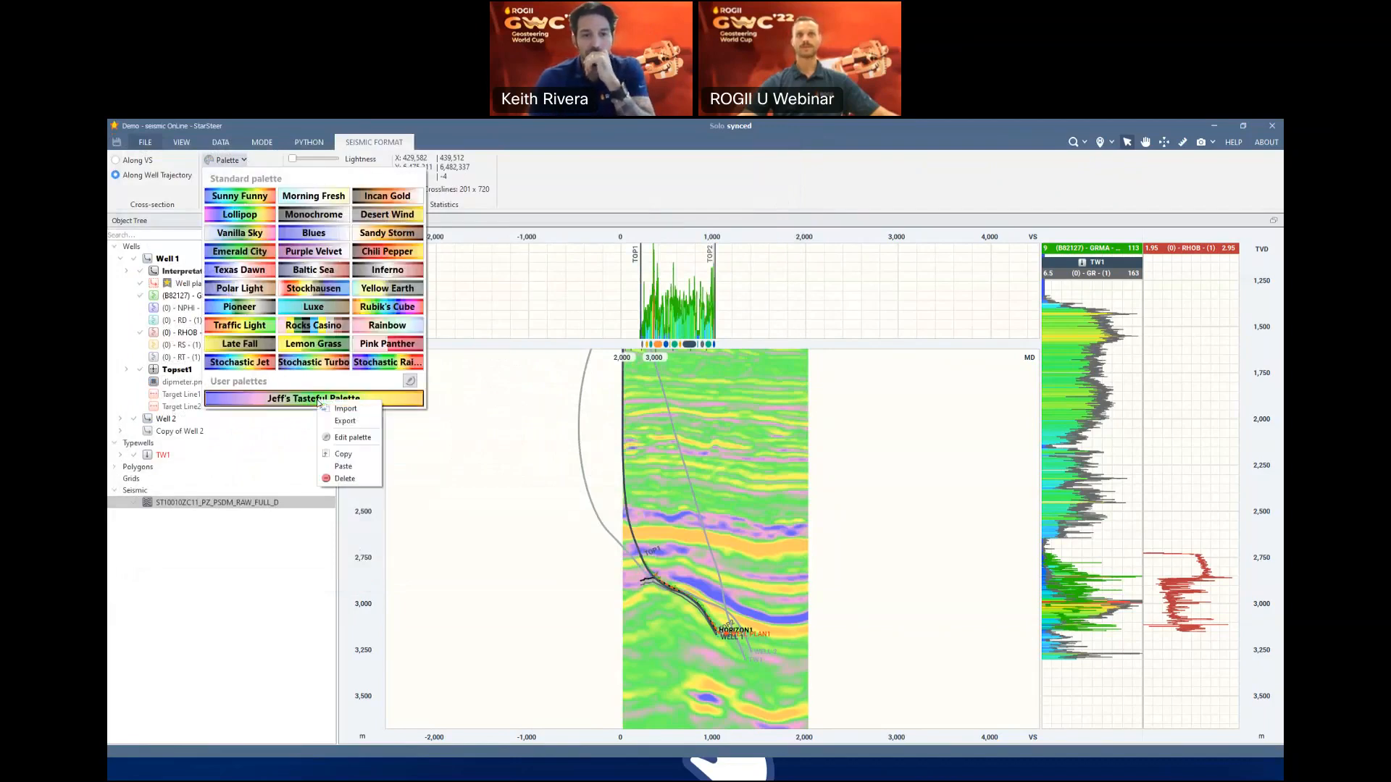
click(348, 456)
click(509, 353)
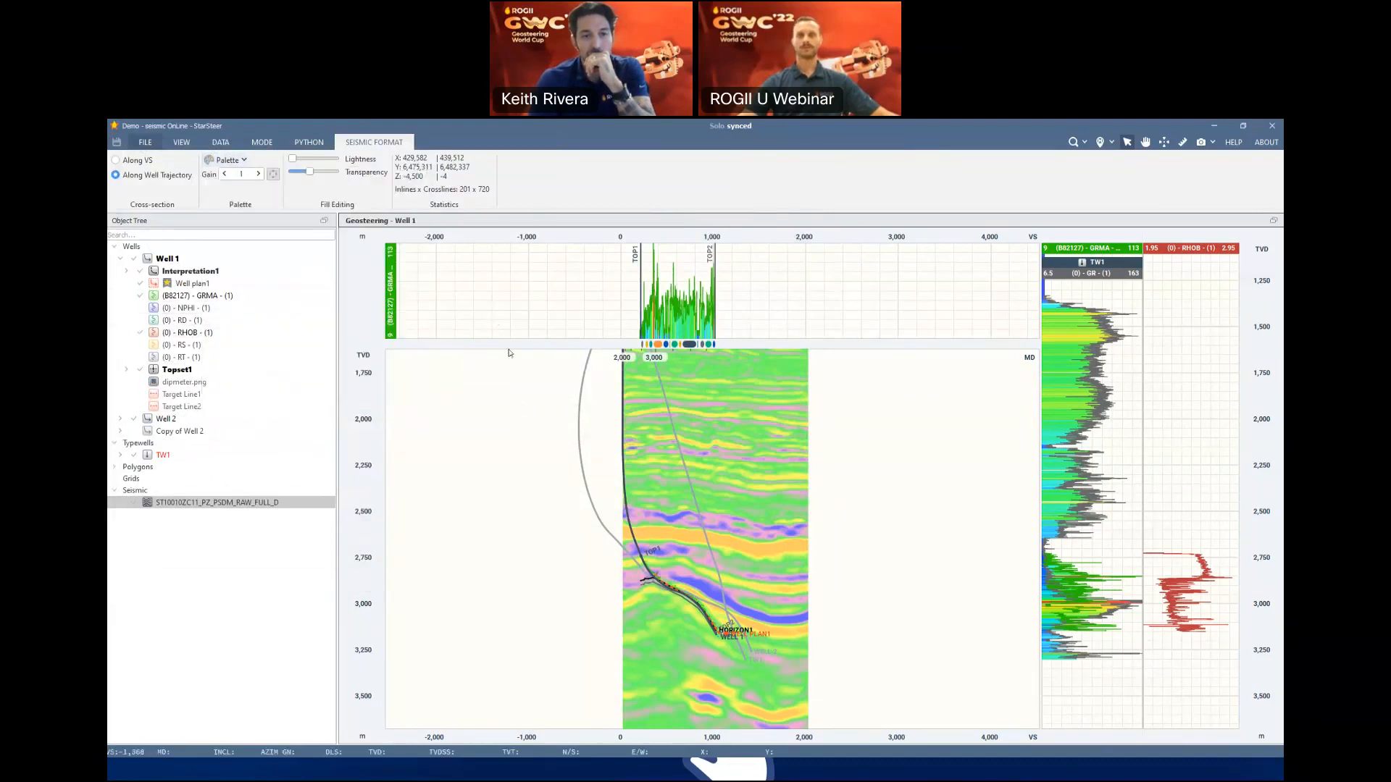
Paste the copied user palette into the user palettes of Well 1's GRMA log
scroll(703, 446, up, 5)
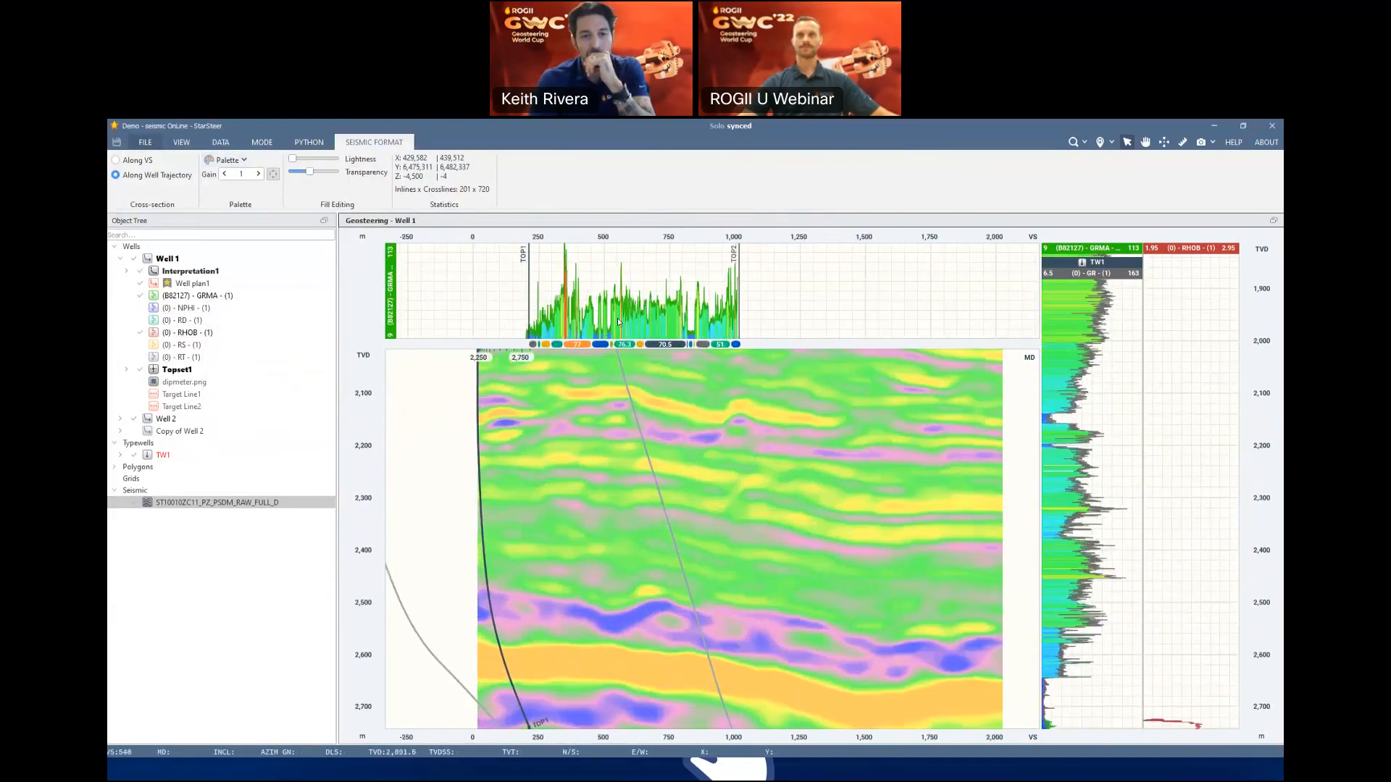
click(207, 296)
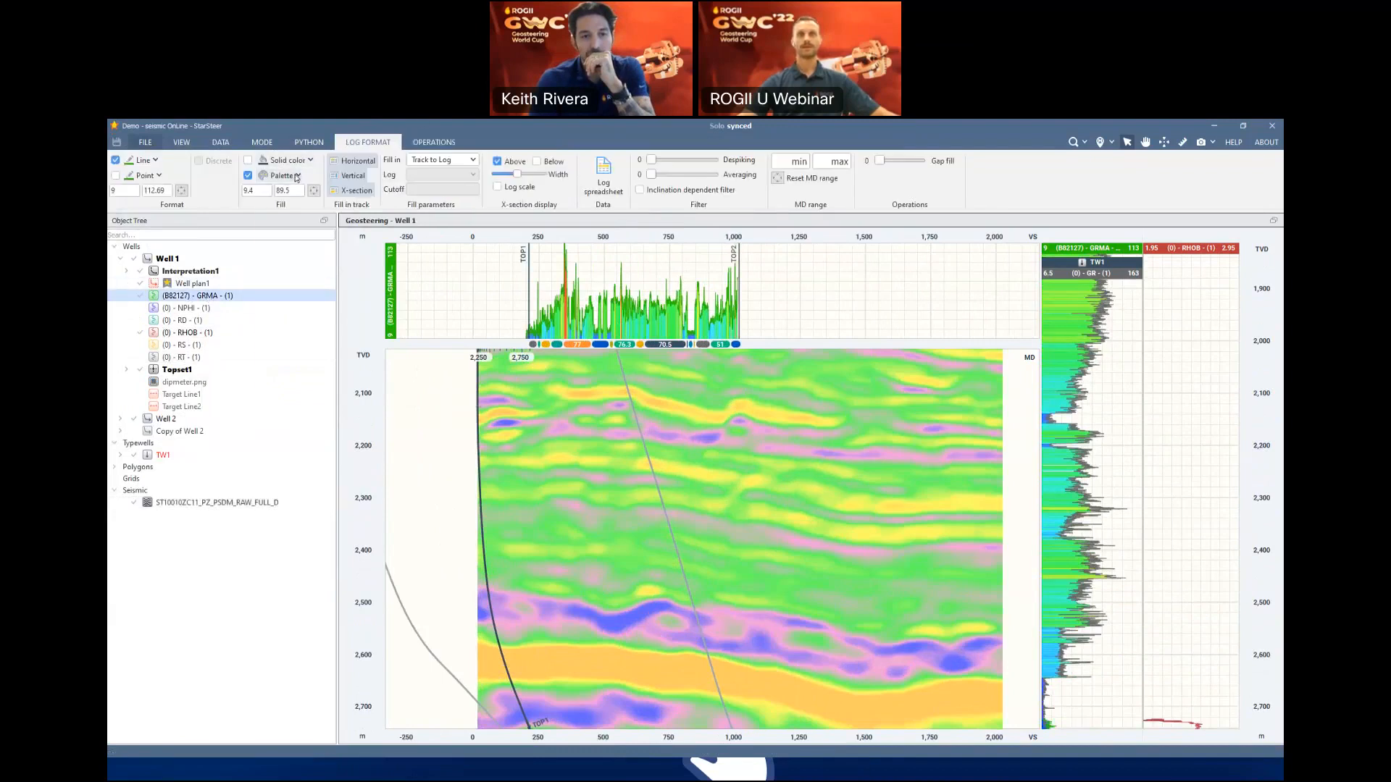
click(297, 177)
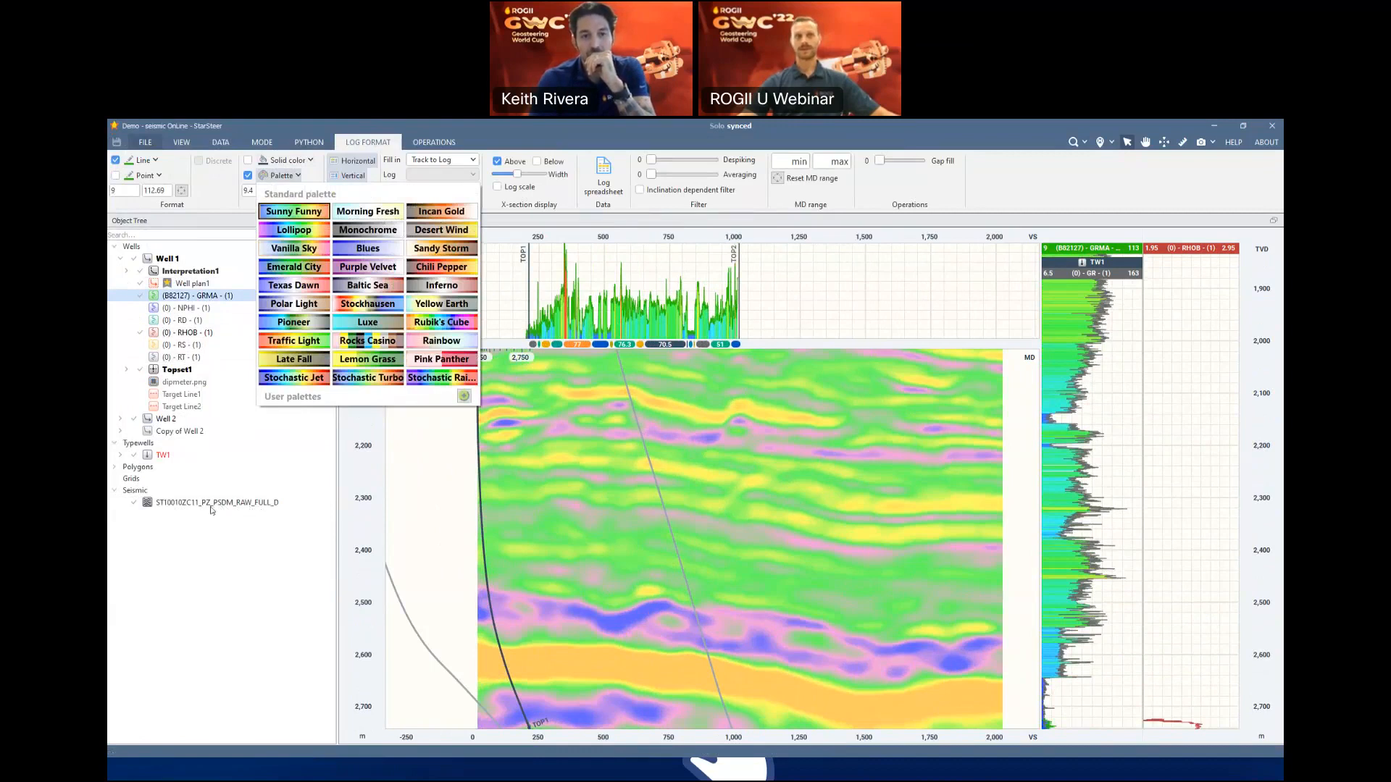
right_click(356, 398)
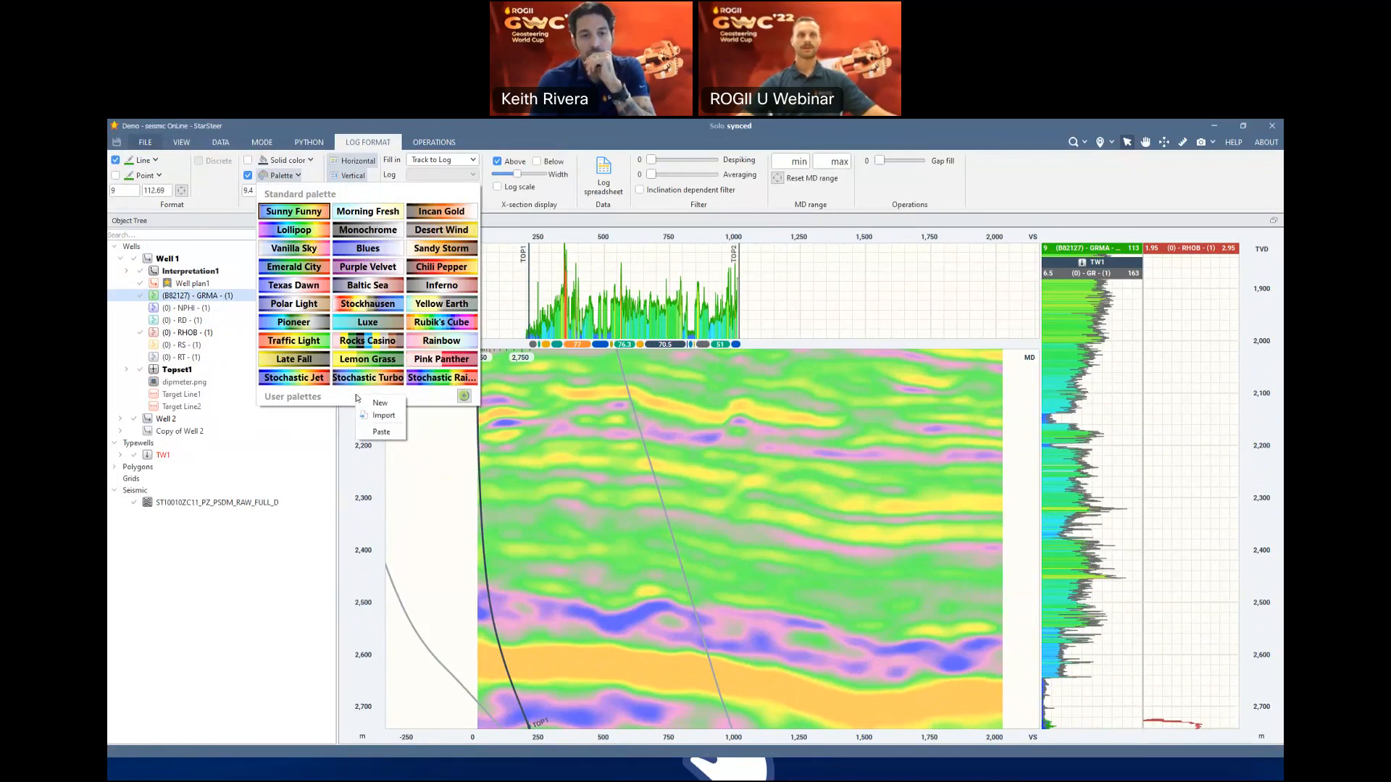
click(382, 432)
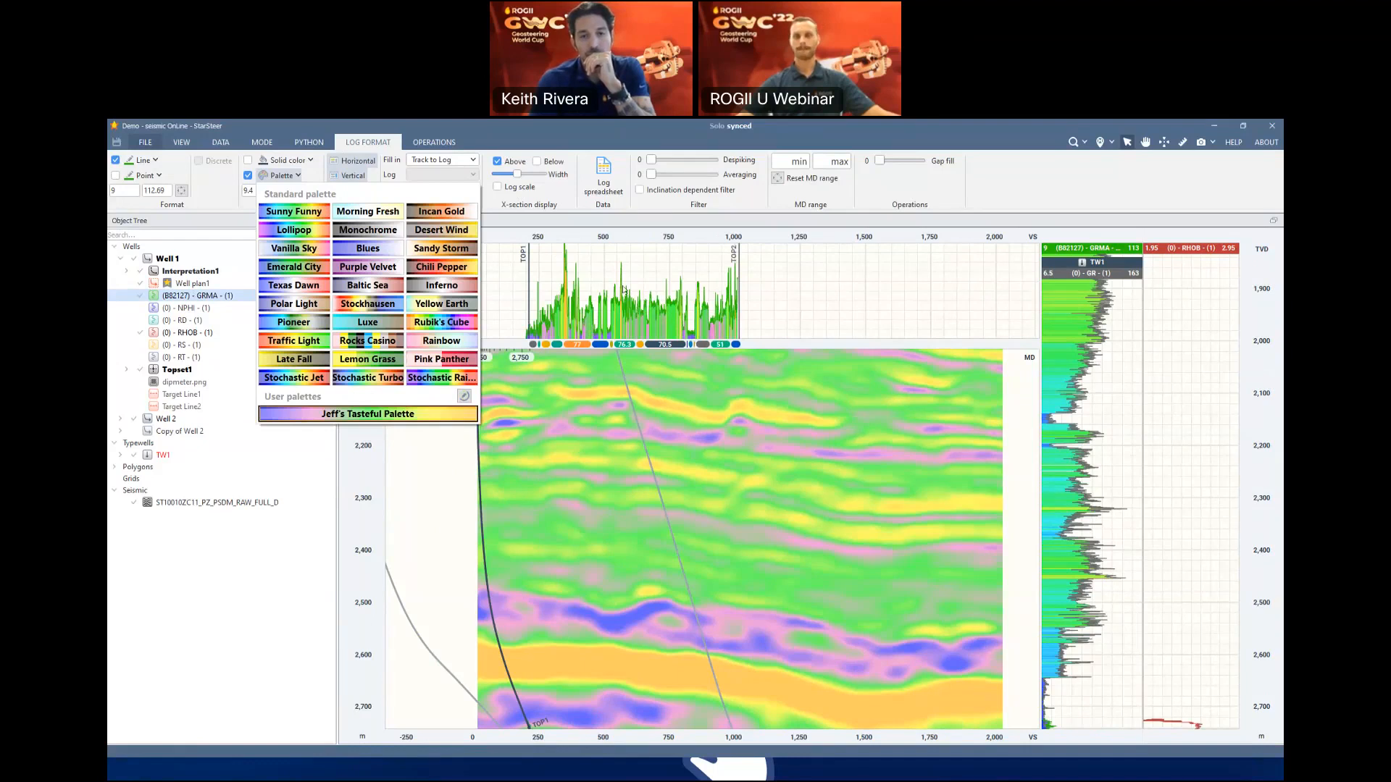
Try to edit the GRMA log's user palette into solid color bands by extending each stop's color up to the next stop
click(464, 398)
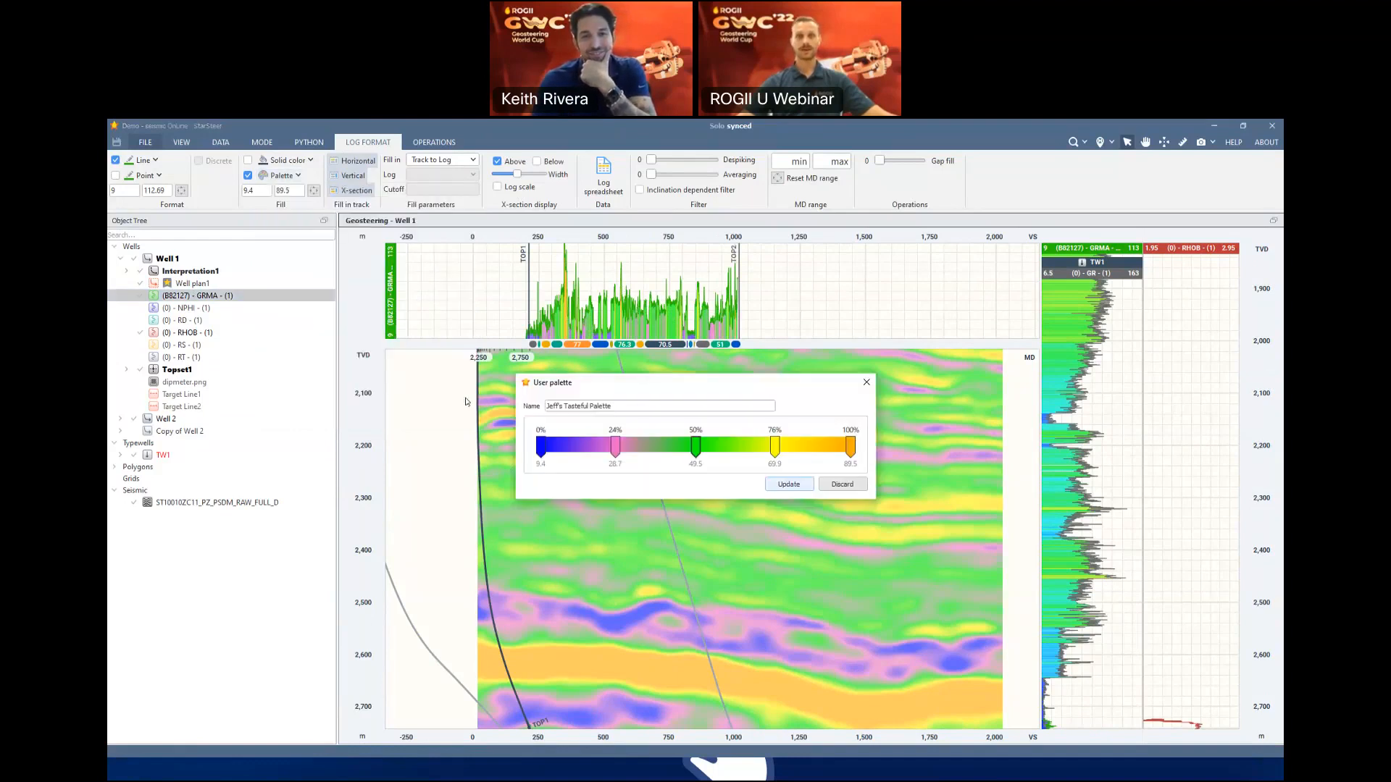
click(555, 448)
drag(565, 448, 609, 450)
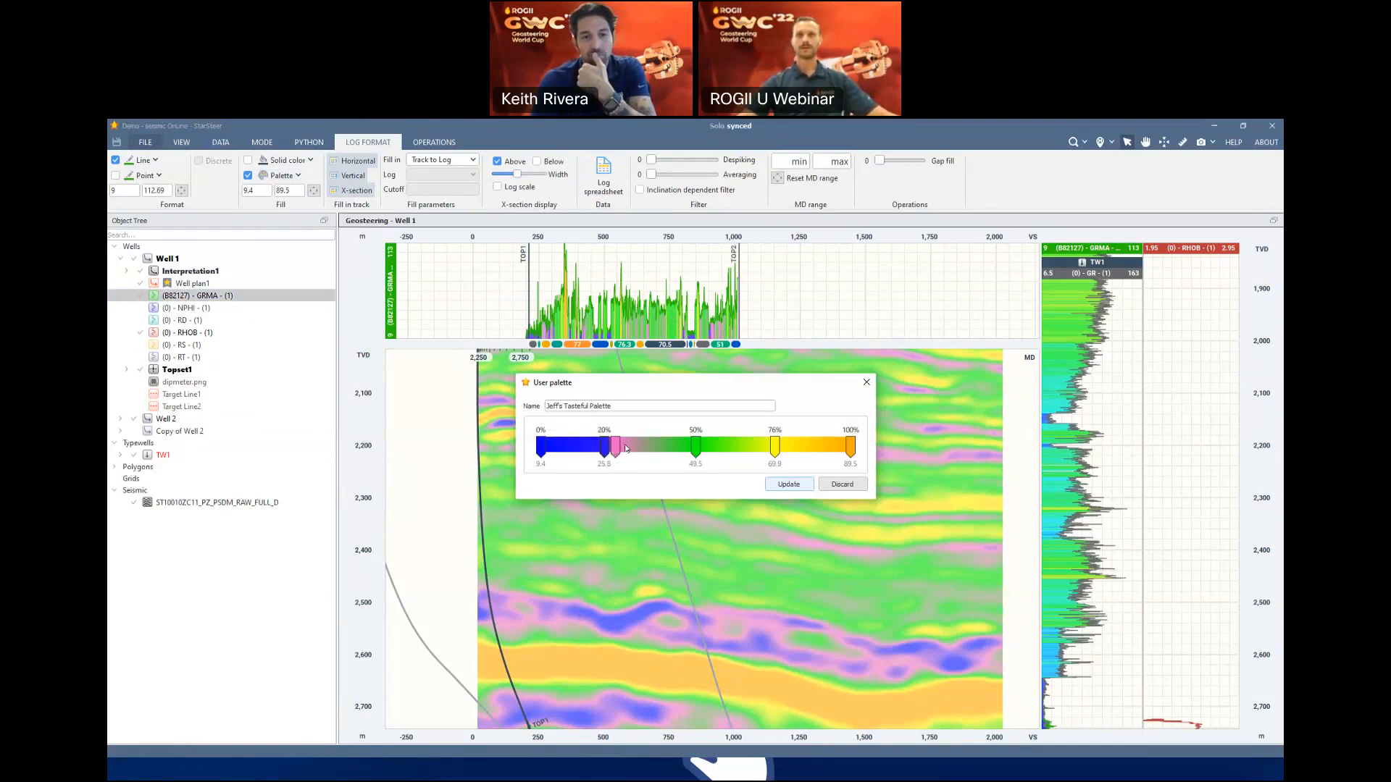
double_click(613, 448)
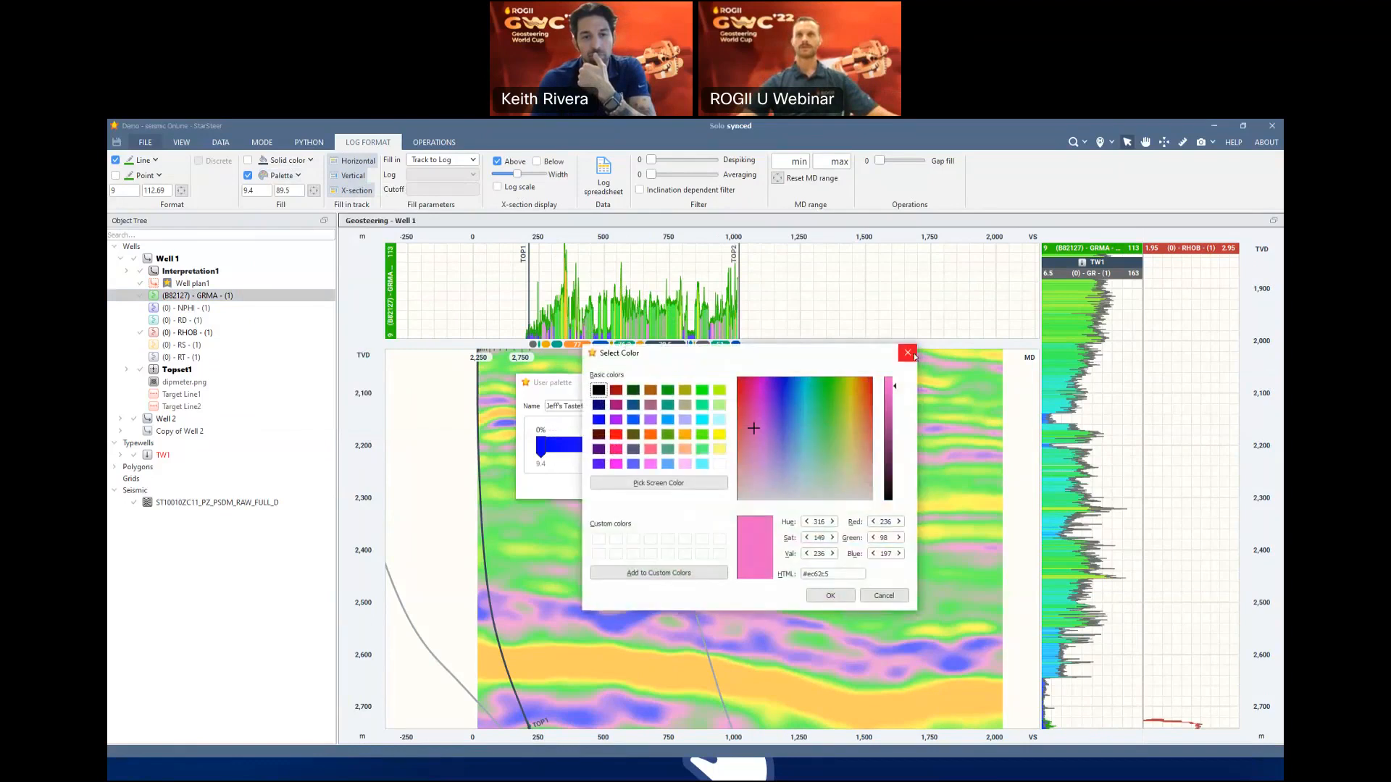
click(907, 352)
drag(617, 448, 694, 448)
drag(605, 450, 615, 450)
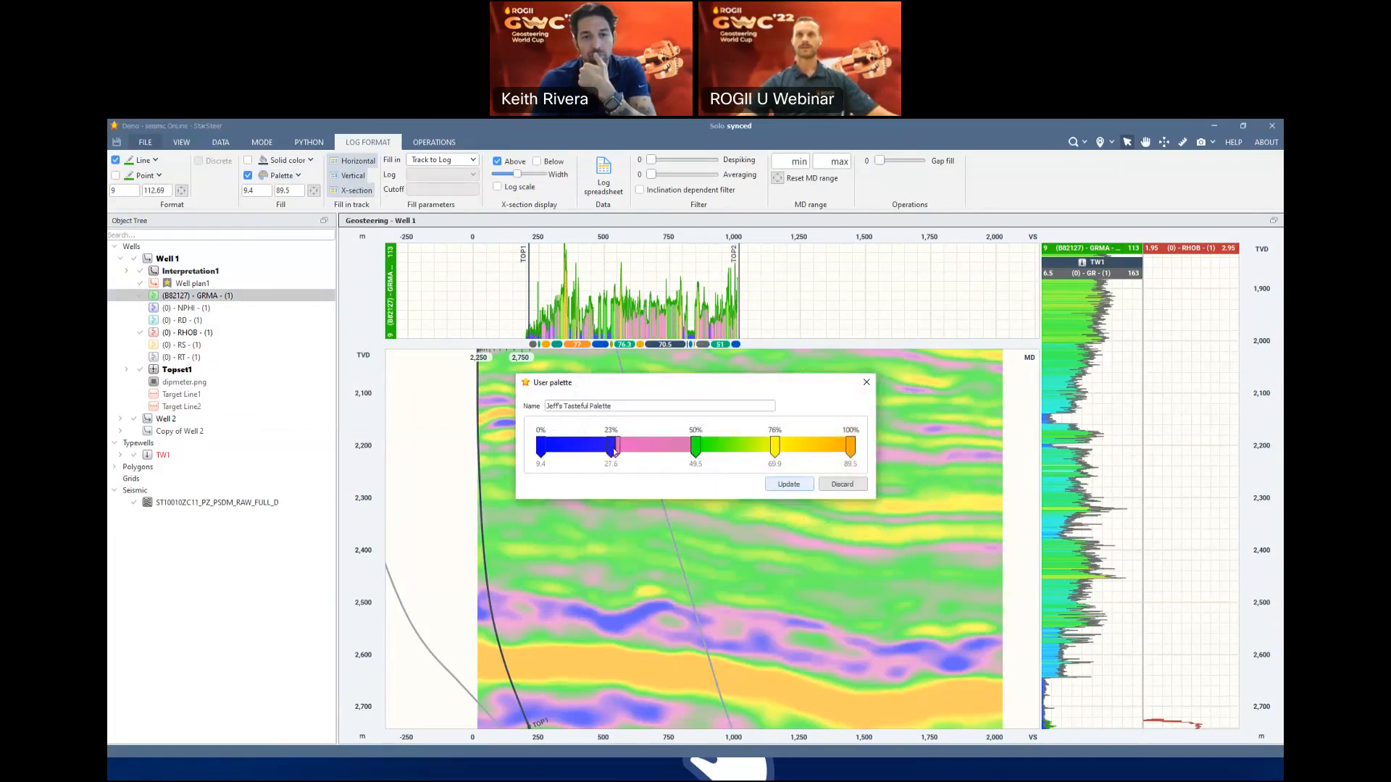
drag(709, 448, 850, 449)
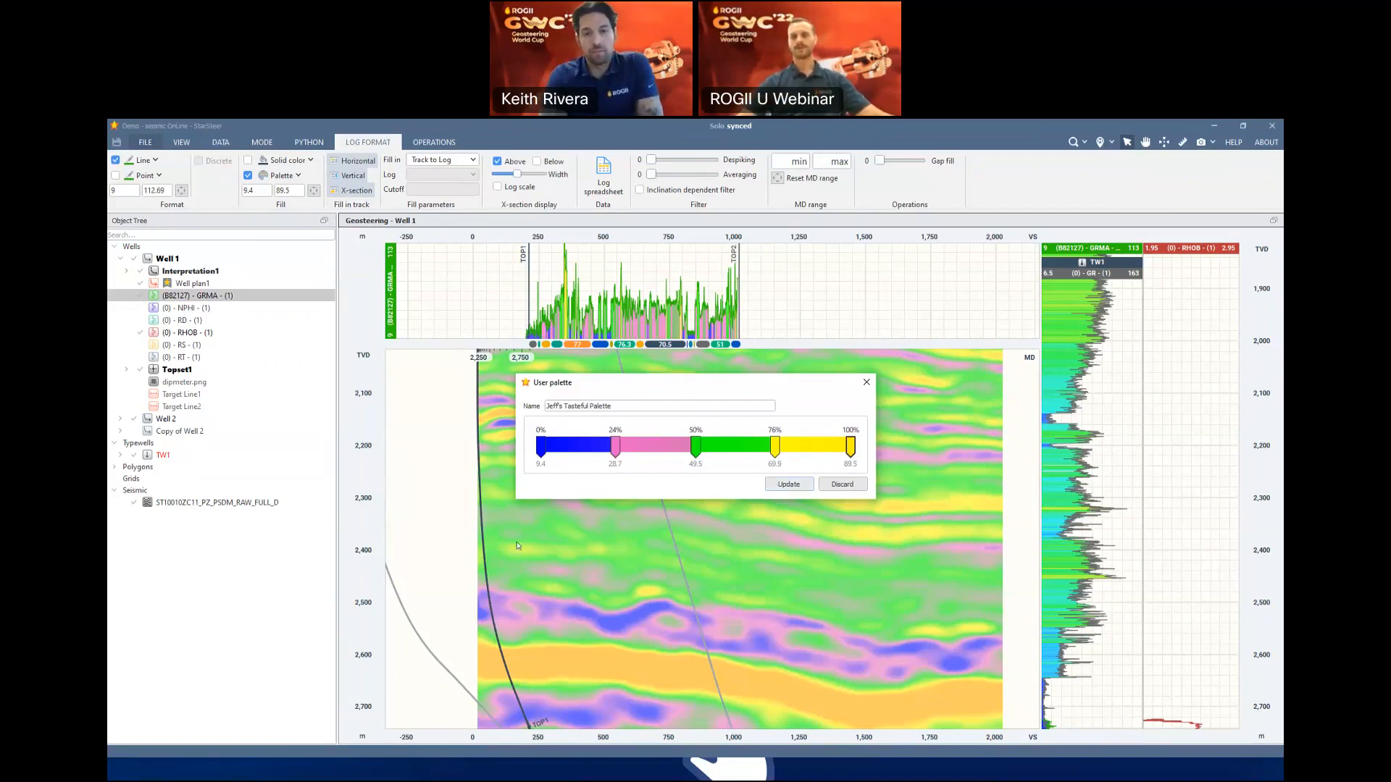
click(841, 485)
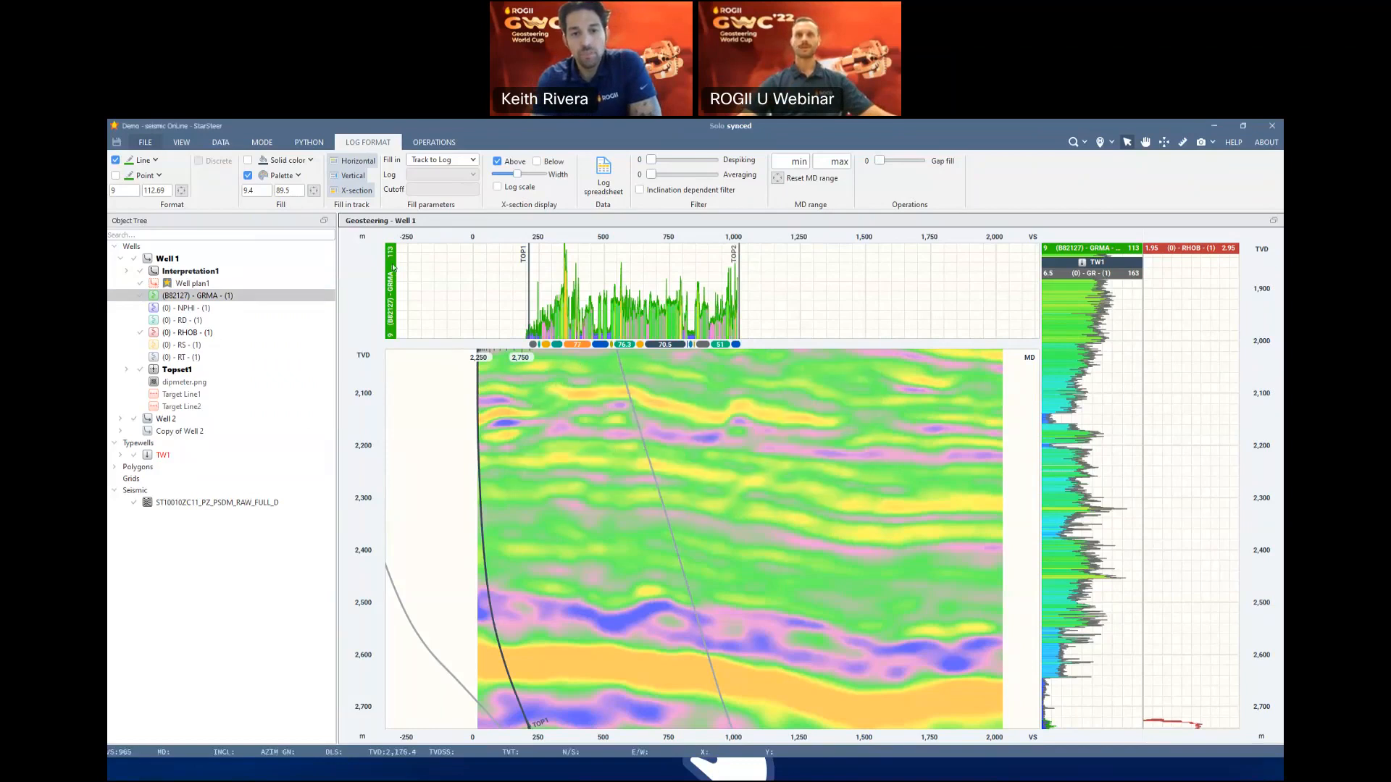
Delete the pasted user palette from the GRMA log
click(297, 176)
right_click(383, 415)
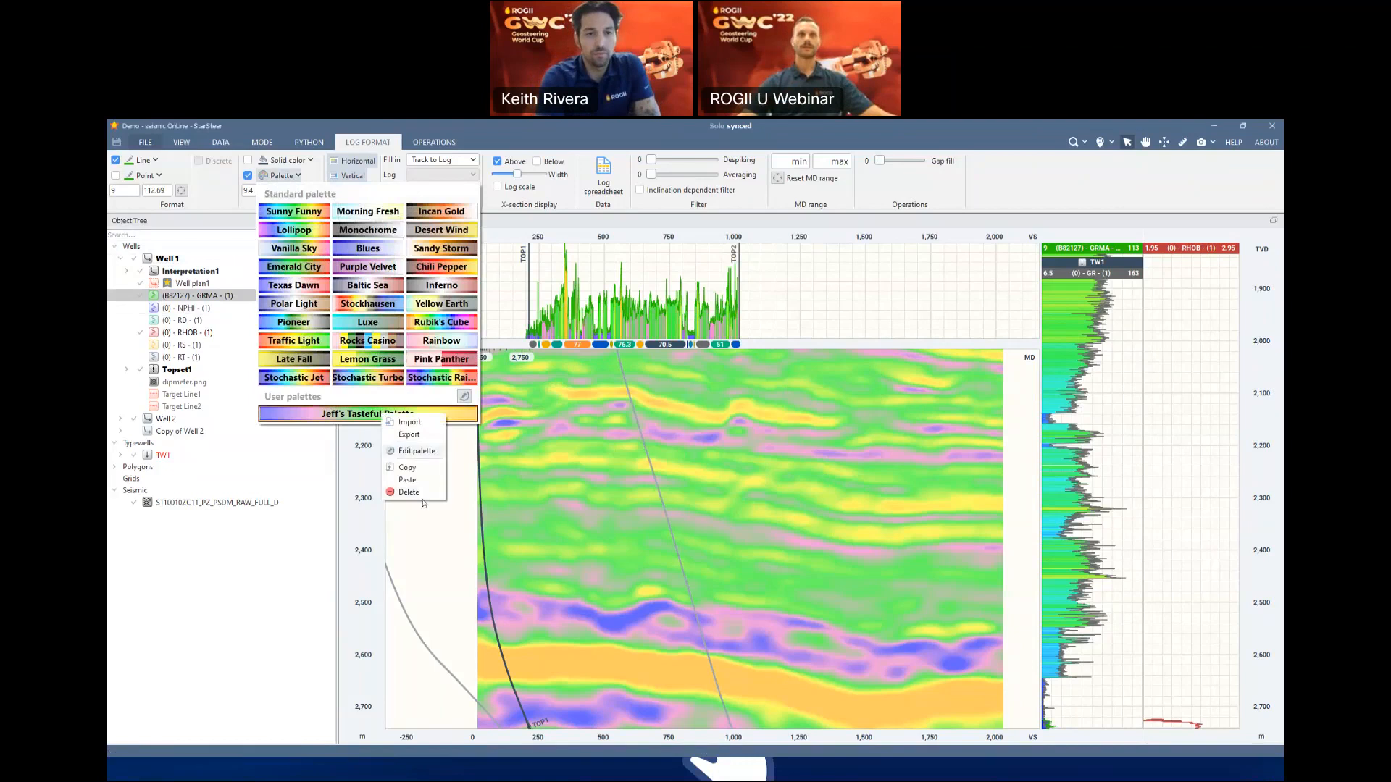
click(408, 493)
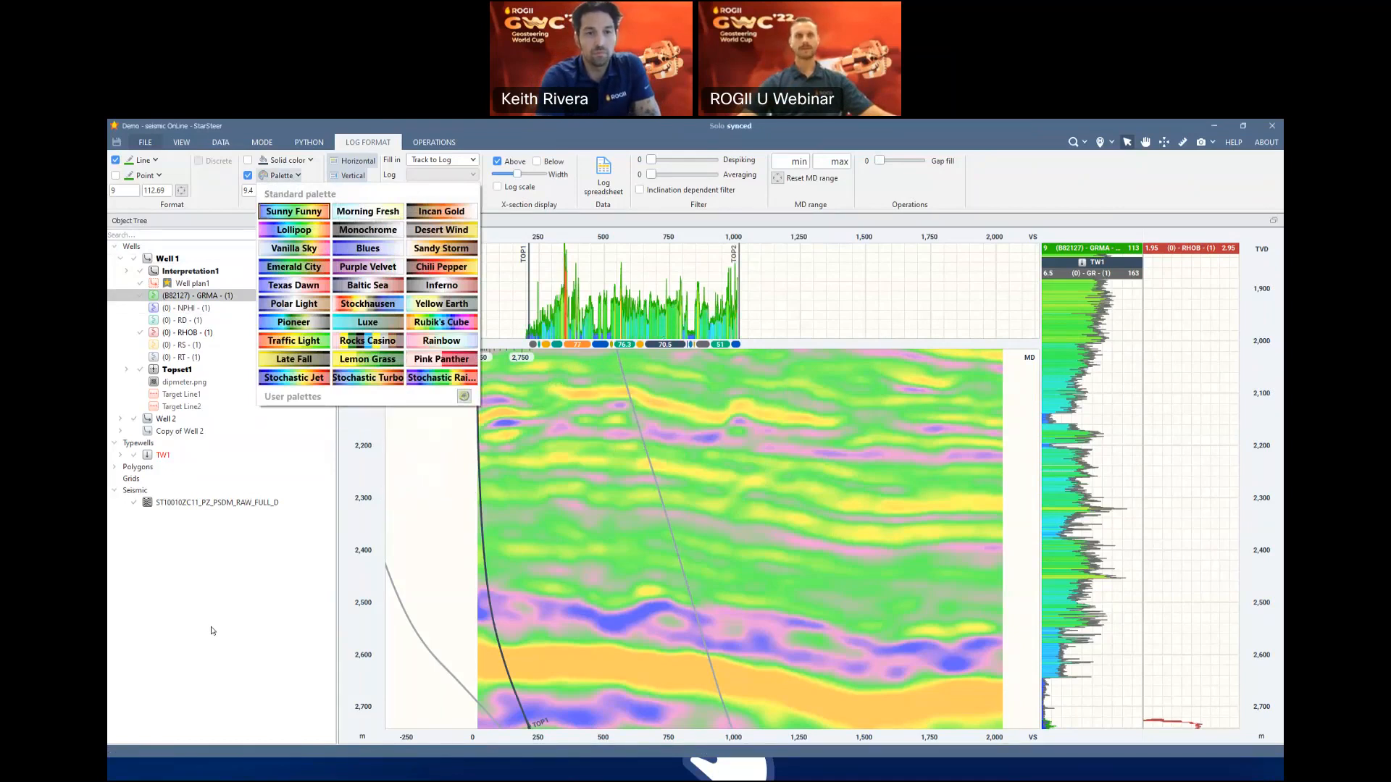
click(252, 589)
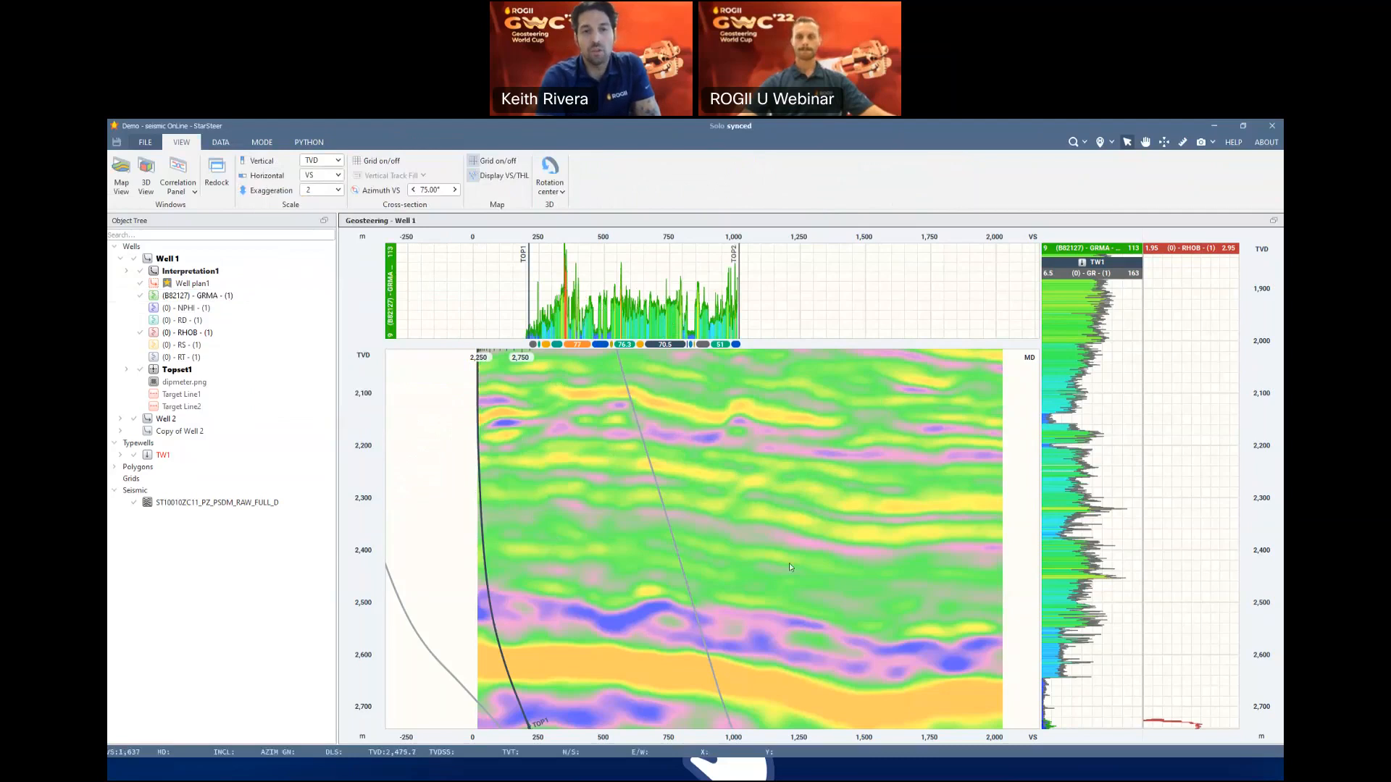
Apply the standard Stockhausen palette to Well 1's GRMA log fill
scroll(732, 608, down, 5)
drag(732, 608, 668, 338)
scroll(647, 499, up, 1)
scroll(554, 409, up, 3)
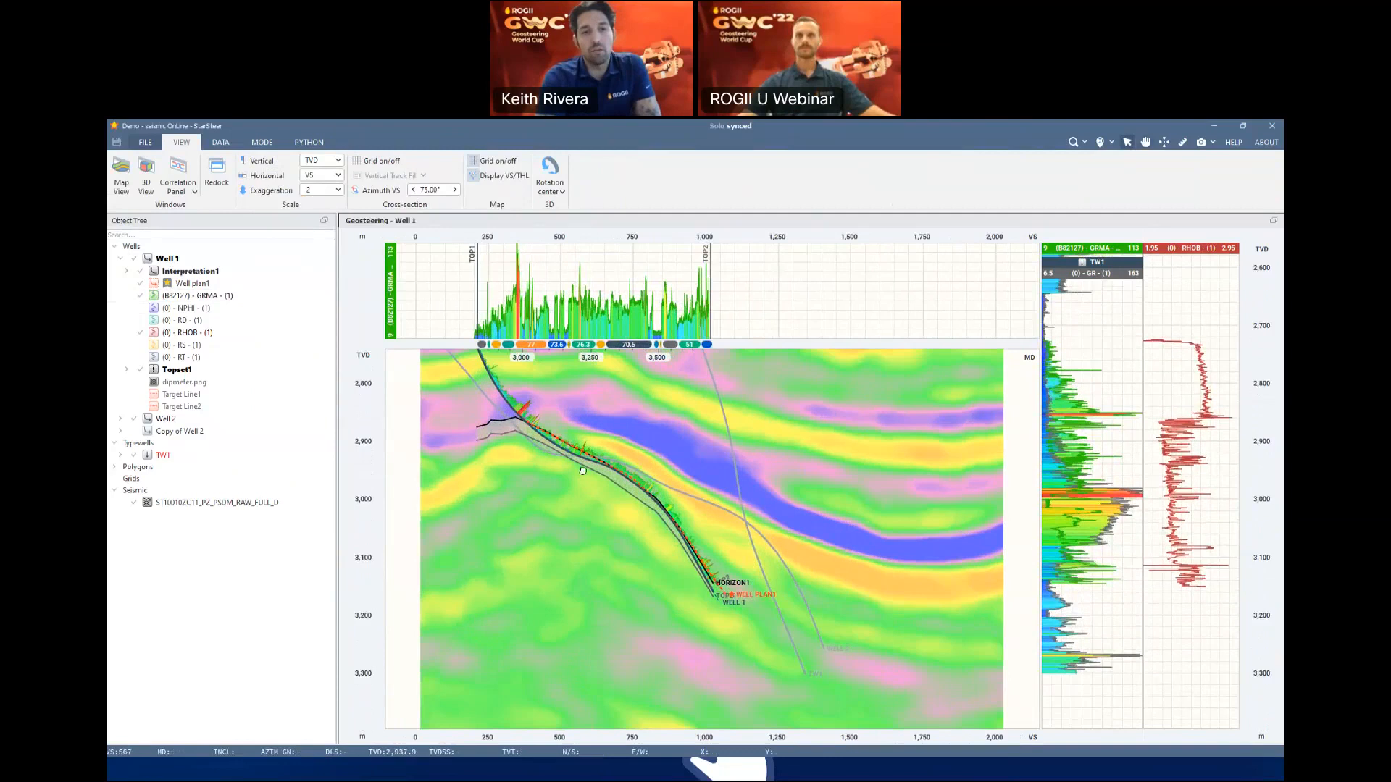
click(195, 295)
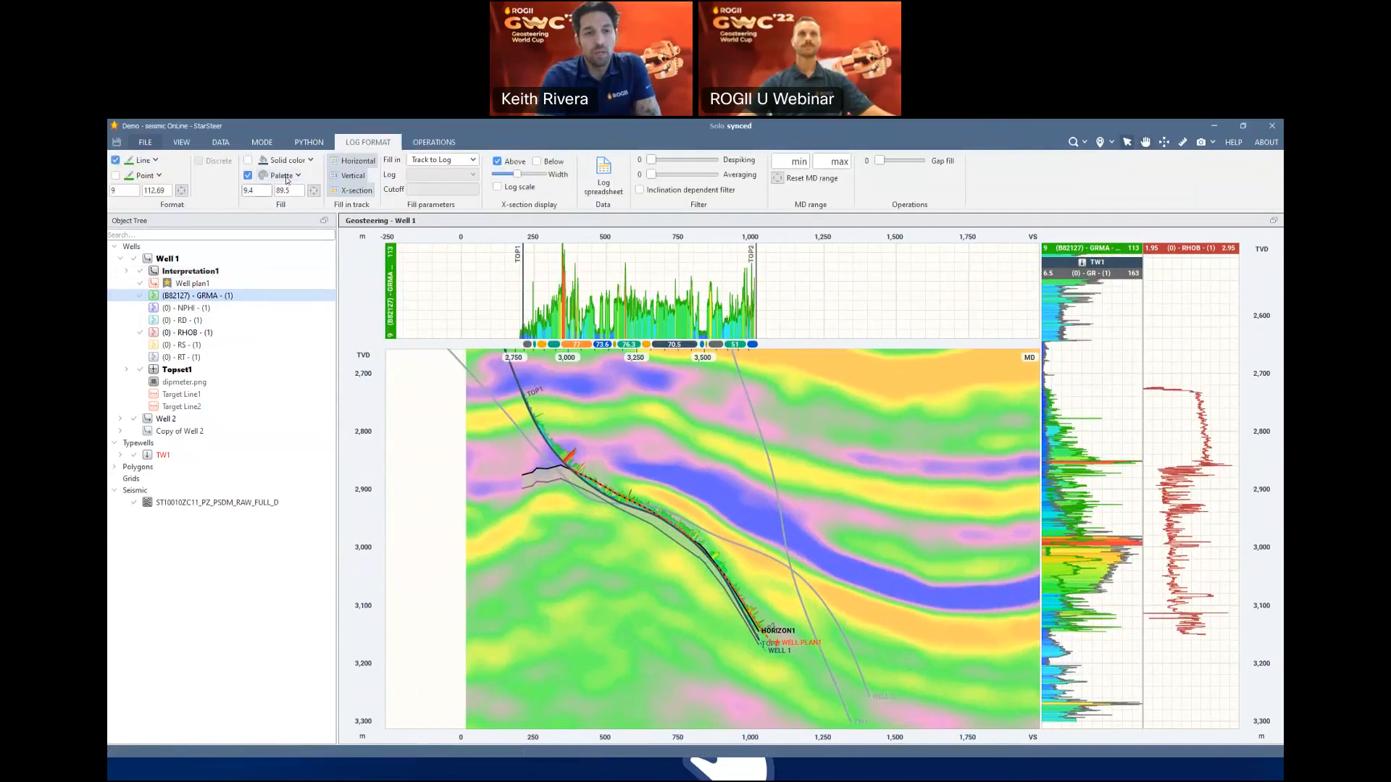
click(294, 176)
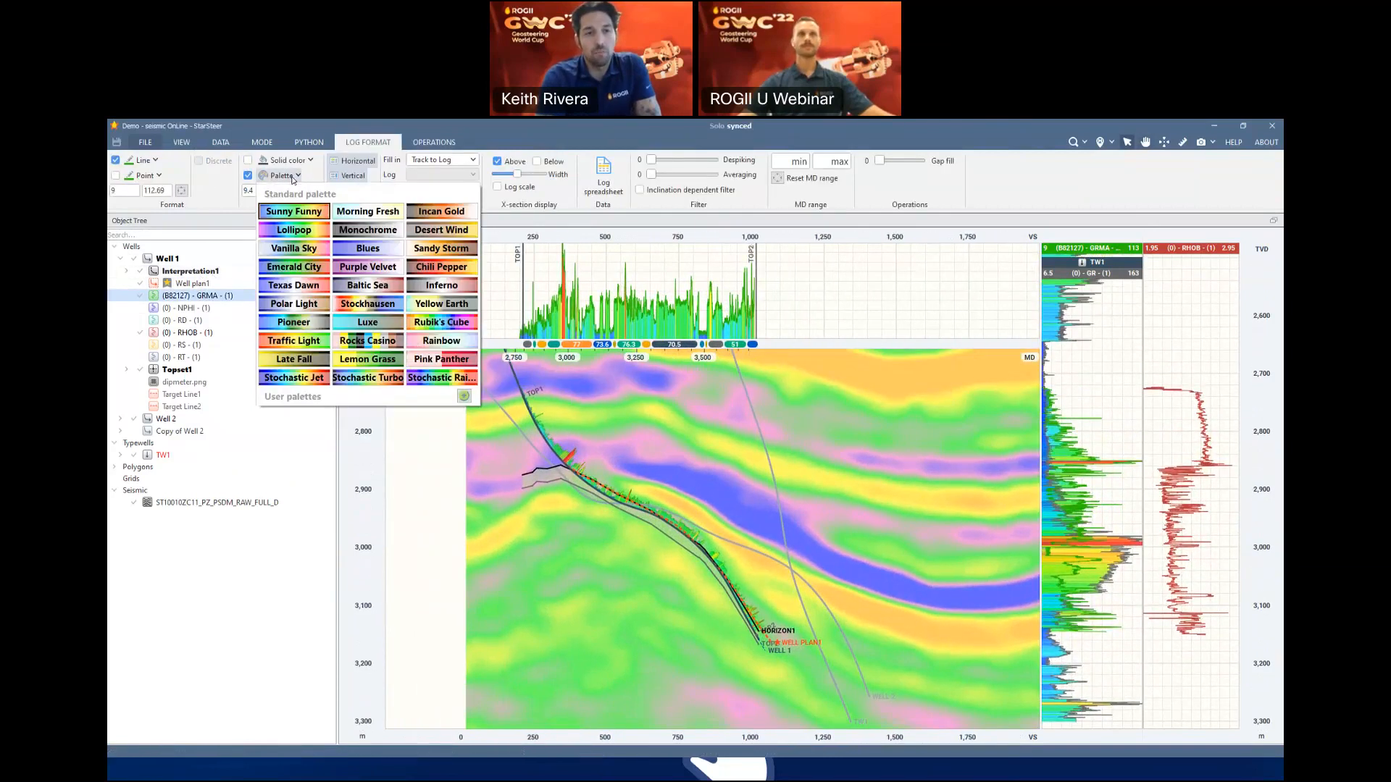
click(368, 305)
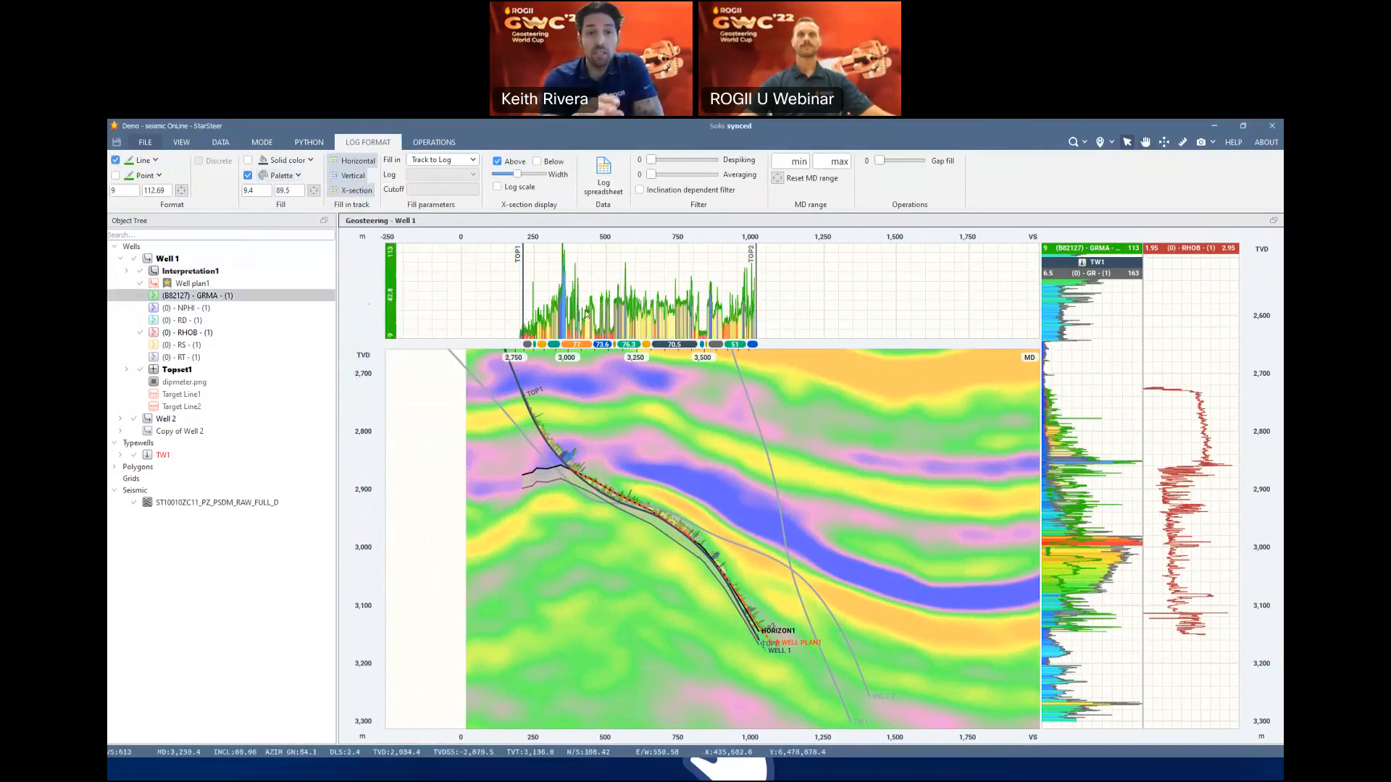
Try to start a new user palette based on the Stockhausen color stops
click(286, 176)
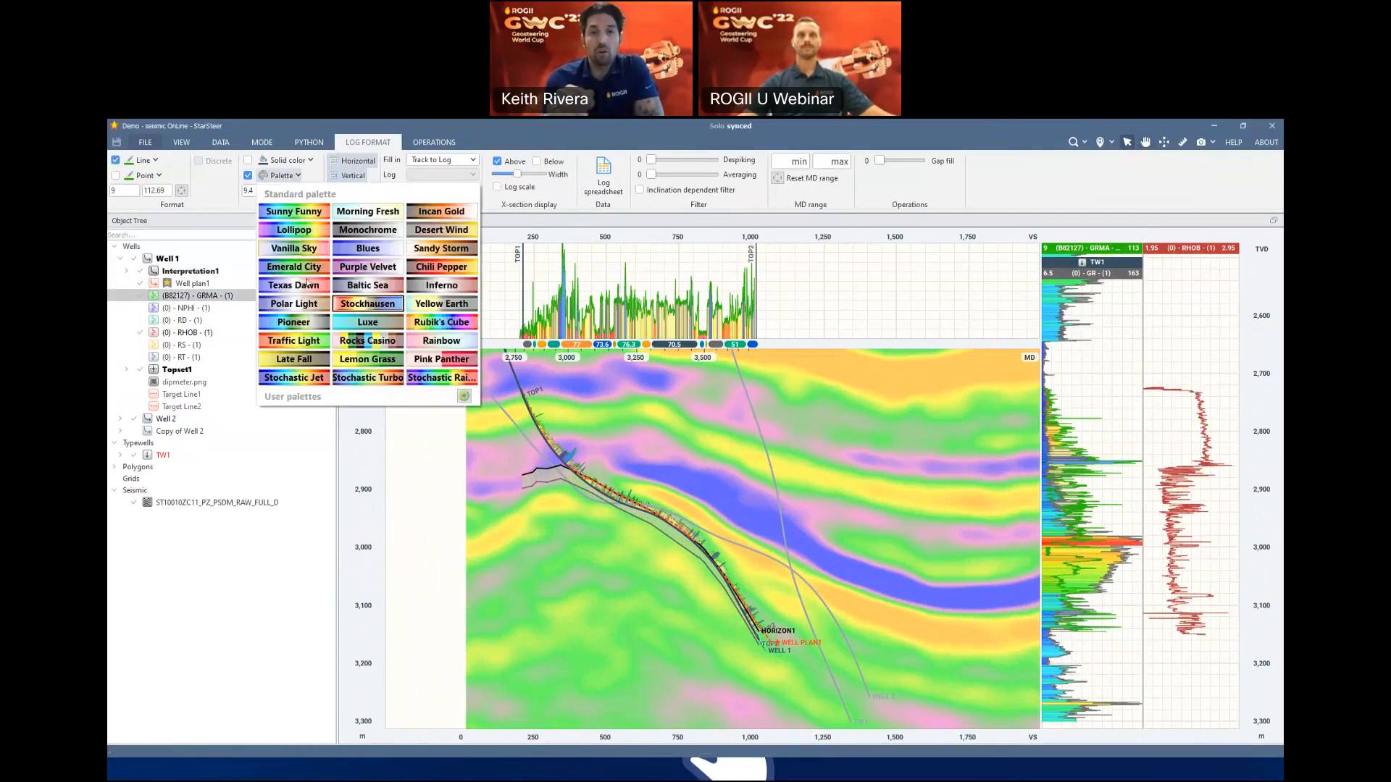
click(464, 396)
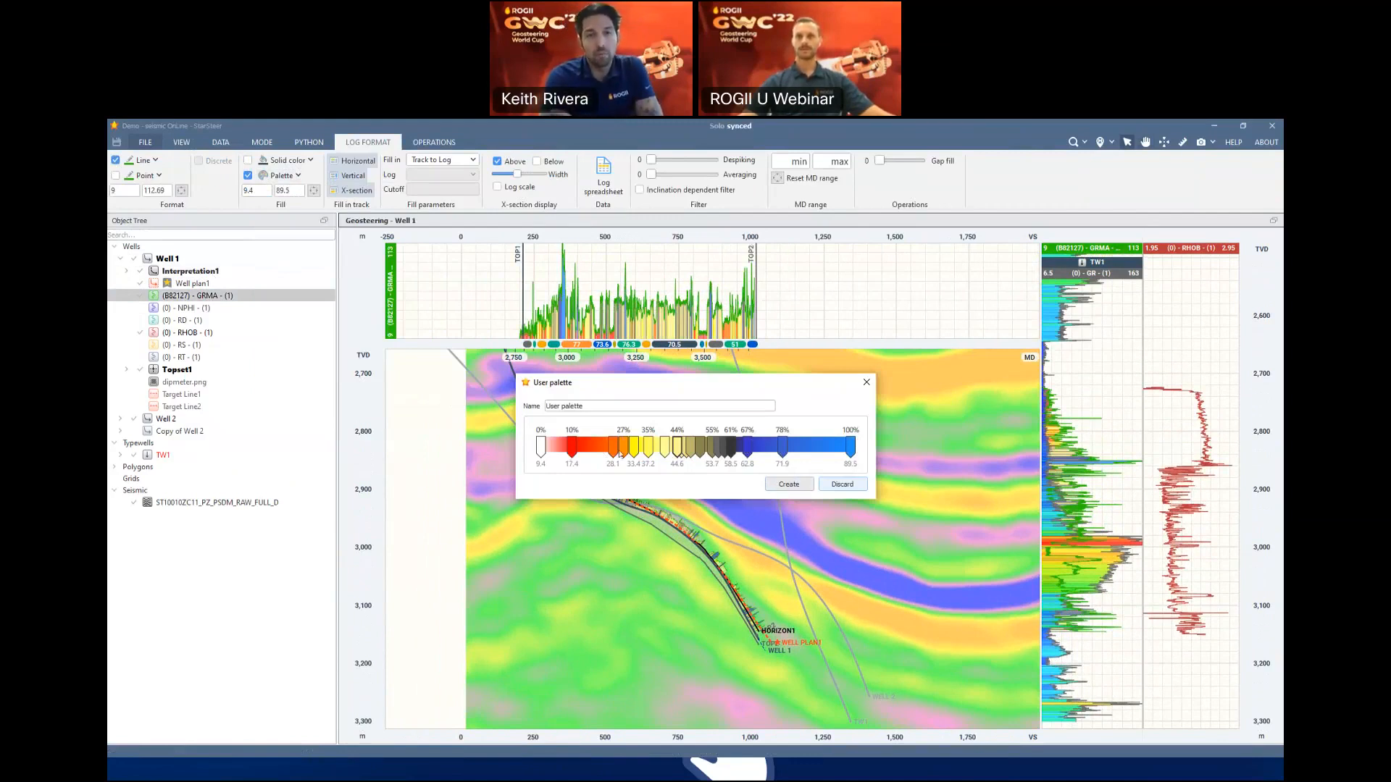
click(842, 484)
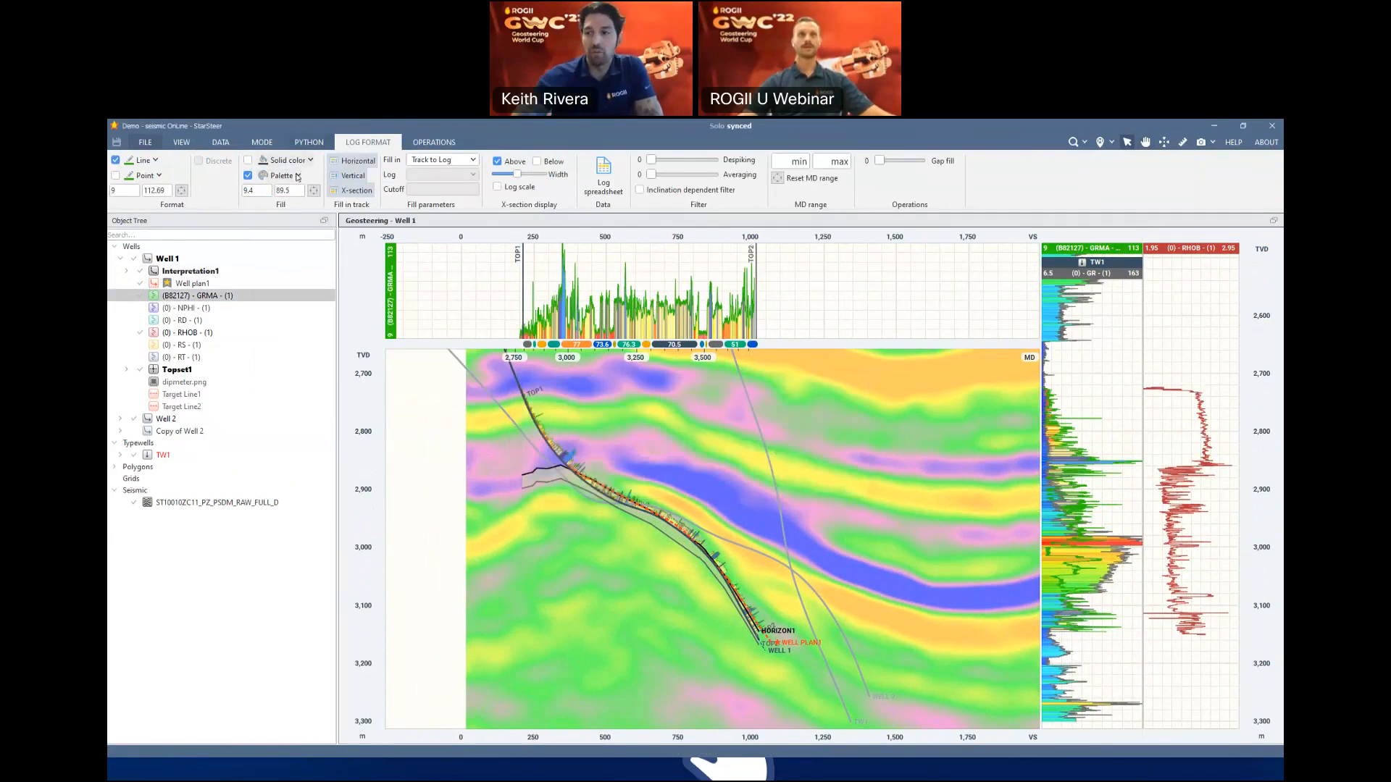
Apply the standard Luxe palette to the GRMA log and examine its color stops as a base for a user palette
click(281, 176)
click(360, 322)
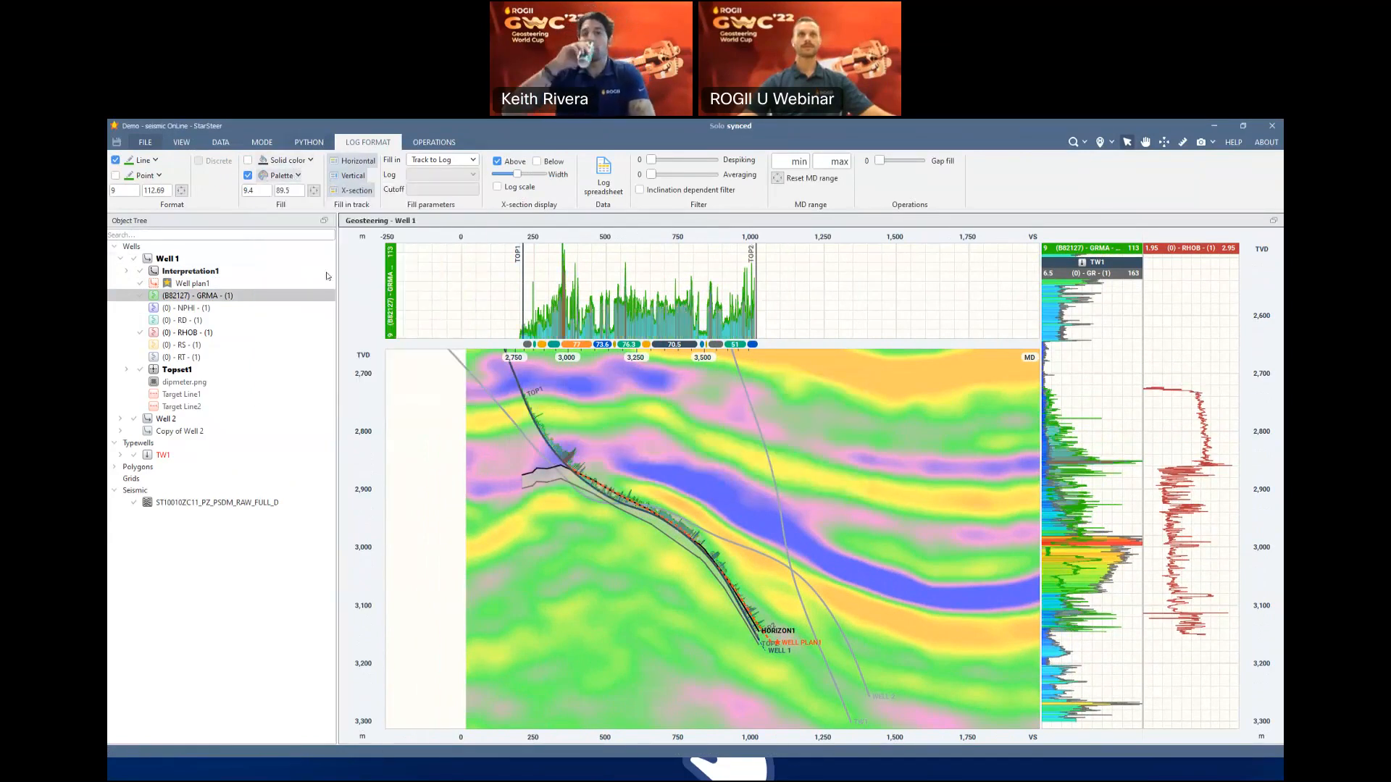
click(281, 175)
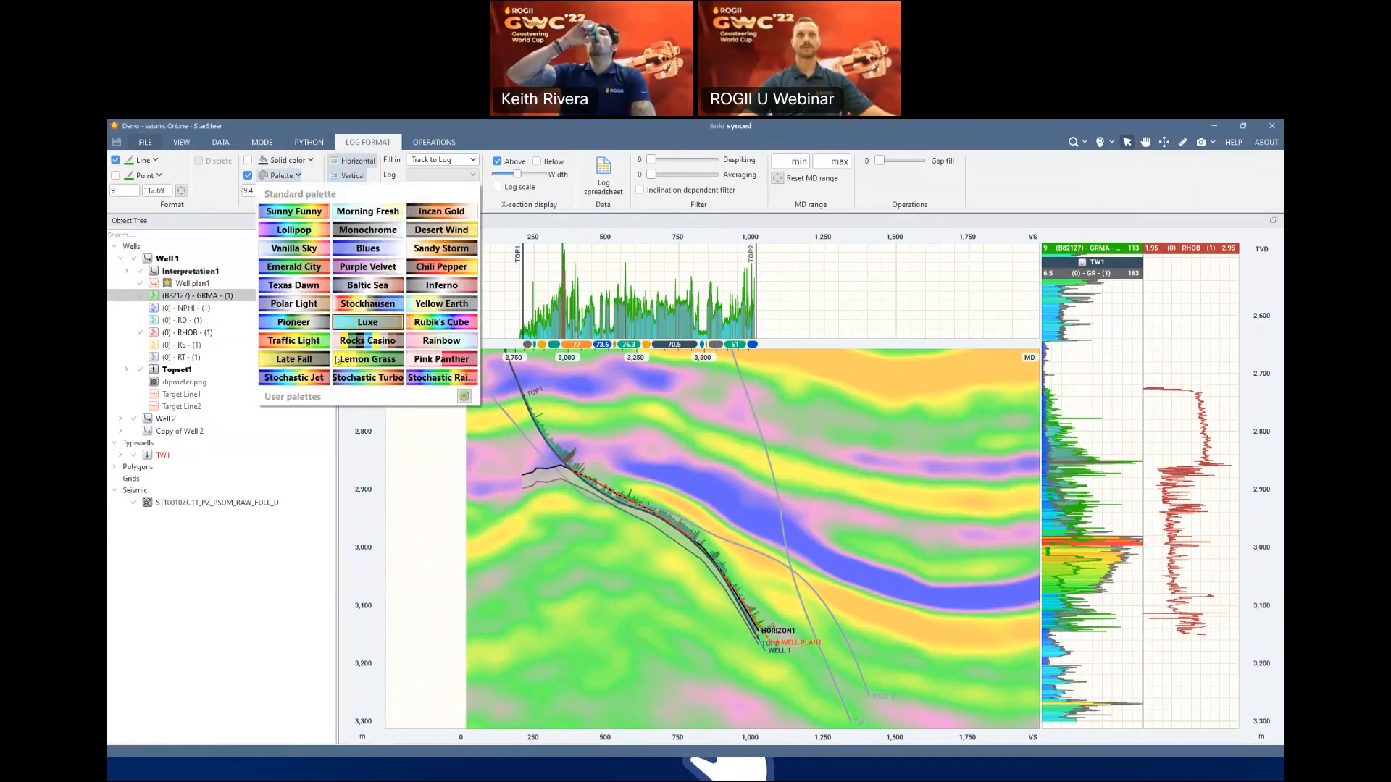
click(464, 396)
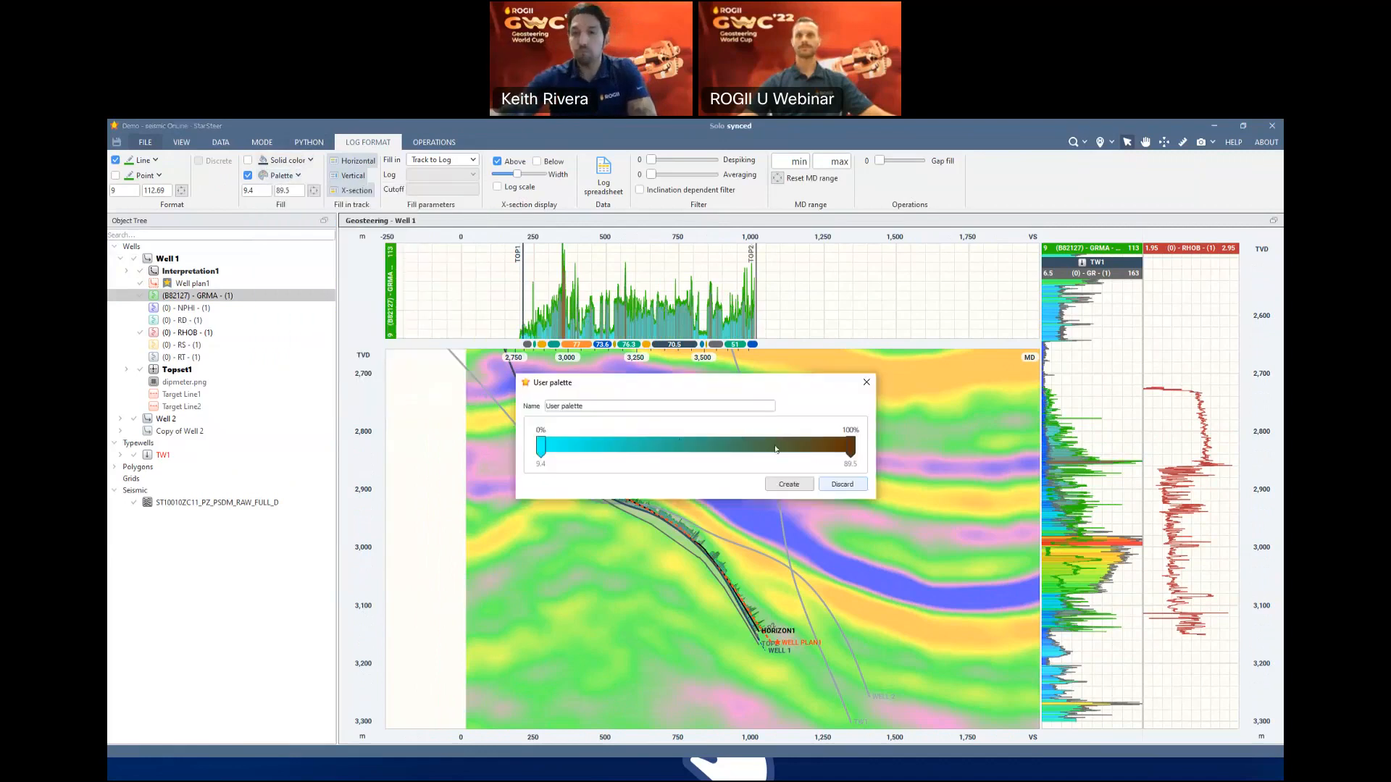
click(842, 483)
scroll(760, 485, down, 1)
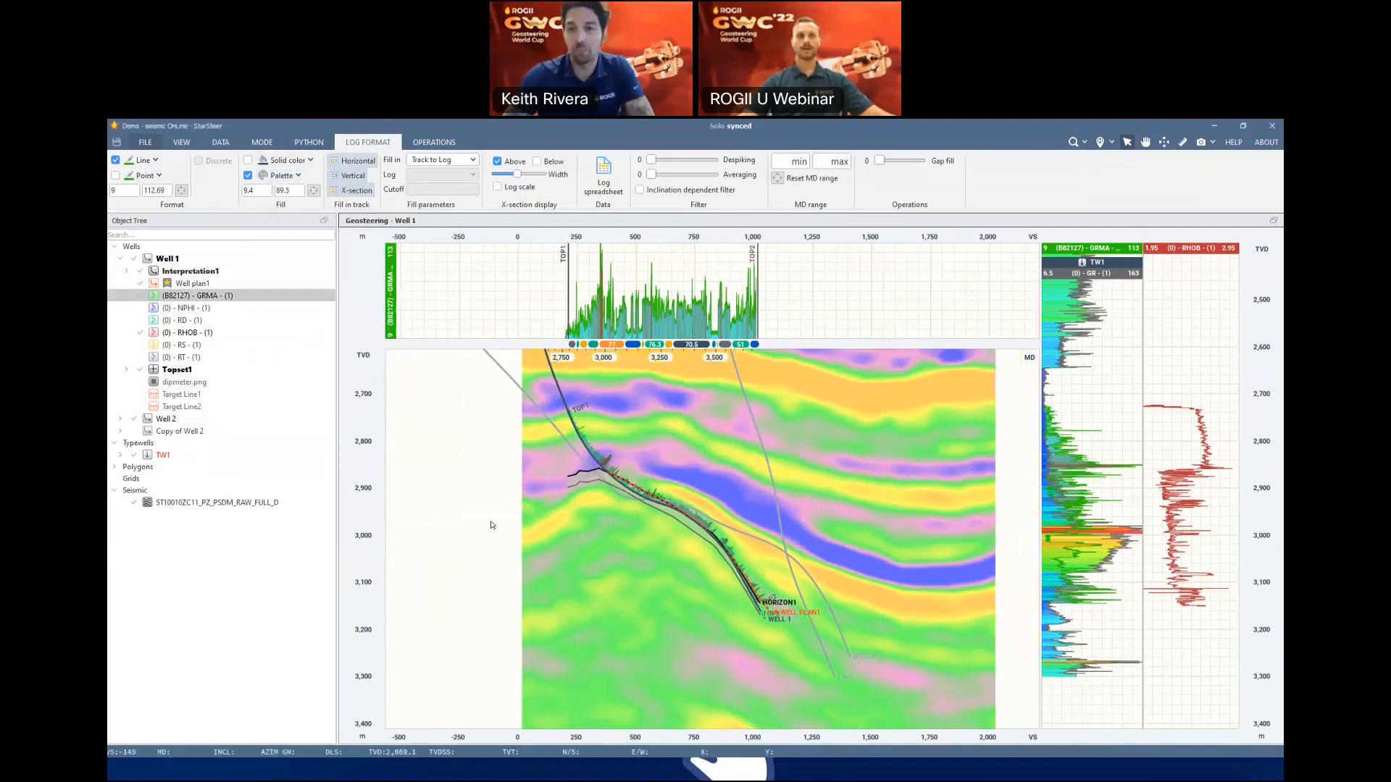
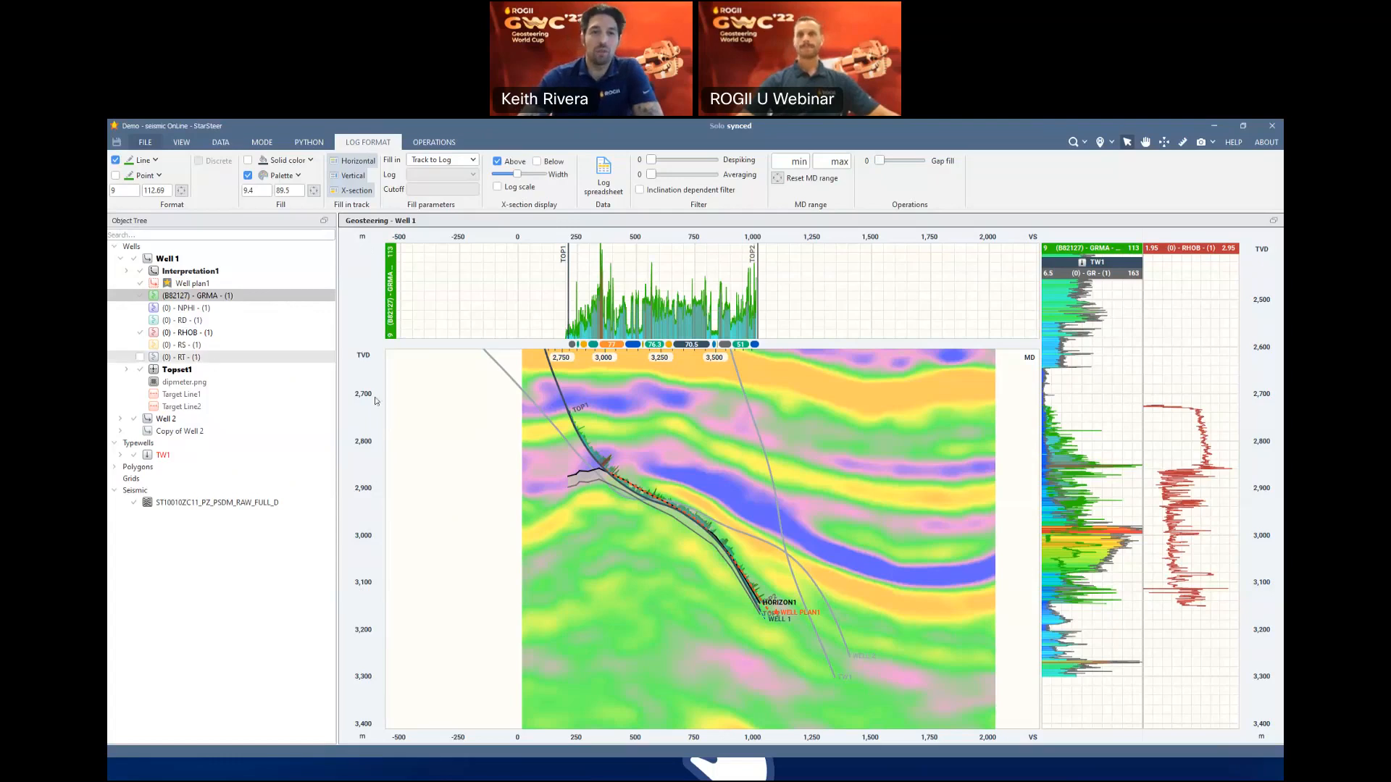
Raise the gain of the seismic volume ST10010ZC11_PZ_PSDM_RAW_FULL_D to 1.3 and inspect the cross-section
scroll(676, 464, down, 2)
scroll(676, 463, down, 4)
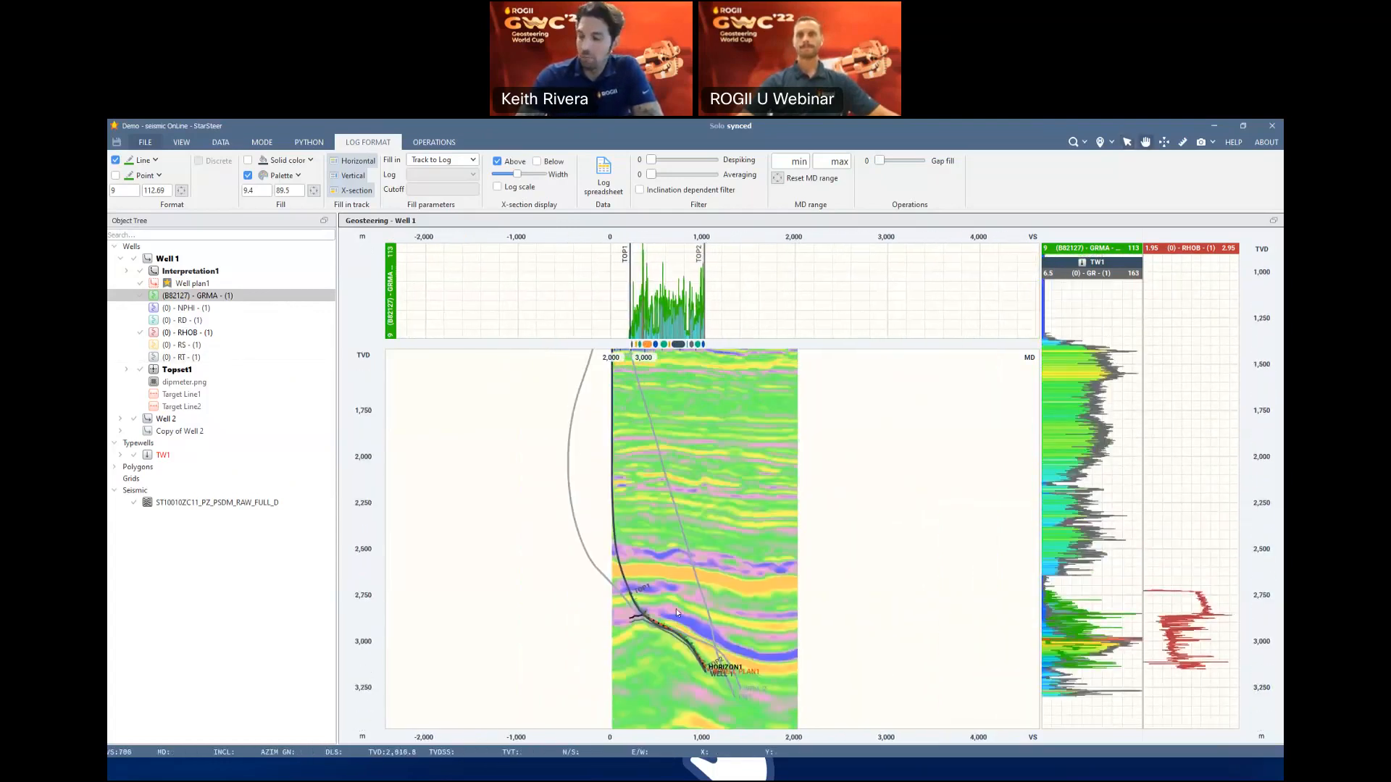
click(218, 502)
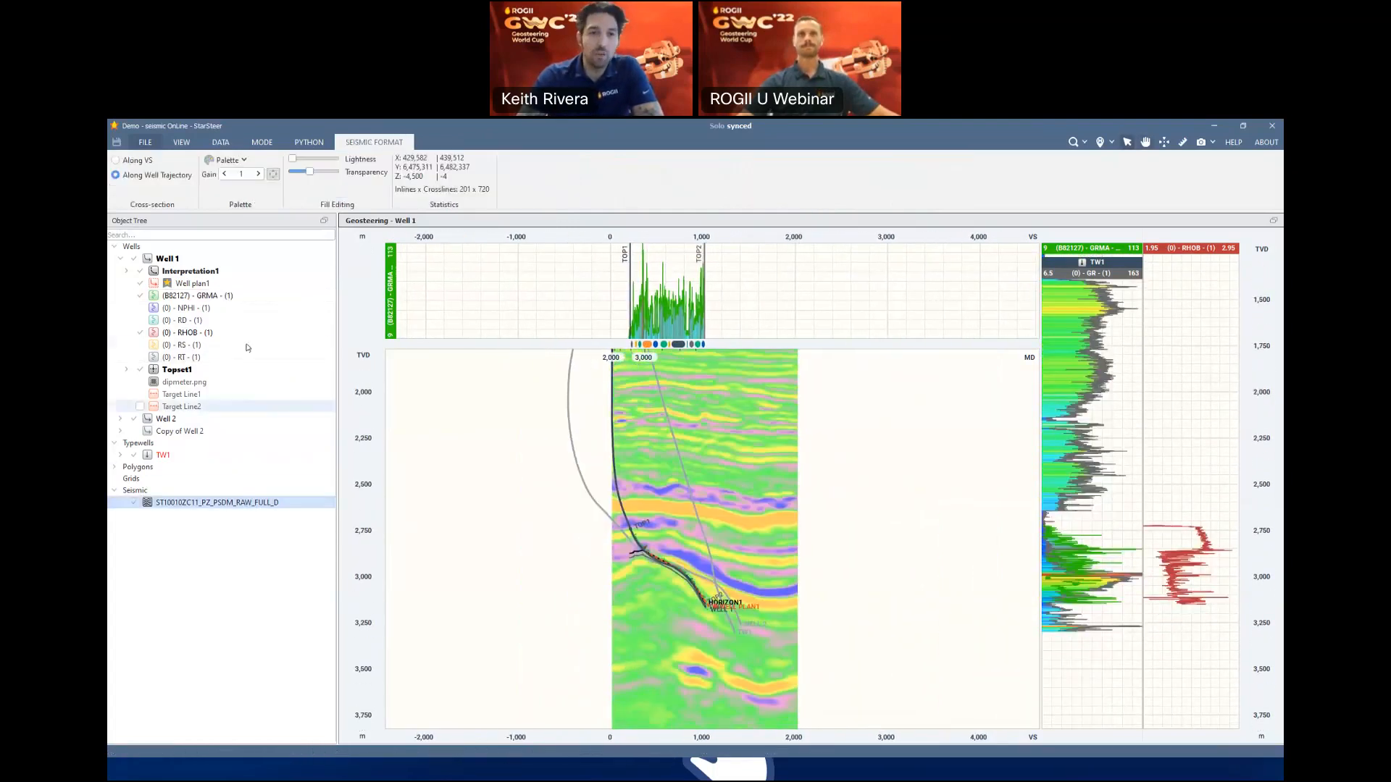
click(259, 174)
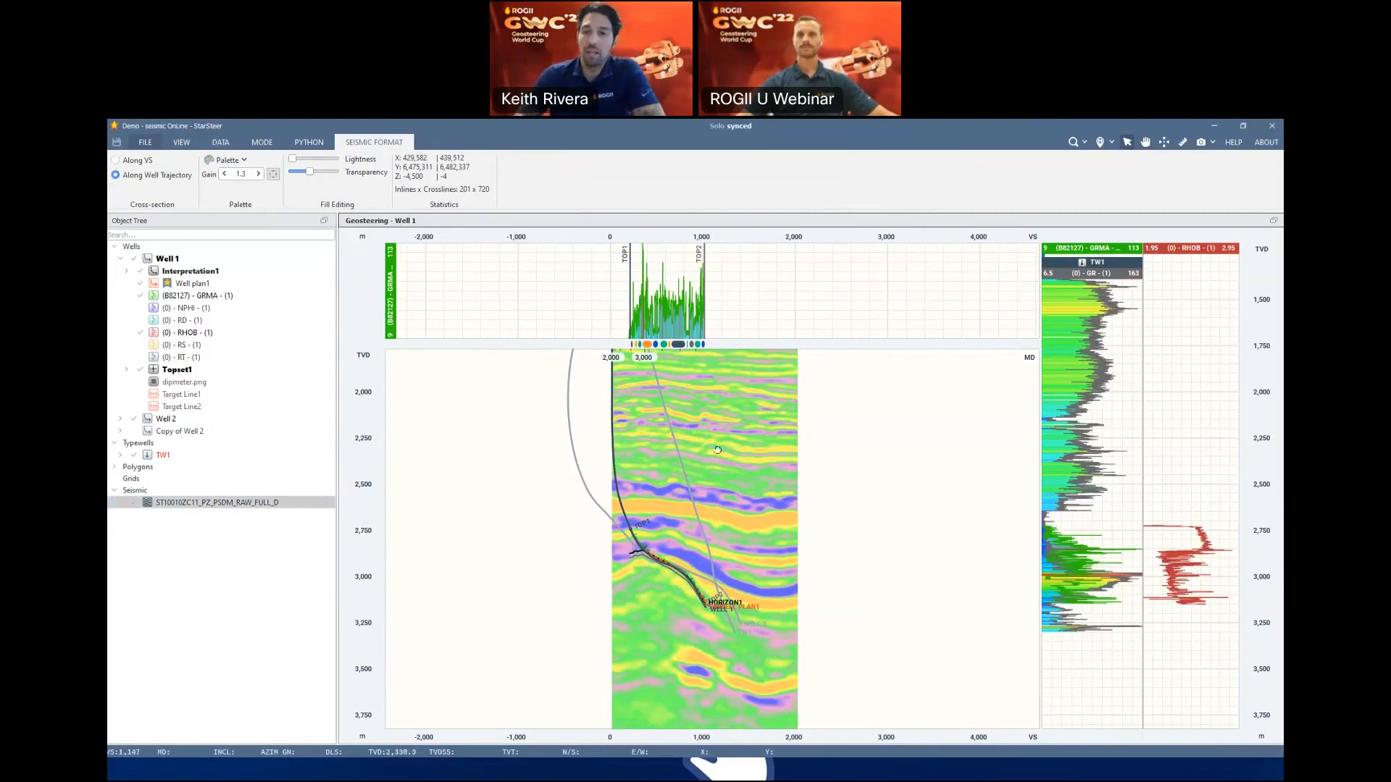
scroll(687, 611, up, 5)
scroll(657, 439, up, 4)
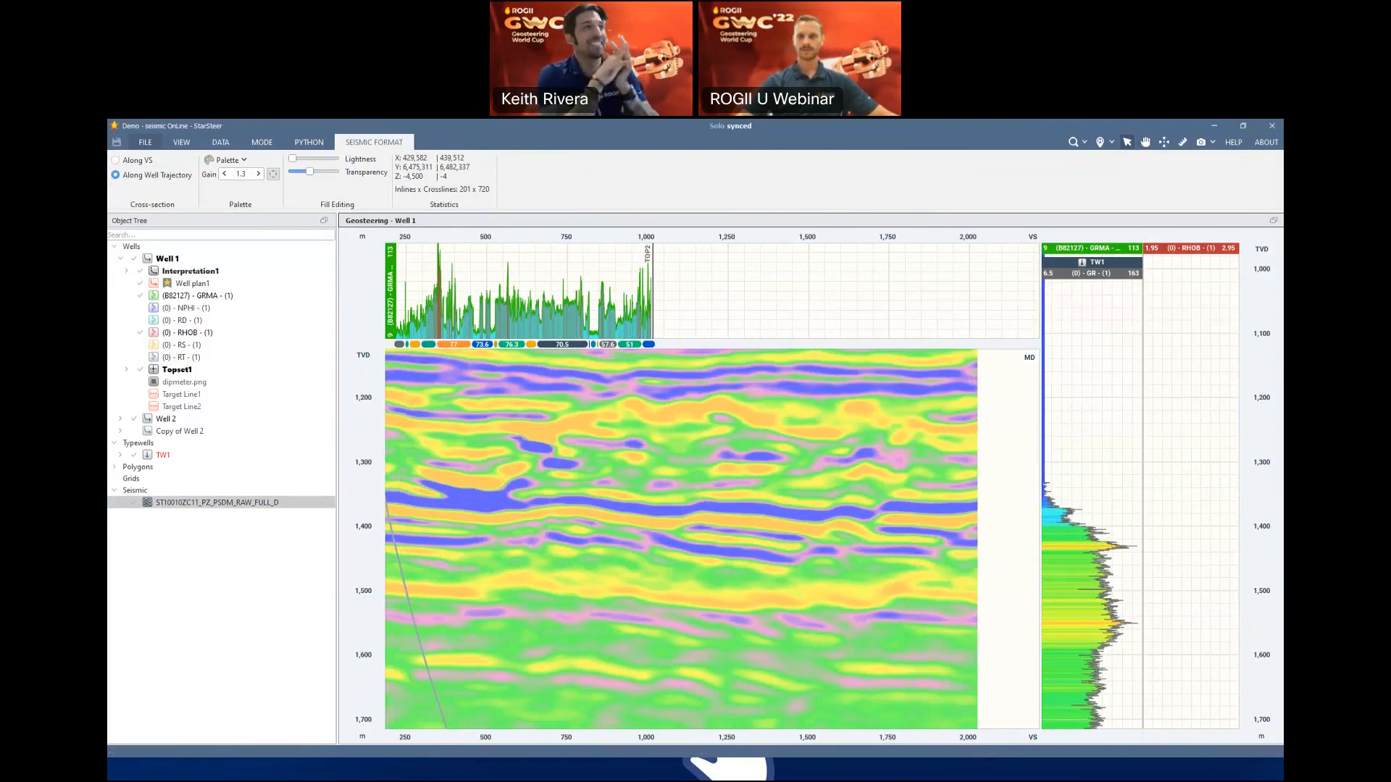
Switch to the Wells Ranch demo project and open Correlation Panel 1 with the Map View beside it, framed on its section line
key(alt+Tab)
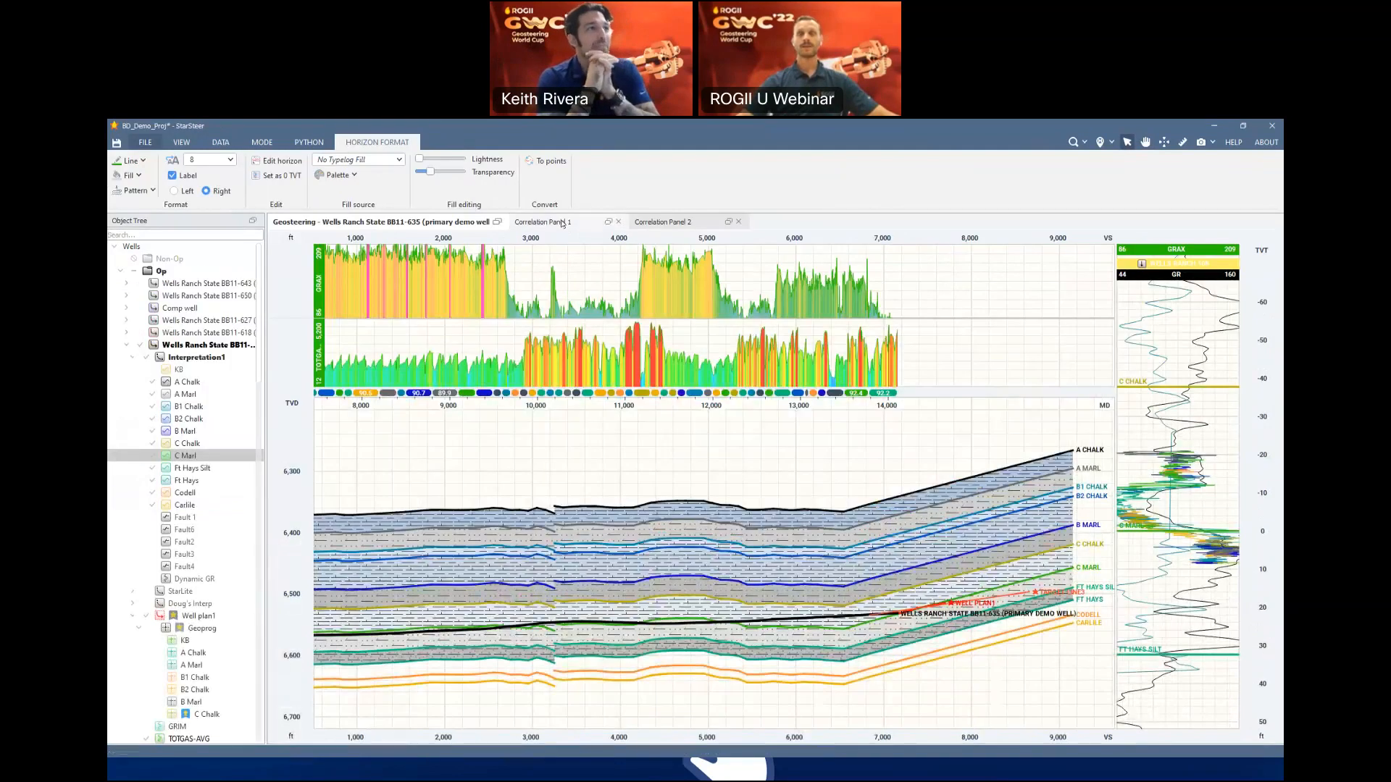
click(562, 223)
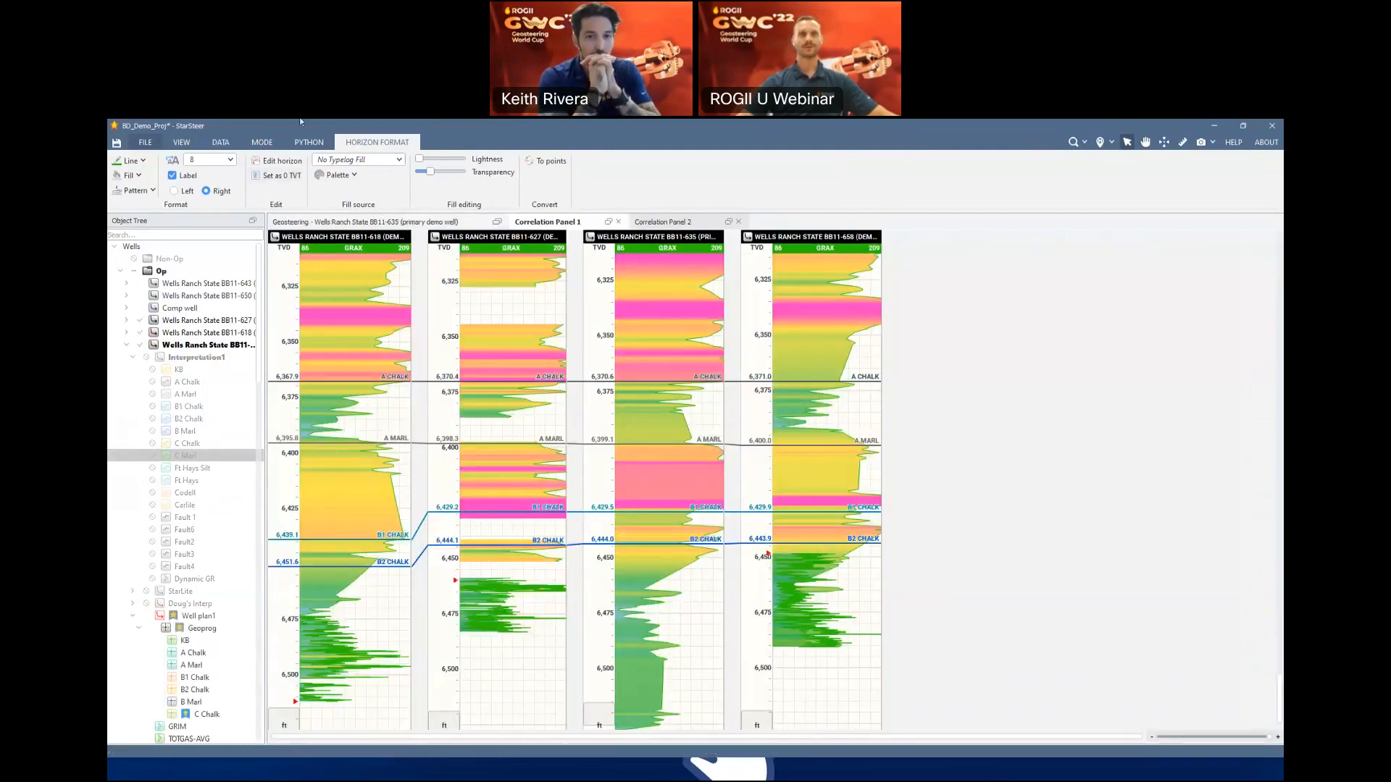
click(183, 144)
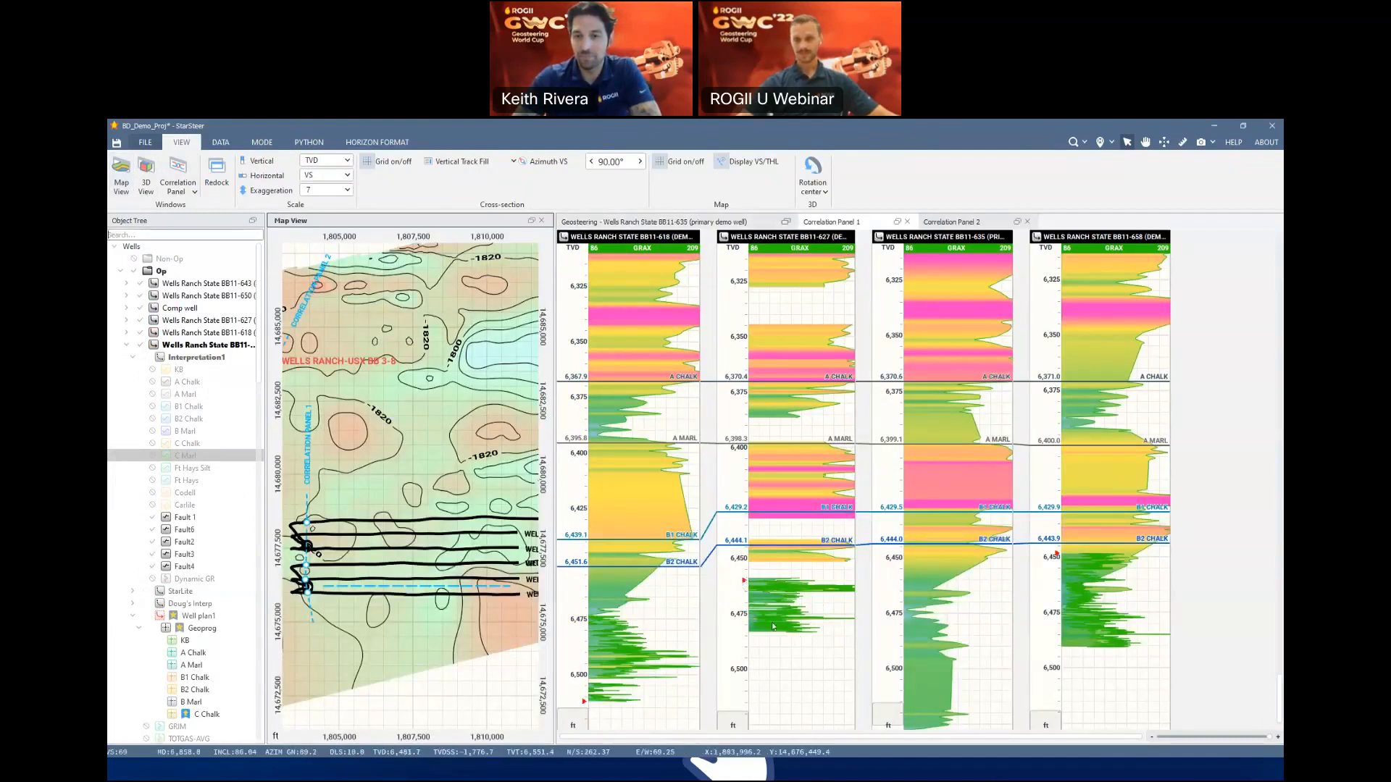
scroll(782, 628, down, 3)
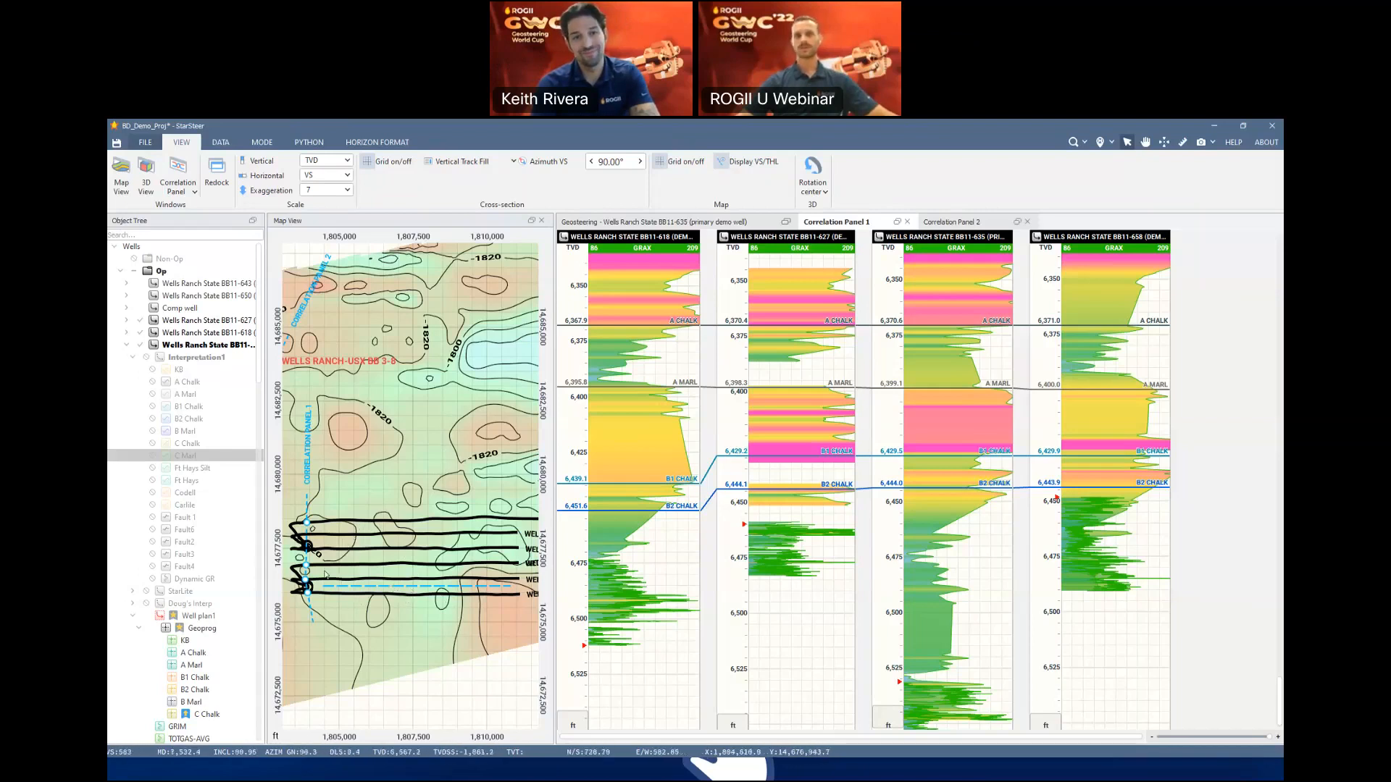
drag(328, 581, 355, 567)
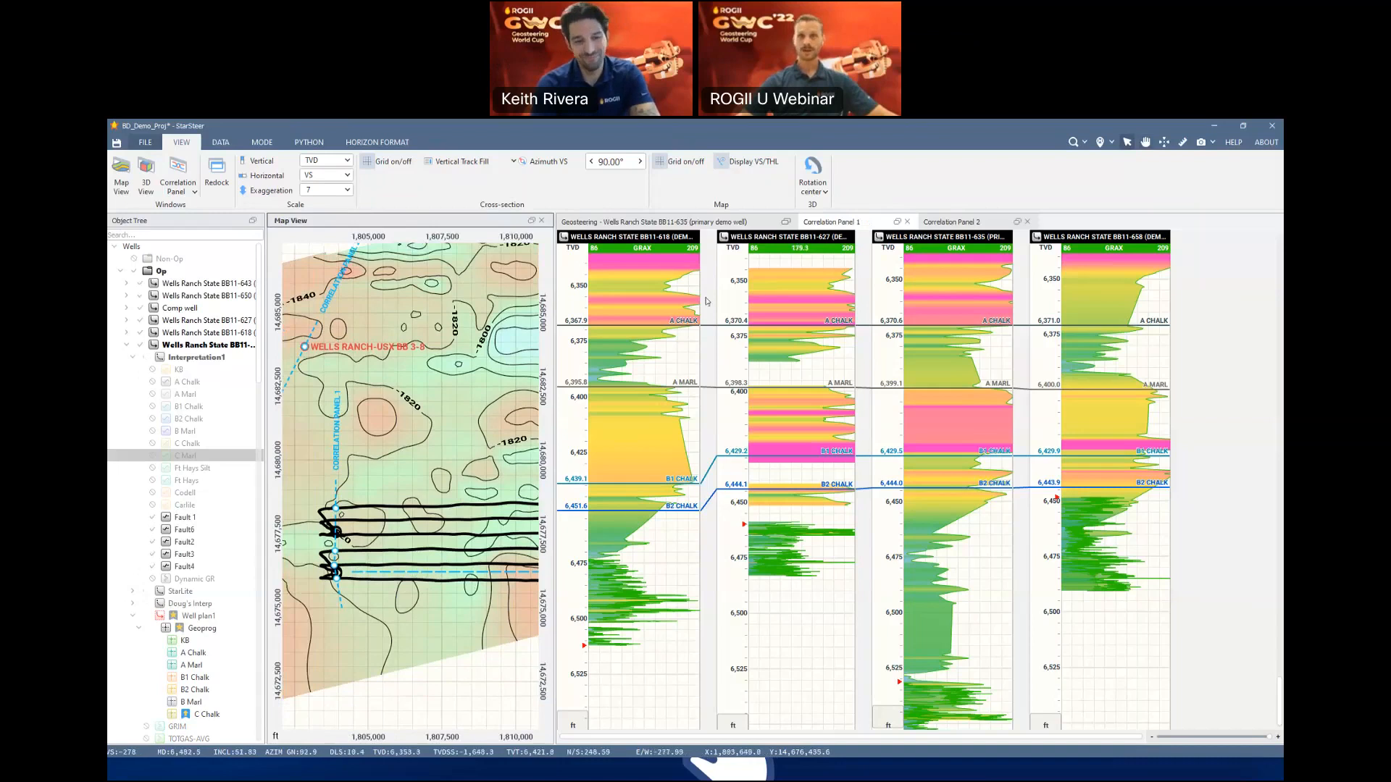
scroll(369, 595, up, 5)
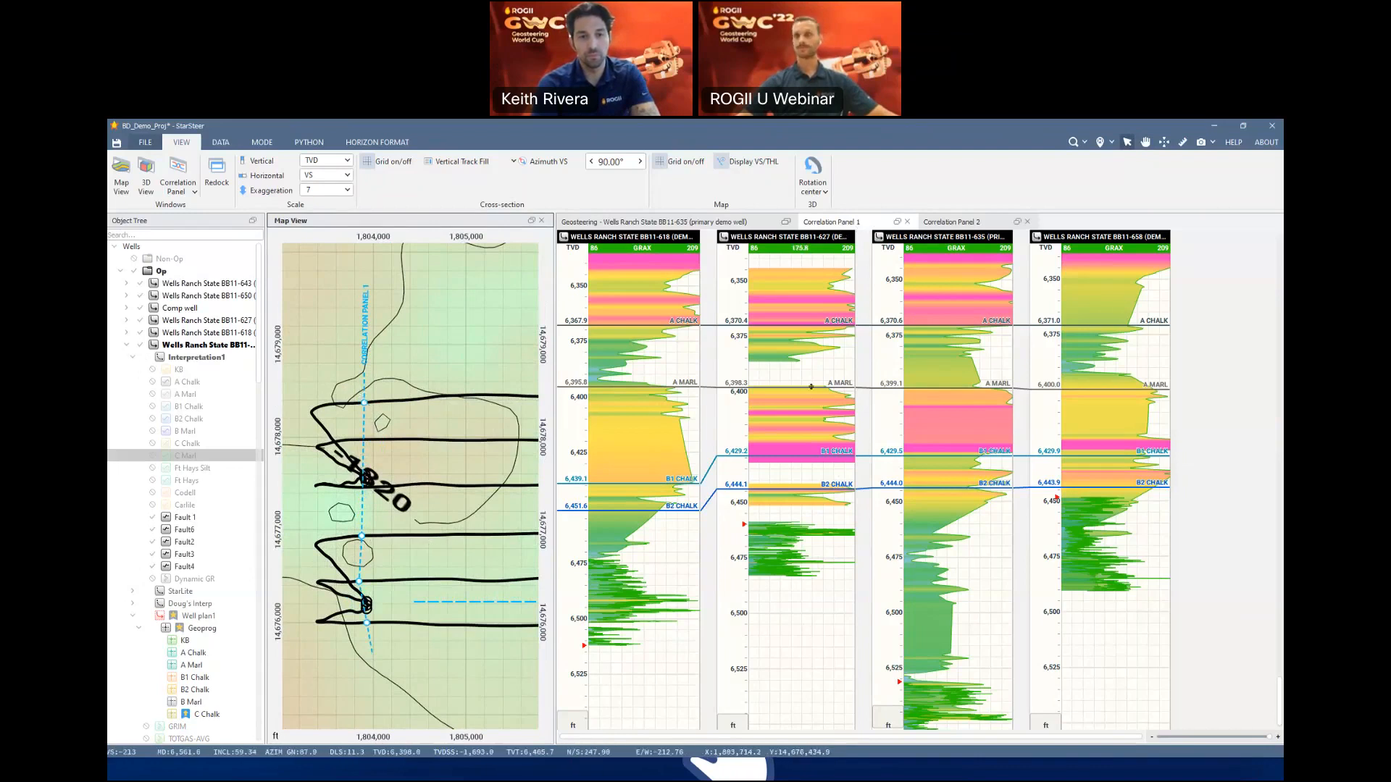
Try reordering the wells in Correlation Panel 1 so BB11-658 comes first, and undo the reordering
click(945, 258)
drag(944, 255, 639, 243)
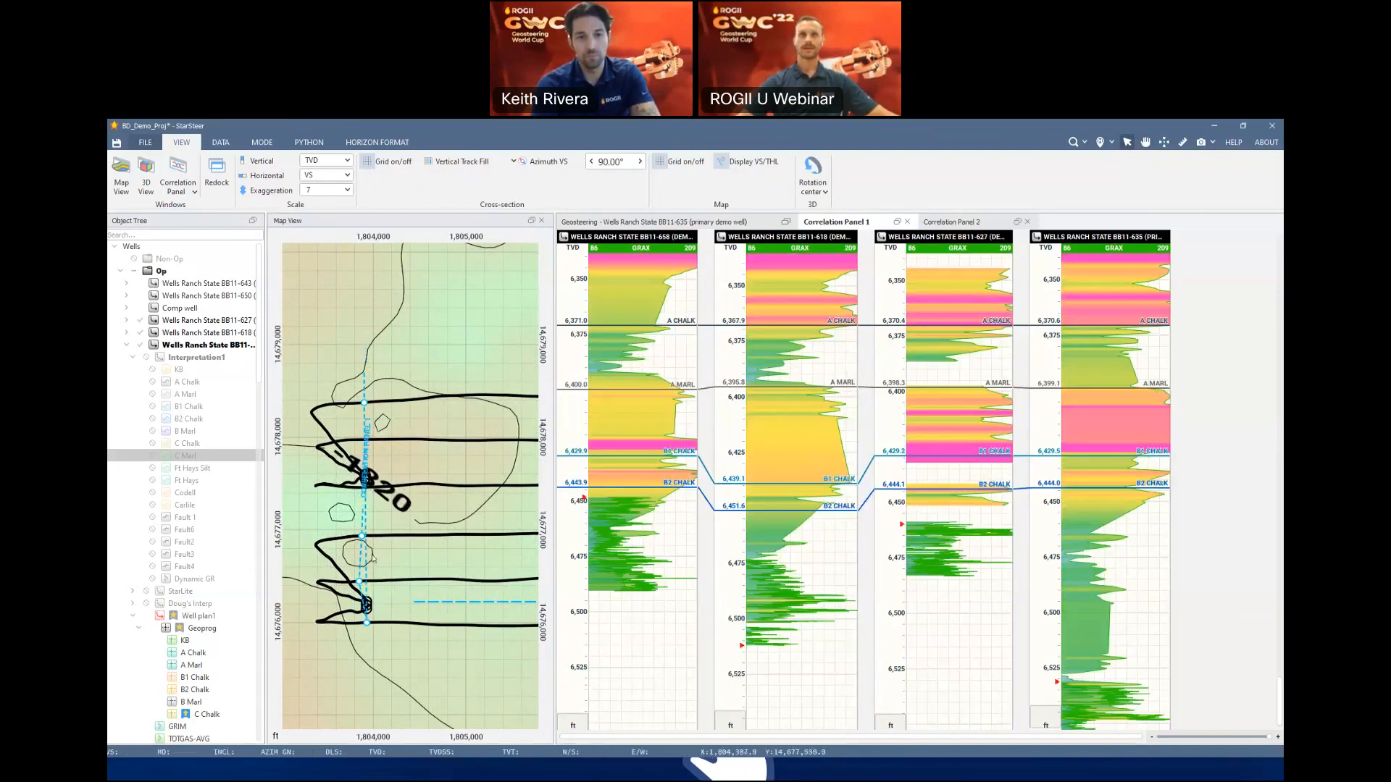
scroll(373, 557, up, 2)
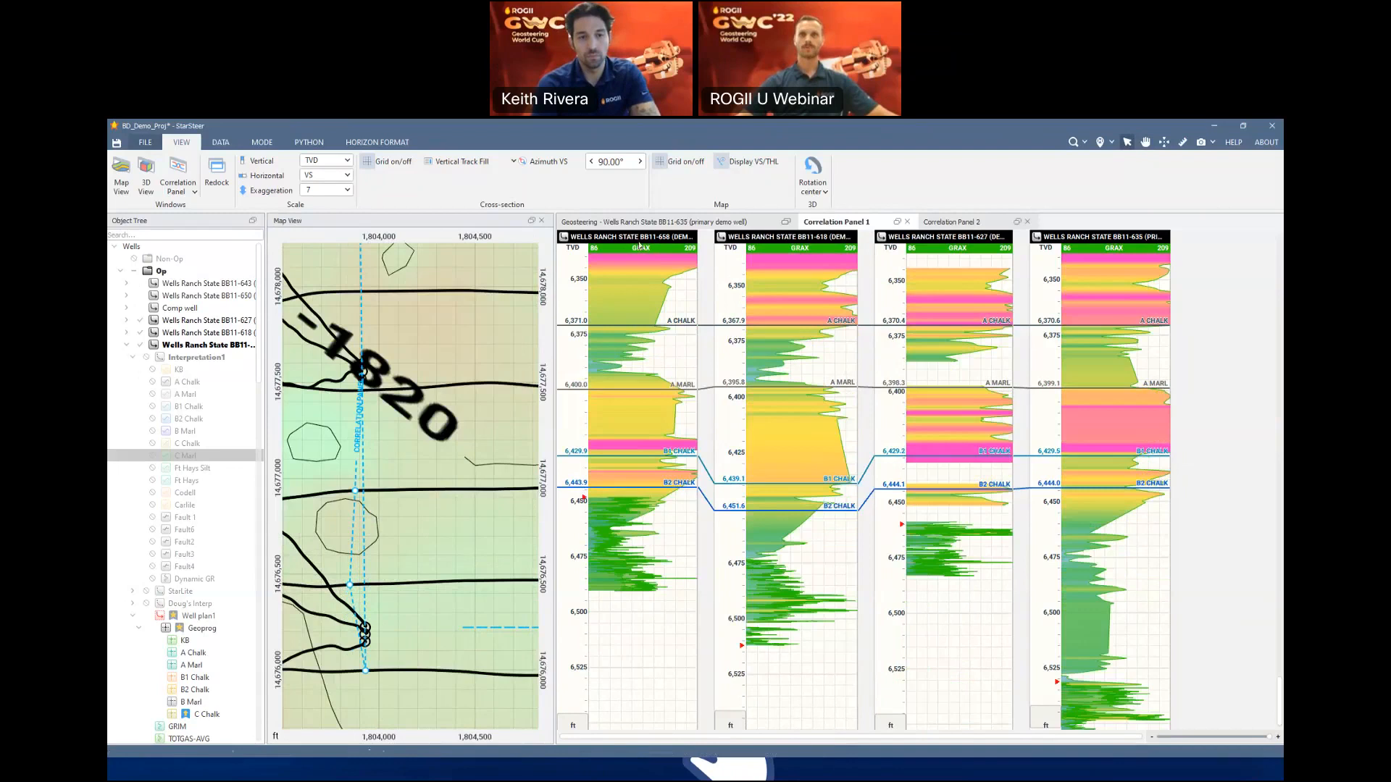
key(ctrl+z)
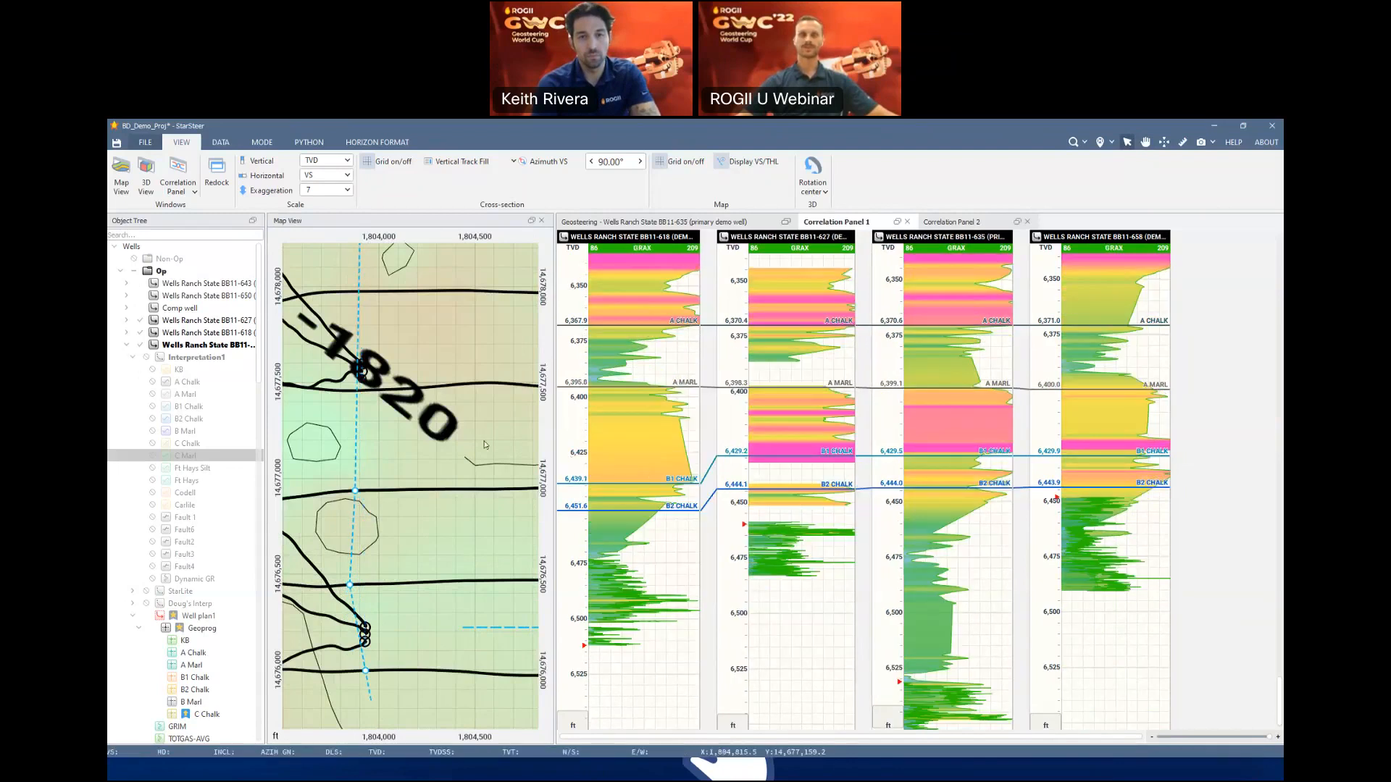
Examine both correlation panel lines on the map, open Correlation Panel 2, and return to Correlation Panel 1 through its map line
scroll(476, 443, down, 2)
drag(476, 443, 459, 460)
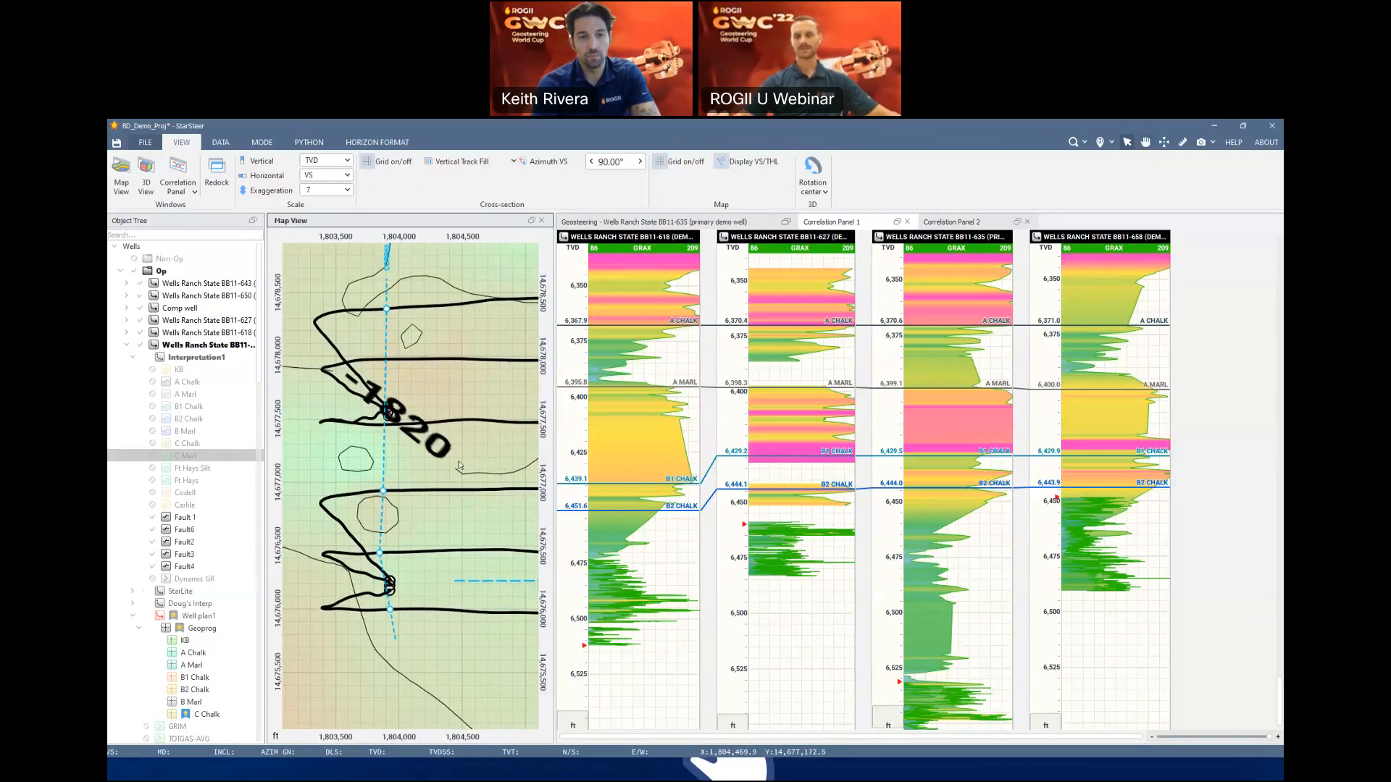
scroll(448, 497, down, 1)
drag(448, 497, 412, 535)
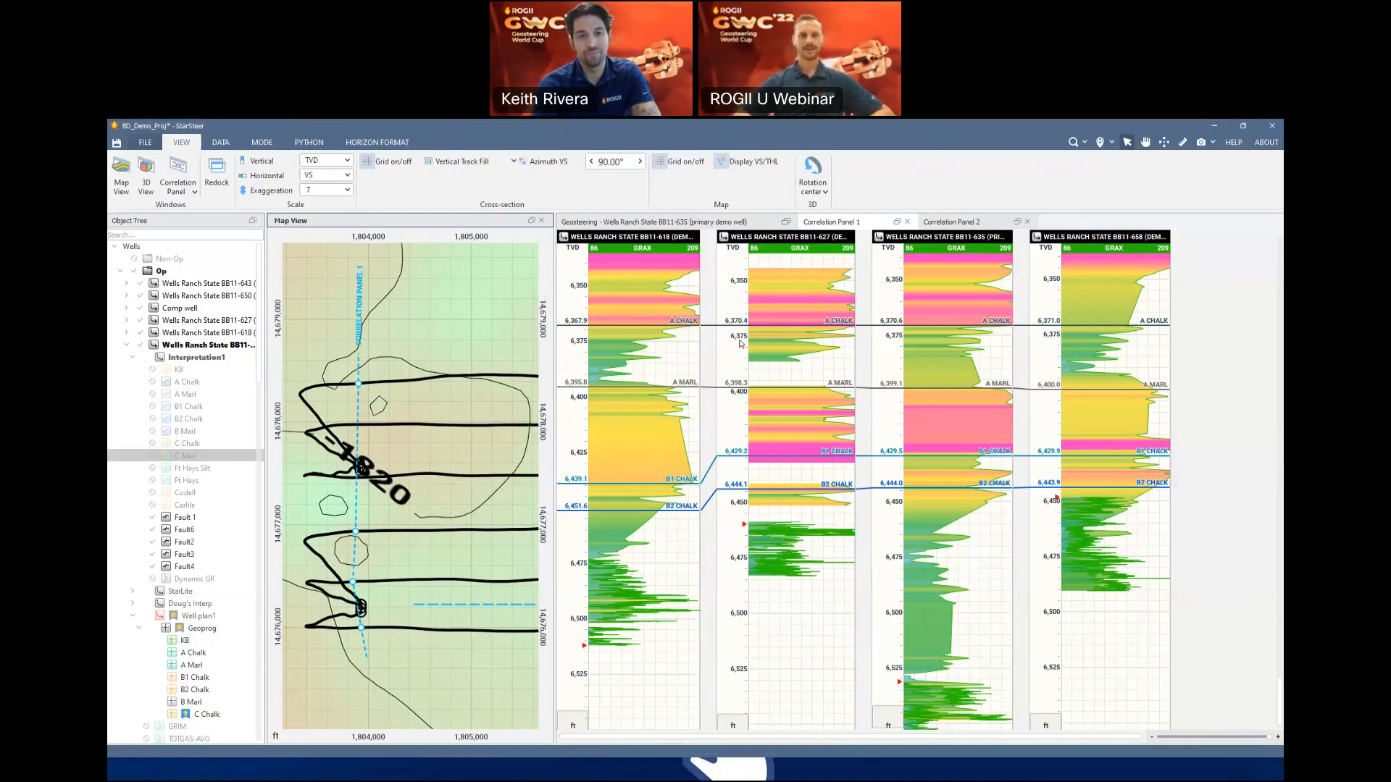
scroll(356, 420, down, 3)
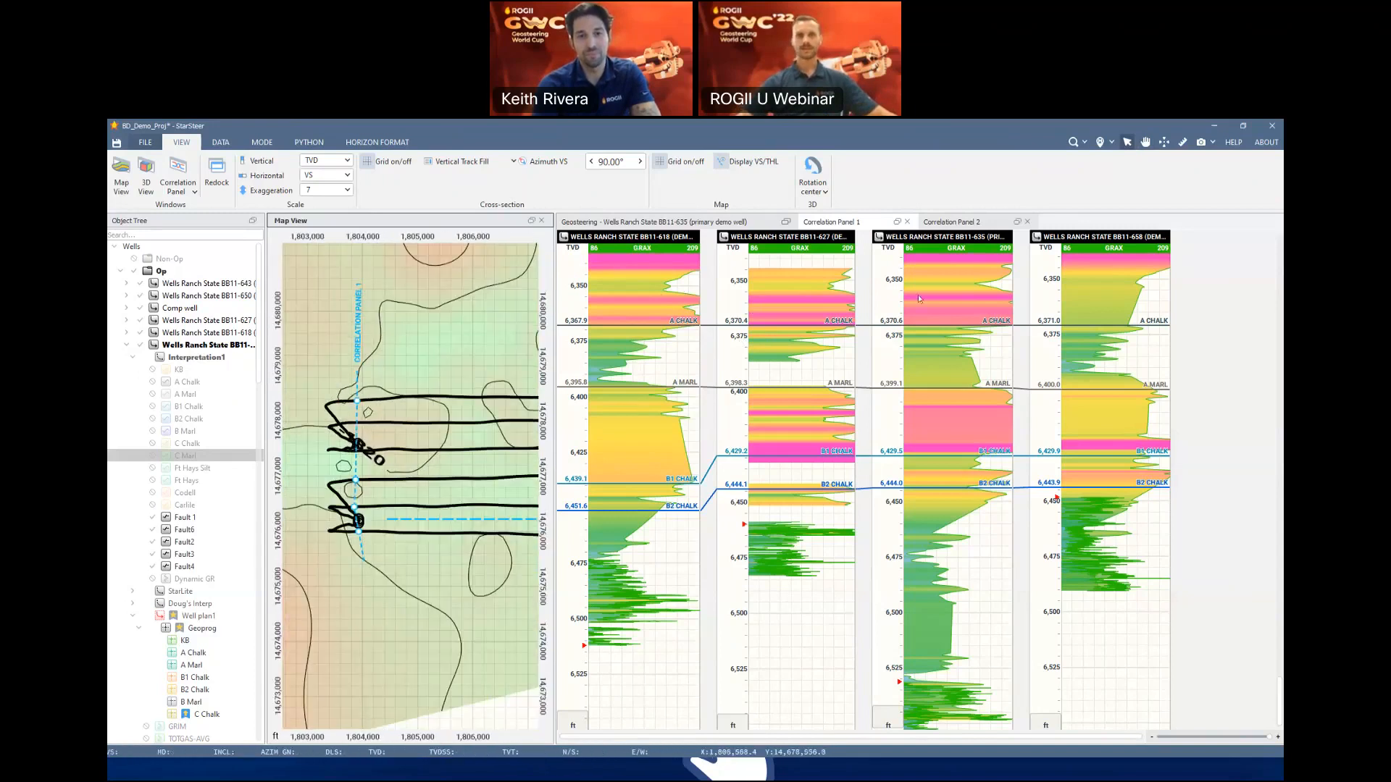
scroll(408, 353, down, 3)
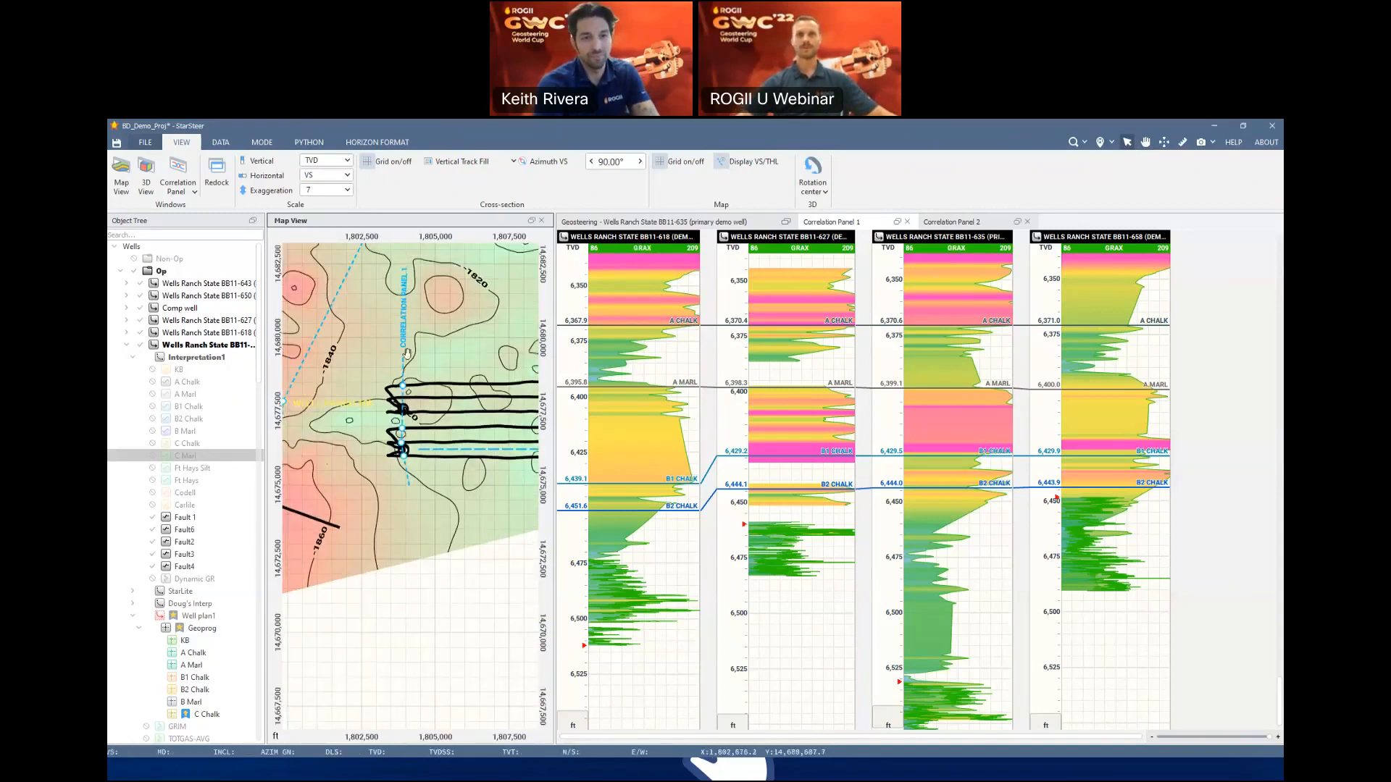
drag(408, 354, 493, 331)
drag(513, 283, 473, 337)
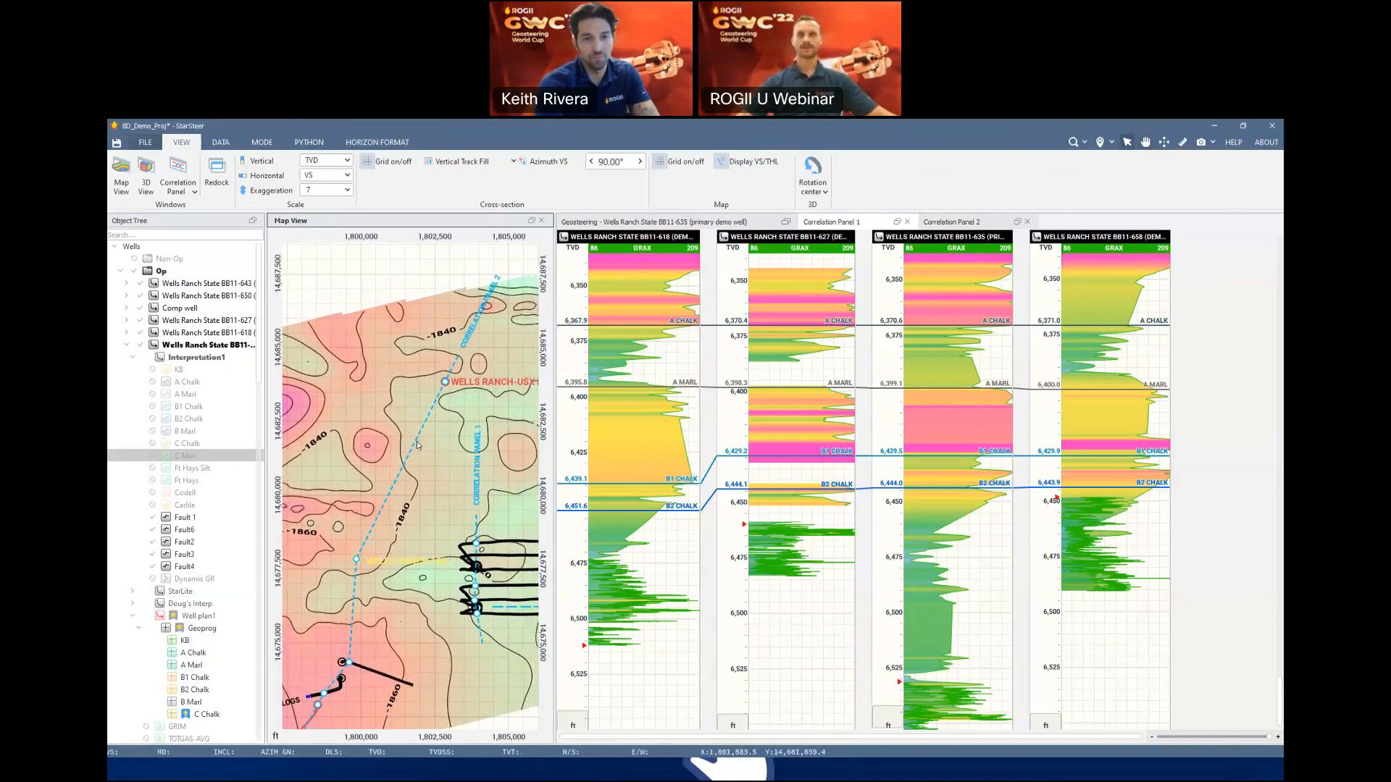
click(951, 222)
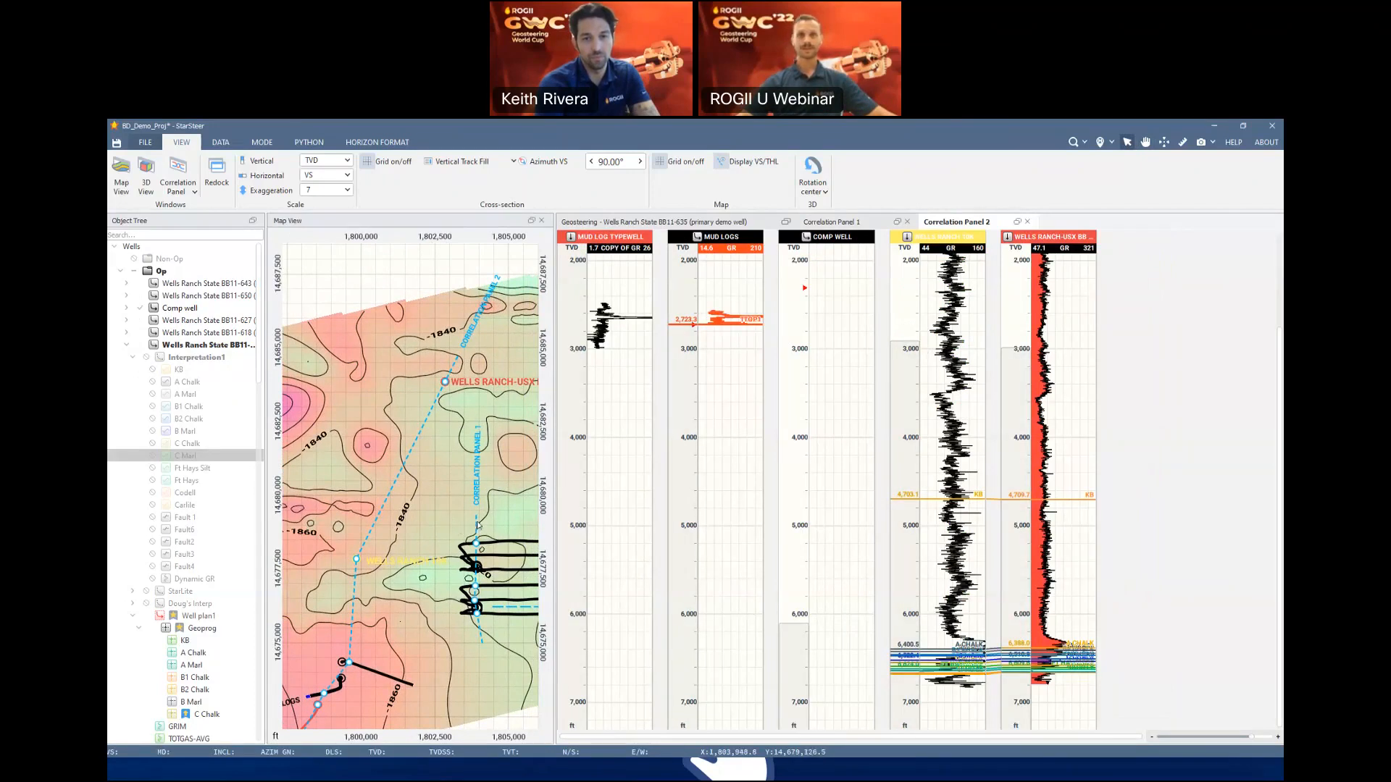
click(478, 524)
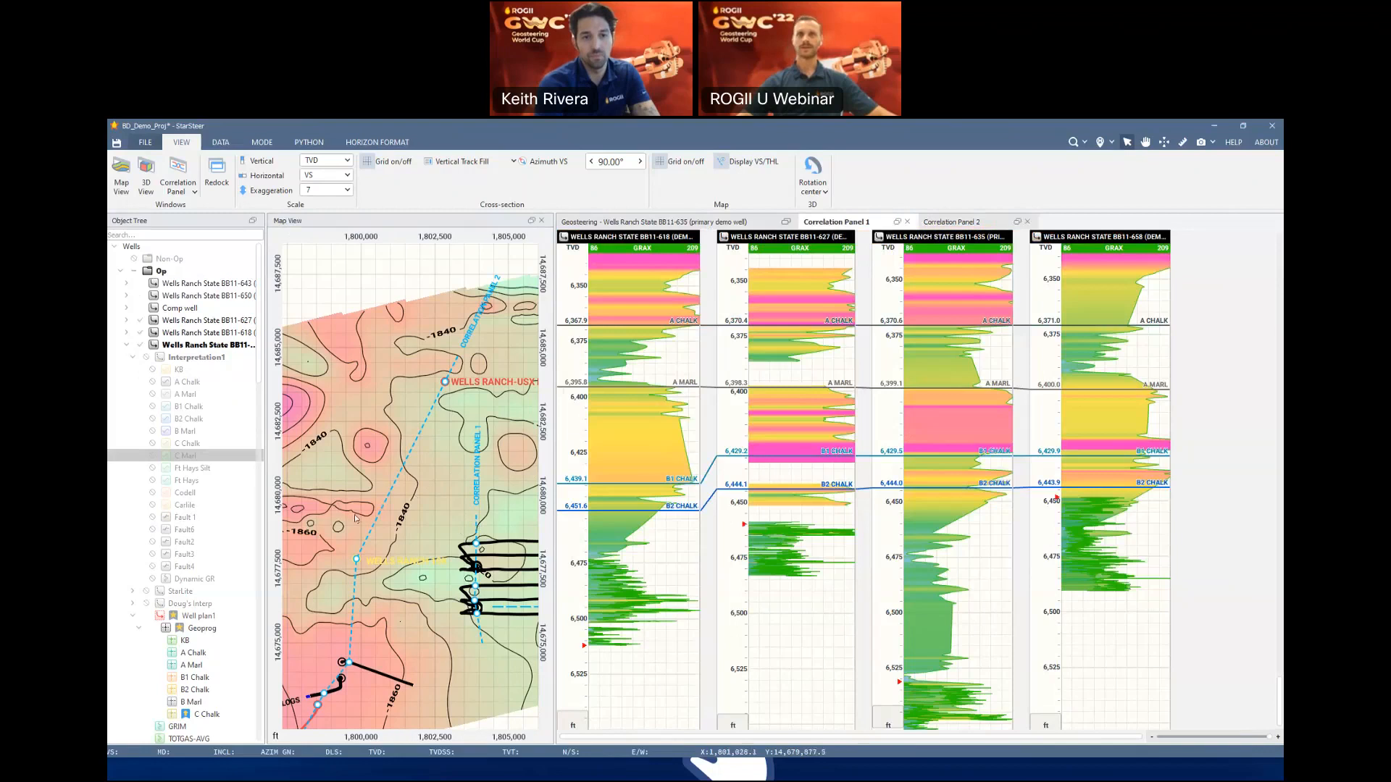
Close Correlation Panel 2 and reopen the saved panel, twice, to compare the map with and without its section line
click(1028, 223)
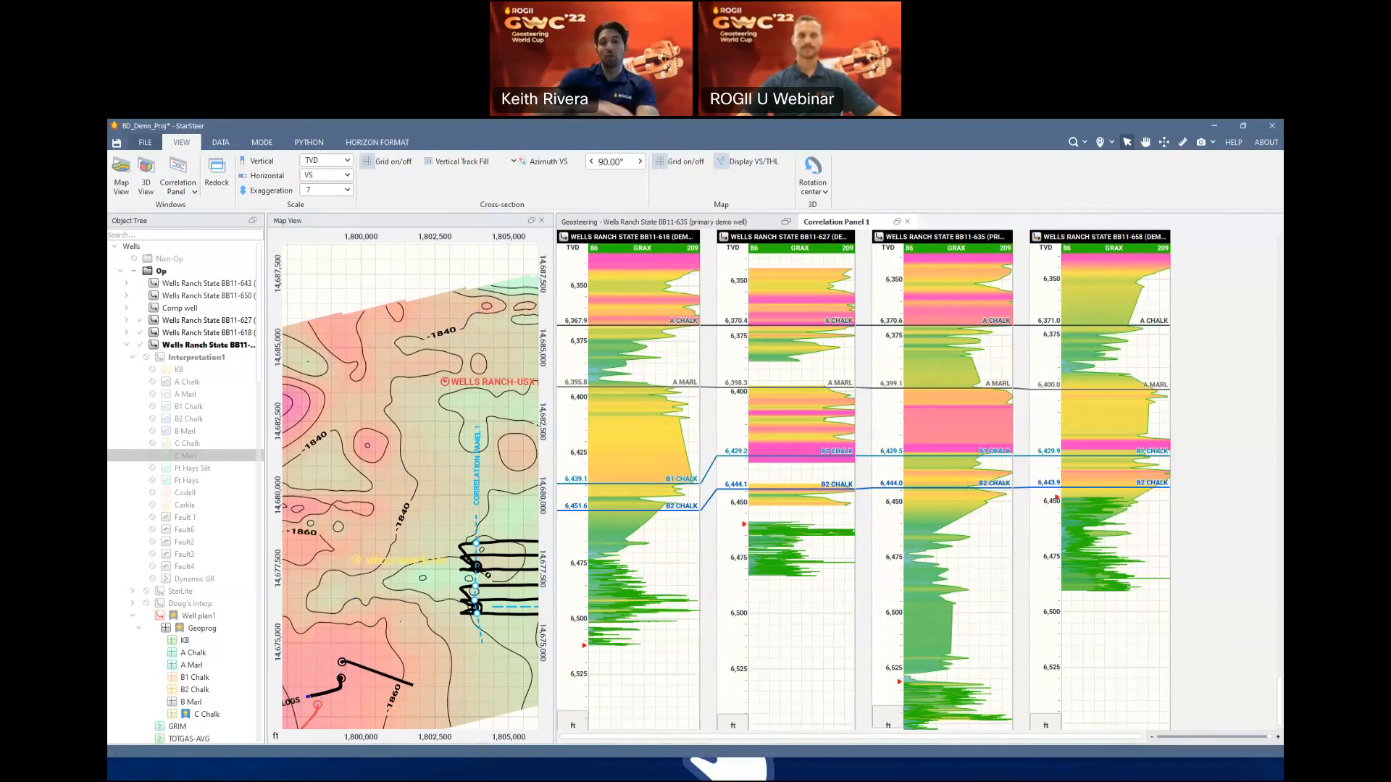
scroll(461, 567, up, 2)
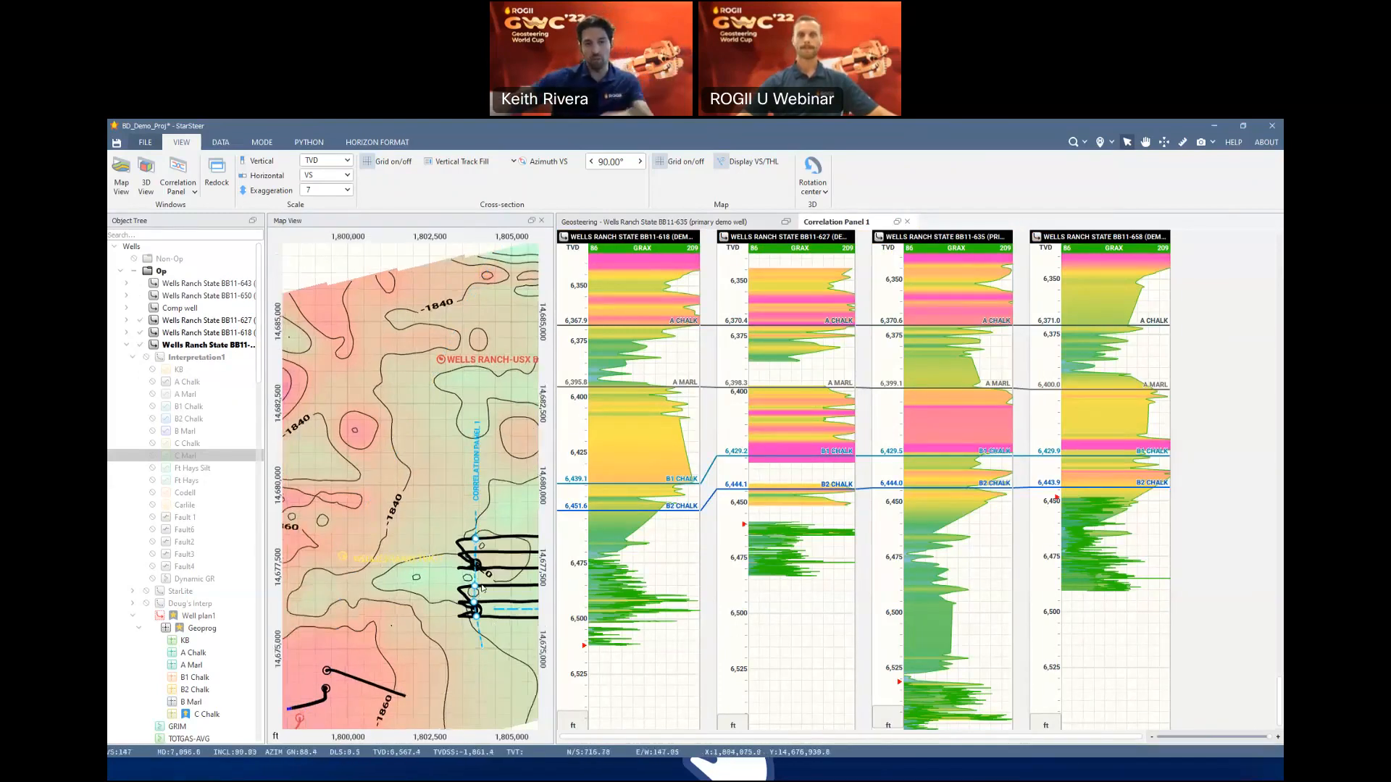
click(187, 181)
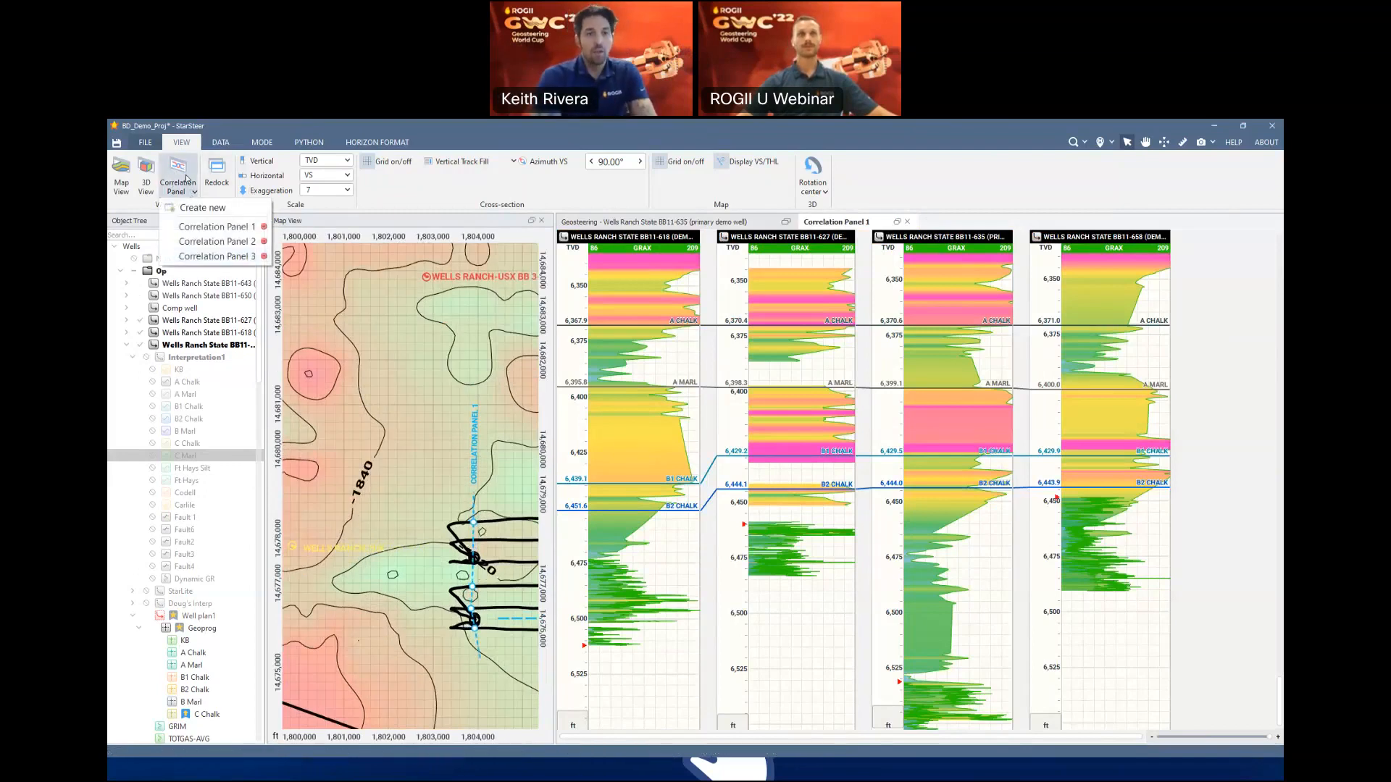
click(217, 242)
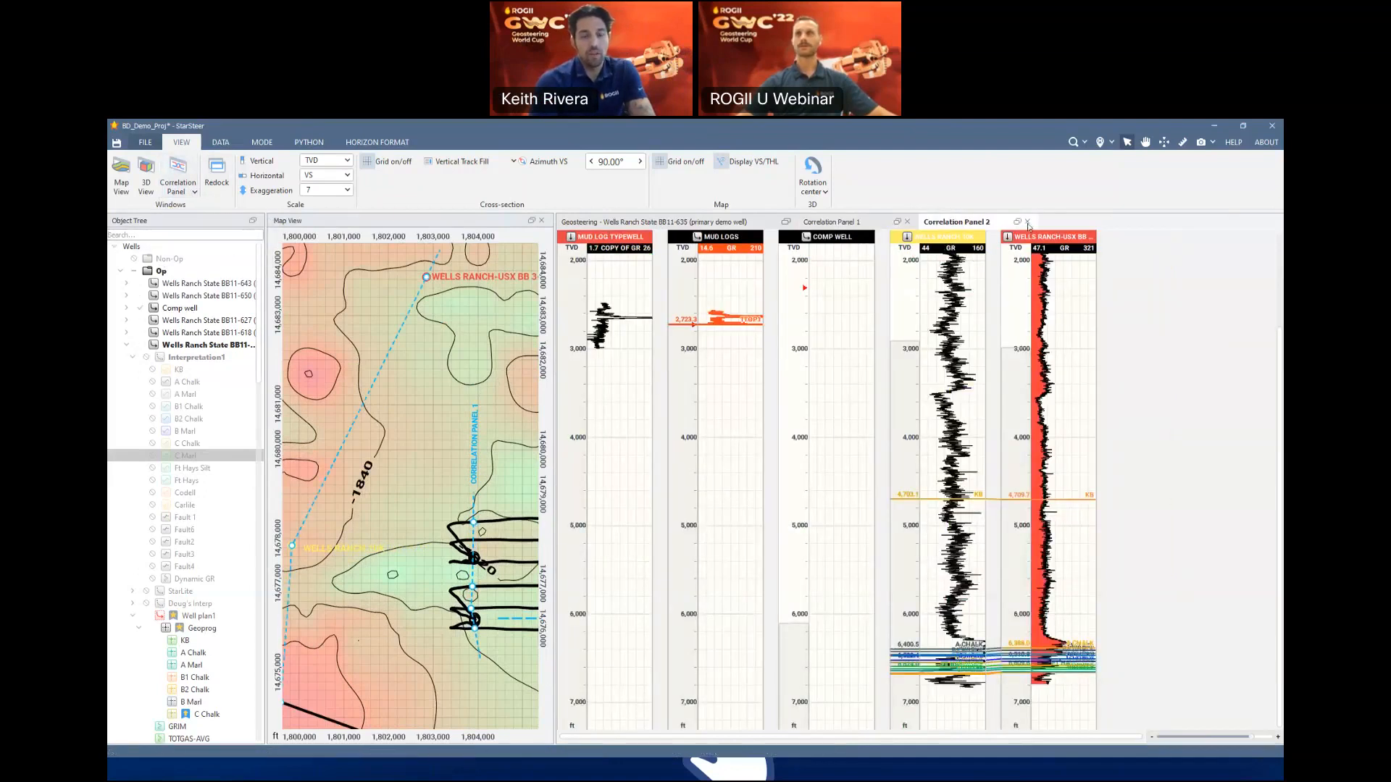
click(1028, 223)
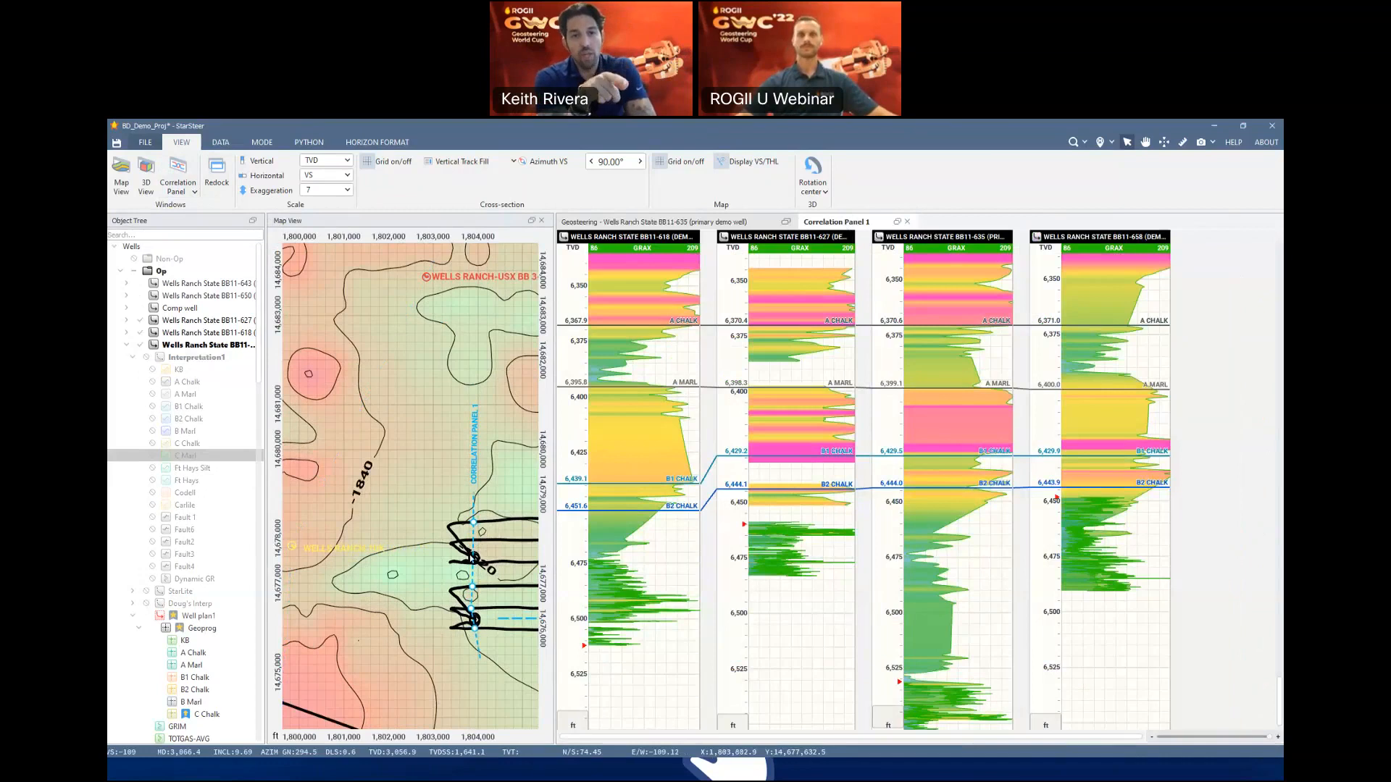
scroll(472, 558, down, 2)
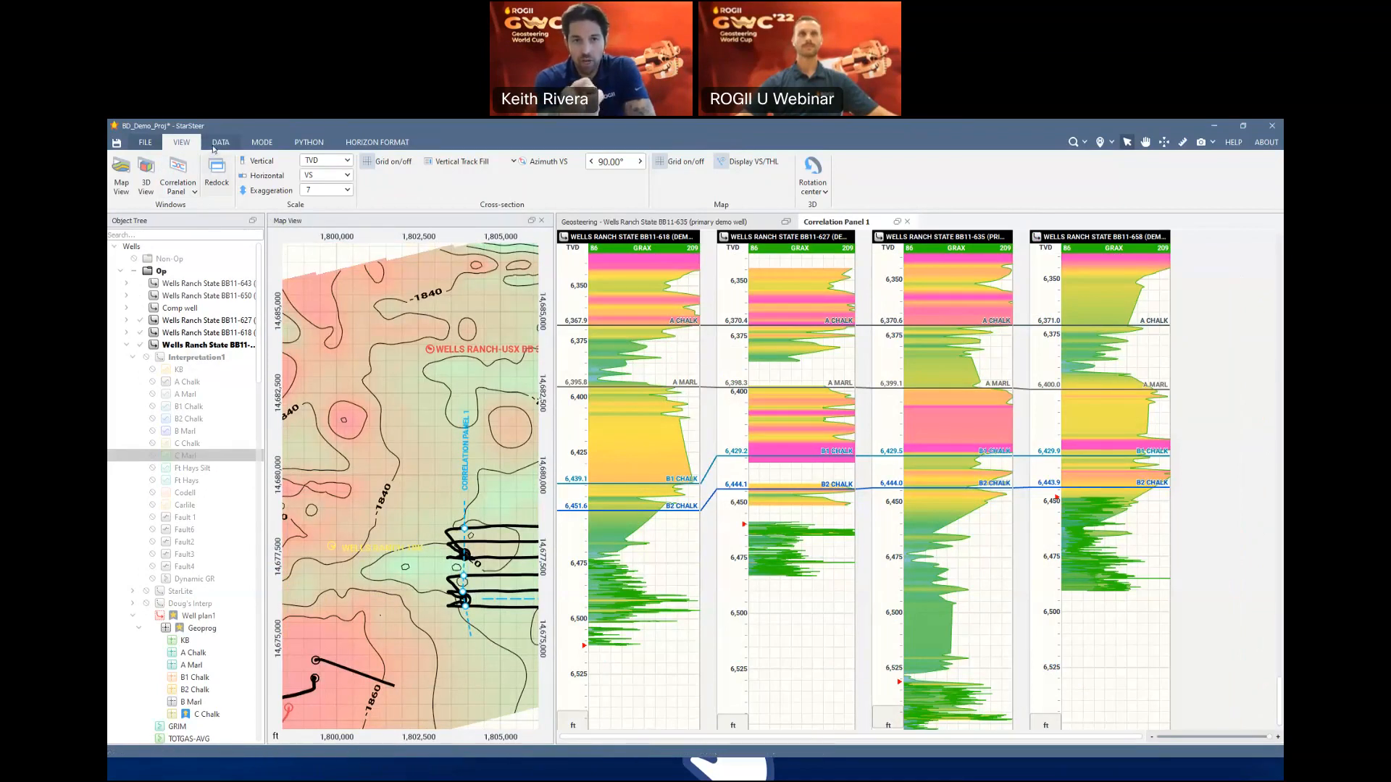
click(185, 177)
click(214, 239)
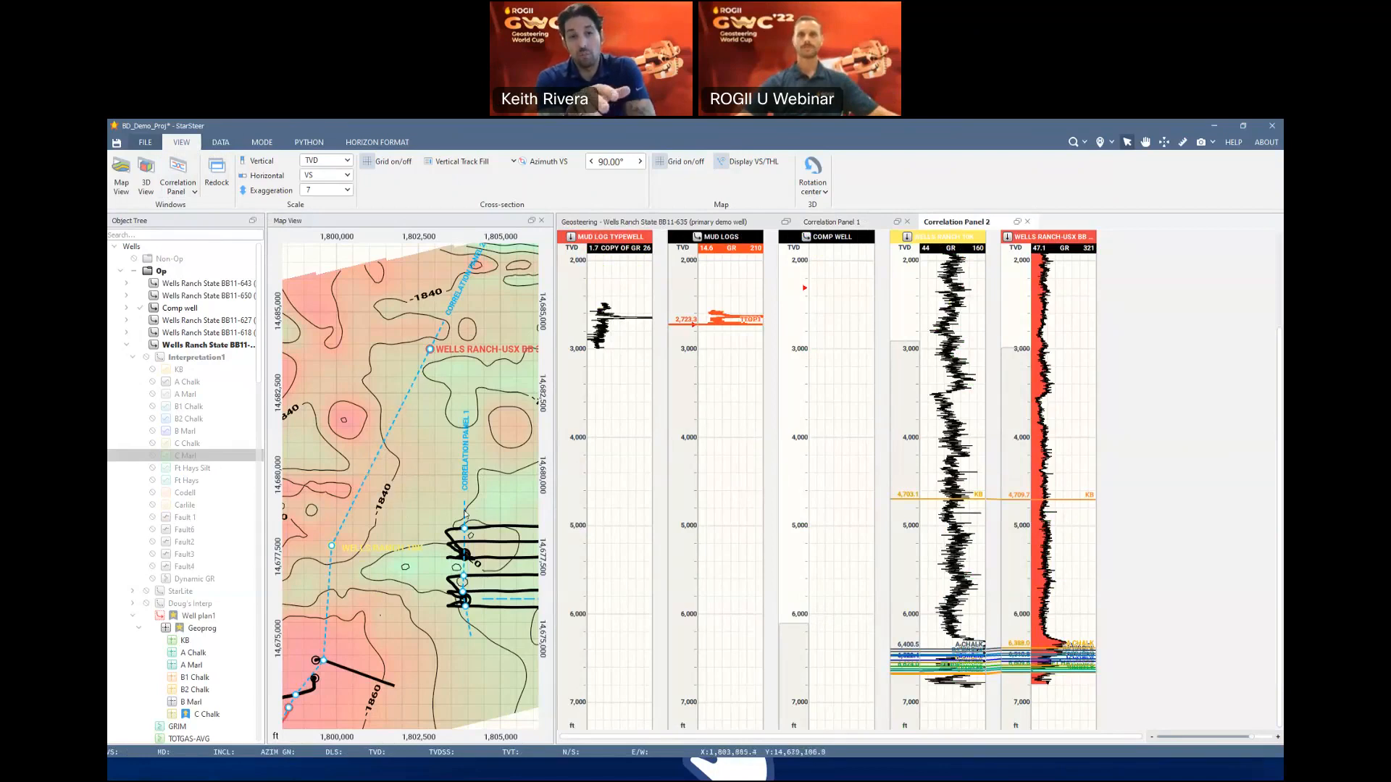
Return to Correlation Panel 1 and compare the log tracks of wells BB11-635 and BB11-658
key(ctrl+Tab)
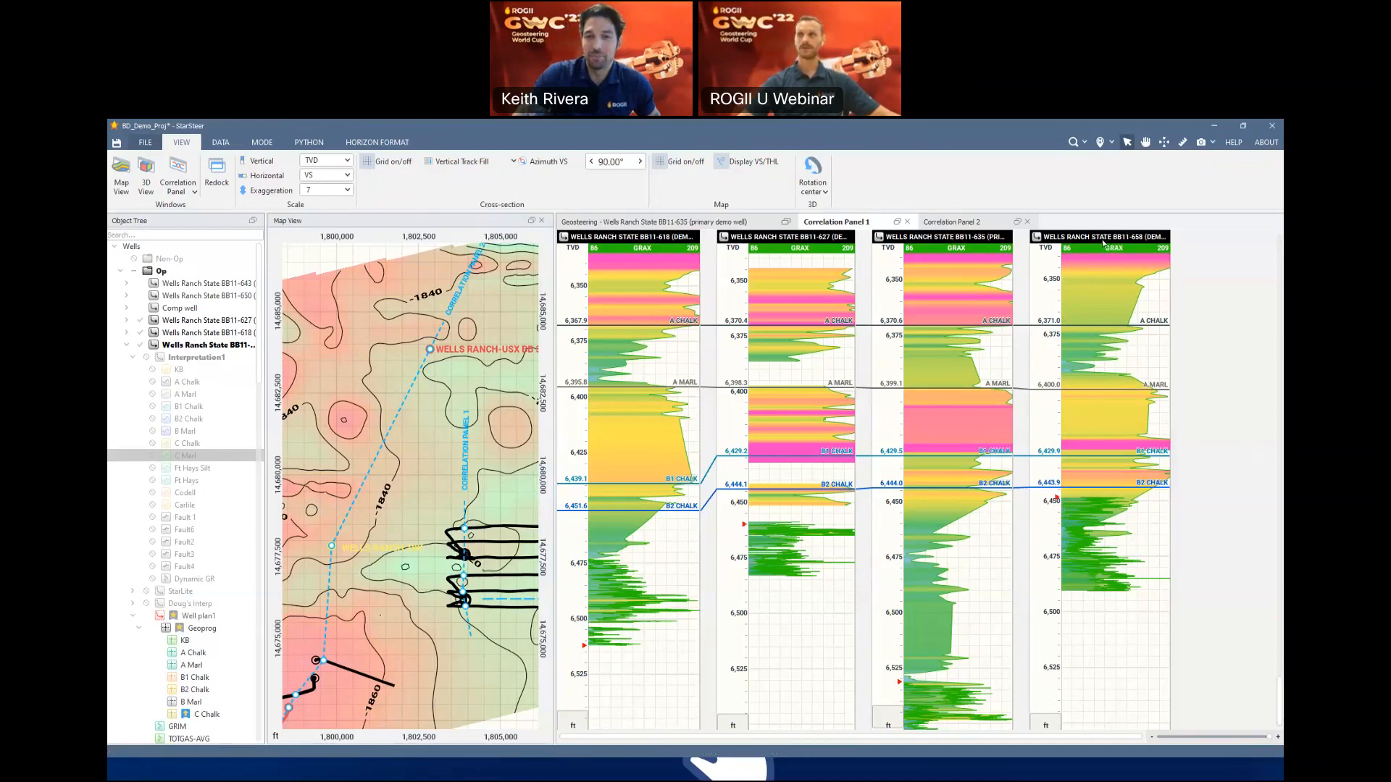
drag(1102, 243, 1092, 269)
drag(943, 279, 946, 277)
drag(1106, 292, 1116, 296)
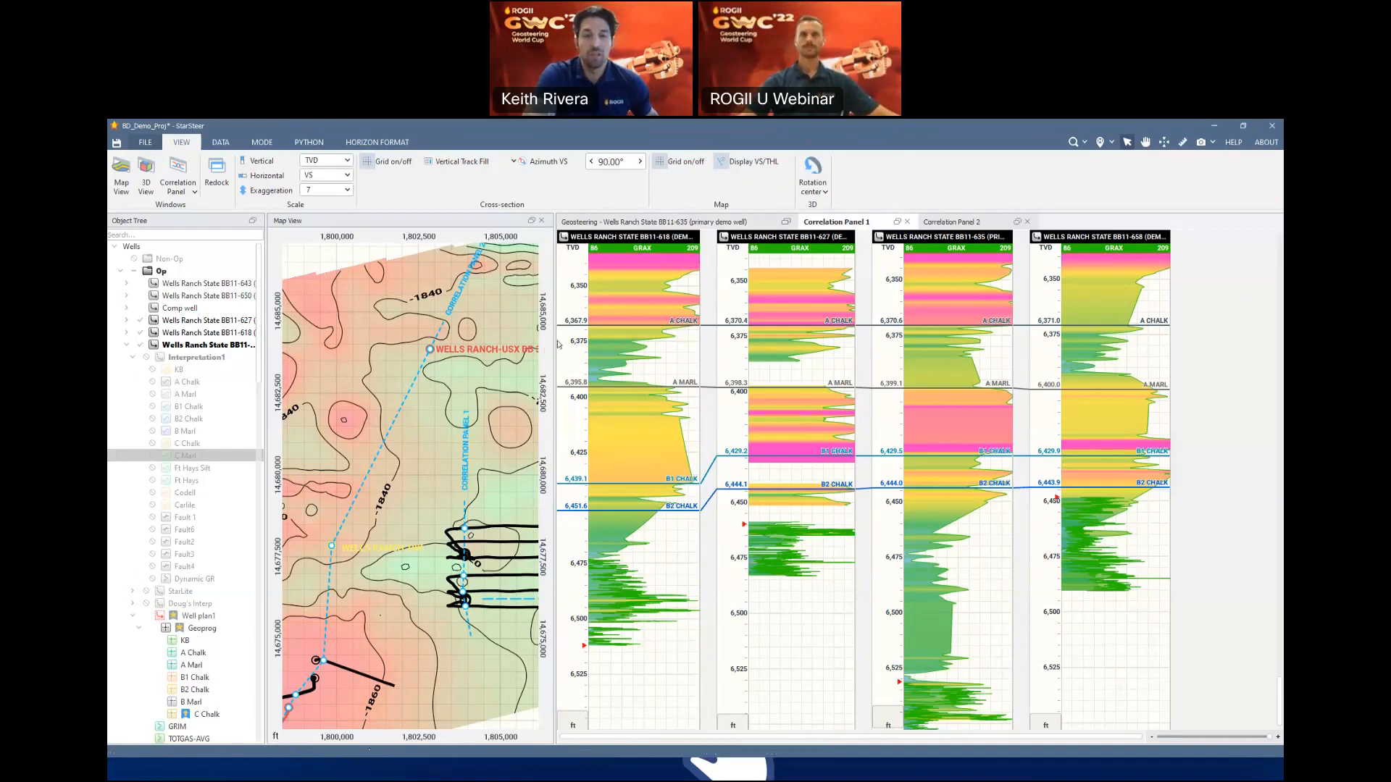
Open the well Copy of Wells Ranch State BB11-635 (primary demo - thickness) in the geosteering cross-section
click(716, 226)
scroll(210, 404, down, 10)
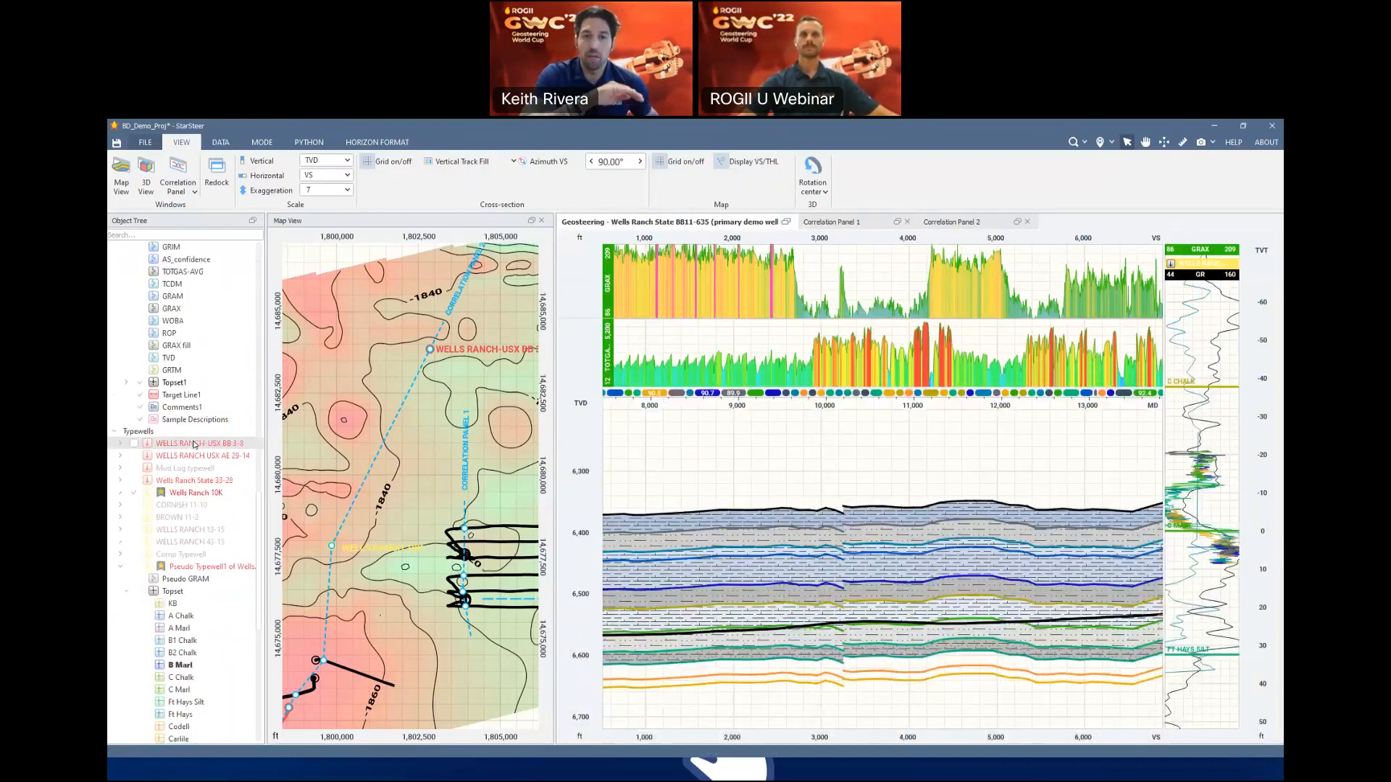
double_click(215, 334)
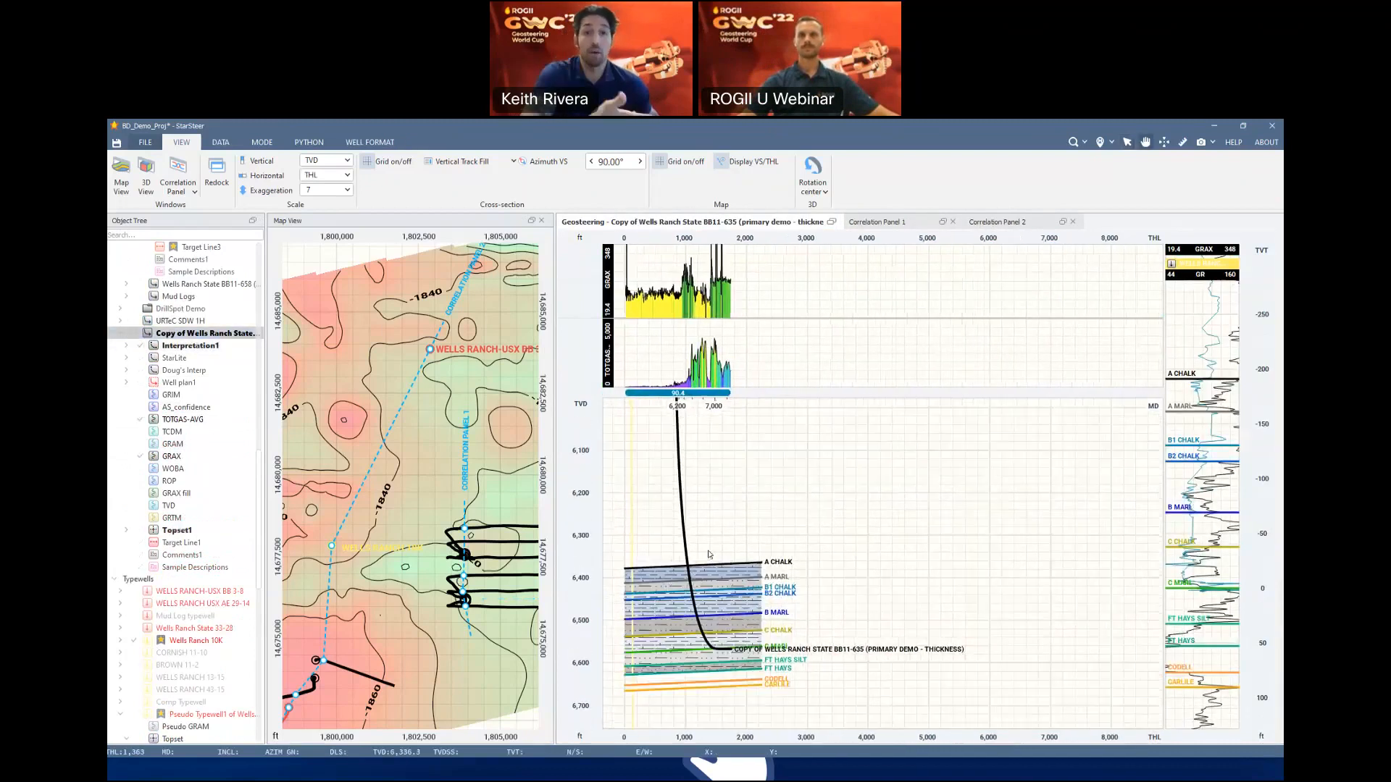
Return to Correlation Panel 1 and review its well tracks alongside a wider map of the wells
click(904, 223)
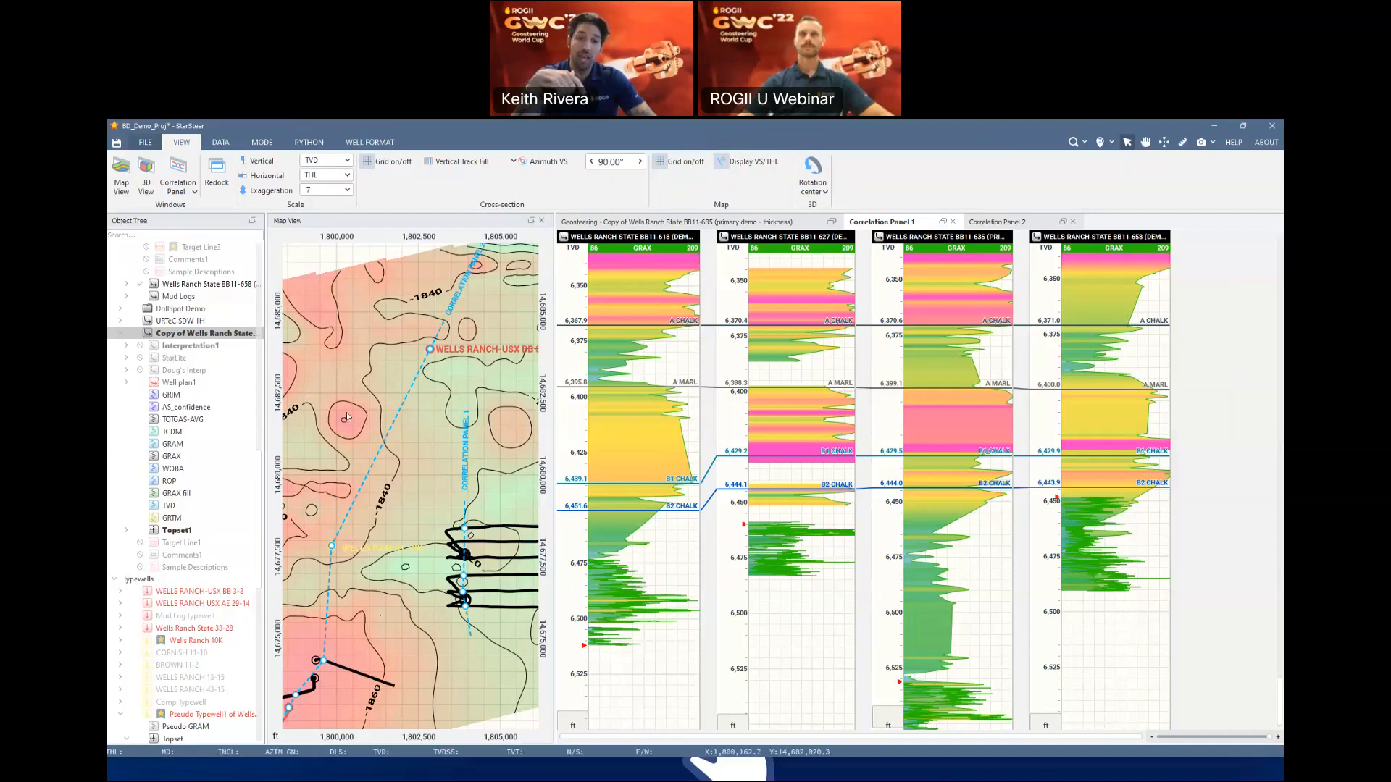
scroll(392, 566, down, 2)
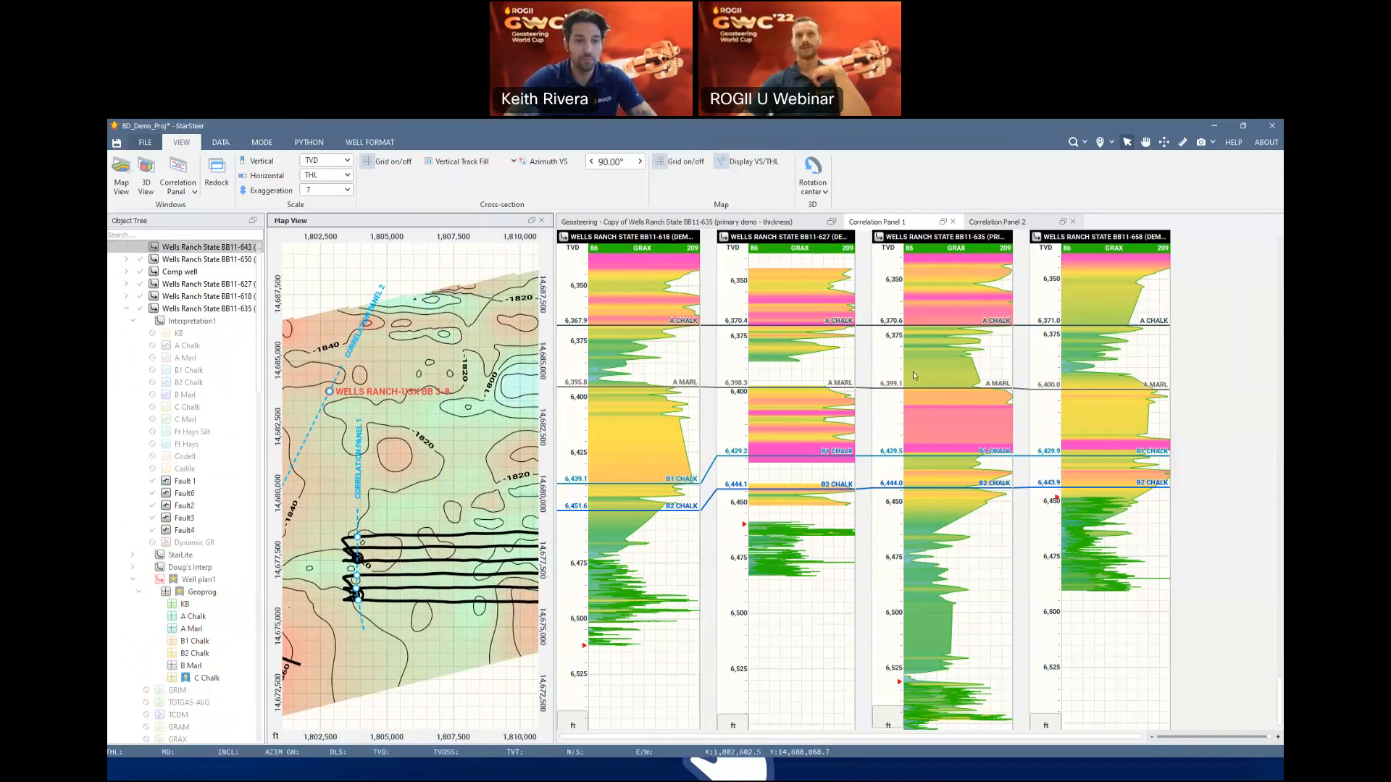
click(1147, 377)
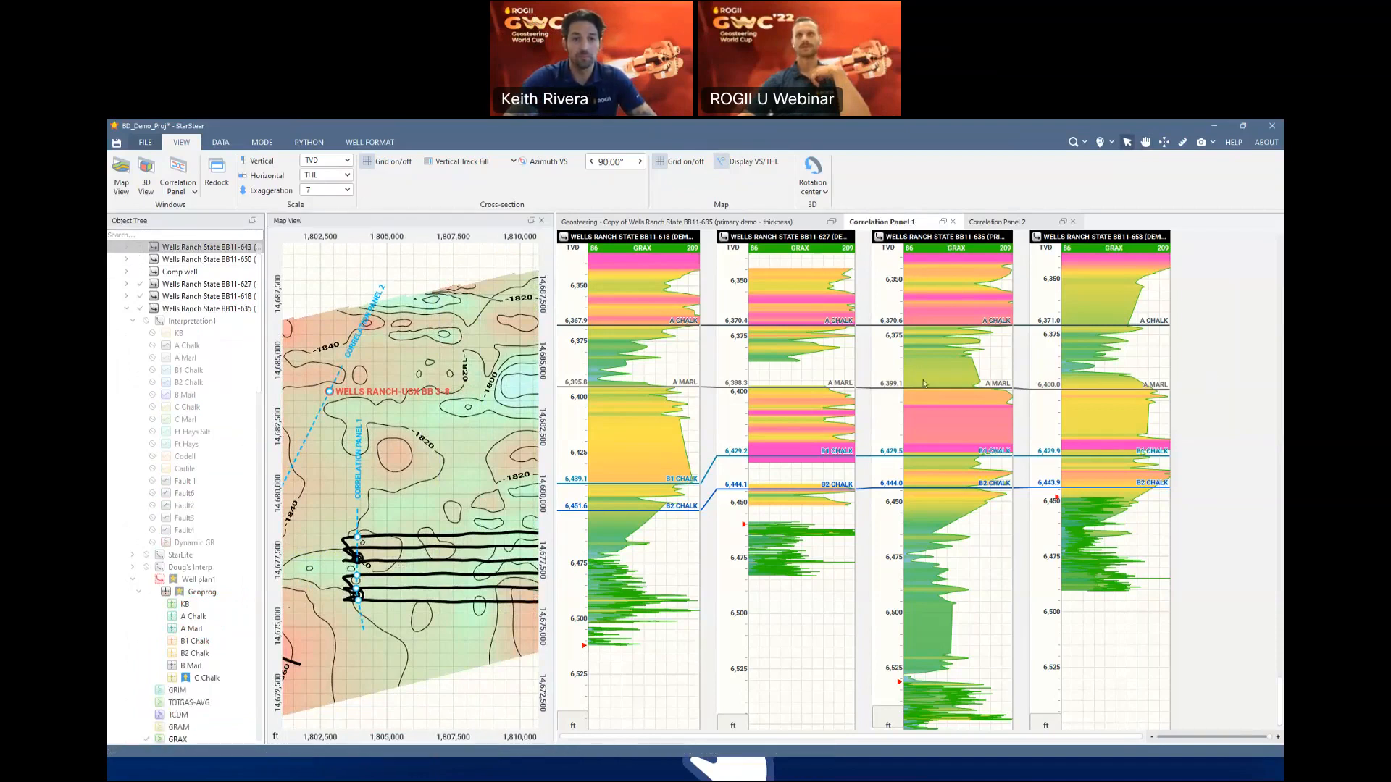
Add the well Wells Ranch State BB11-643 to Correlation Panel 1 and narrow the object tree
click(140, 248)
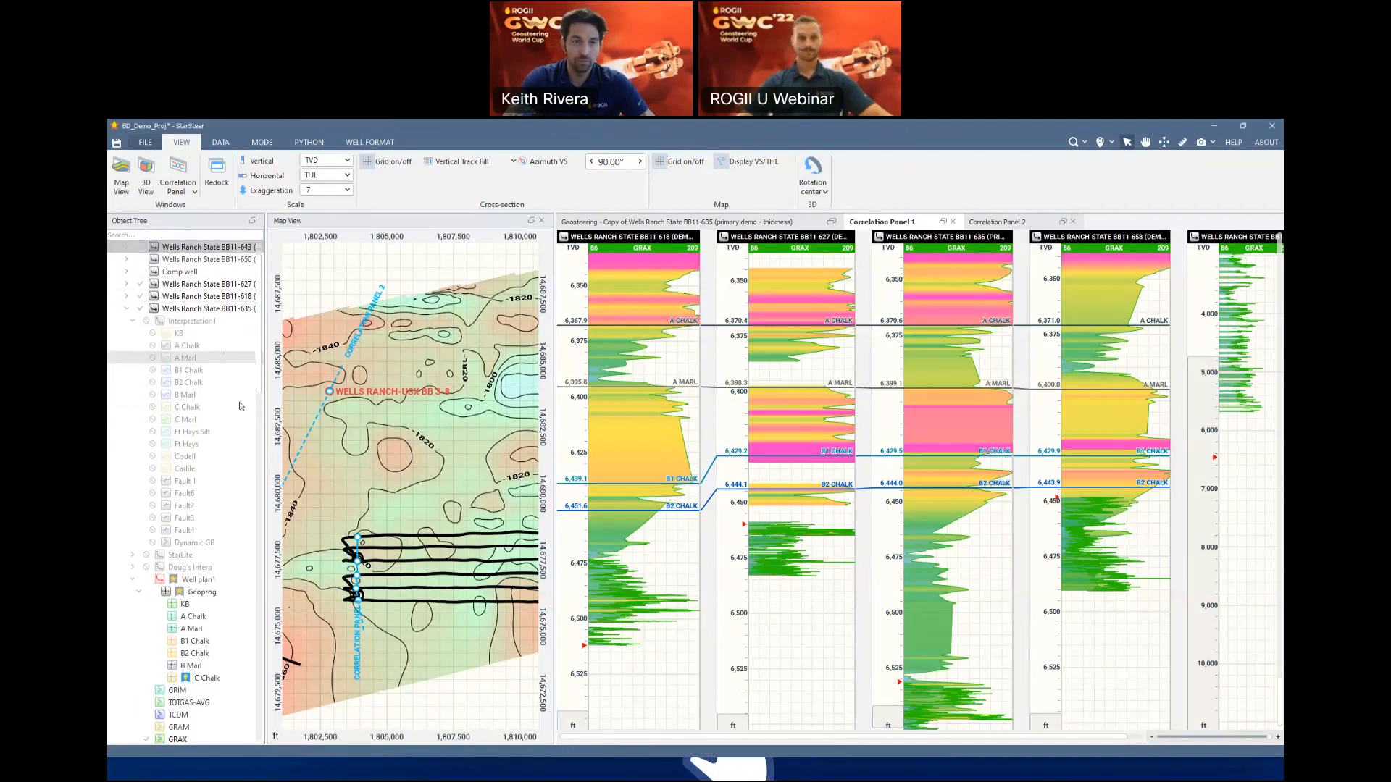
mouse_move(266, 364)
mouse_down()
mouse_move(346, 358)
mouse_move(246, 358)
mouse_up()
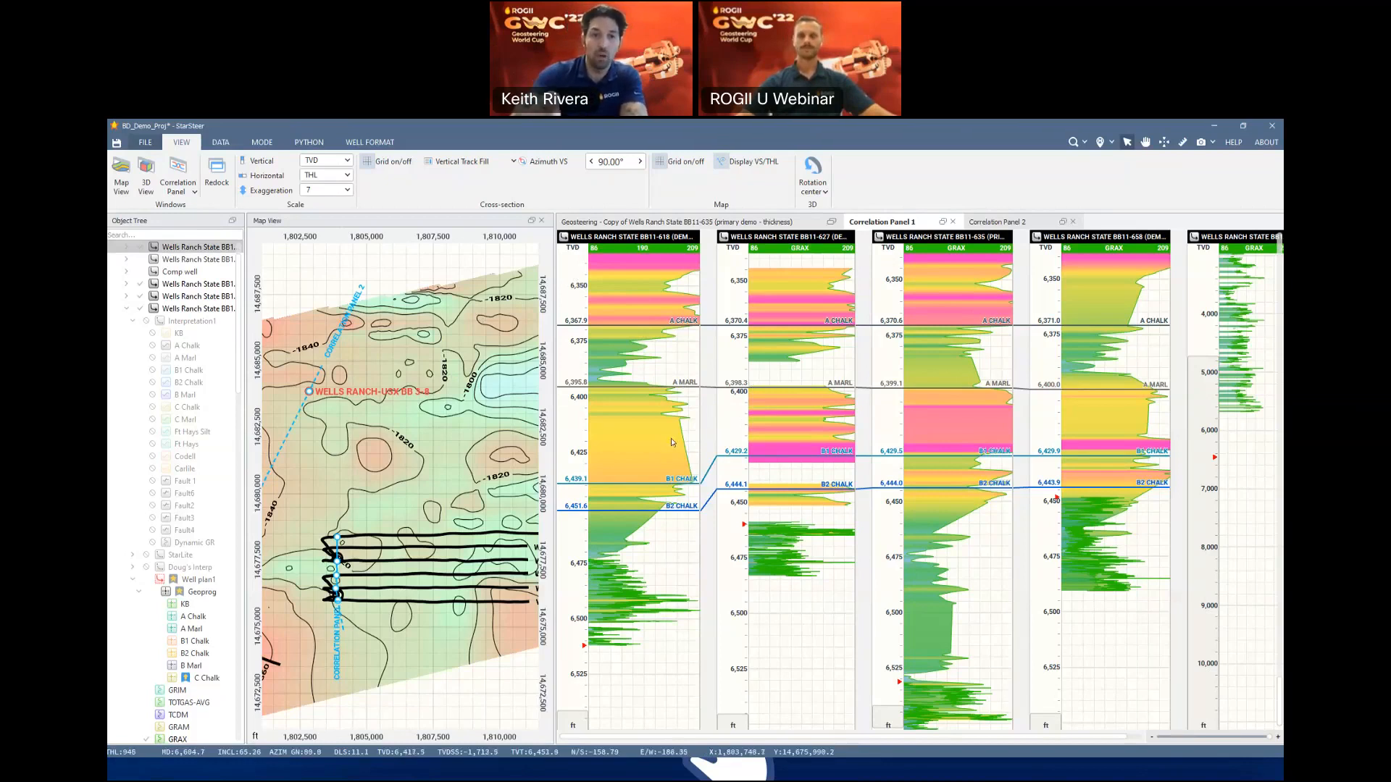
Return to the geosteering cross-section of Copy of Wells Ranch State BB11-635 and locate that well's logs in the object tree
click(623, 221)
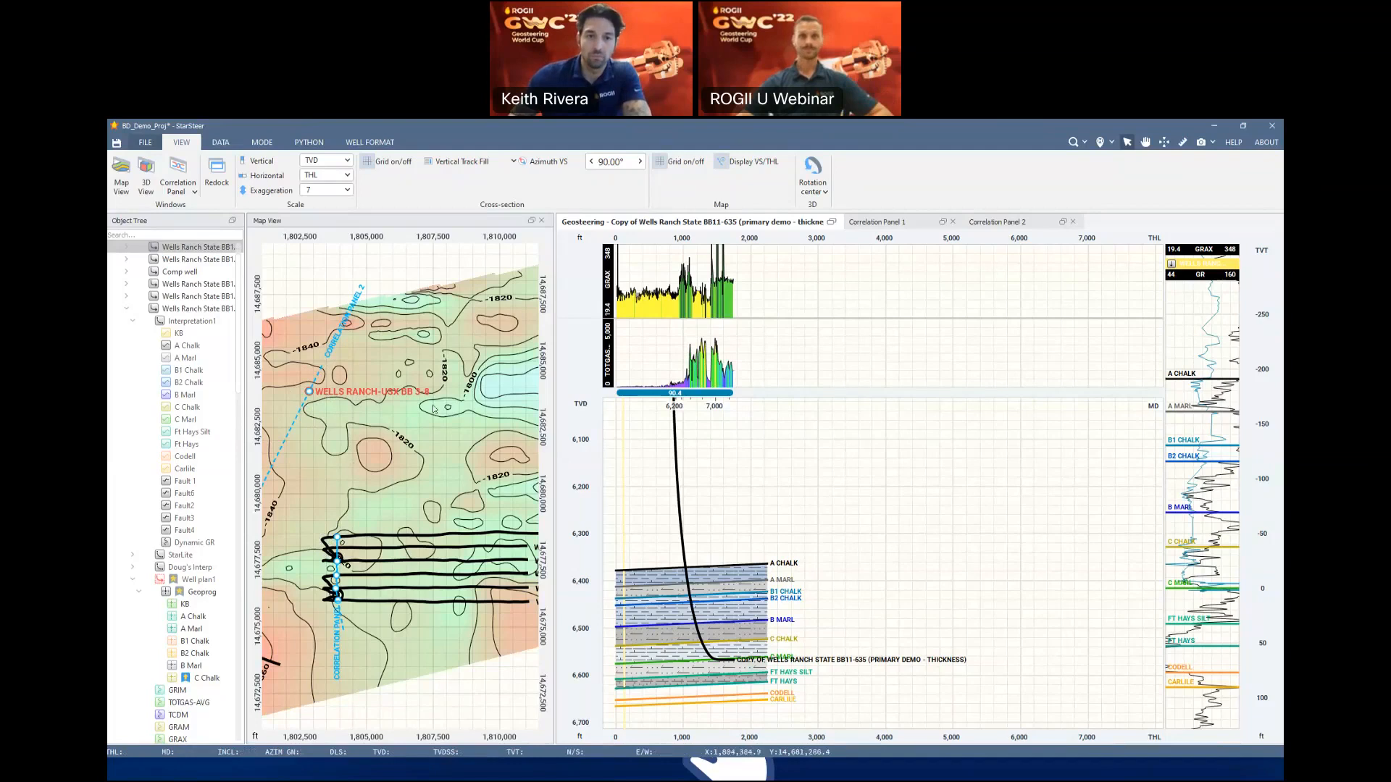
scroll(678, 460, down, 2)
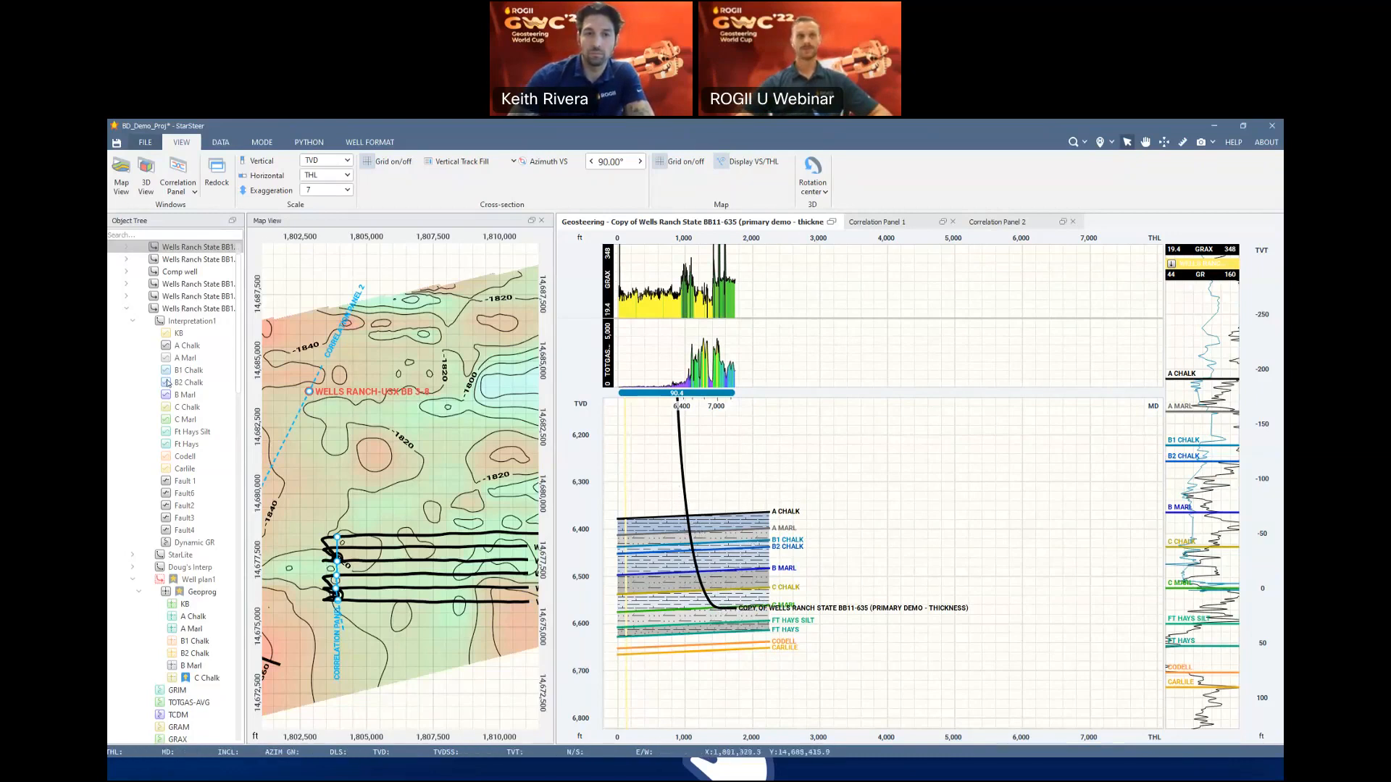
scroll(184, 463, up, 1)
scroll(185, 463, down, 15)
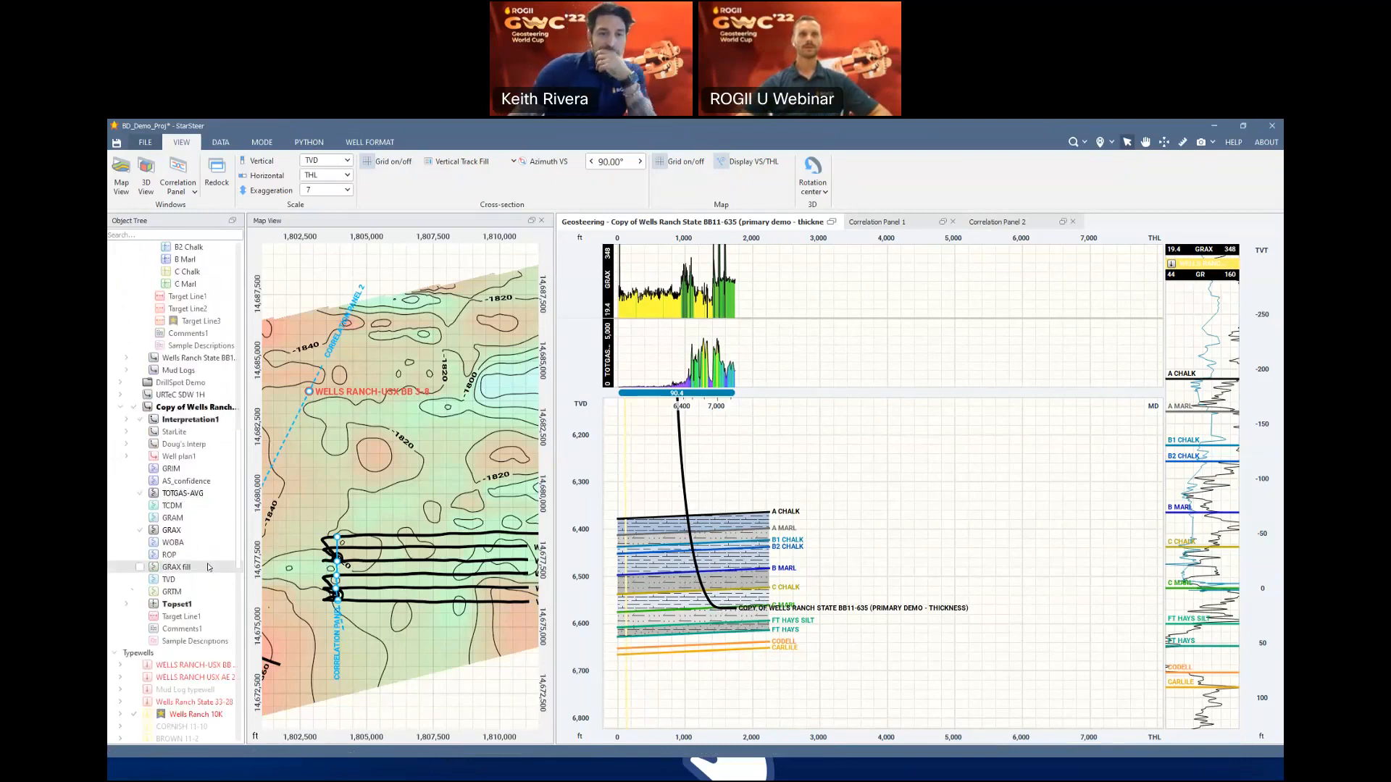
click(174, 541)
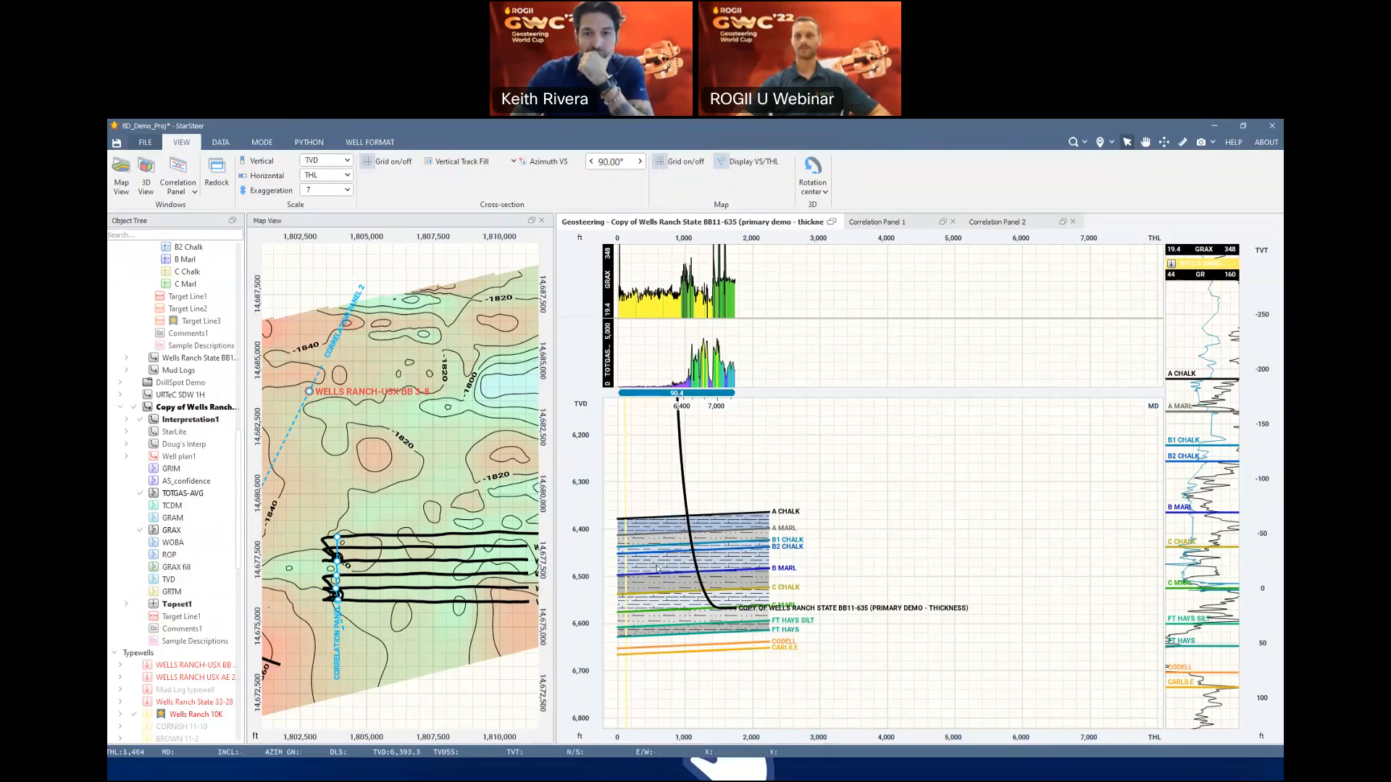
With Thickness Change, thin the B1 to B2 Chalk interval and thicken the interval between B2 Chalk and B Marl in the segment
click(265, 142)
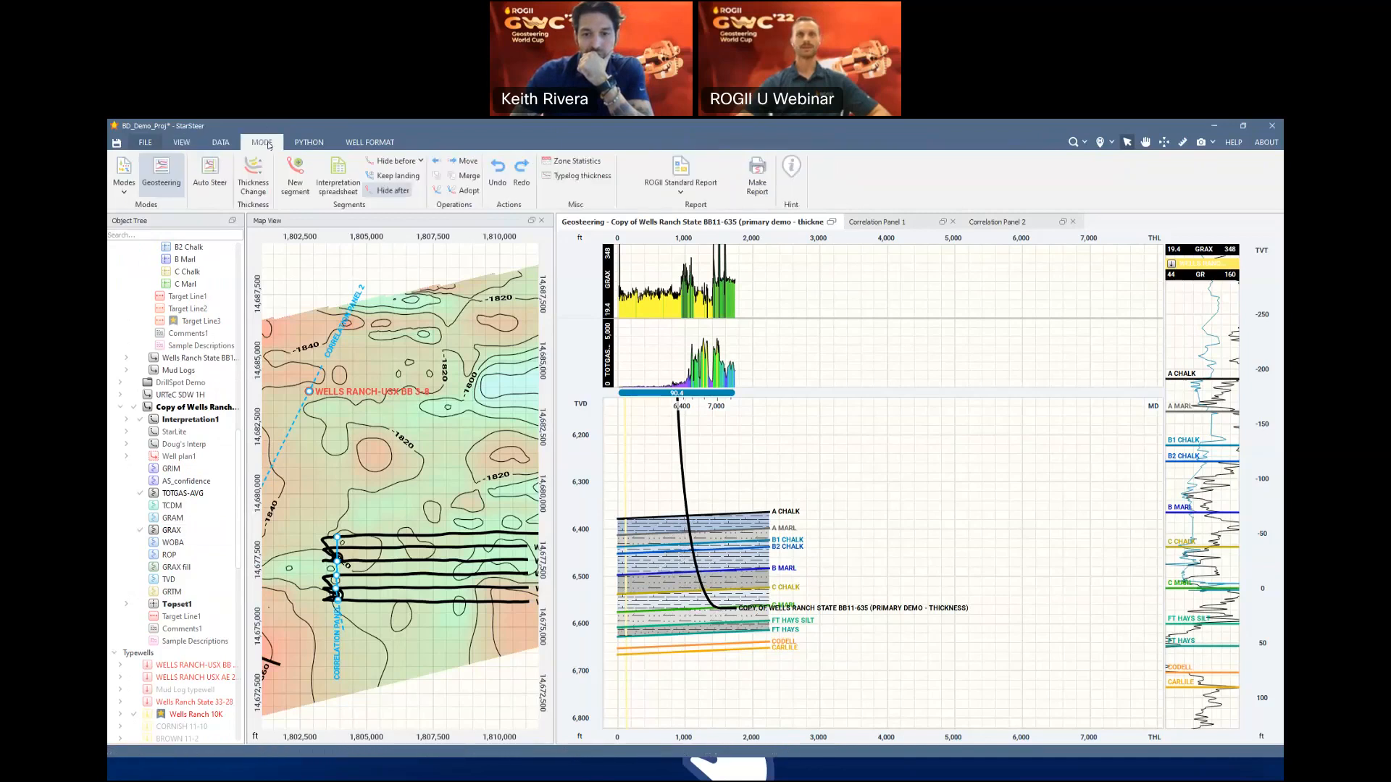
click(252, 181)
drag(1162, 541, 1088, 541)
click(656, 553)
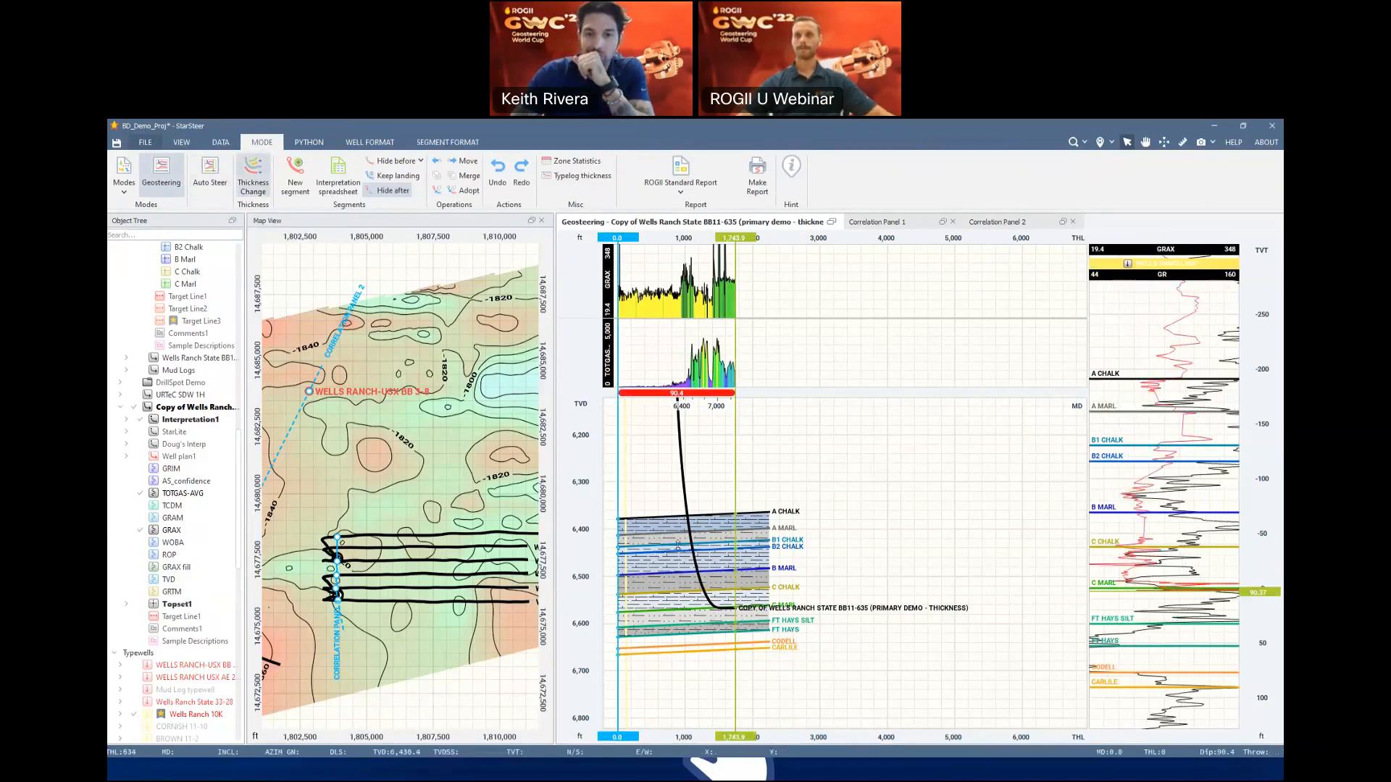
drag(659, 538, 689, 547)
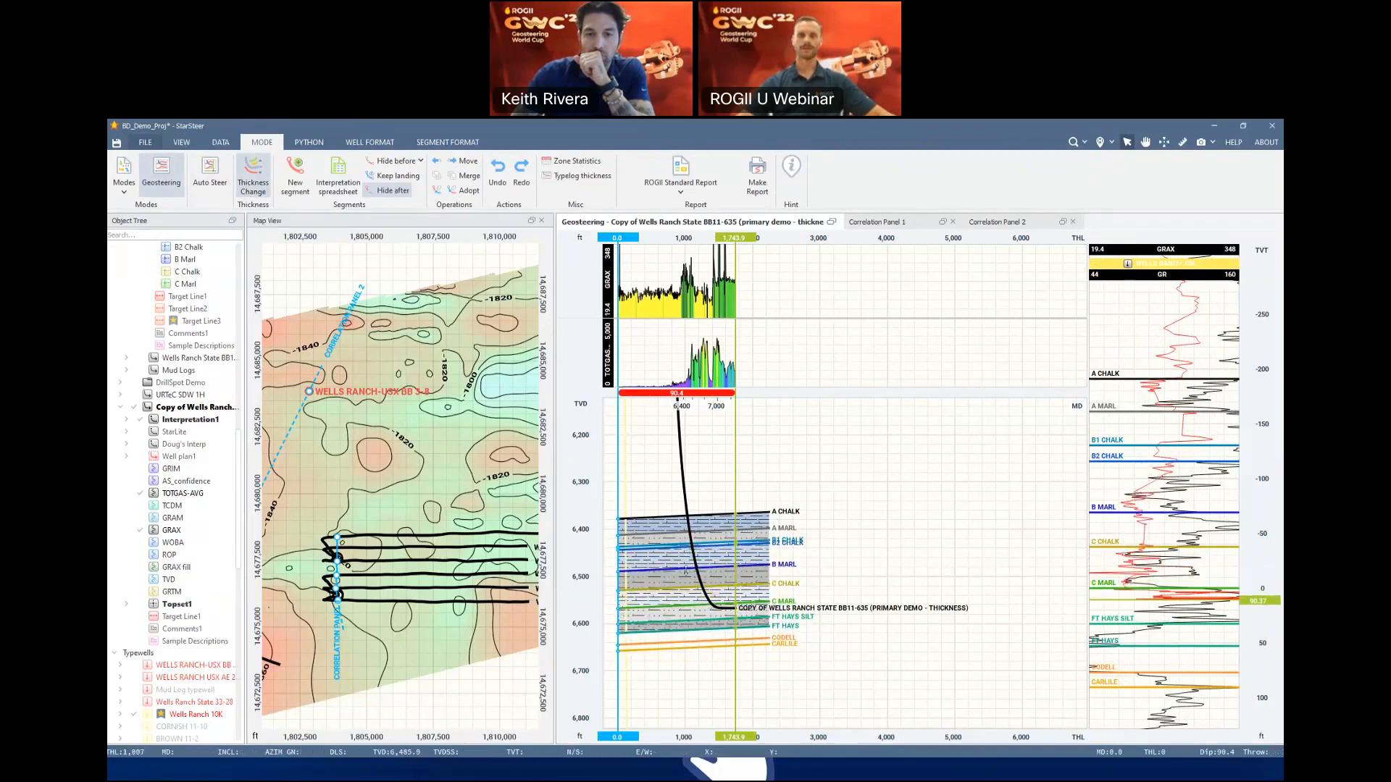
drag(685, 572, 687, 576)
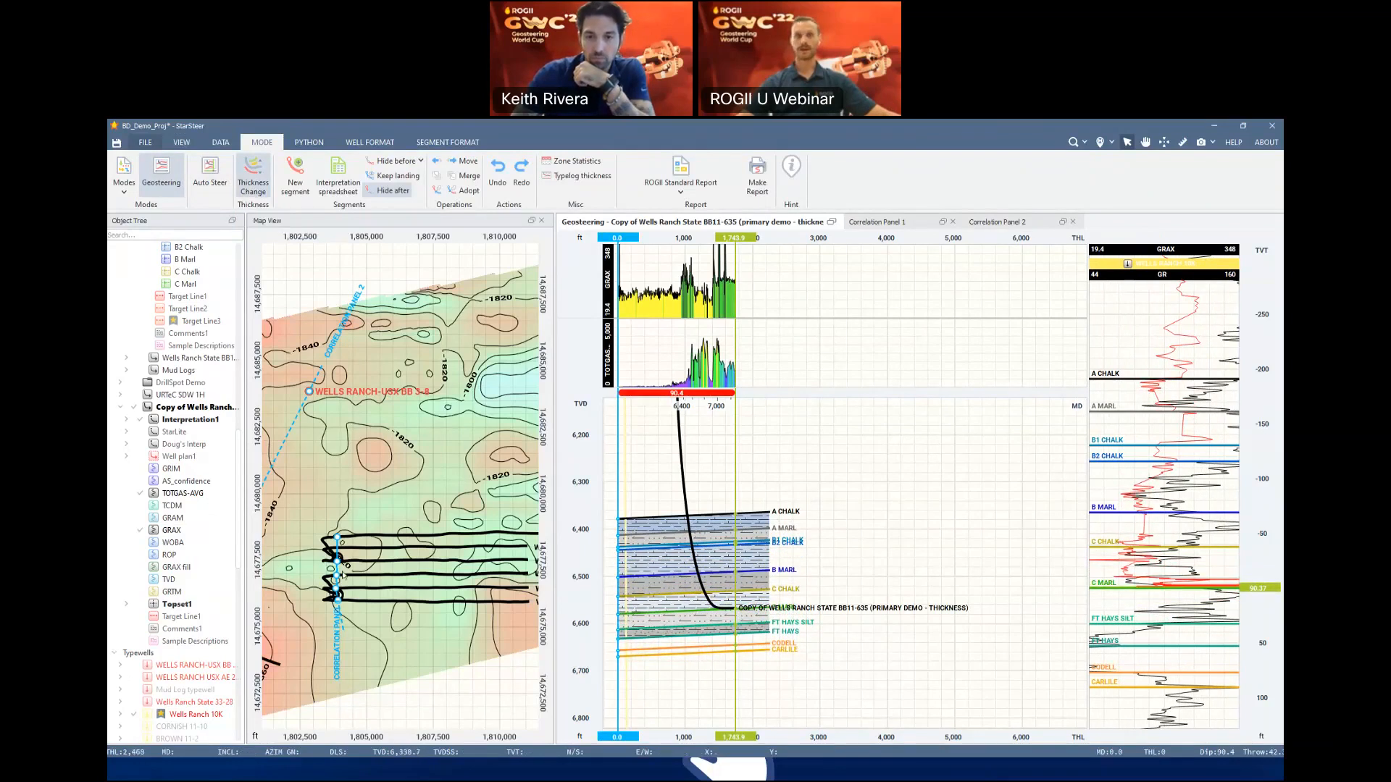
Bring up the pseudo typelog settings for the GRAX log and keep Displayed segments as the log source
click(161, 534)
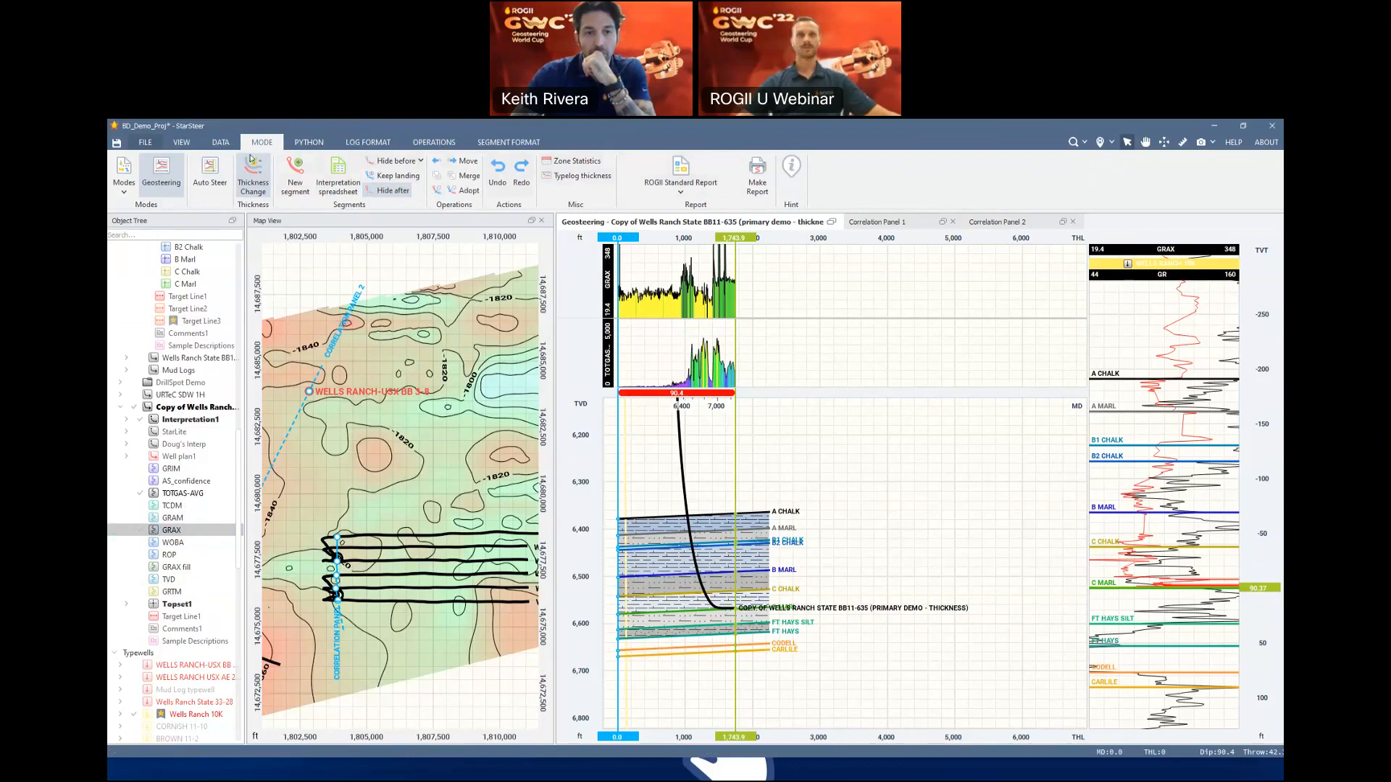
click(162, 174)
click(437, 143)
click(151, 190)
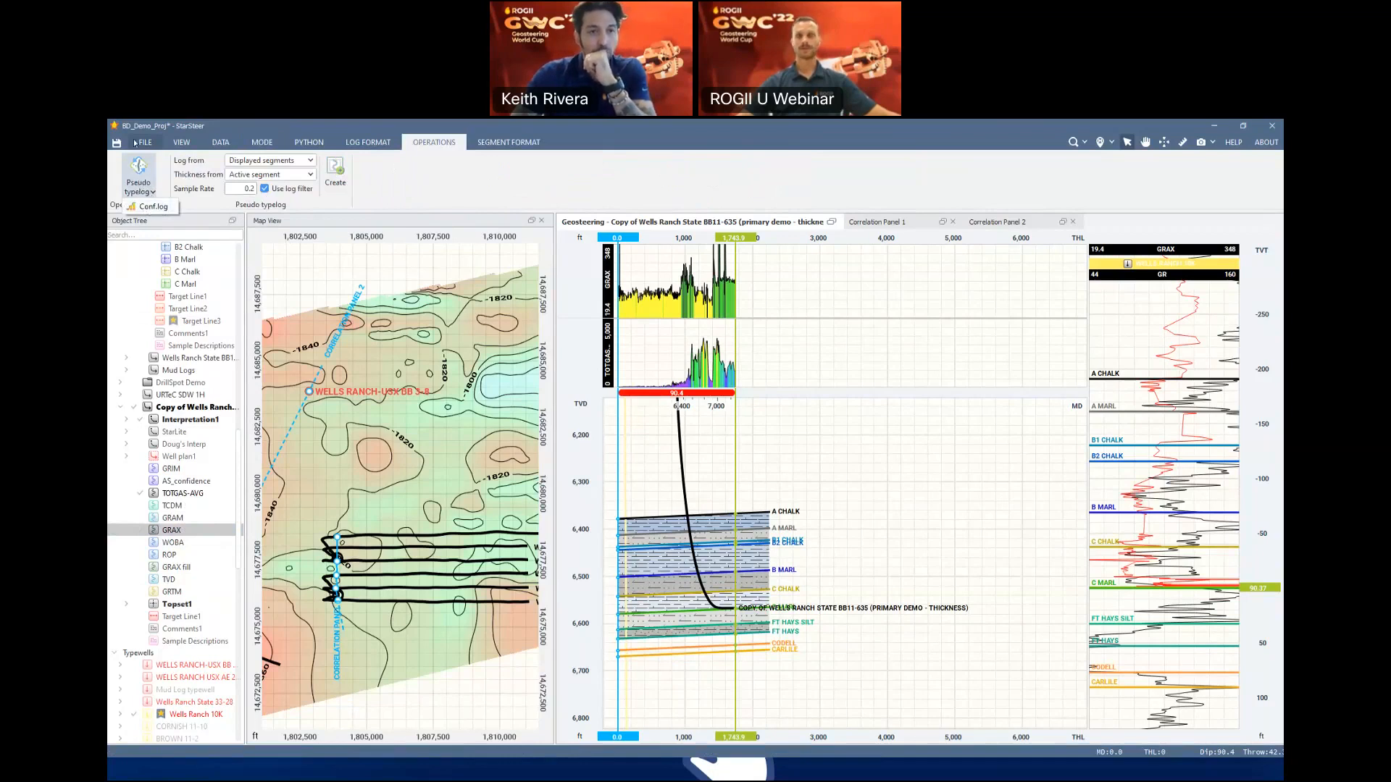
click(310, 160)
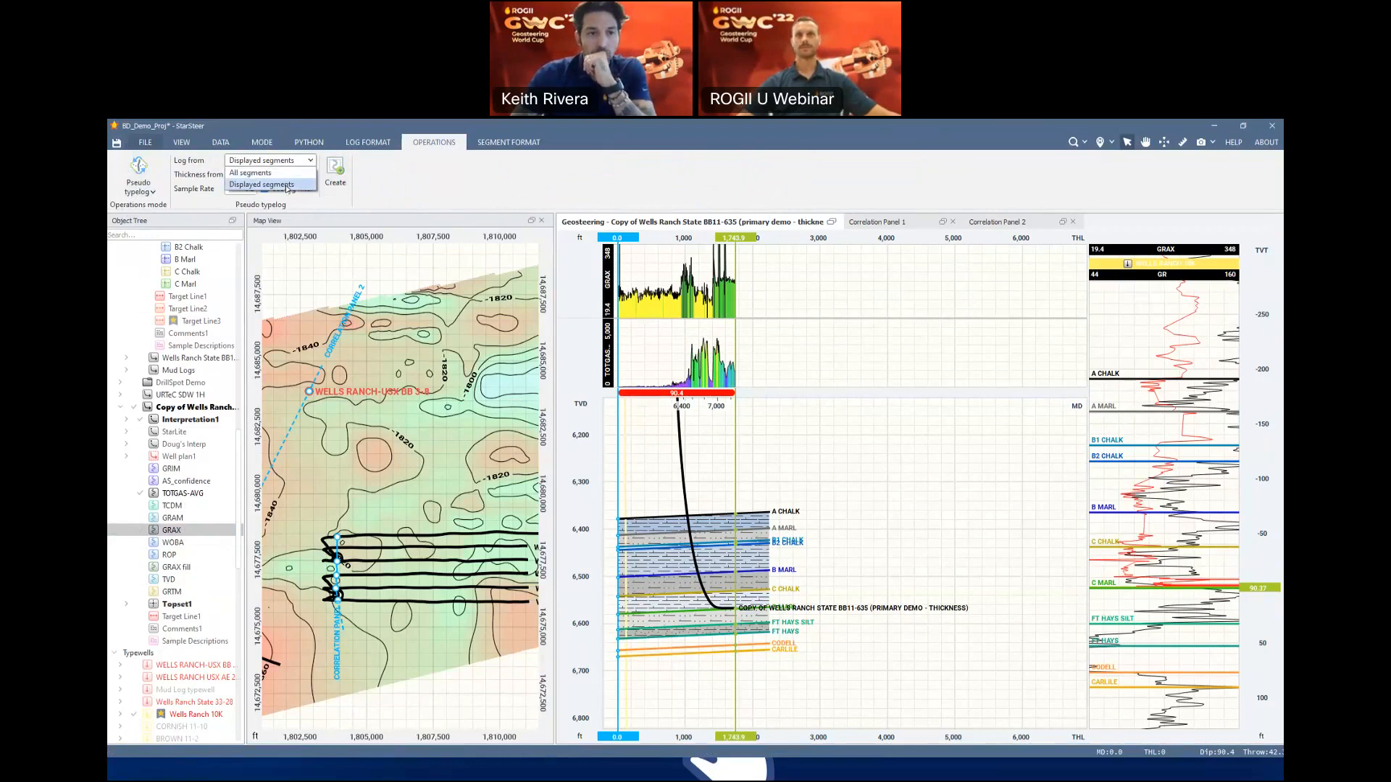
click(700, 476)
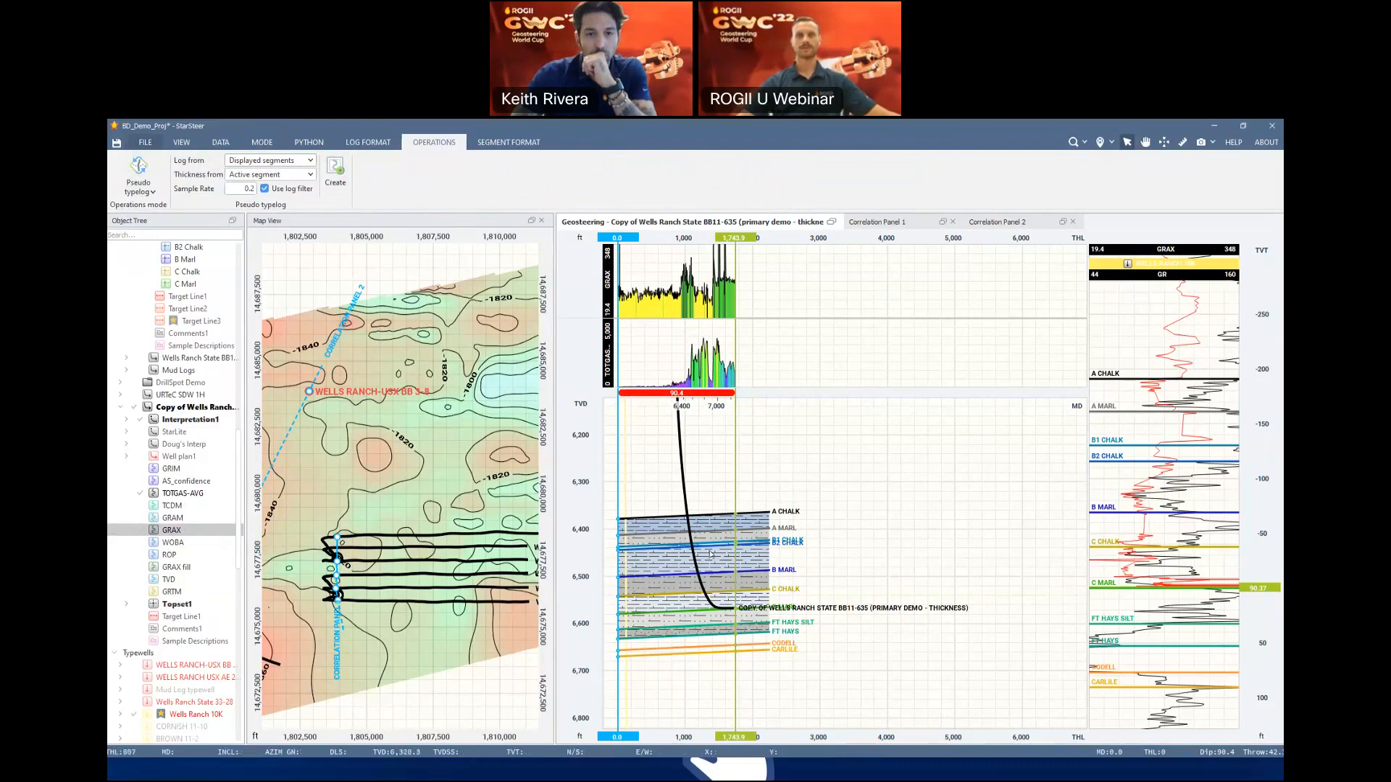
Create the pseudo typelog with thickness from Typewell, and set the thickness source back to Active segment
click(311, 175)
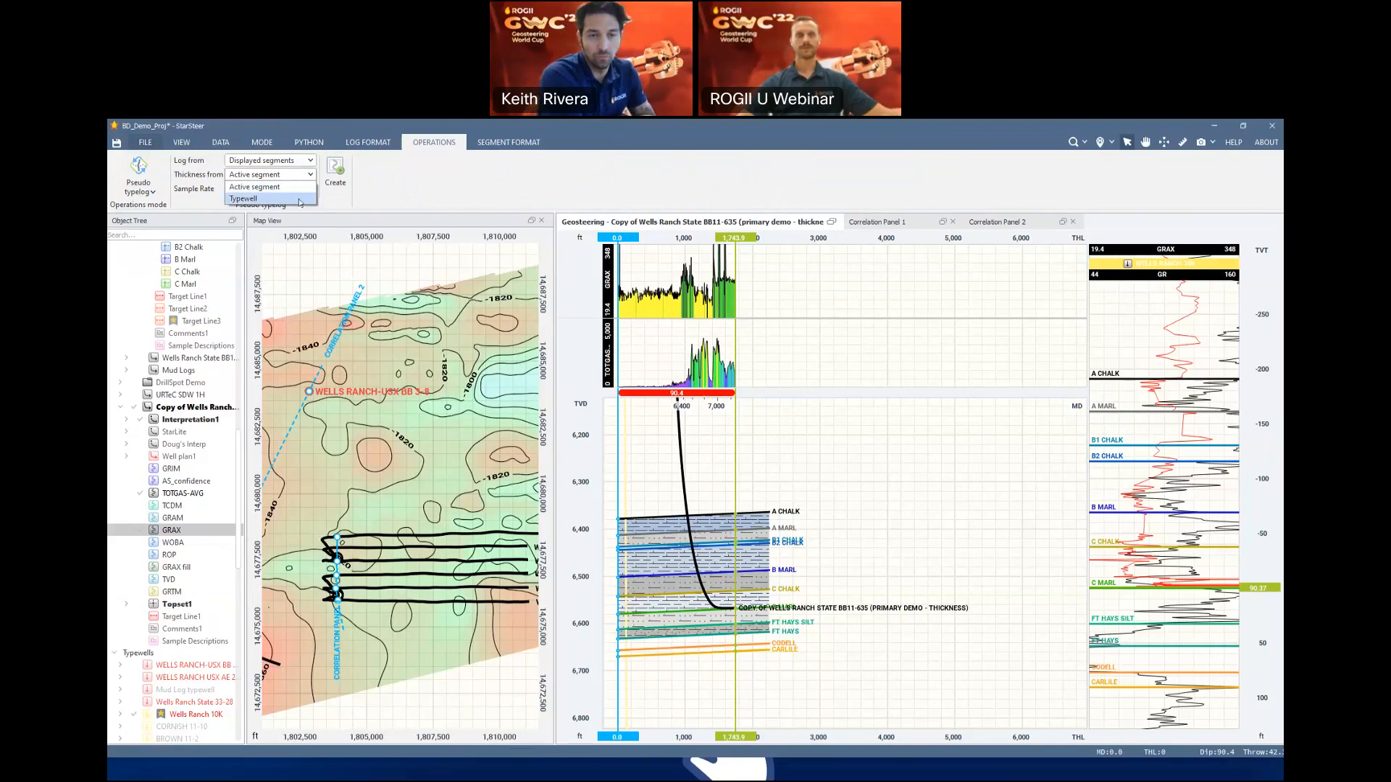
click(299, 201)
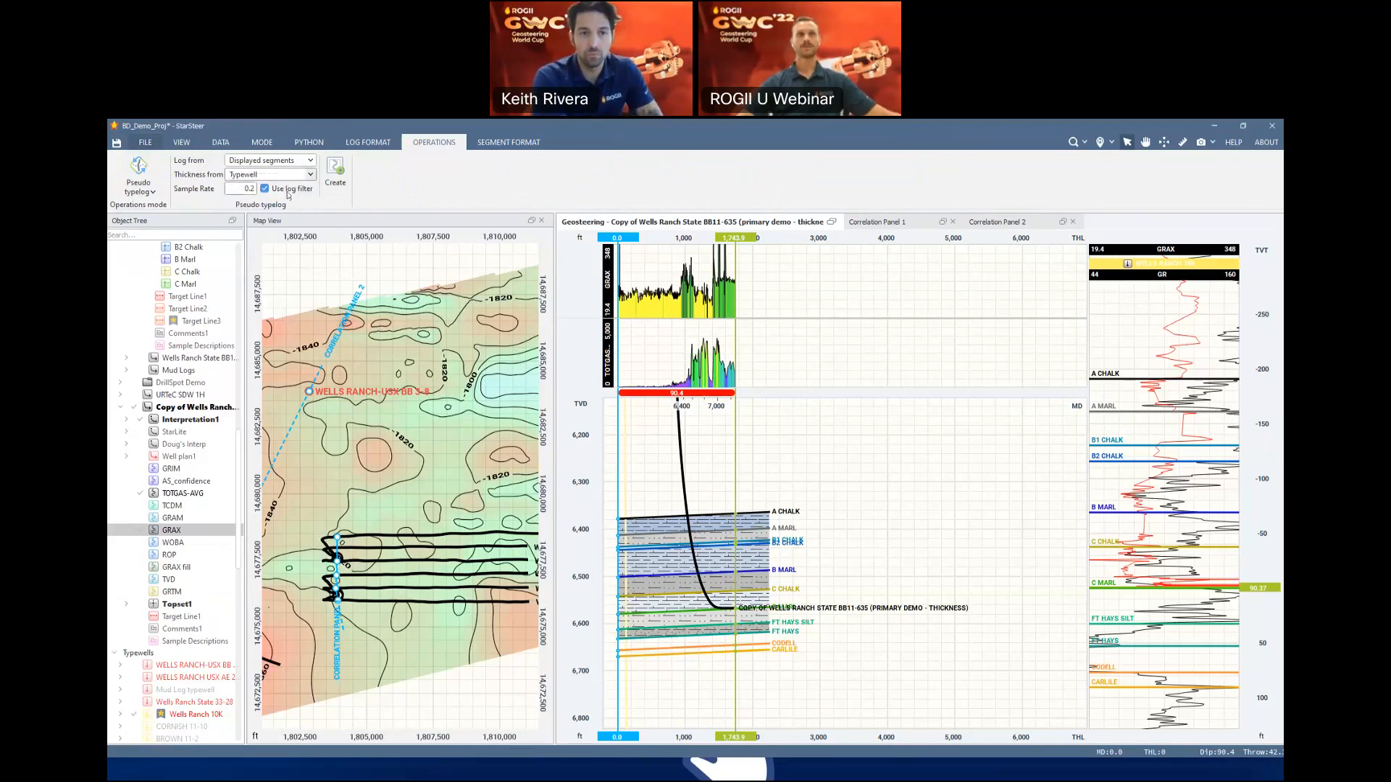
click(336, 169)
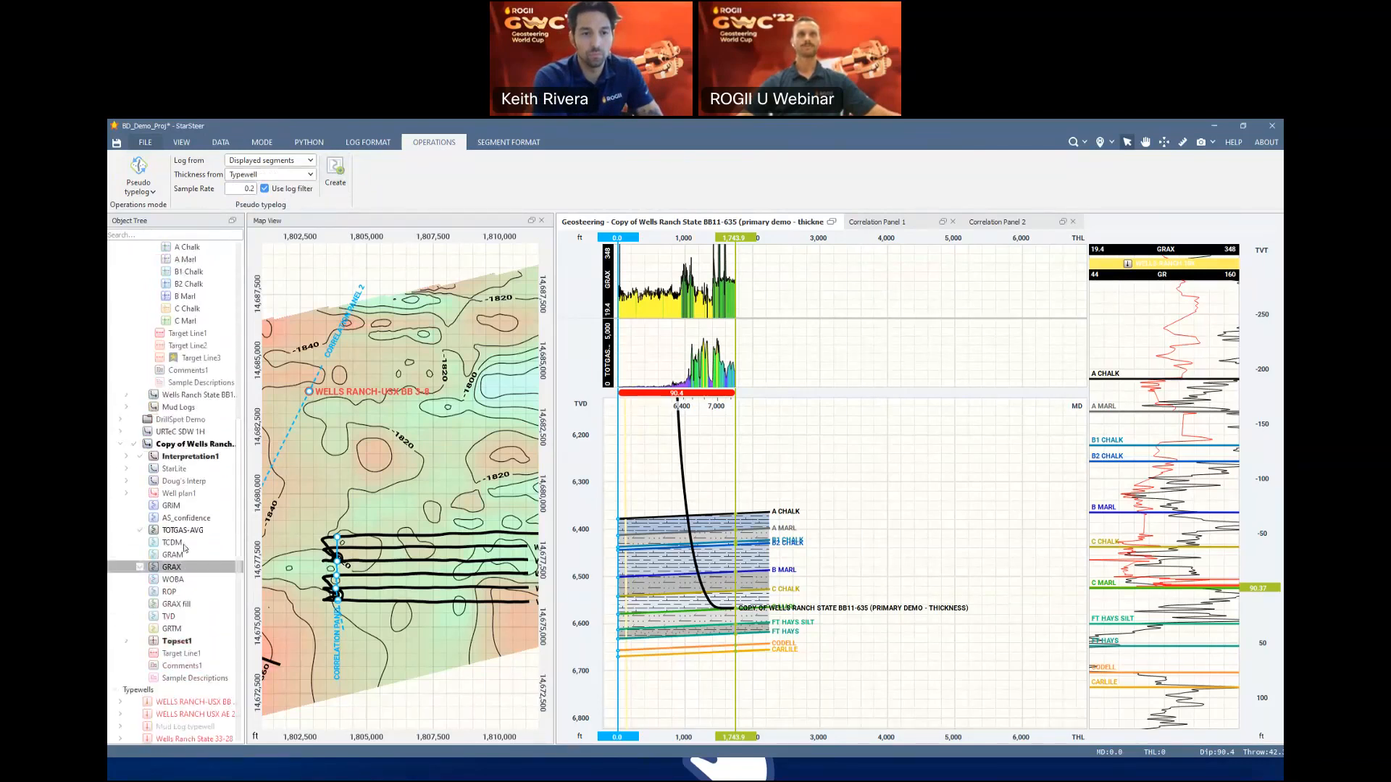
click(305, 178)
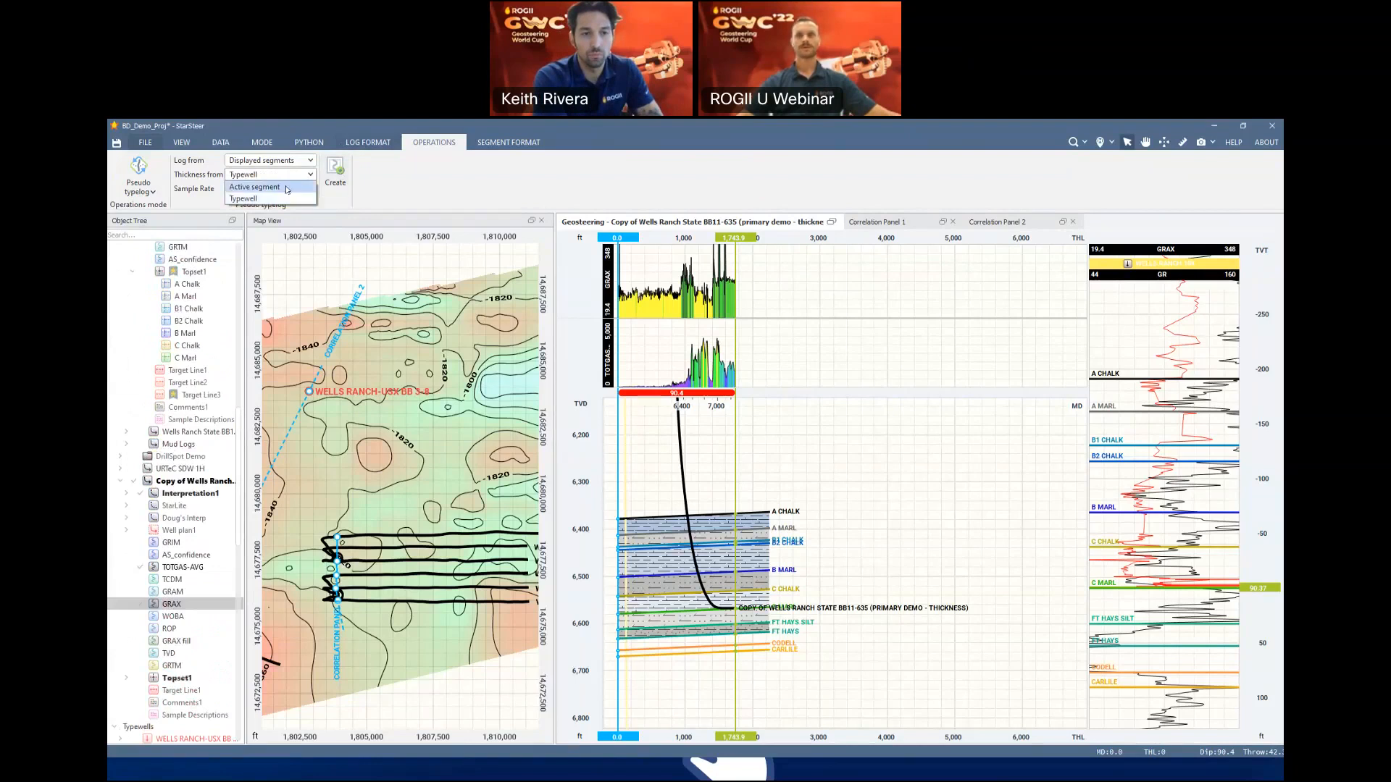
click(288, 188)
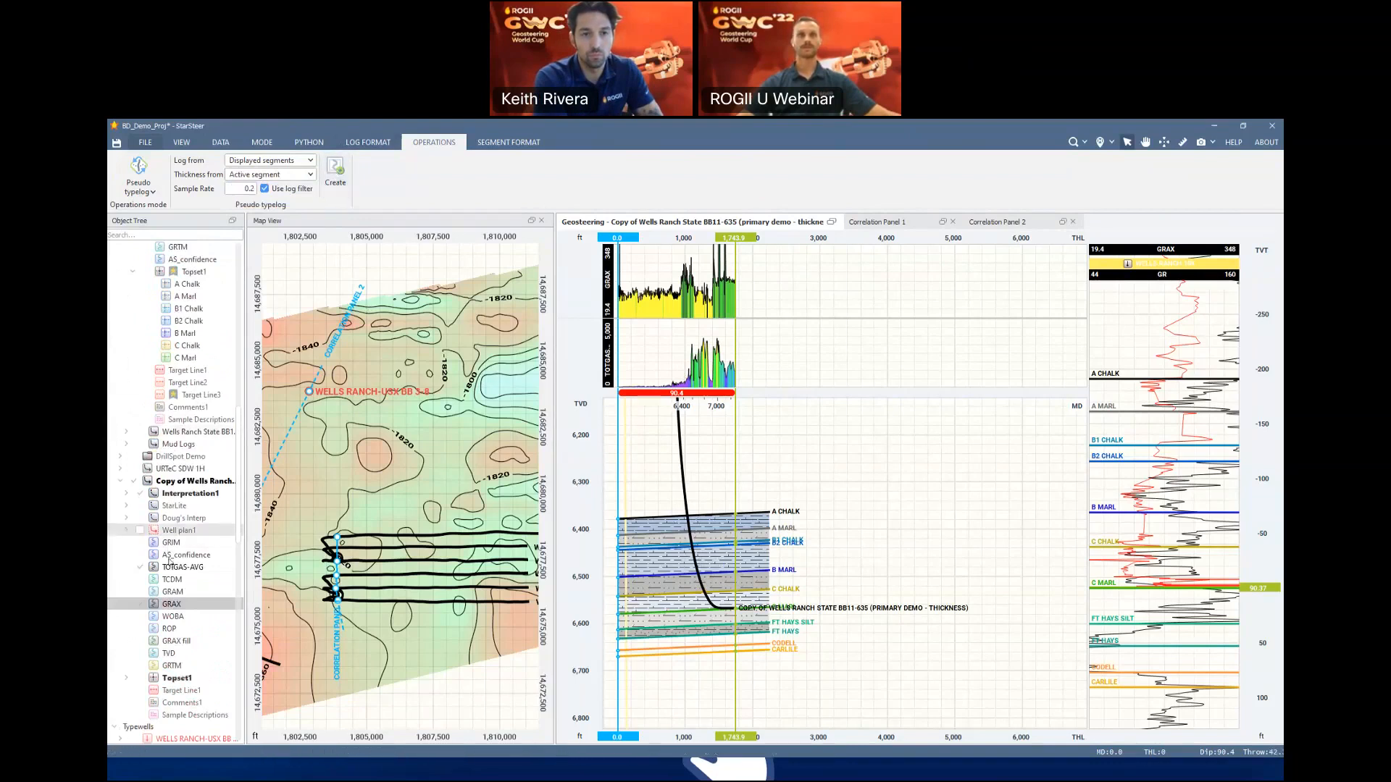
Open the saved Correlation Panel 3 and line up its two pseudo typewells at the B Marl top for comparison
click(181, 142)
click(177, 181)
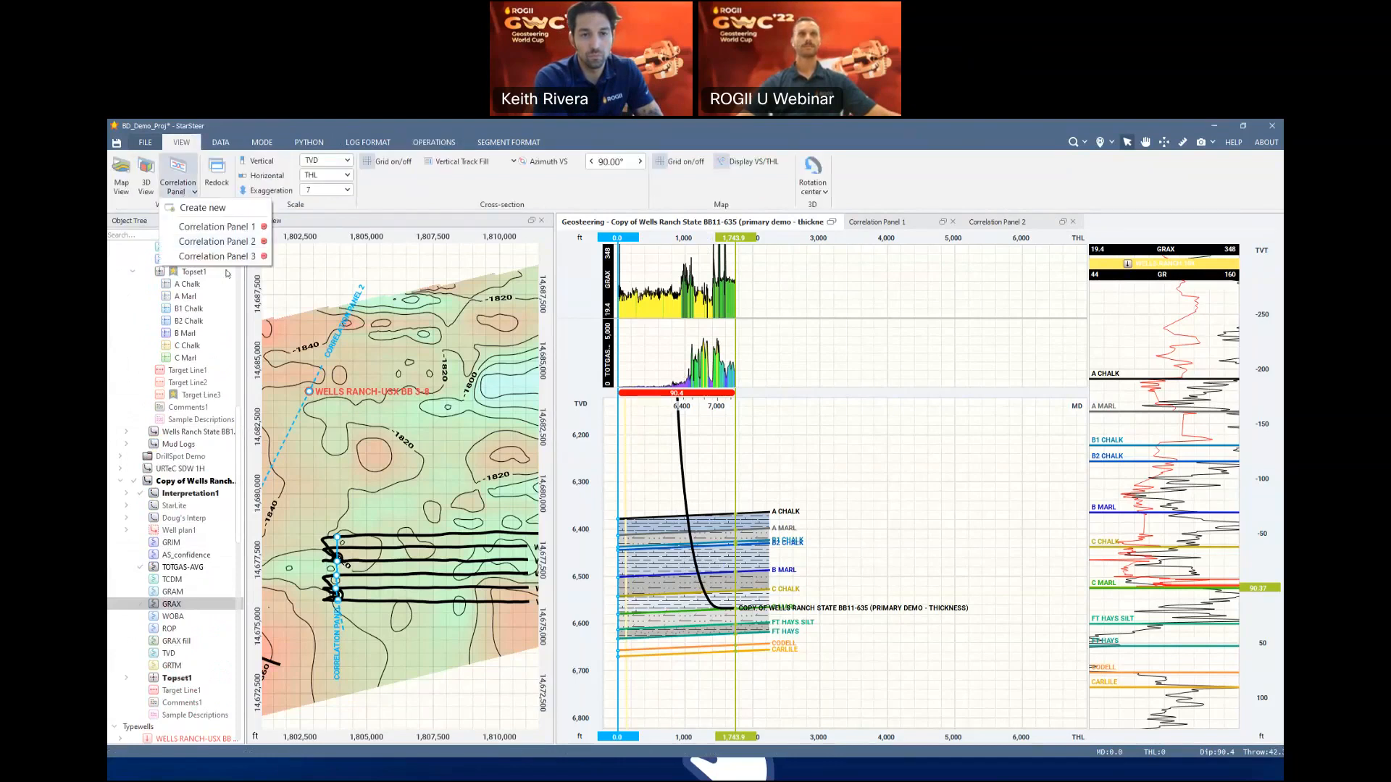
click(239, 264)
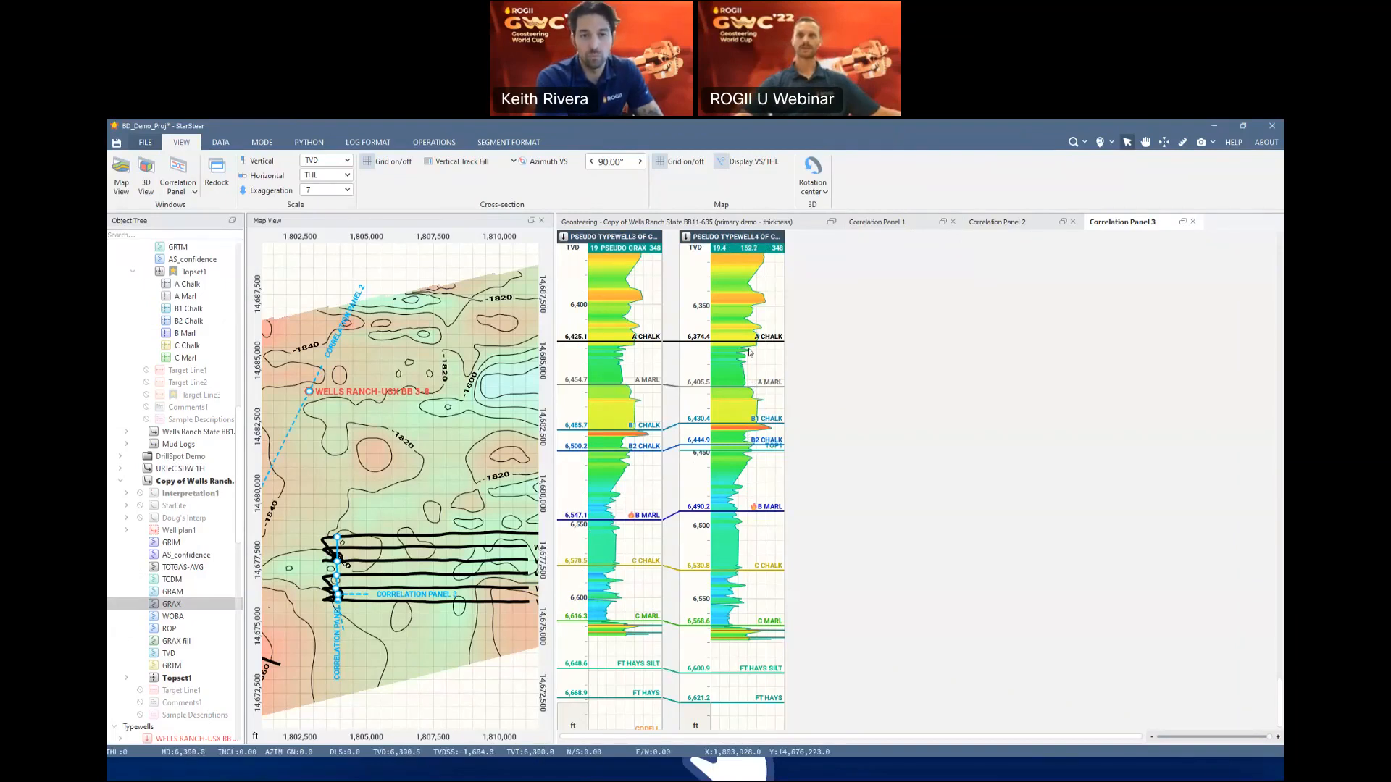
double_click(727, 422)
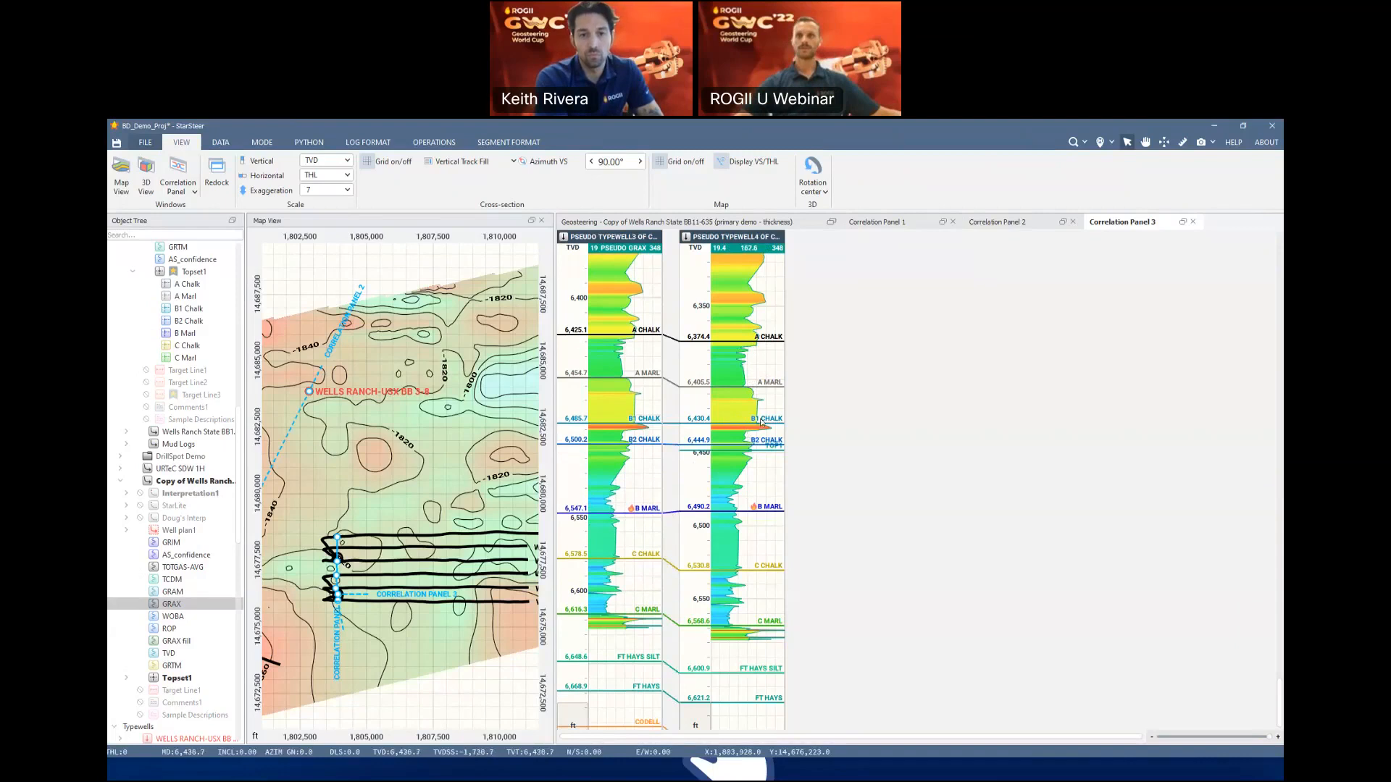
double_click(740, 511)
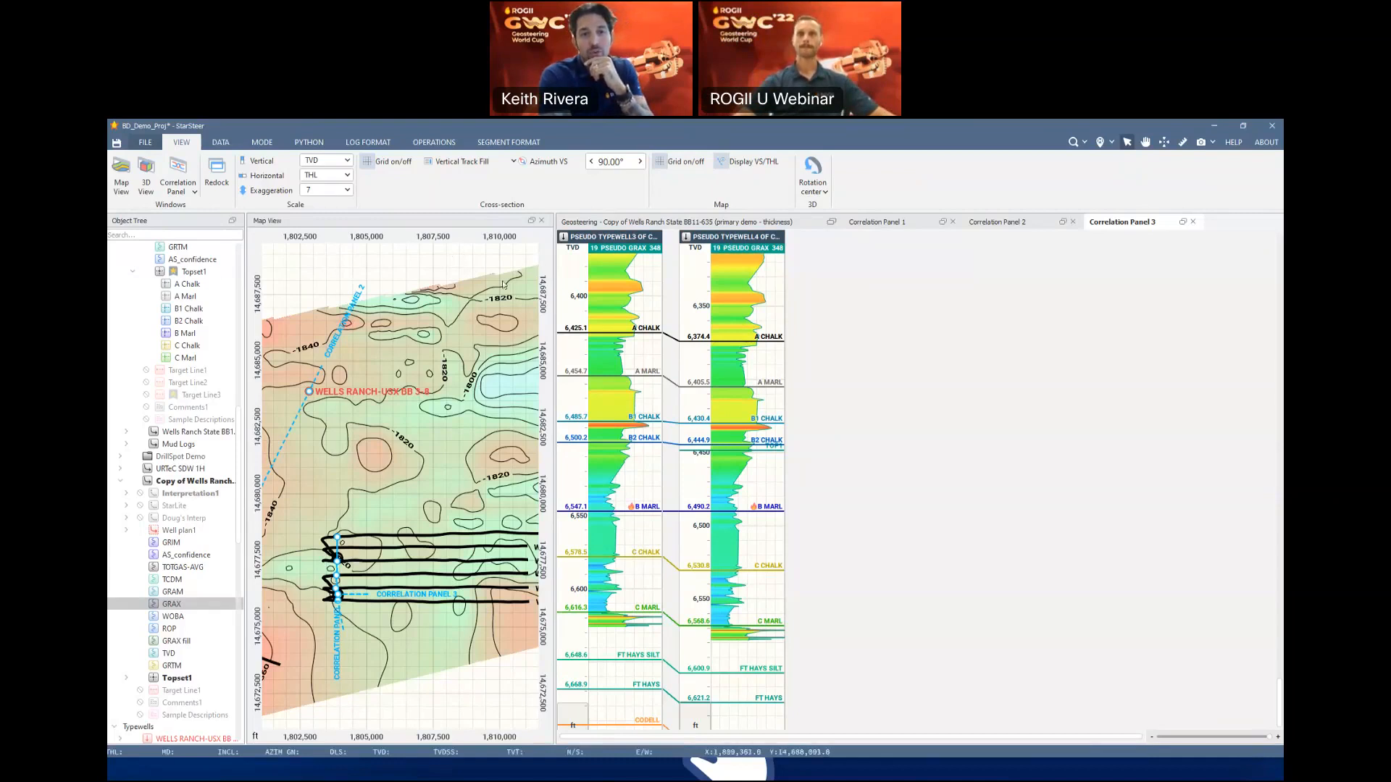
Close the map view and open the original well Wells Ranch State BB11-635 in the geosteering cross-section
click(541, 220)
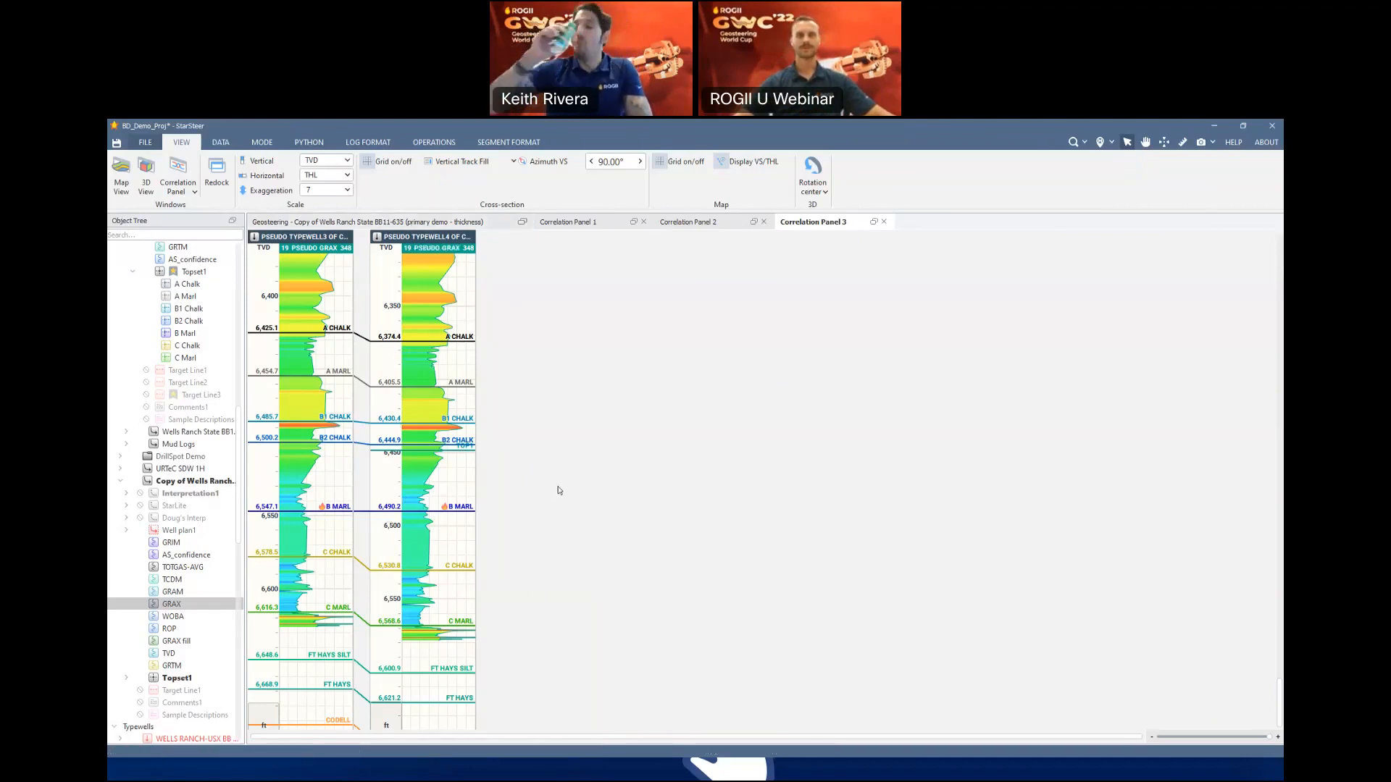
click(407, 223)
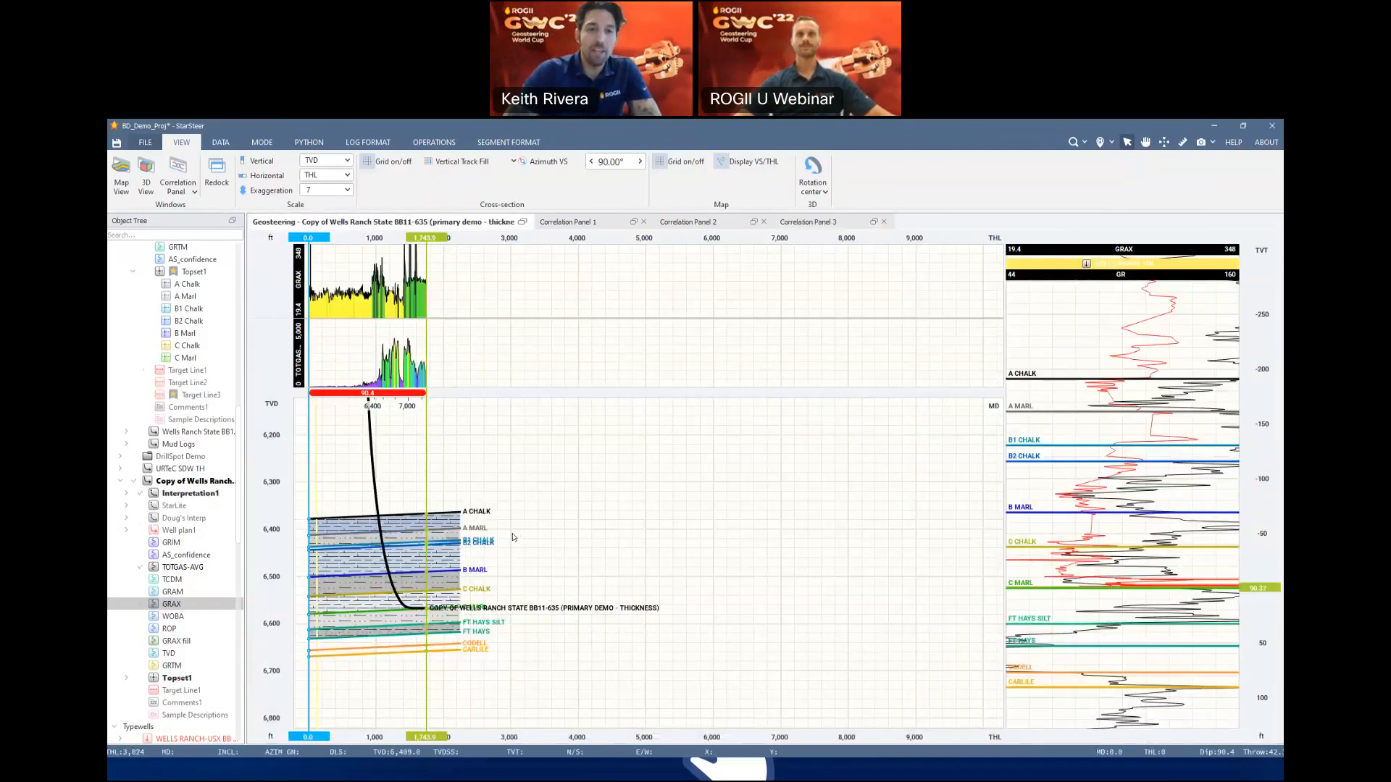
scroll(195, 502, up, 10)
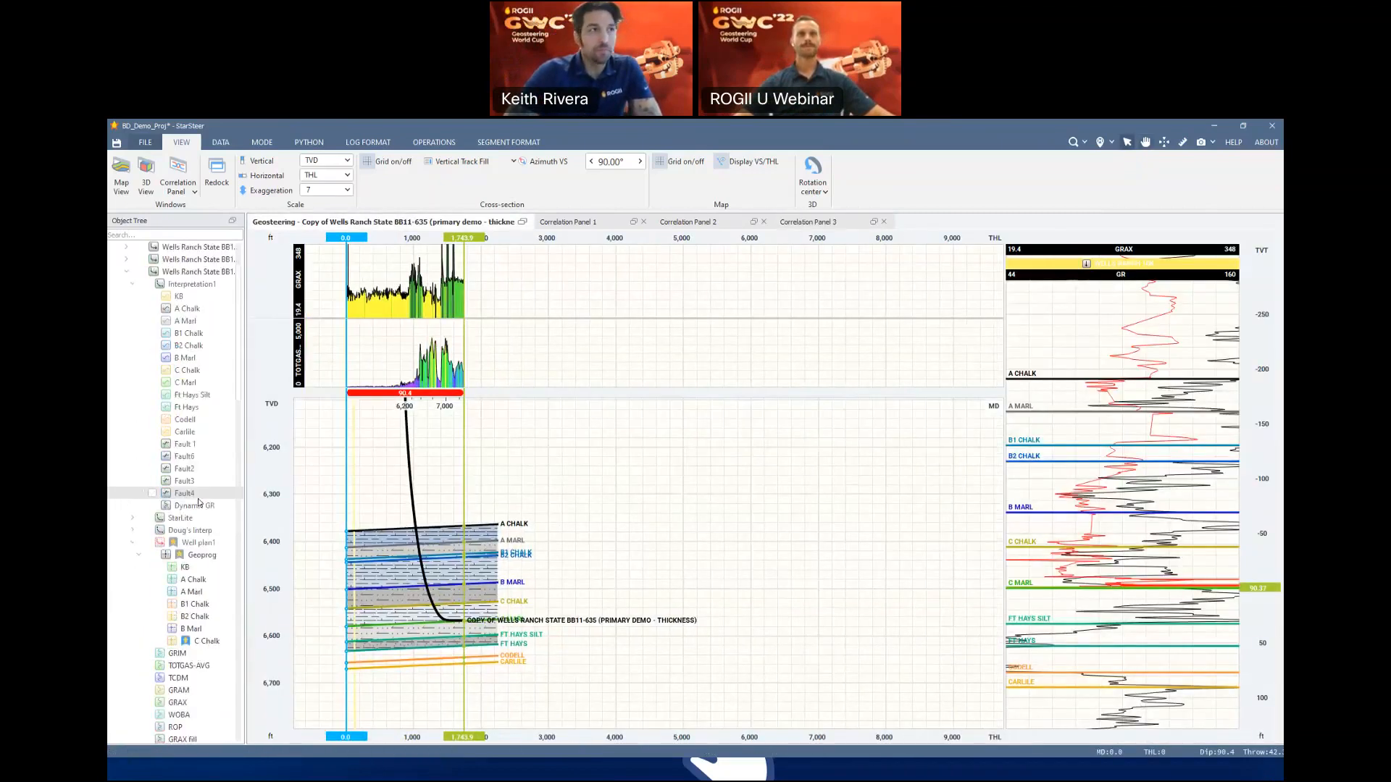
scroll(199, 502, up, 2)
click(214, 347)
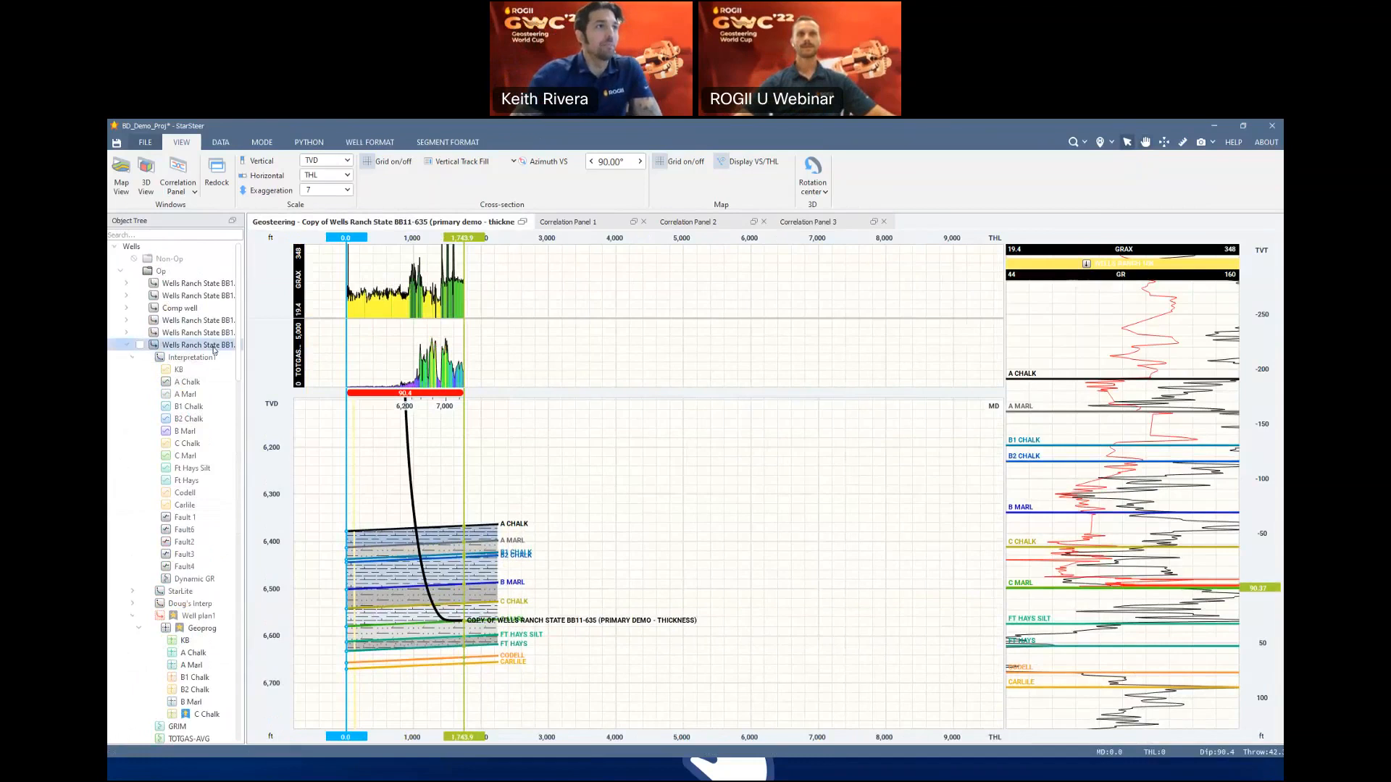
double_click(214, 346)
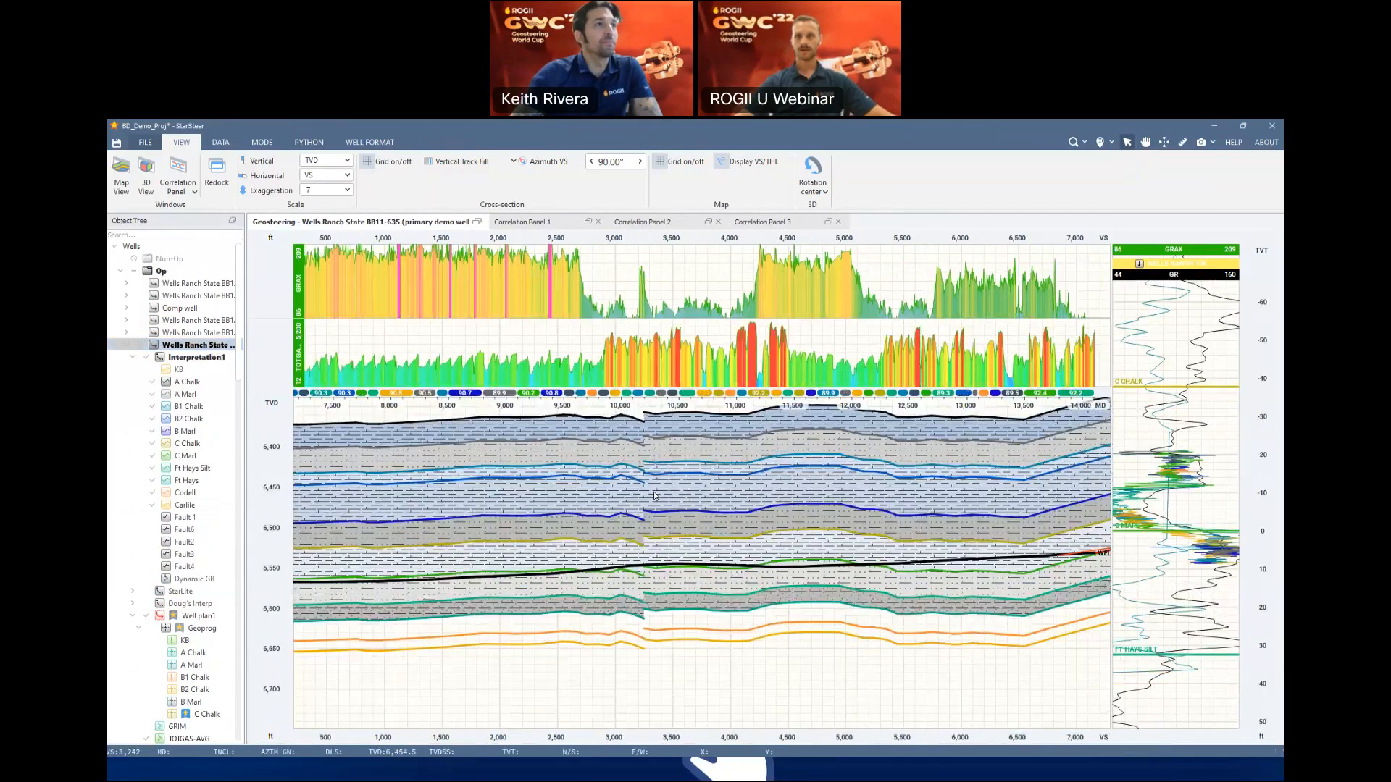
Raise Dip Averaging for Interpretation1 of Wells Ranch State BB11-635 to about a third of its range and inspect the averaged segments
scroll(623, 559, down, 1)
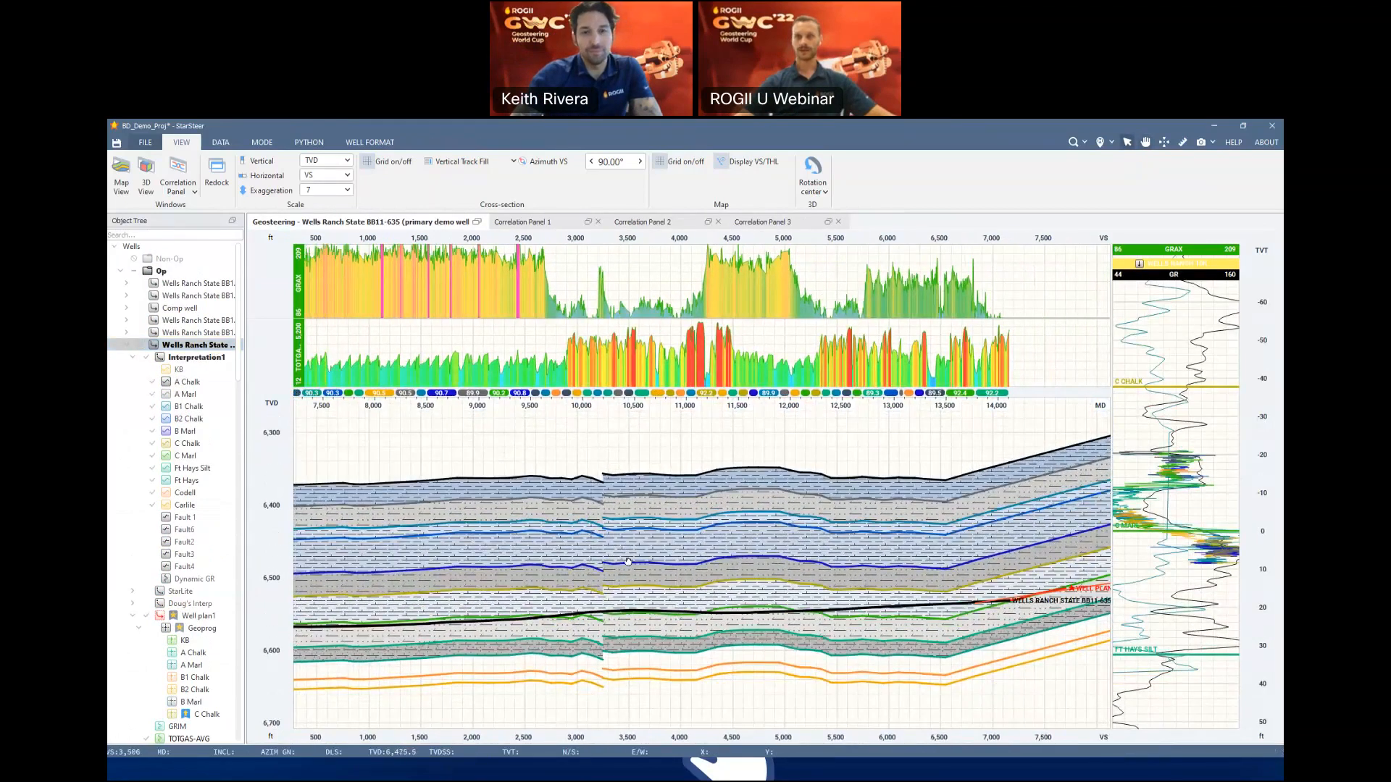
scroll(628, 562, down, 2)
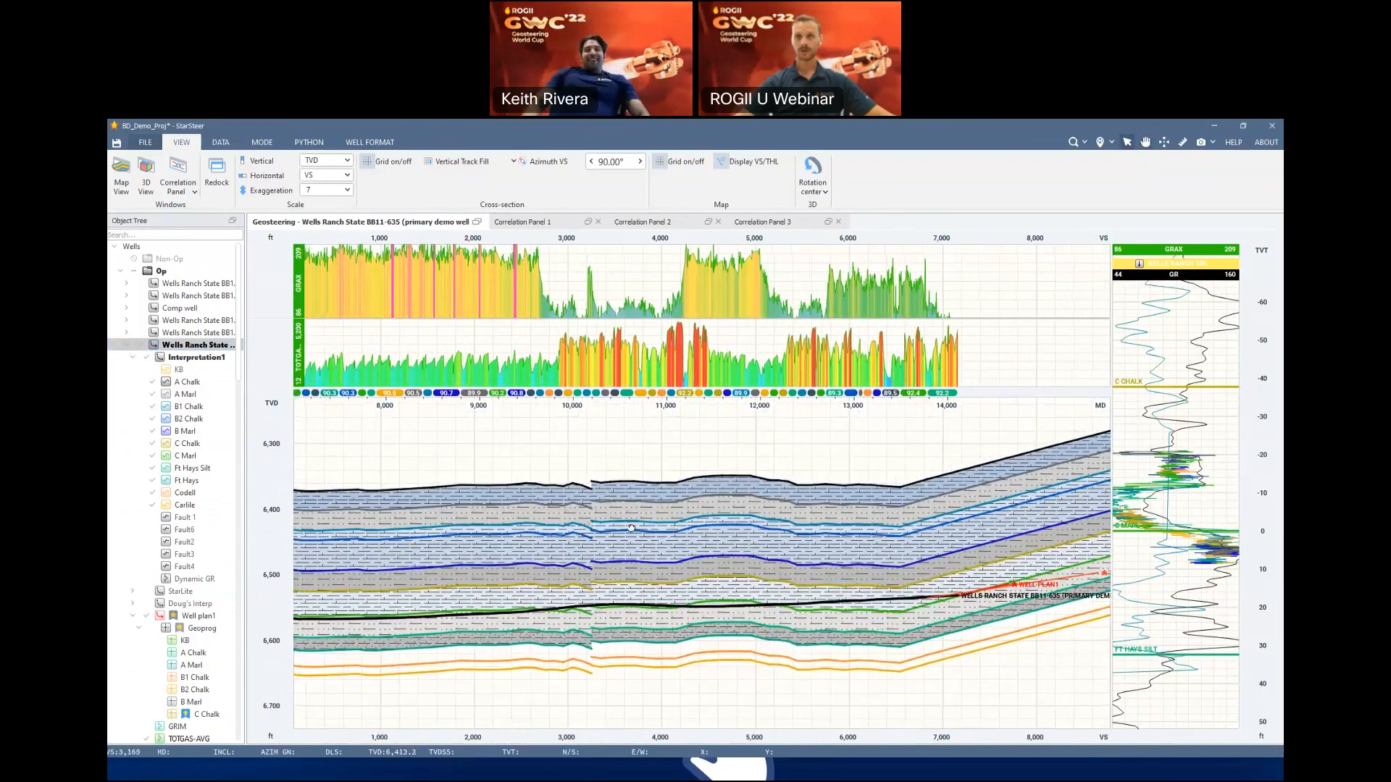
scroll(631, 528, up, 2)
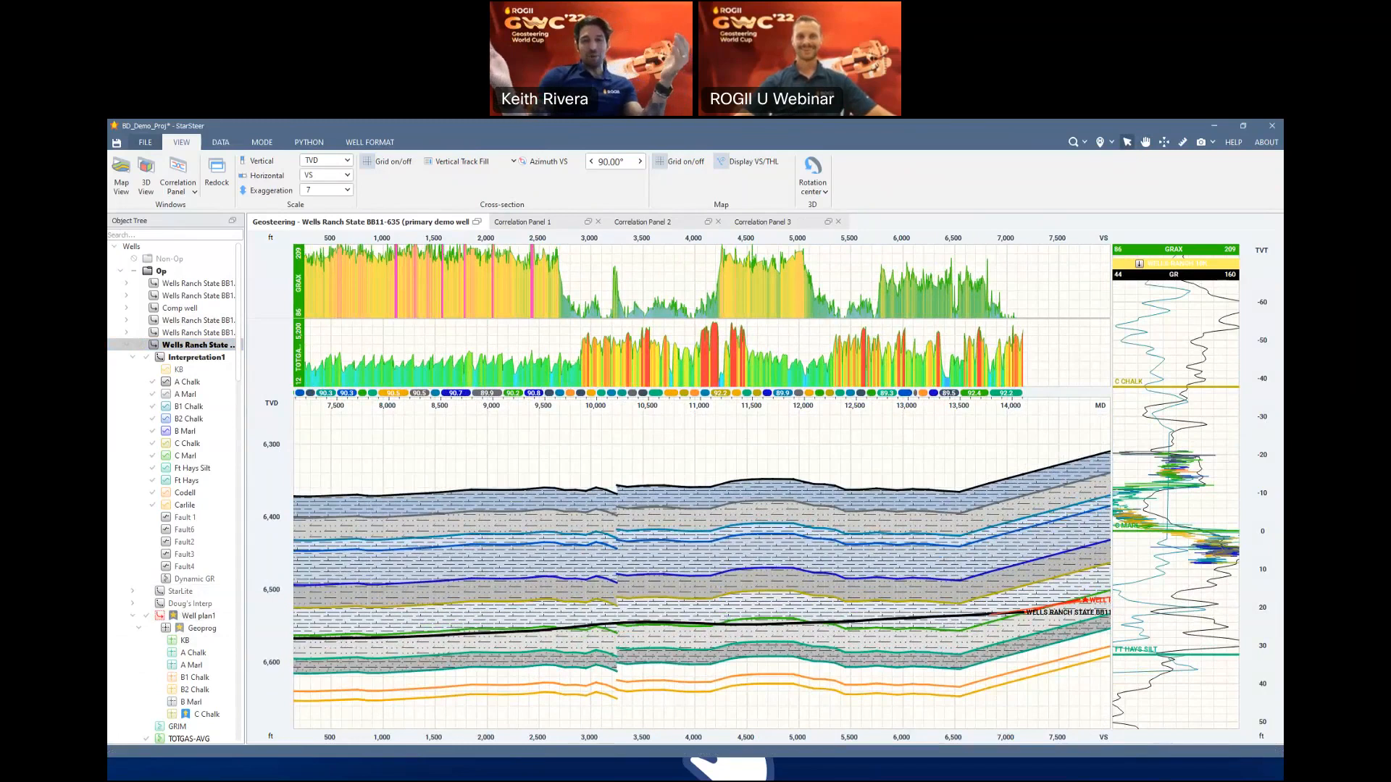
click(178, 358)
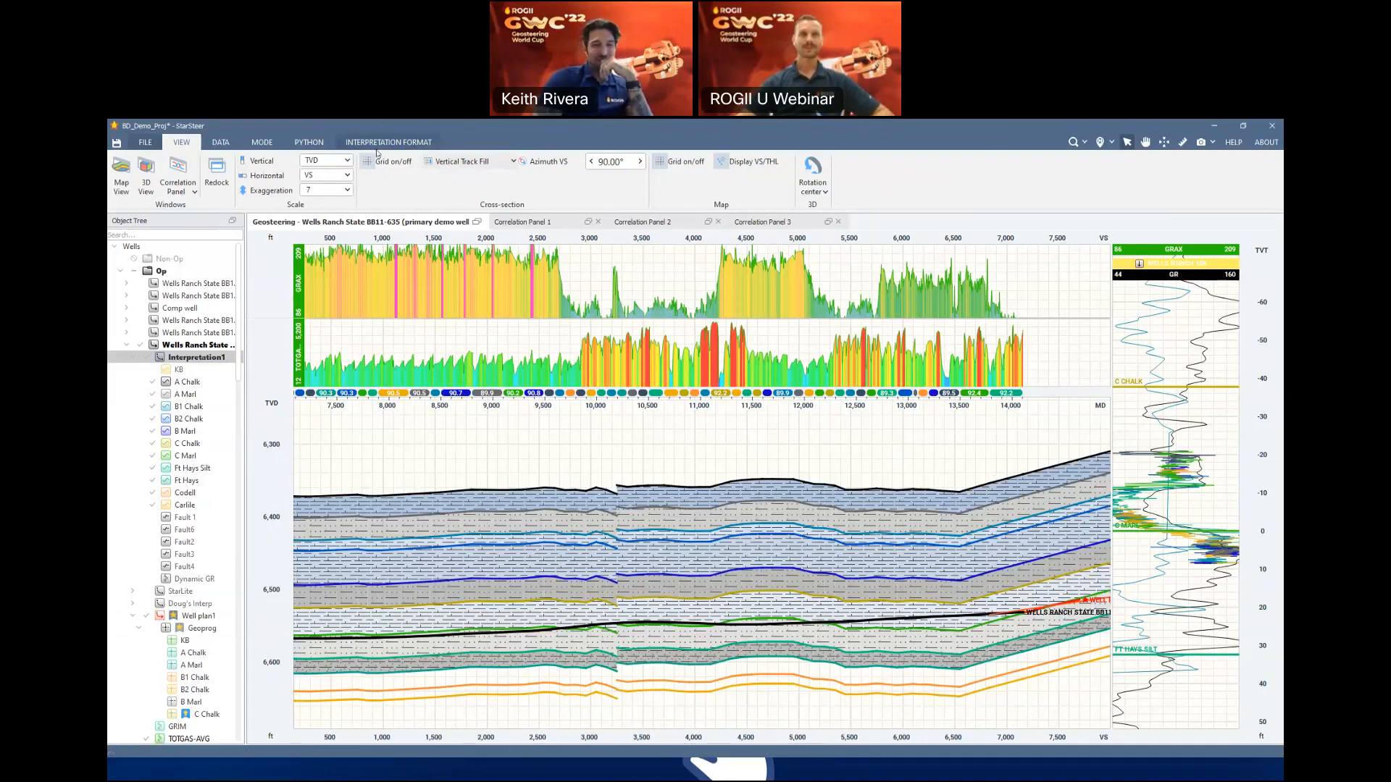
click(400, 144)
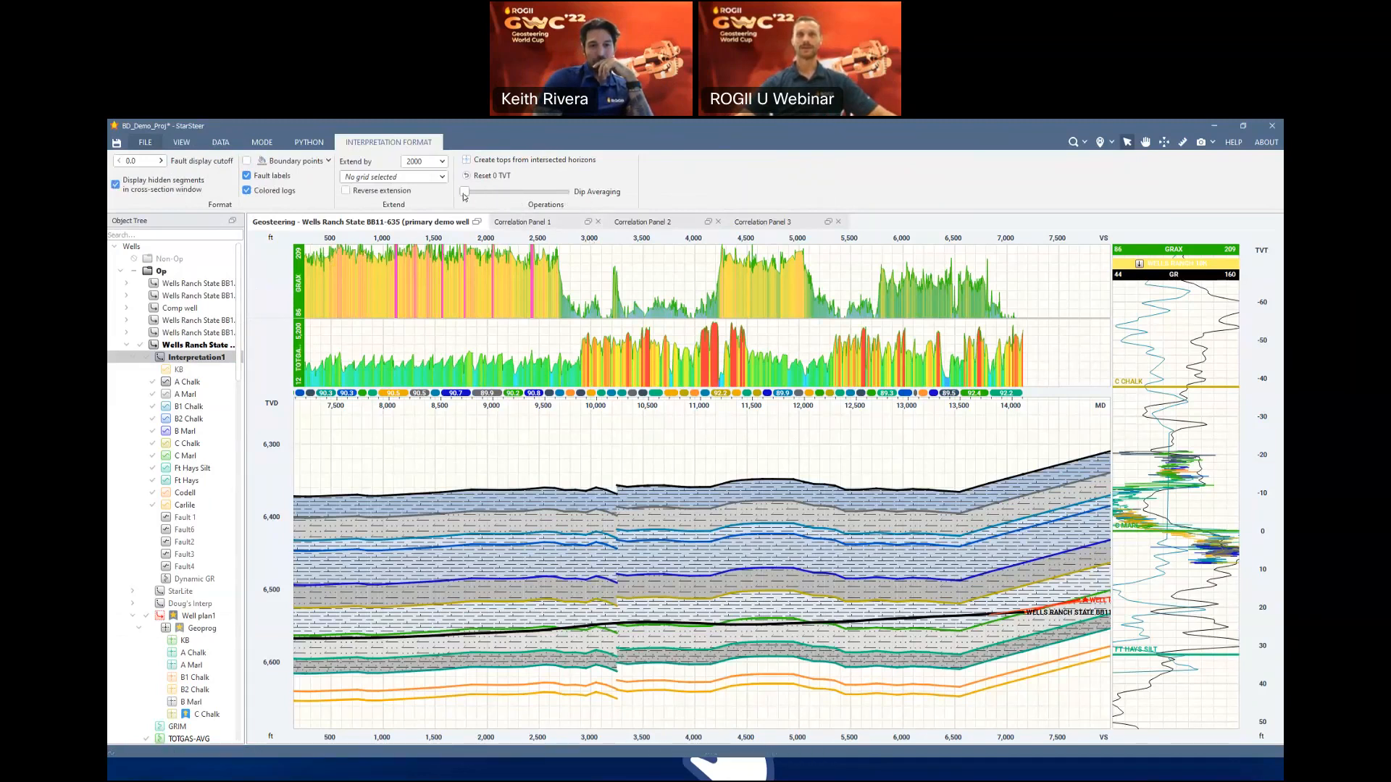
drag(472, 194, 501, 193)
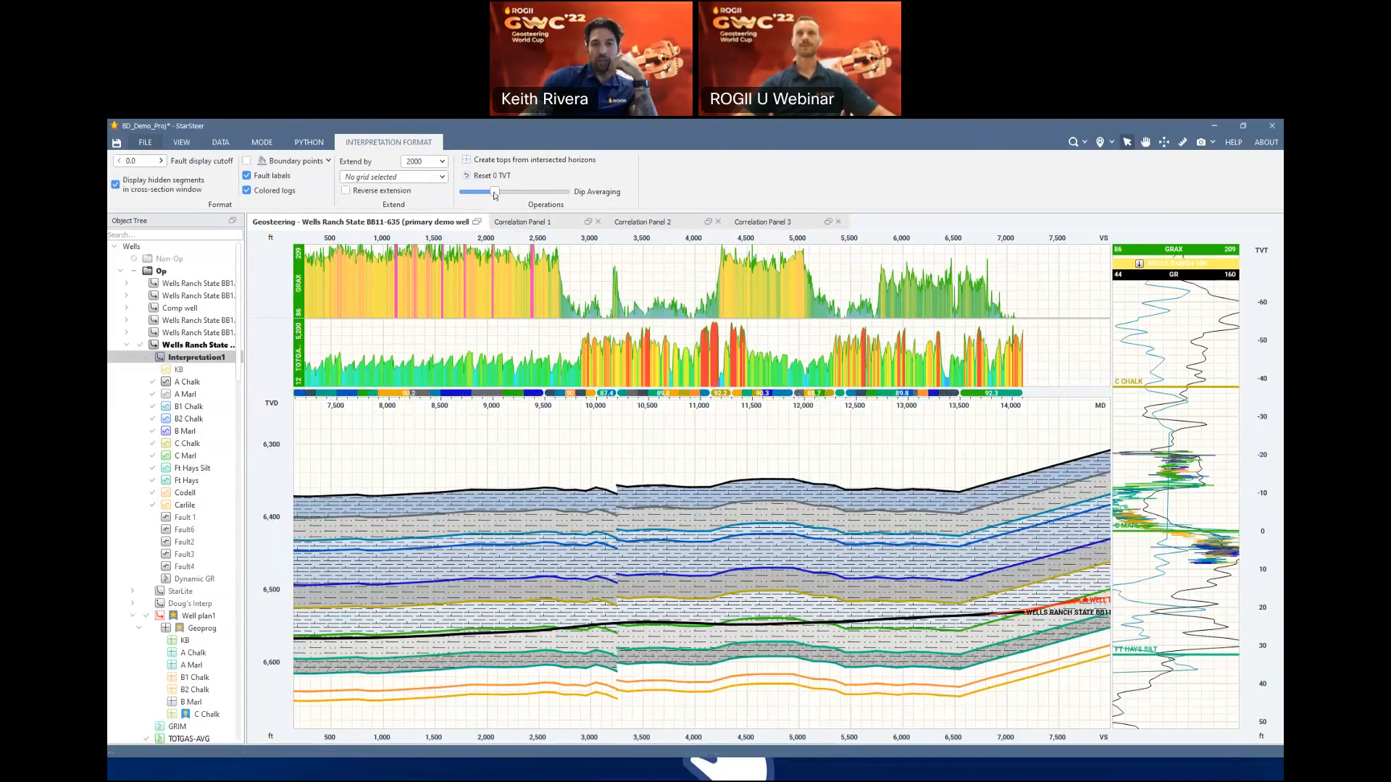
scroll(772, 420, up, 5)
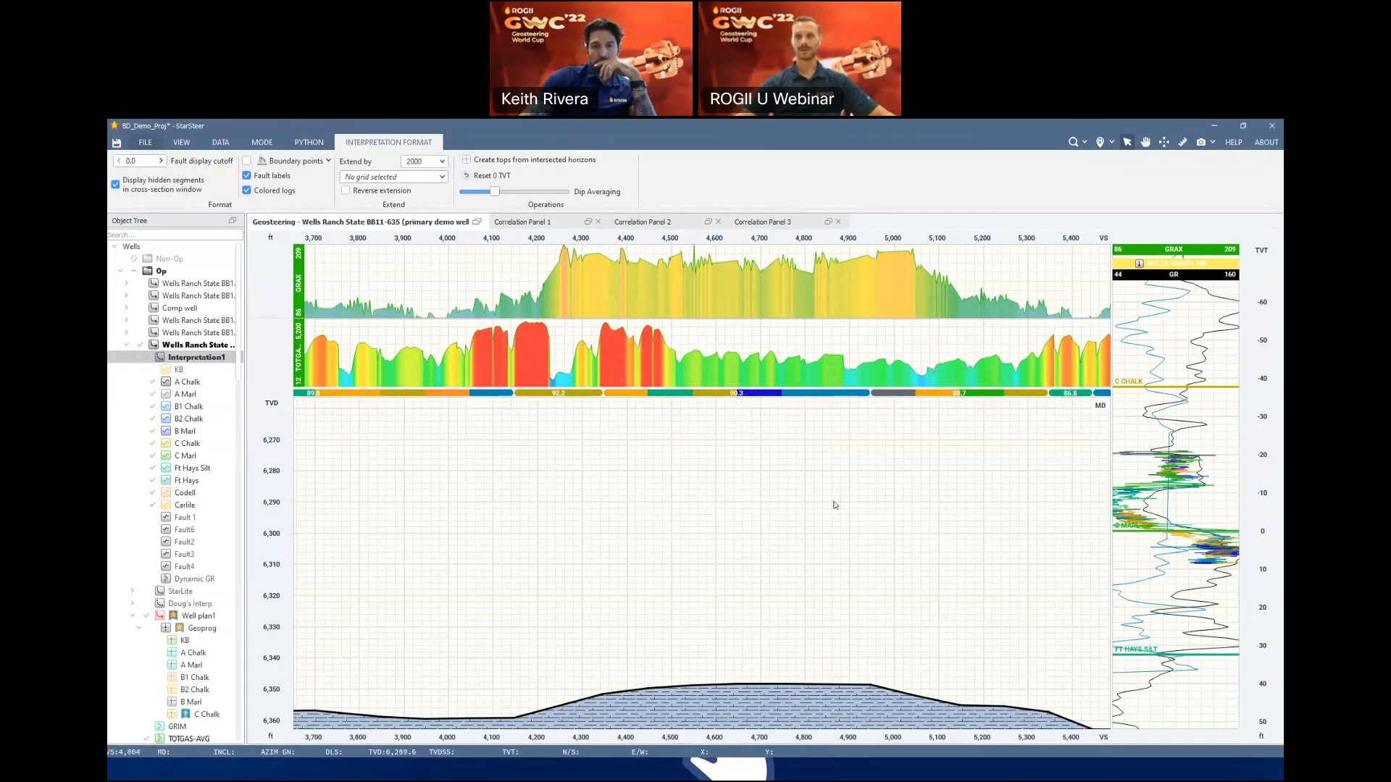
Inspect the averaged segments of Interpretation1 one by one along the lateral, from about 4,350 to 5,150 ft VS and back
click(623, 430)
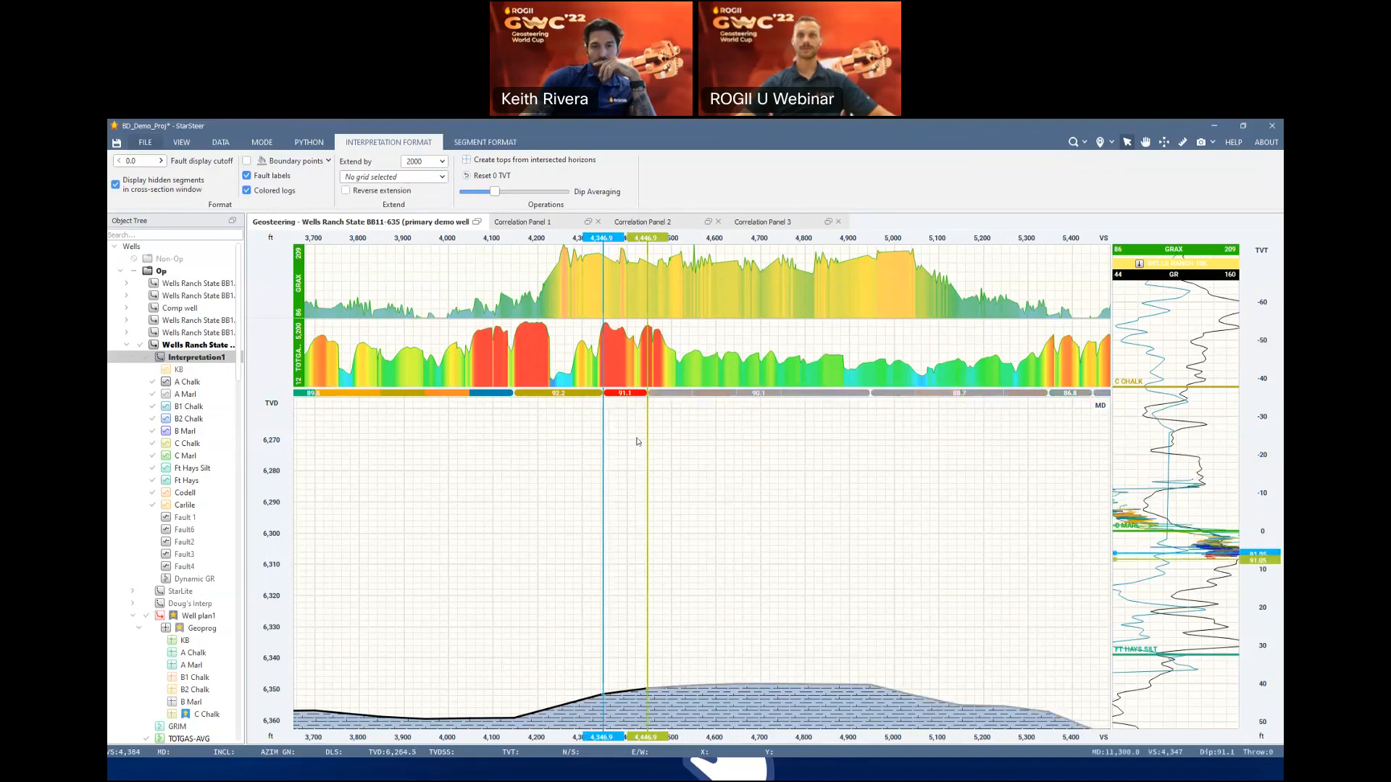
key(Right)
key(Right)
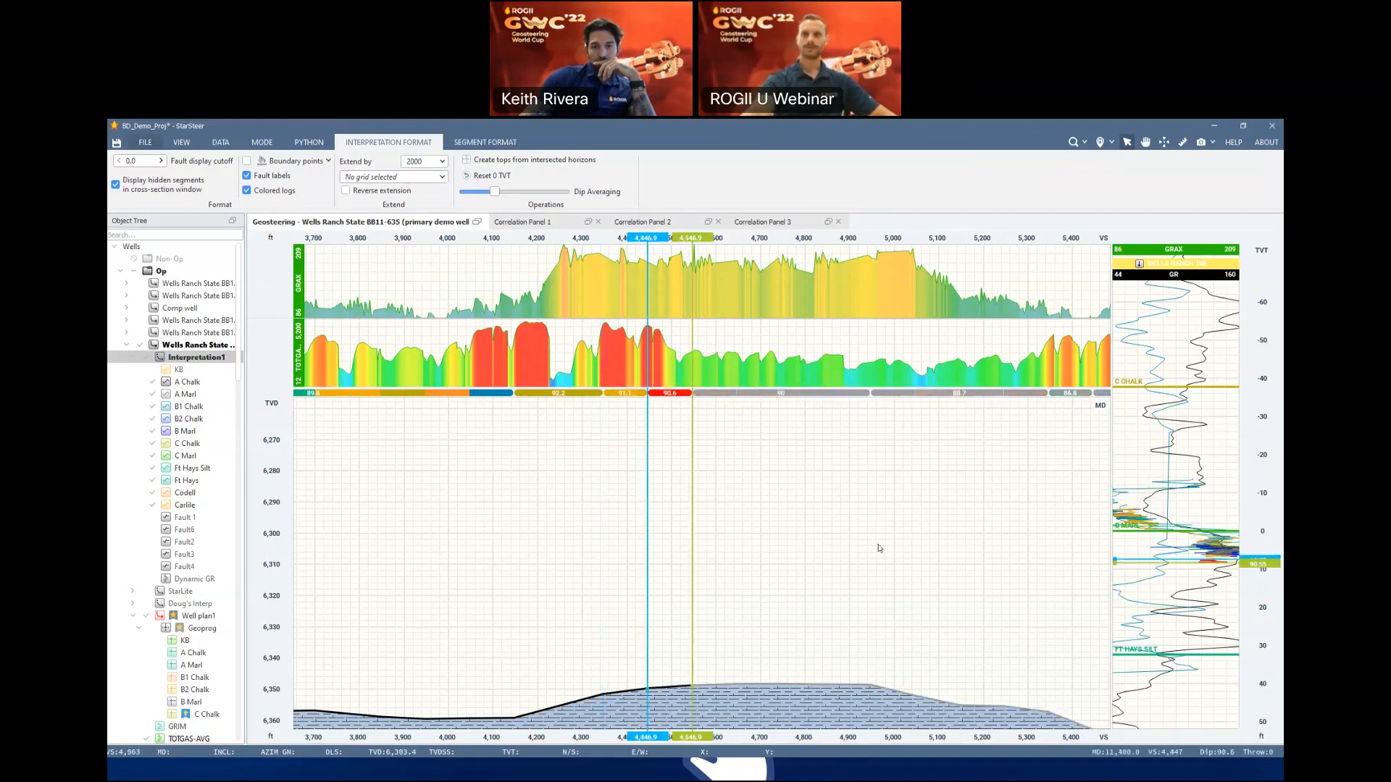
key(Right)
key(Right)
key(Right)
key(Right)
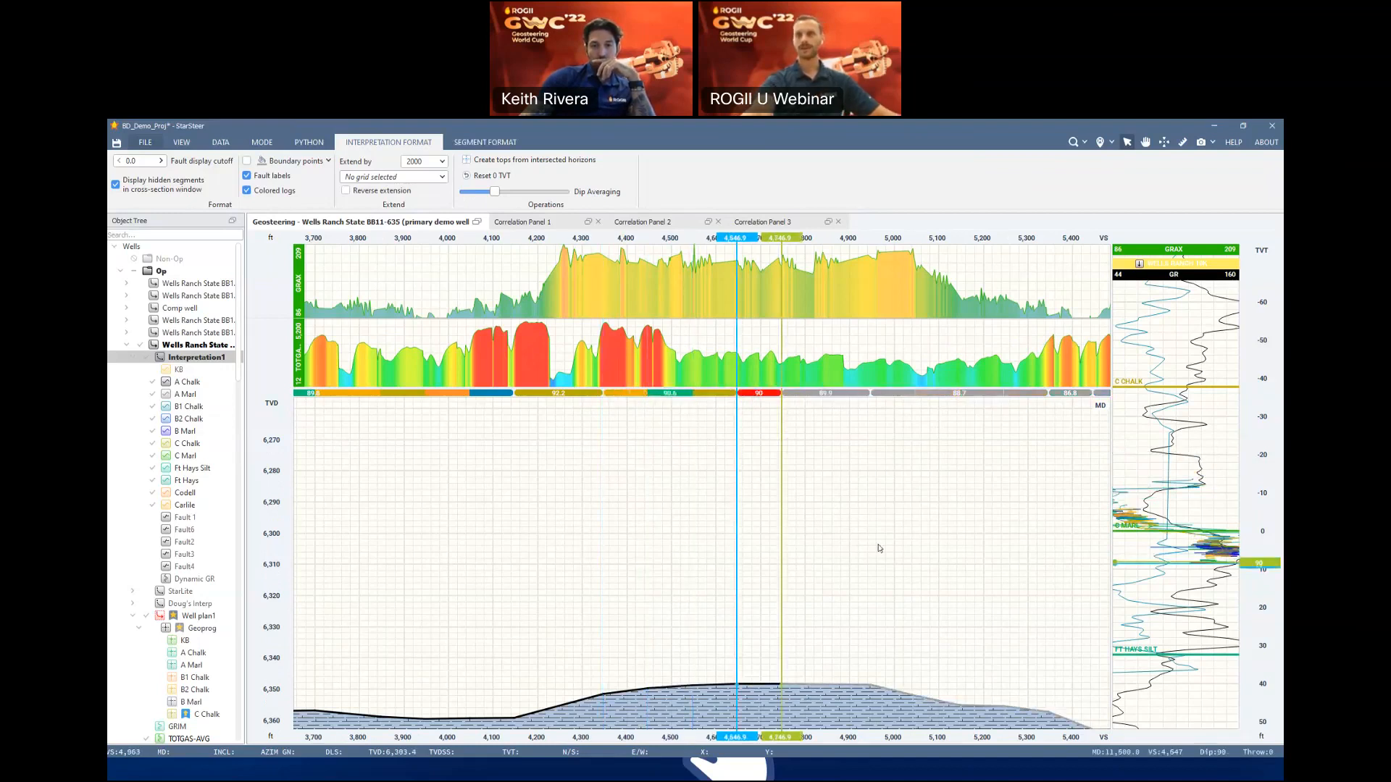
key(Right)
key(Right)
key(Right)
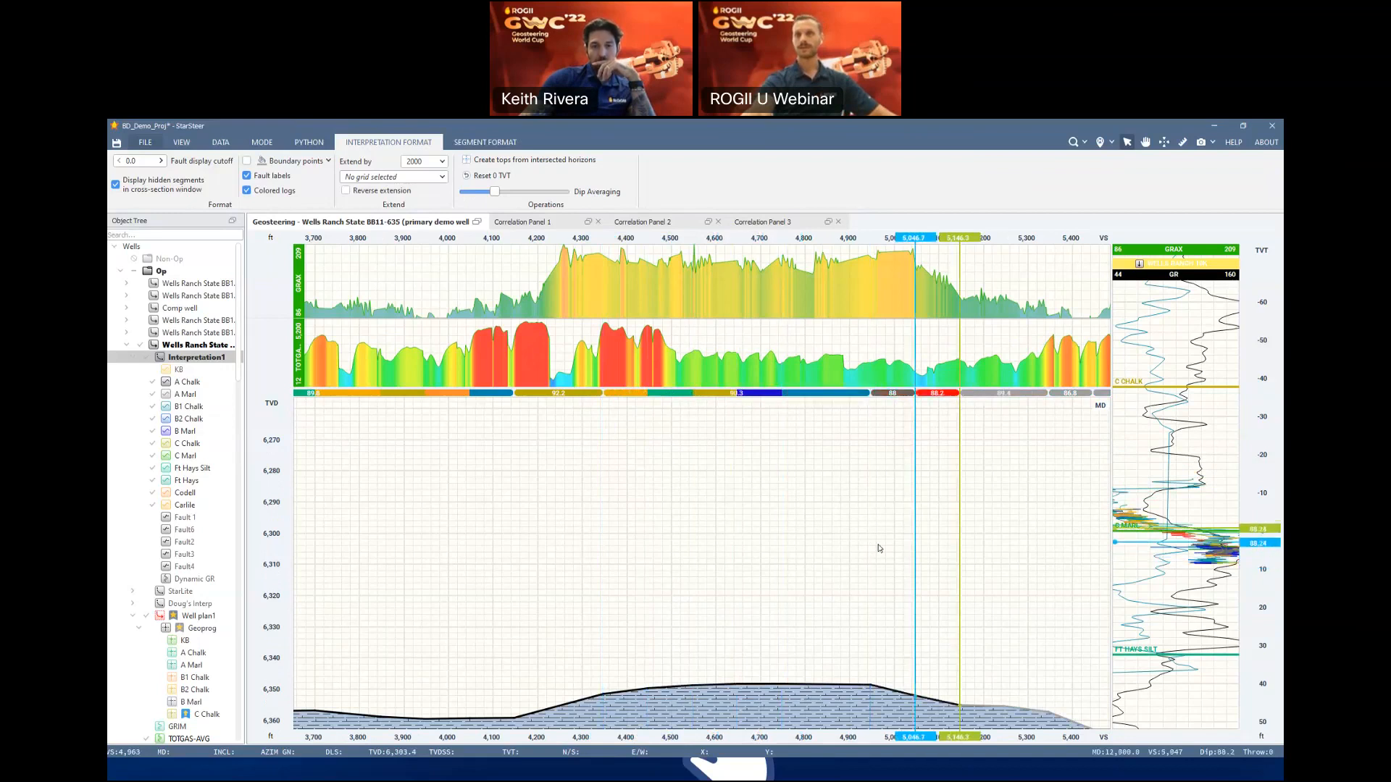
key(Left)
key(Left)
key(Left)
key(Left)
key(Left)
key(Left)
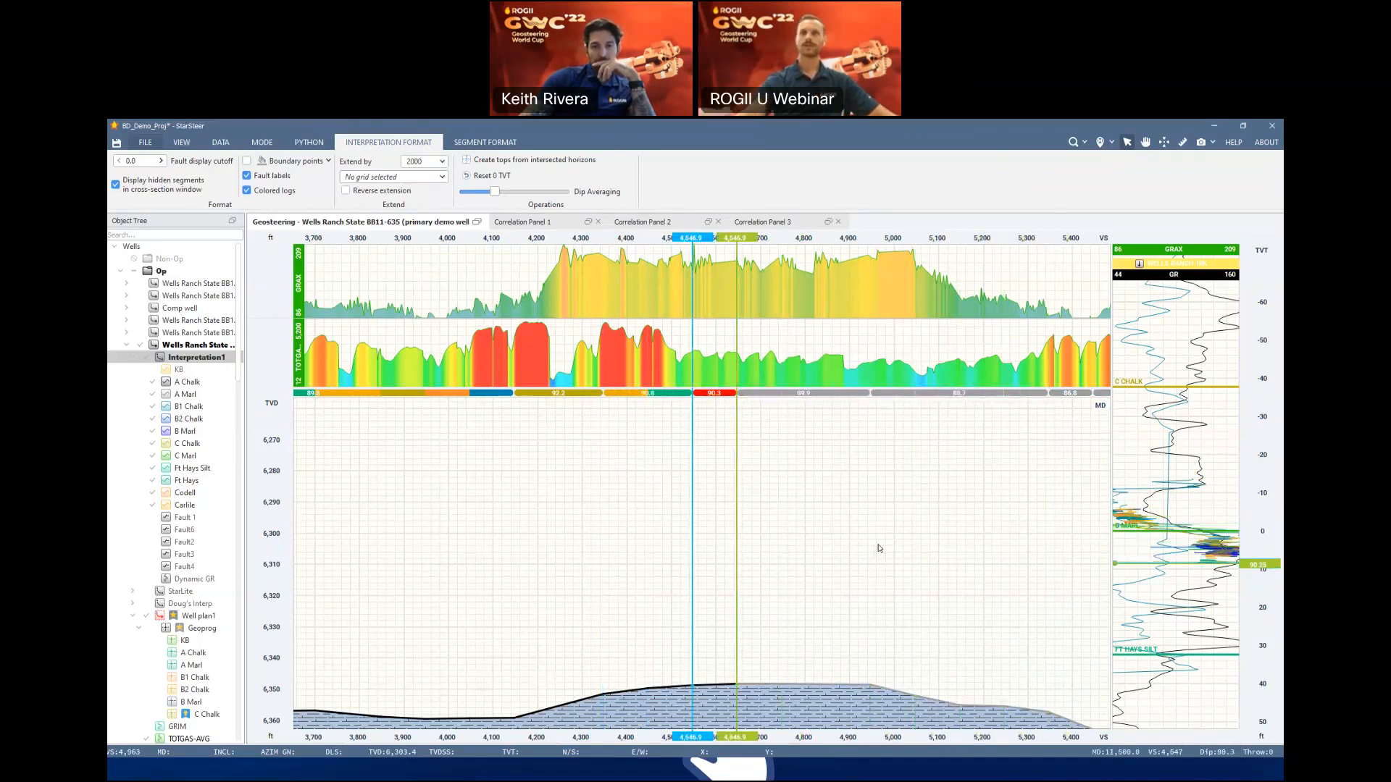
Raise Dip Averaging for Interpretation1 to its maximum and clear the segment selection in the cross-section
scroll(992, 573, down, 3)
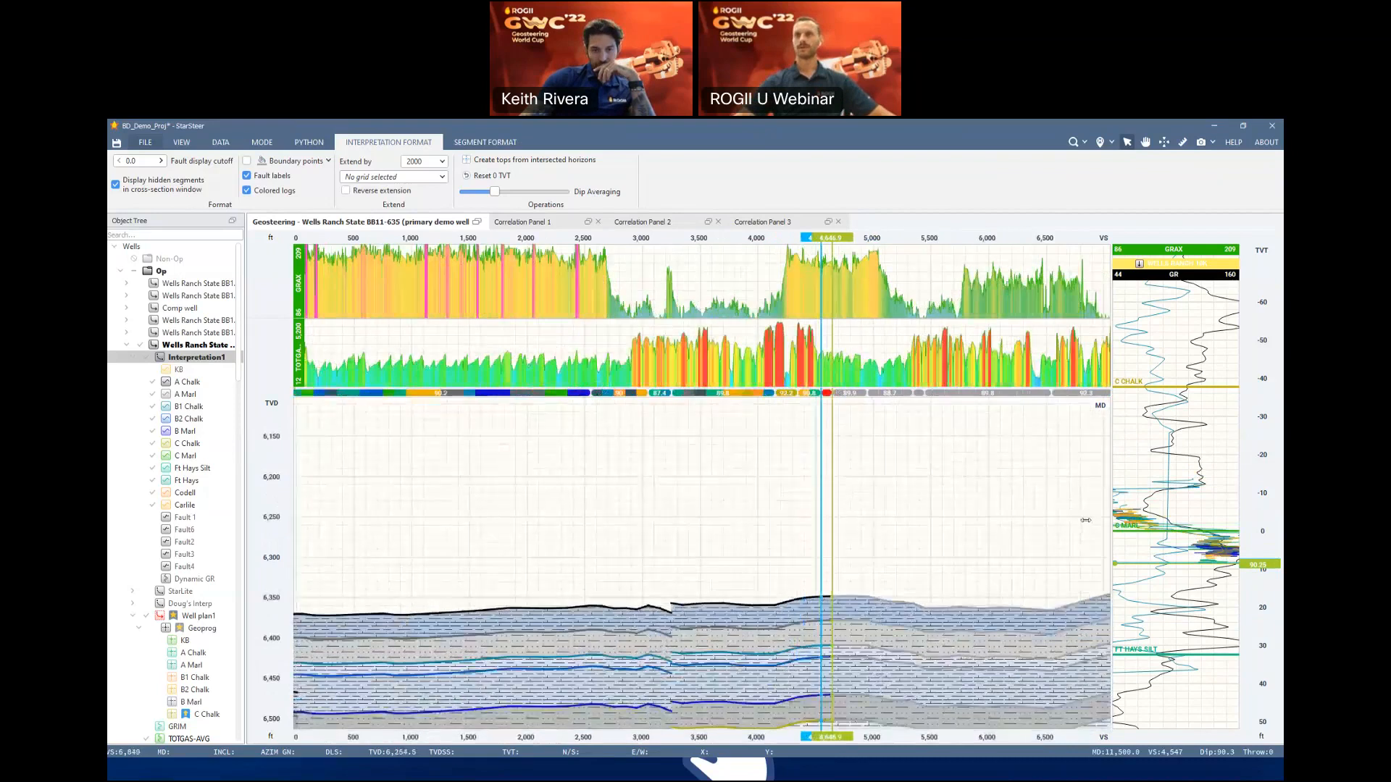
scroll(769, 548, down, 3)
scroll(701, 522, up, 3)
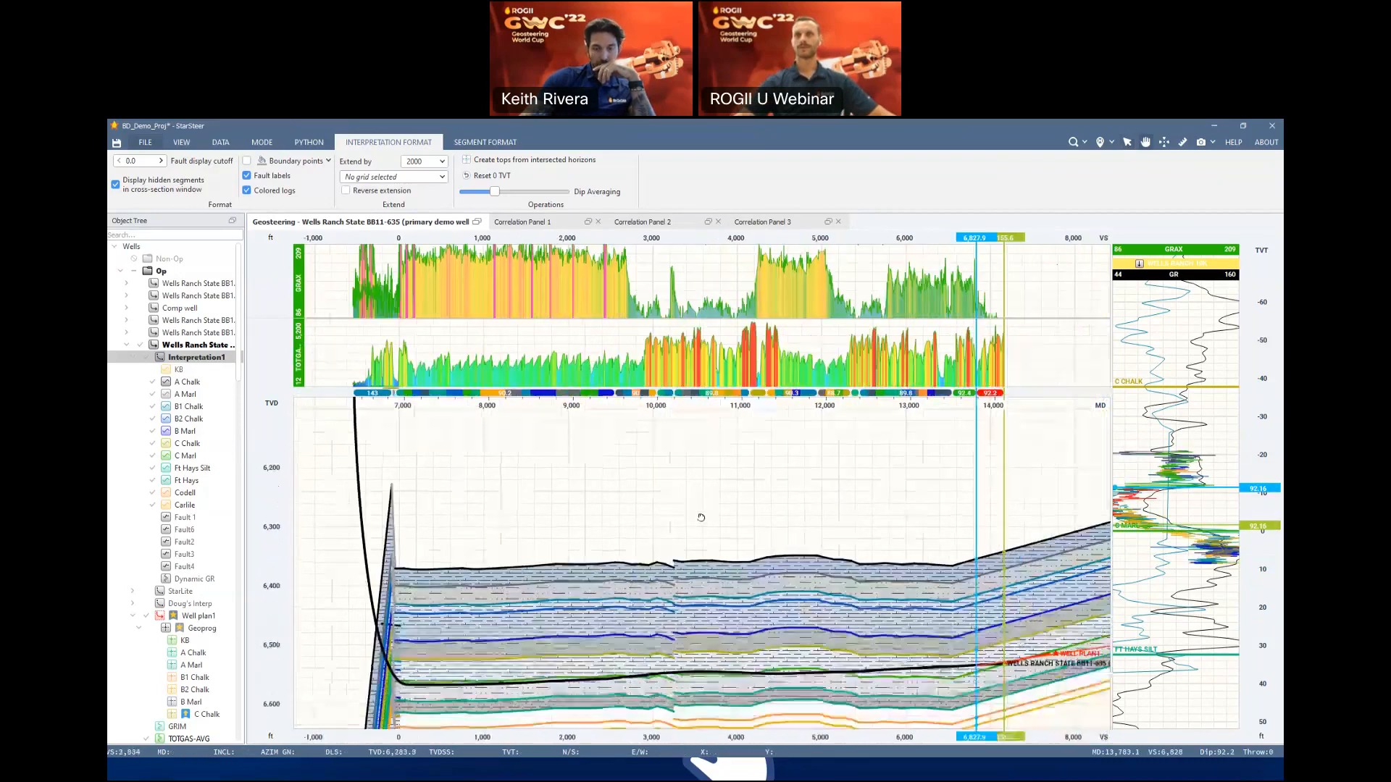
drag(505, 196, 584, 199)
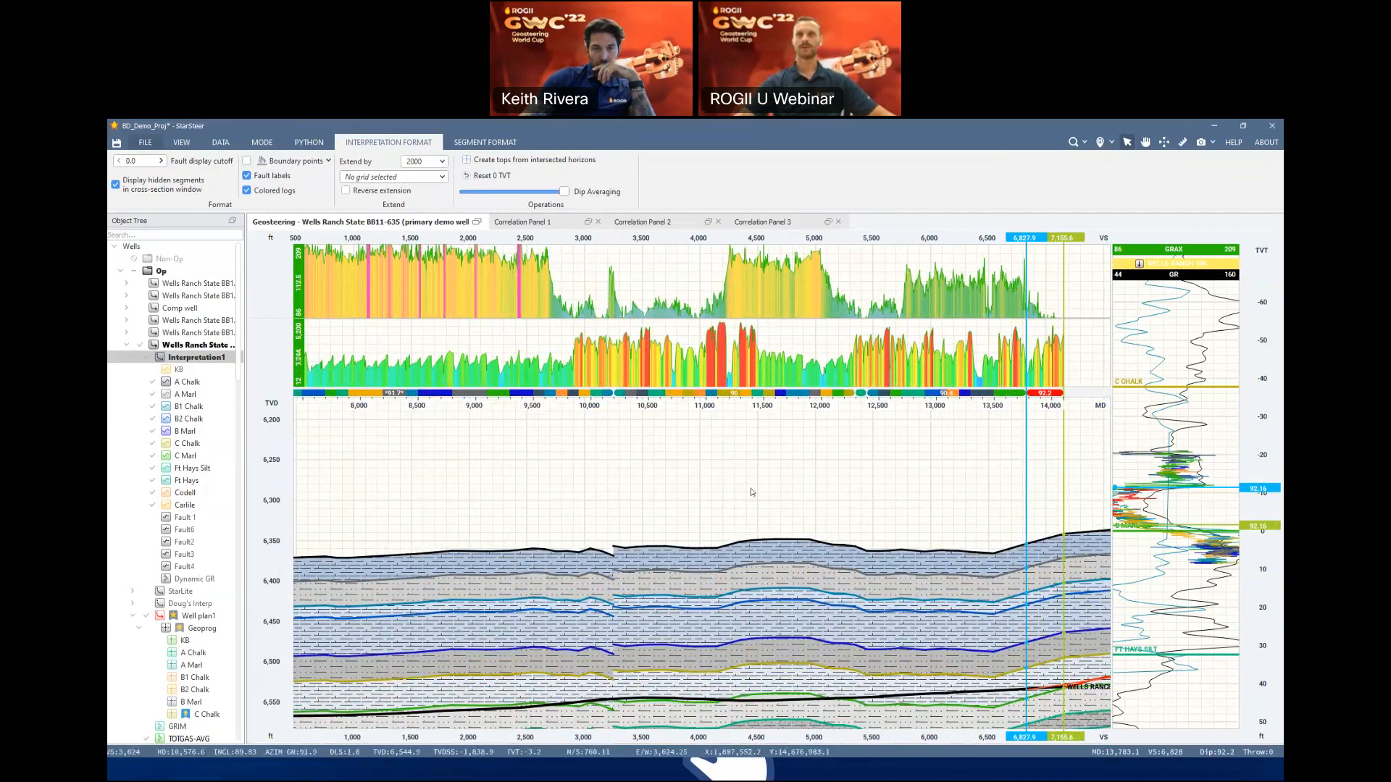
scroll(754, 494, down, 1)
click(1071, 457)
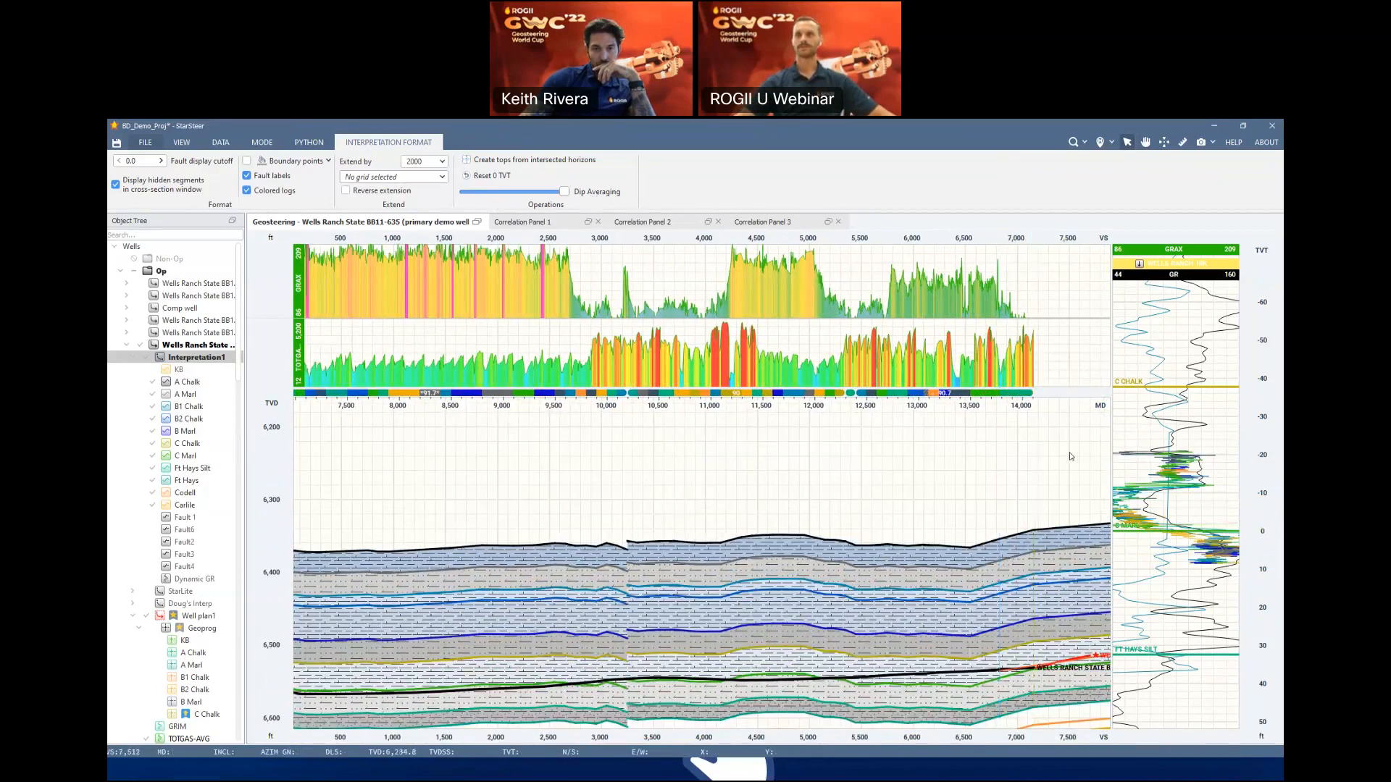
Measure along the lateral in the cross-section from about 777 ft to 7,068 ft VS
drag(663, 565, 660, 505)
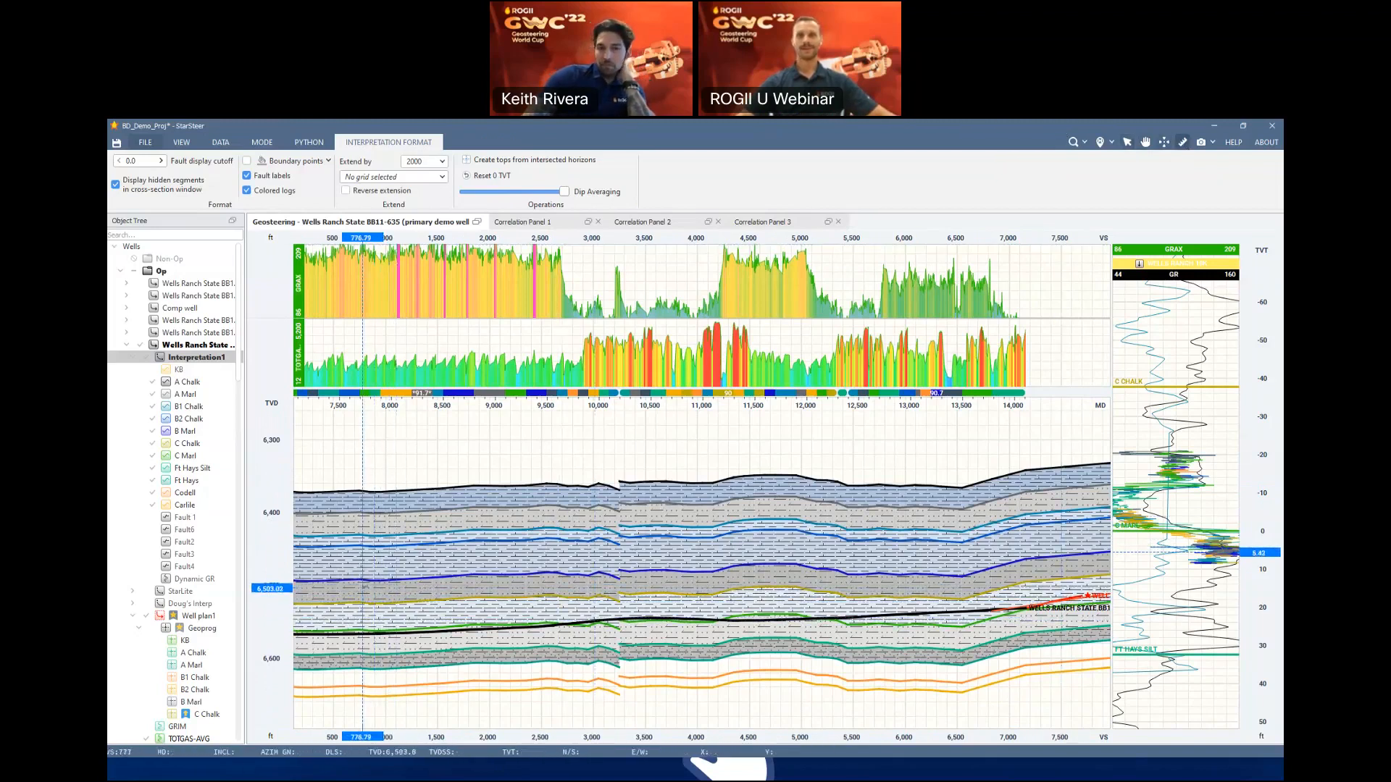
drag(360, 583, 1016, 560)
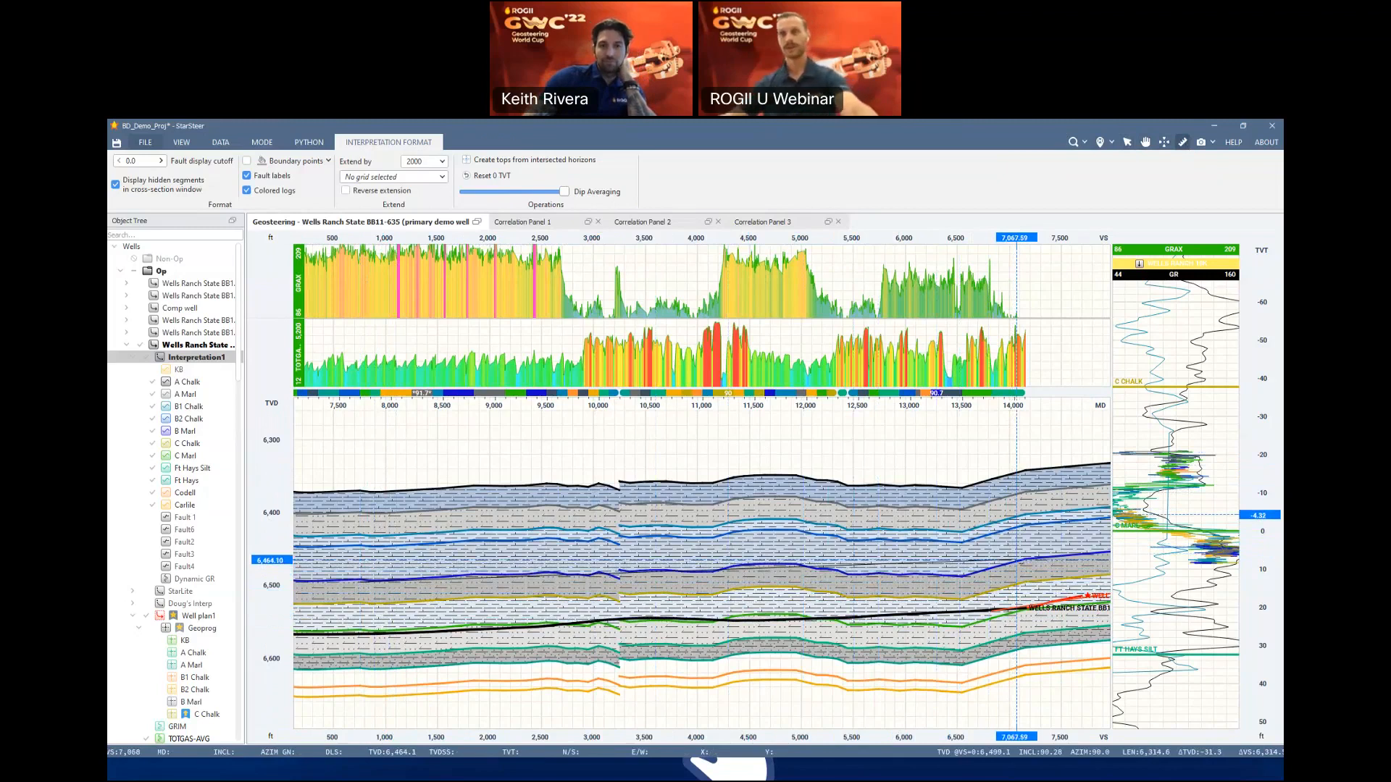
drag(1017, 559, 1017, 563)
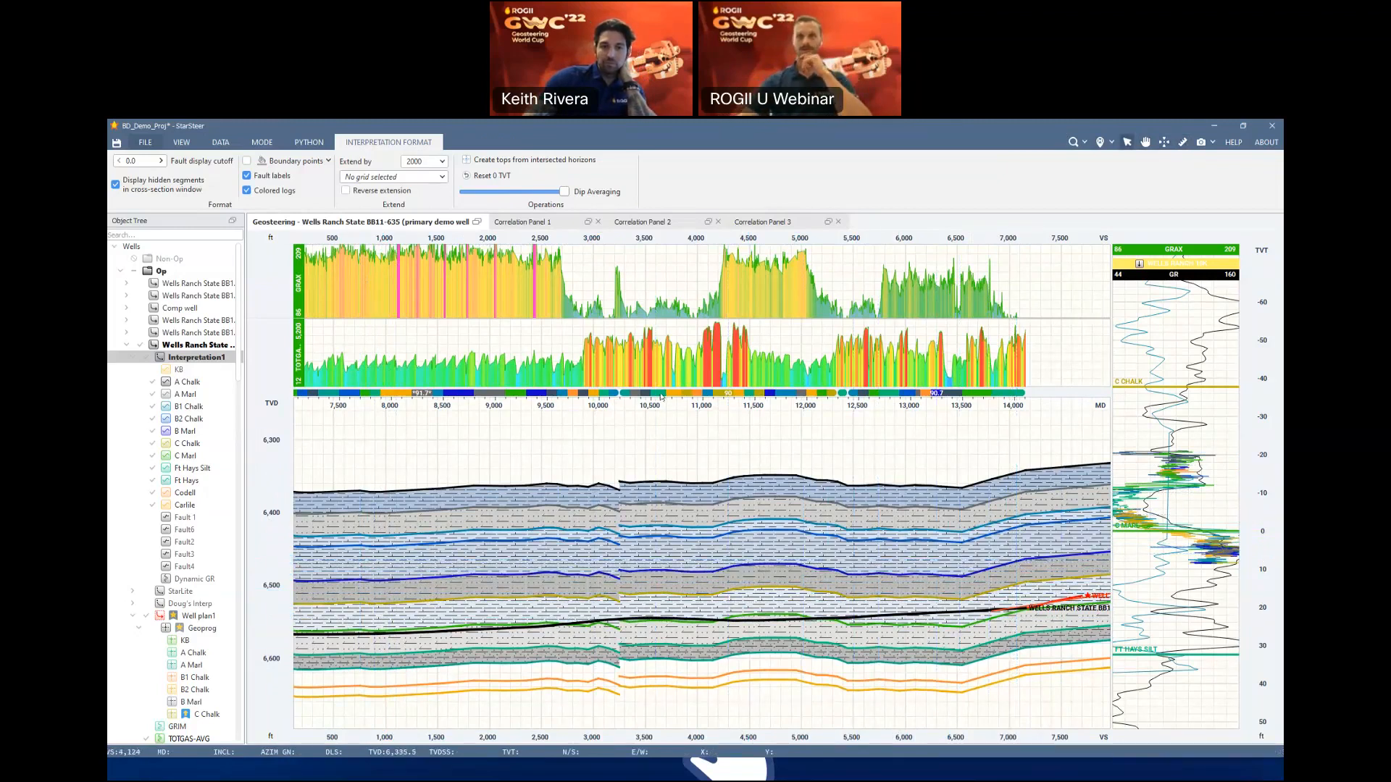
Switch Dip Averaging between zero and its maximum, ending at zero, to compare the projected horizons beyond the last segment
drag(565, 195, 463, 197)
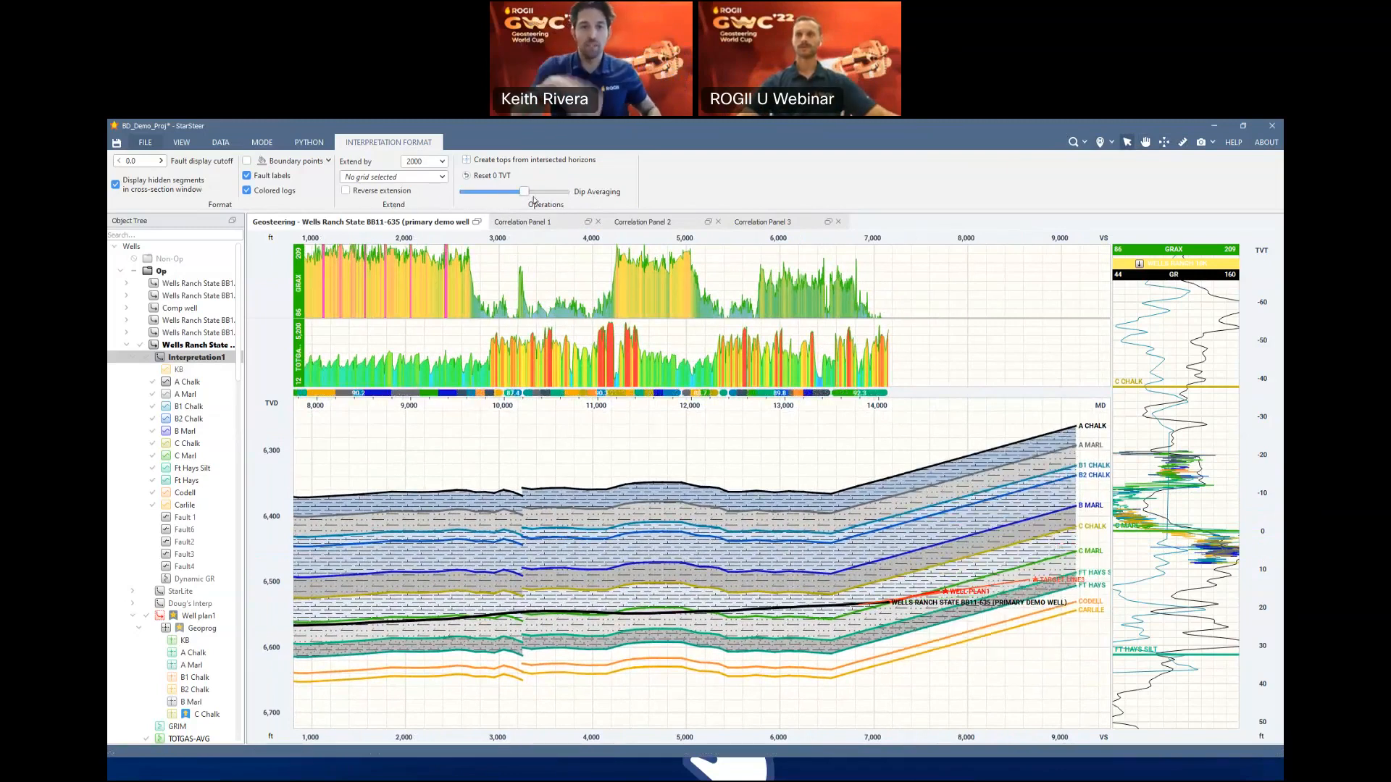
drag(464, 191, 563, 191)
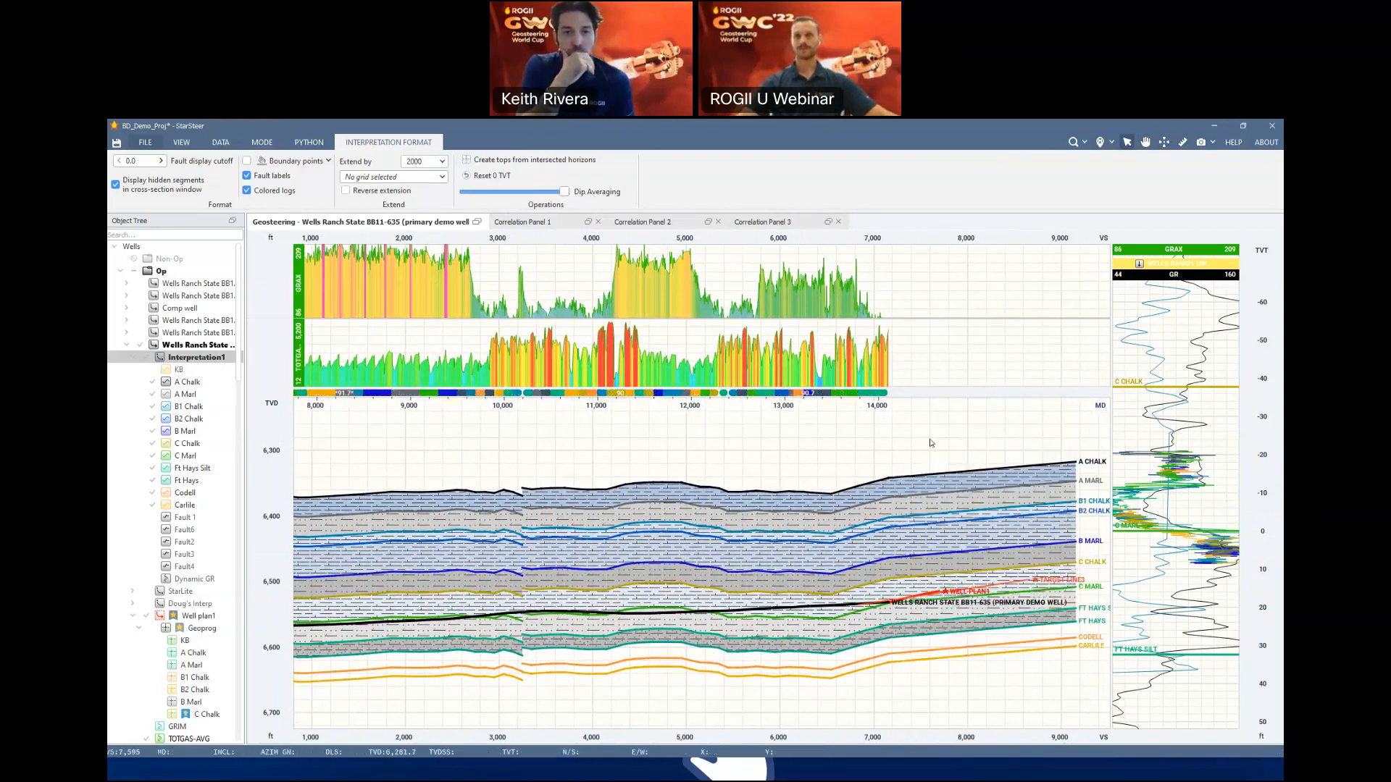
drag(563, 191, 437, 194)
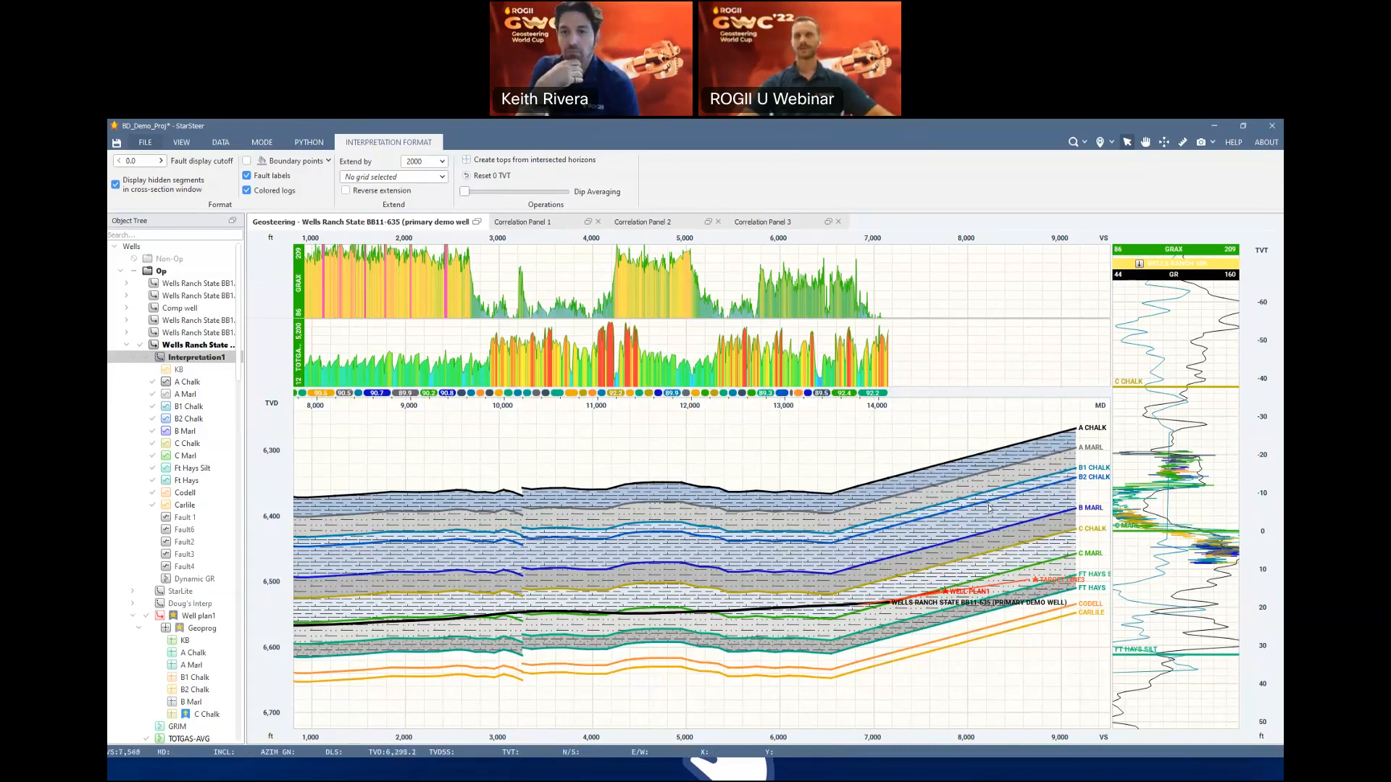
Raise Dip Averaging to its maximum again and display the Dynamic GR log of Interpretation1
click(882, 466)
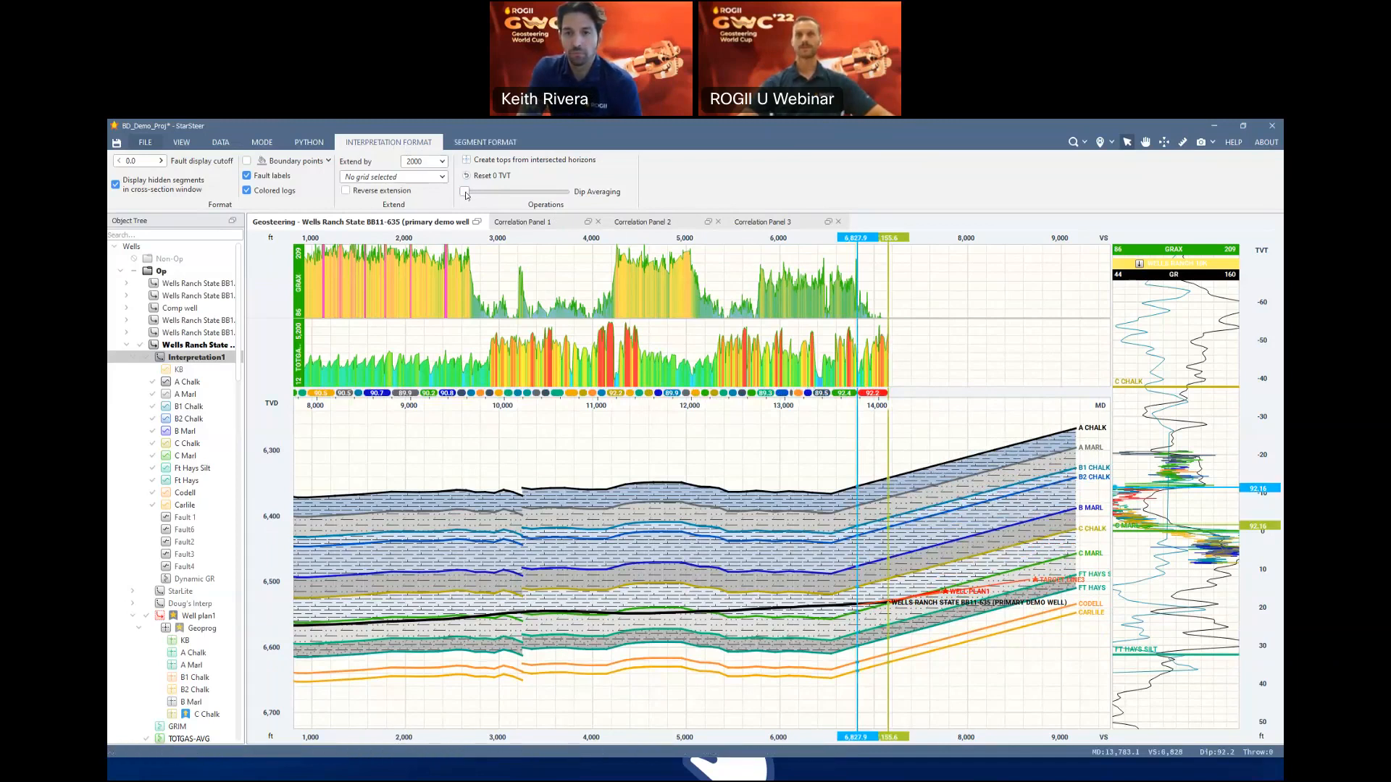
drag(466, 196, 604, 196)
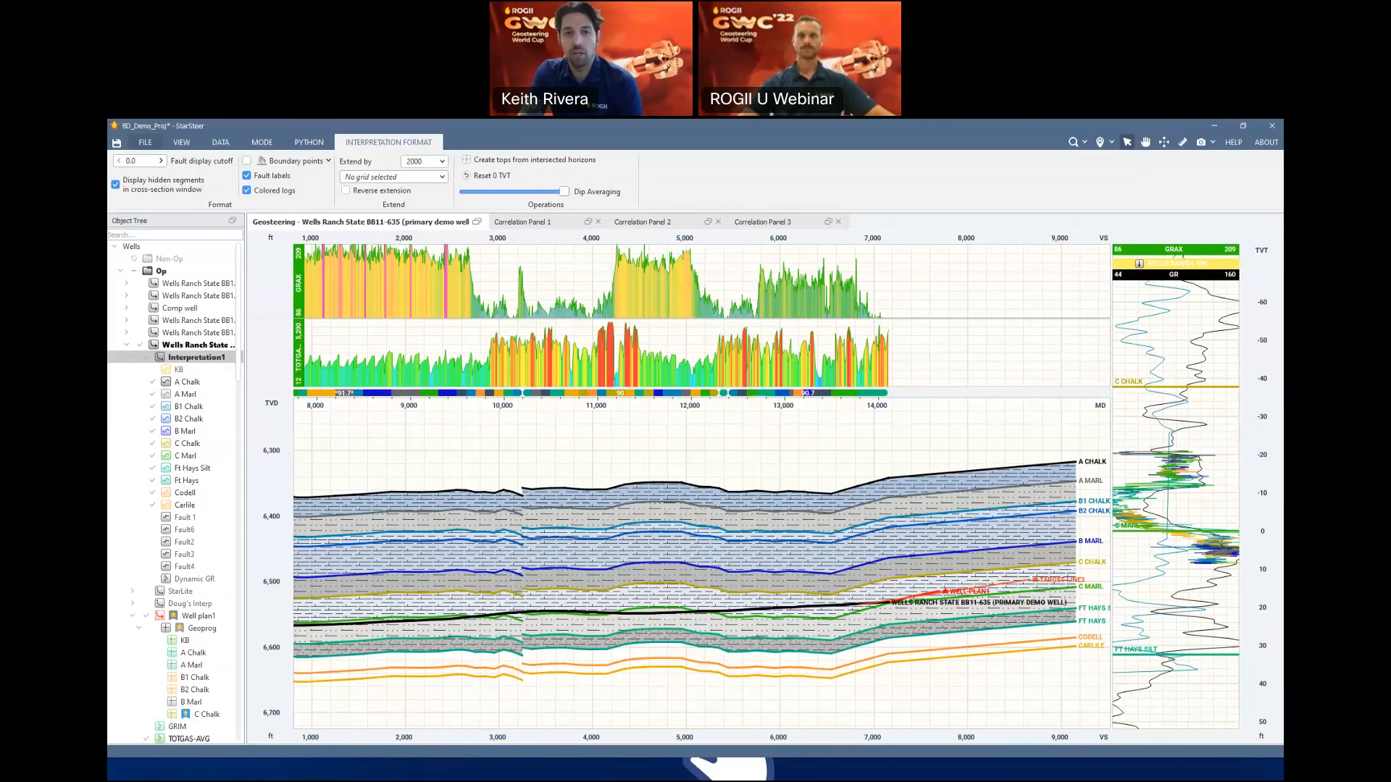
click(152, 578)
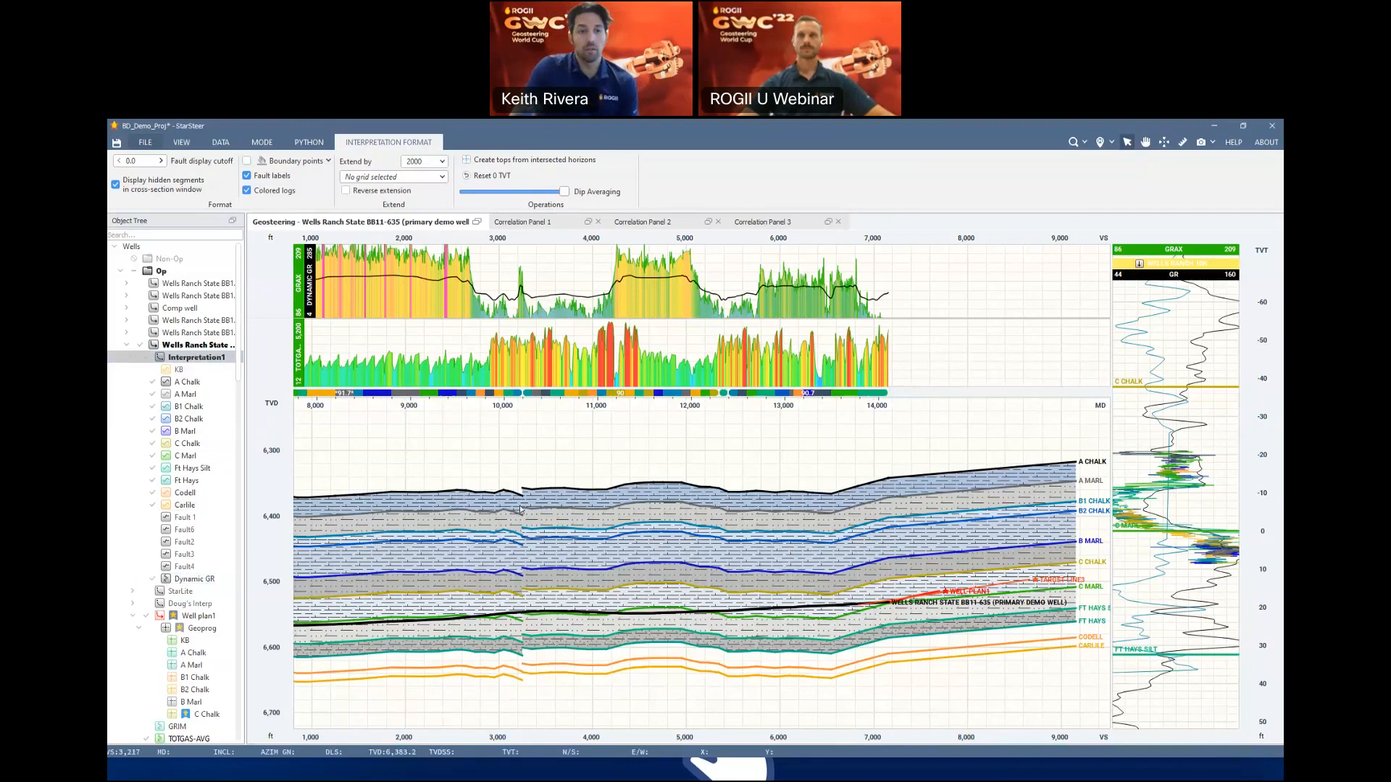
Lower Dip Averaging for Interpretation1 gradually to about half of its range
mouse_move(565, 191)
mouse_down()
mouse_move(504, 193)
mouse_move(556, 210)
mouse_move(455, 216)
mouse_move(565, 212)
mouse_up()
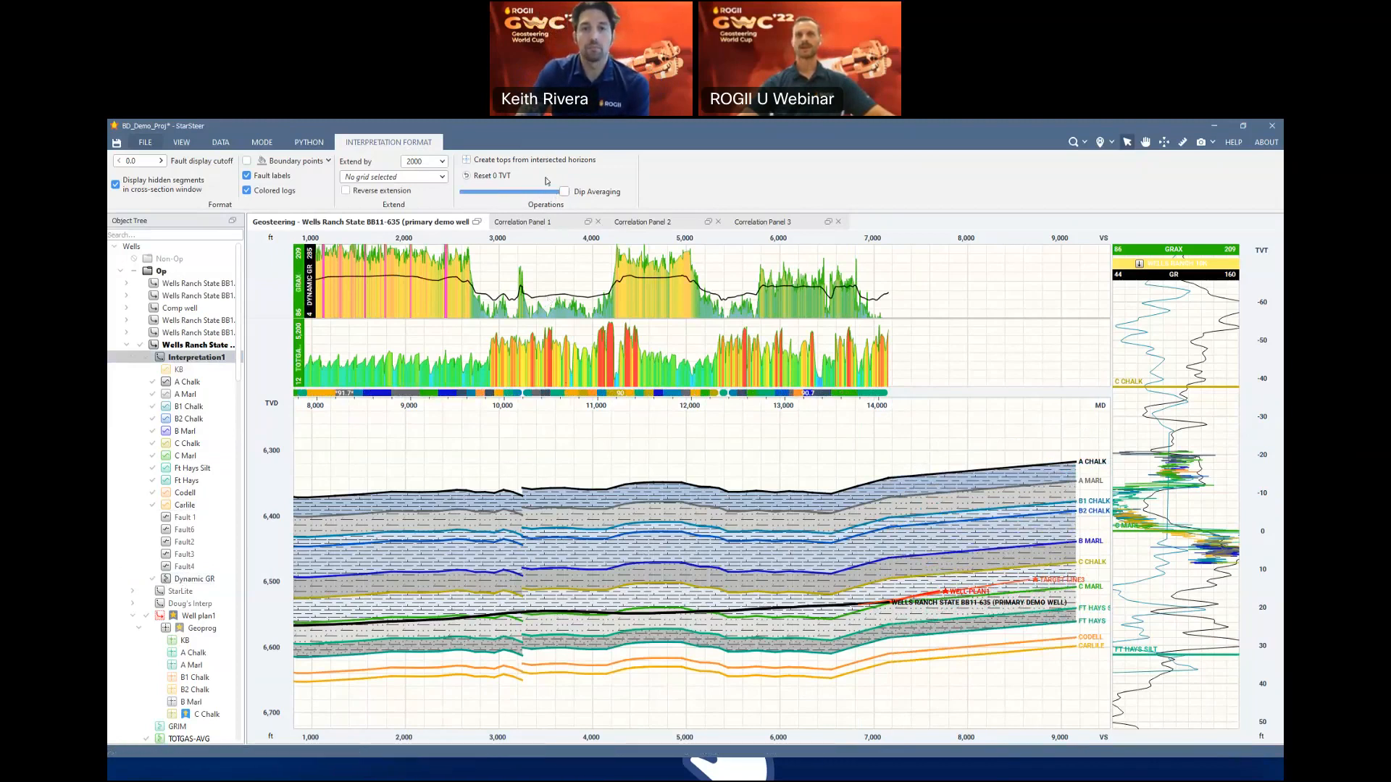
click(505, 193)
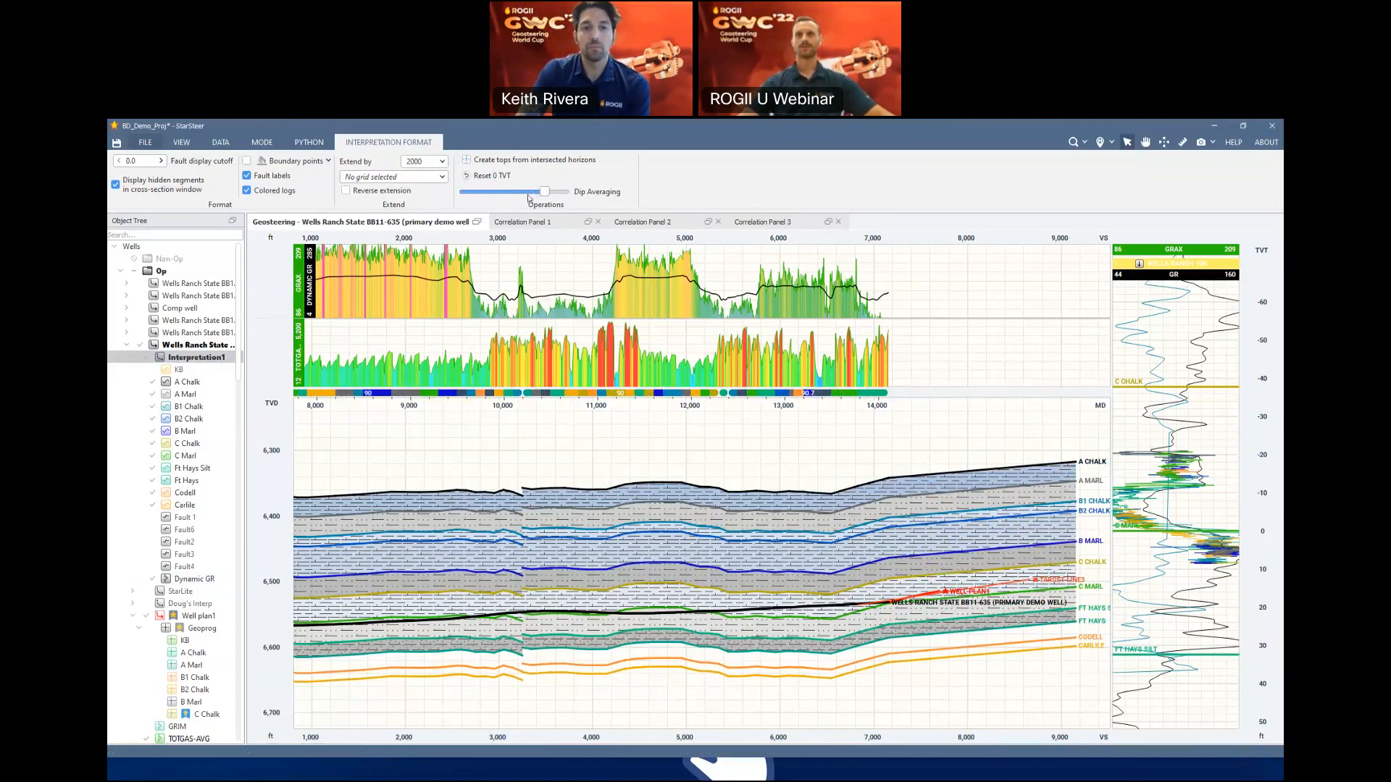
click(500, 193)
click(491, 194)
click(484, 193)
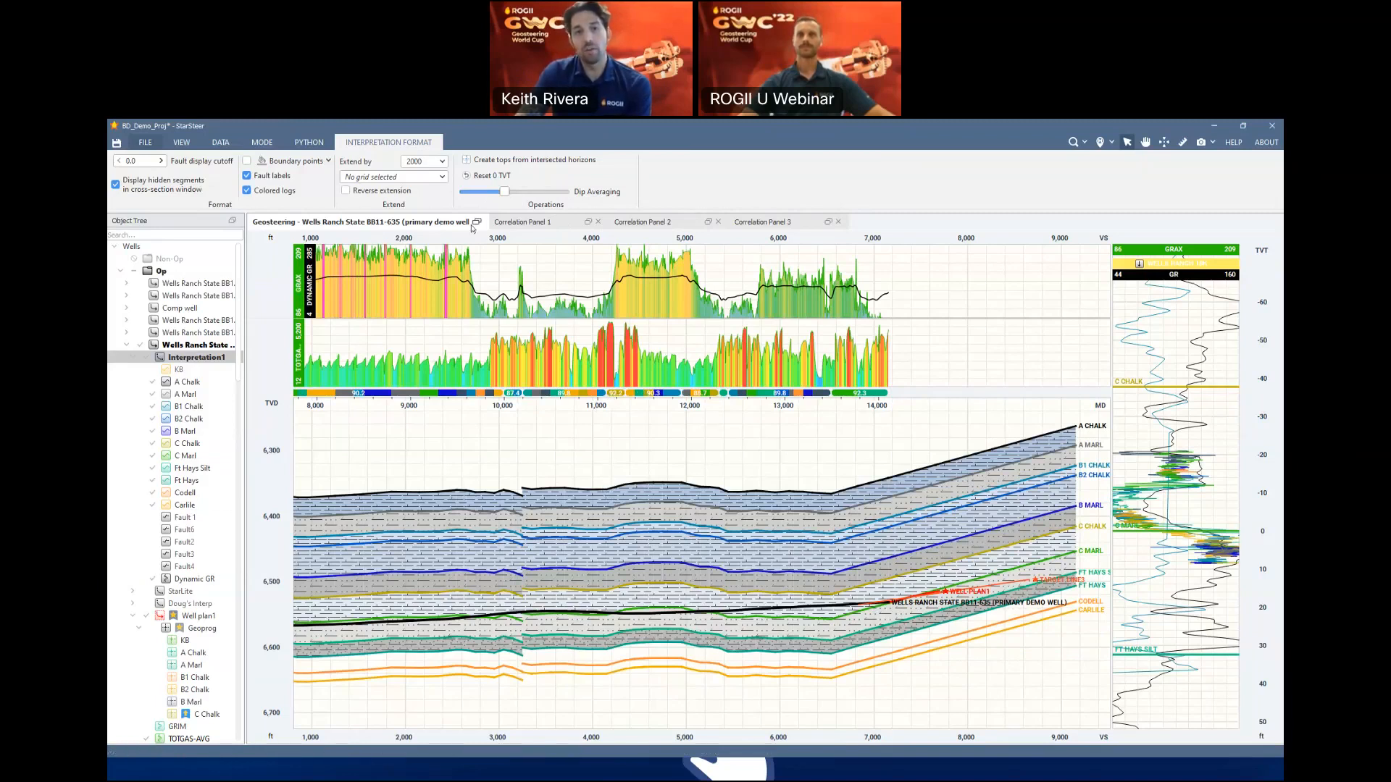
drag(505, 194, 515, 194)
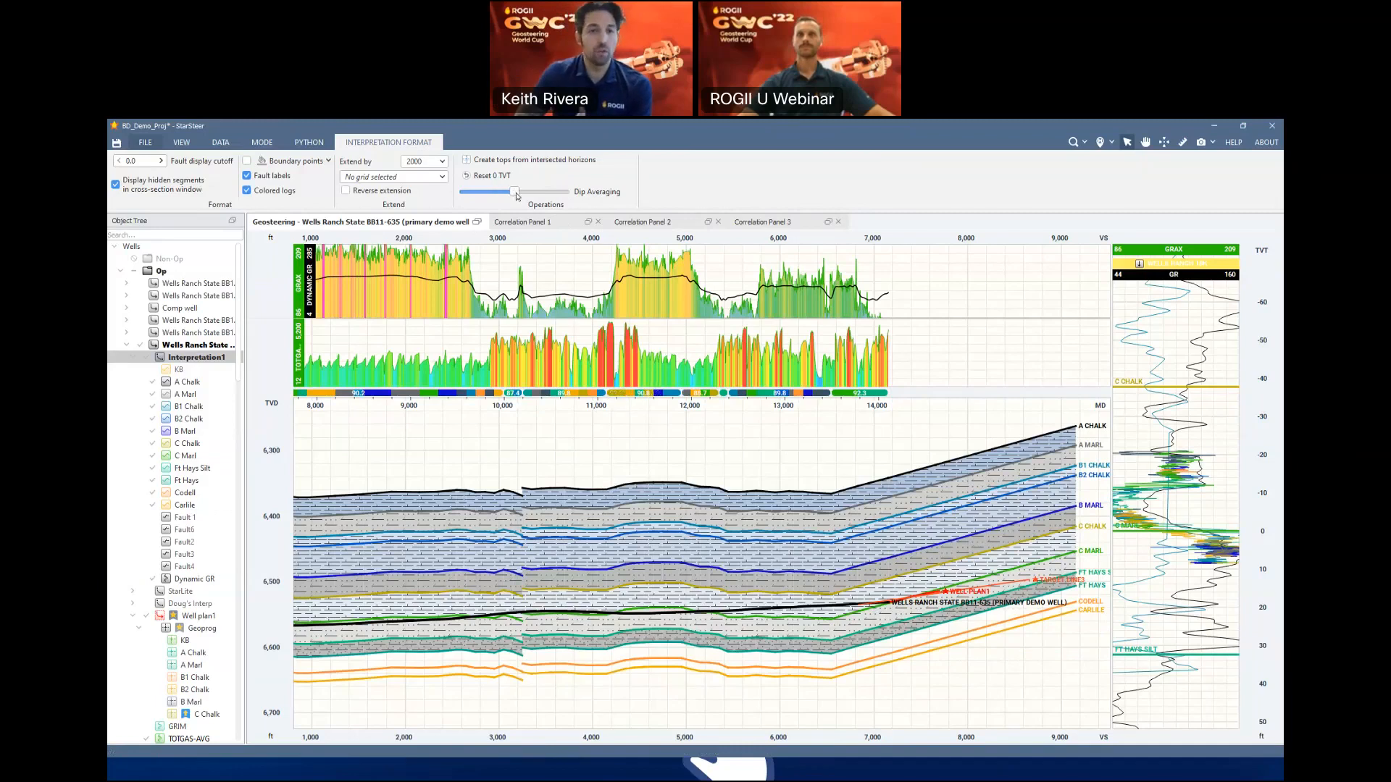
Compare the full typewell log with the cross-section, and try Dip Averaging at about two thirds of its range and lower
drag(570, 473, 630, 475)
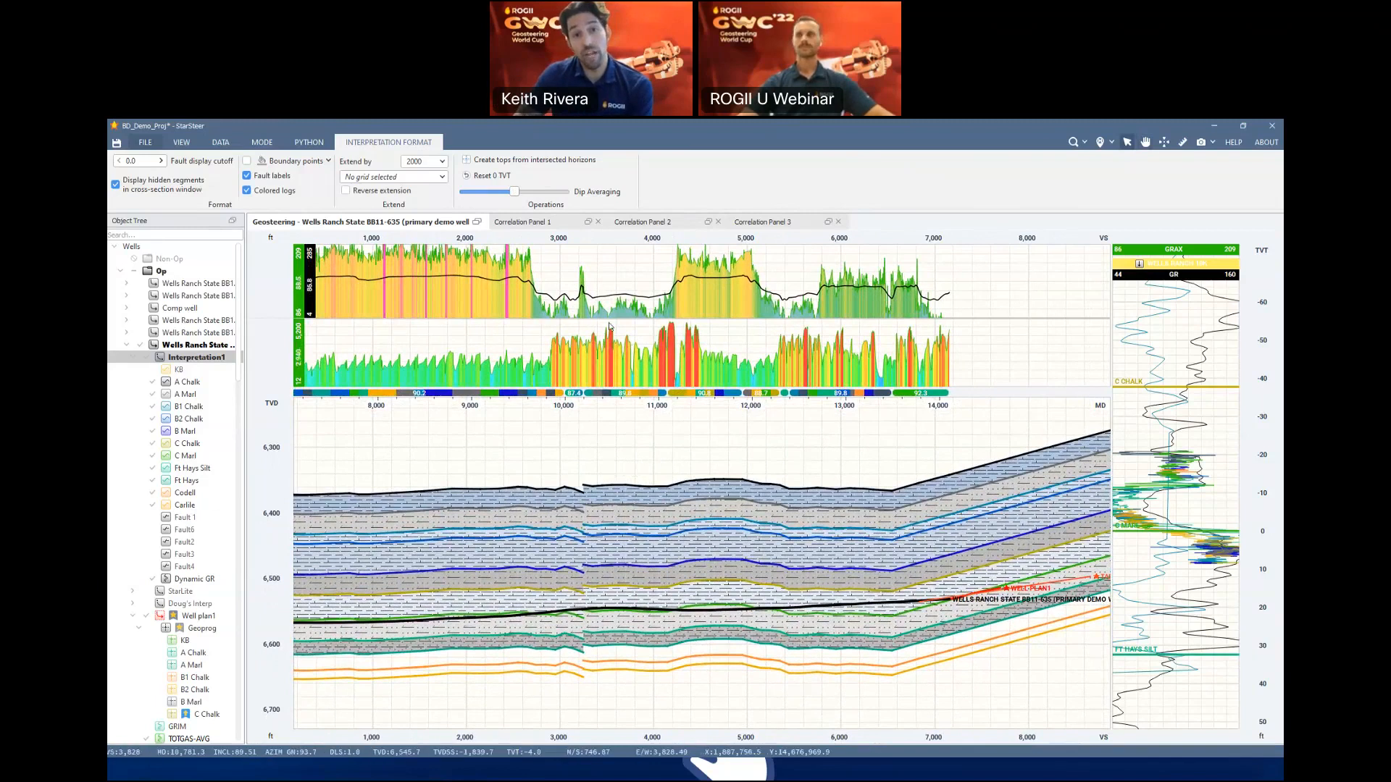
scroll(1172, 416, down, 3)
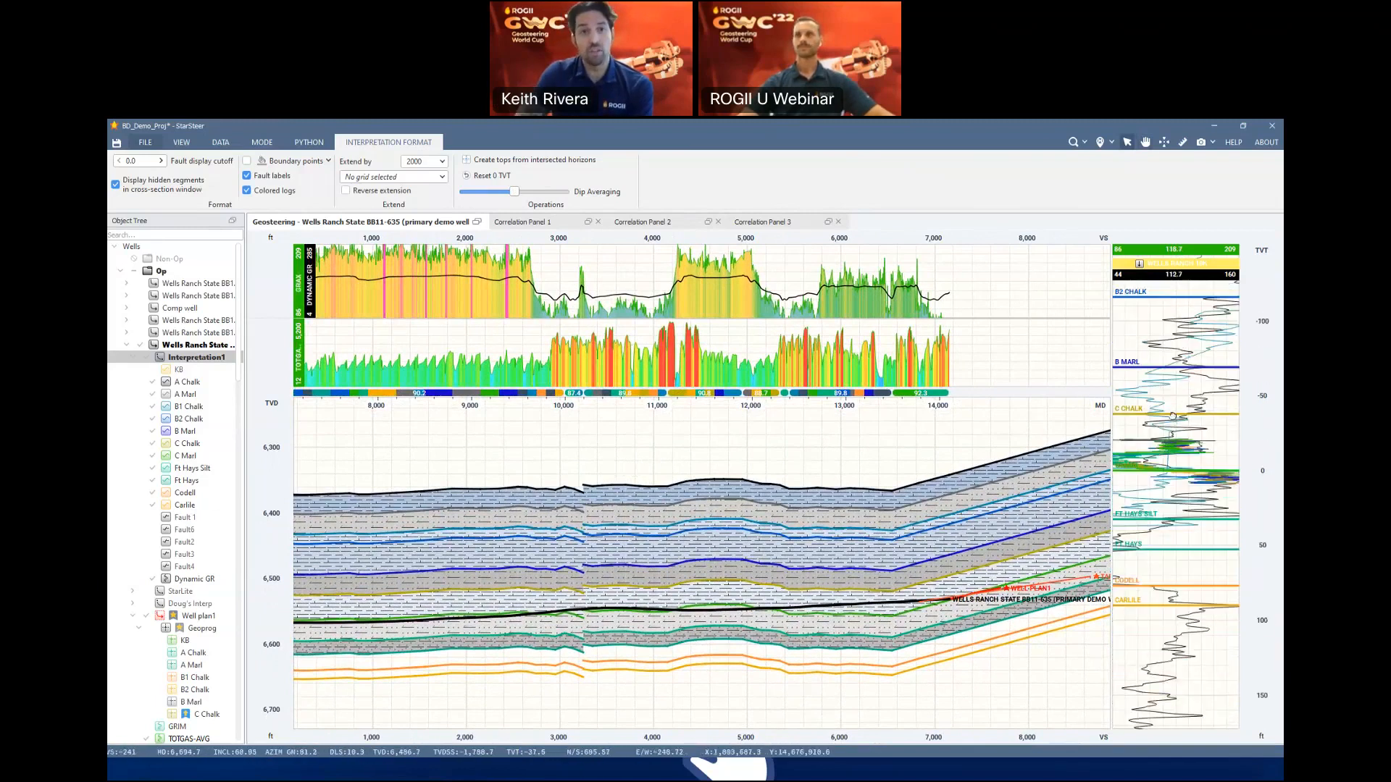
scroll(1172, 415, up, 1)
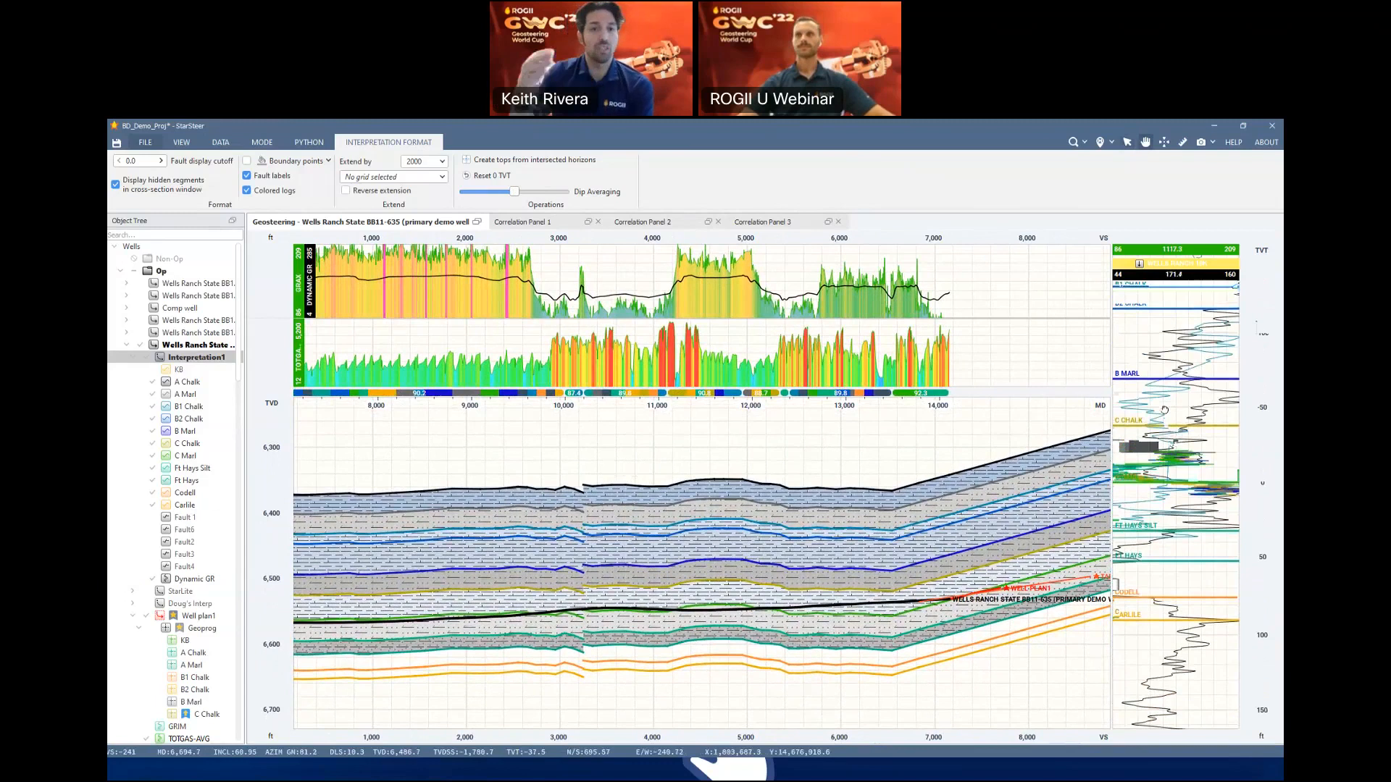
scroll(1159, 410, down, 1)
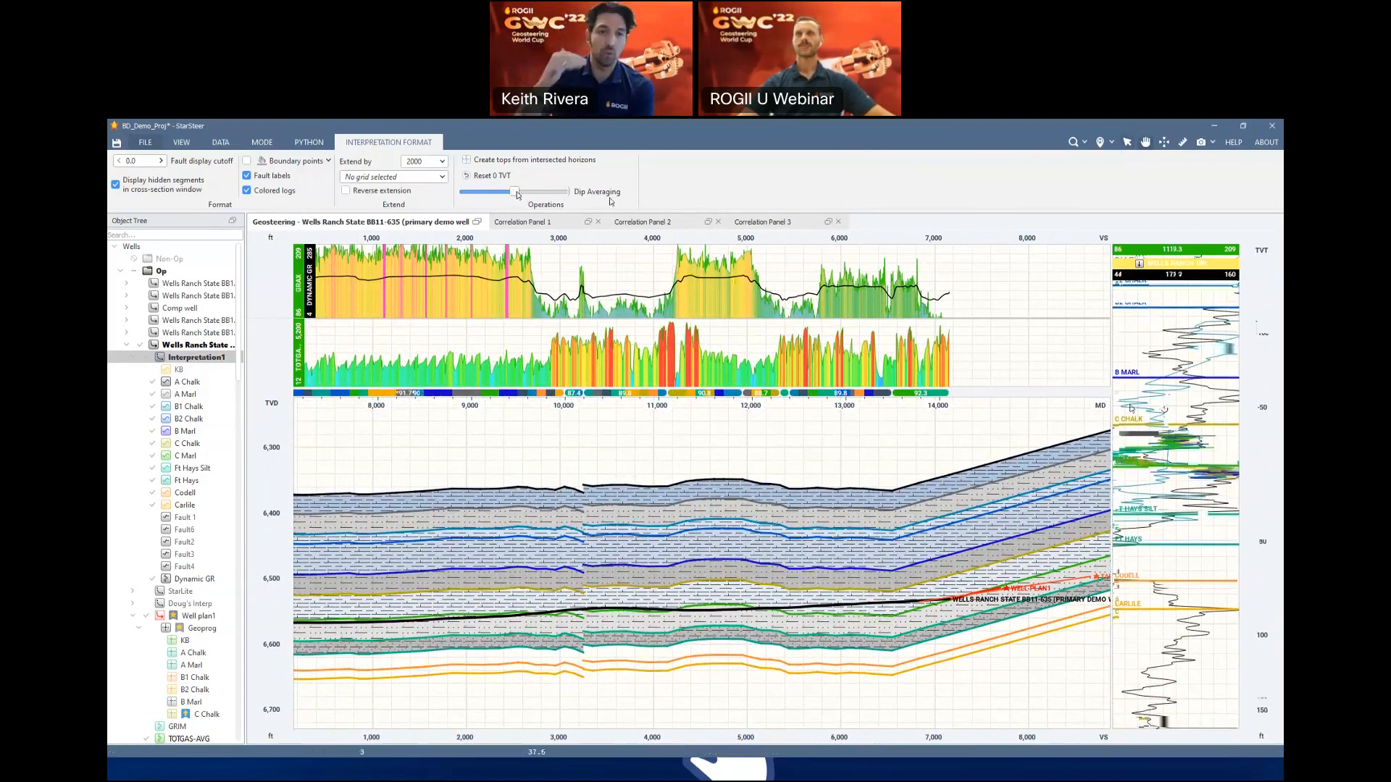
drag(516, 192, 533, 192)
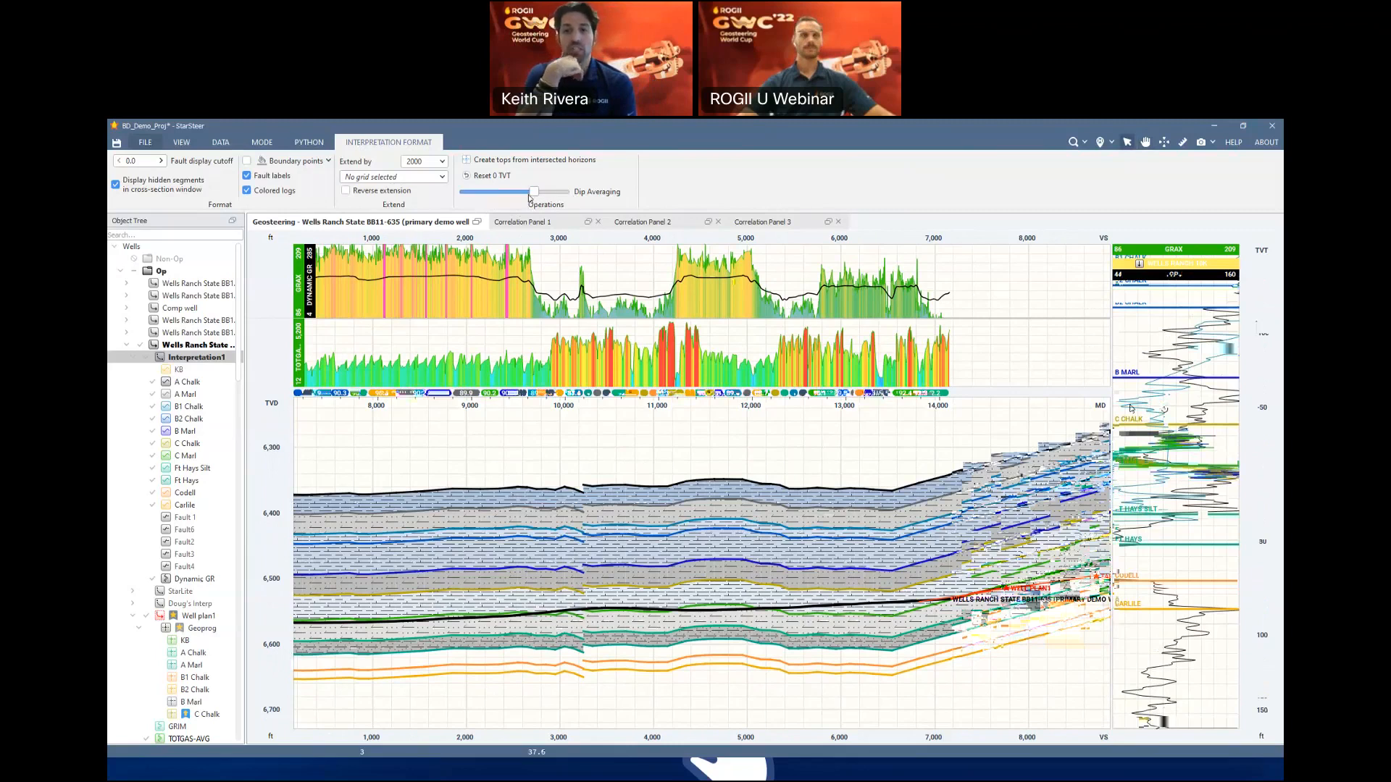
drag(530, 197, 491, 202)
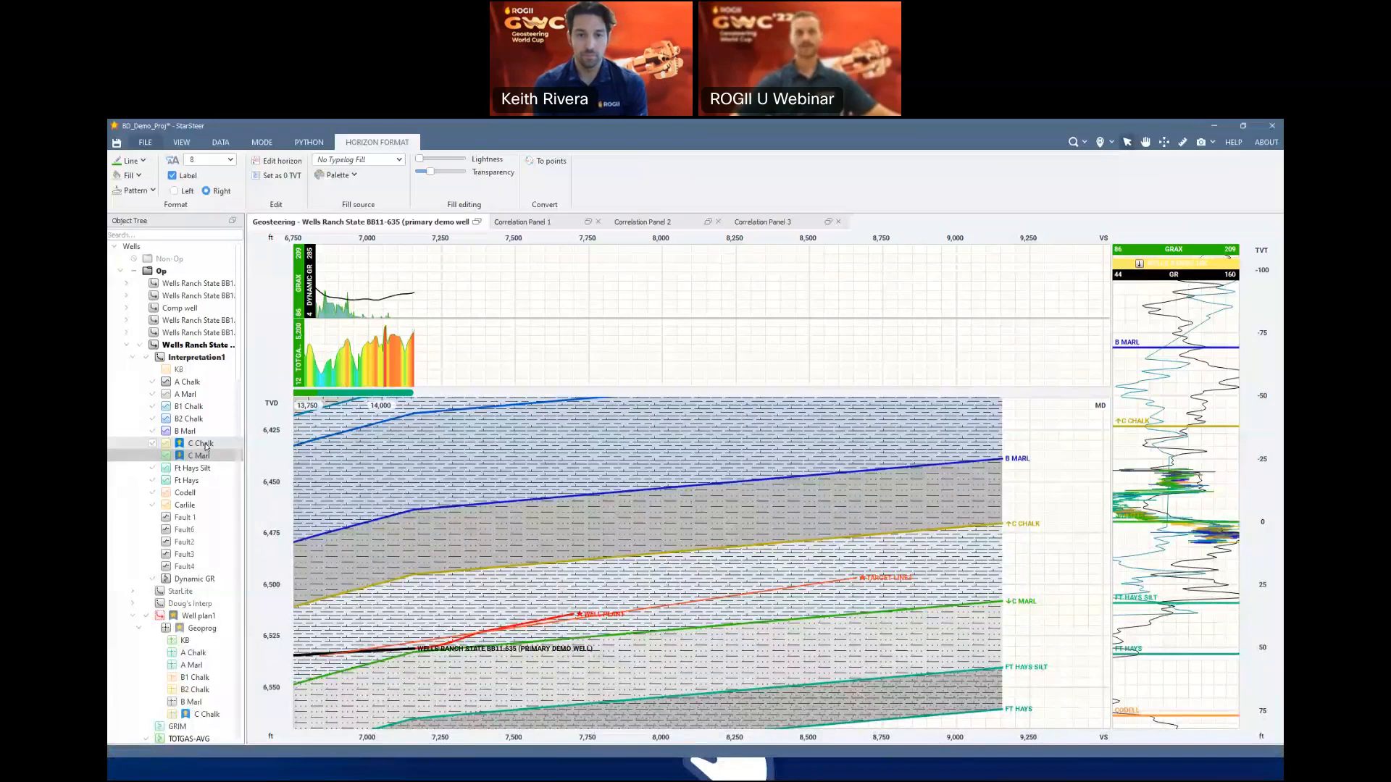
Create a horizon in Interpretation1 at about -20 ft TVT, between C Chalk and C Marl, and set it as the center target
right_click(205, 446)
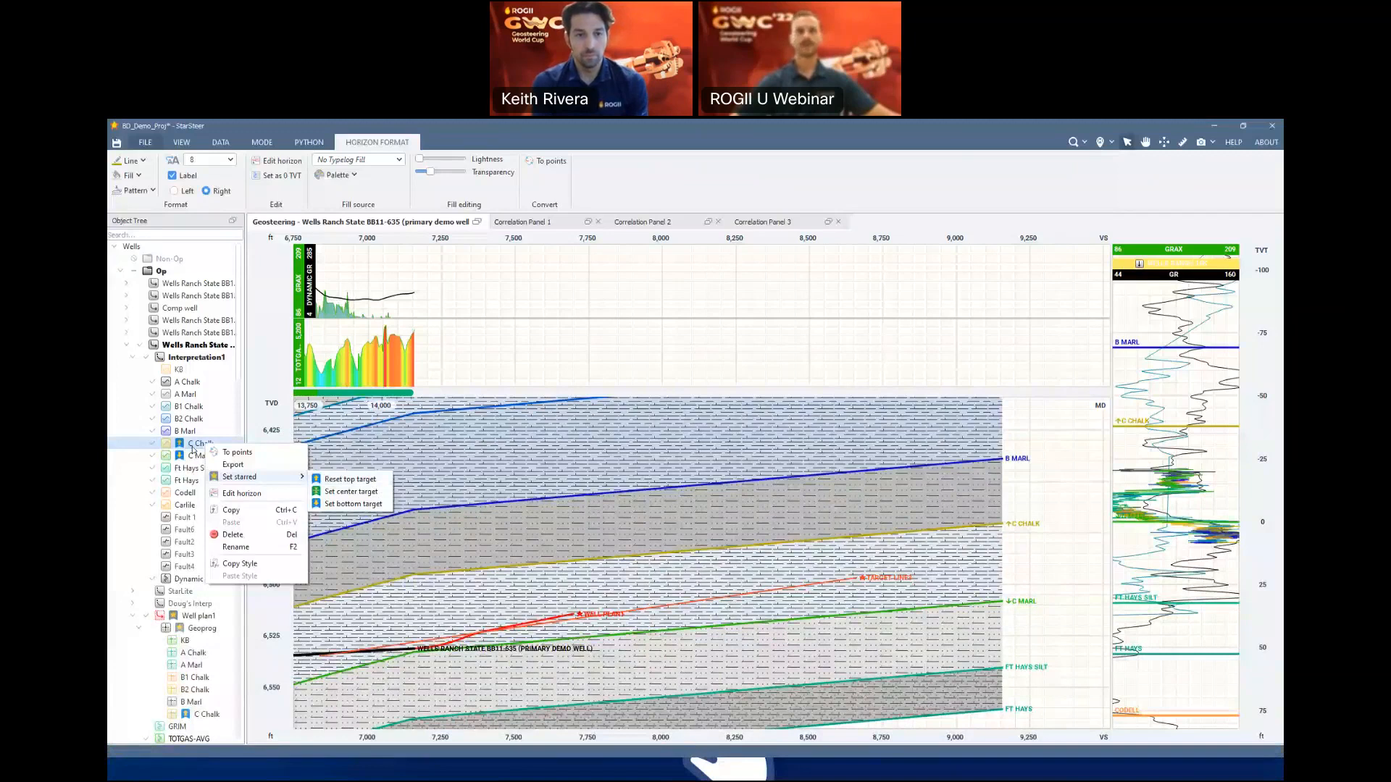
right_click(227, 358)
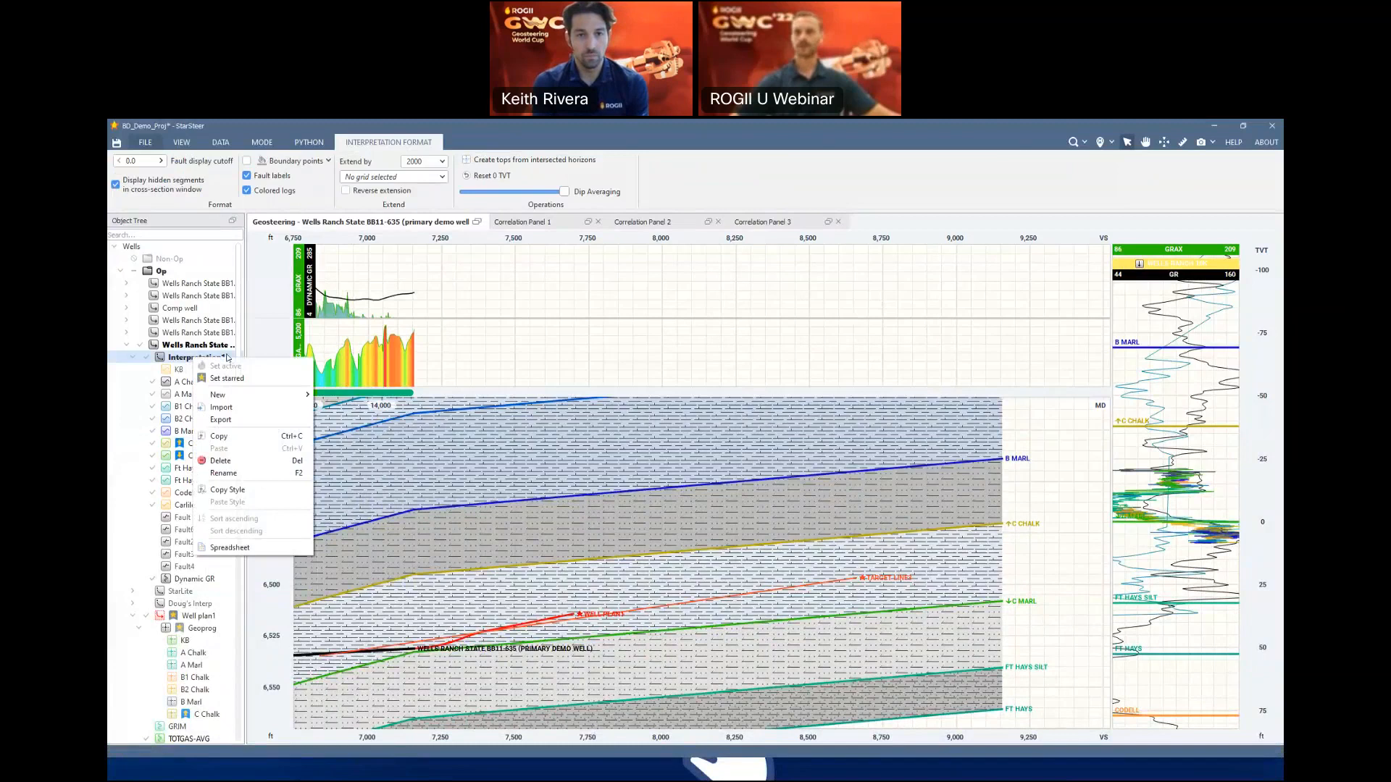
click(217, 395)
right_click(190, 370)
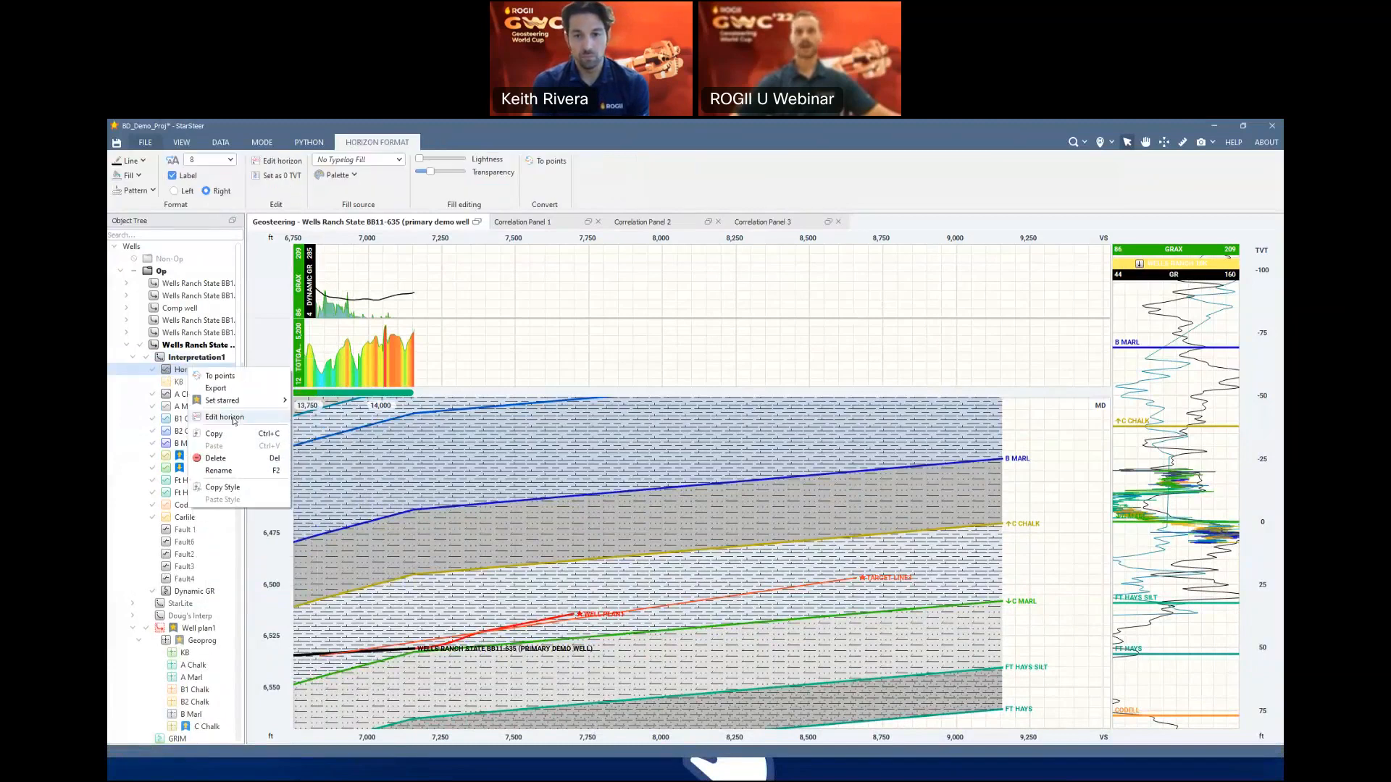
click(234, 419)
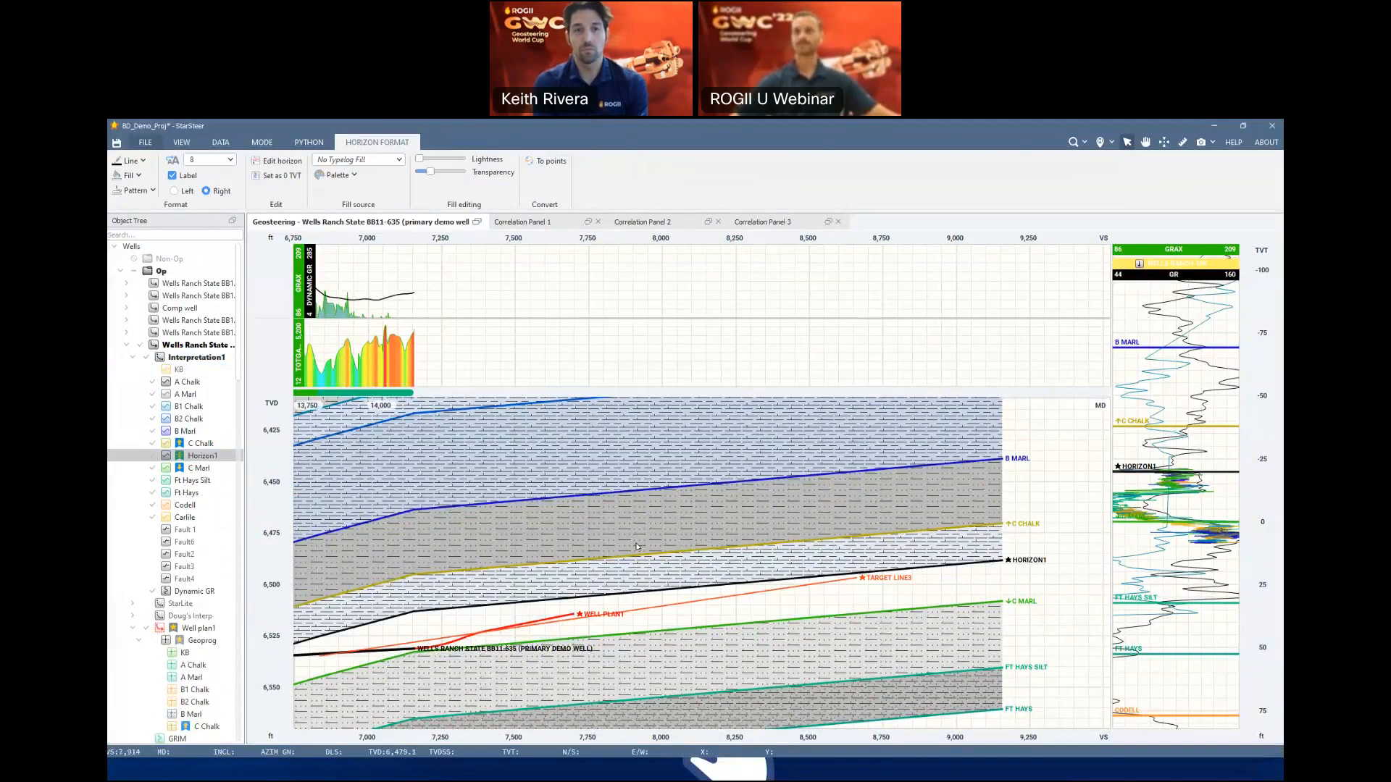
scroll(638, 546, down, 2)
drag(640, 558, 666, 545)
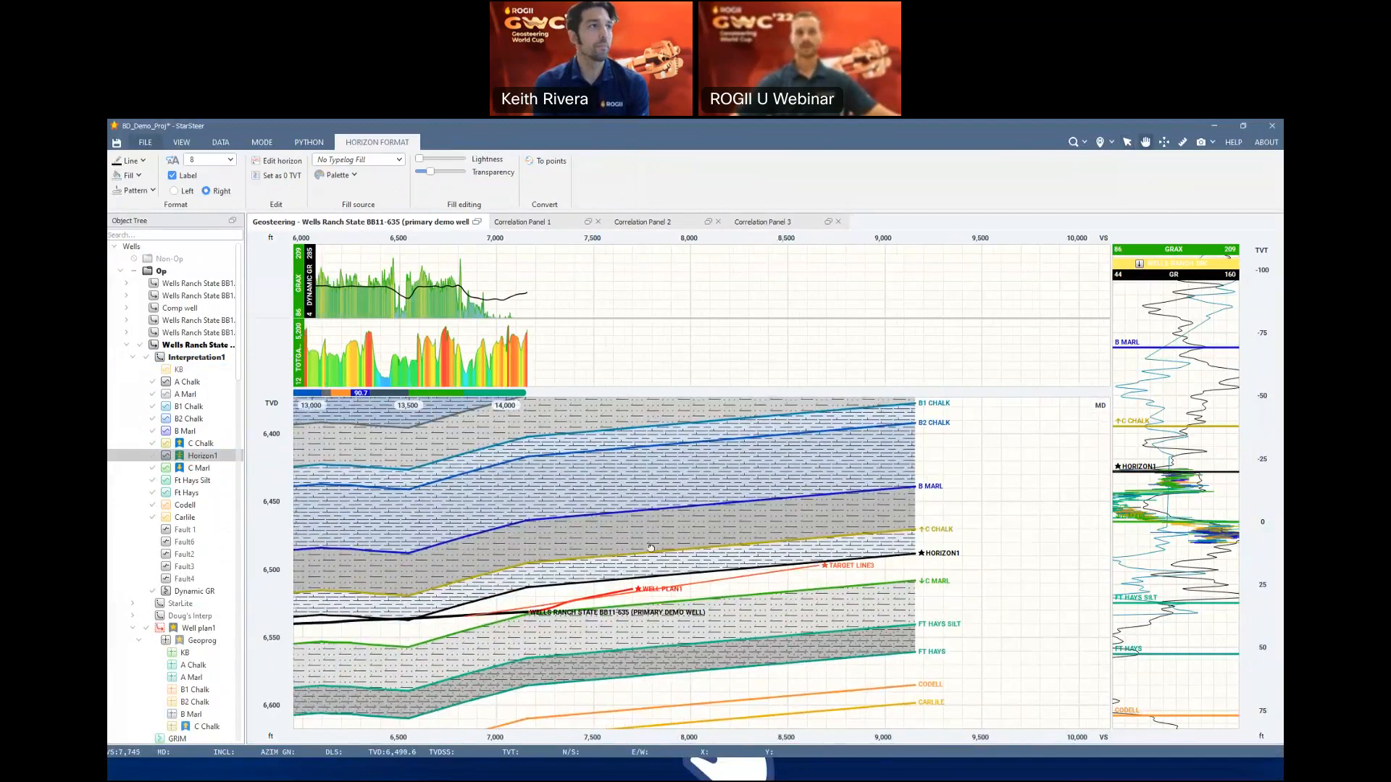
View the starred target options for the C Chalk top in Well plan1's Geoprog topset
scroll(204, 452, down, 6)
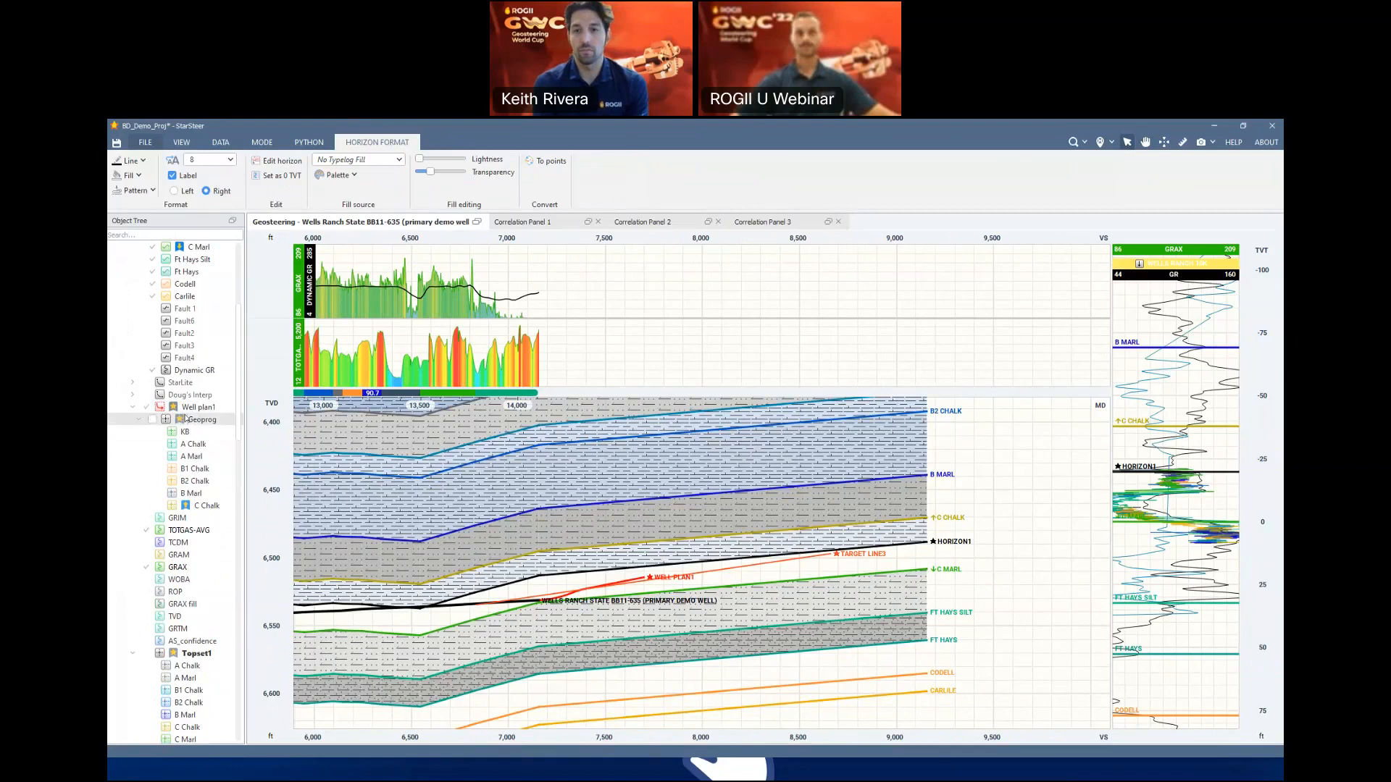
right_click(217, 508)
mouse_move(290, 528)
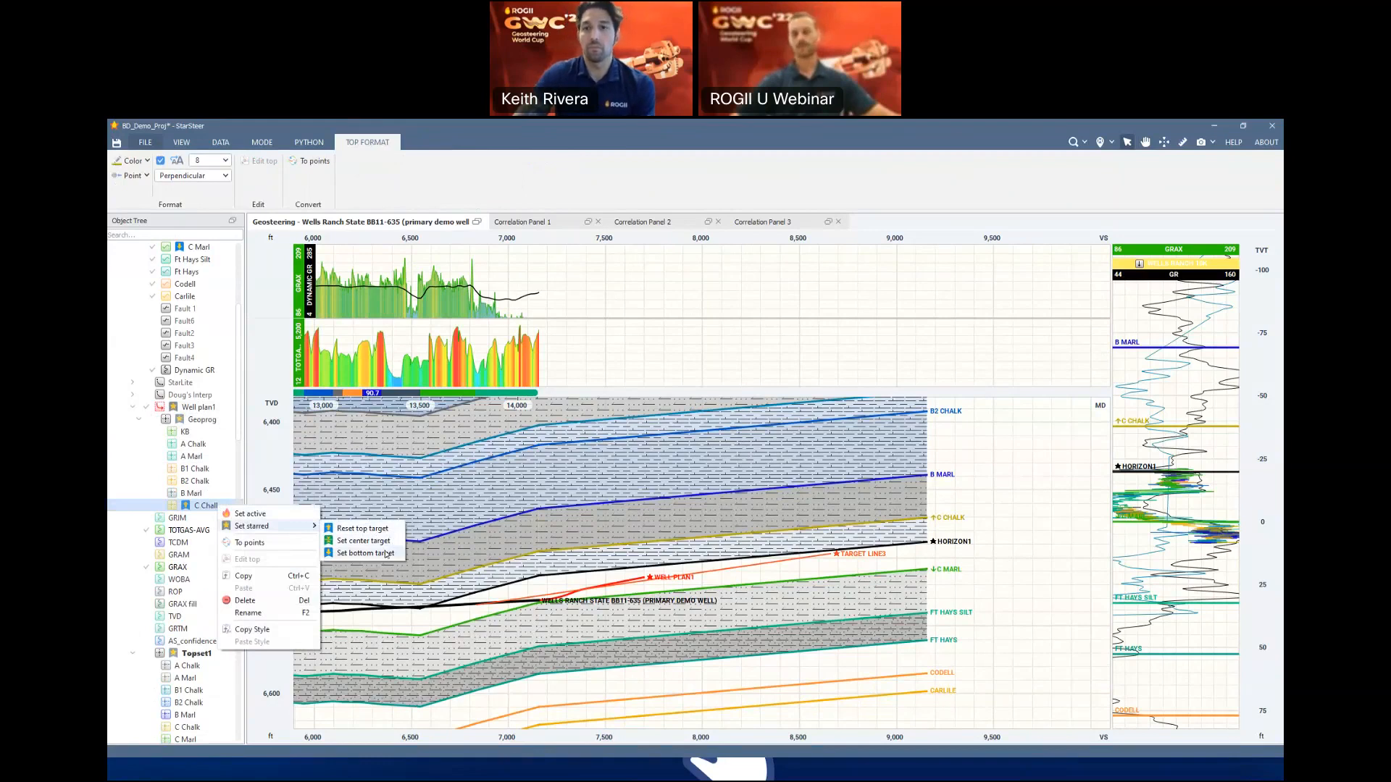
Remove the star from Well plan1's Geoprog topset and set it as starred again
right_click(203, 422)
click(206, 424)
right_click(206, 425)
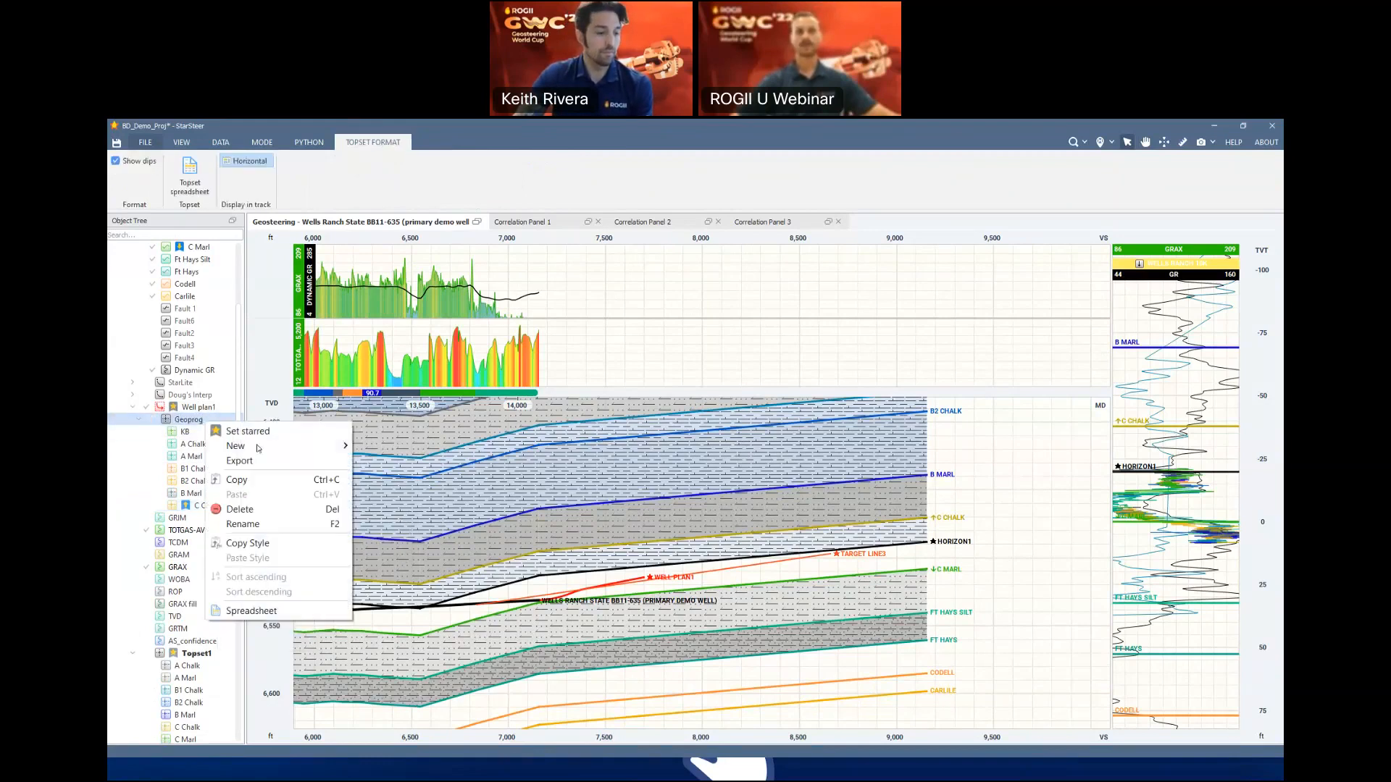
click(246, 429)
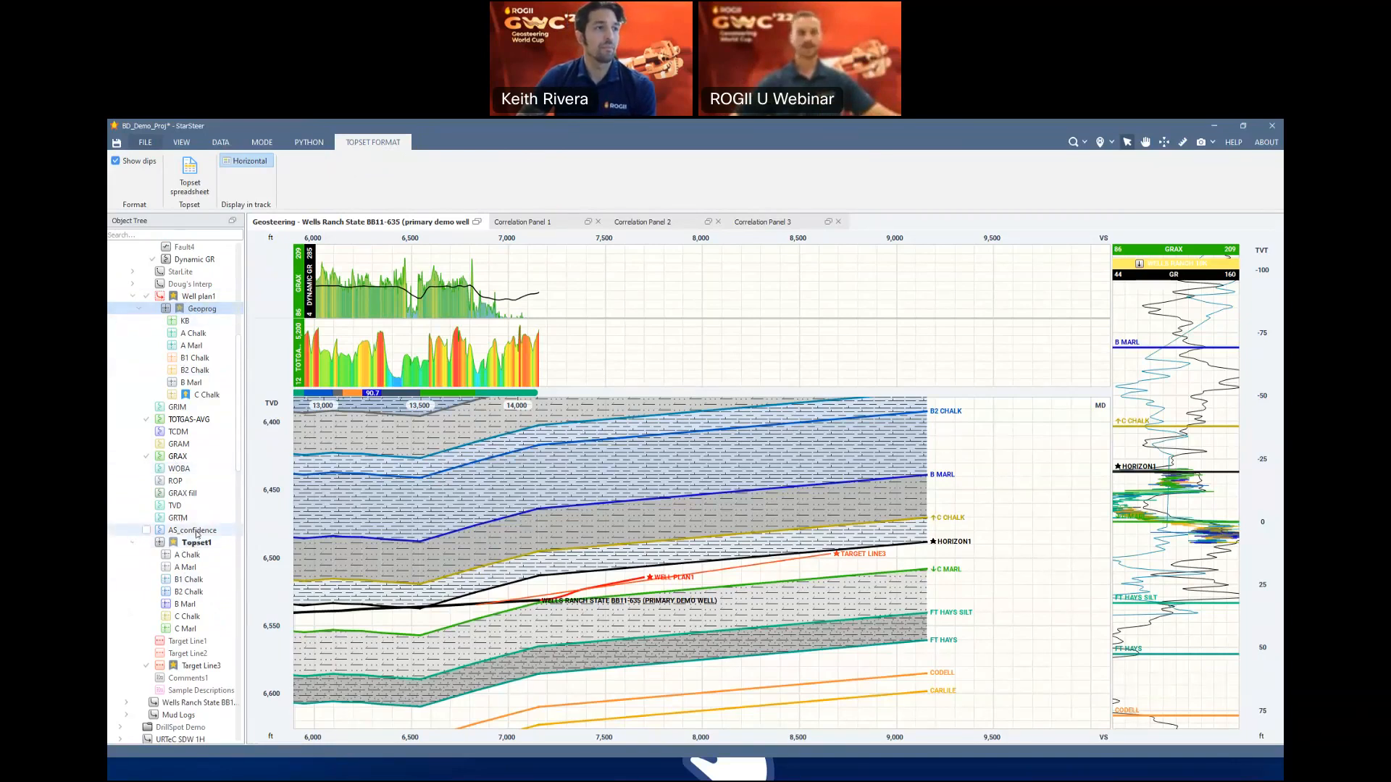
Display the Sample Descriptions of the primary demo well in the geosteering cross-section
click(791, 518)
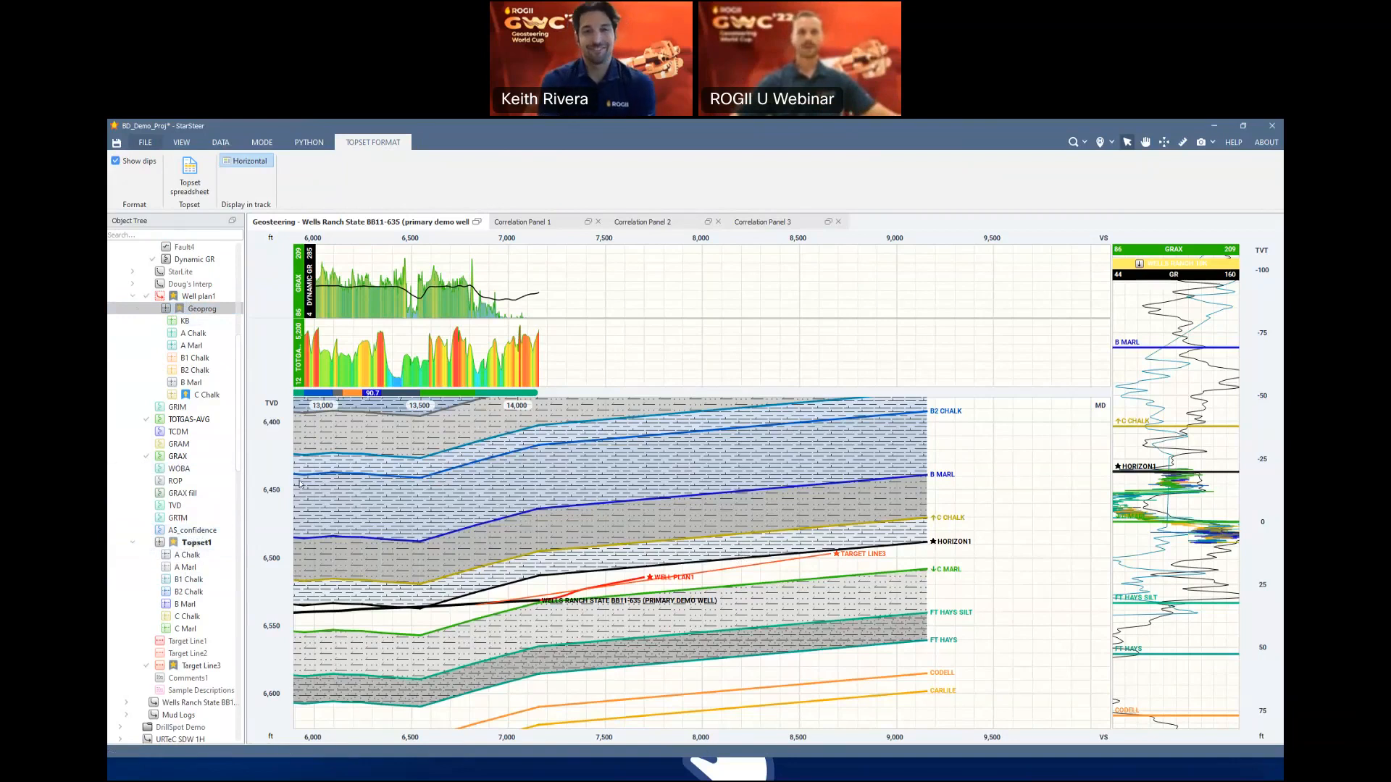
scroll(613, 545, down, 1)
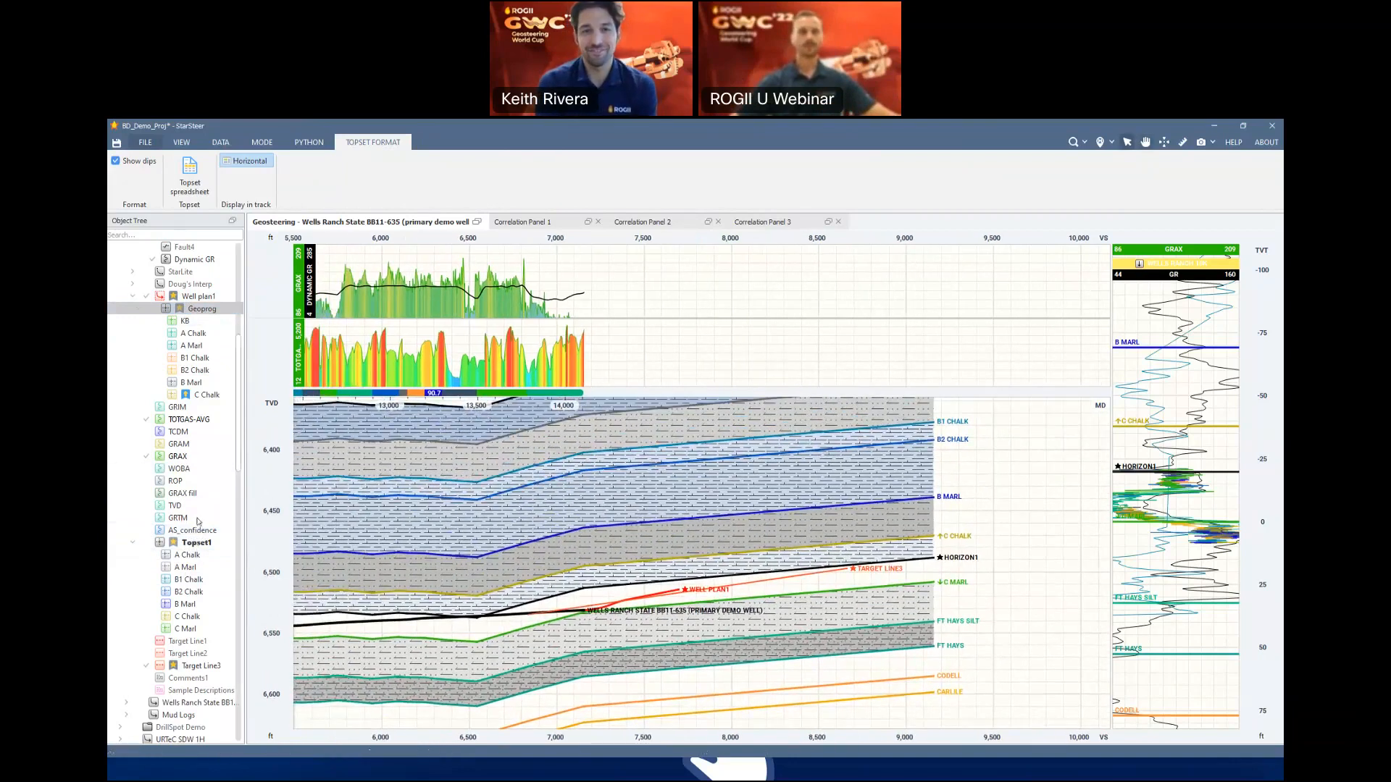
click(147, 691)
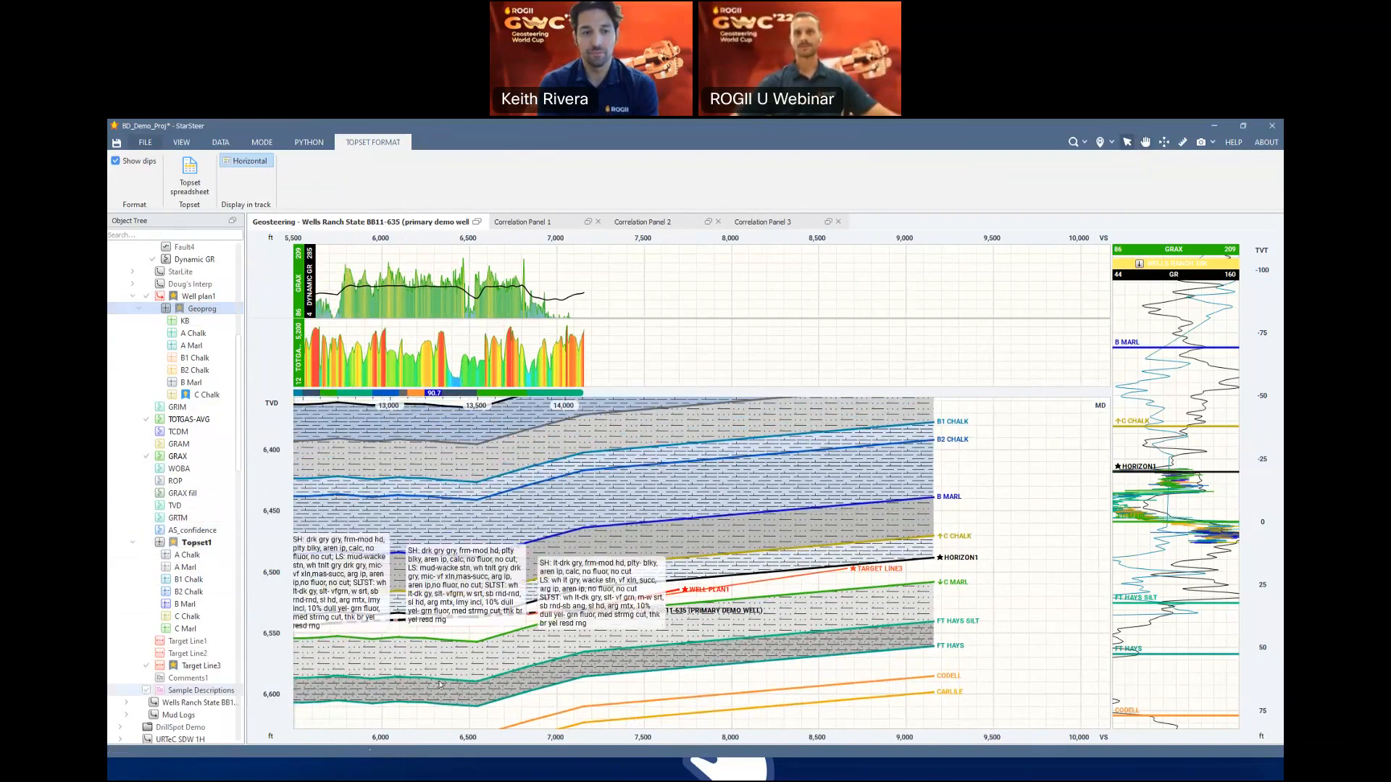
Examine the sample descriptions attached to the wellbore between about 11,000 and 12,500 ft MD at closer zoom levels
scroll(404, 562, down, 4)
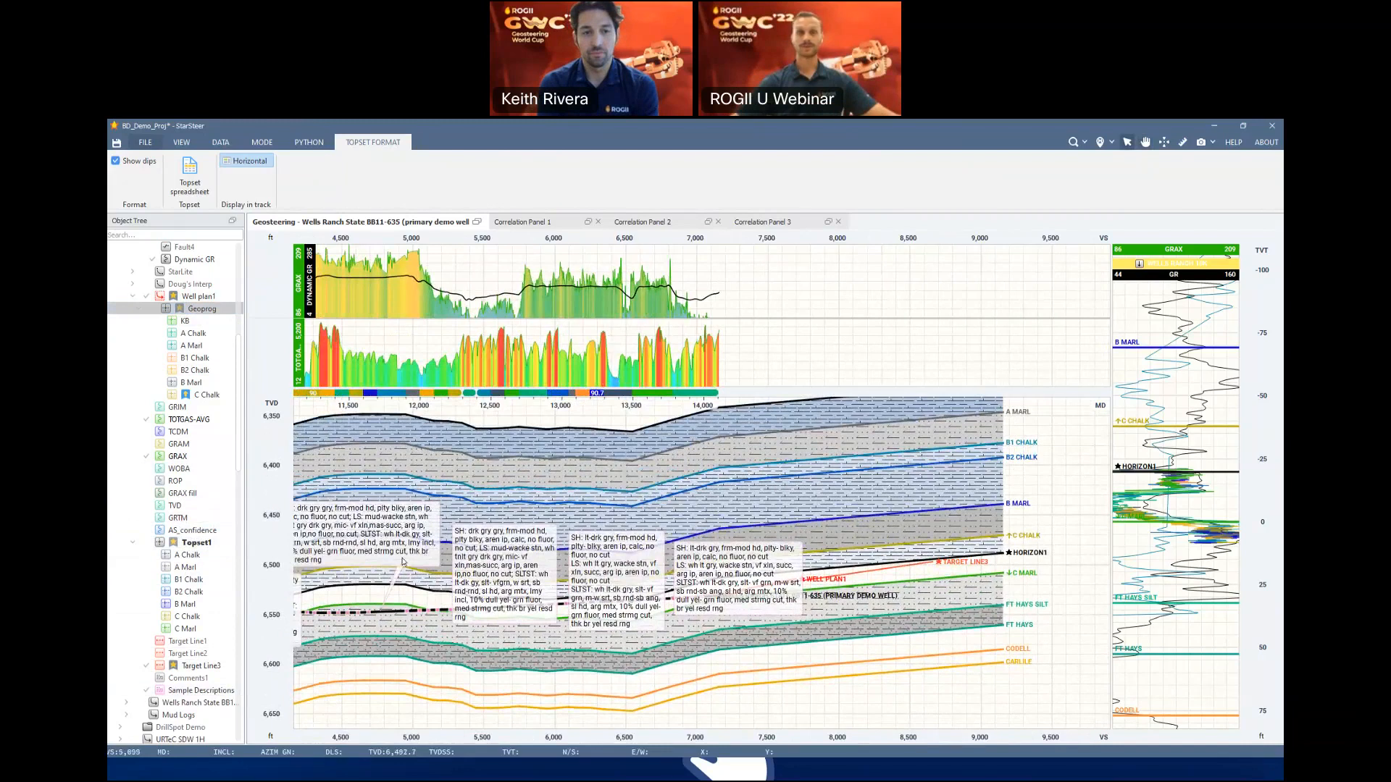
drag(404, 561, 565, 571)
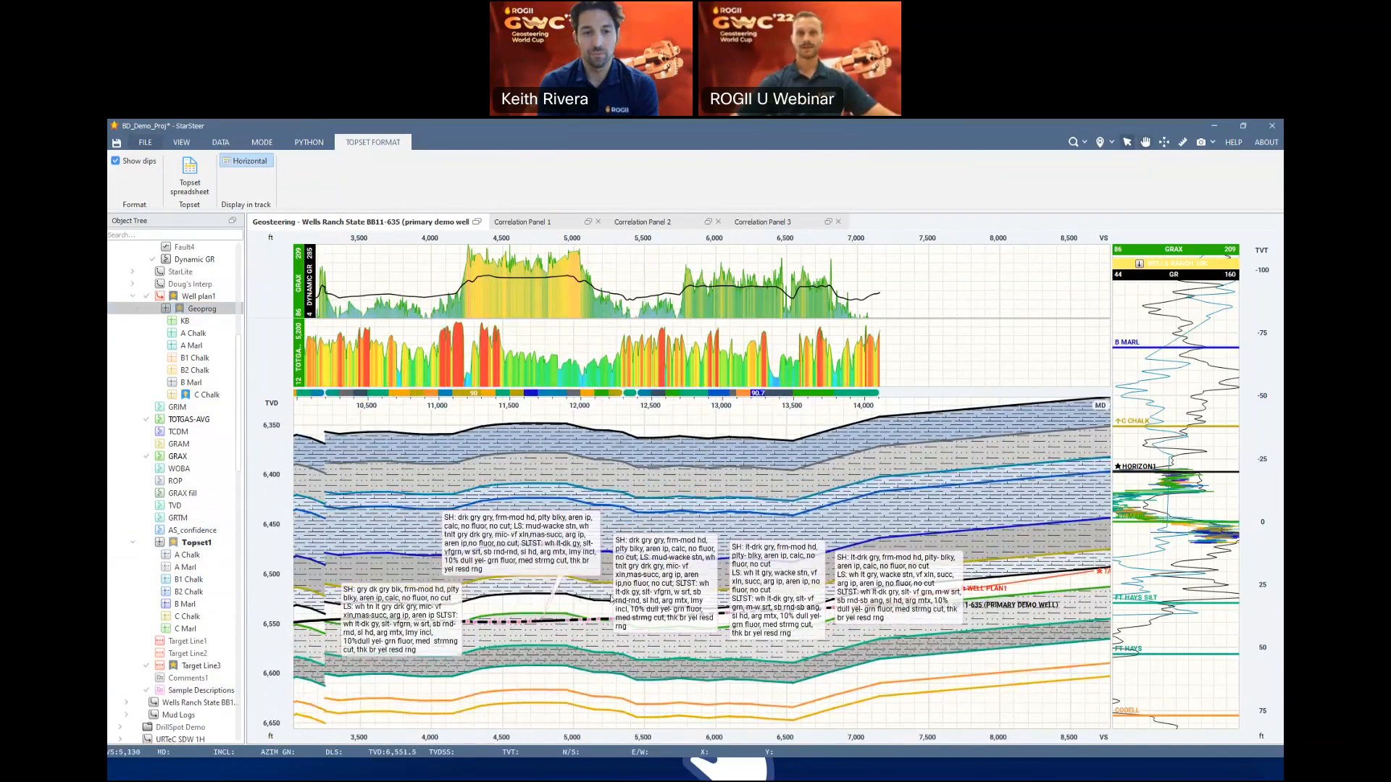
mouse_move(568, 622)
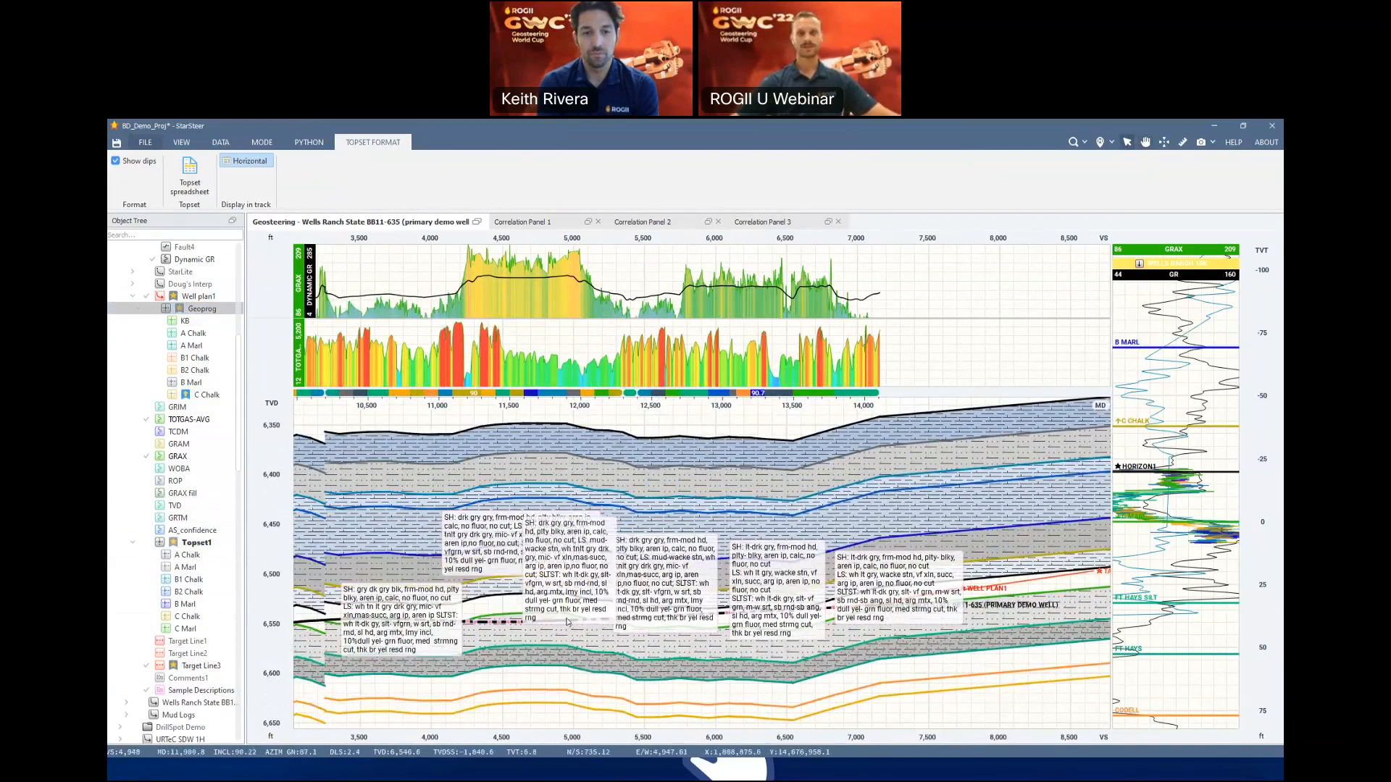
scroll(568, 622, up, 4)
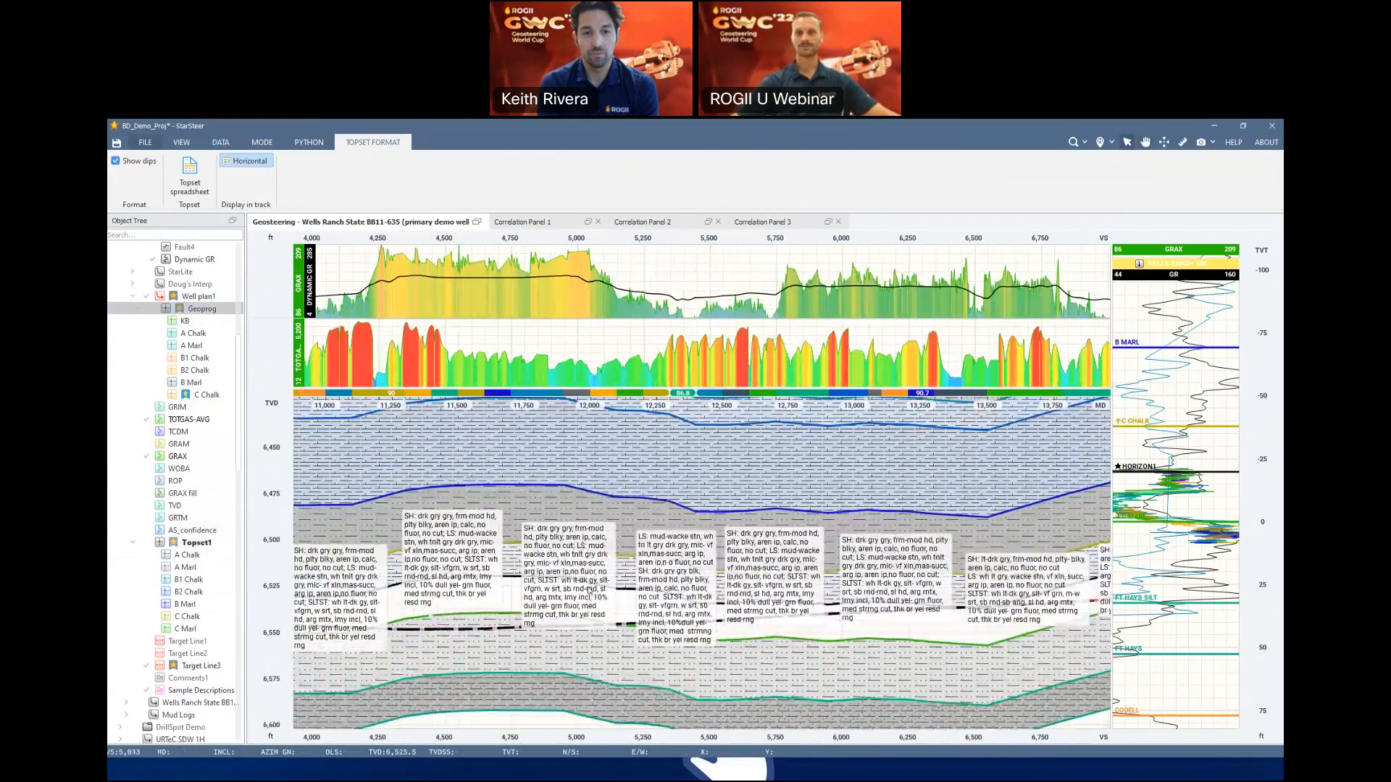
scroll(591, 590, up, 1)
scroll(580, 608, up, 1)
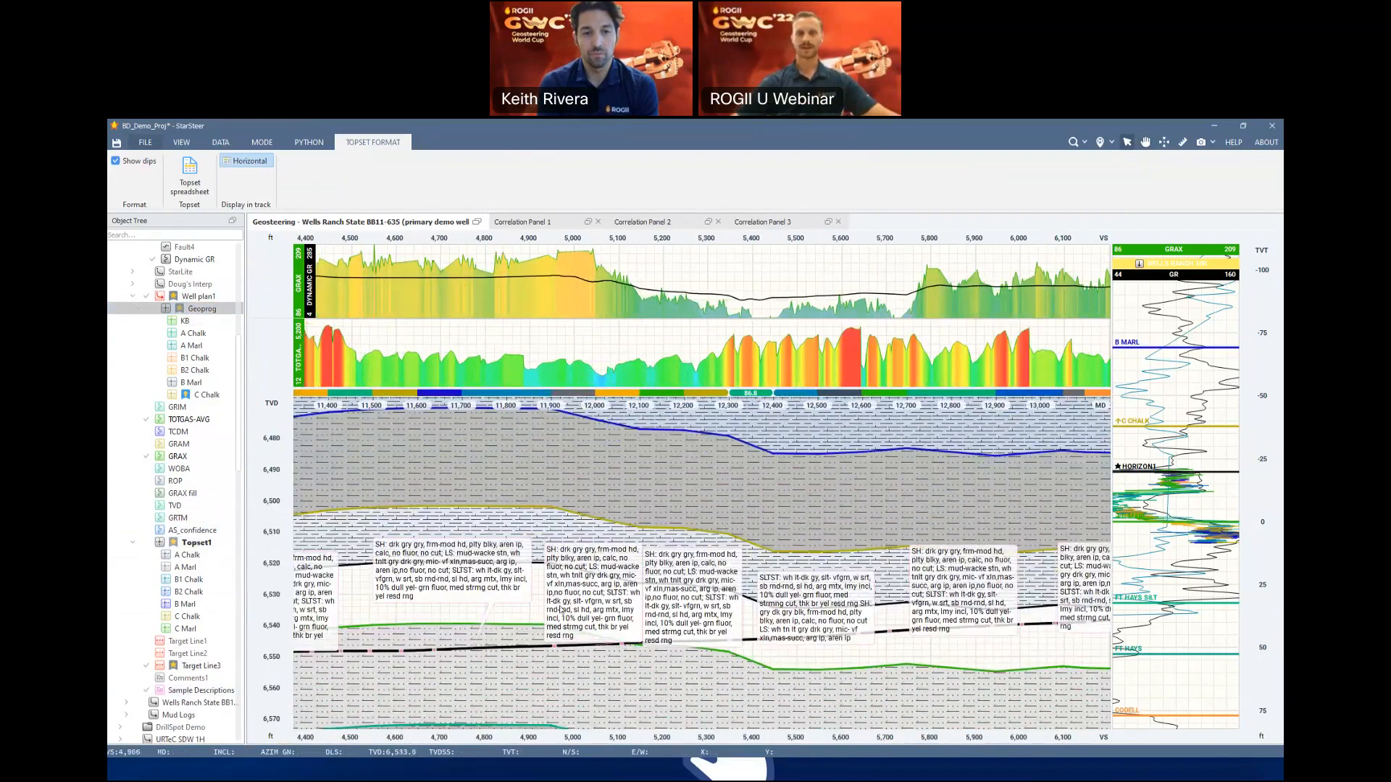
drag(503, 669, 509, 659)
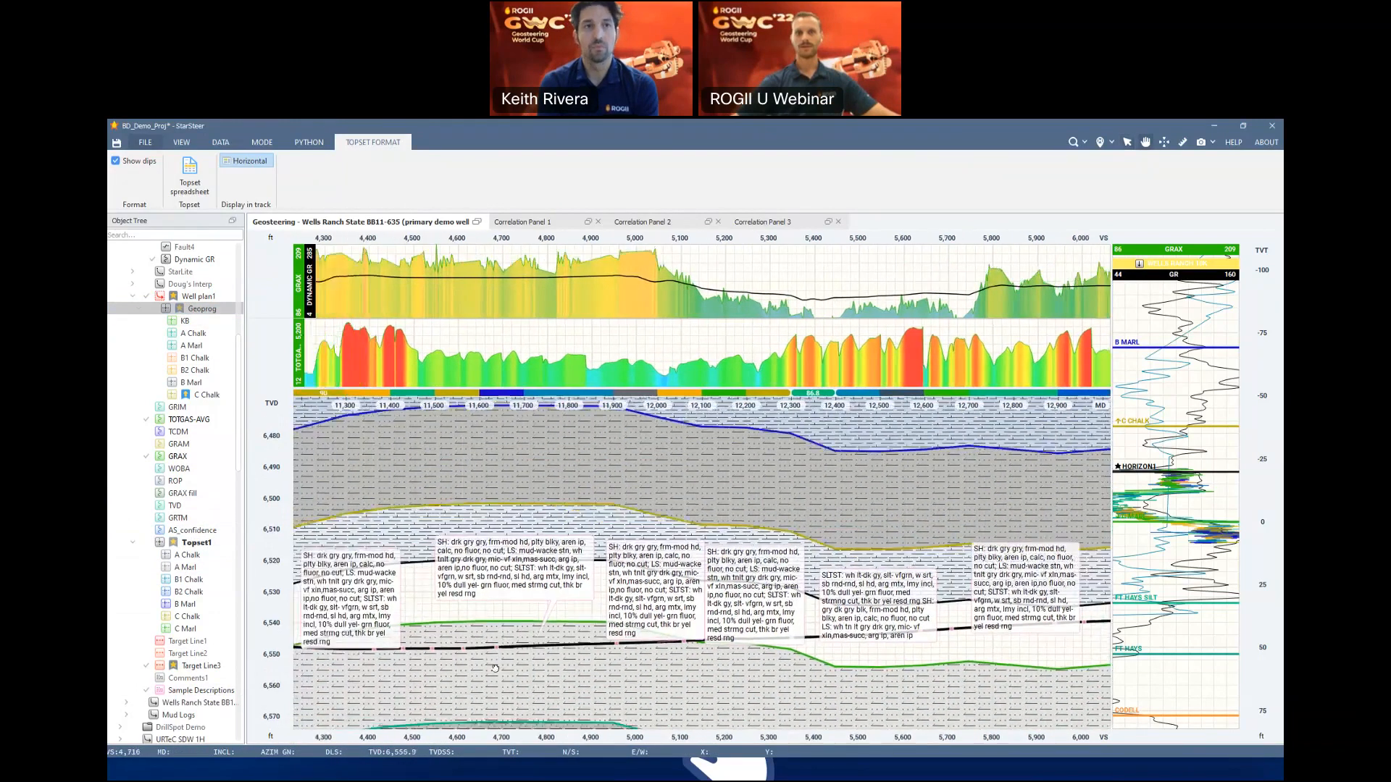
scroll(432, 636, up, 2)
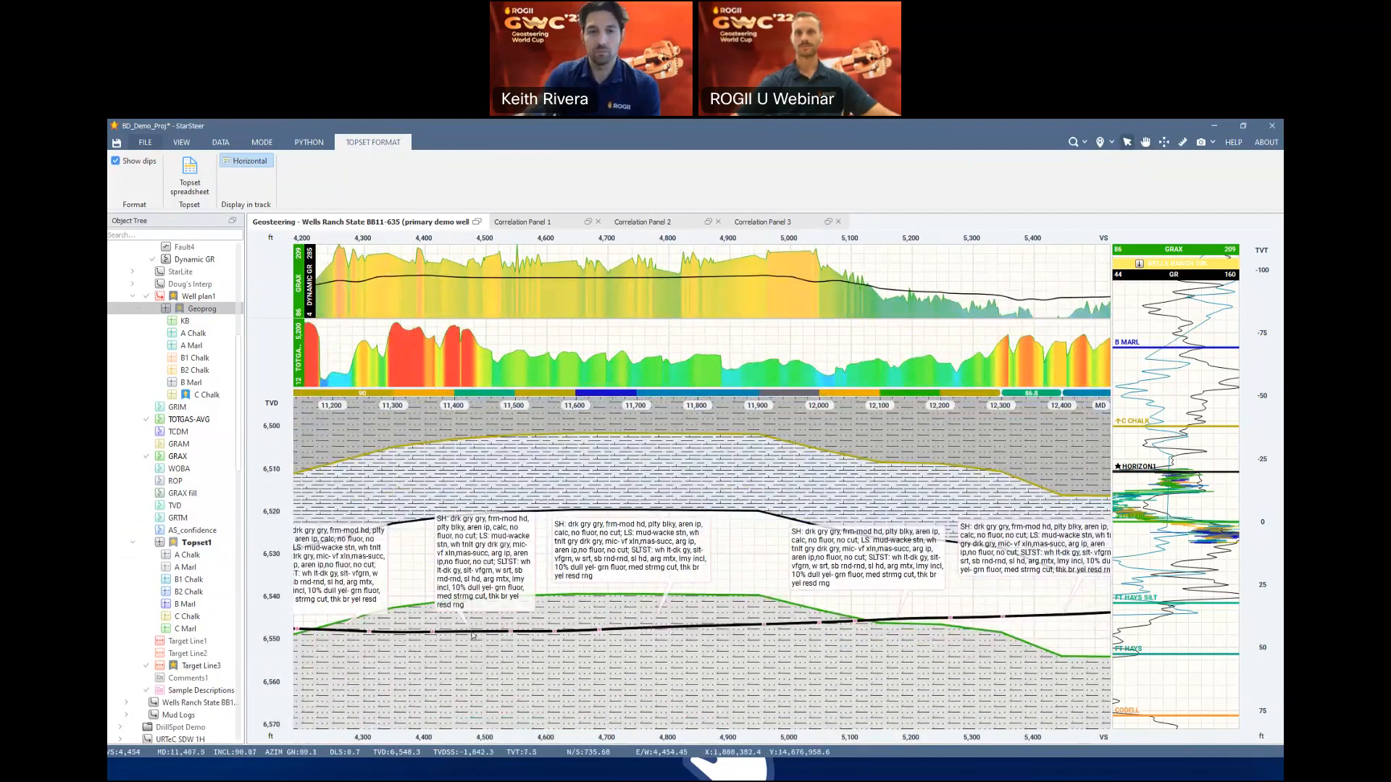
click(509, 633)
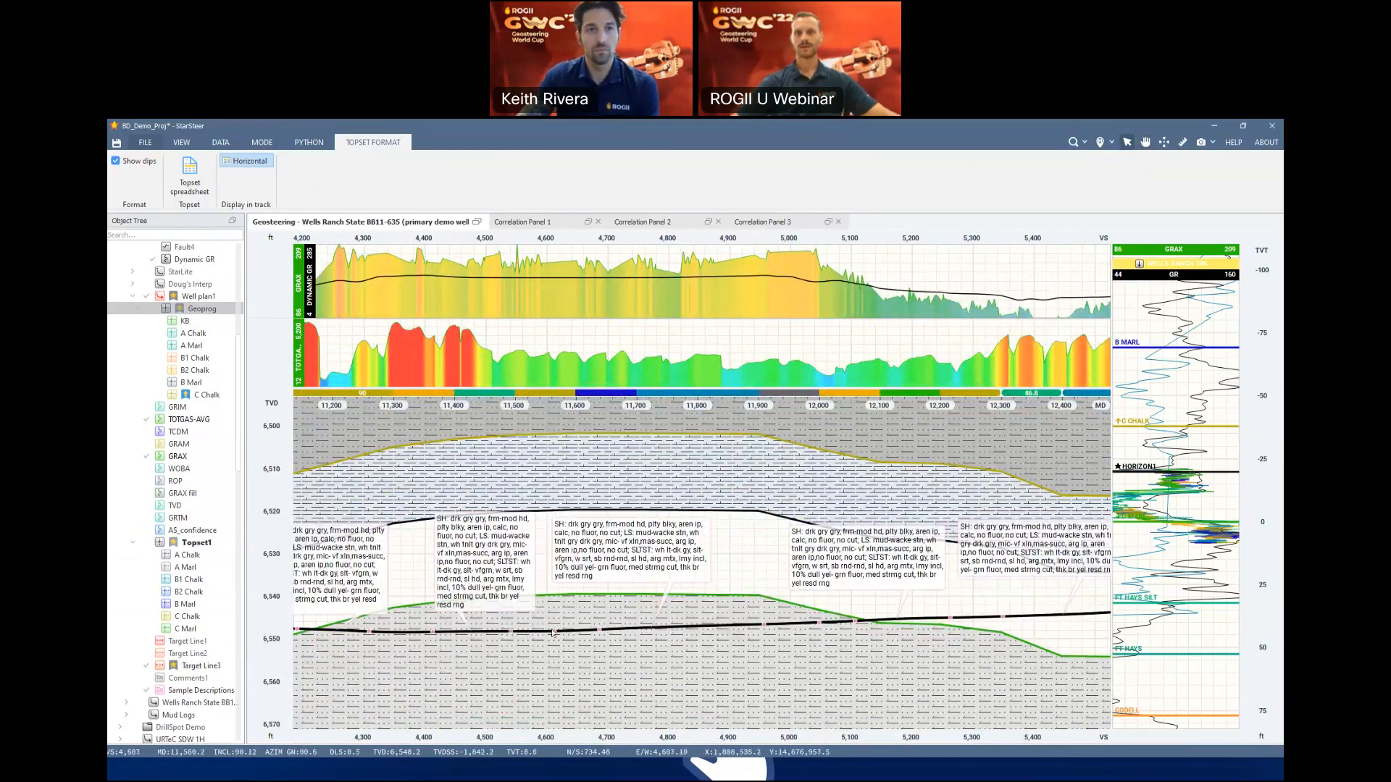
mouse_move(600, 636)
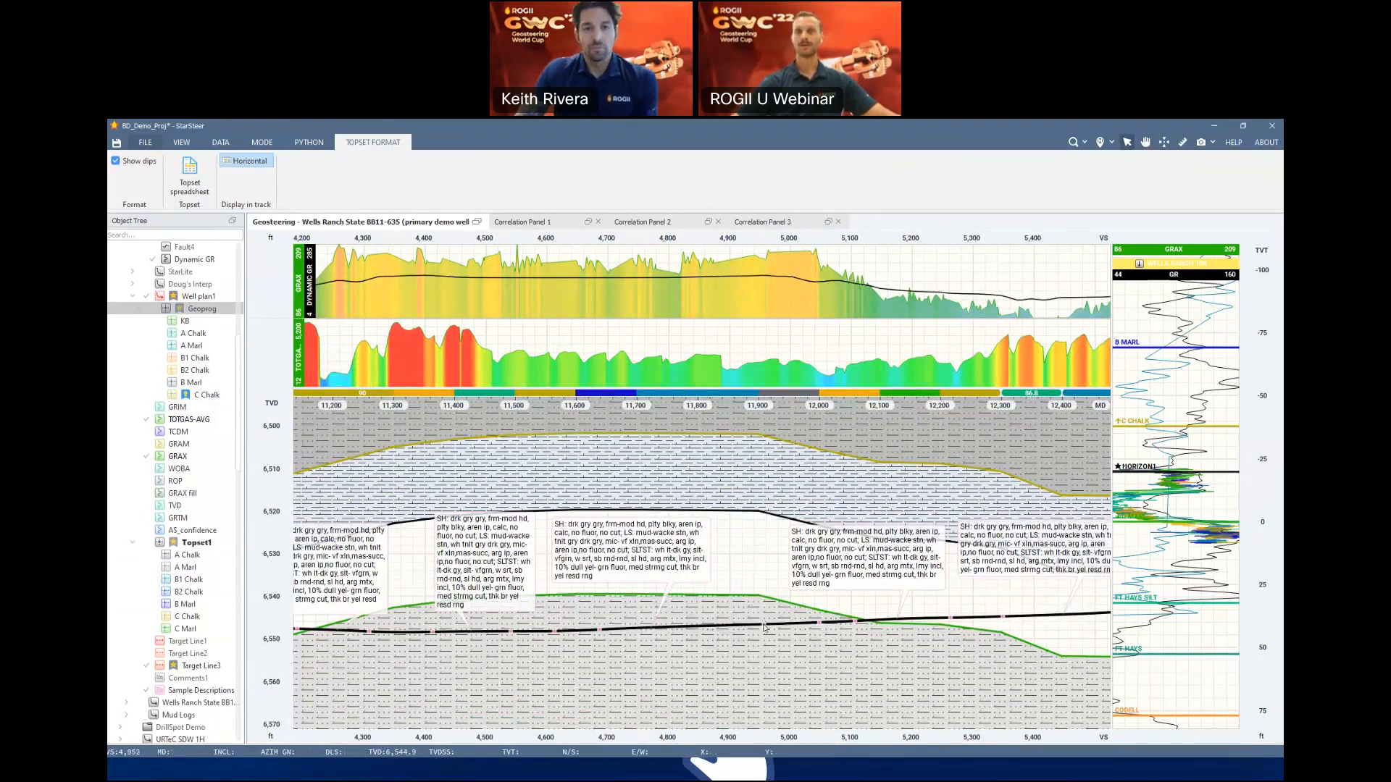
mouse_move(764, 628)
Follow the sample descriptions further along the lateral toward about 14,000 ft MD and check how they adapt to the zoom
scroll(696, 624, down, 3)
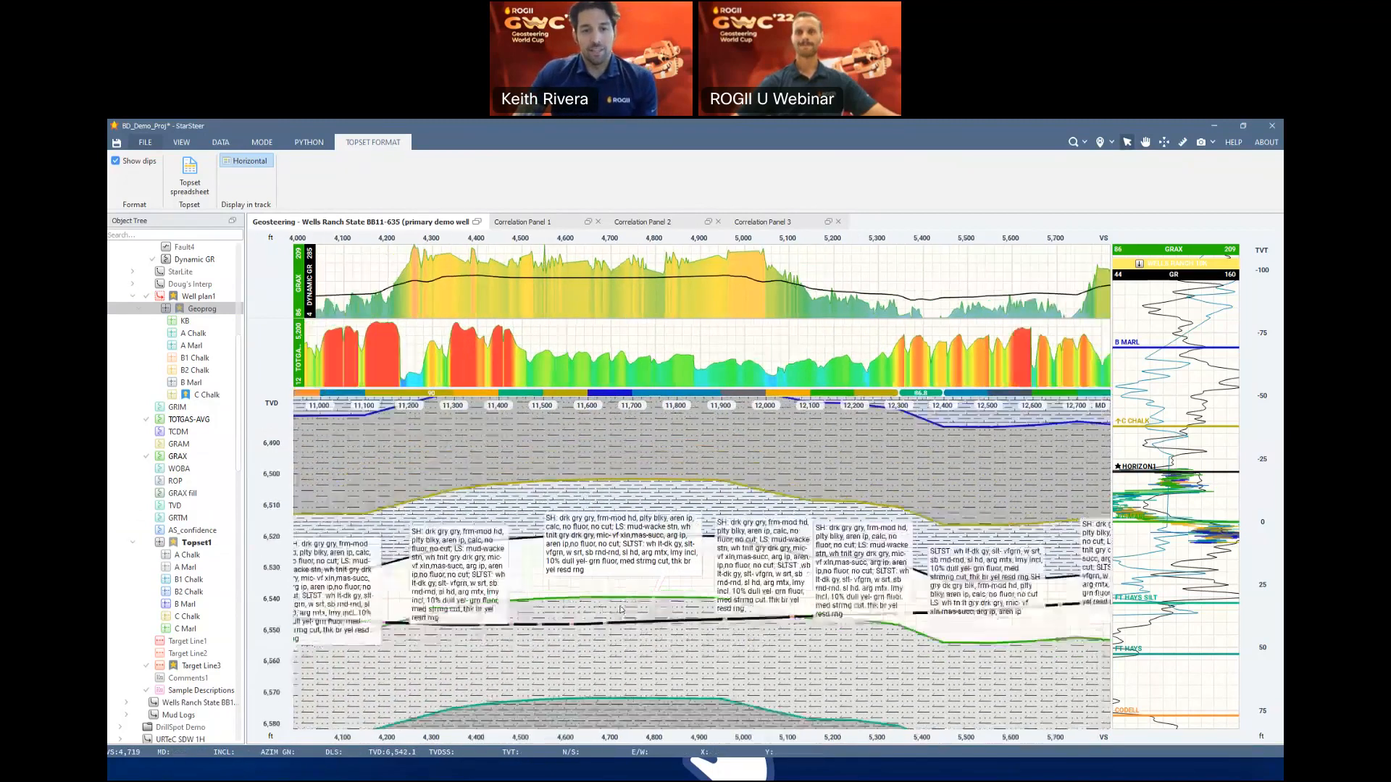
drag(696, 624, 613, 611)
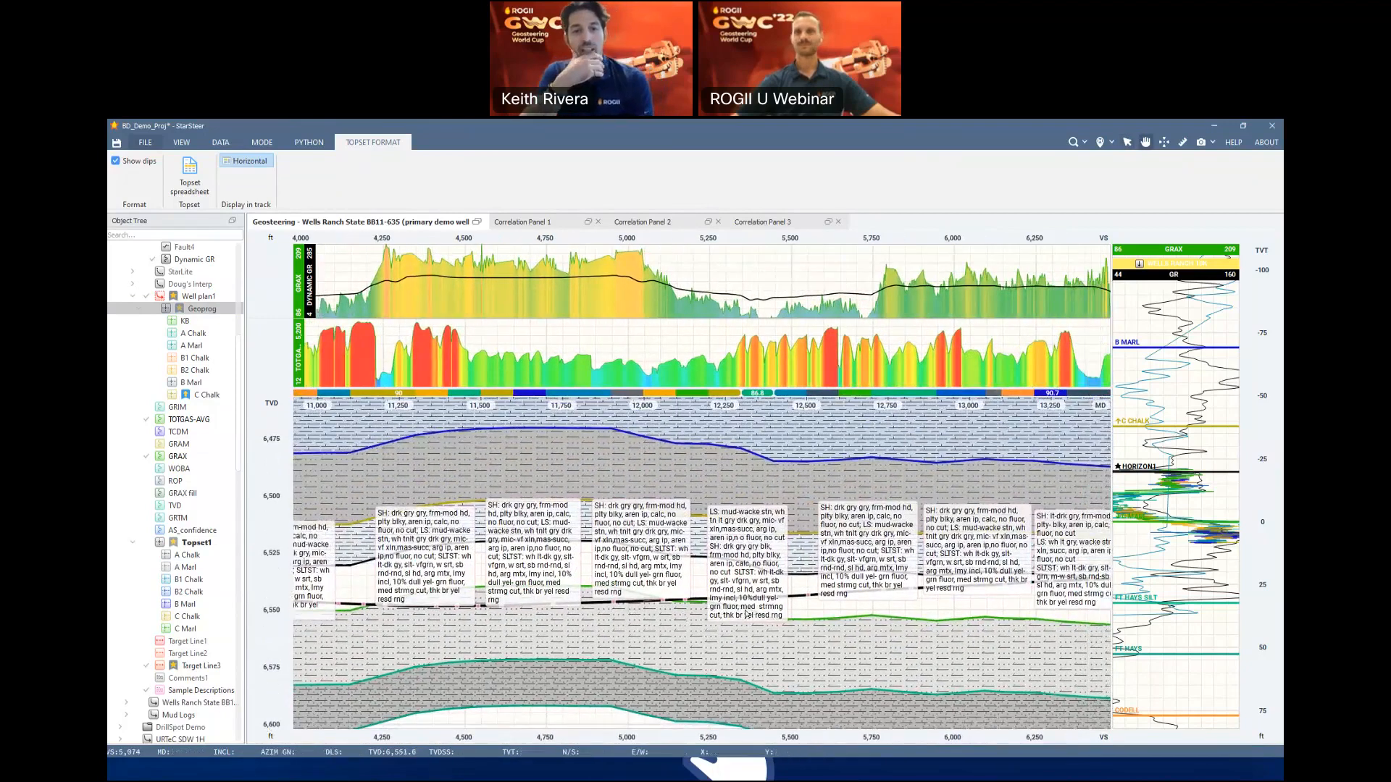
scroll(746, 614, down, 3)
drag(895, 616, 677, 611)
scroll(559, 545, down, 2)
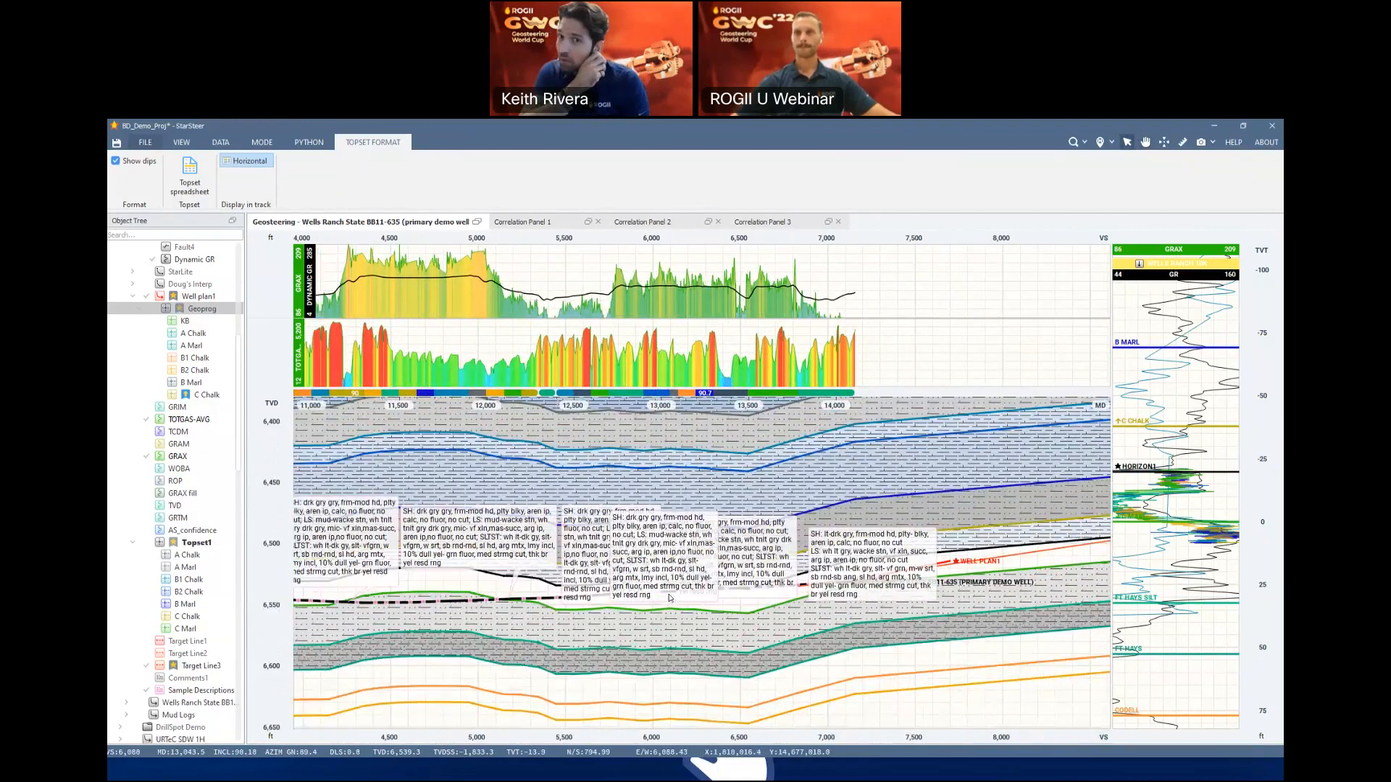
drag(559, 544, 624, 592)
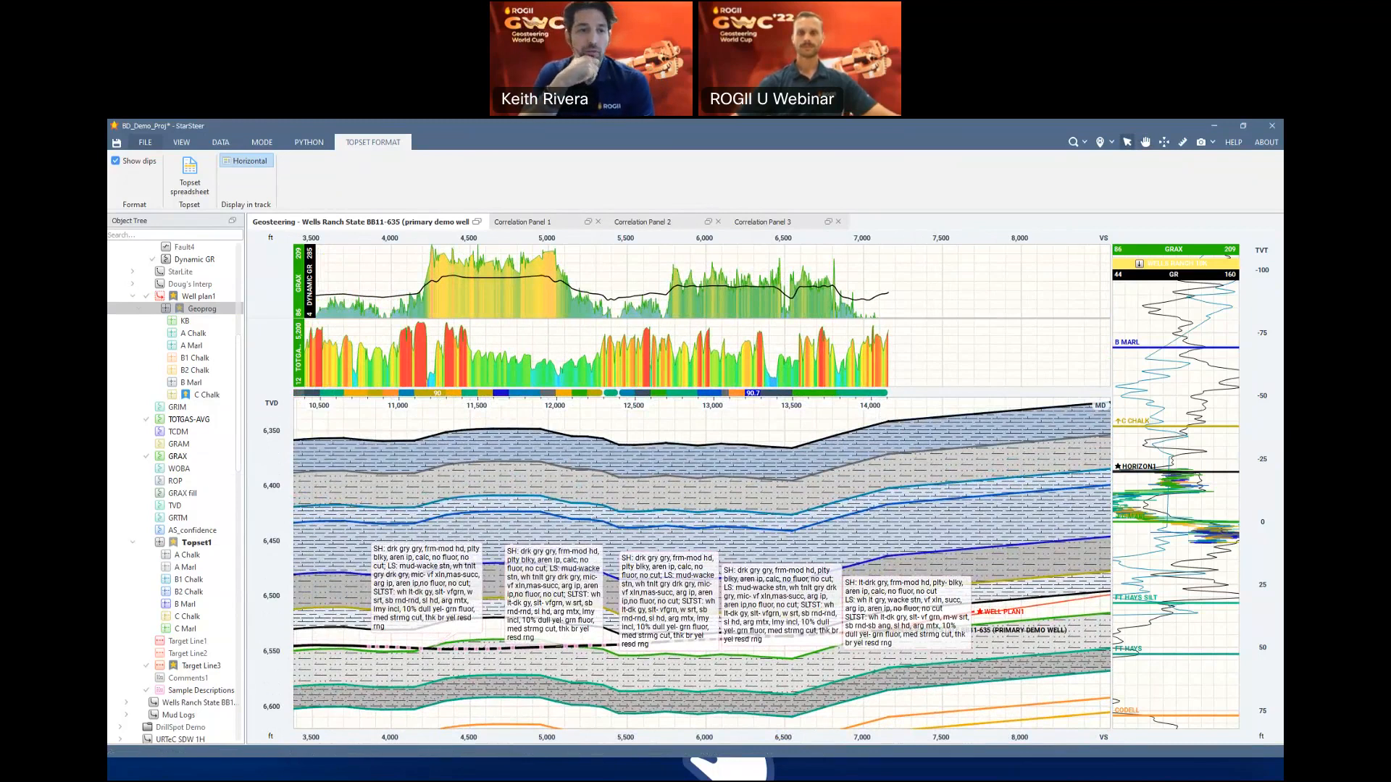
Hide and redisplay the Sample Descriptions, and view them with the full lateral in the cross-section
click(145, 691)
click(145, 691)
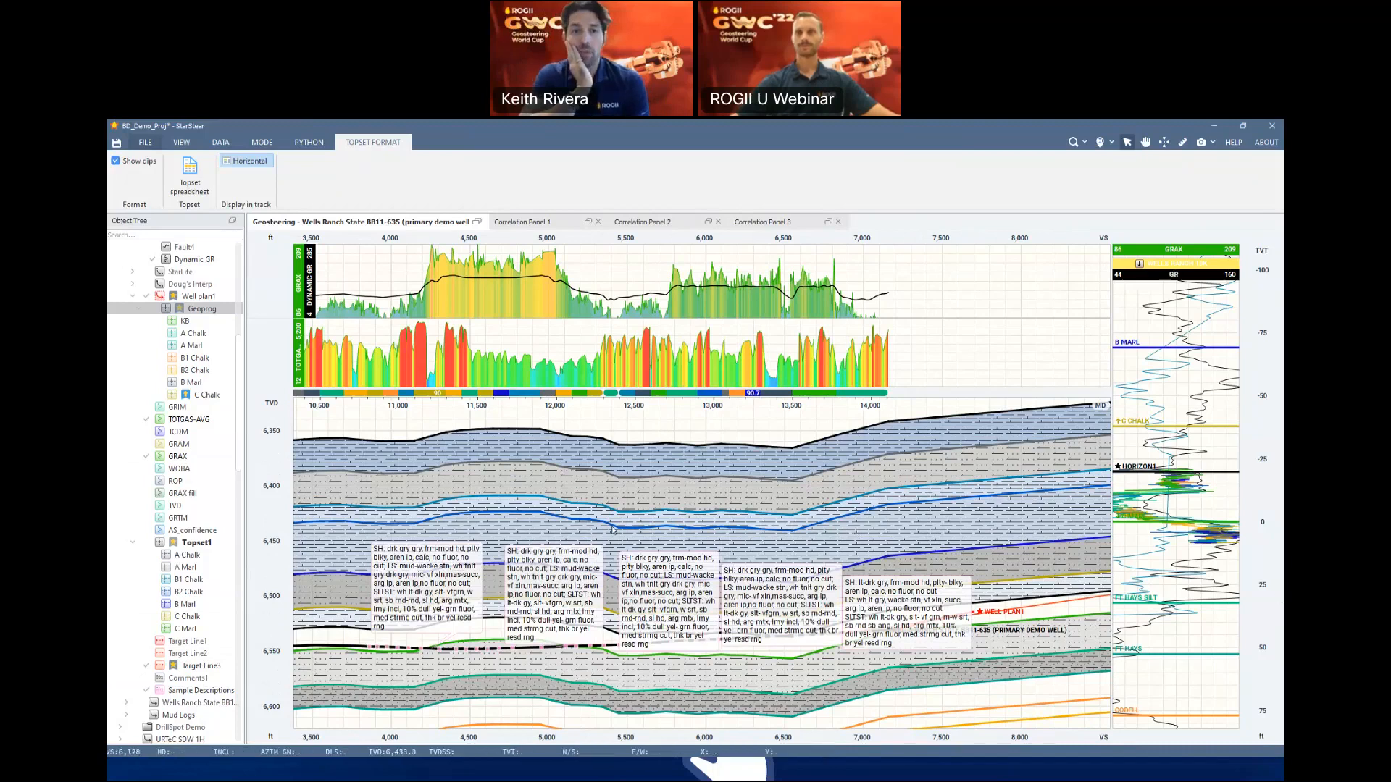
scroll(596, 504, down, 2)
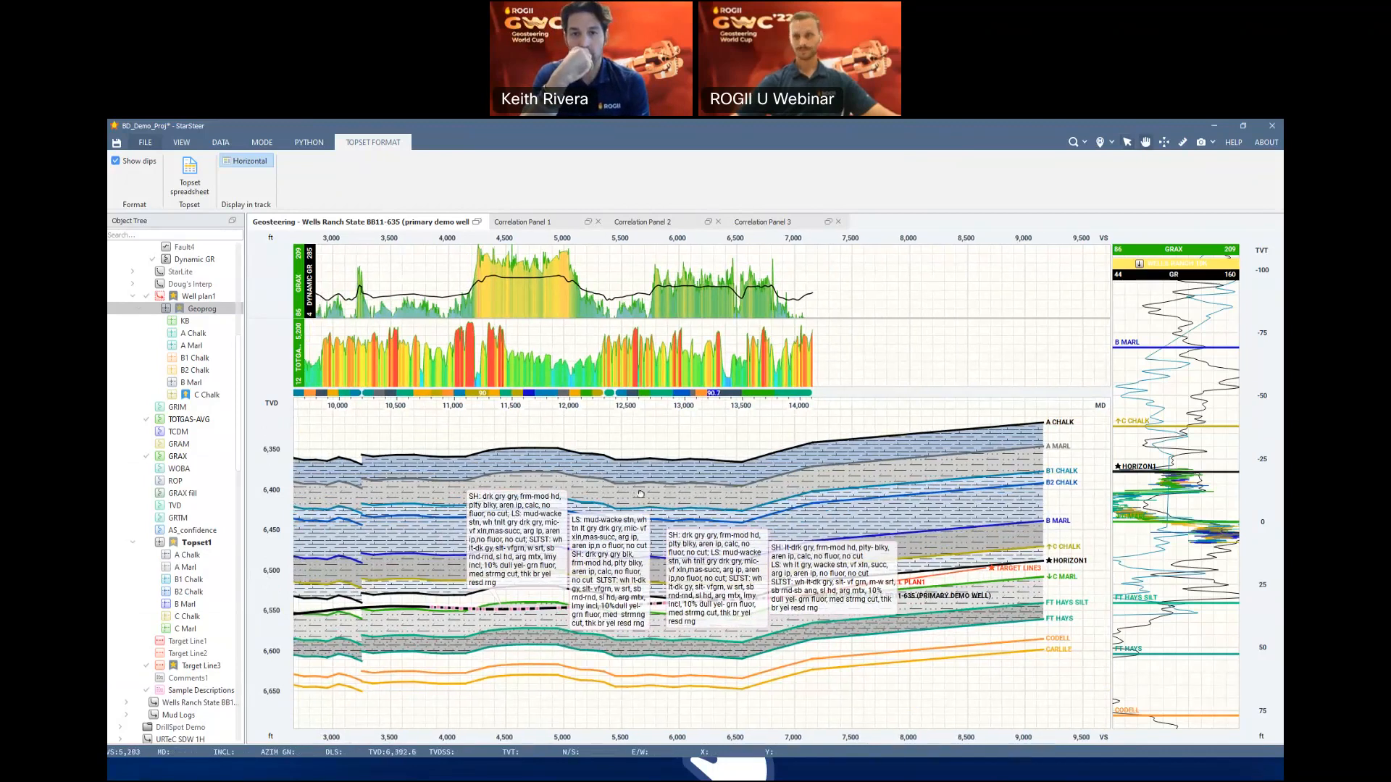
scroll(623, 498, down, 2)
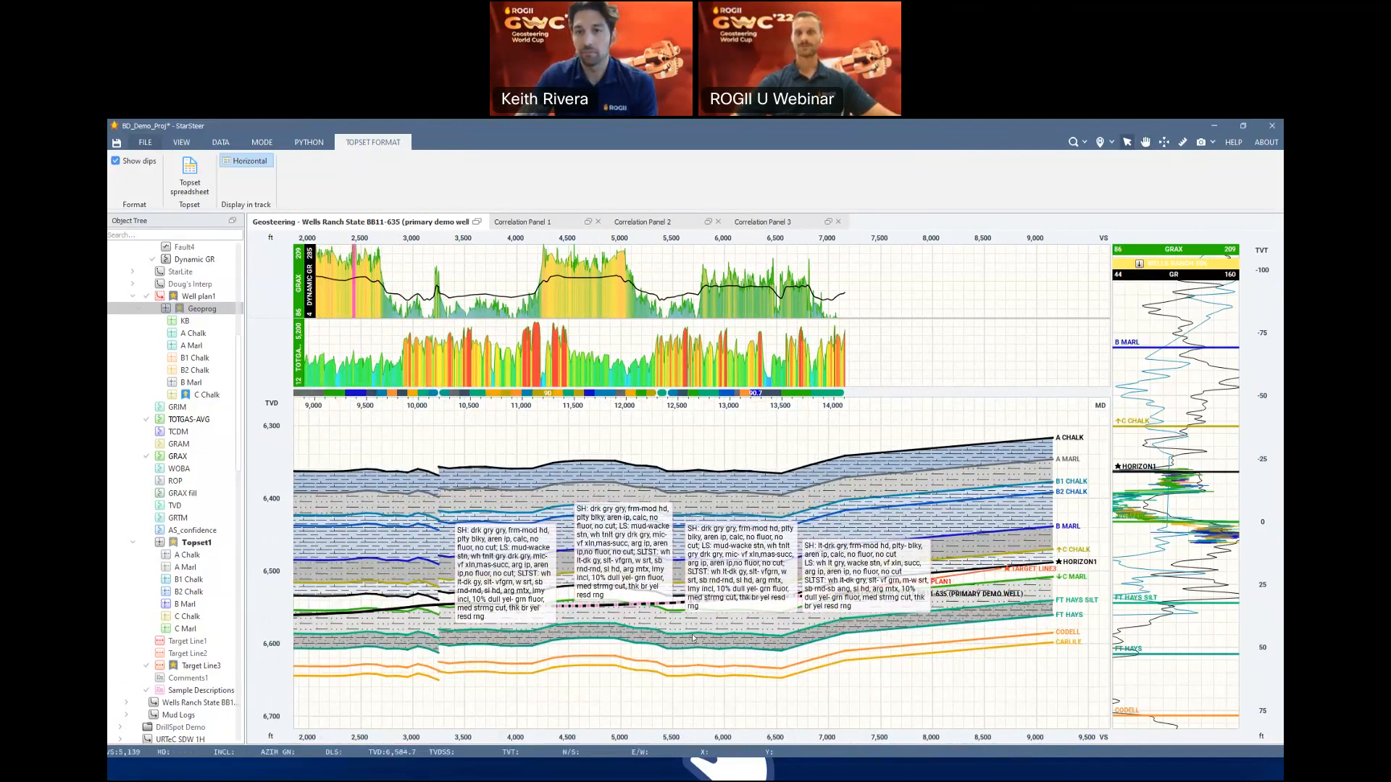
scroll(668, 543, down, 5)
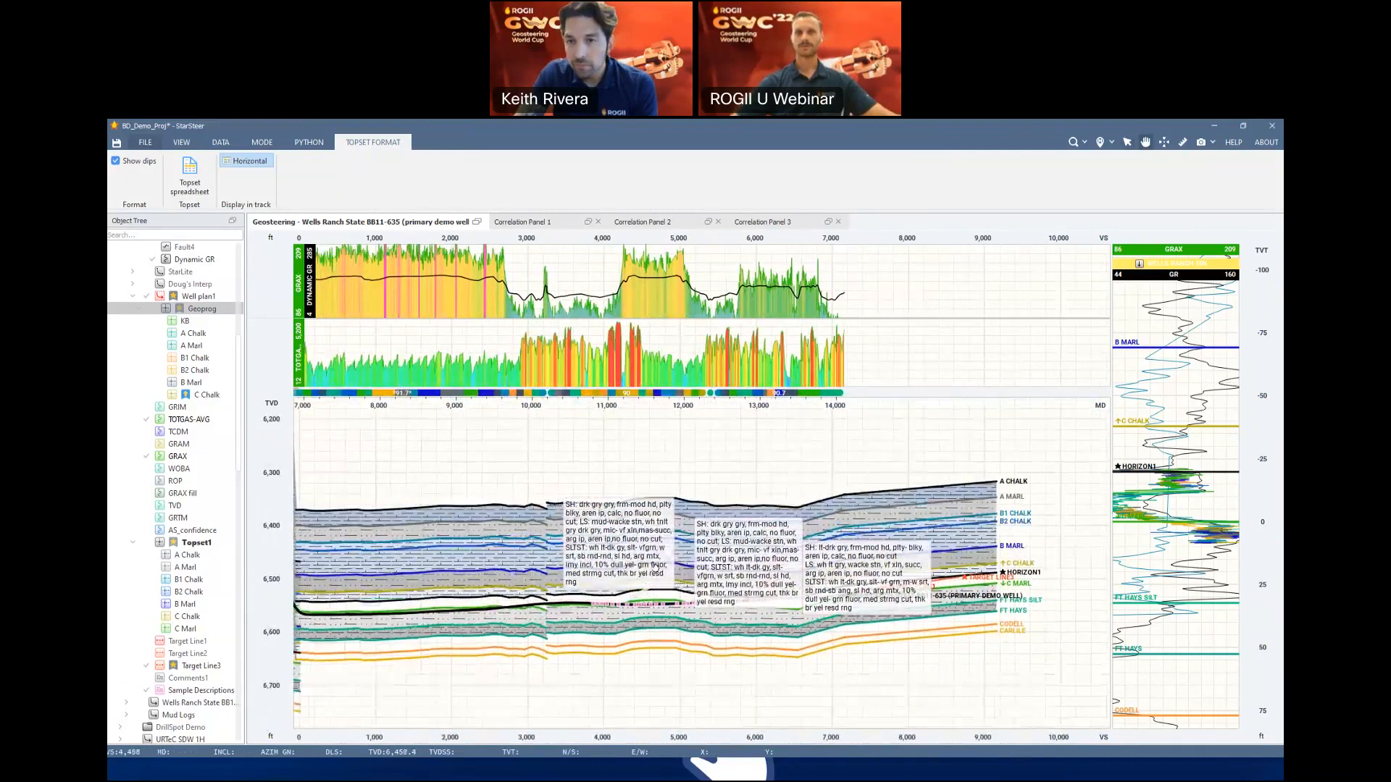
drag(655, 567, 649, 526)
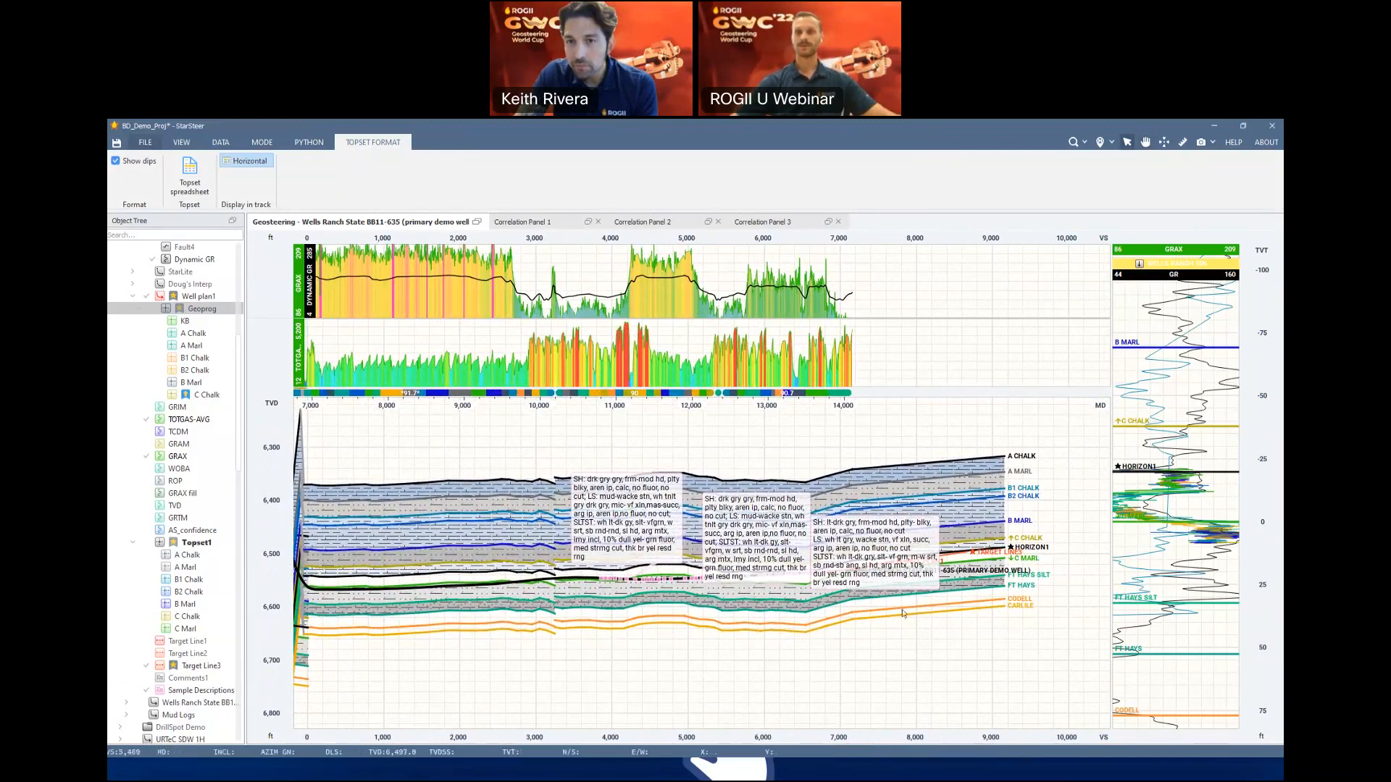
Turn the Strip Log (1:1) screenshot option off and on again, keeping File as the output
click(1214, 144)
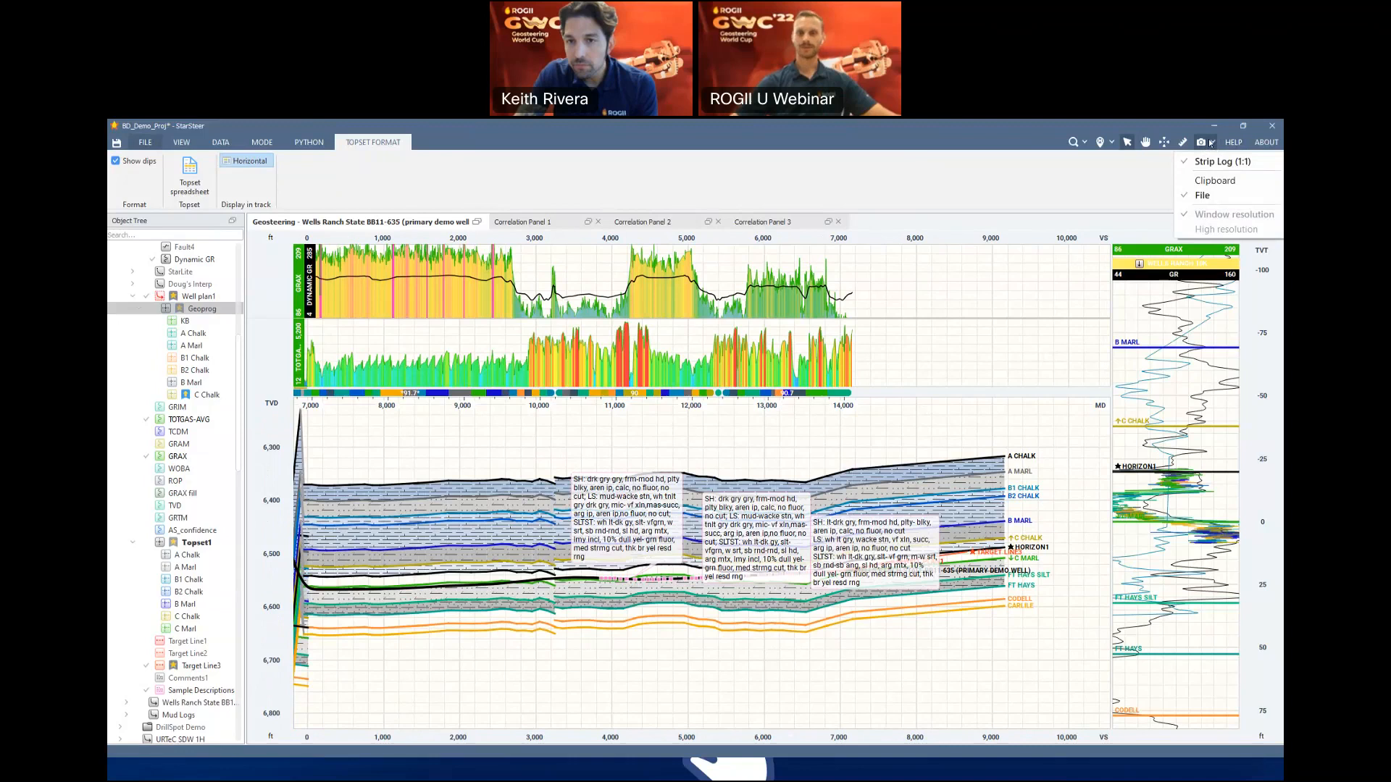
click(1224, 161)
click(1213, 143)
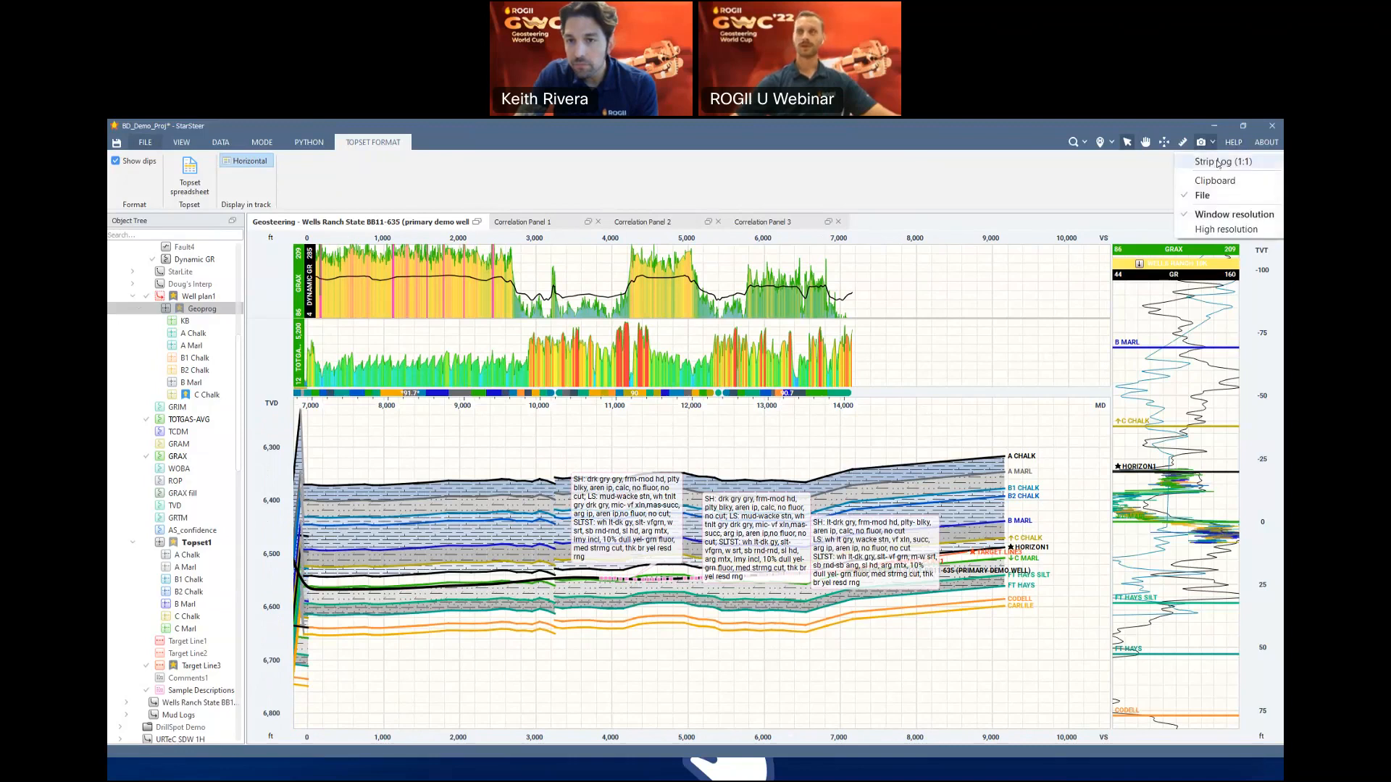
click(1218, 162)
click(1214, 144)
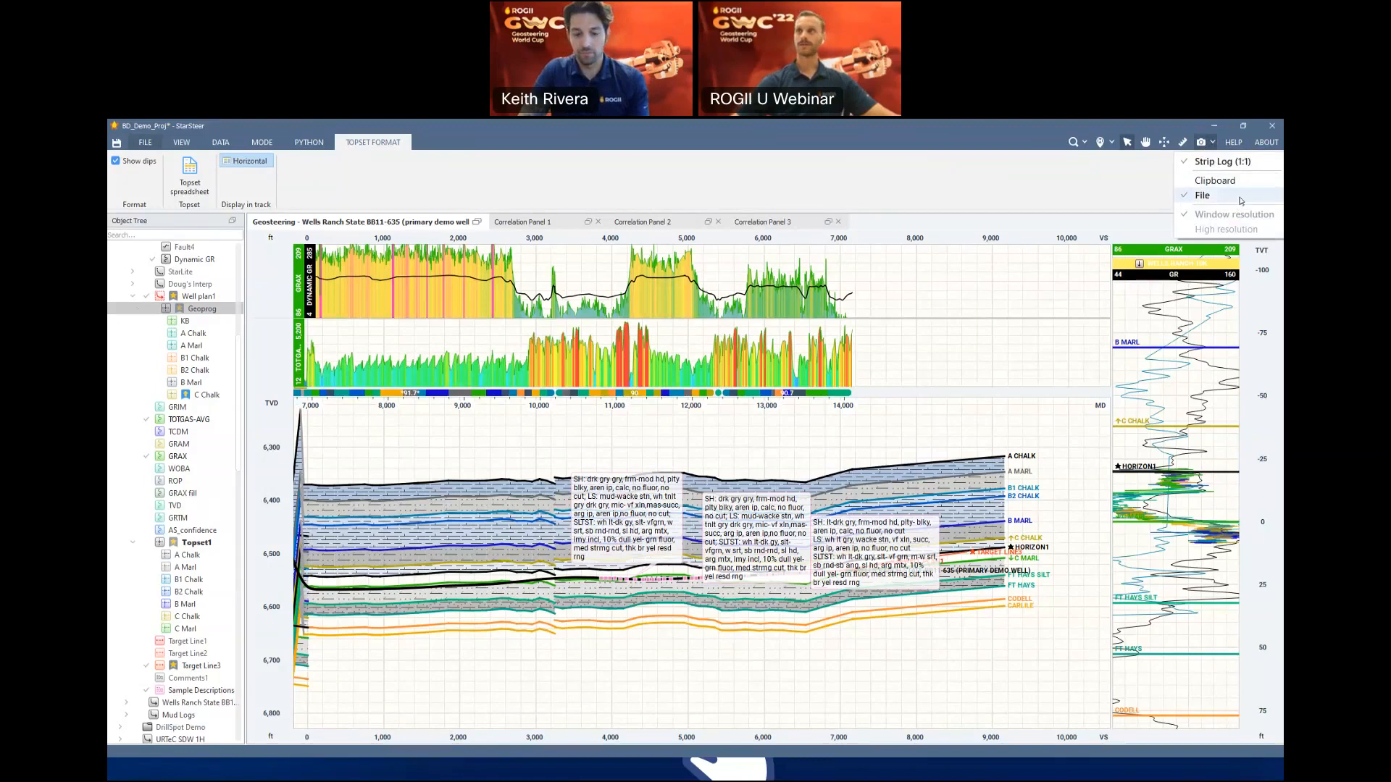
click(1169, 198)
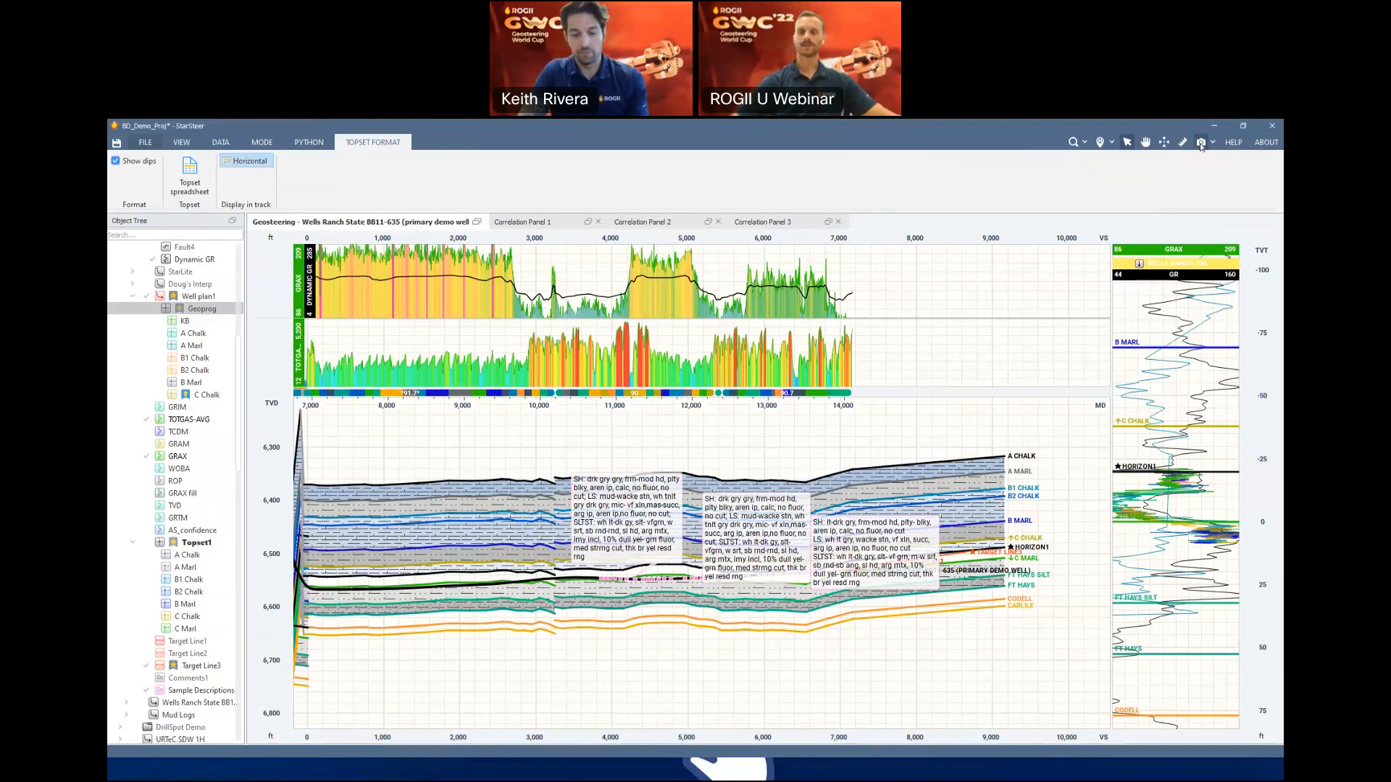
Save the 1:1 strip log screenshot as Strip.png in the Downloads folder, replacing the existing file
click(1201, 145)
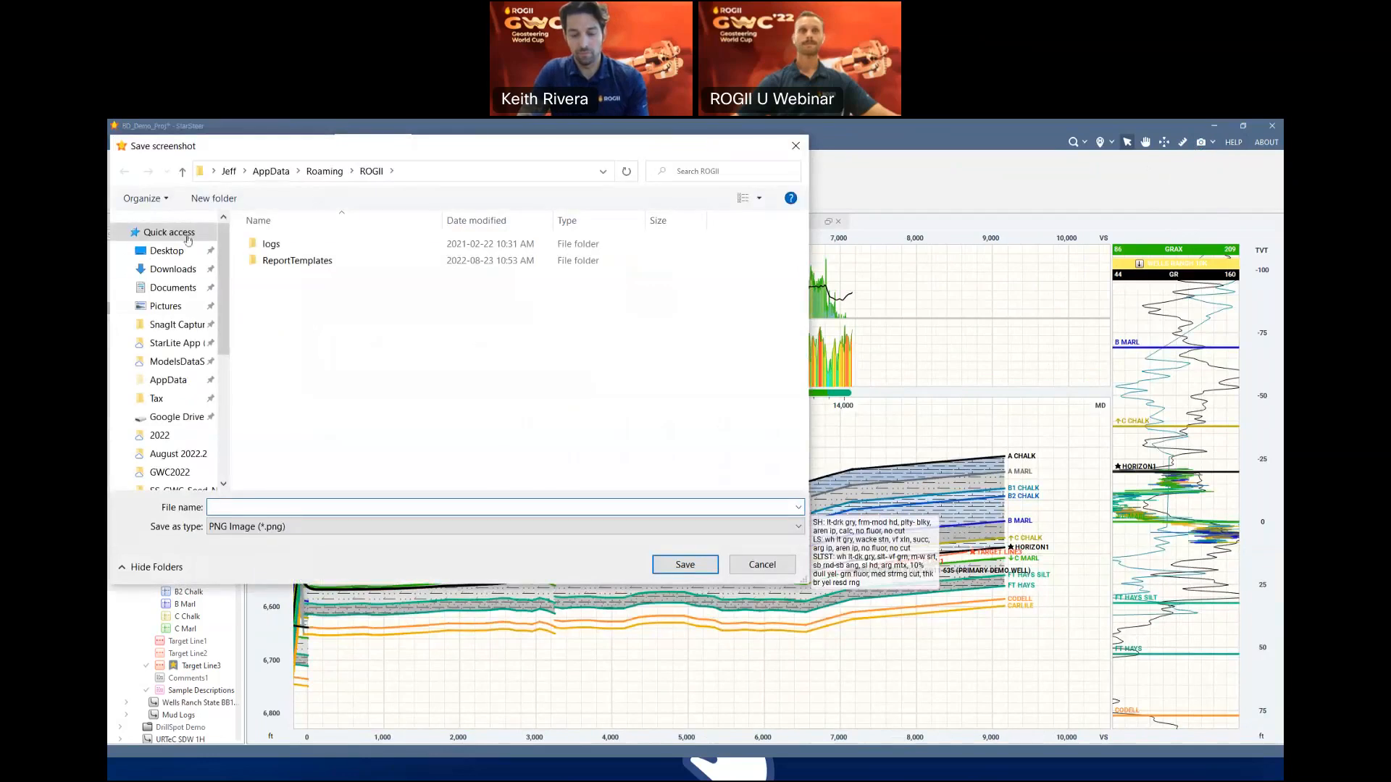
click(173, 273)
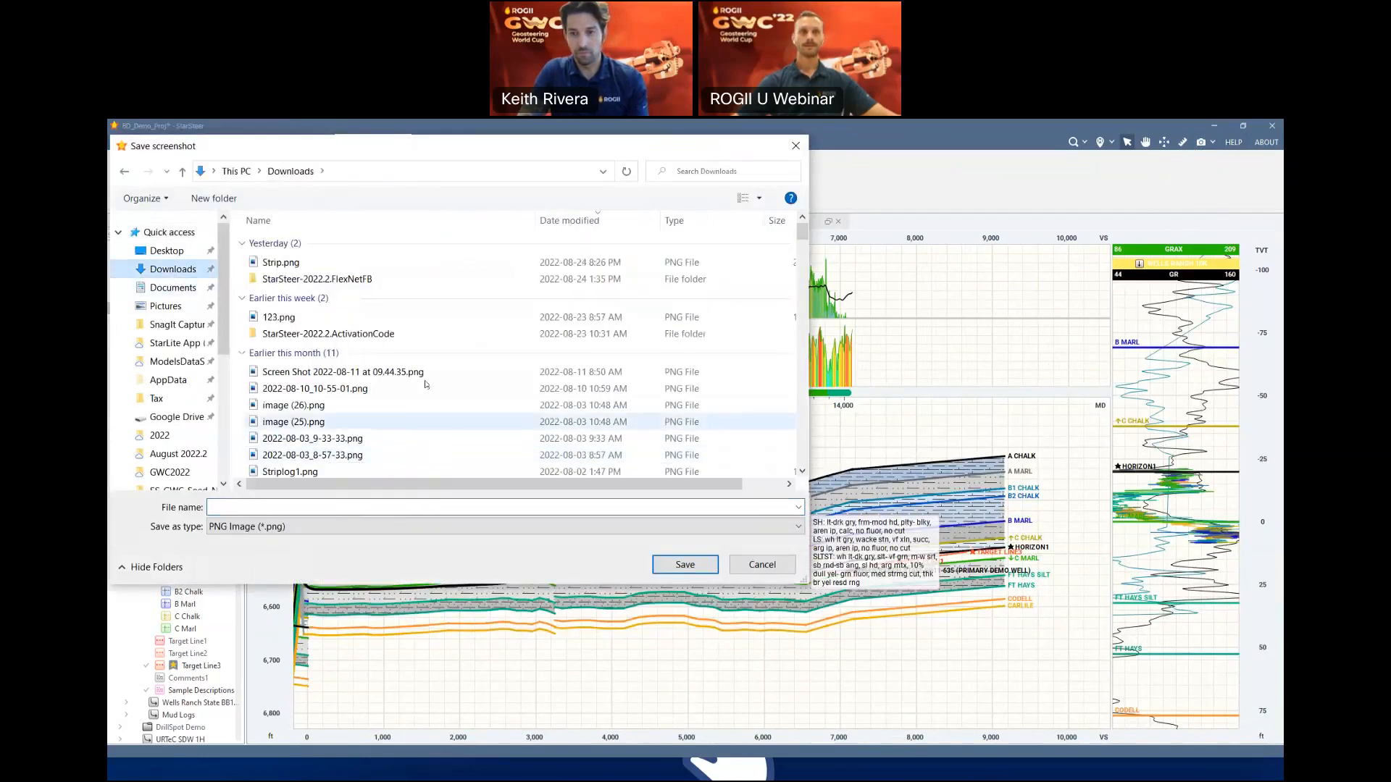
click(281, 263)
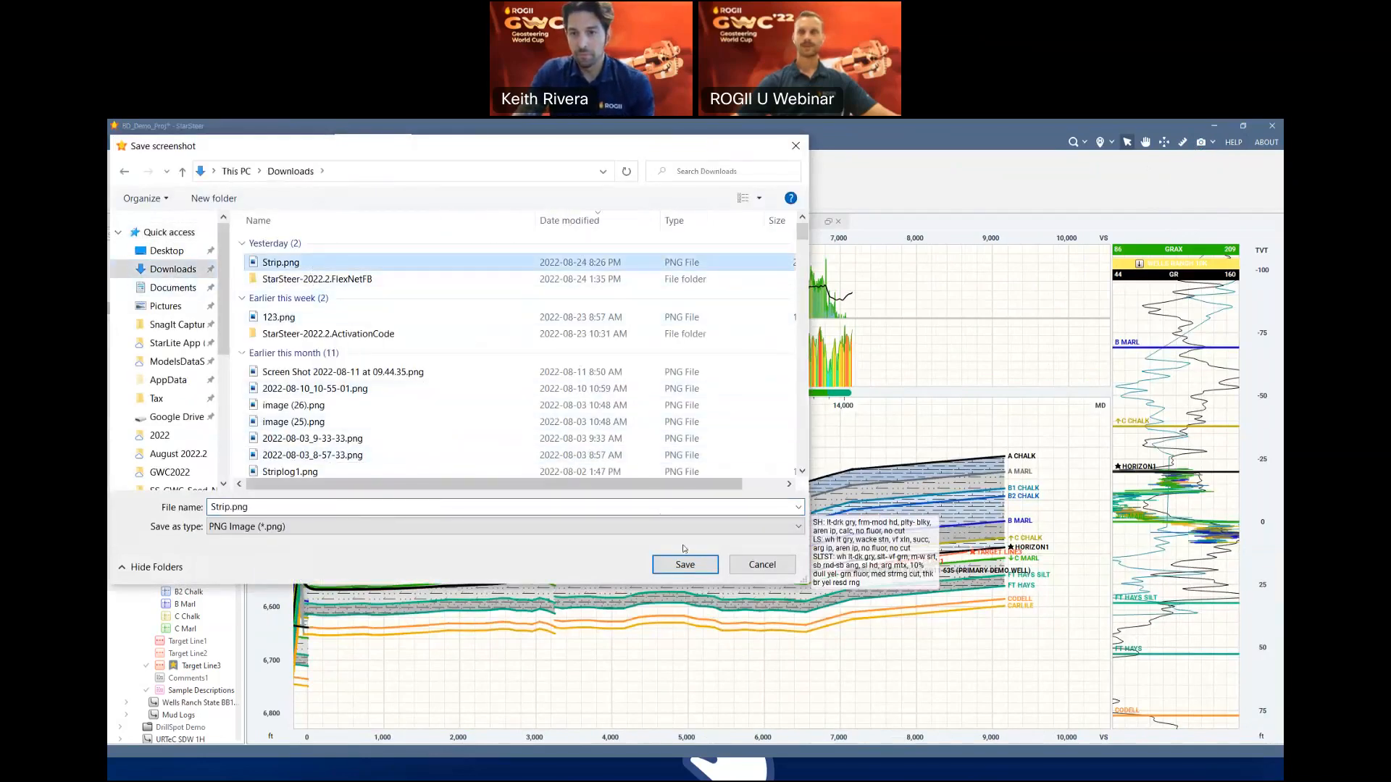
click(689, 566)
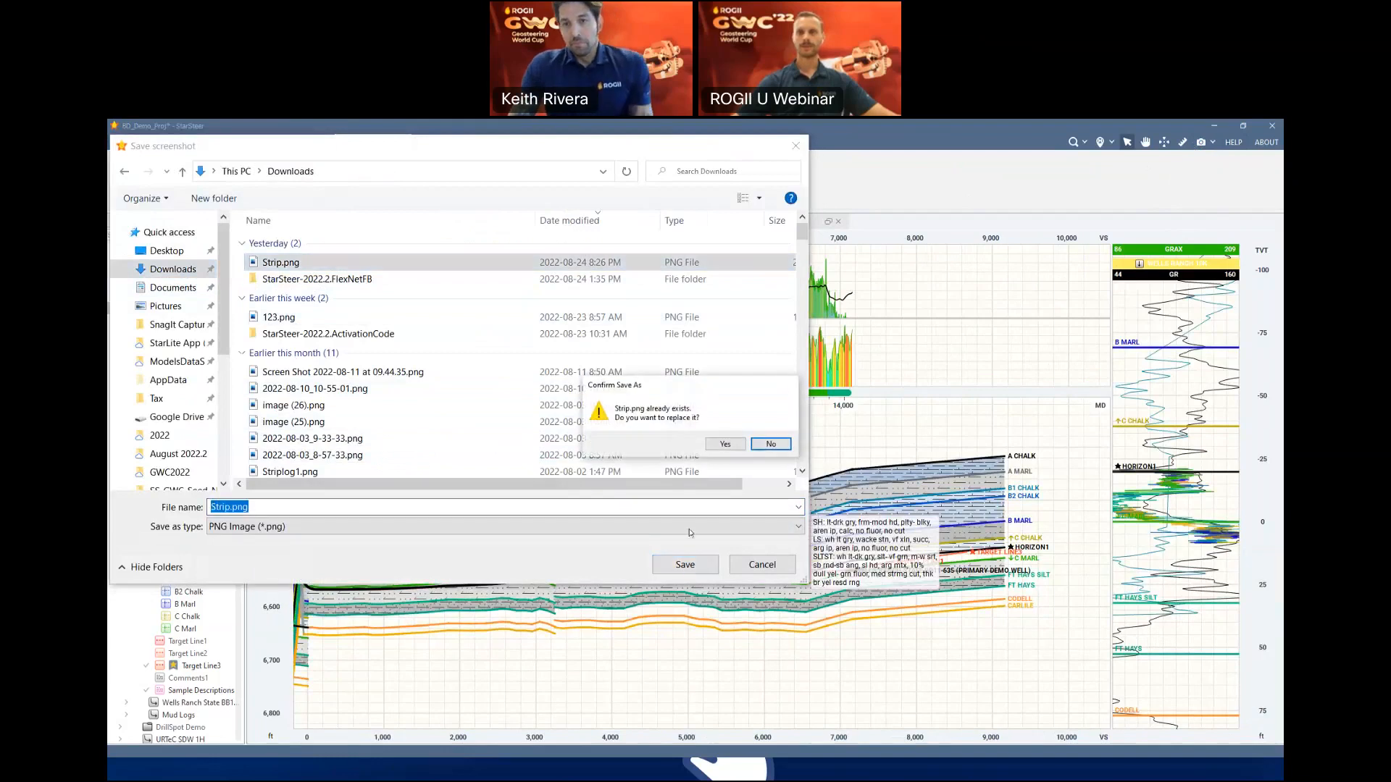
click(725, 445)
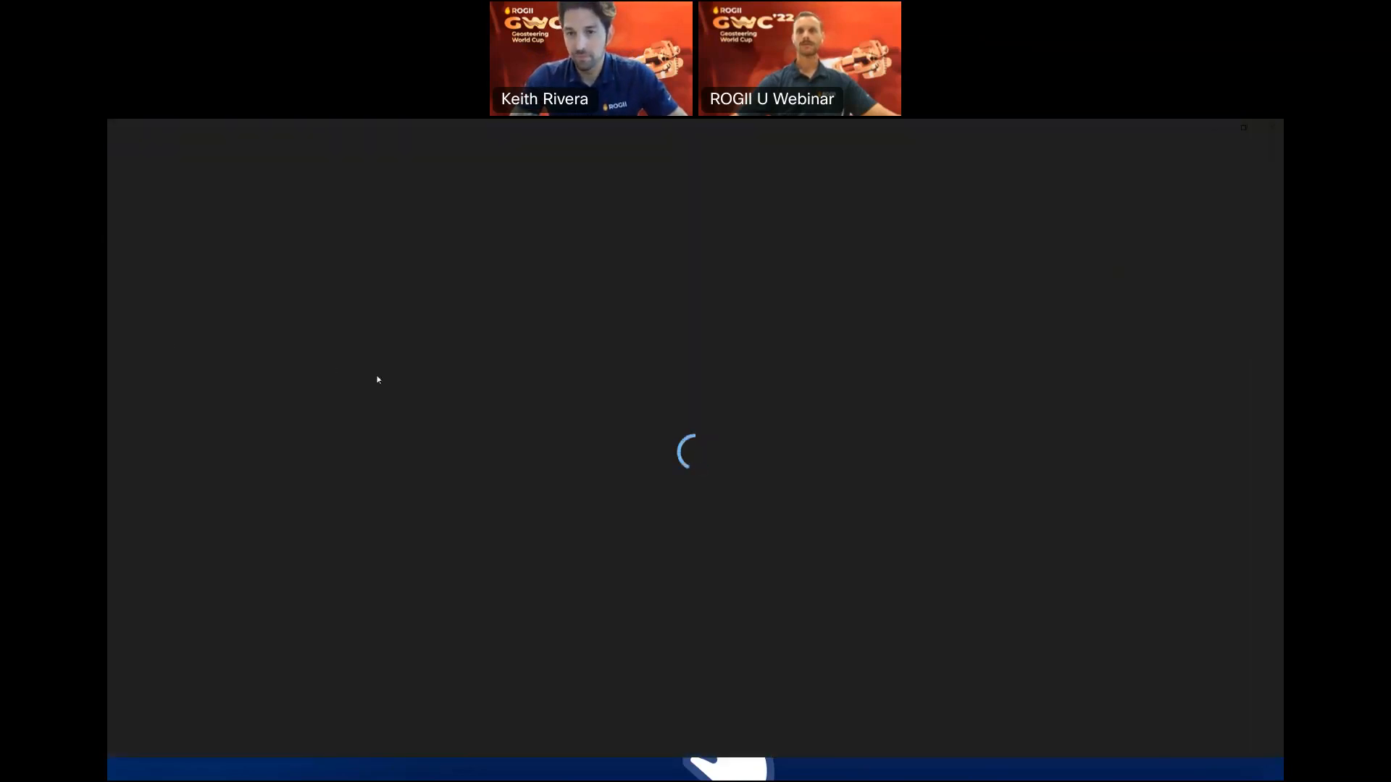
Switch to the image viewer and enlarge Strip.png to 47% to examine the exported strip log
click(1151, 132)
click(1151, 132)
click(1151, 132)
click(1151, 132)
click(1151, 132)
click(1151, 132)
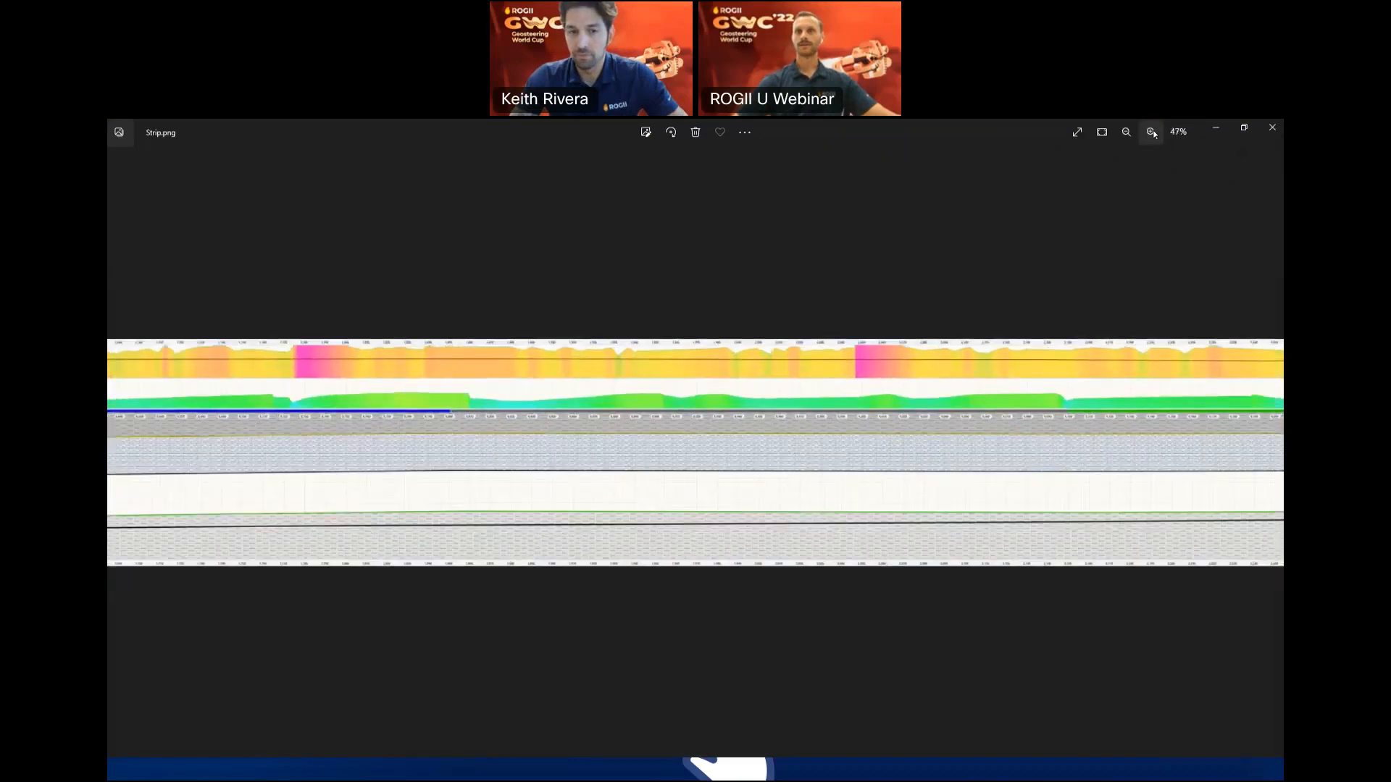
Examine Strip.png along its full length, inspect the sample descriptions near its end up close, and close the image viewer
click(1151, 132)
drag(1066, 495, 657, 467)
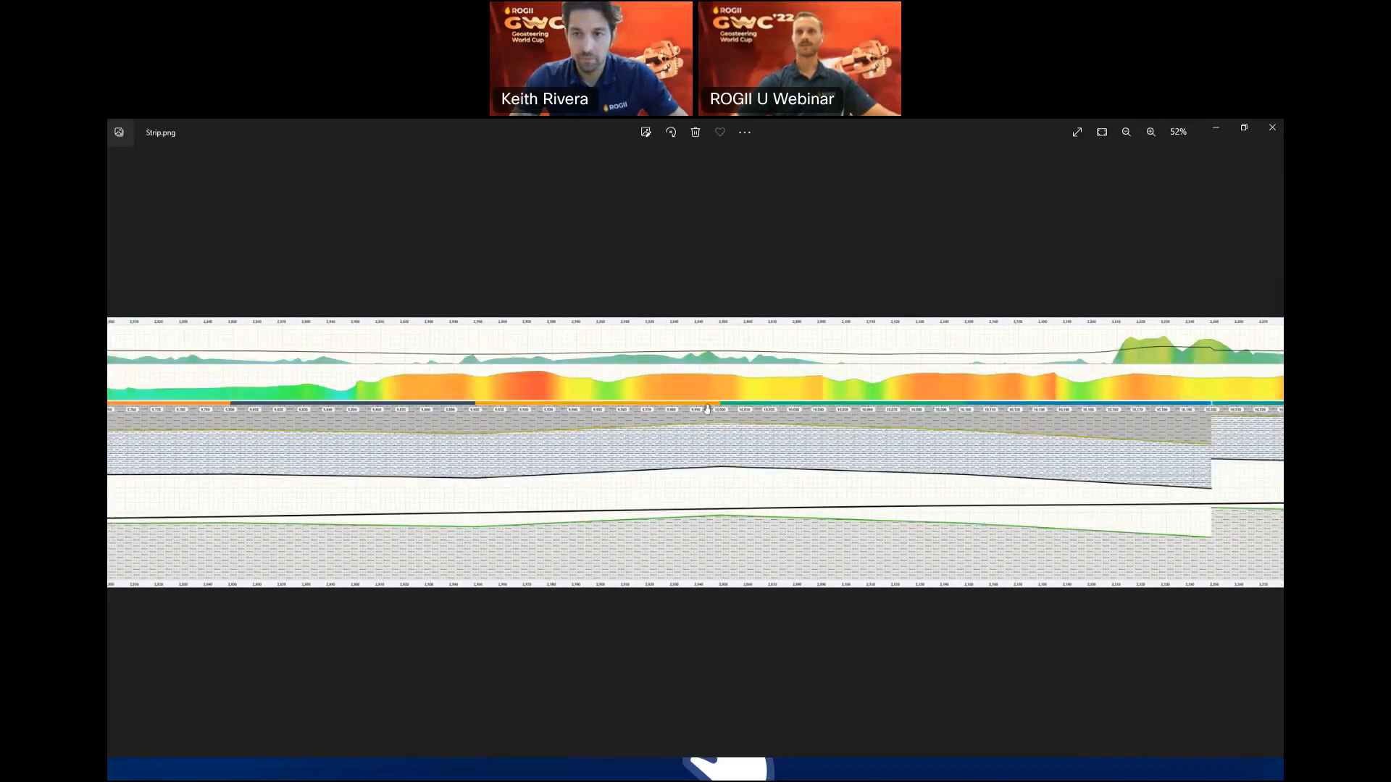
drag(1127, 581, 931, 580)
drag(1051, 493, 427, 460)
drag(956, 464, 836, 499)
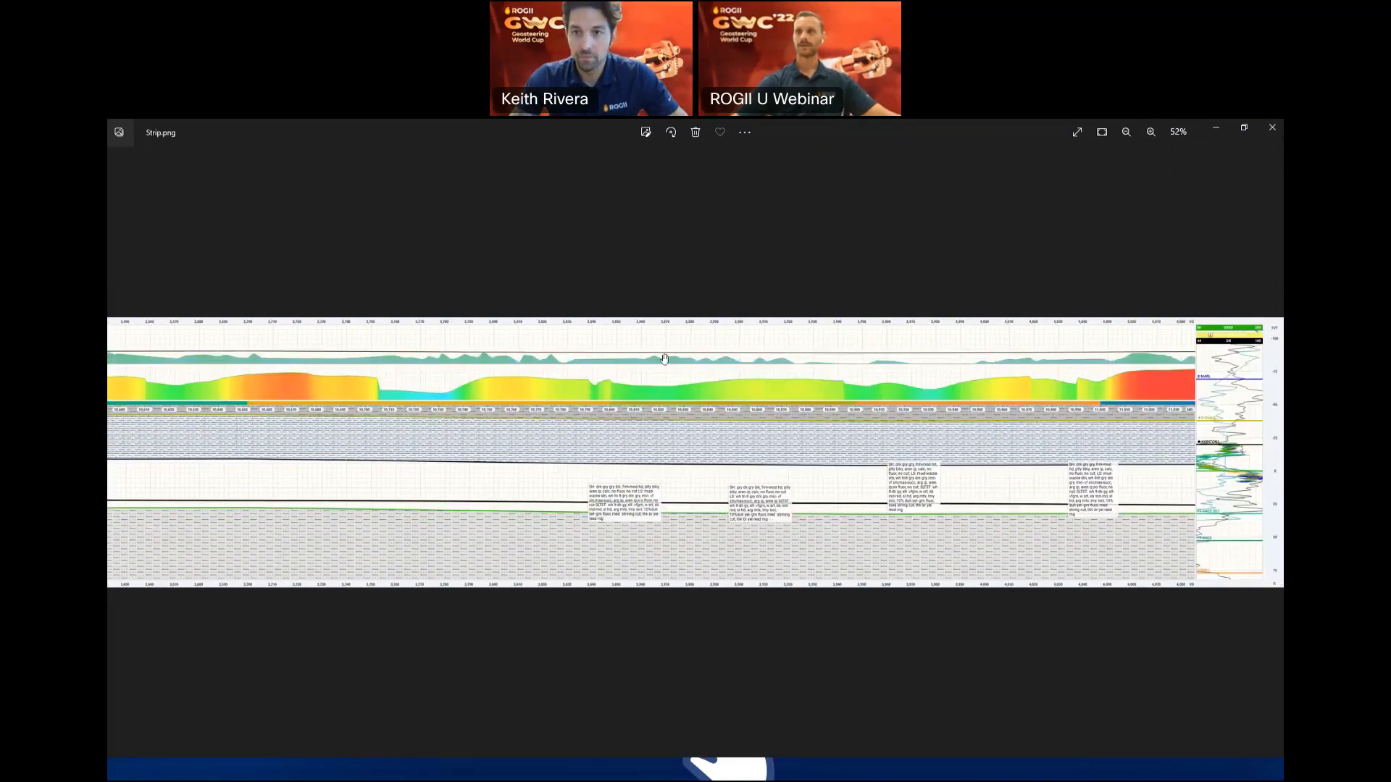
scroll(846, 488, up, 4)
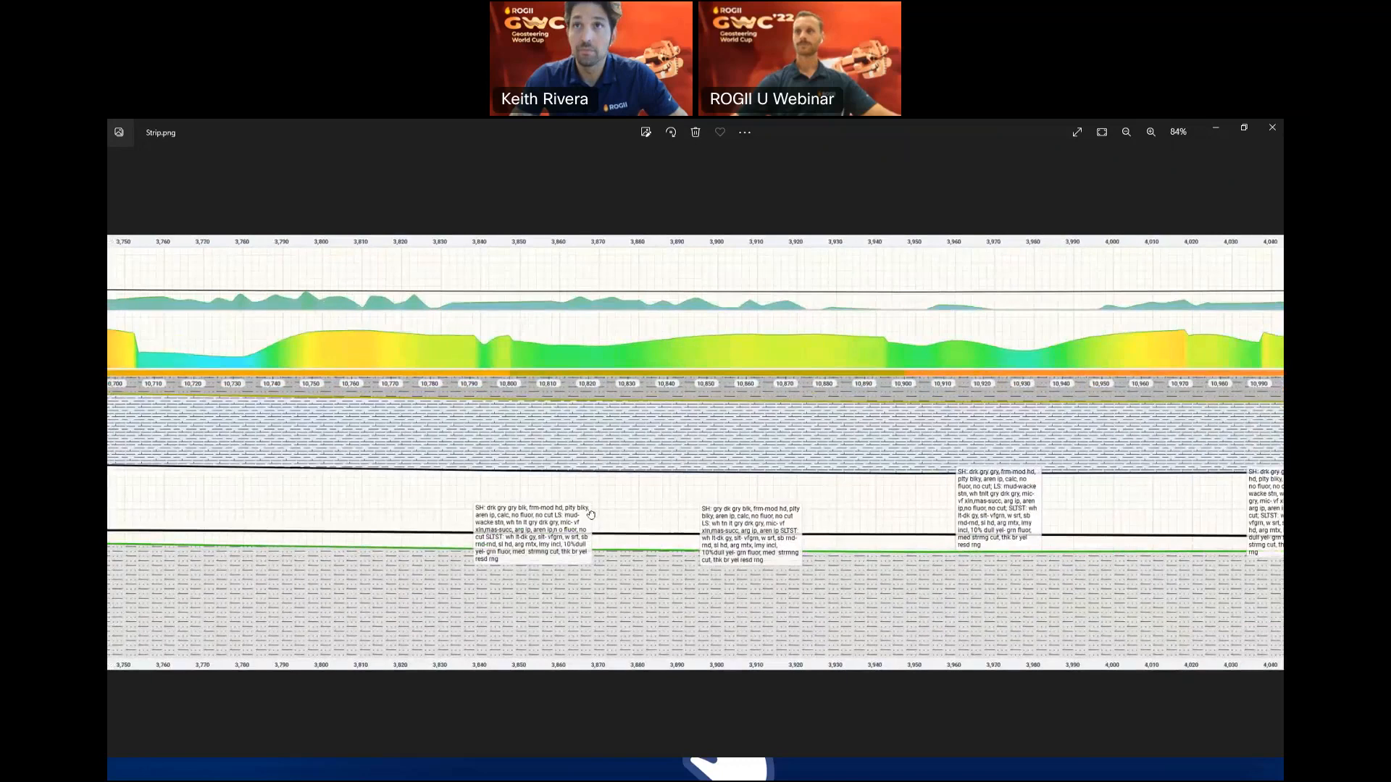
scroll(721, 497, down, 8)
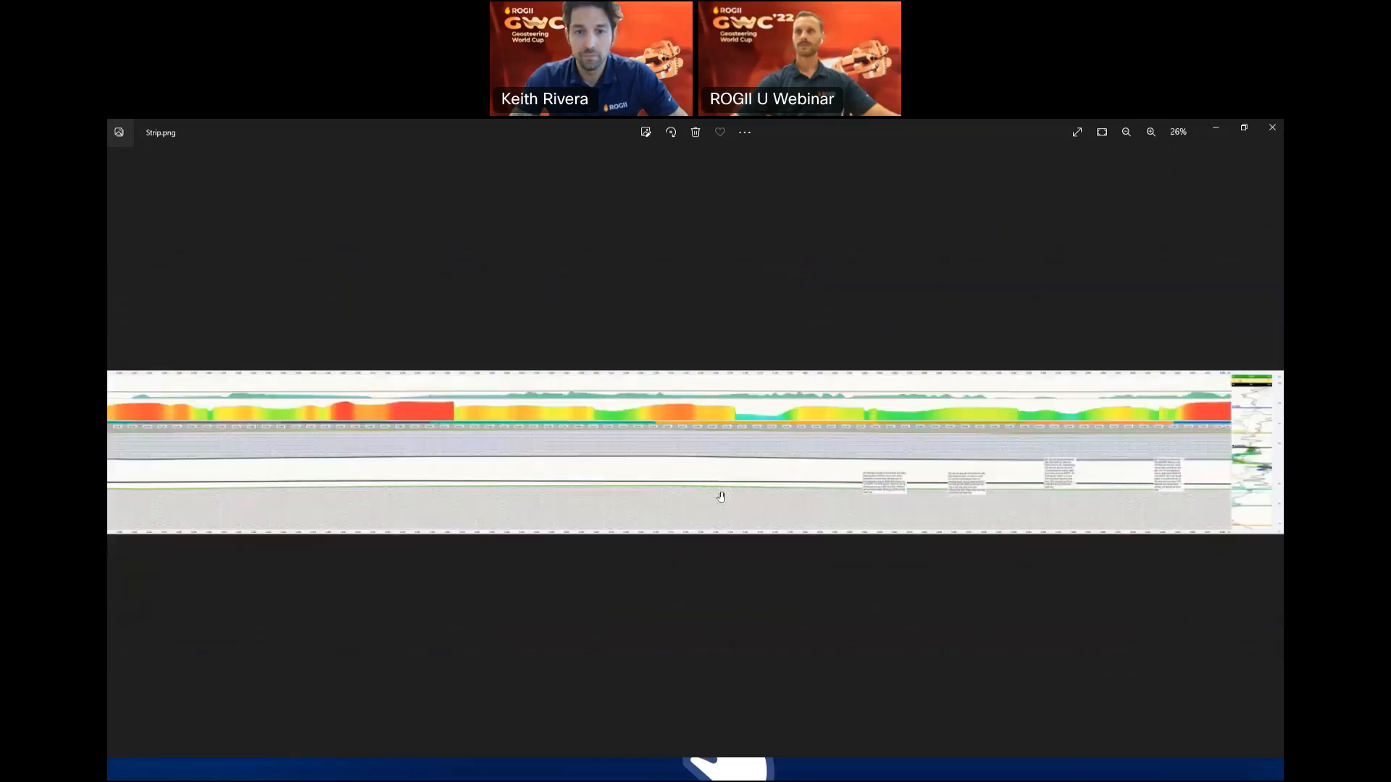
click(1272, 131)
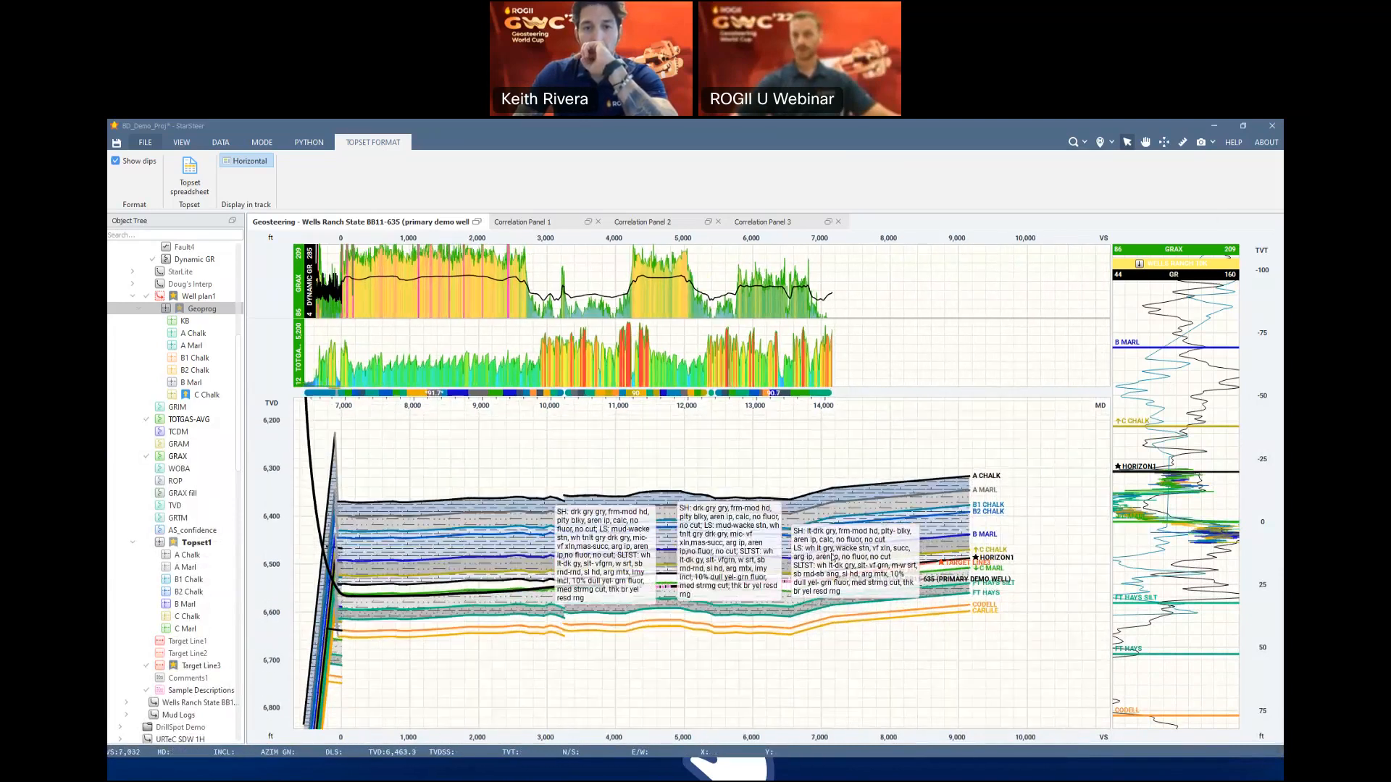
Hide the Sample Descriptions in the geosteering cross-section
scroll(854, 577, up, 3)
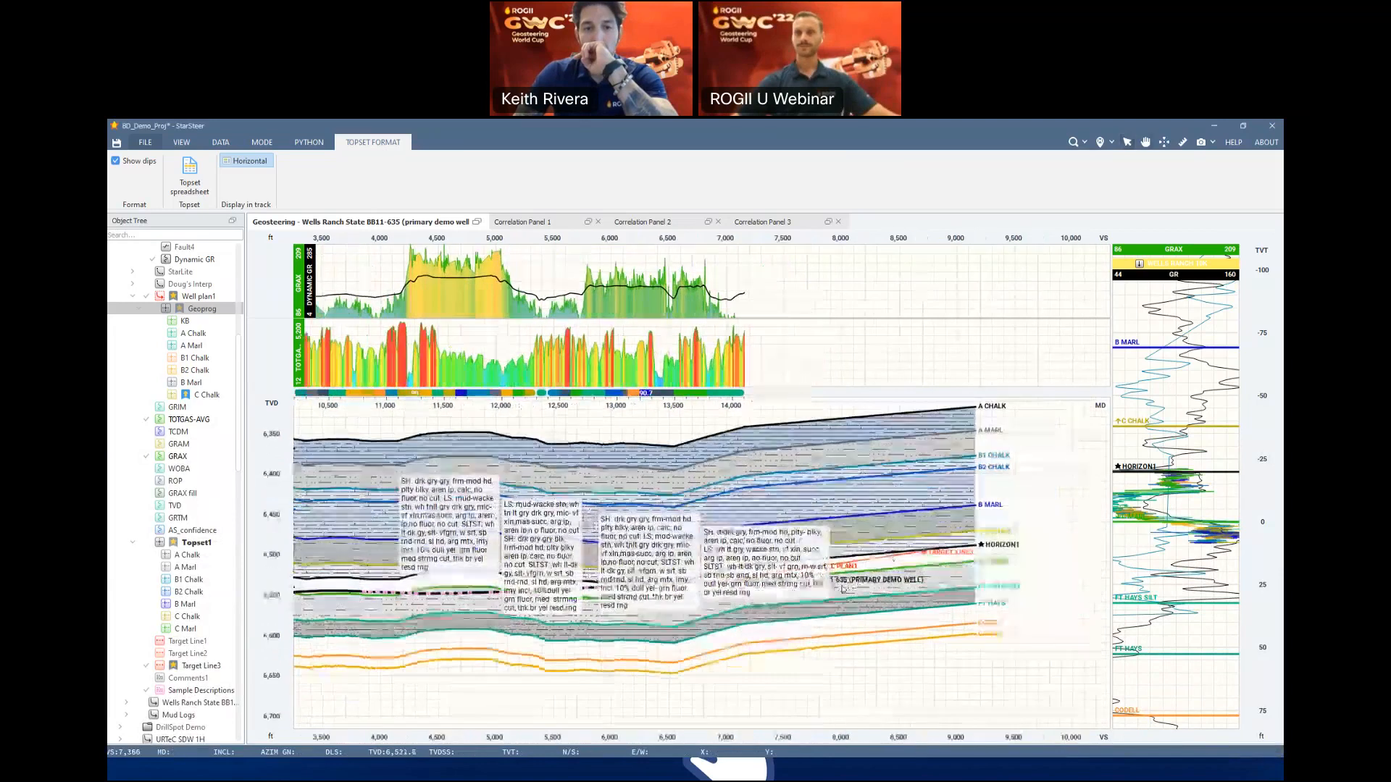
scroll(842, 590, up, 2)
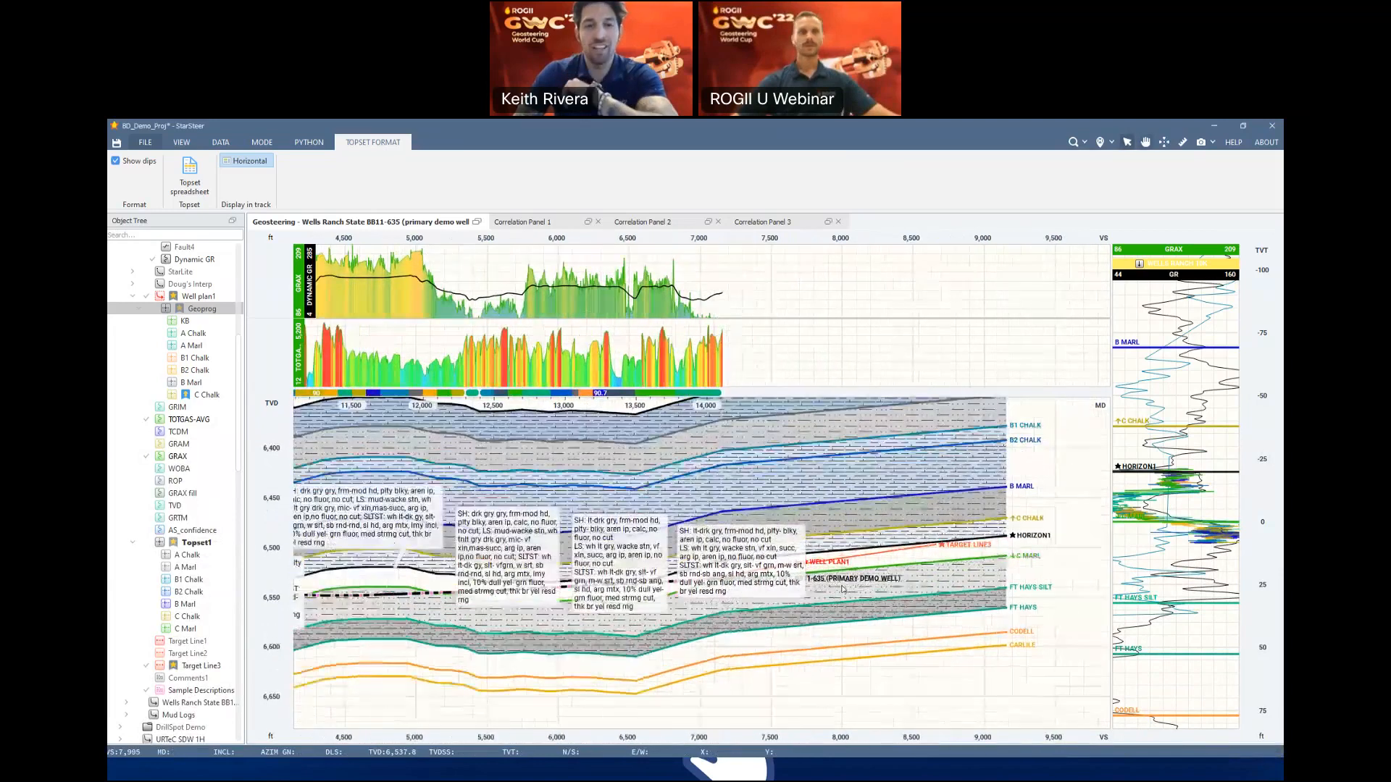
click(147, 690)
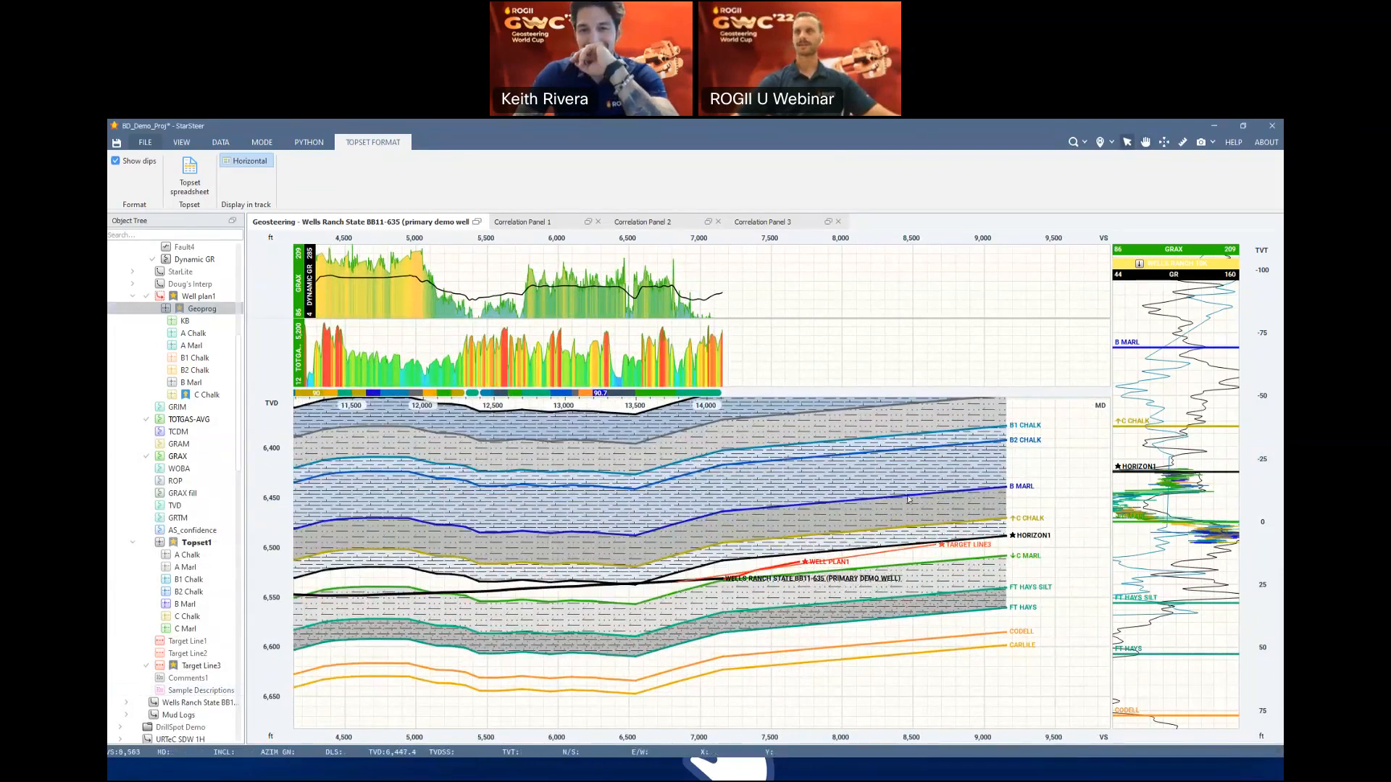
Set the cross-section view showing A Chalk through Carlile at the lateral's end as the home view
scroll(908, 500, down, 2)
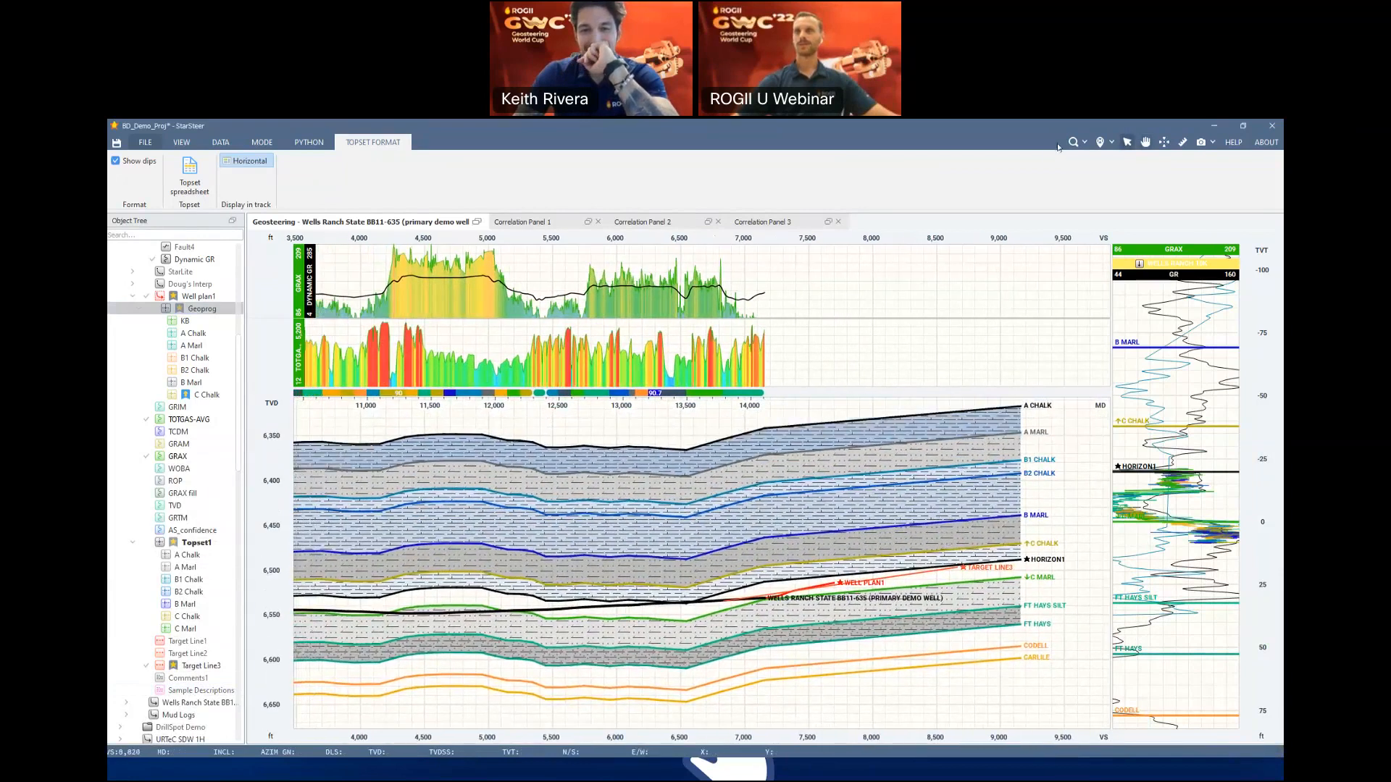
click(1111, 142)
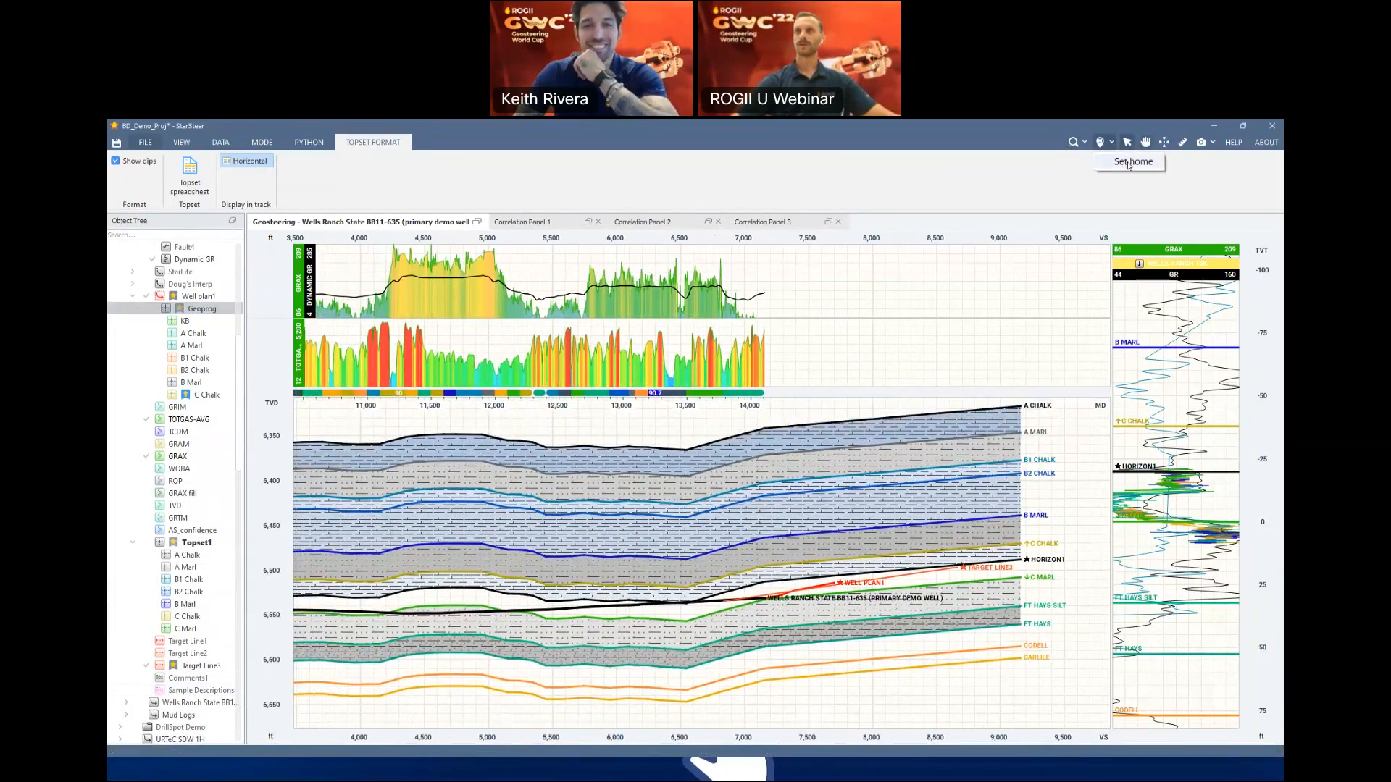
click(1130, 161)
Change the cross-section and typewell log scales, and return to the saved home view
scroll(949, 583, down, 1)
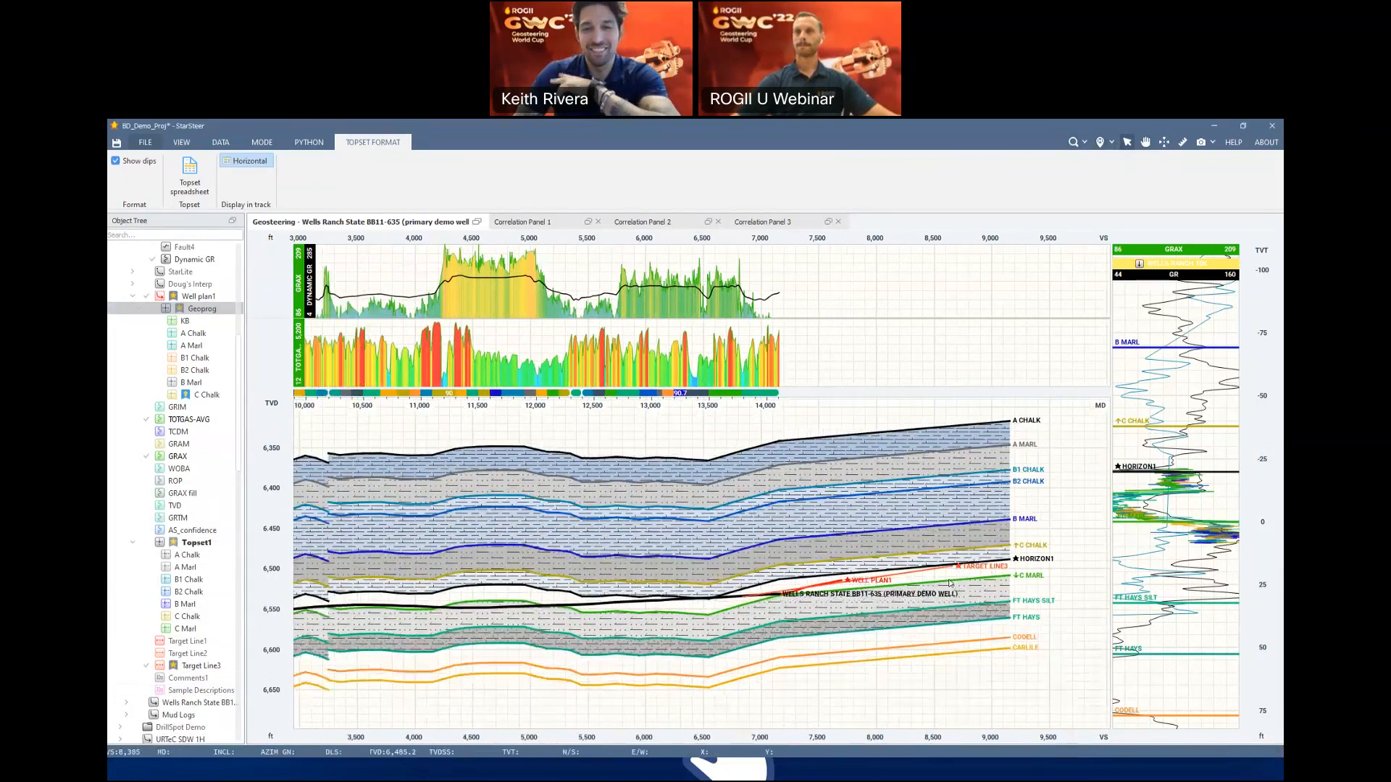
scroll(950, 583, down, 2)
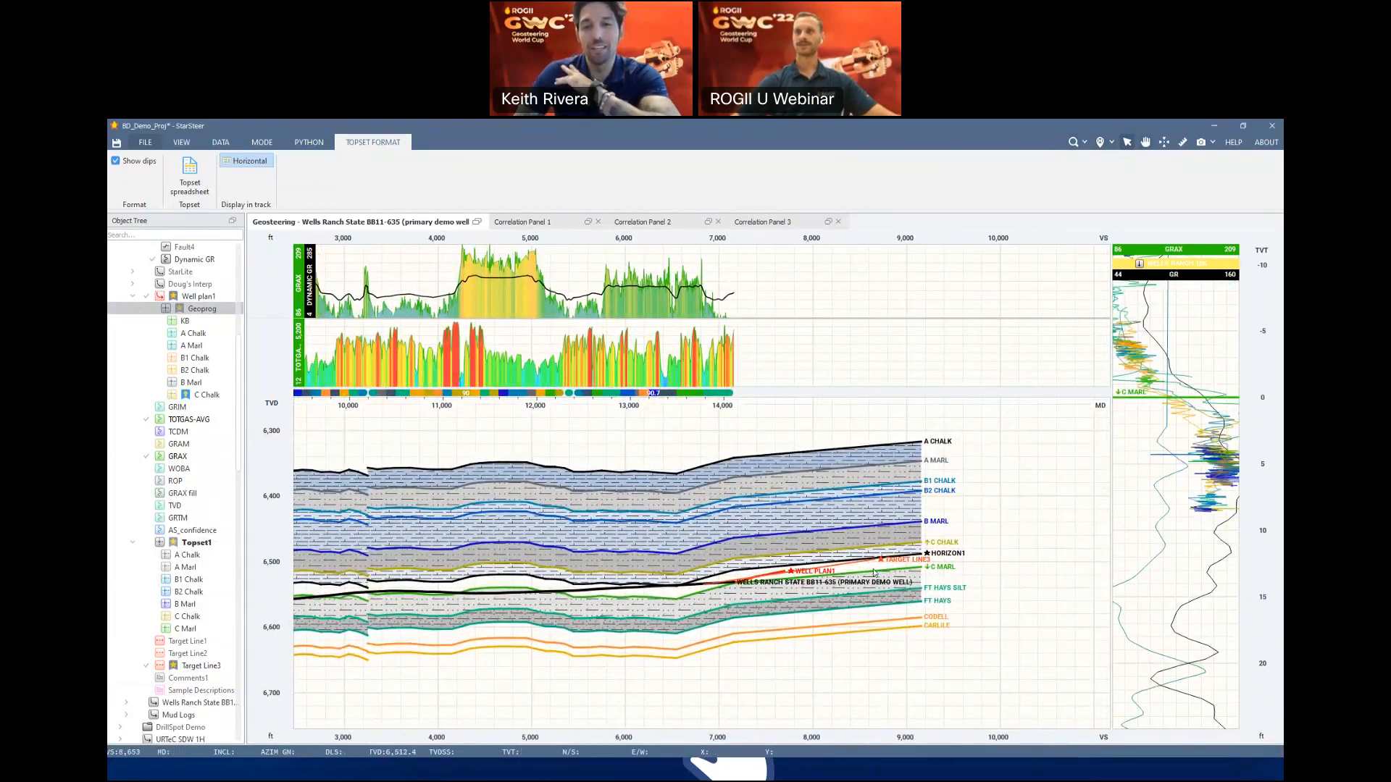
scroll(874, 573, up, 3)
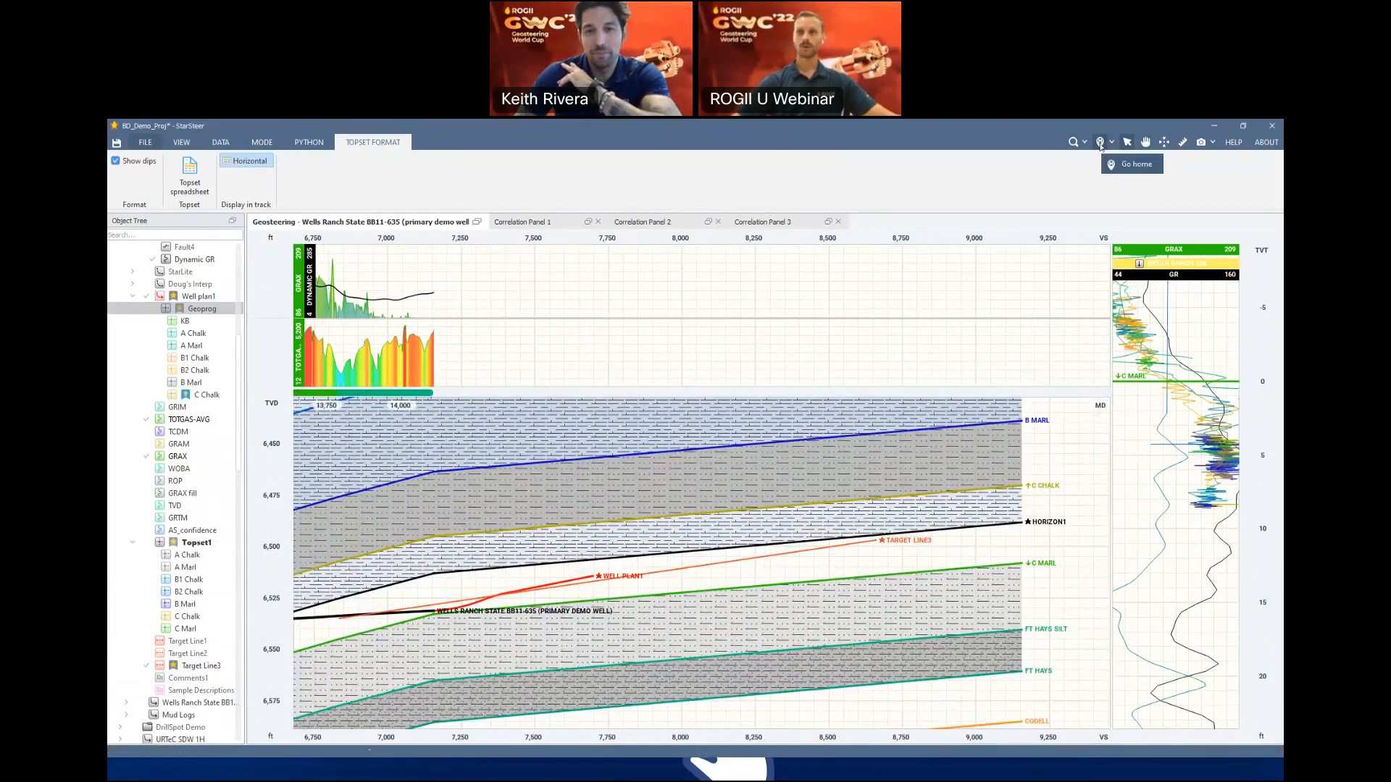
click(1099, 142)
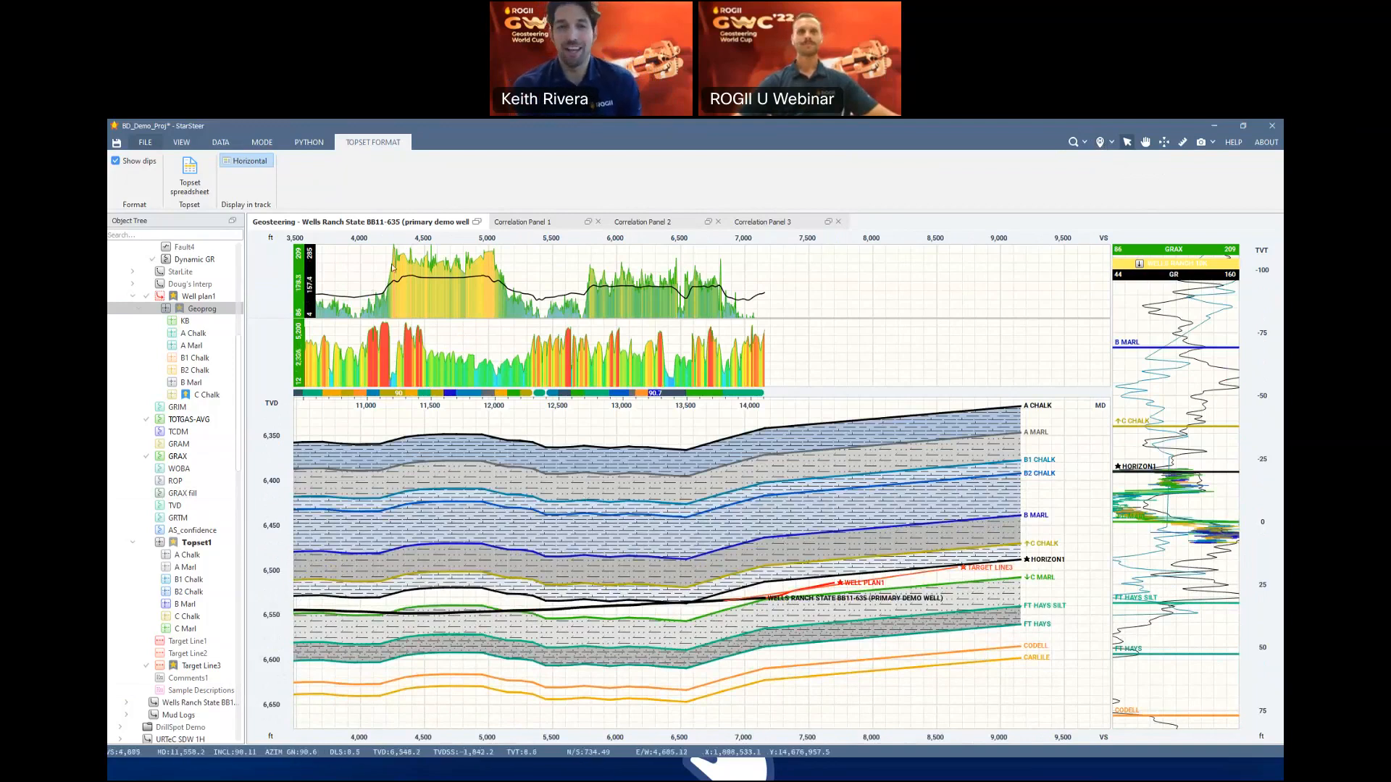
Add the Map View beside the cross-section and bring the ends of the laterals into view in both
click(182, 144)
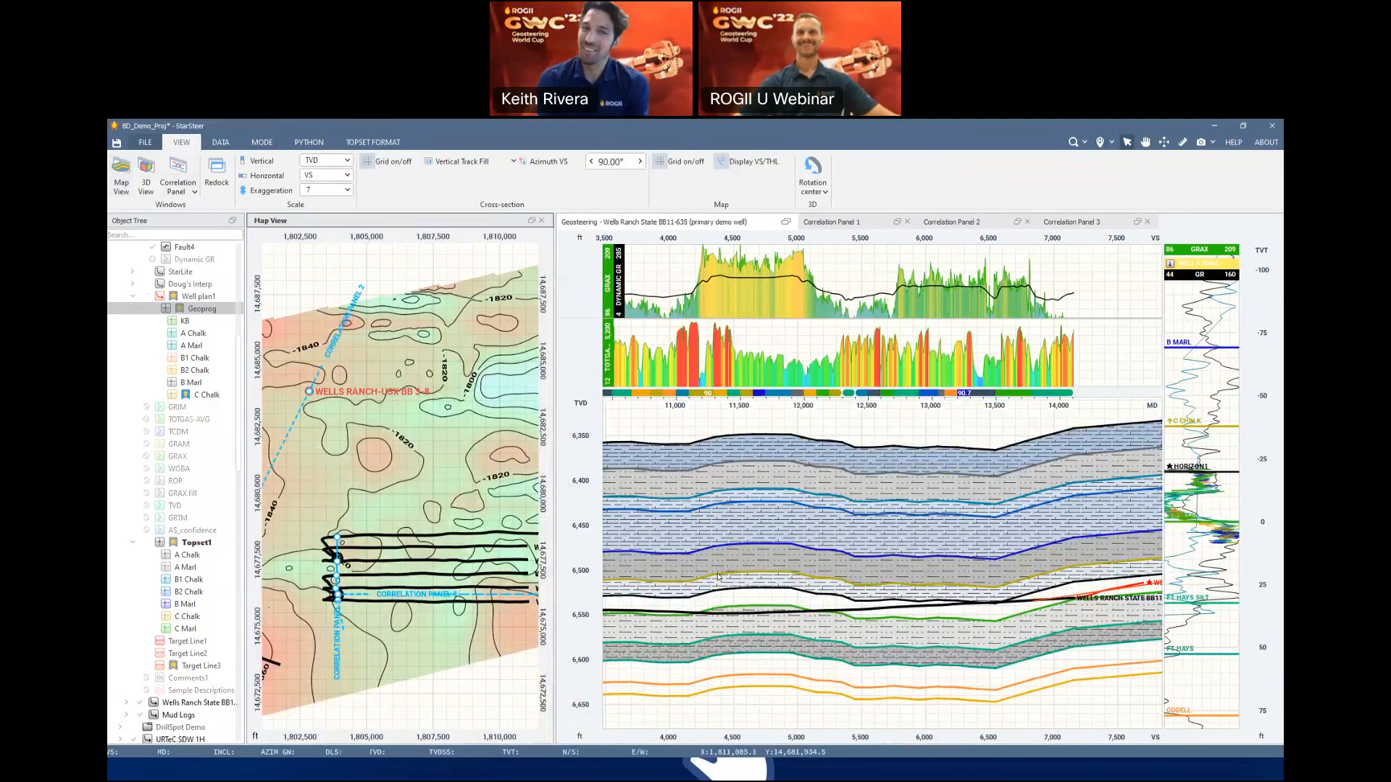
drag(864, 592, 696, 611)
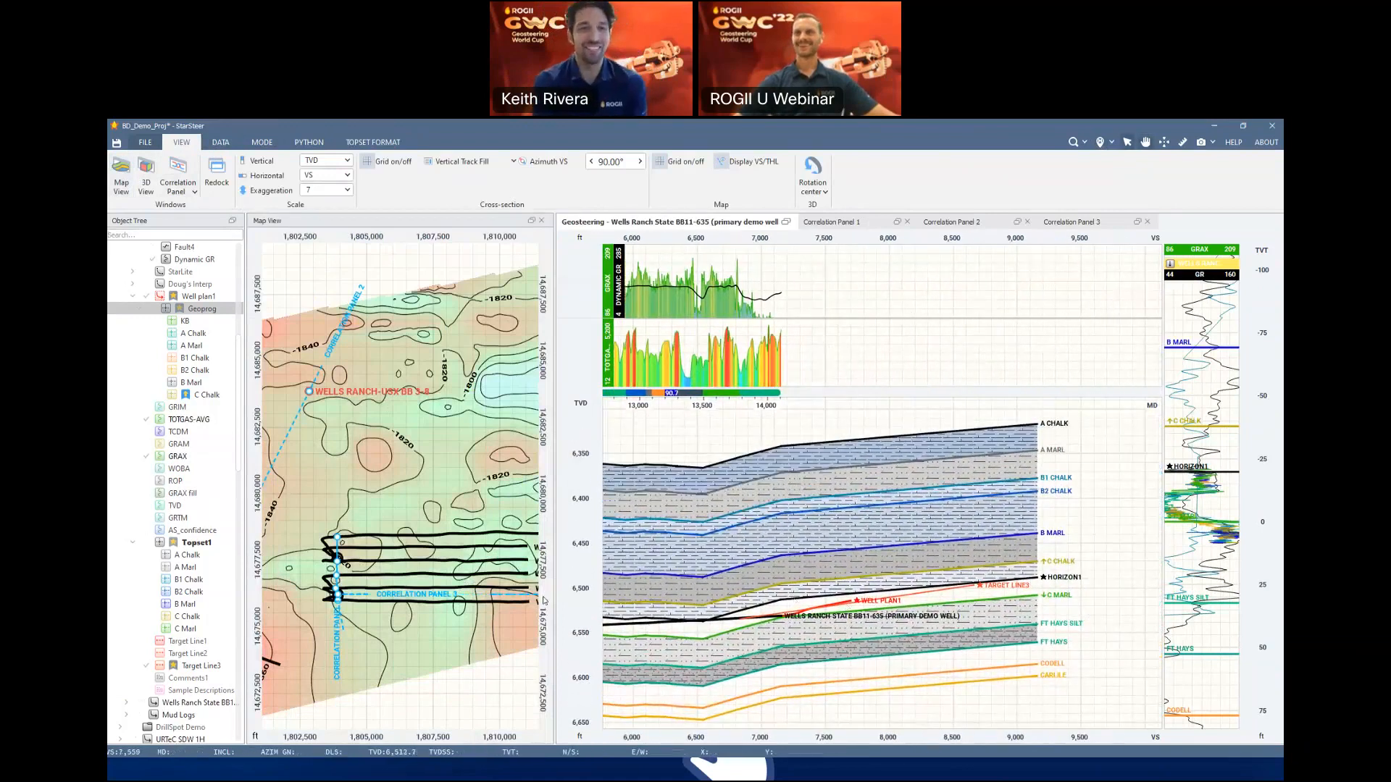
scroll(409, 595, up, 3)
drag(409, 595, 381, 595)
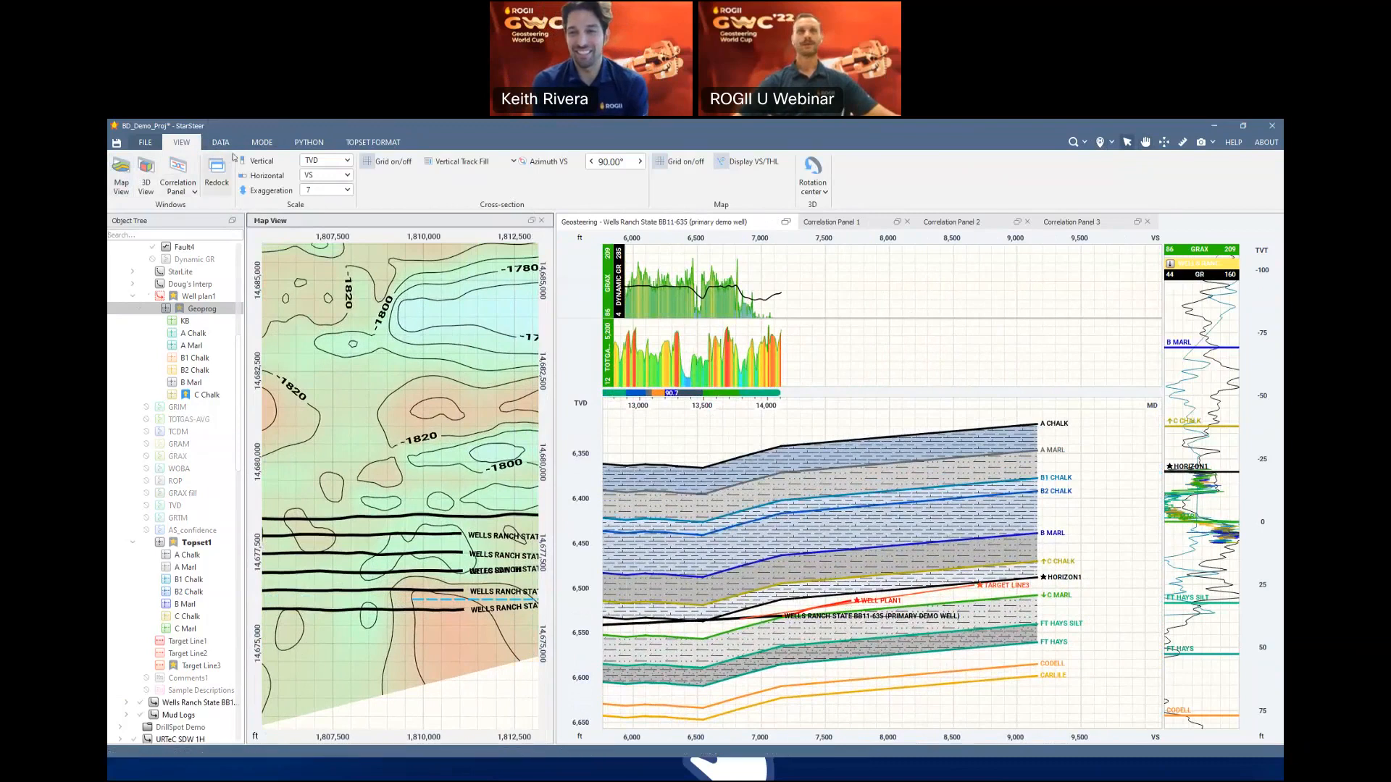
Open the Zone Statistics to review the C Chalk–C Marl and C Marl–Ft Hays Silt zones, and close them
click(262, 142)
click(580, 162)
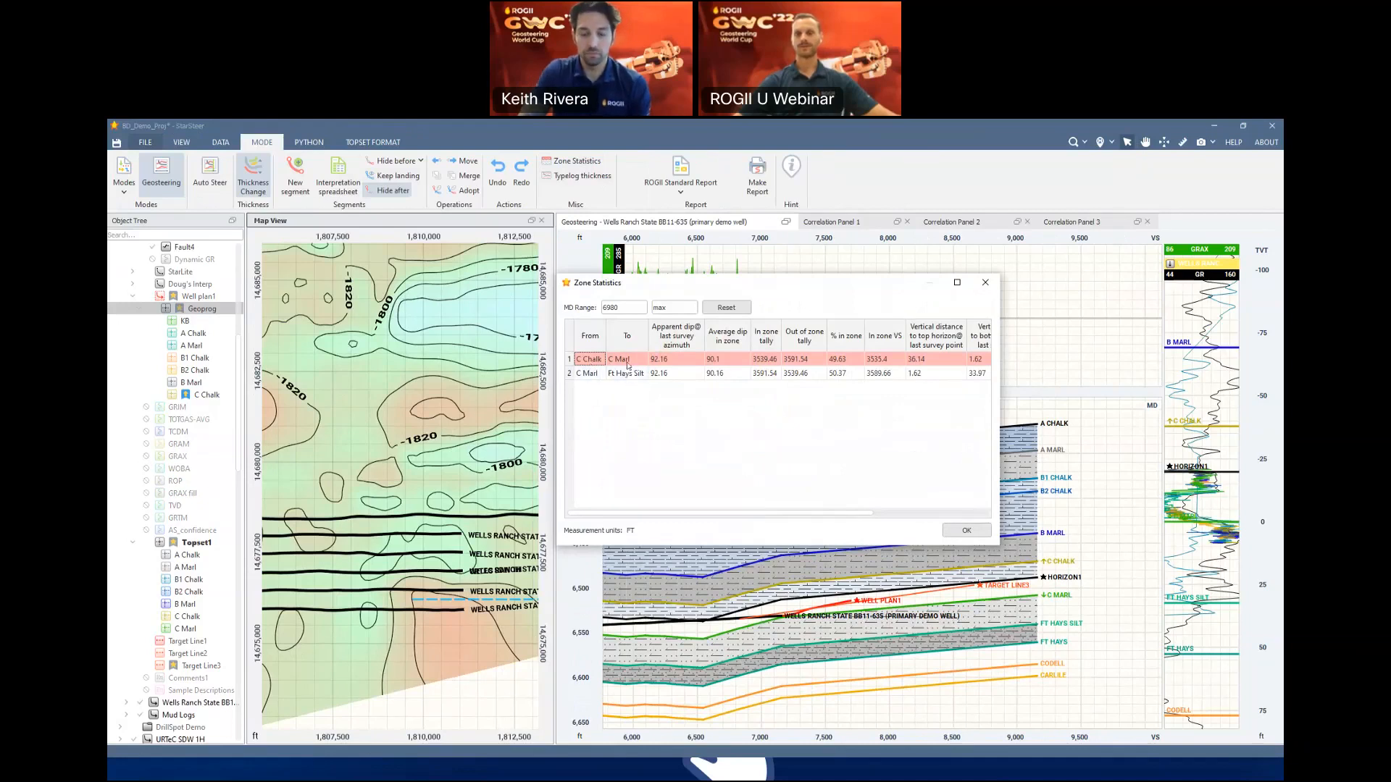
click(984, 282)
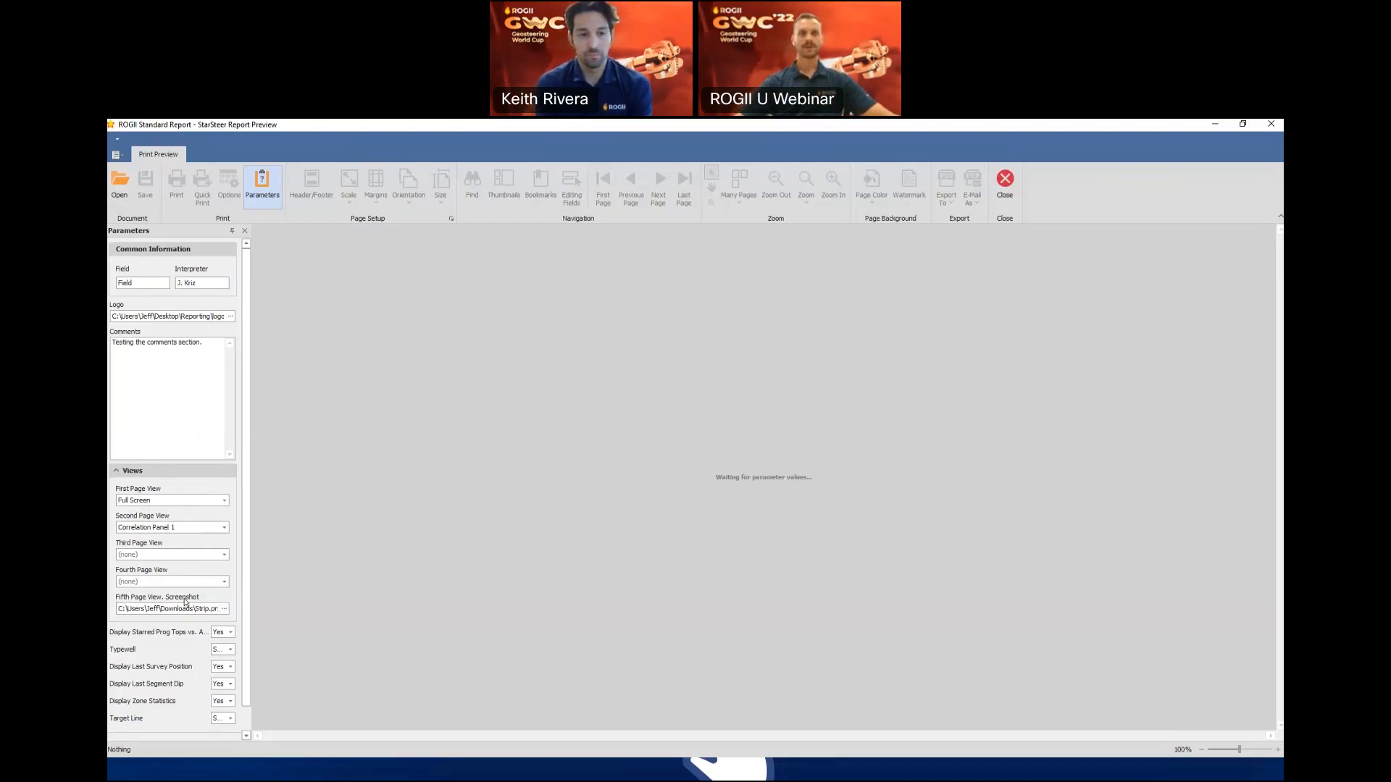
Use Strip_KR.jpg from the Downloads folder as the Fifth Page View screenshot of the ROGII Standard Report
click(224, 610)
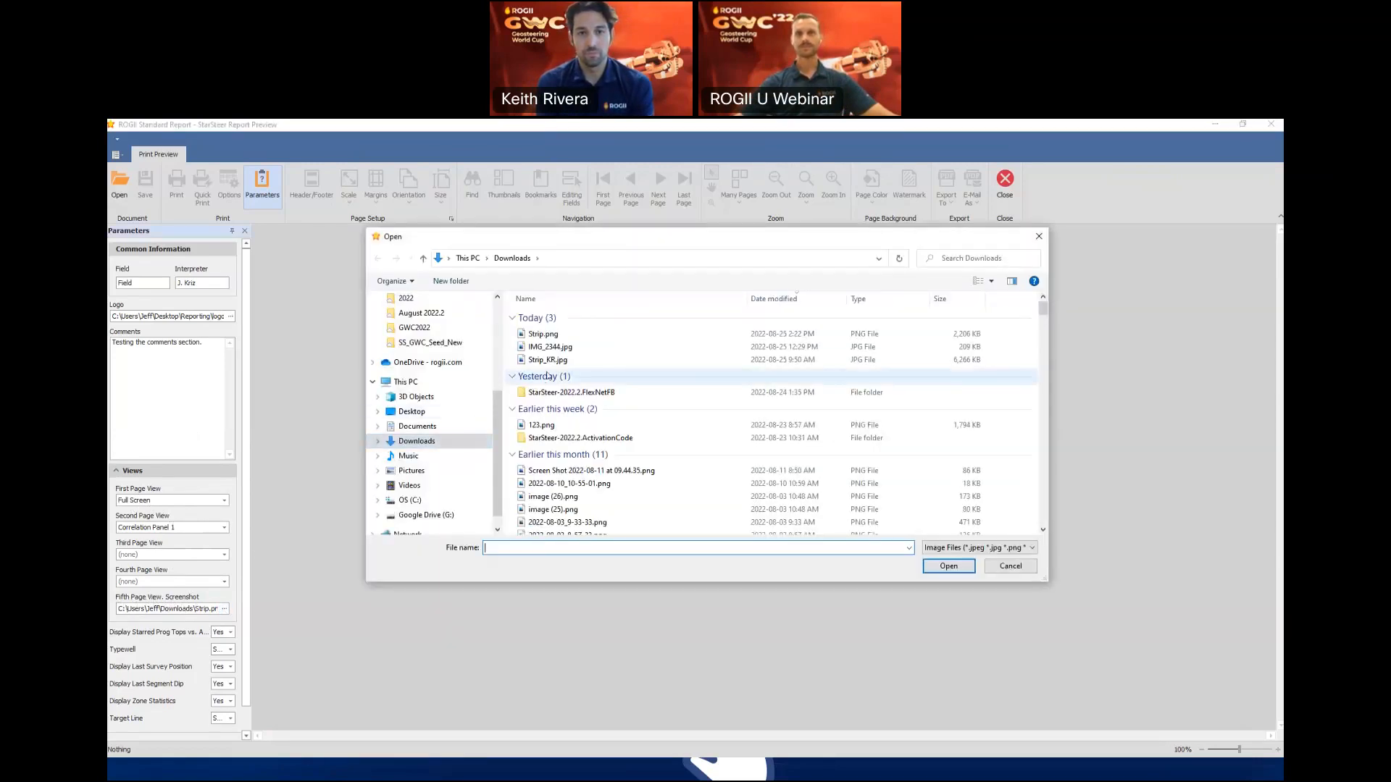
double_click(548, 360)
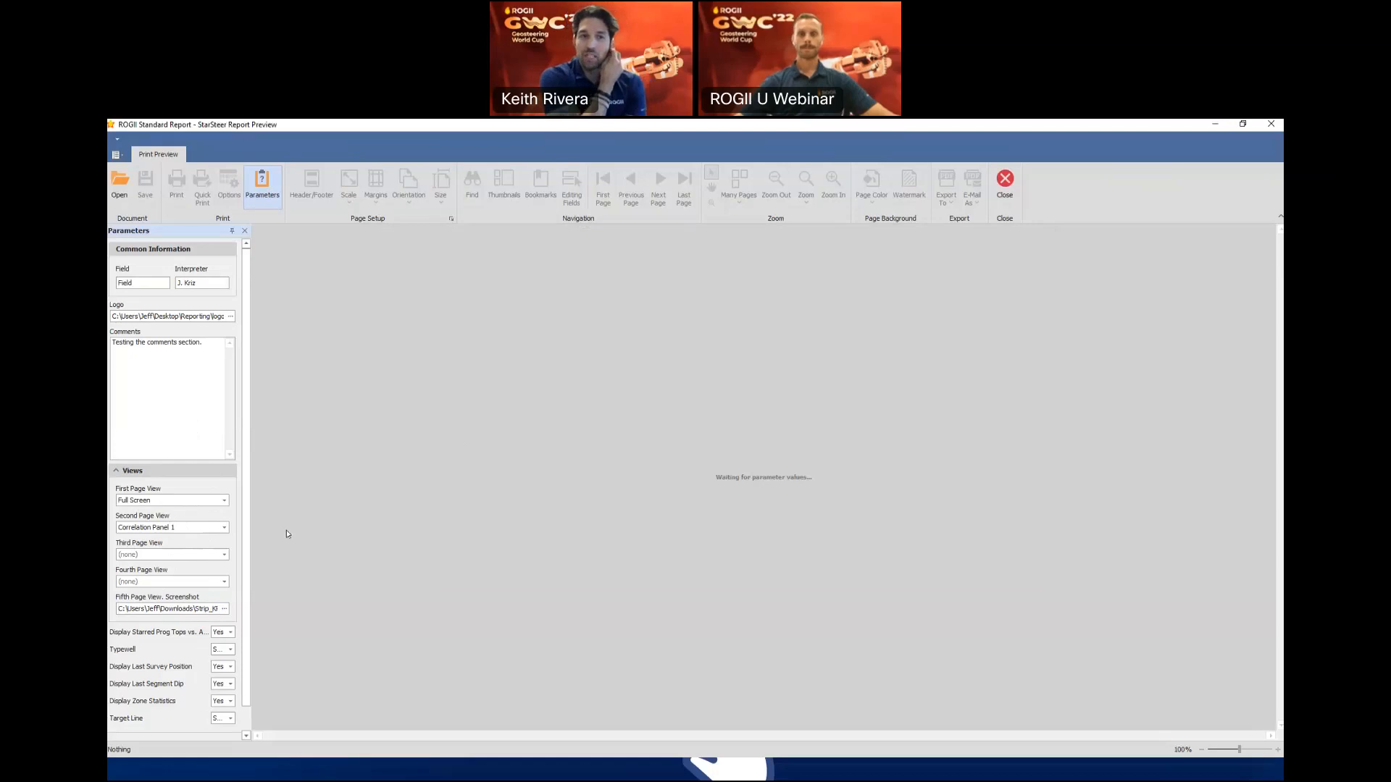
scroll(168, 557, down, 1)
scroll(177, 558, up, 1)
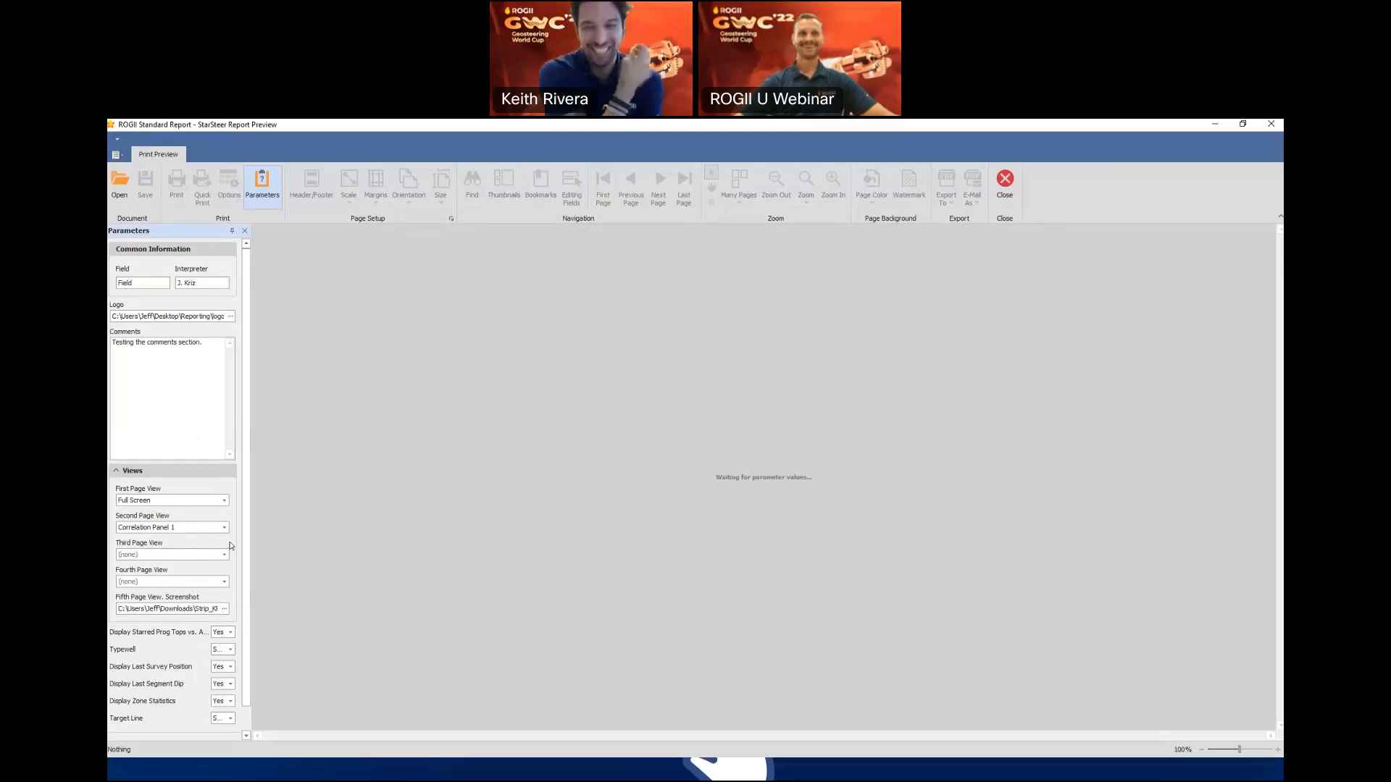
Widen the report parameters, keep Display Starred Prog Tops vs. Actual Tops at Yes and Target Line at Starred, and submit the report
scroll(235, 544, down, 1)
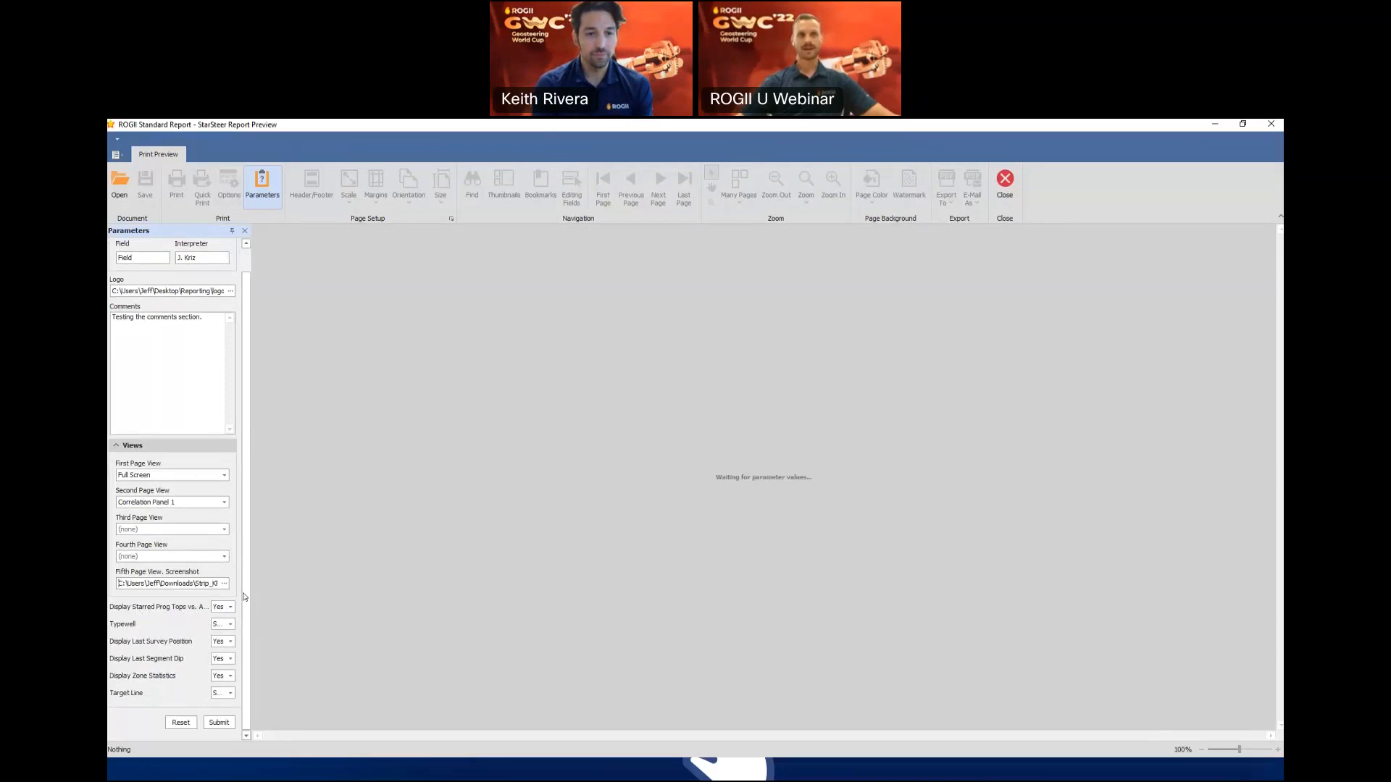
drag(251, 592, 339, 590)
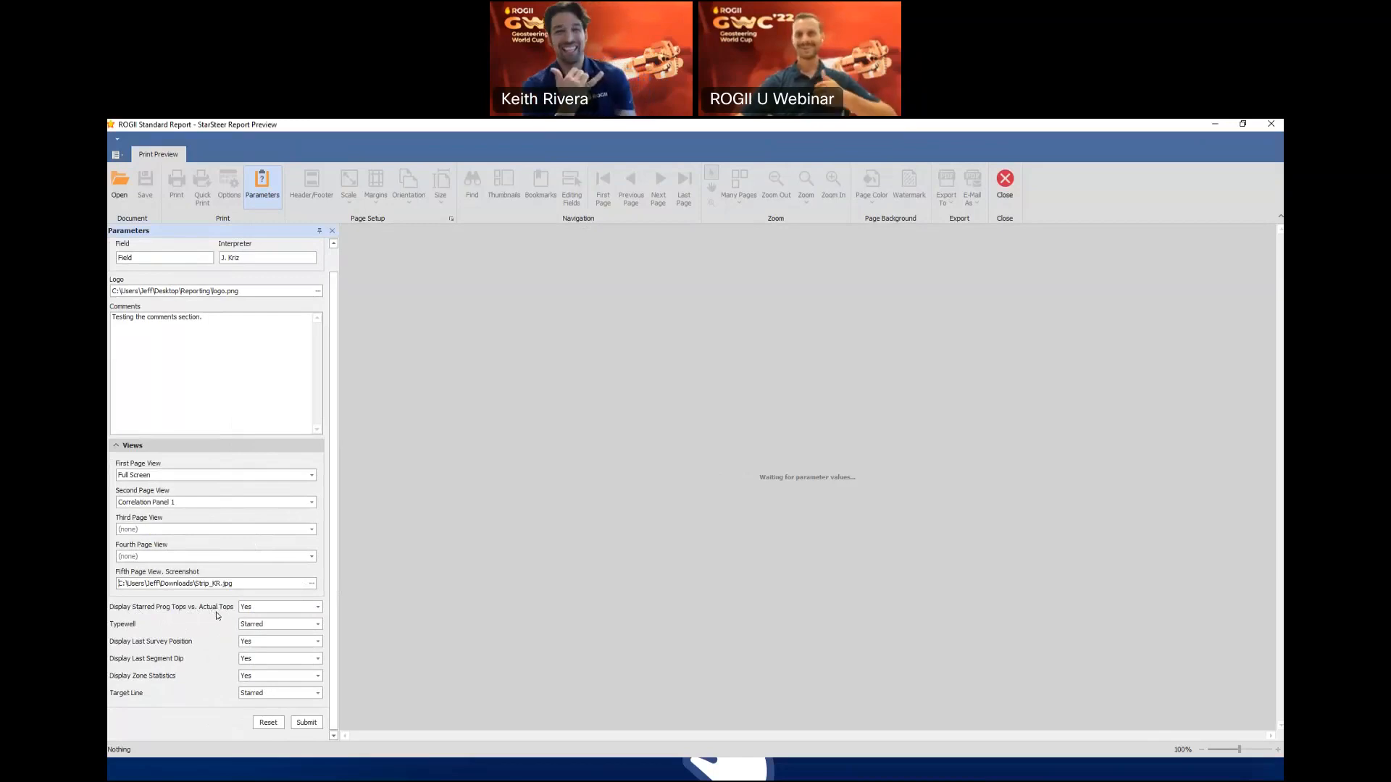
click(307, 607)
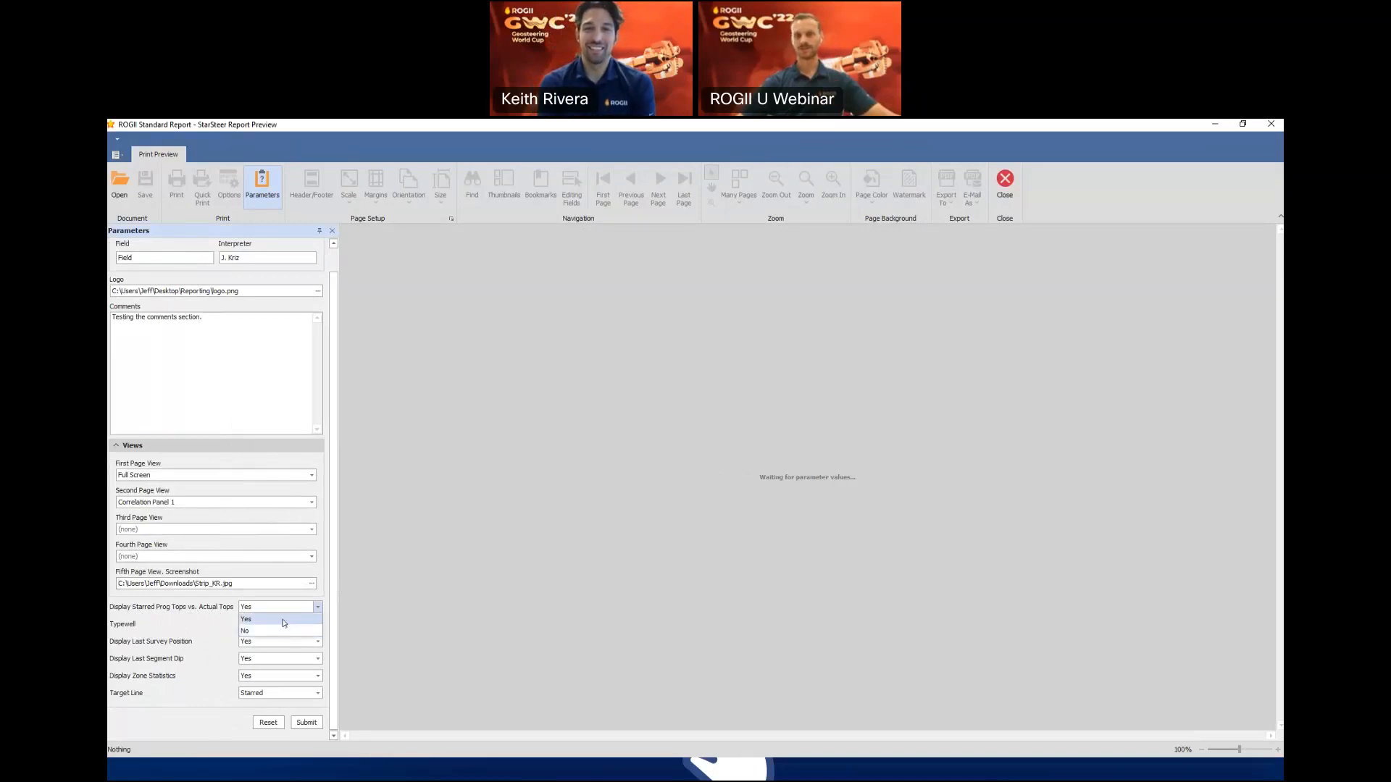
click(283, 620)
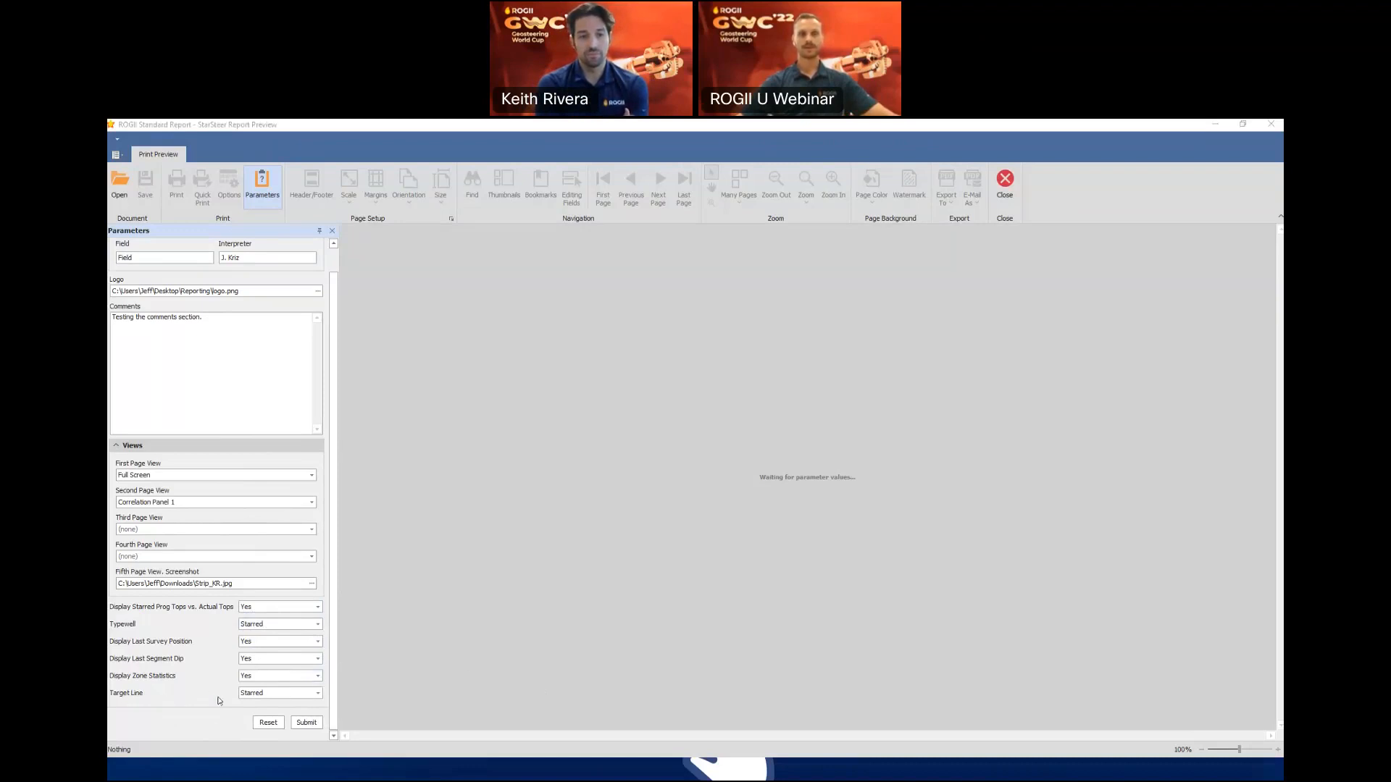
click(317, 693)
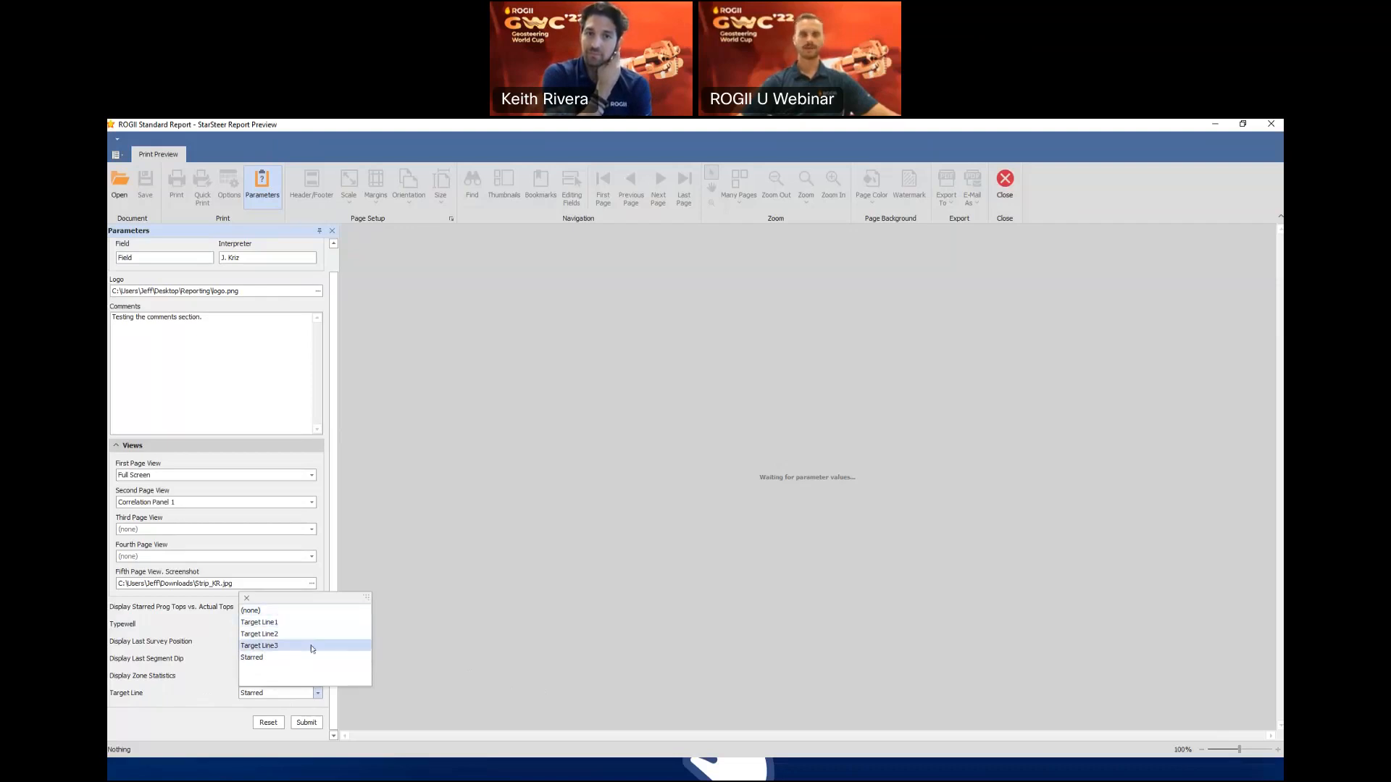
click(274, 662)
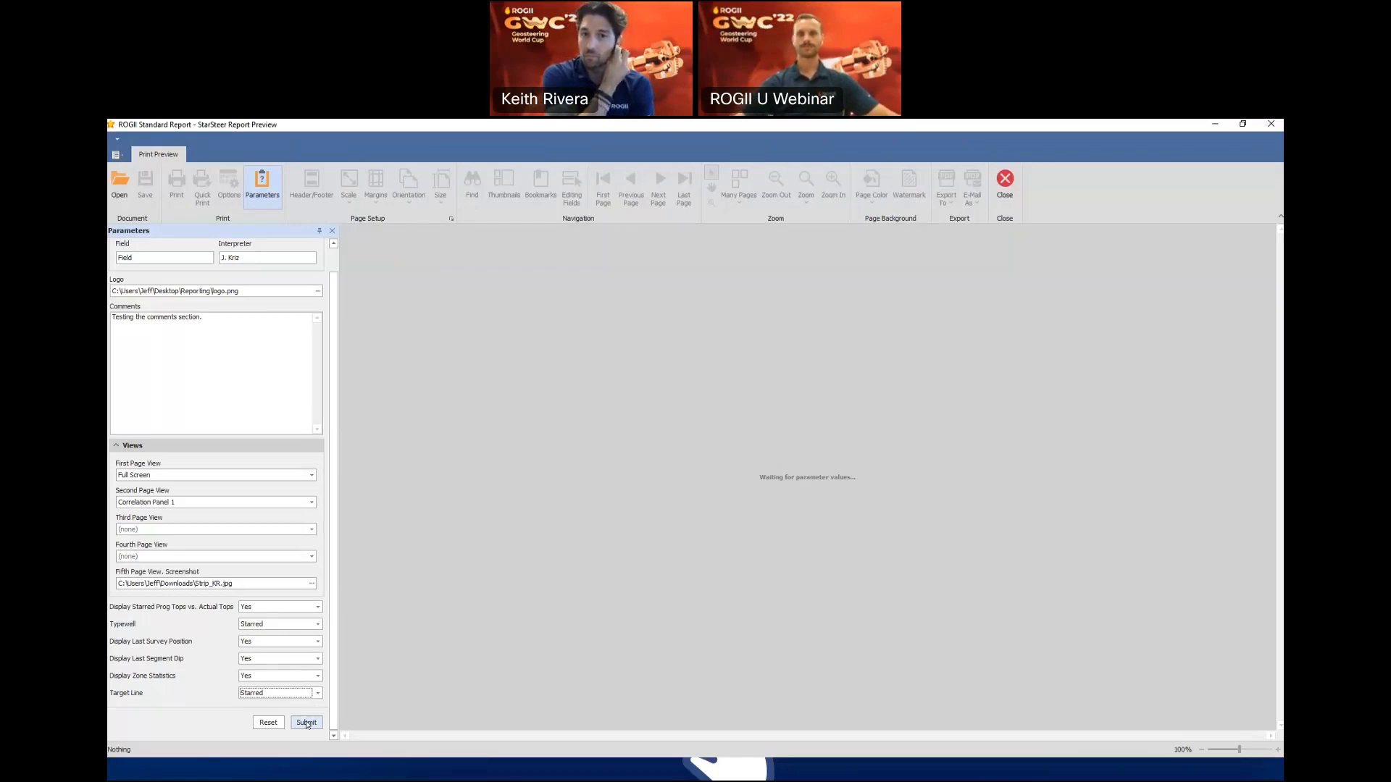
click(306, 723)
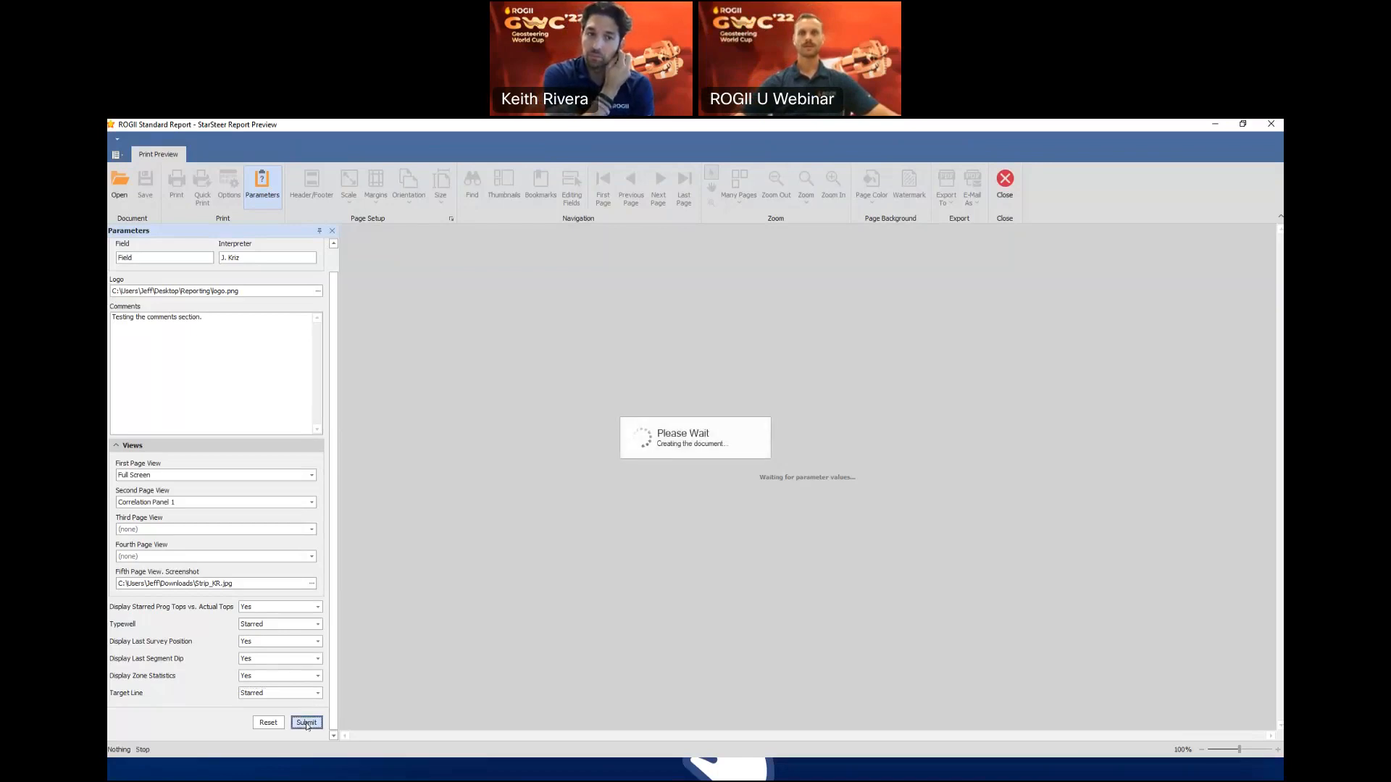
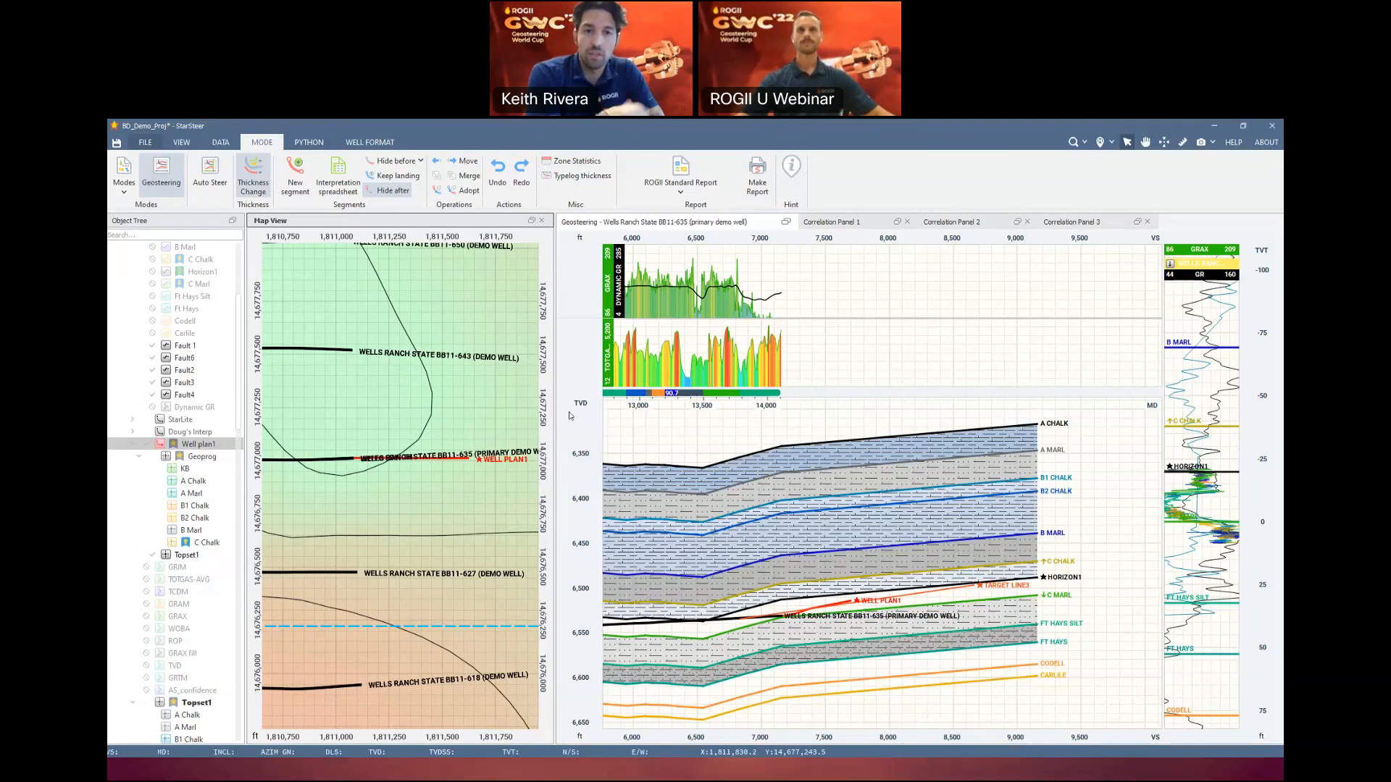
Open the Python scripting window, enlarge it, and expand the Log operations templates
click(310, 141)
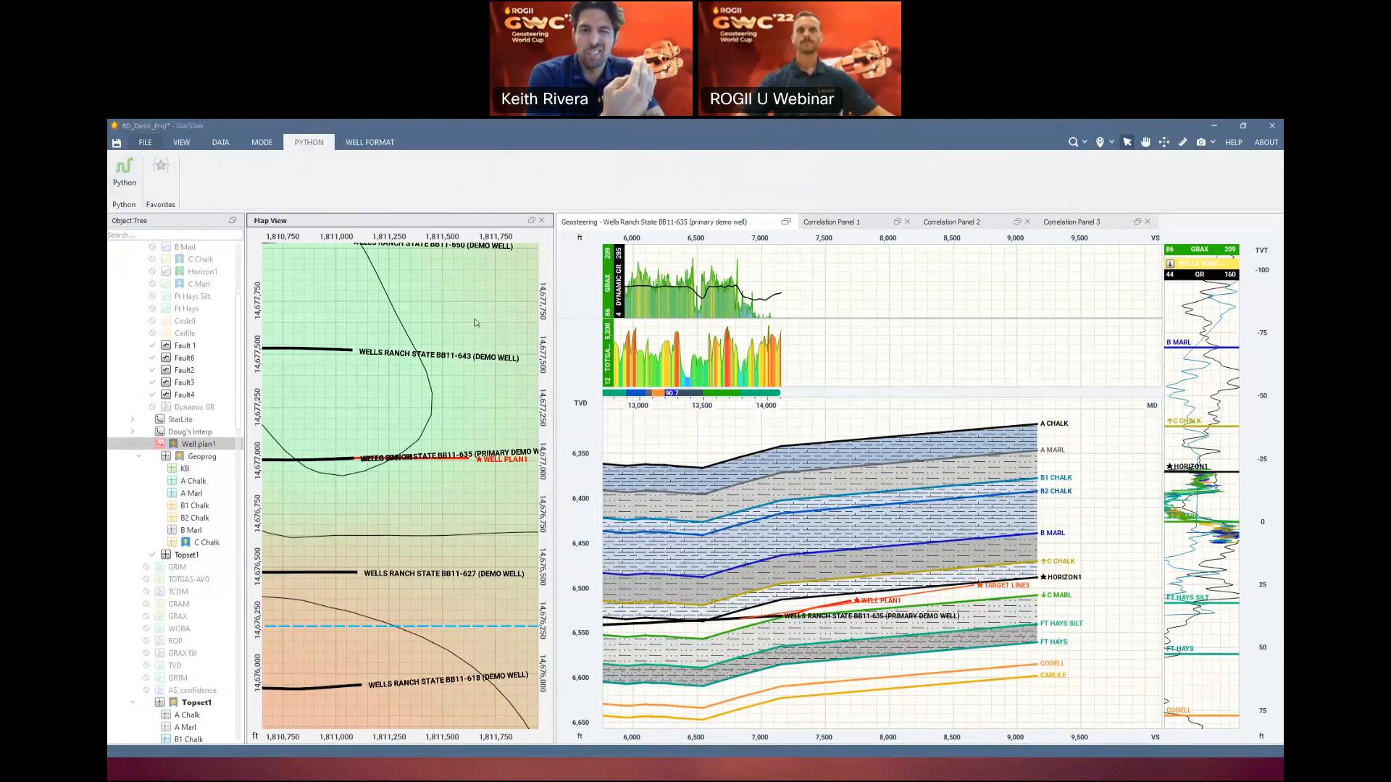
drag(108, 274, 647, 295)
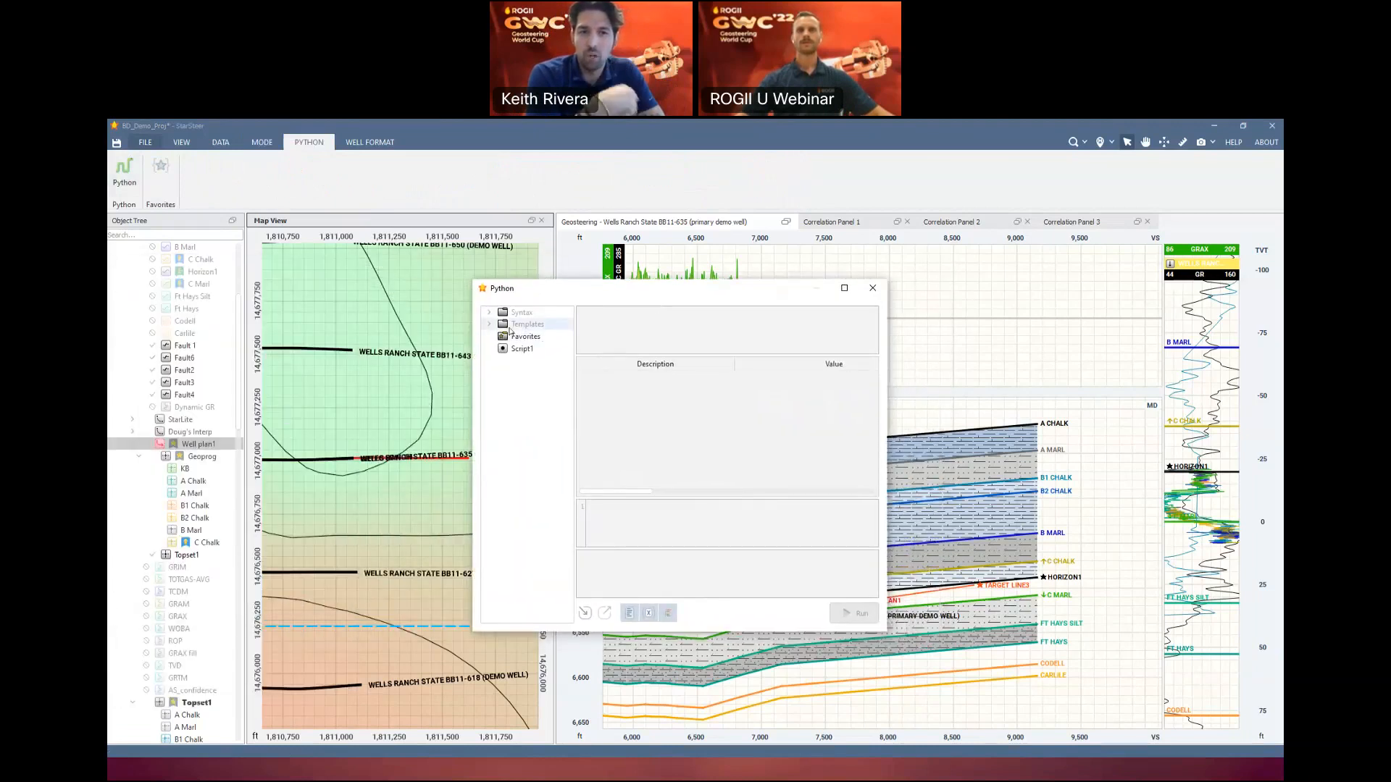
click(489, 324)
drag(574, 407, 610, 406)
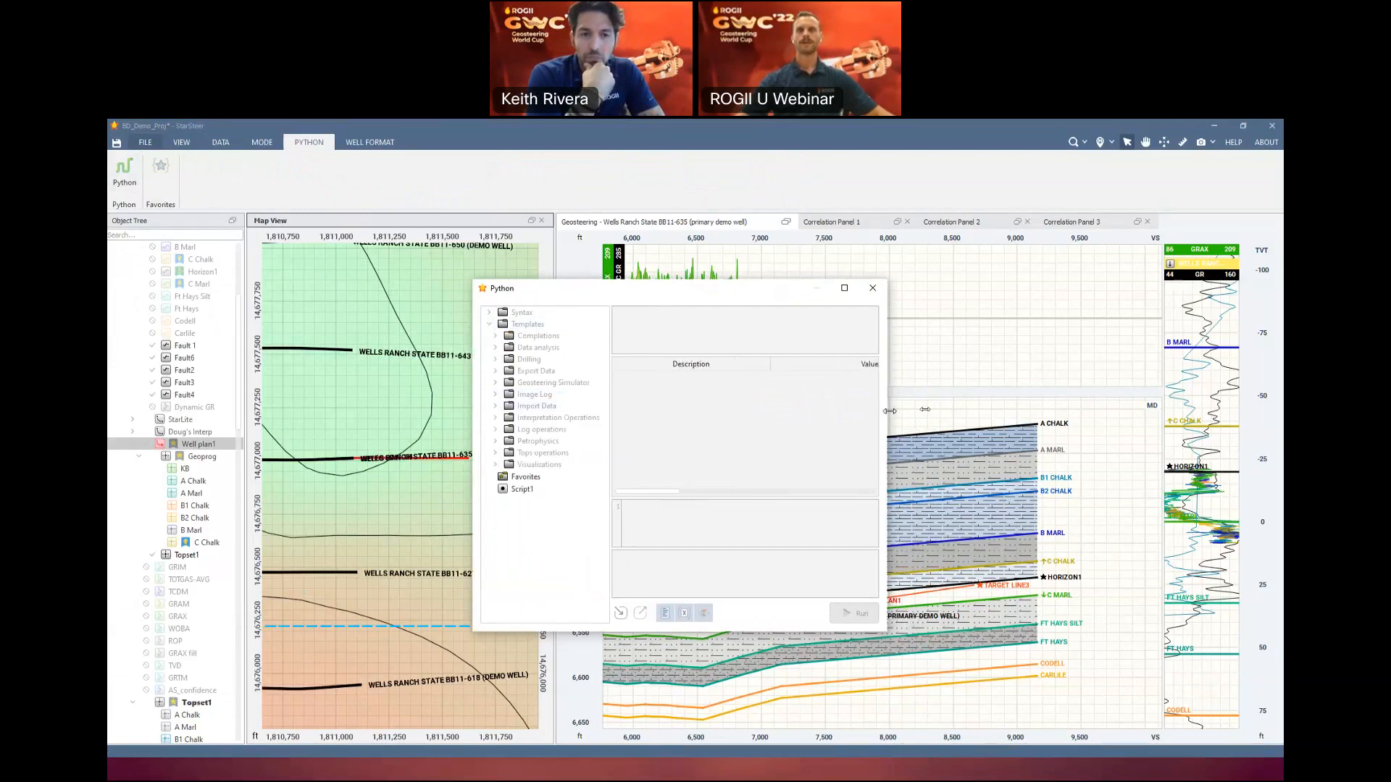
drag(888, 411, 998, 406)
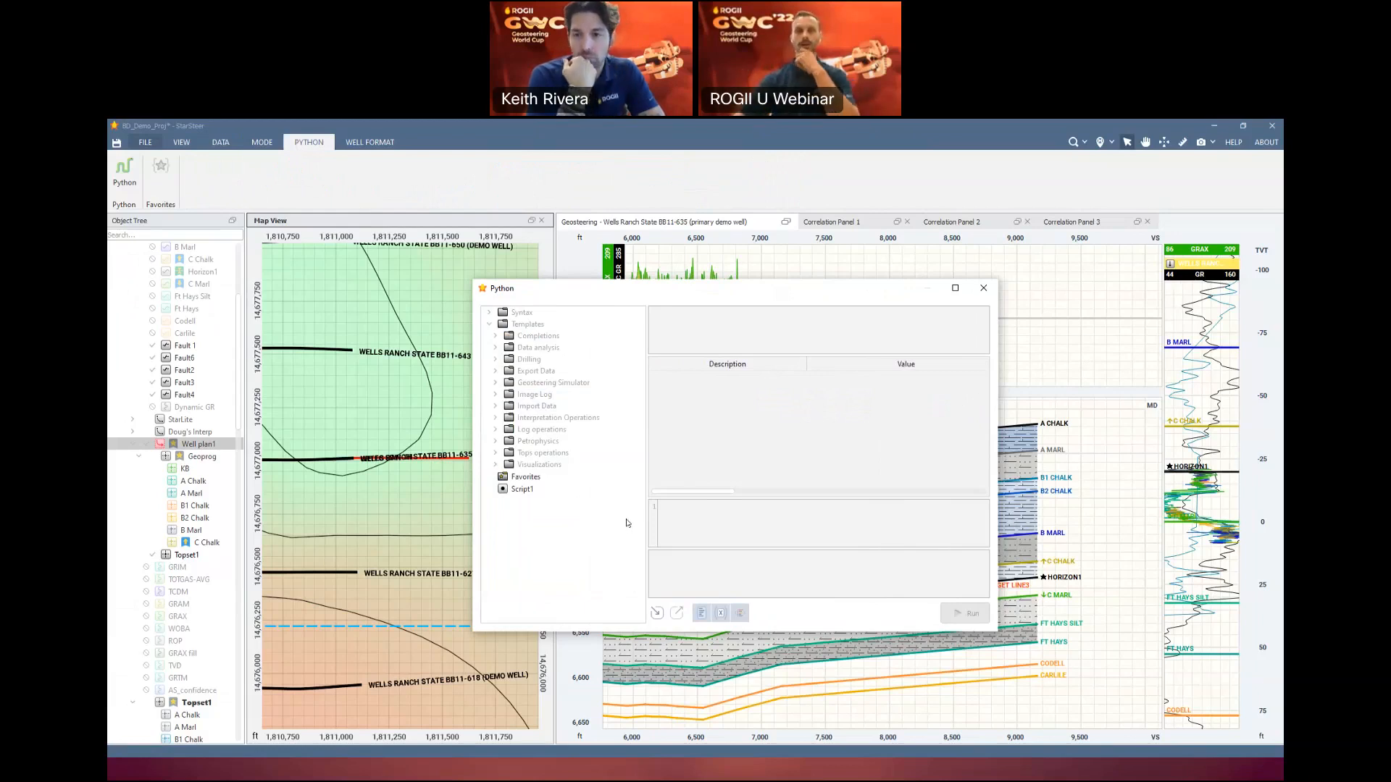
click(495, 430)
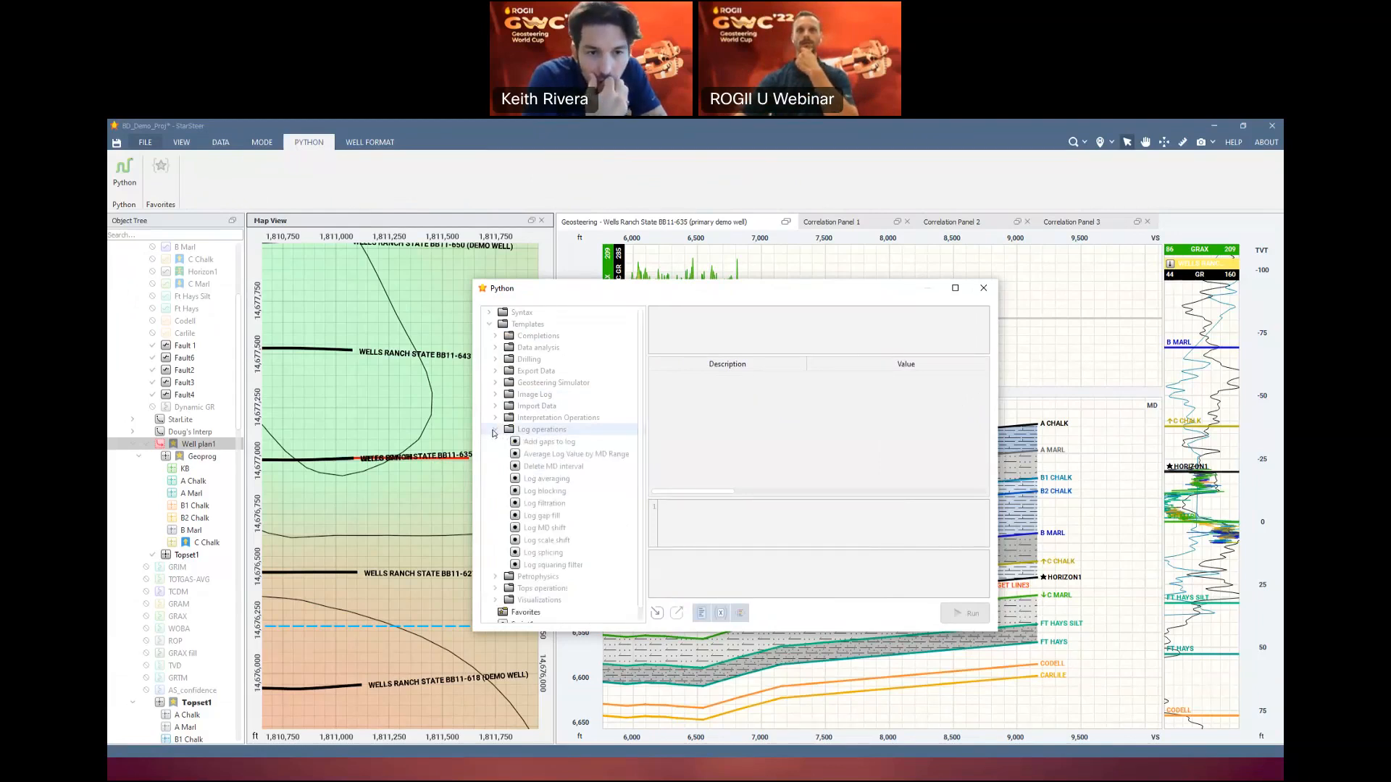
Collapse the Log operations templates and look through the Drilling templates
click(495, 431)
click(496, 360)
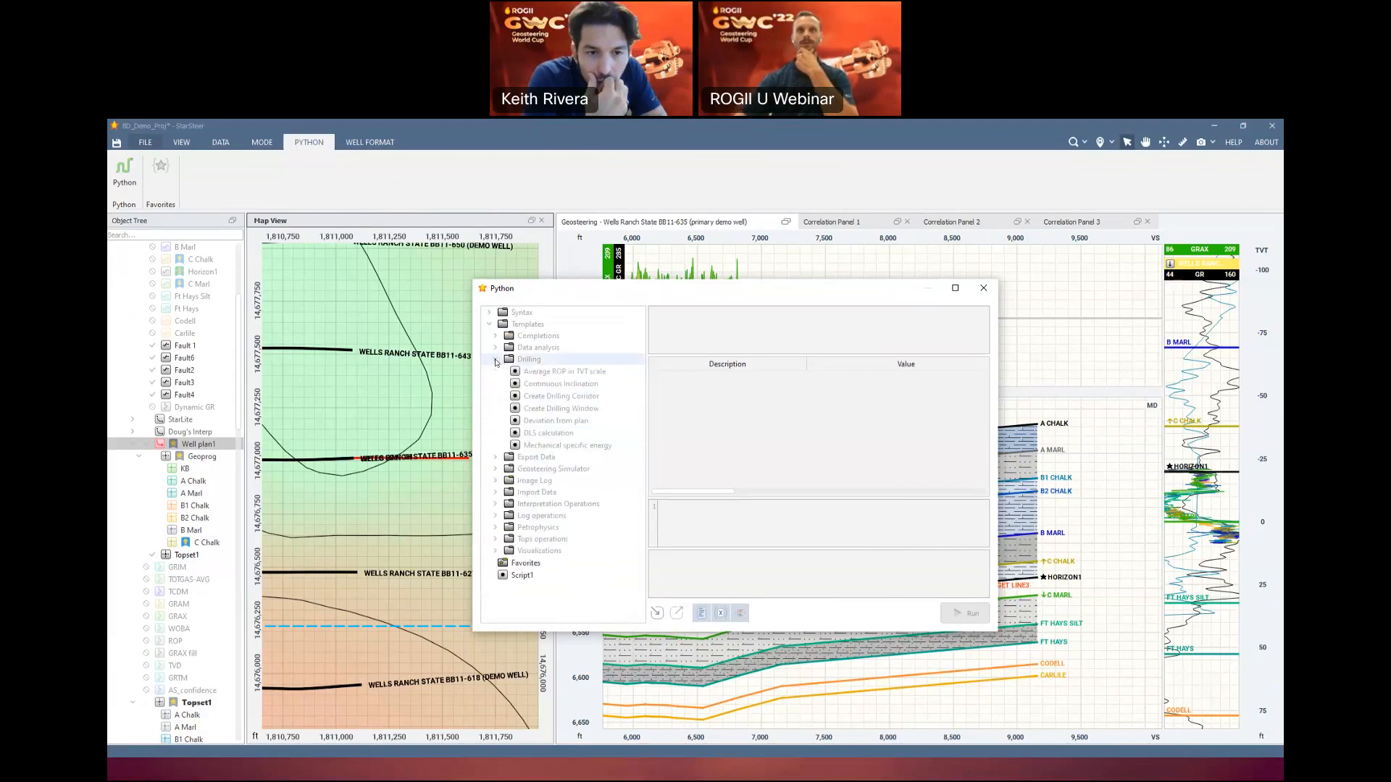
click(496, 360)
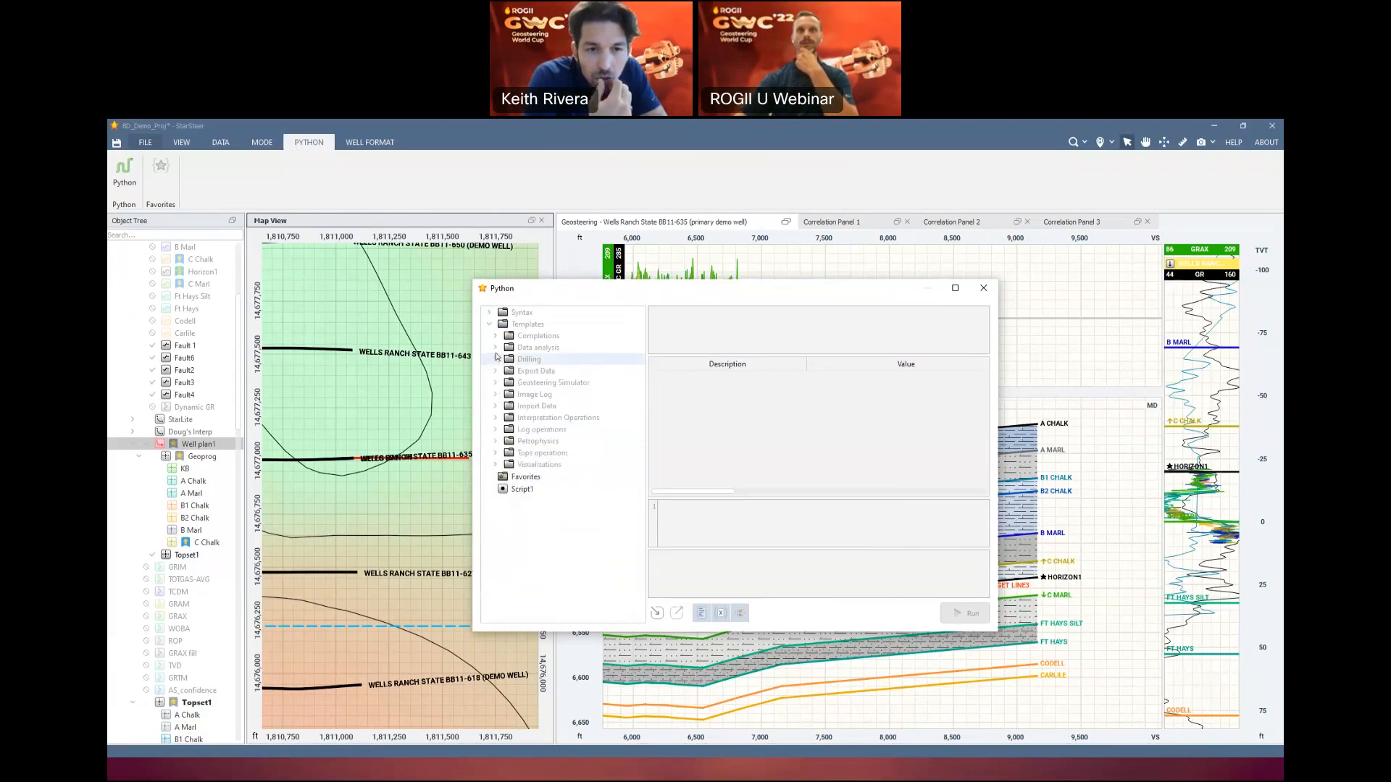
Review the Prog From Grid and TW Tops and Tops from Grids Intersections templates under Tops operations, and close the Python window
click(496, 452)
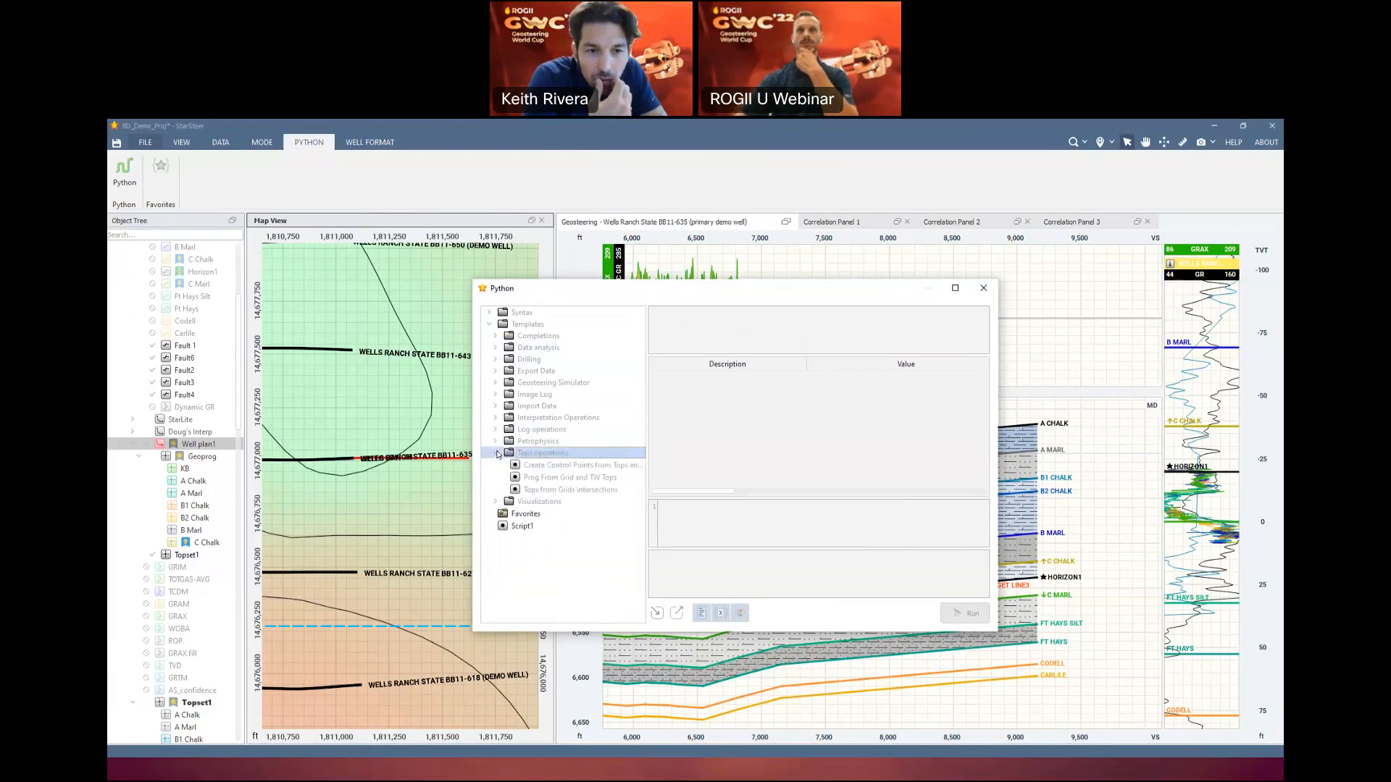
click(628, 479)
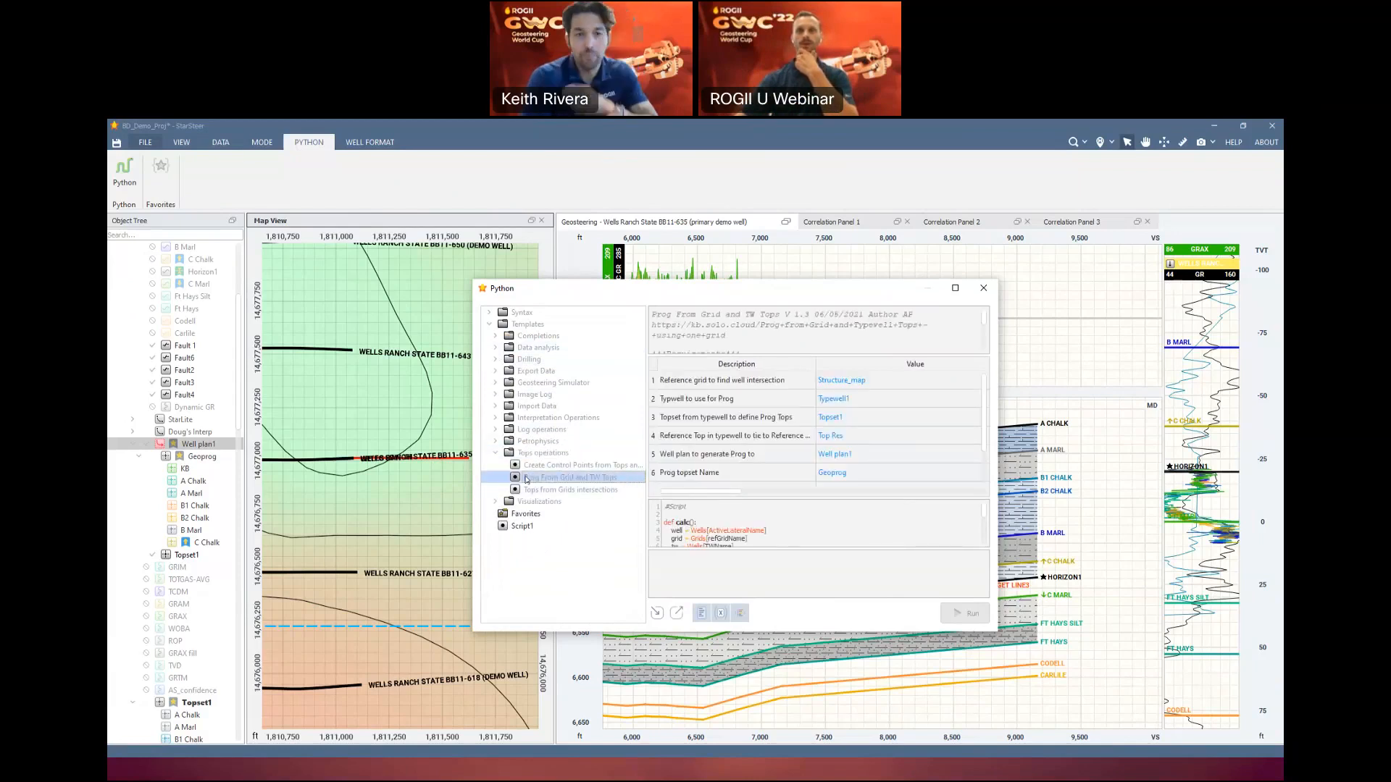
click(598, 492)
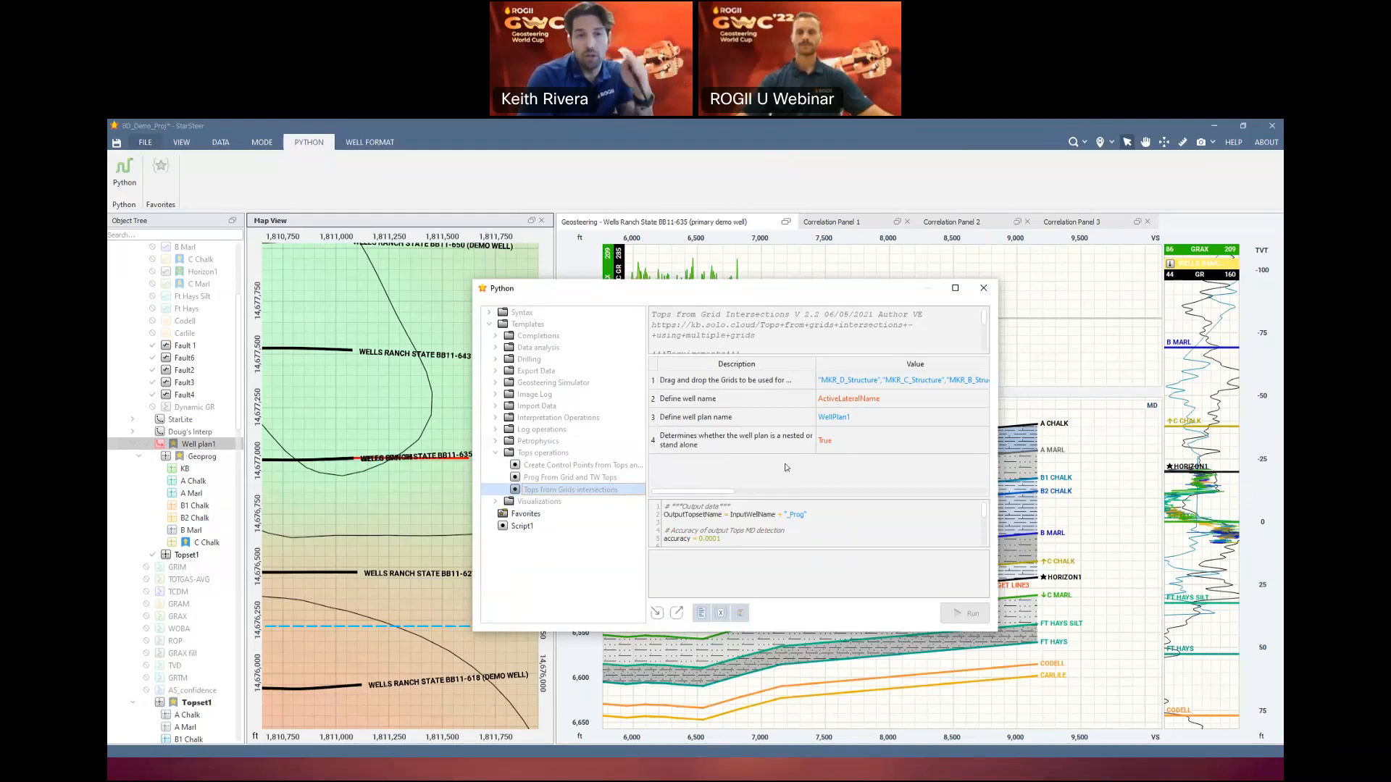
click(983, 288)
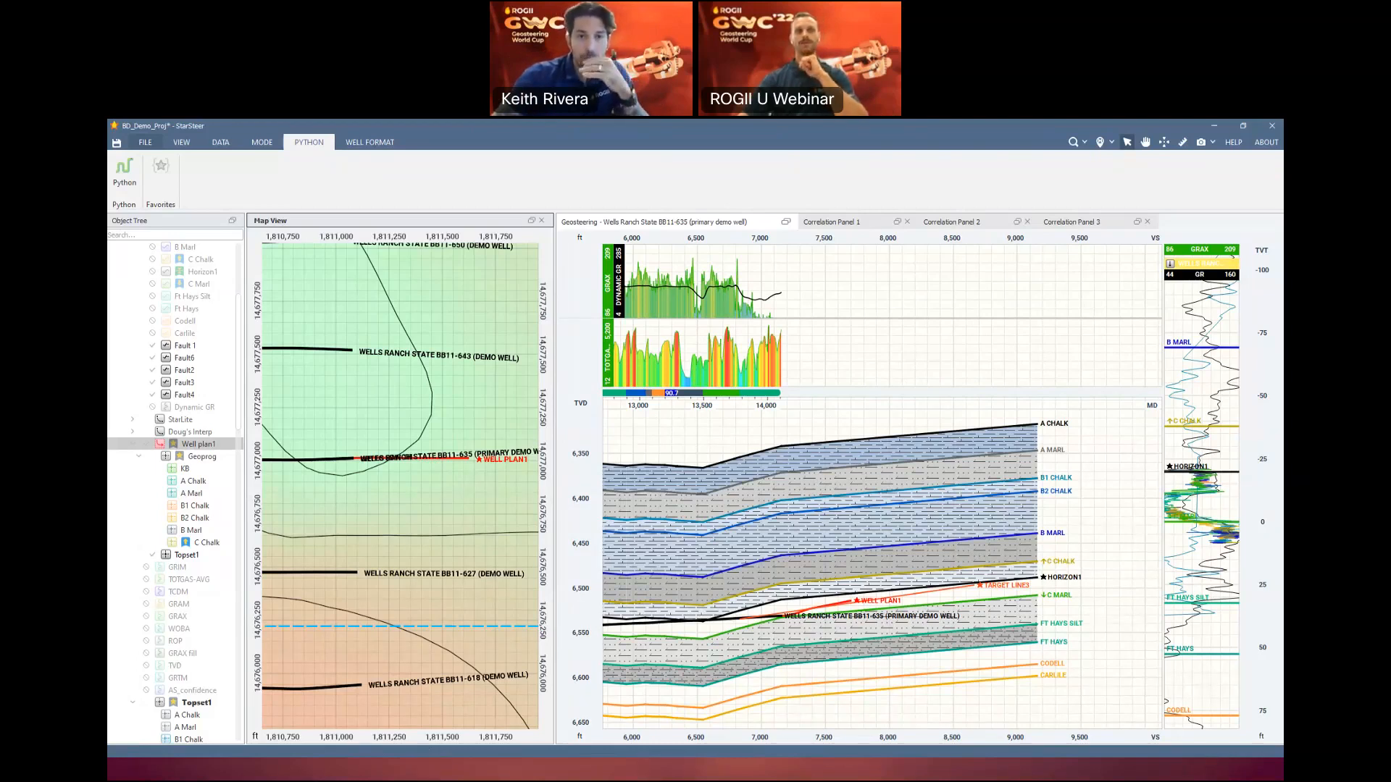
Add a new topset under Well plan1 and select the well's own Topset1
right_click(207, 447)
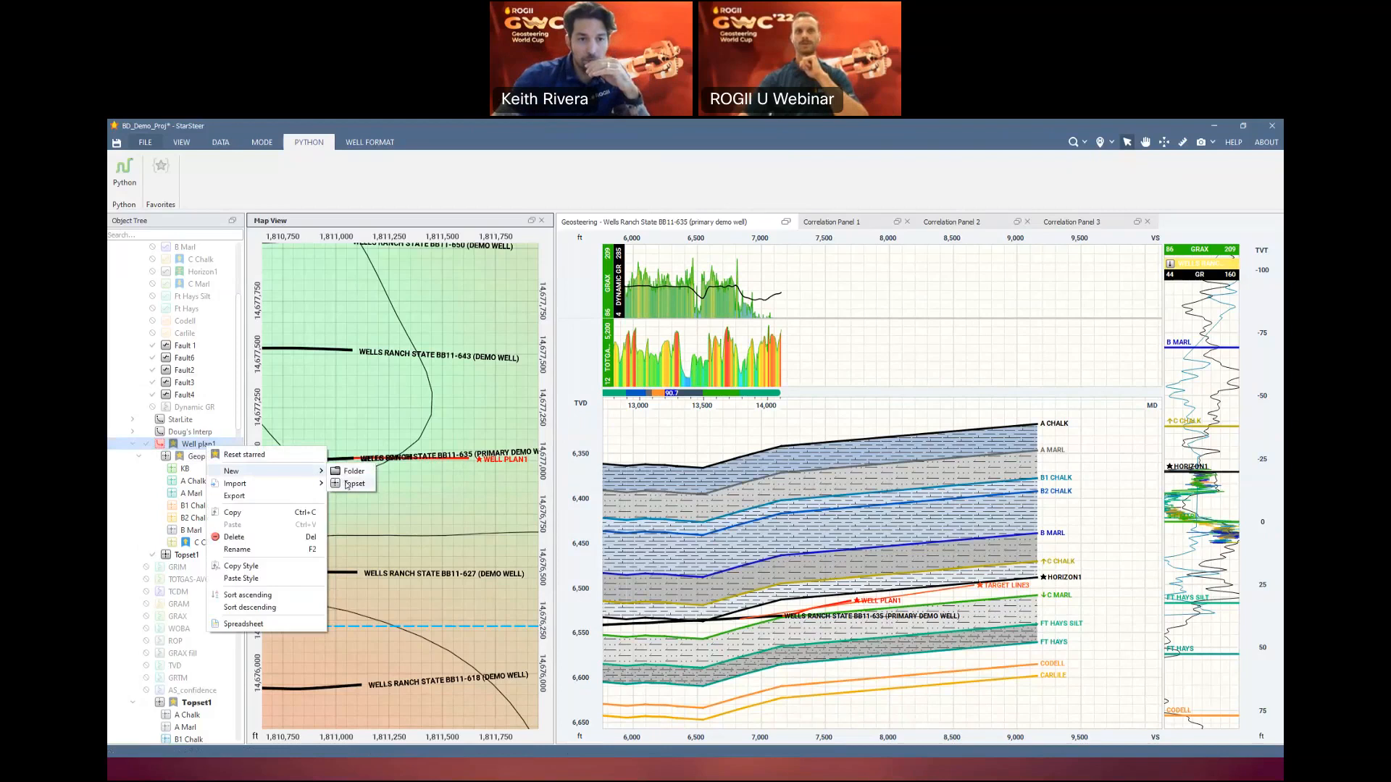
click(356, 483)
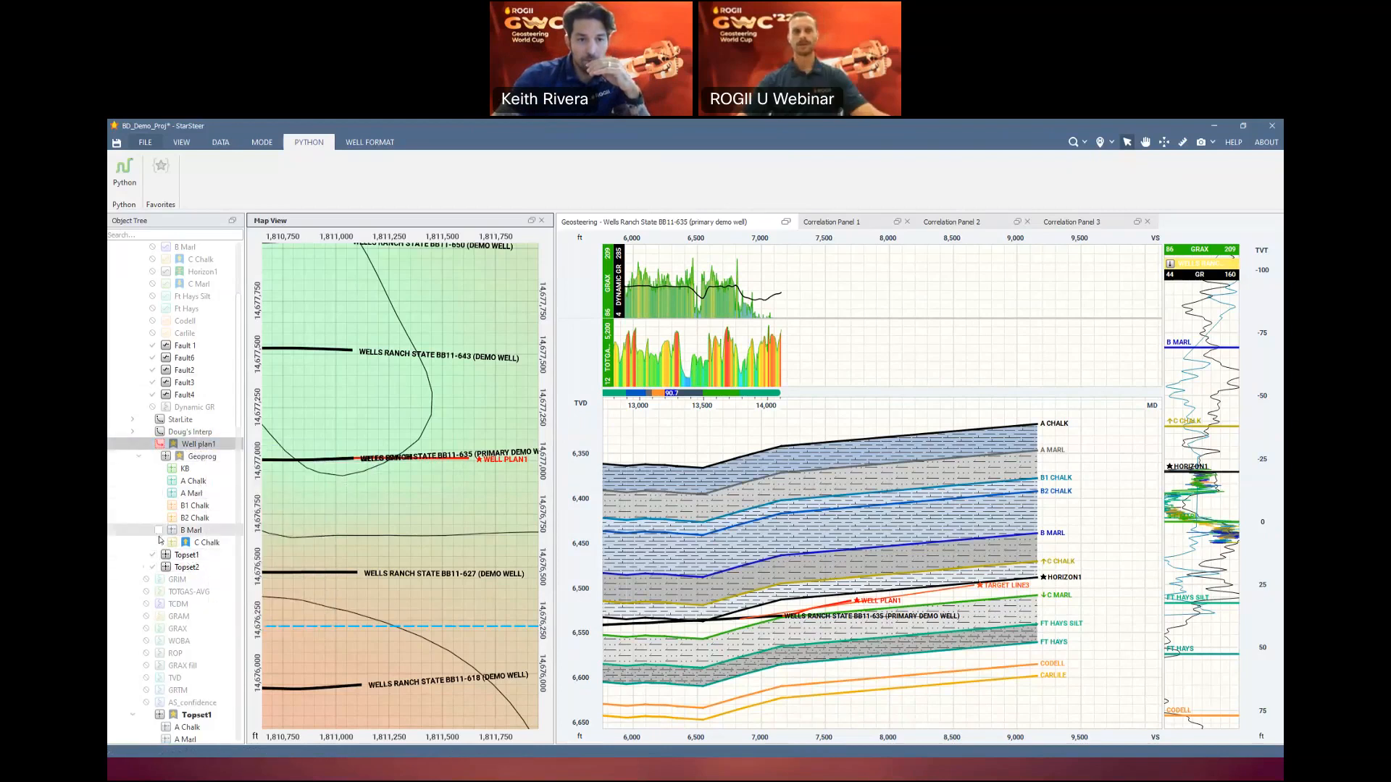
scroll(193, 615, down, 3)
click(196, 617)
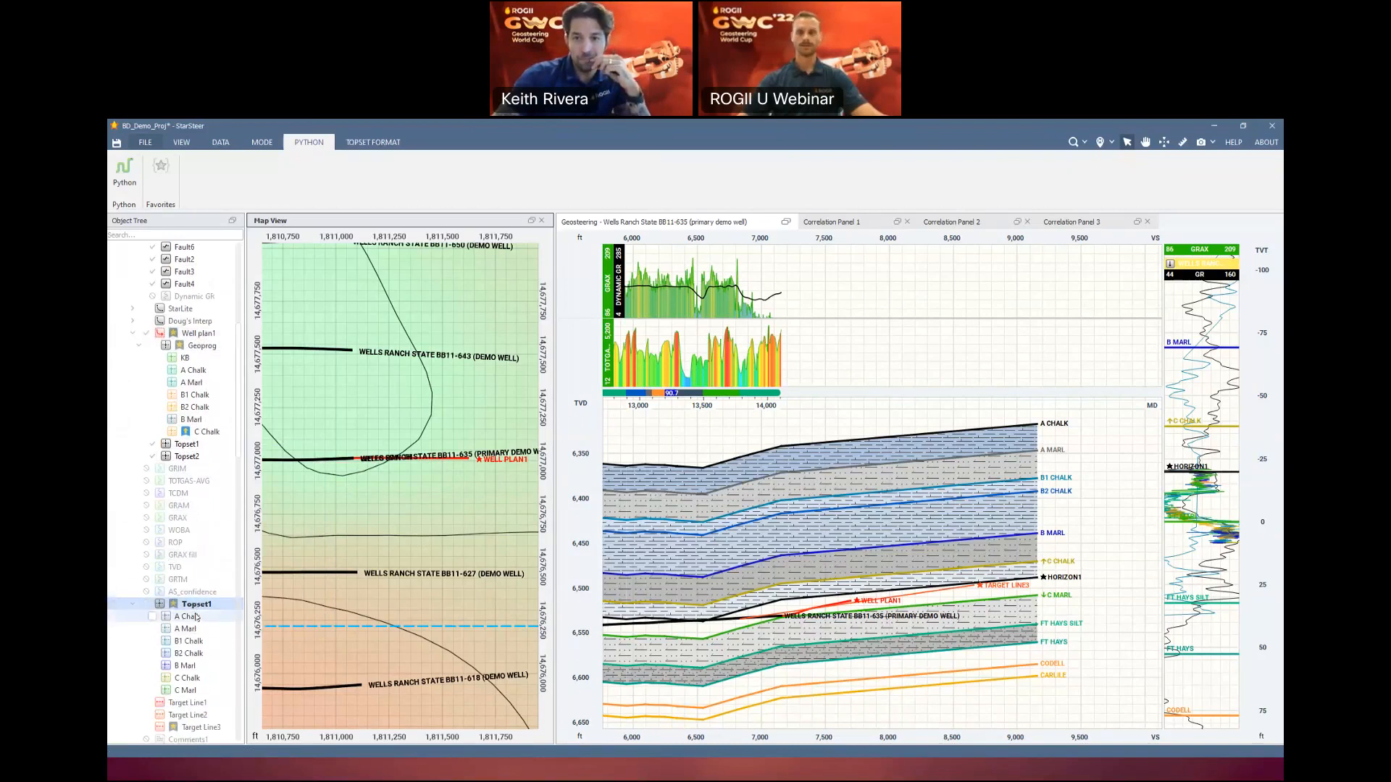
Delete Topset1 and Topset2 from Well plan1, keeping the Geoprog topset
scroll(210, 551, up, 2)
click(216, 518)
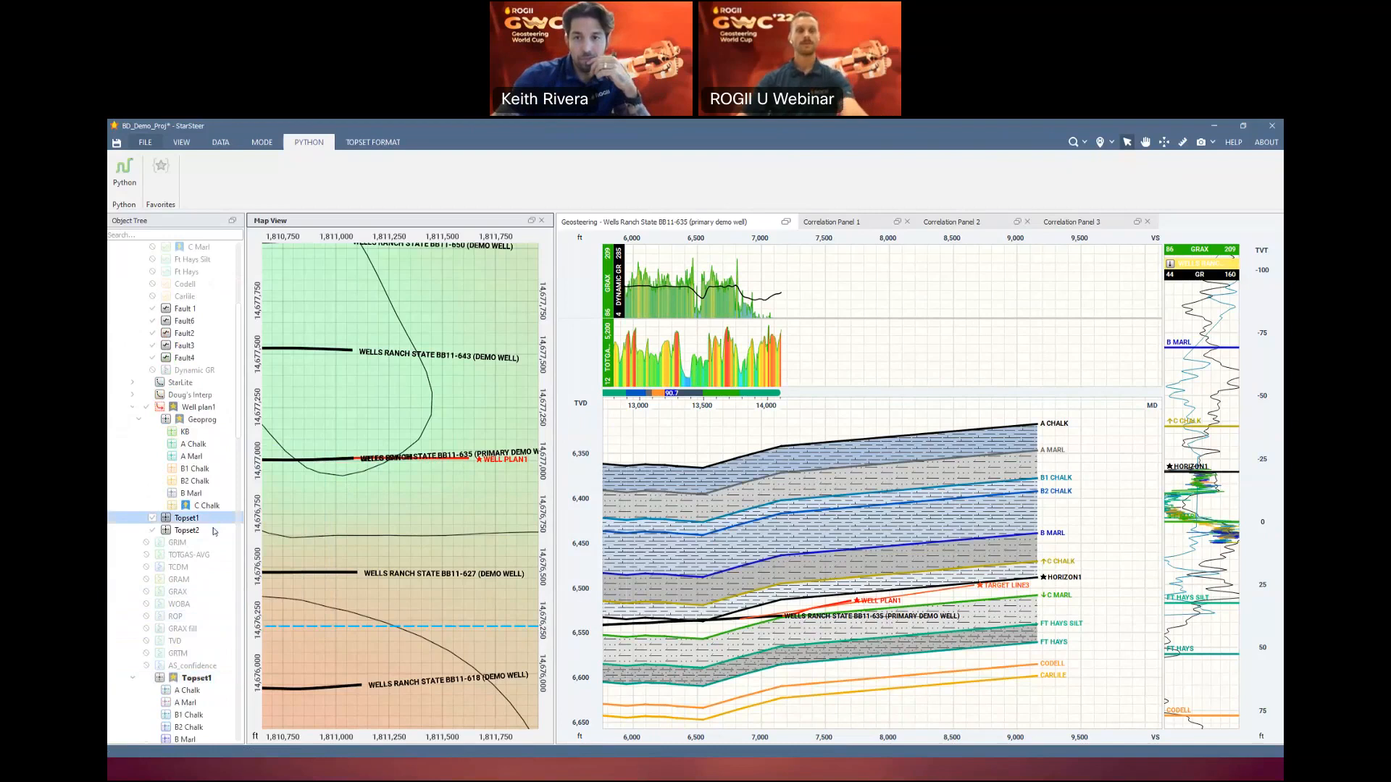
shift+click(215, 530)
right_click(215, 532)
click(240, 538)
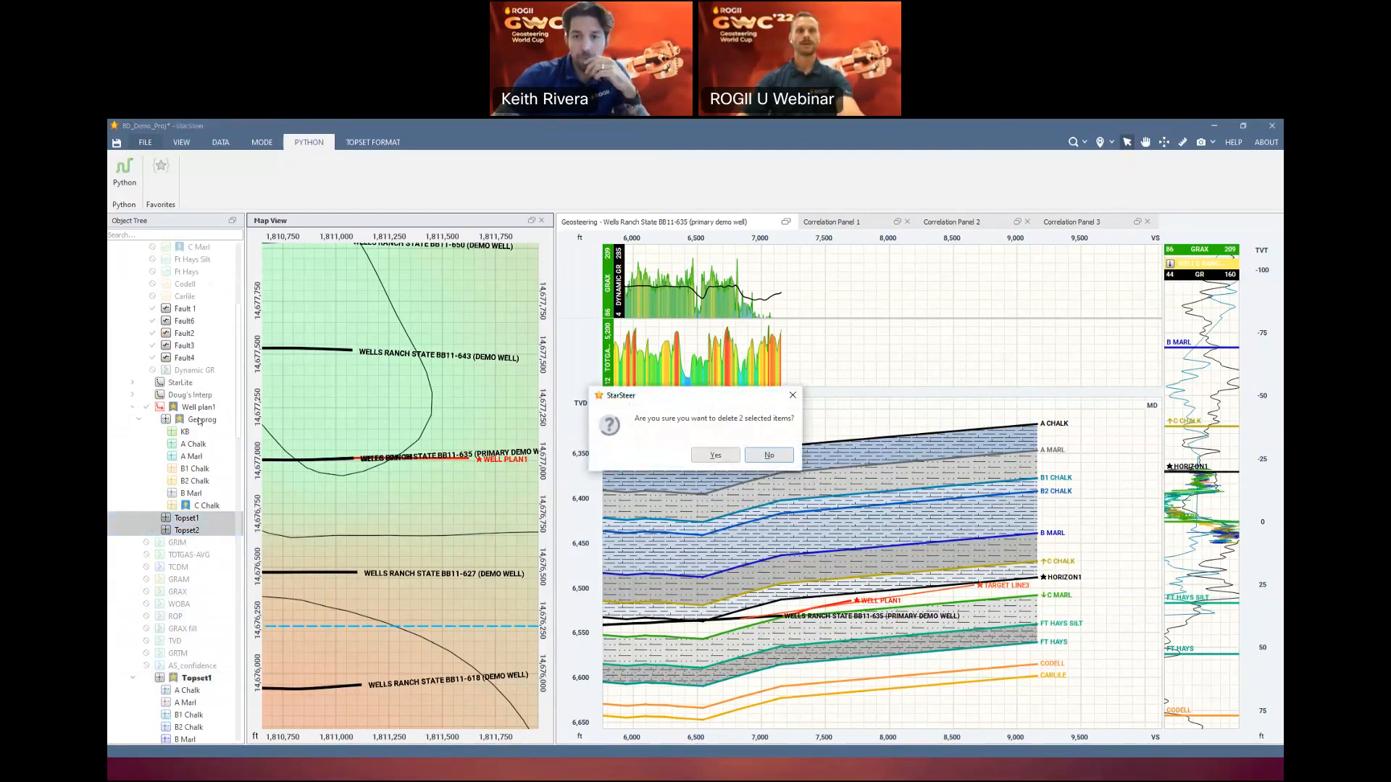
click(716, 455)
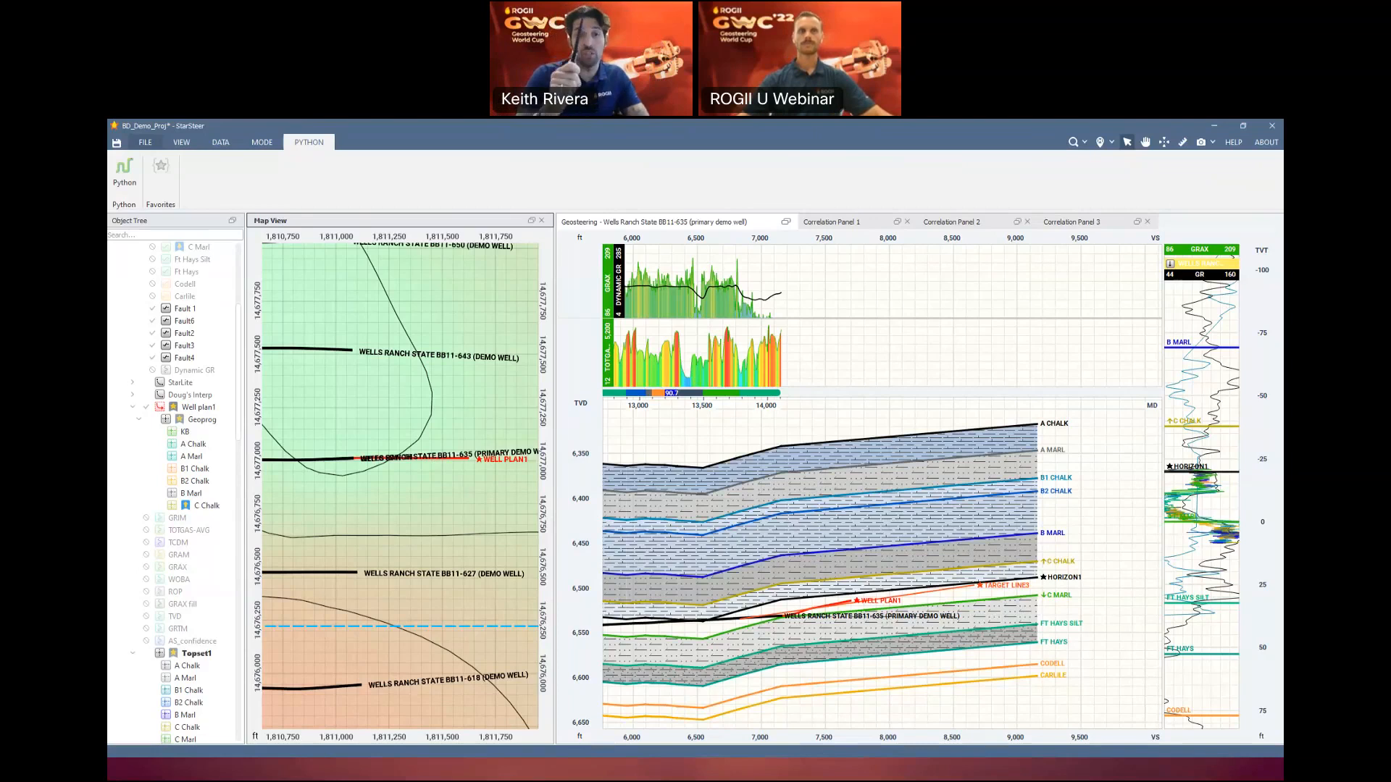
Set Interpretation1 of the Wells Ranch State BB11-635 well as starred and widen the Object Tree to show the full names
scroll(185, 511, up, 6)
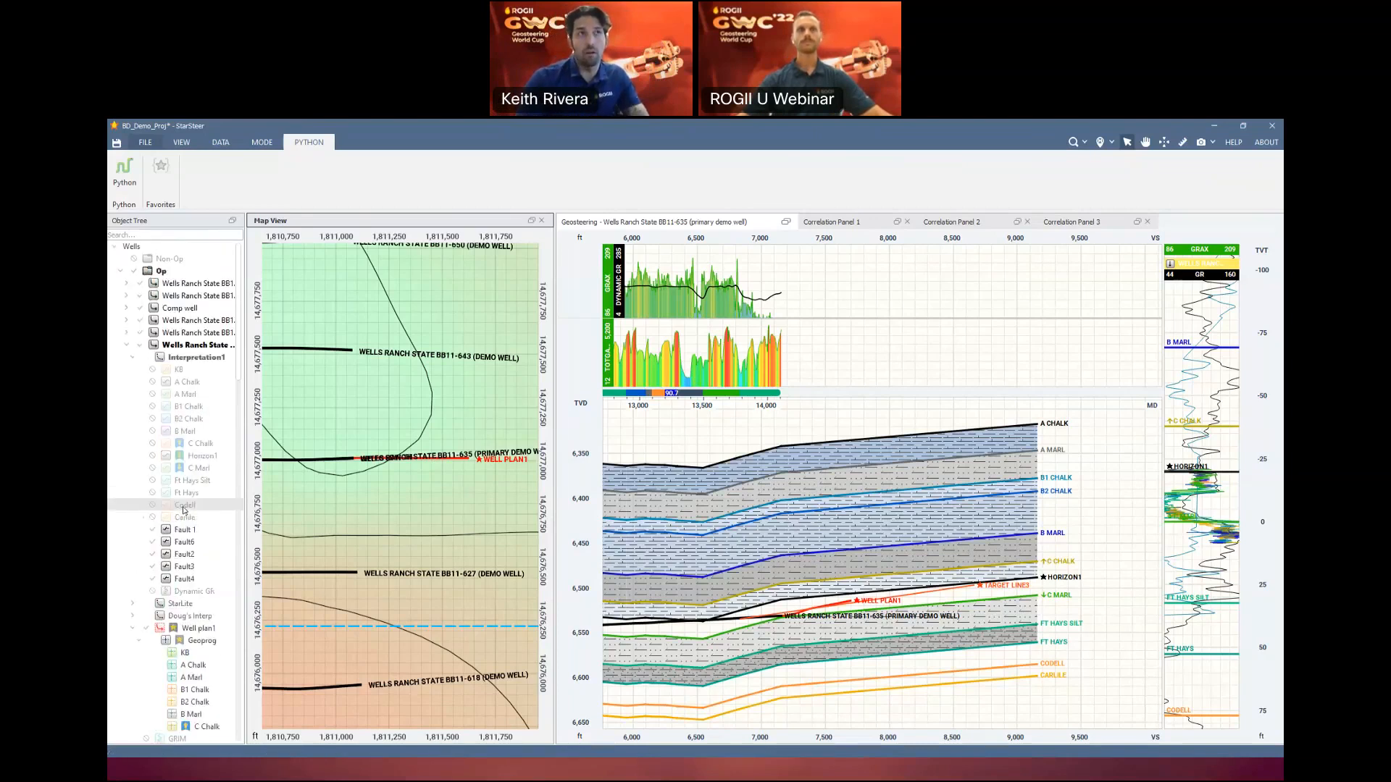
right_click(200, 357)
click(245, 377)
drag(246, 369, 289, 368)
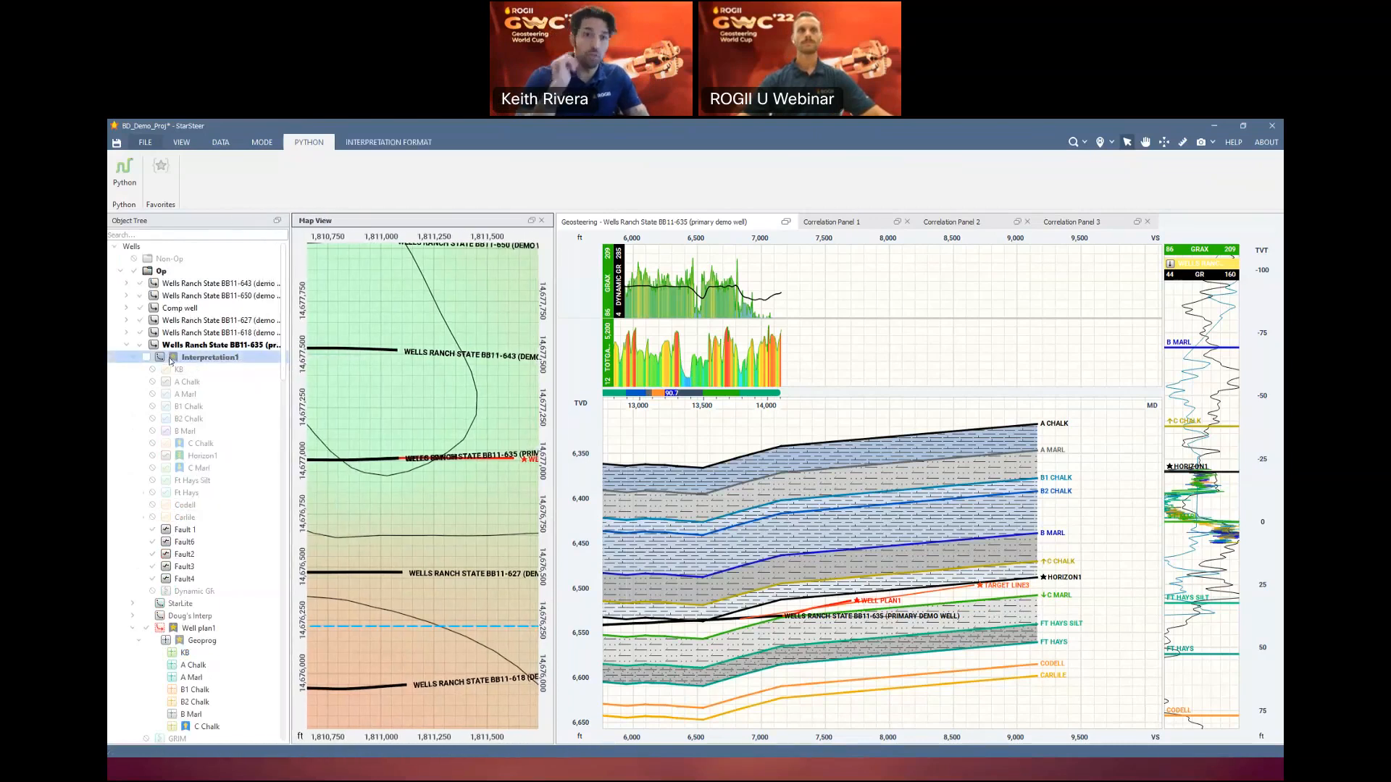